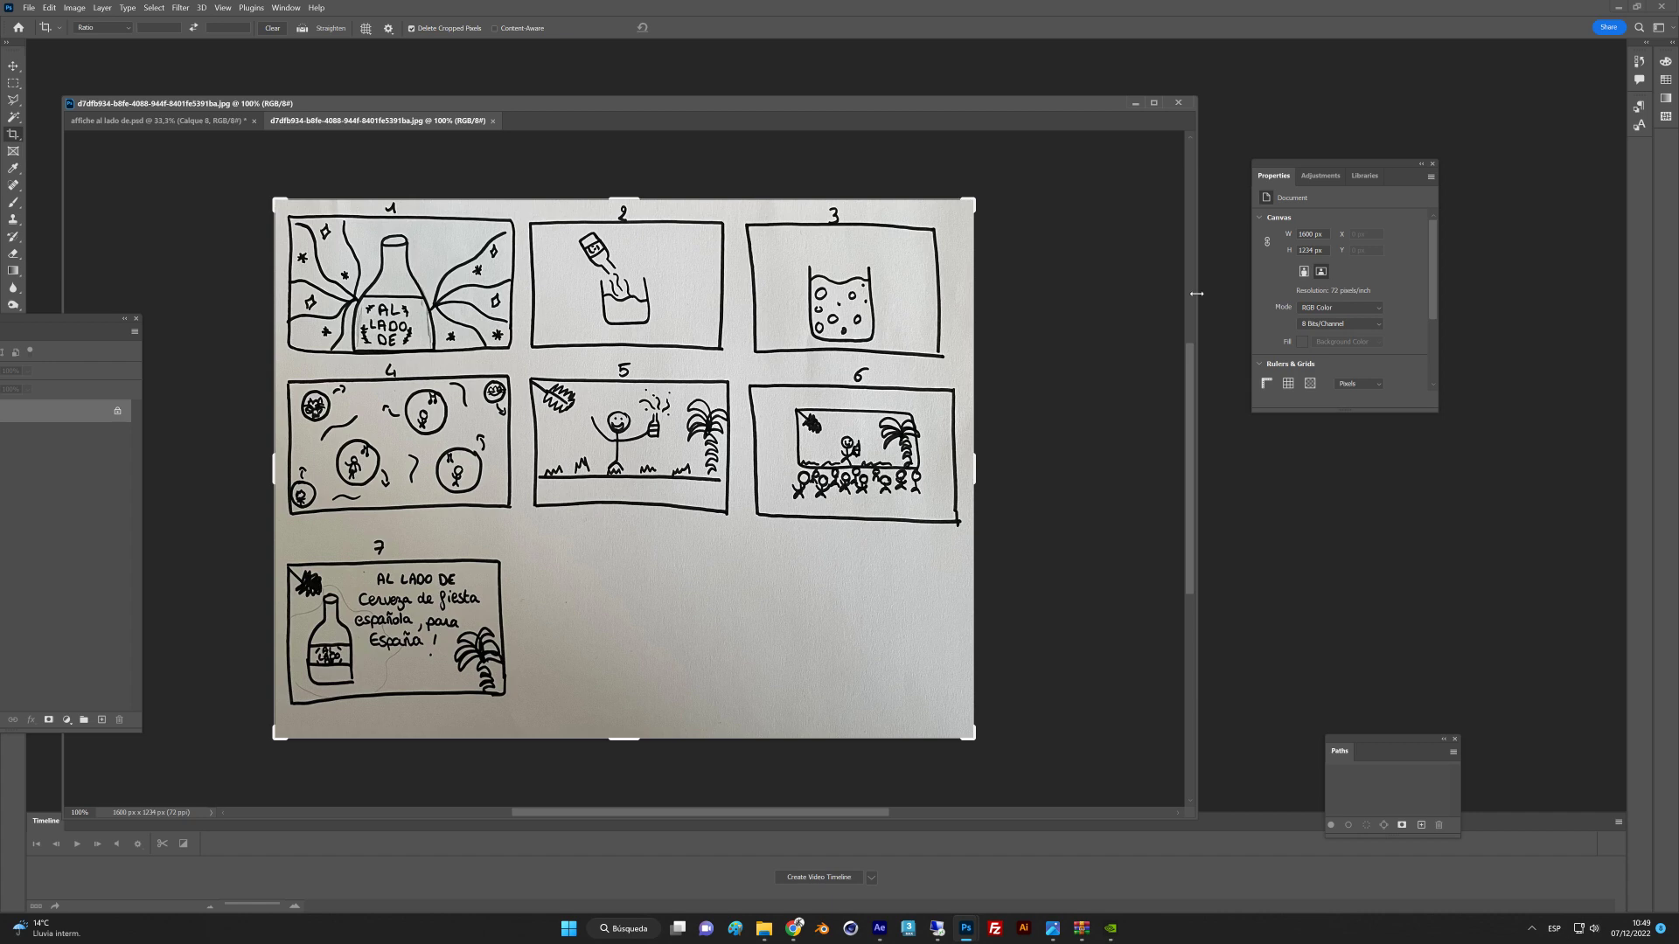
# Widen the storyboard image window and move the Properties panel out of its way.
pyautogui.moveTo(1198, 293); pyautogui.dragTo(1346, 293)
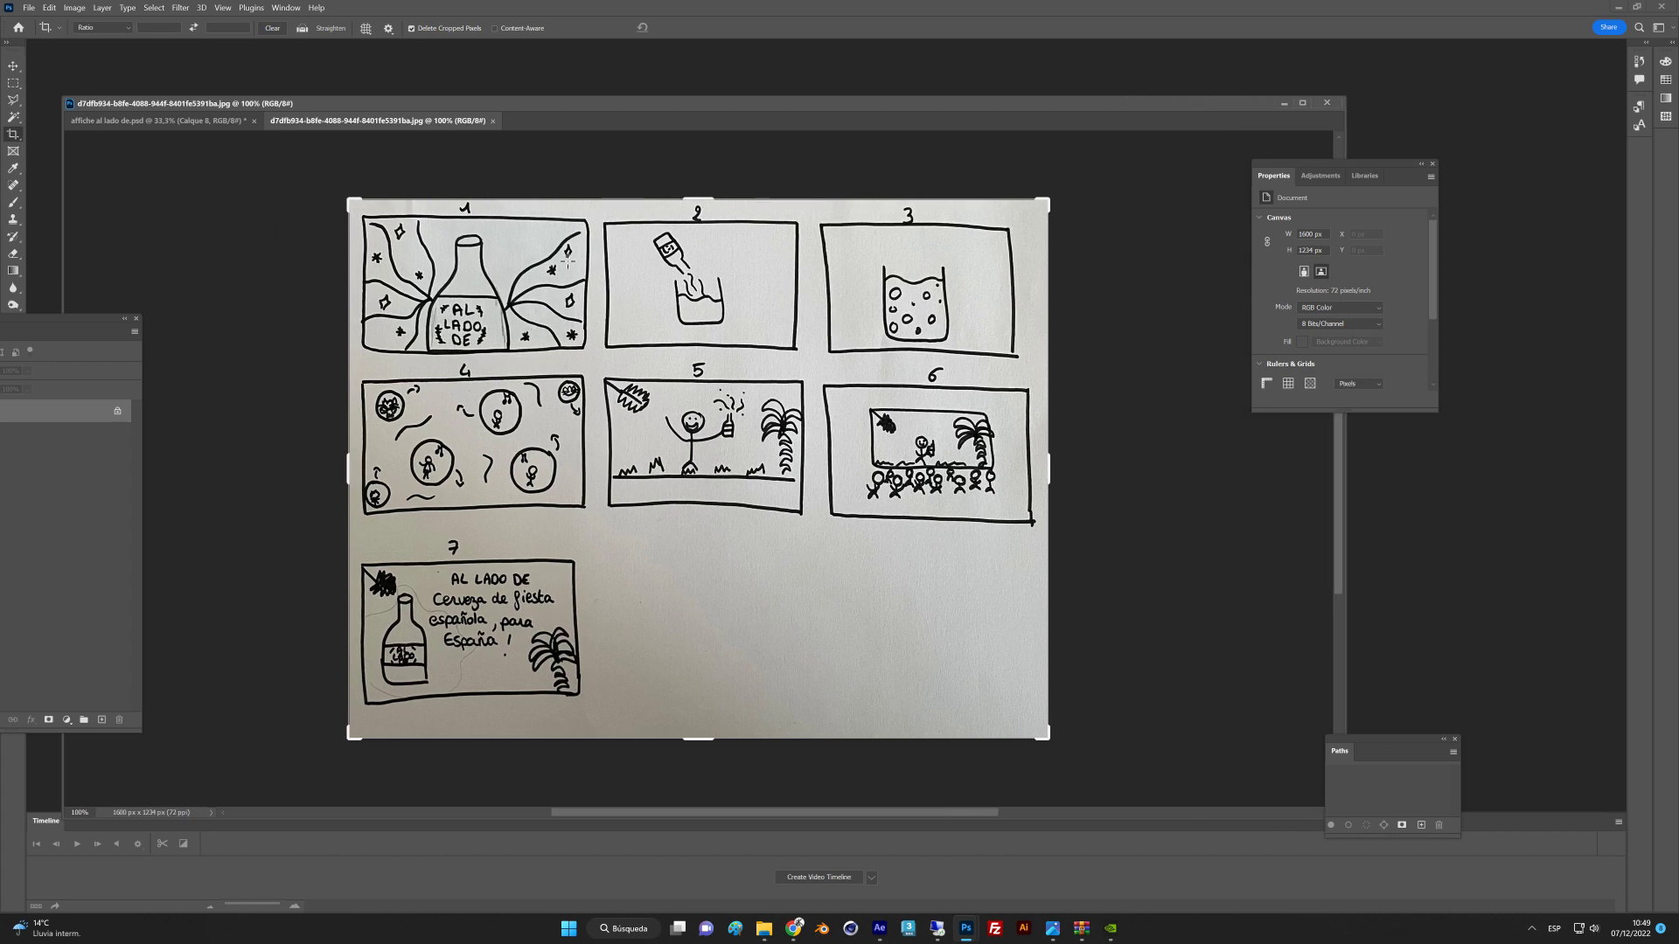
pyautogui.moveTo(1329, 163); pyautogui.dragTo(1645, 248)
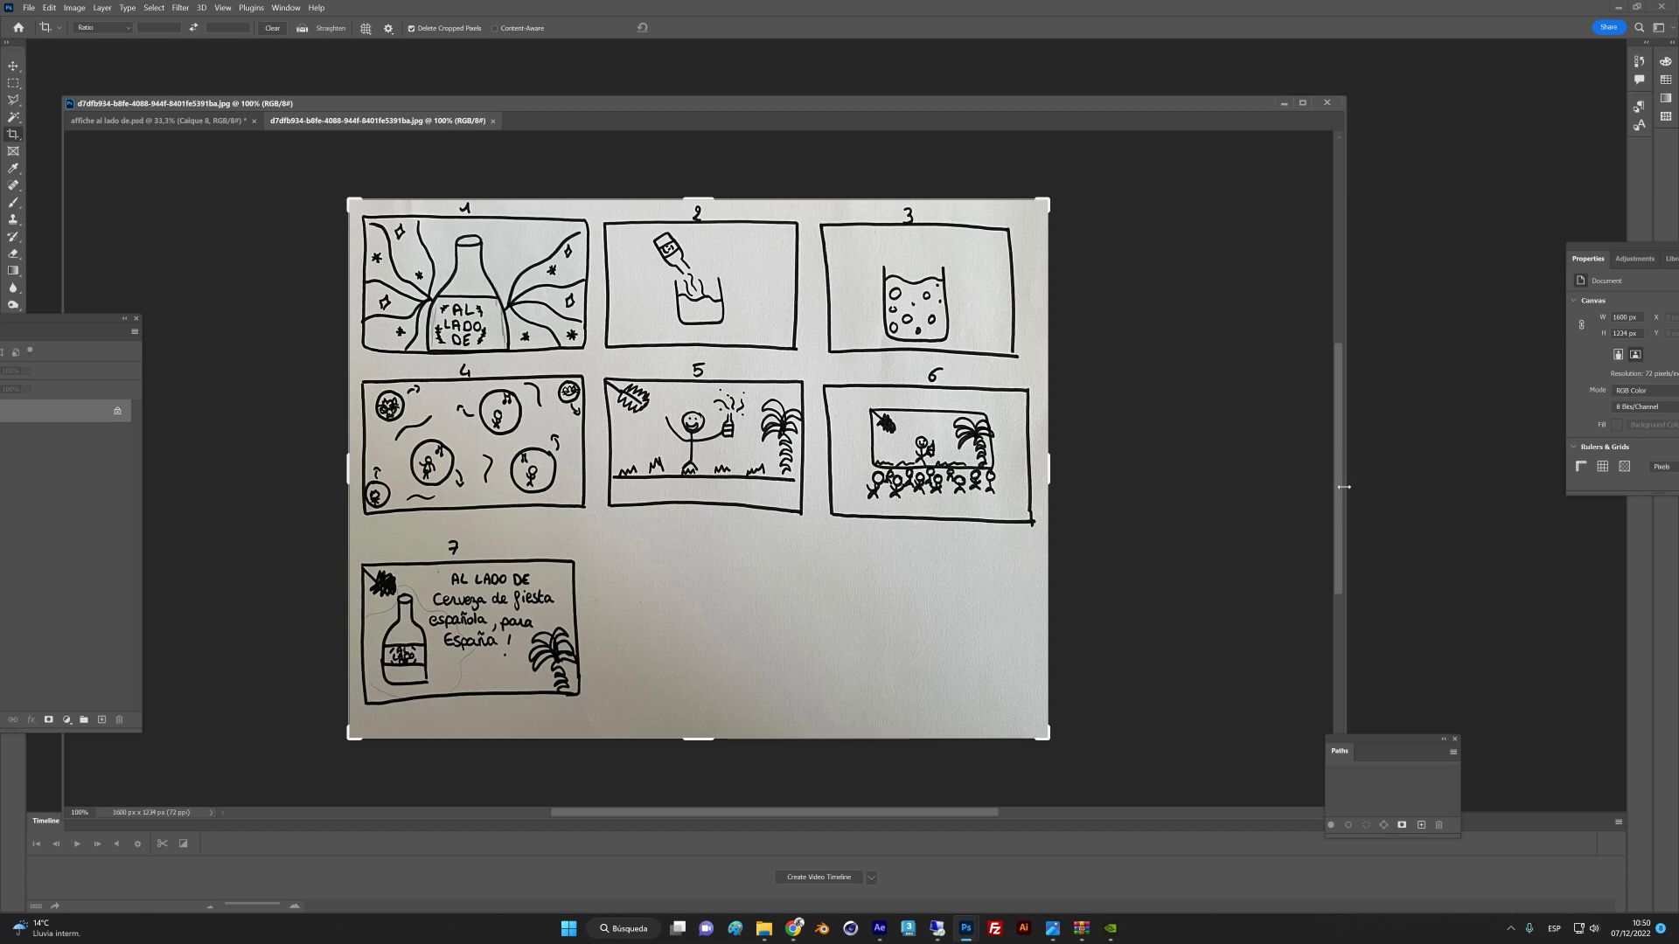
pyautogui.moveTo(1344, 487); pyautogui.dragTo(1470, 487)
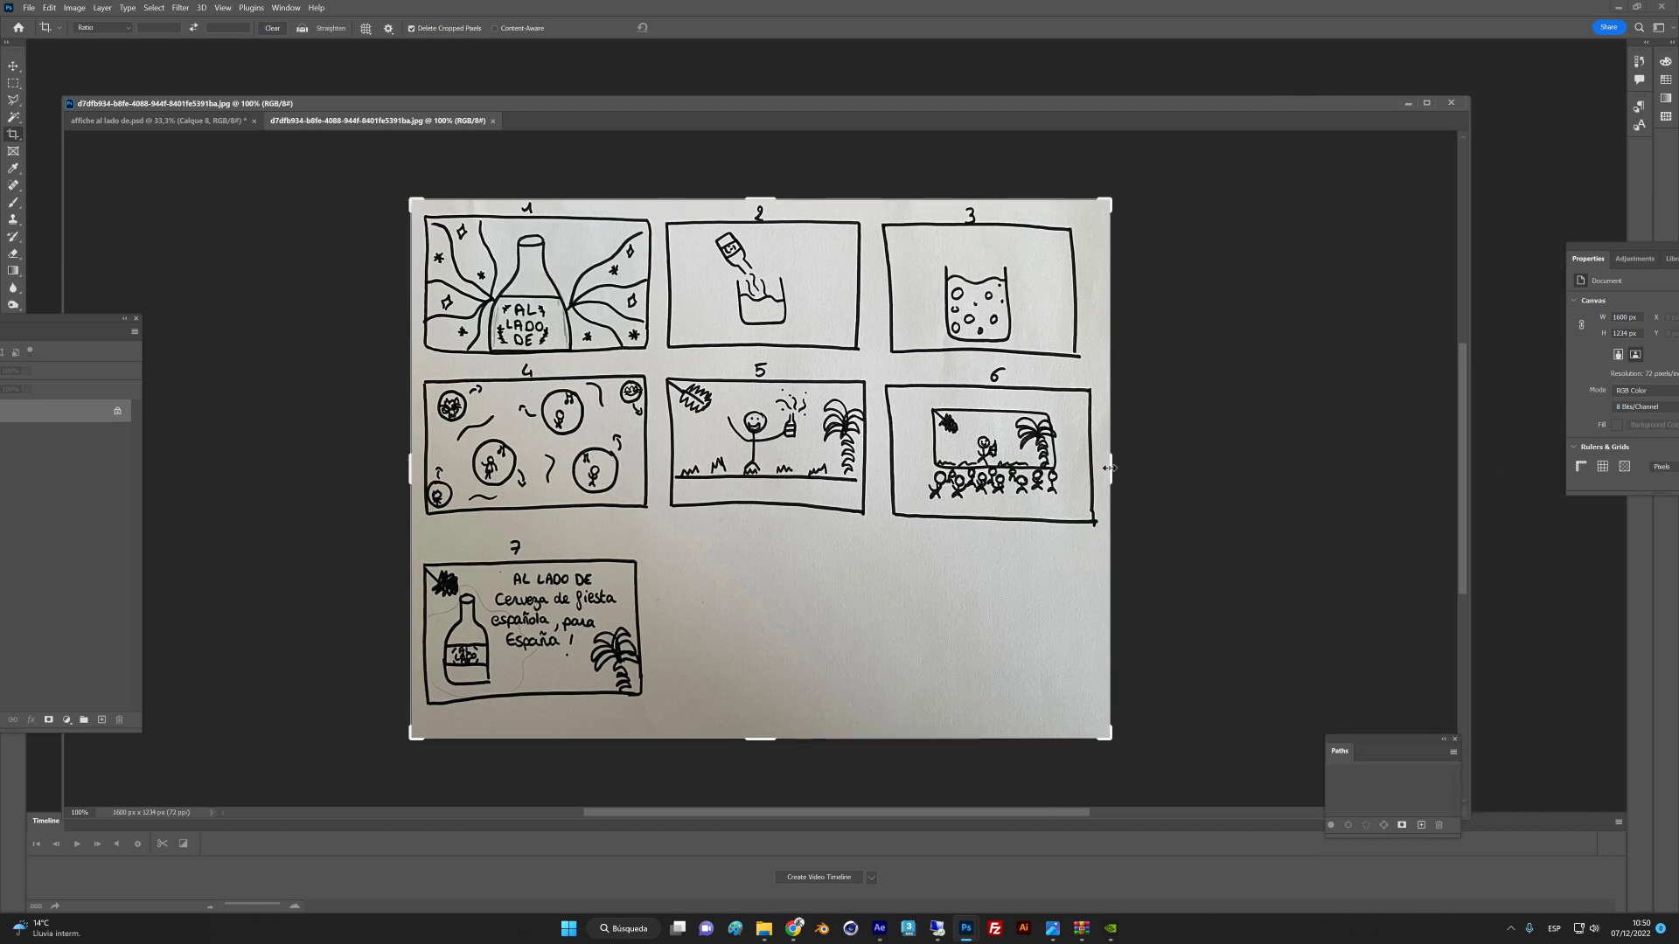
# Extend the storyboard image's canvas on its right side to a width of about 2692 px with the Crop tool.
pyautogui.moveTo(1109, 468); pyautogui.dragTo(1303, 468)
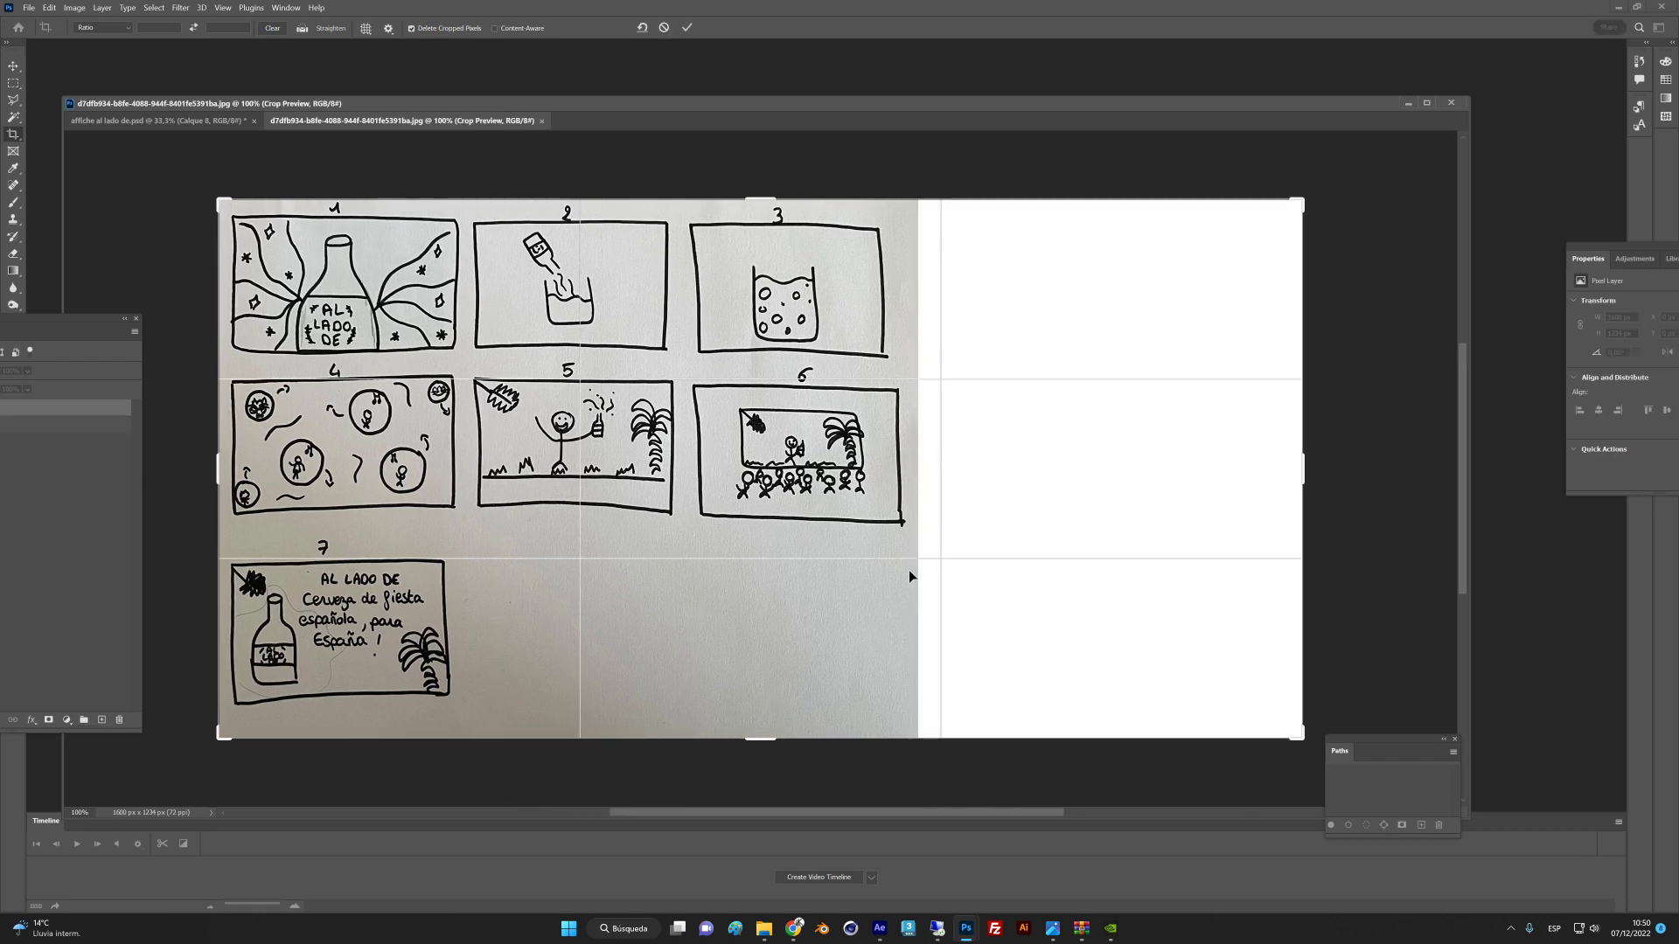
pyautogui.moveTo(1304, 465); pyautogui.dragTo(1350, 467)
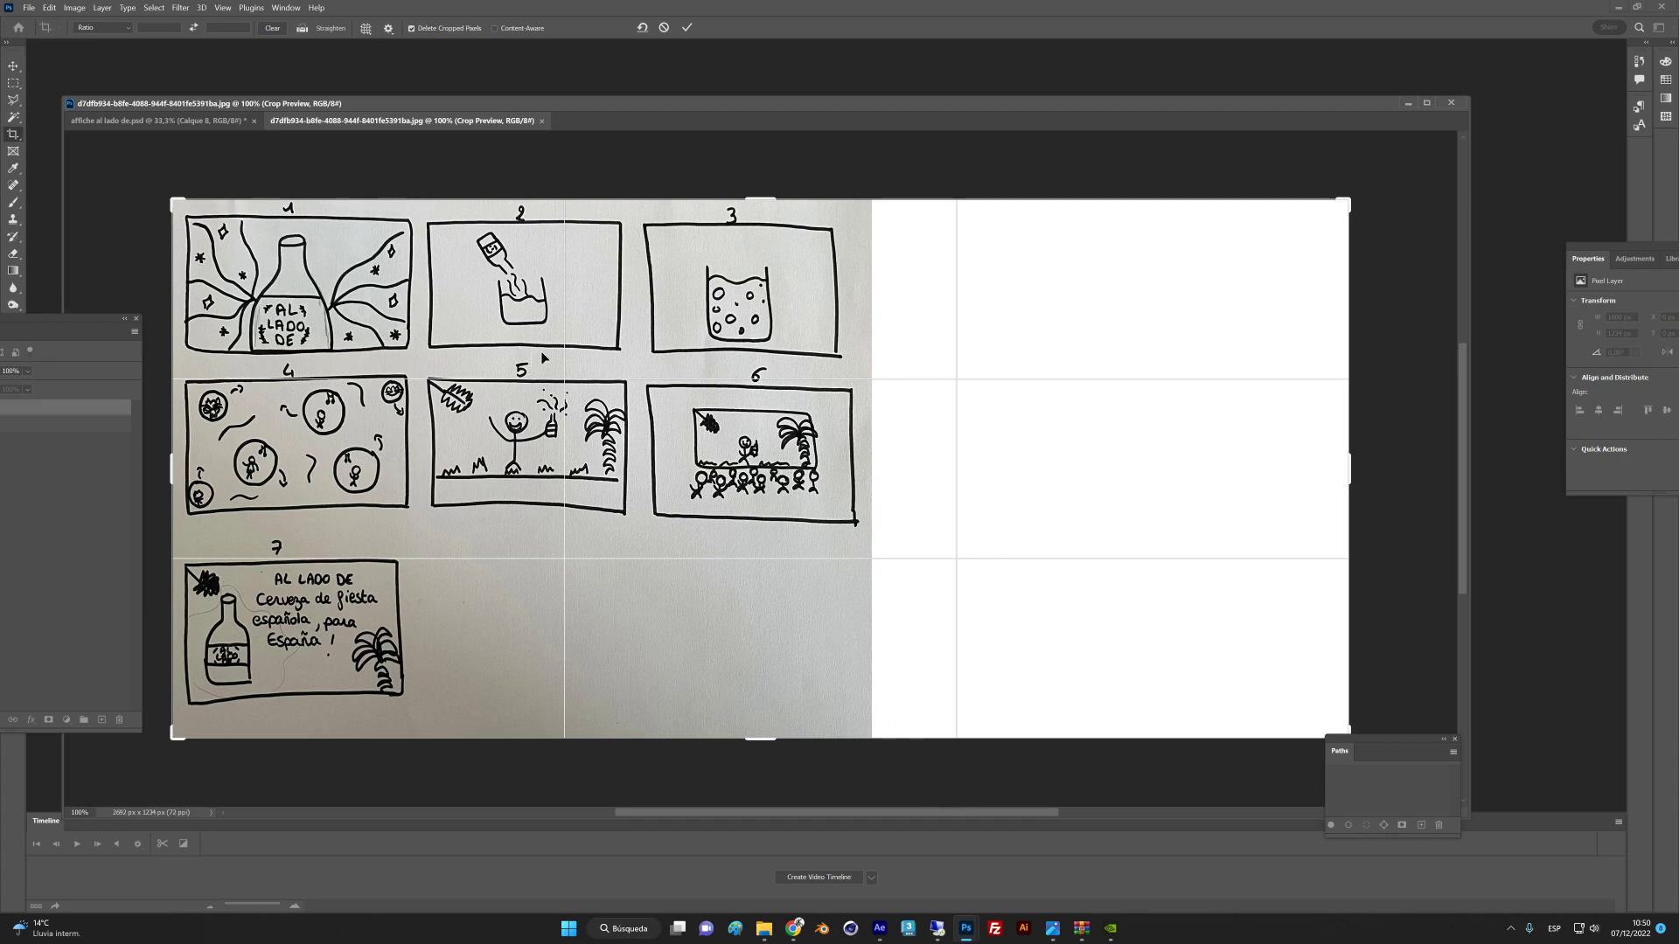
pyautogui.press('Return')
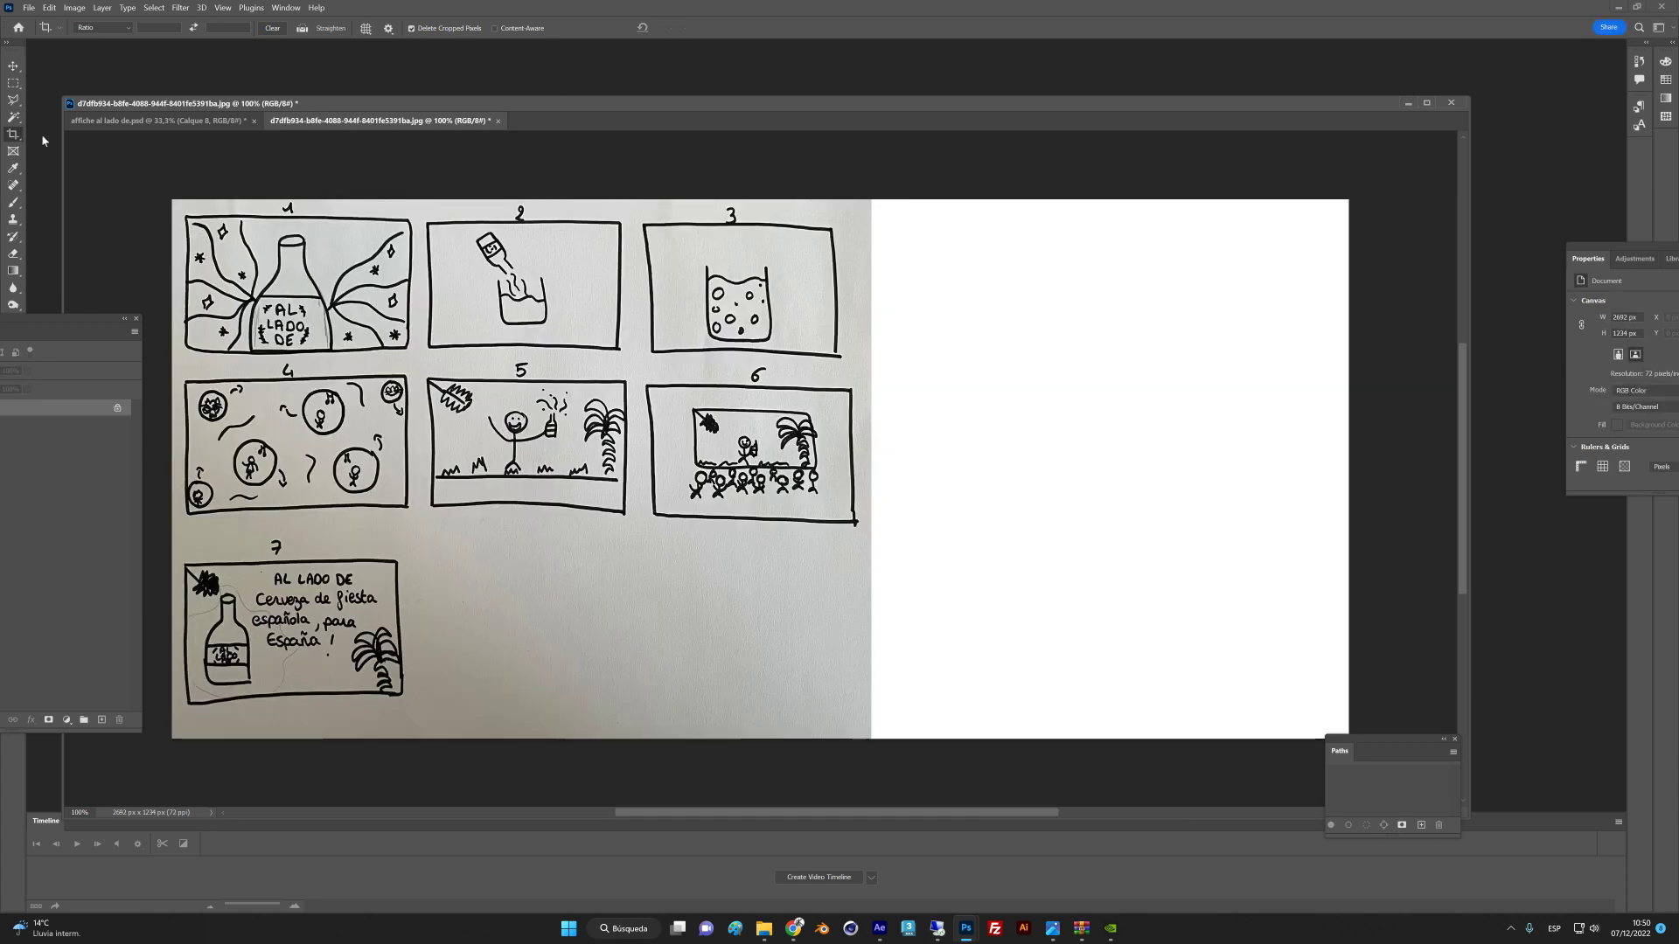
pyautogui.click(13, 103)
pyautogui.click(14, 135)
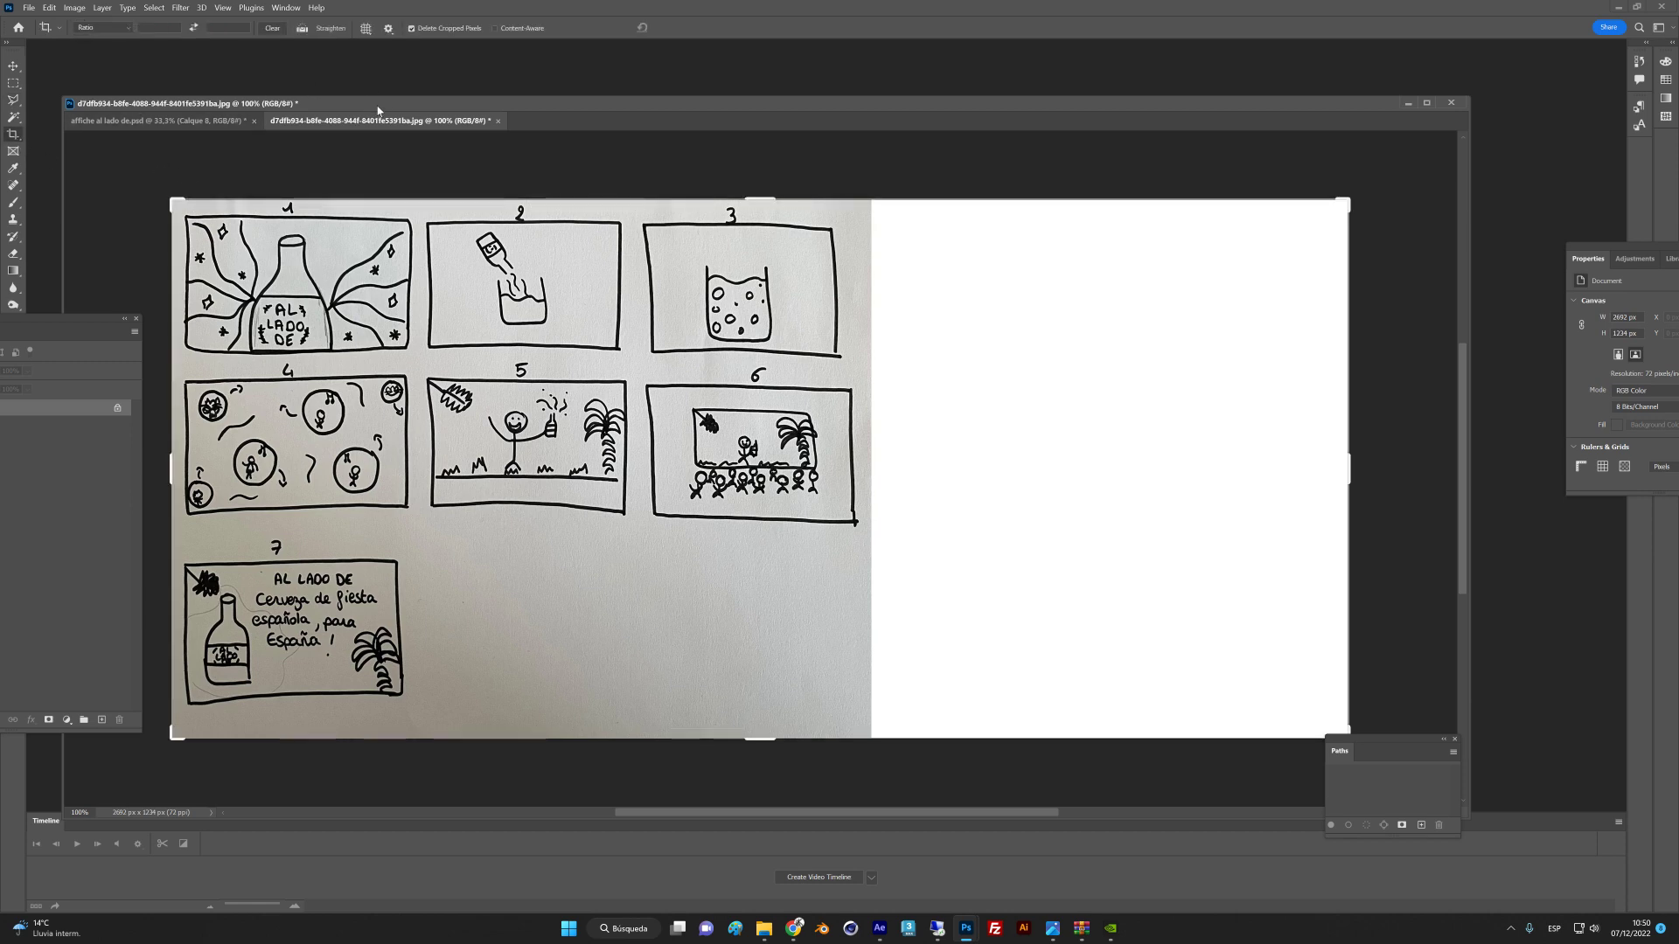
pyautogui.moveTo(376, 107); pyautogui.dragTo(425, 96)
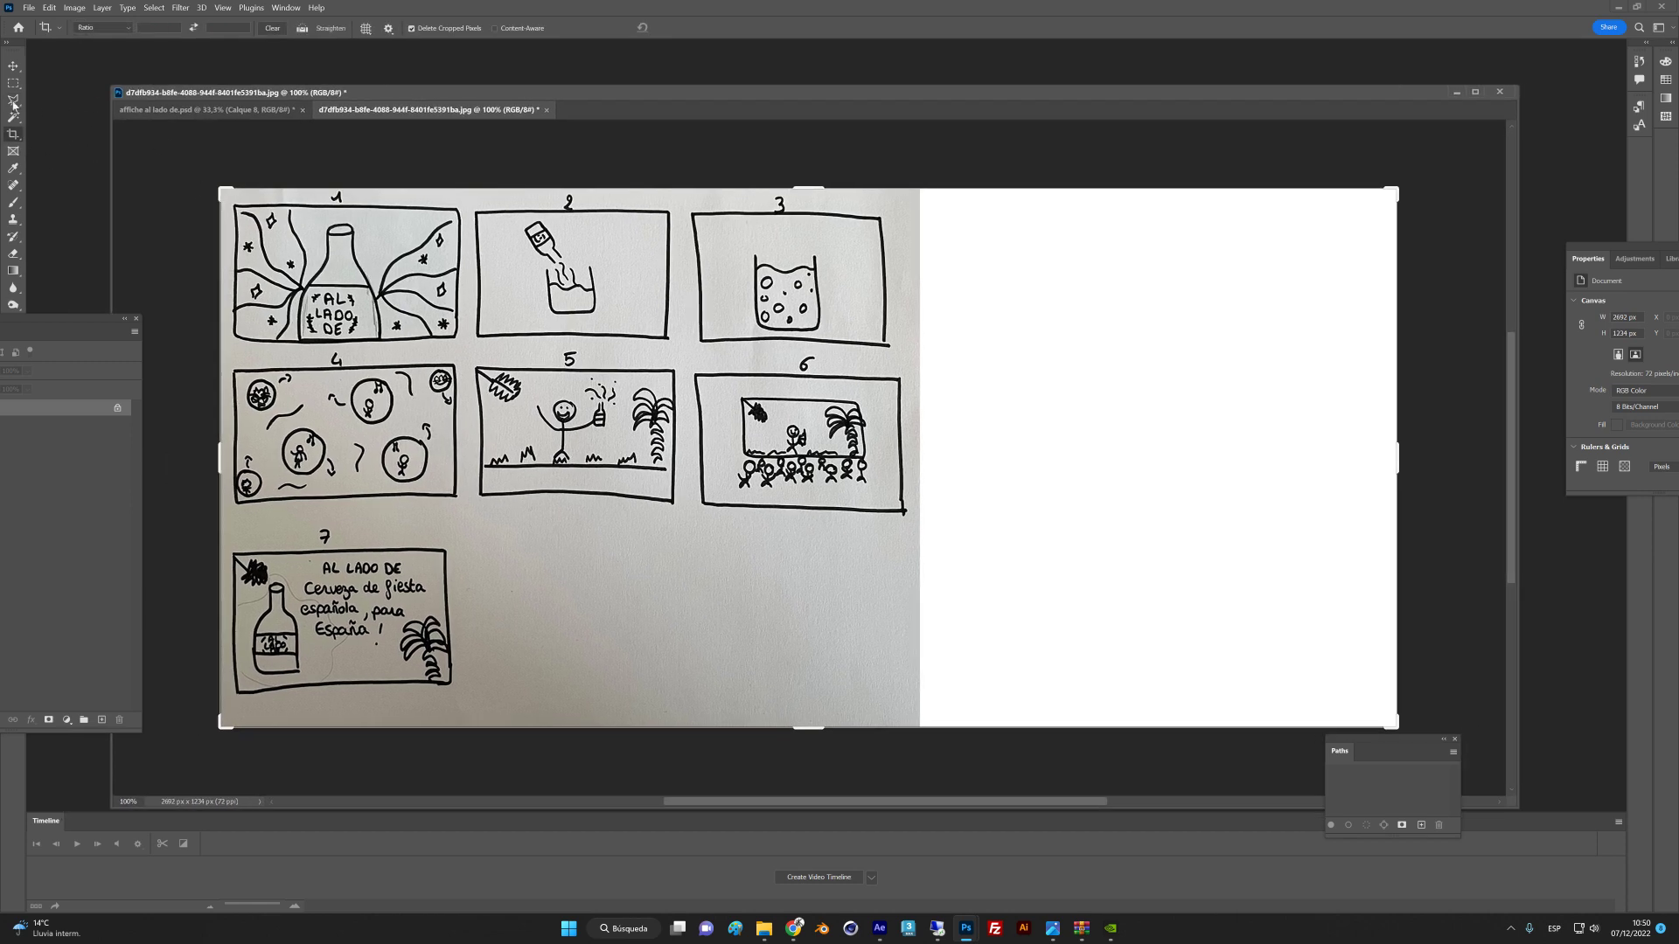
# Switch to After Effects and create a new composition with the HD 1920x1080, 25 fps preset.
pyautogui.click(882, 934)
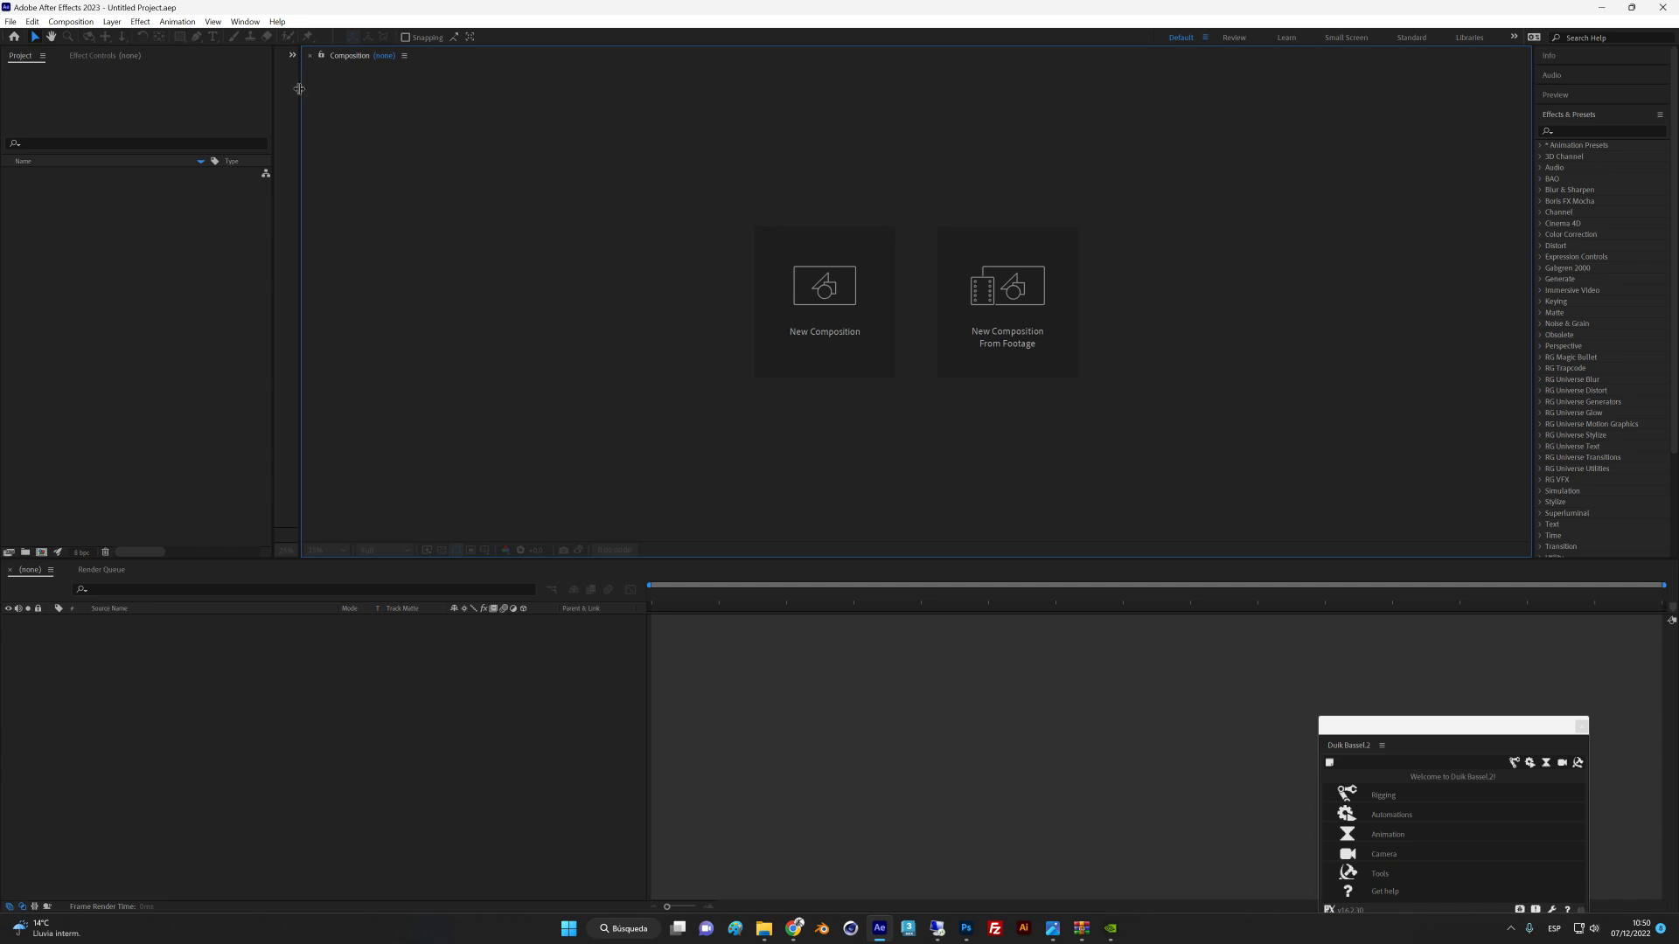
pyautogui.moveTo(299, 88); pyautogui.dragTo(297, 90)
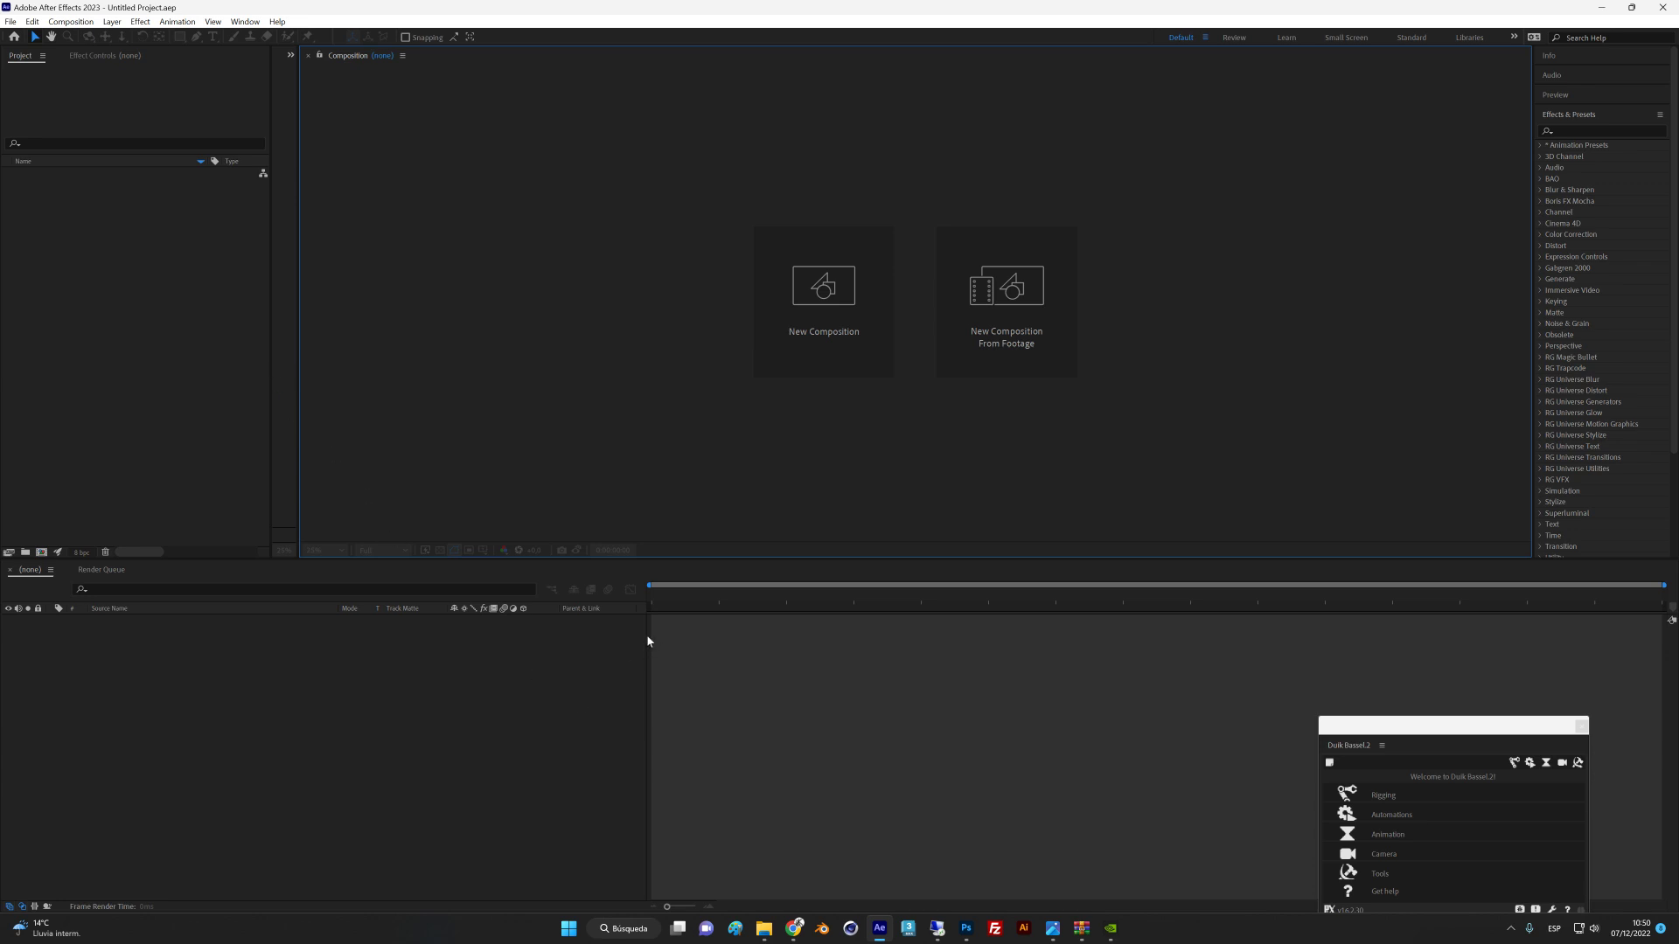
pyautogui.click(647, 586)
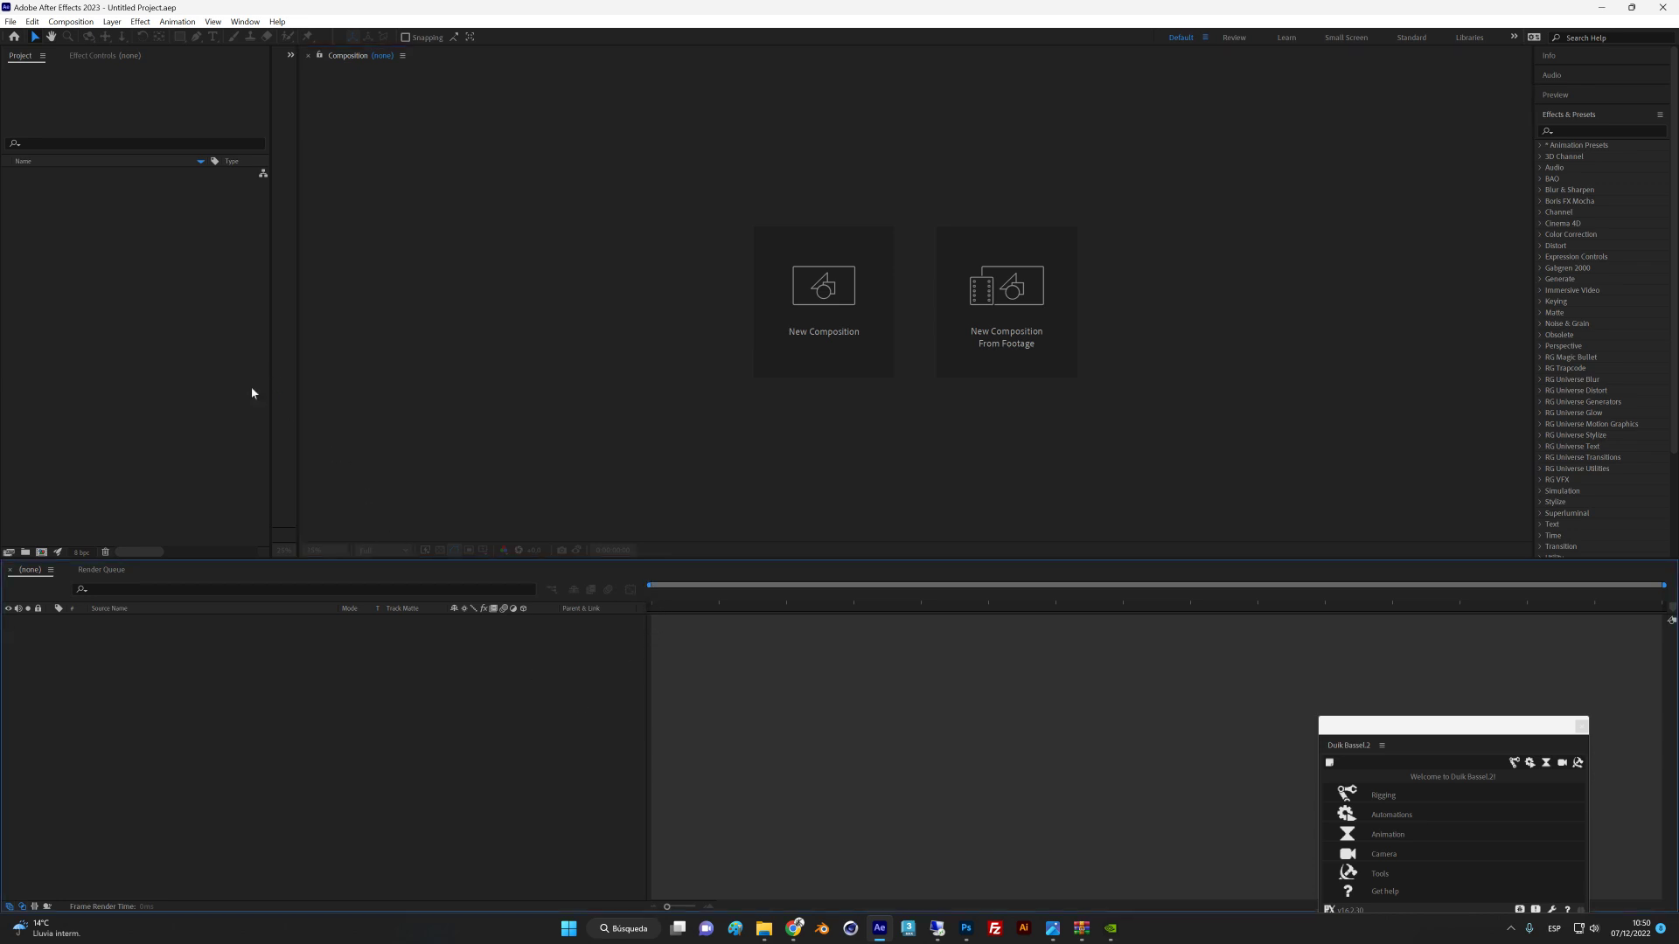
pyautogui.click(41, 553)
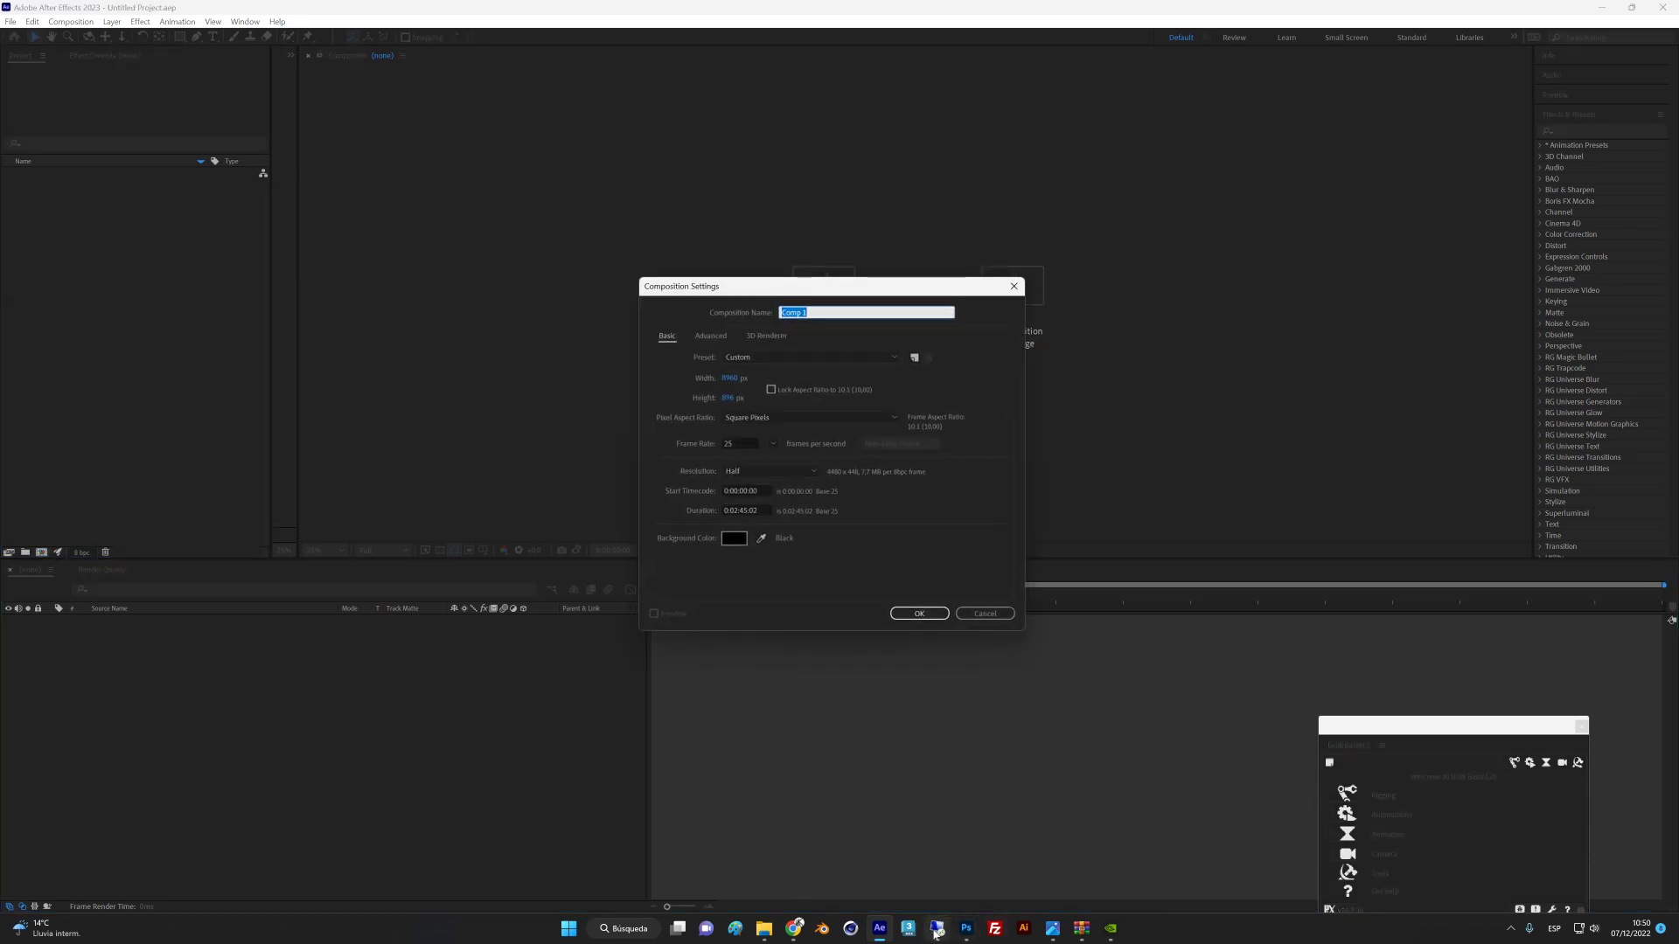
pyautogui.moveTo(938, 932)
pyautogui.click(784, 356)
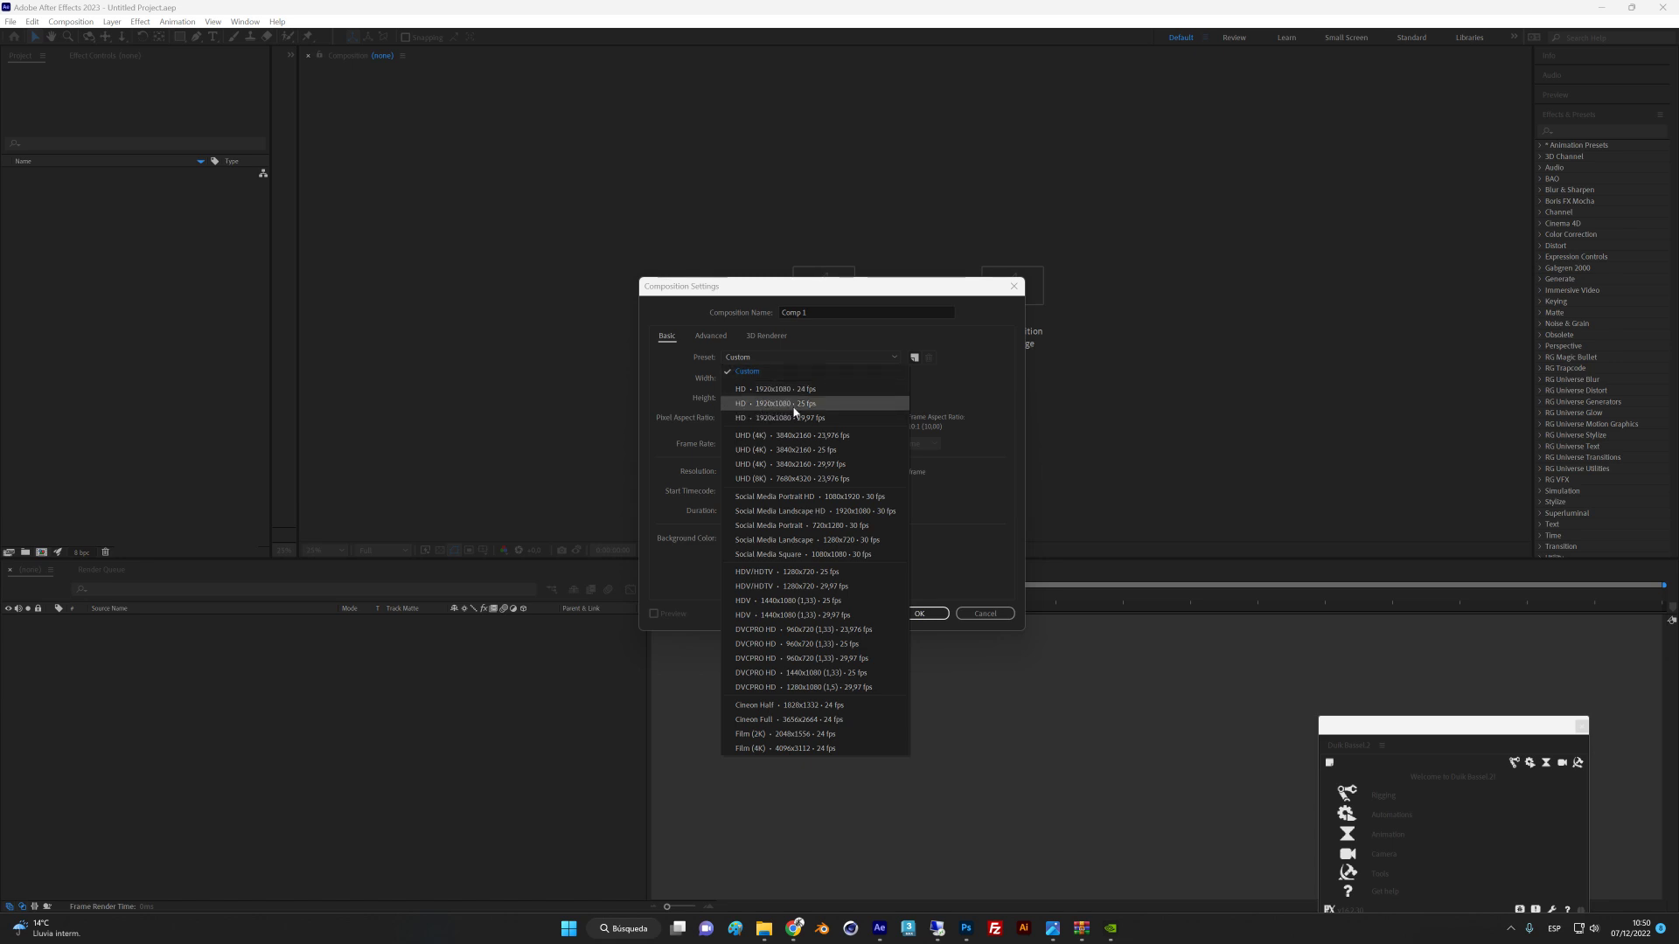
pyautogui.click(799, 410)
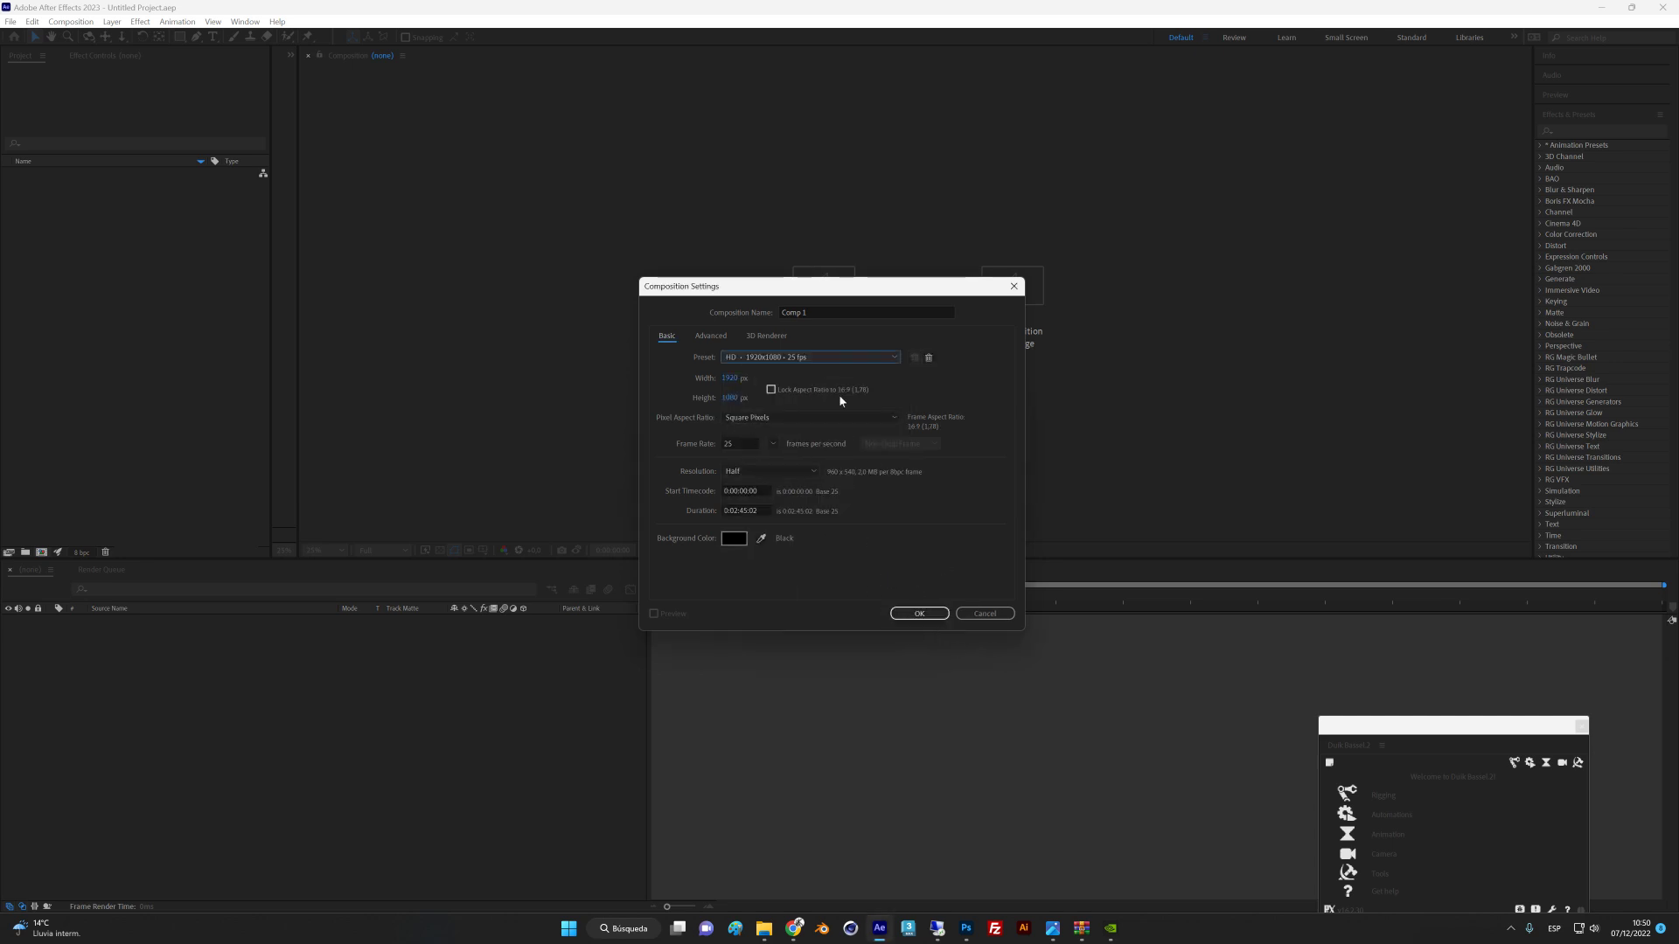
pyautogui.click(920, 614)
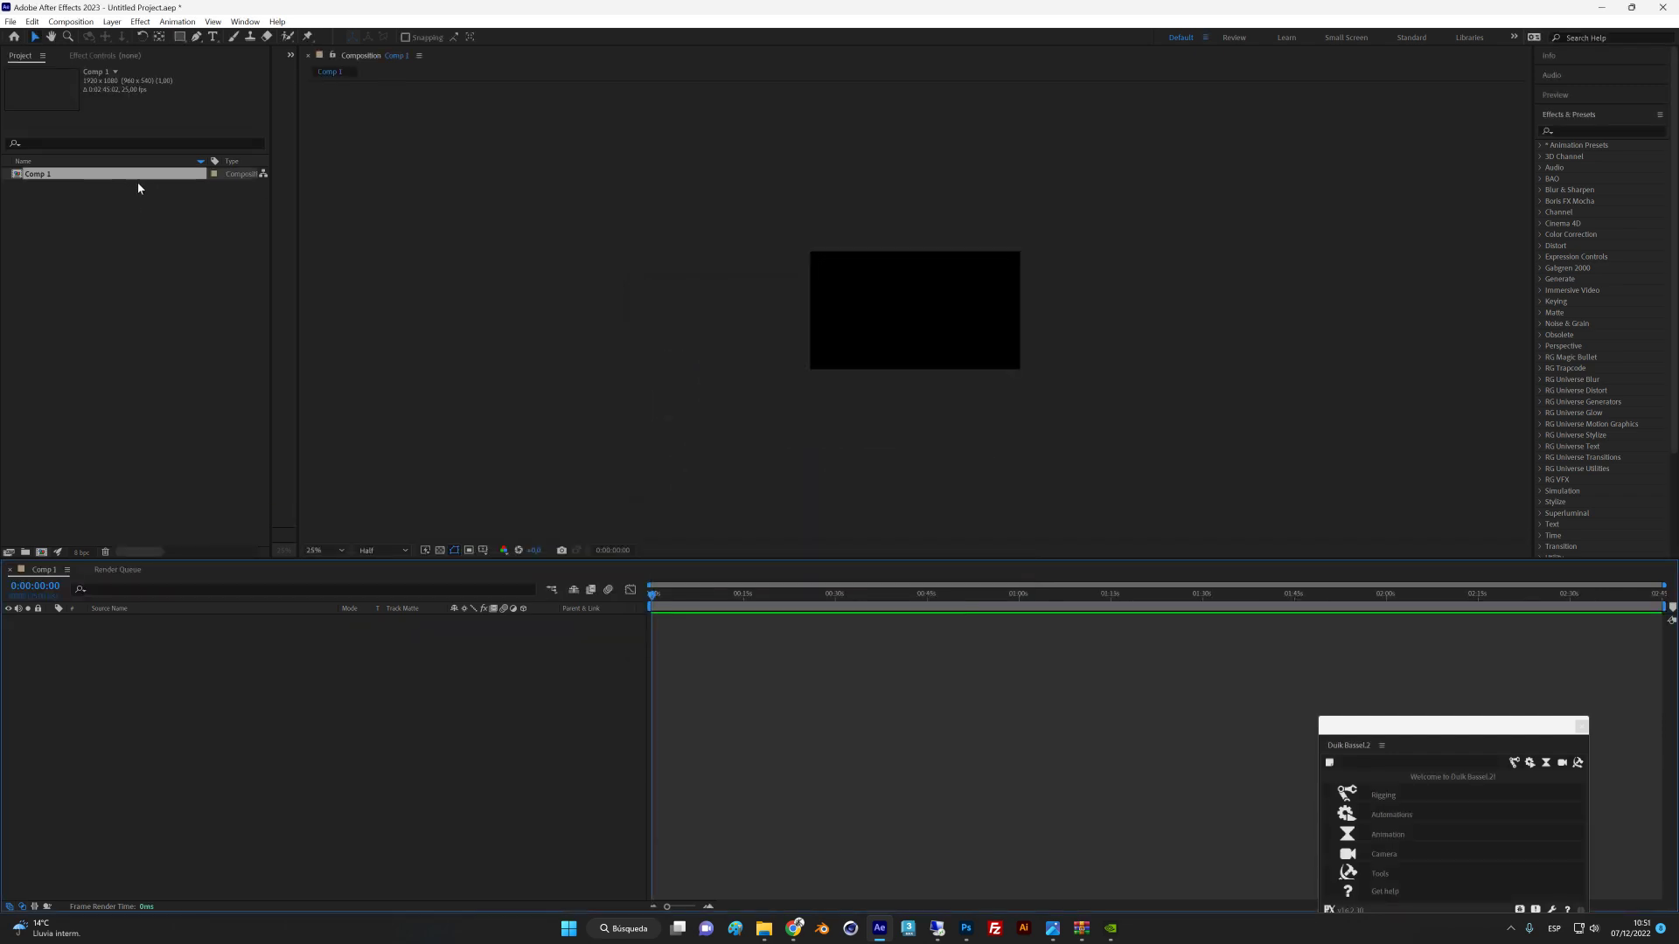
# Rename the new composition as PROMO AL LADO DE.
pyautogui.click(76, 181)
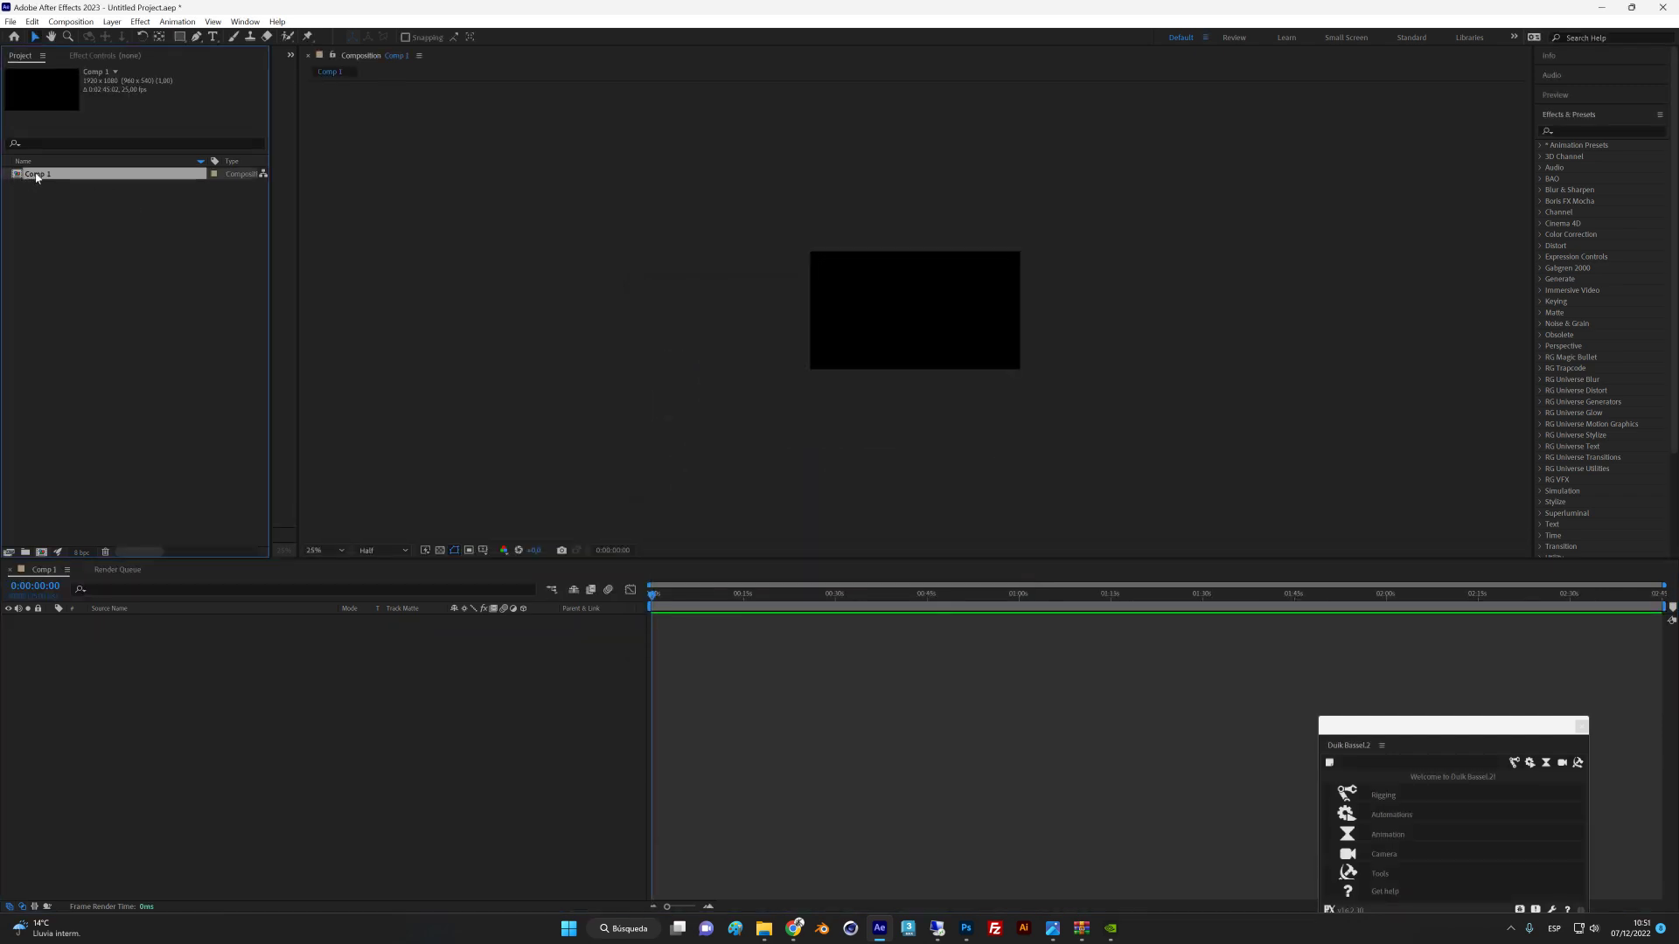
pyautogui.press('Return')
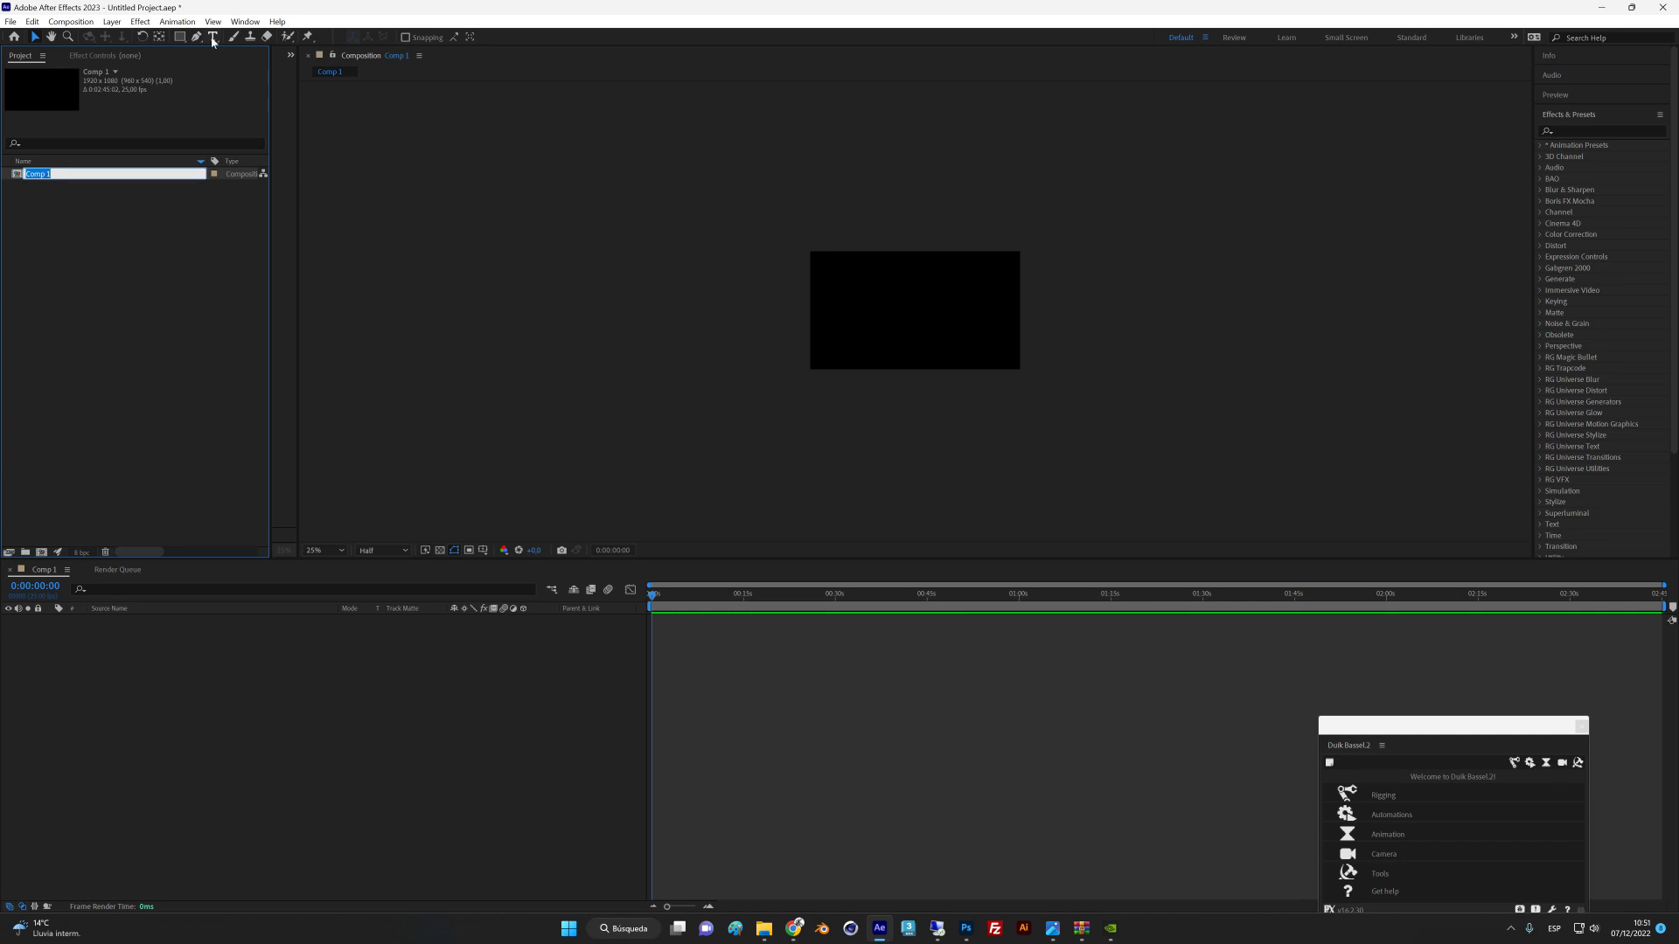
pyautogui.write('PROMO AL LADO DE')
pyautogui.press('Return')
pyautogui.doubleClick(170, 213)
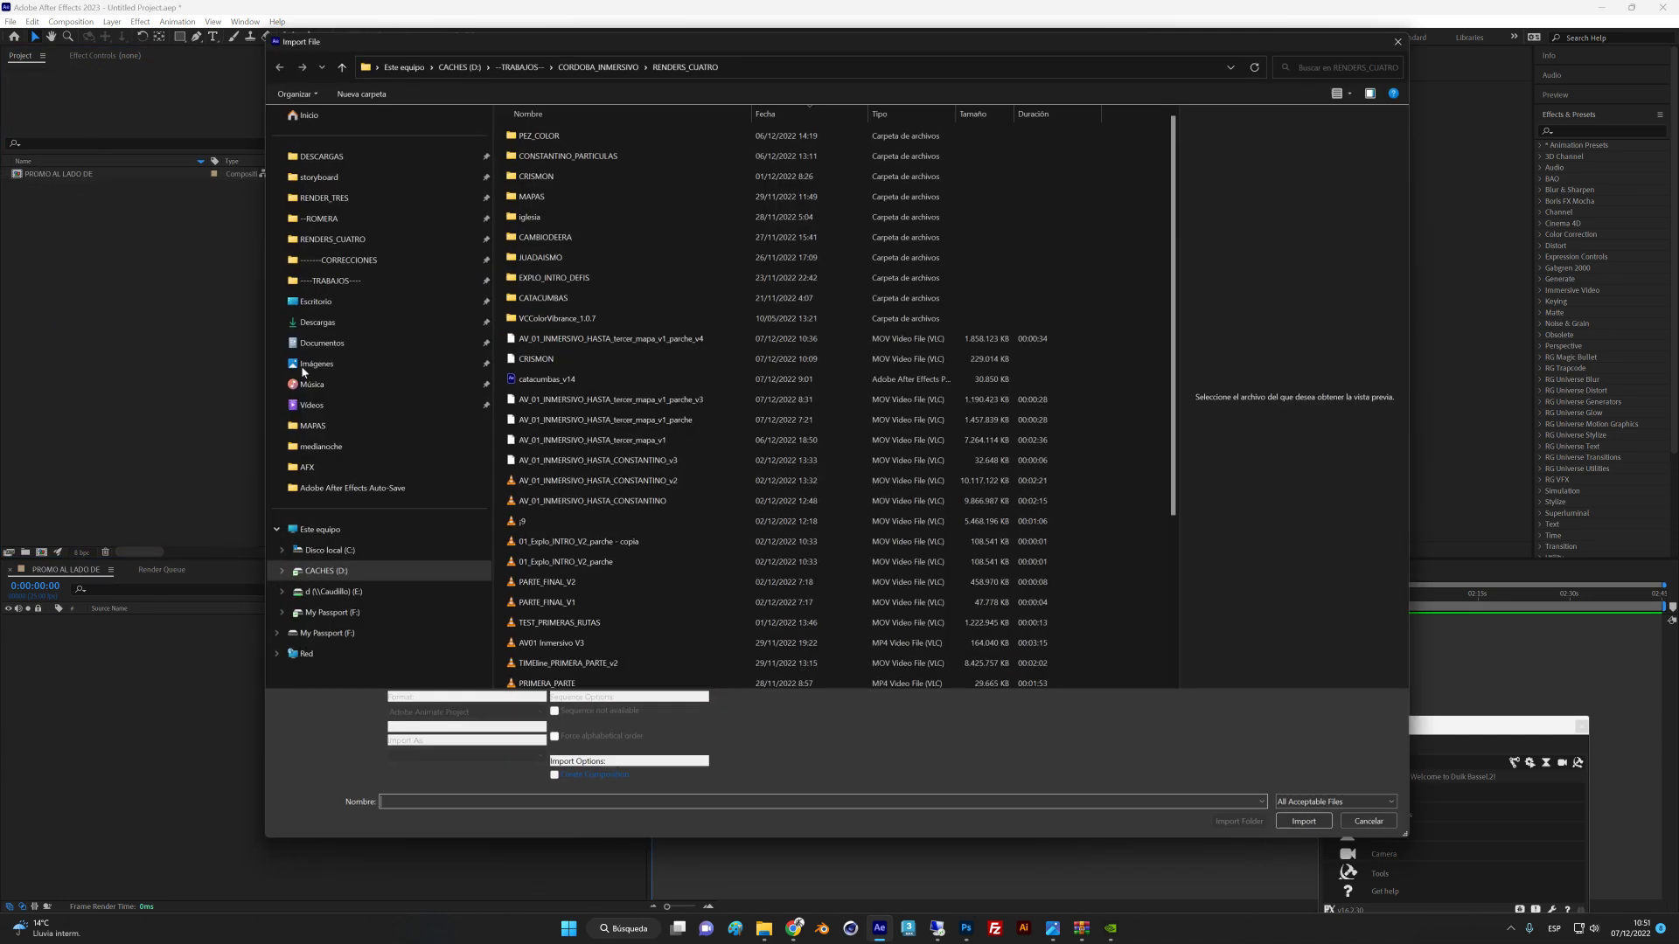
pyautogui.press('Escape')
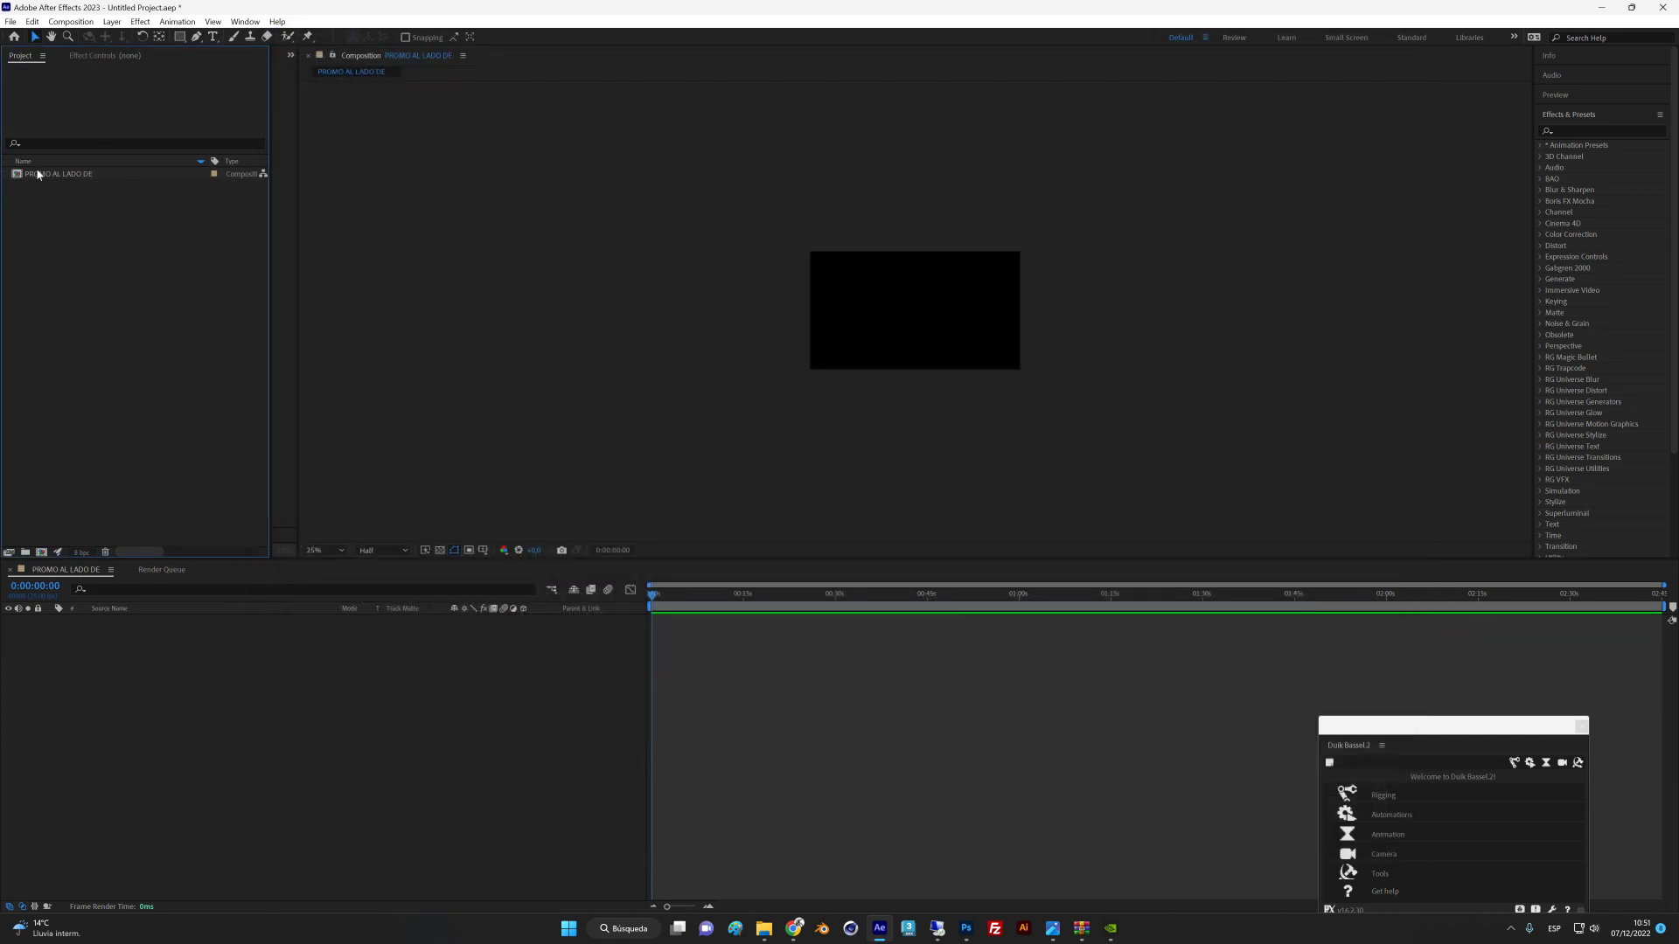
pyautogui.click(337, 655)
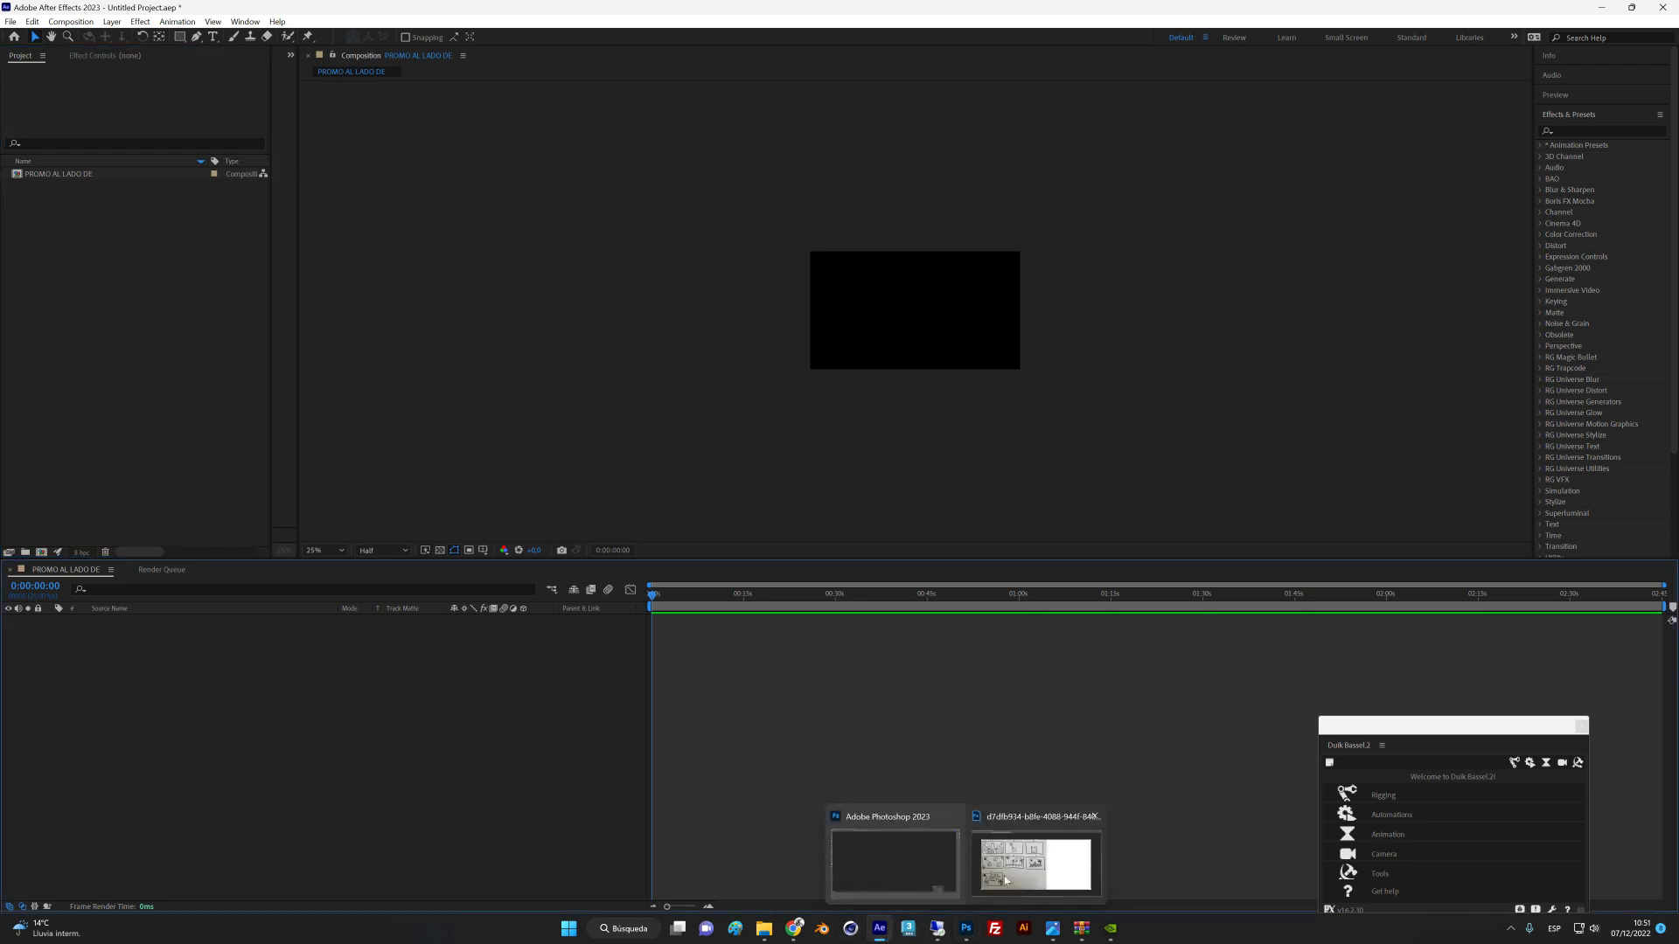
# Switch back to Photoshop and select storyboard frame 1, including its number, with the Rectangular Marquee tool.
pyautogui.click(895, 854)
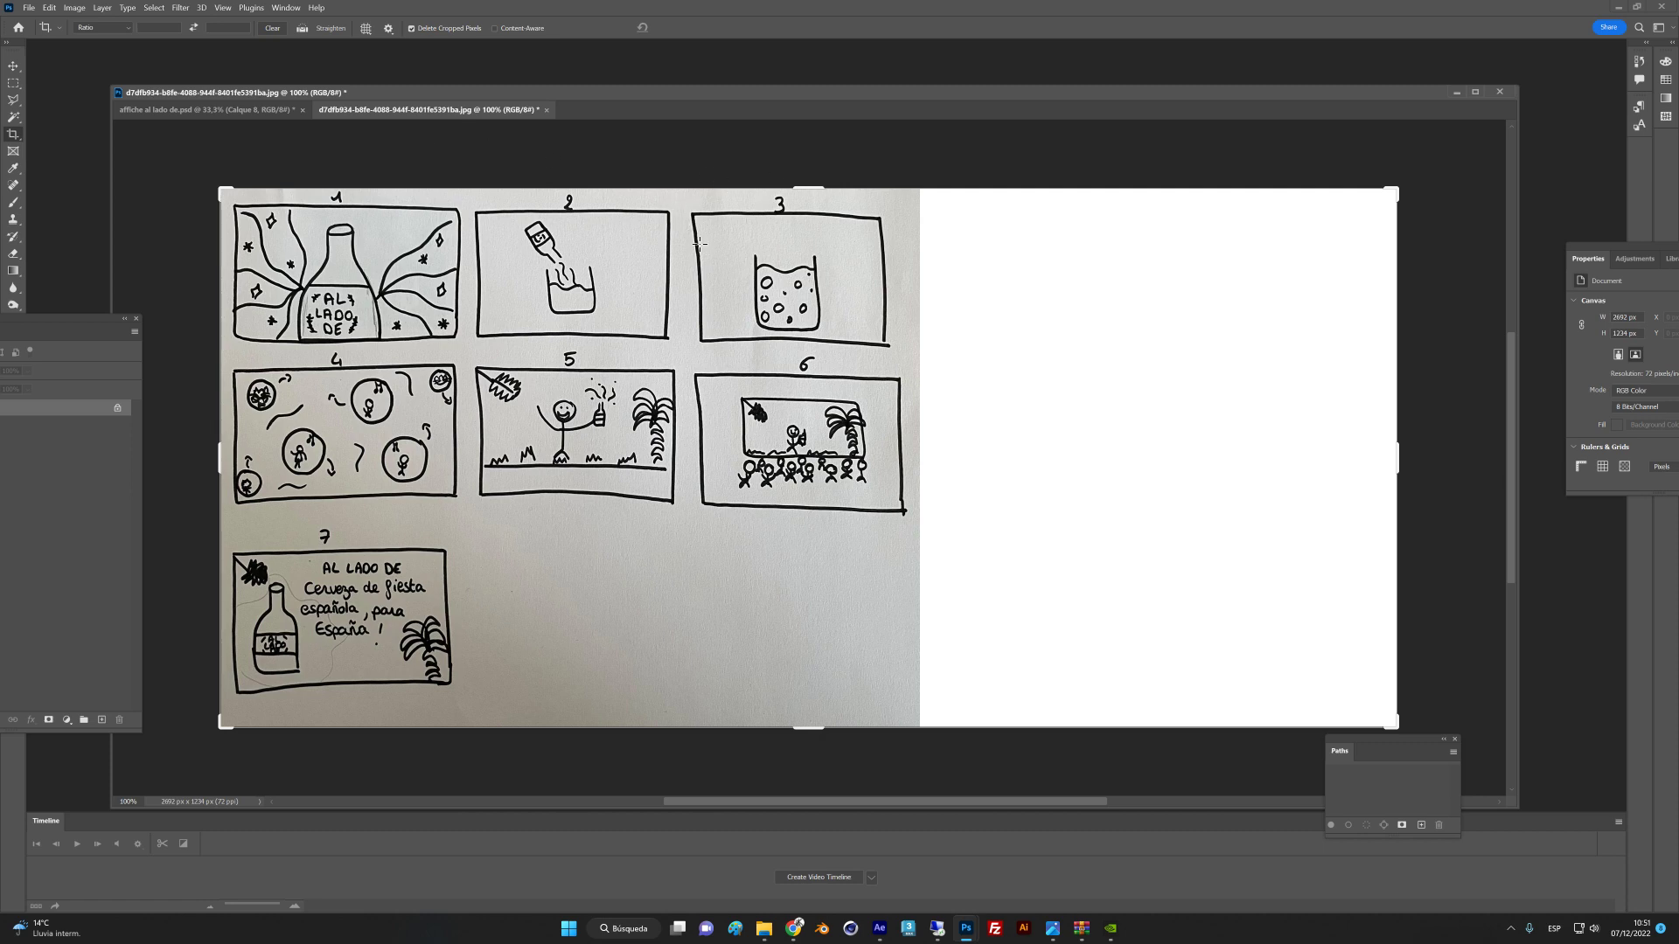
pyautogui.press('m')
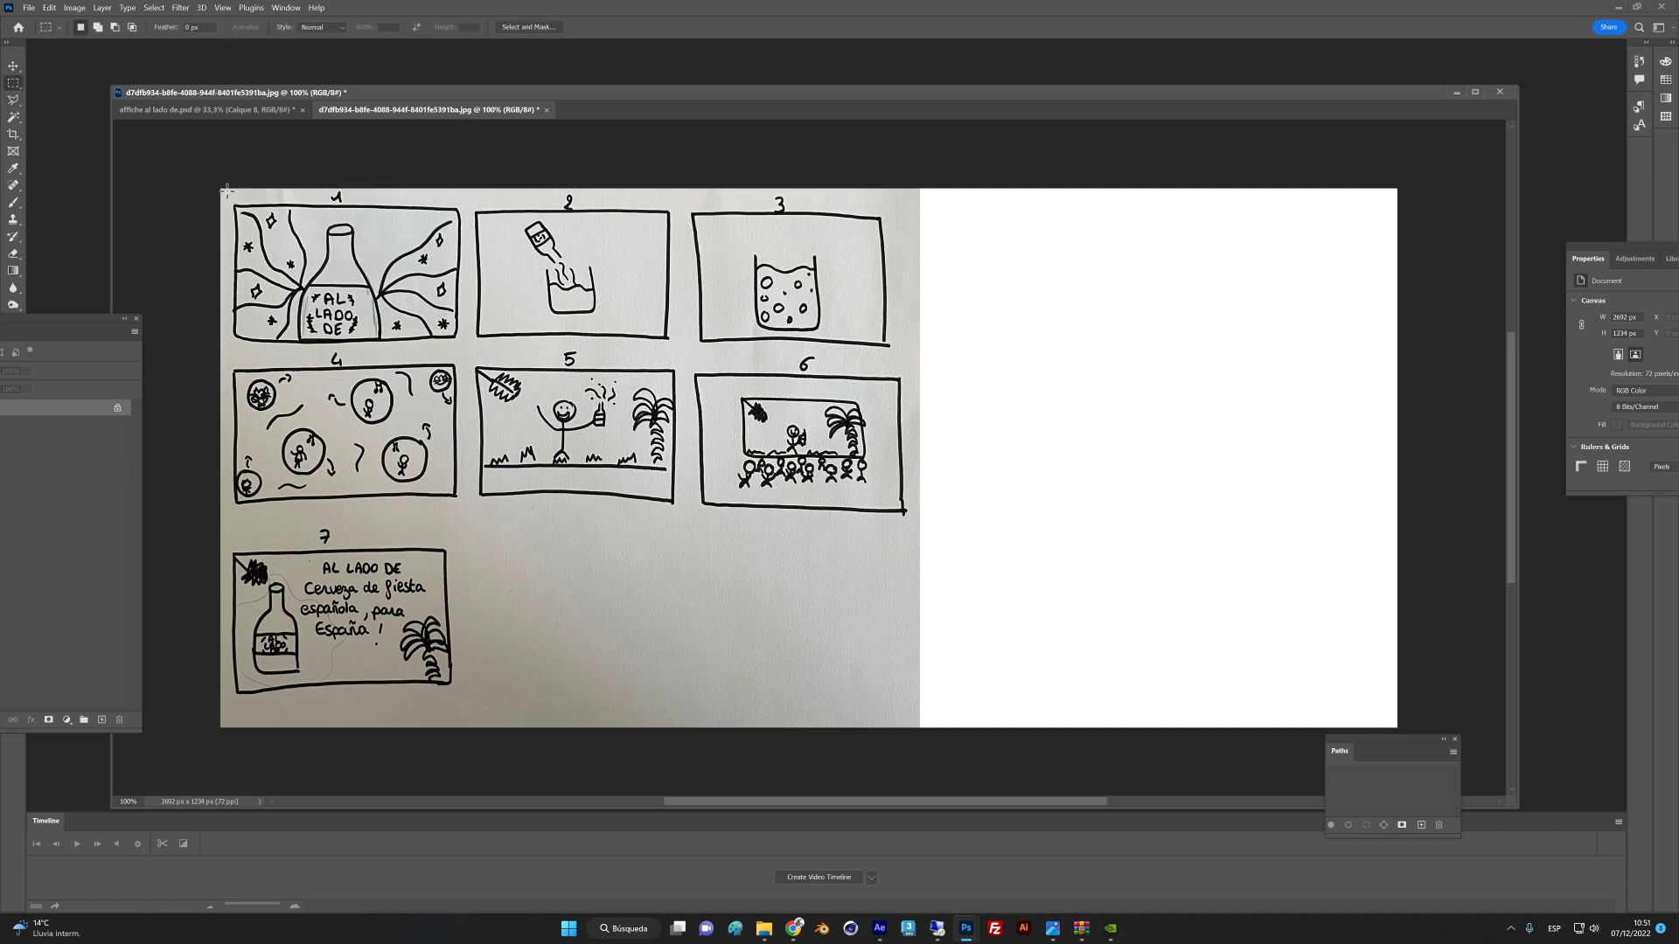
pyautogui.moveTo(222, 187); pyautogui.dragTo(262, 208)
pyautogui.hotkey('ctrl', 's')
pyautogui.press('Return')
pyautogui.hotkey('ctrl', 'a')
pyautogui.moveTo(213, 184); pyautogui.dragTo(473, 353)
# Paste the copied frame 1 into a new 577 x 378 px document and enlarge it as a separate floating window.
pyautogui.click(27, 8)
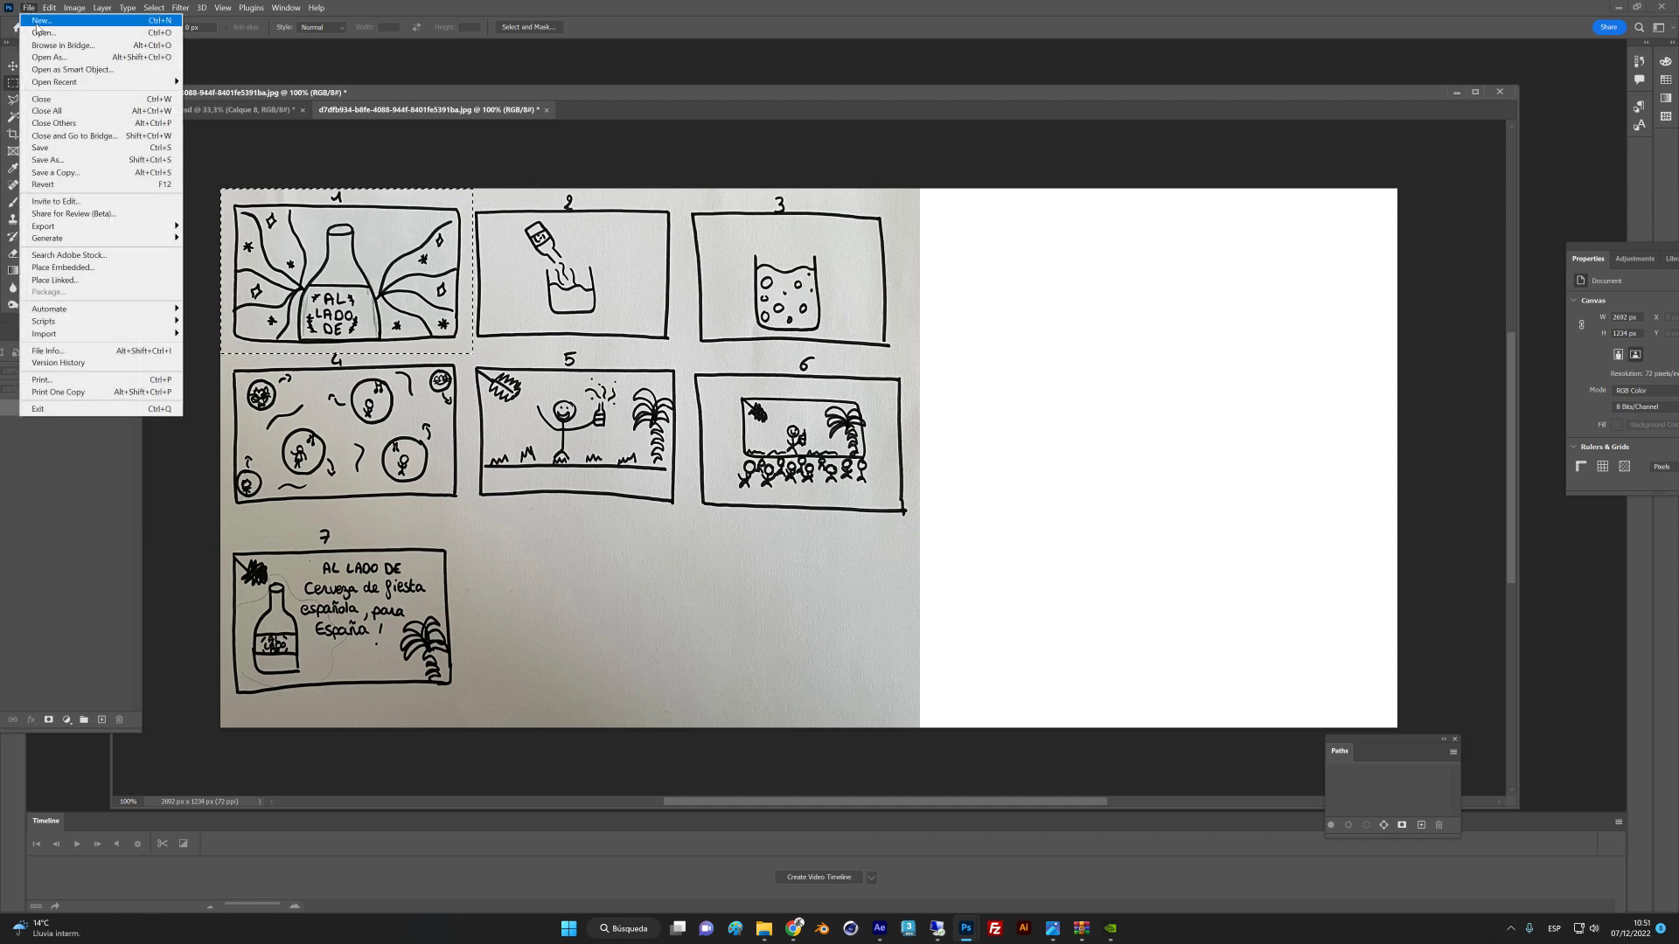
pyautogui.click(40, 20)
pyautogui.click(920, 564)
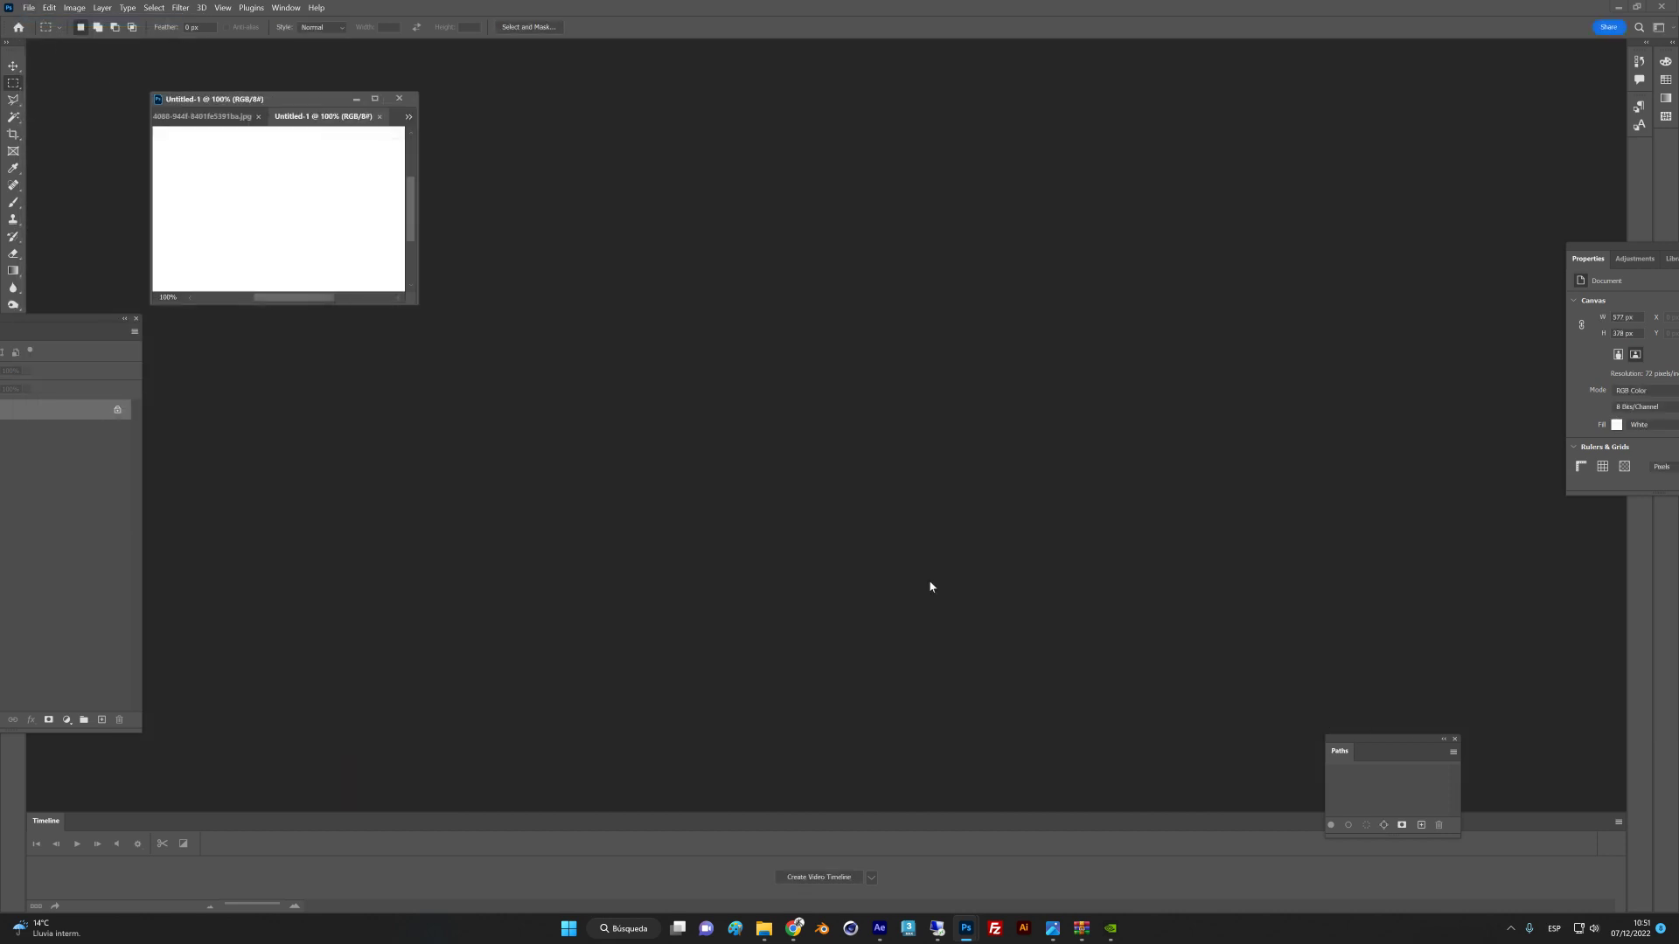
pyautogui.hotkey('ctrl', 'v')
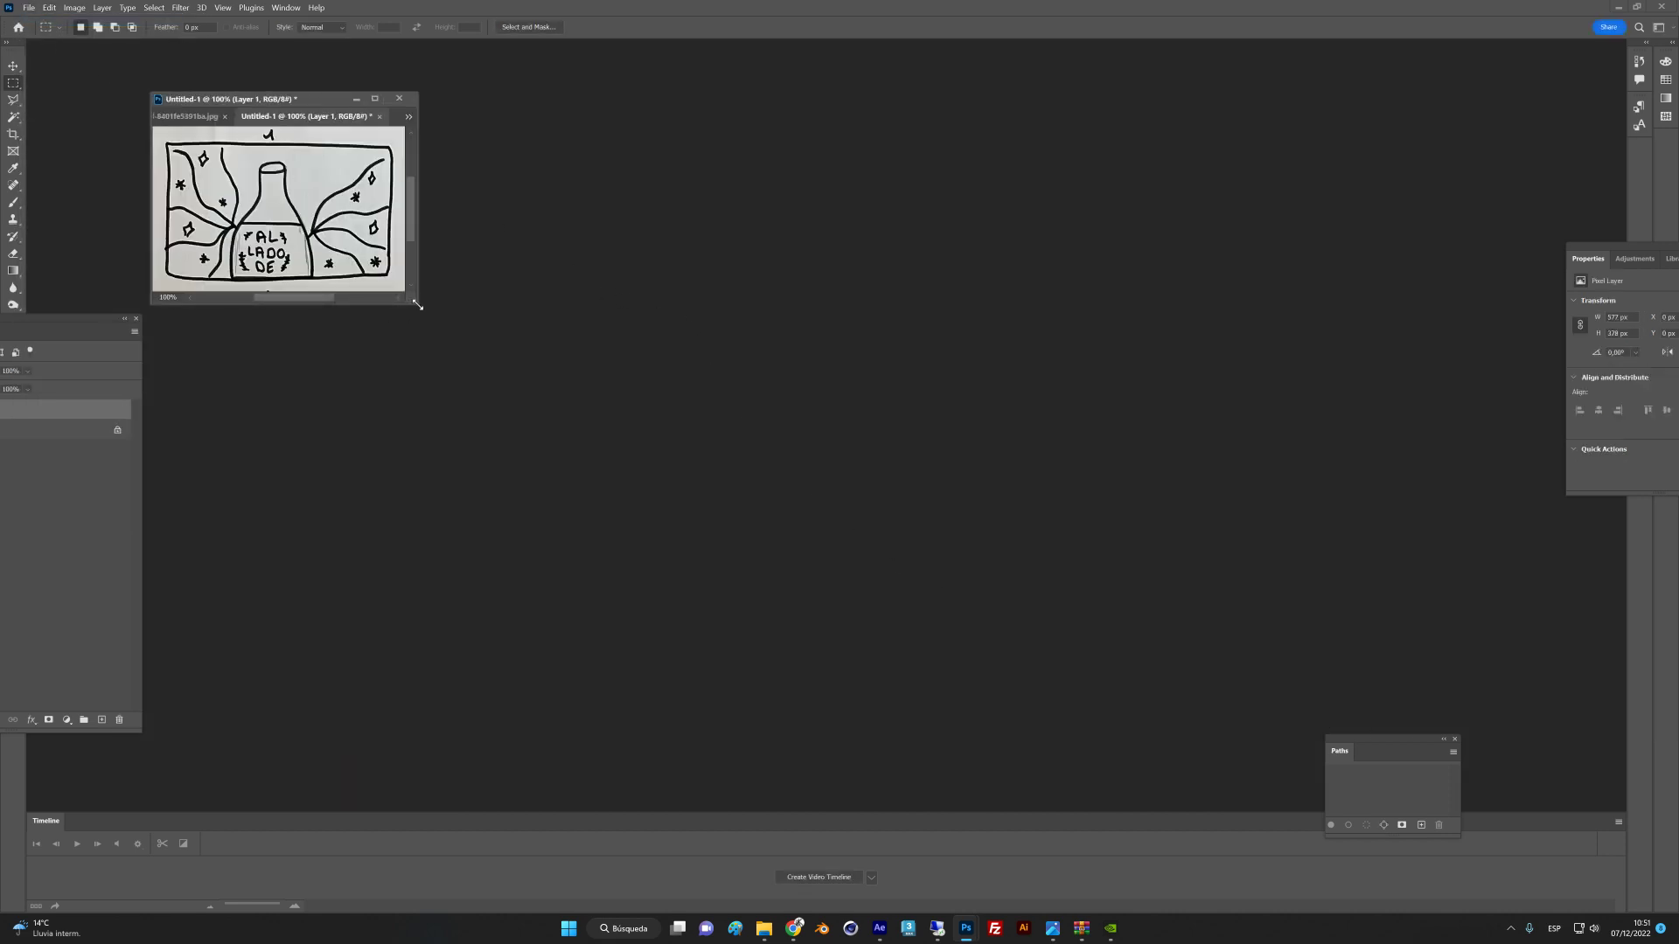
pyautogui.moveTo(417, 305); pyautogui.dragTo(792, 530)
pyautogui.moveTo(630, 122); pyautogui.dragTo(923, 239)
# Start saving the frame 1 document on the computer and browse to the storyboard/AL_LADO_DE folder inside CORRECCIONES.
pyautogui.hotkey('ctrl', 's')
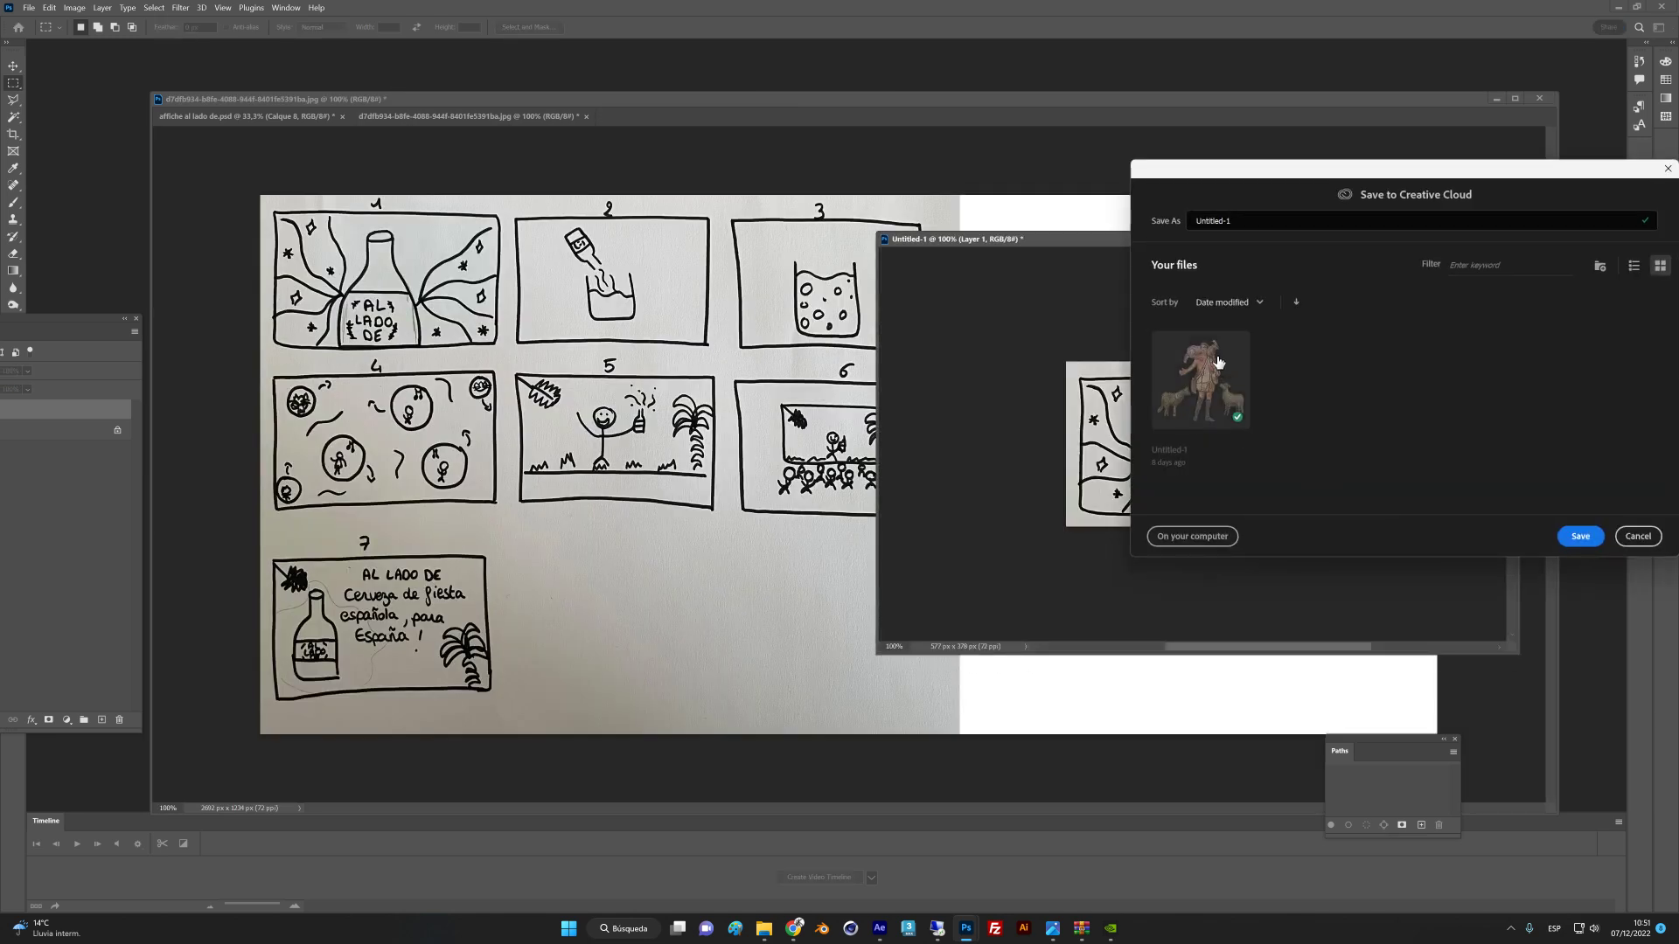
pyautogui.click(1192, 535)
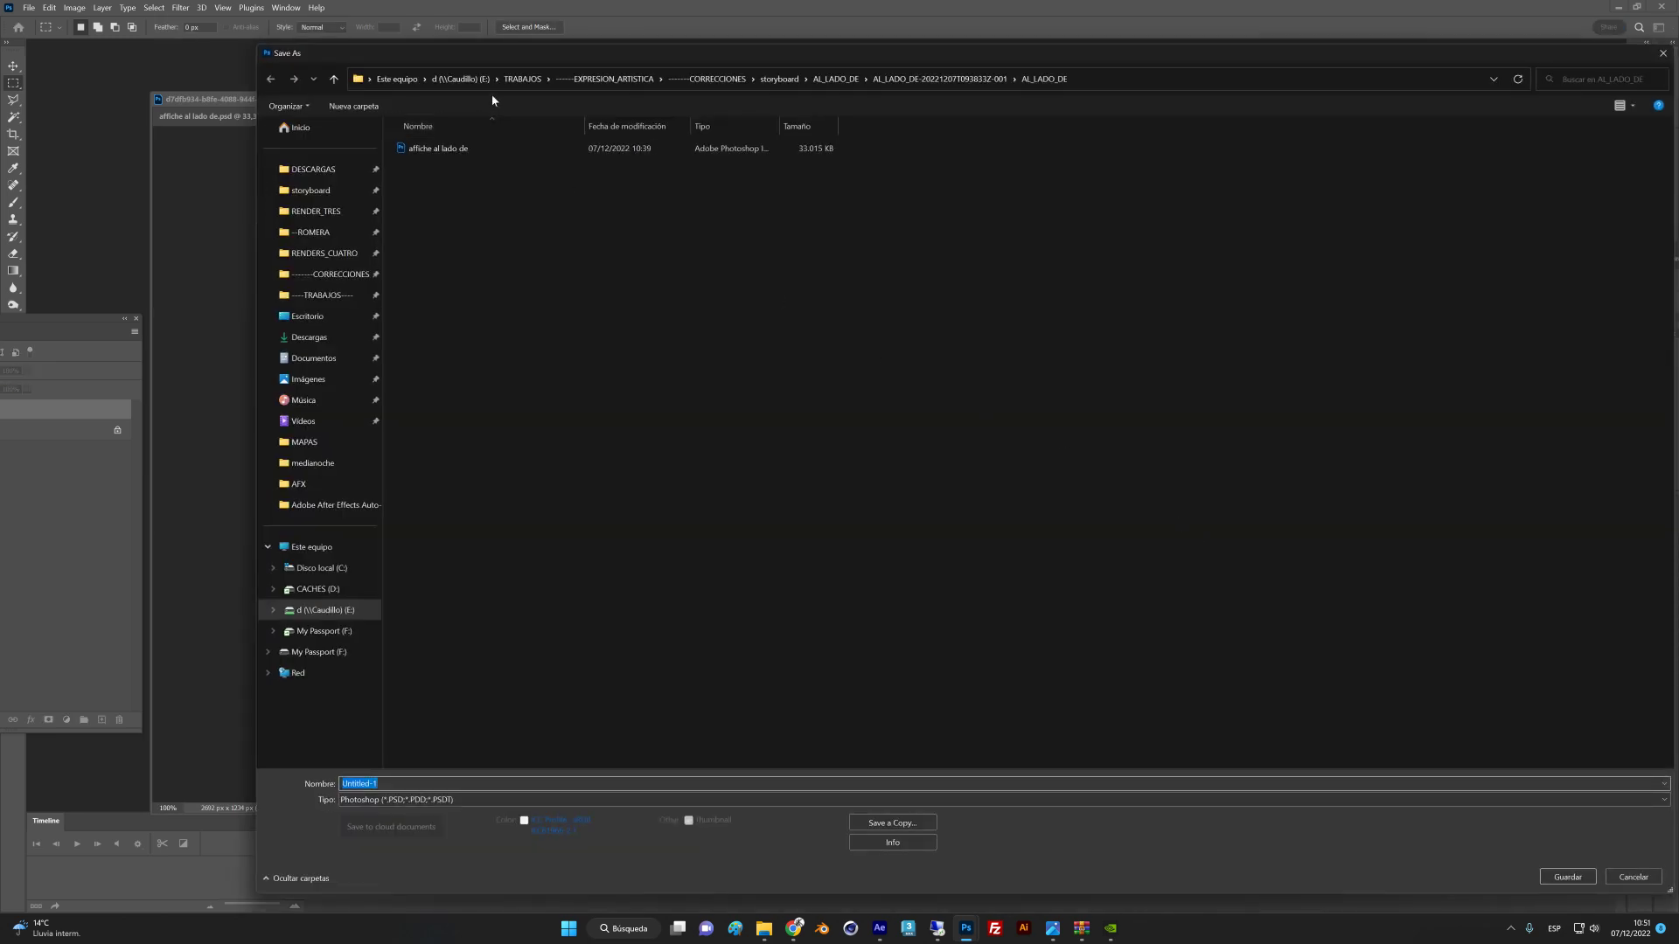
pyautogui.click(333, 274)
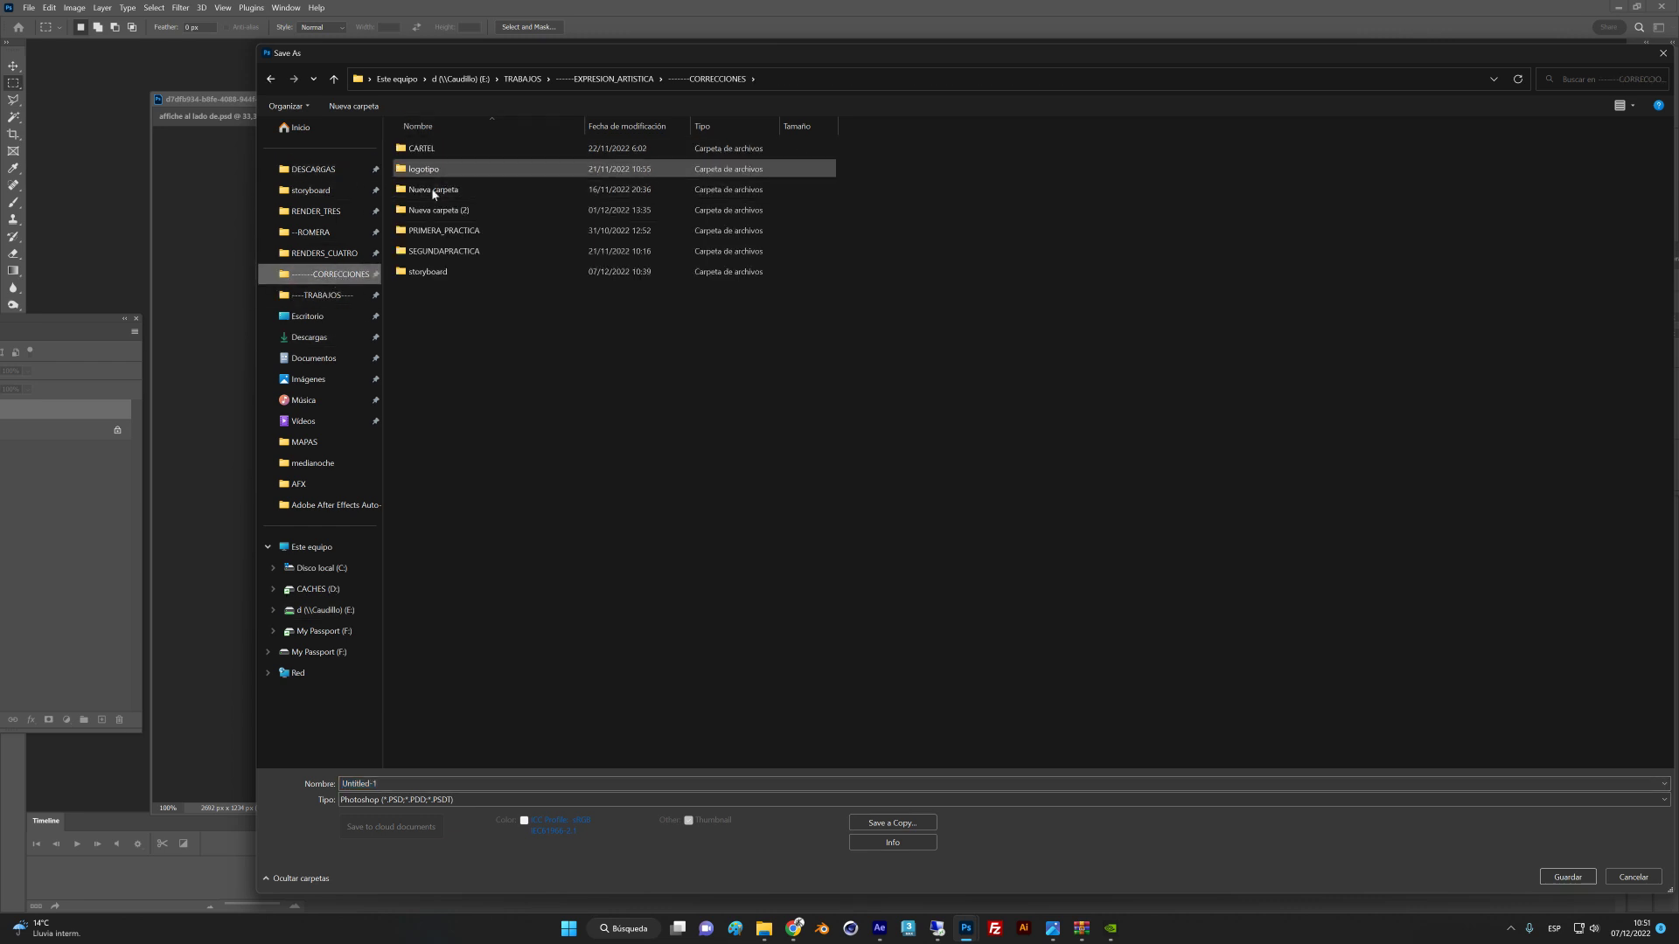
pyautogui.doubleClick(441, 271)
pyautogui.doubleClick(411, 148)
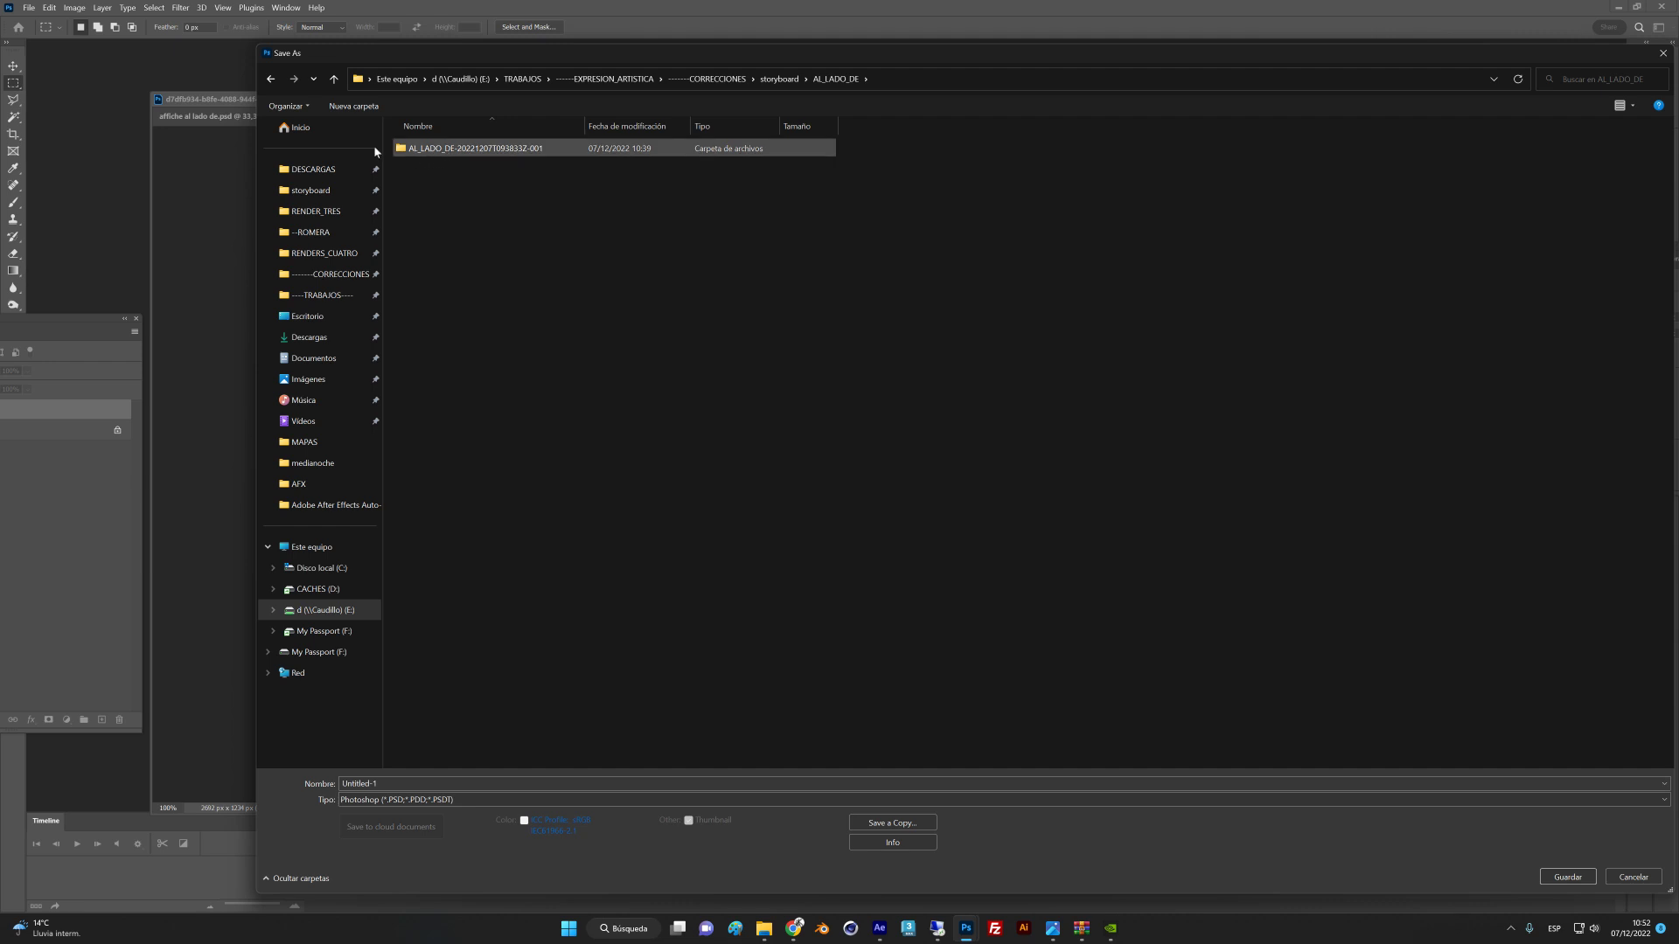
pyautogui.click(431, 147)
pyautogui.click(431, 148)
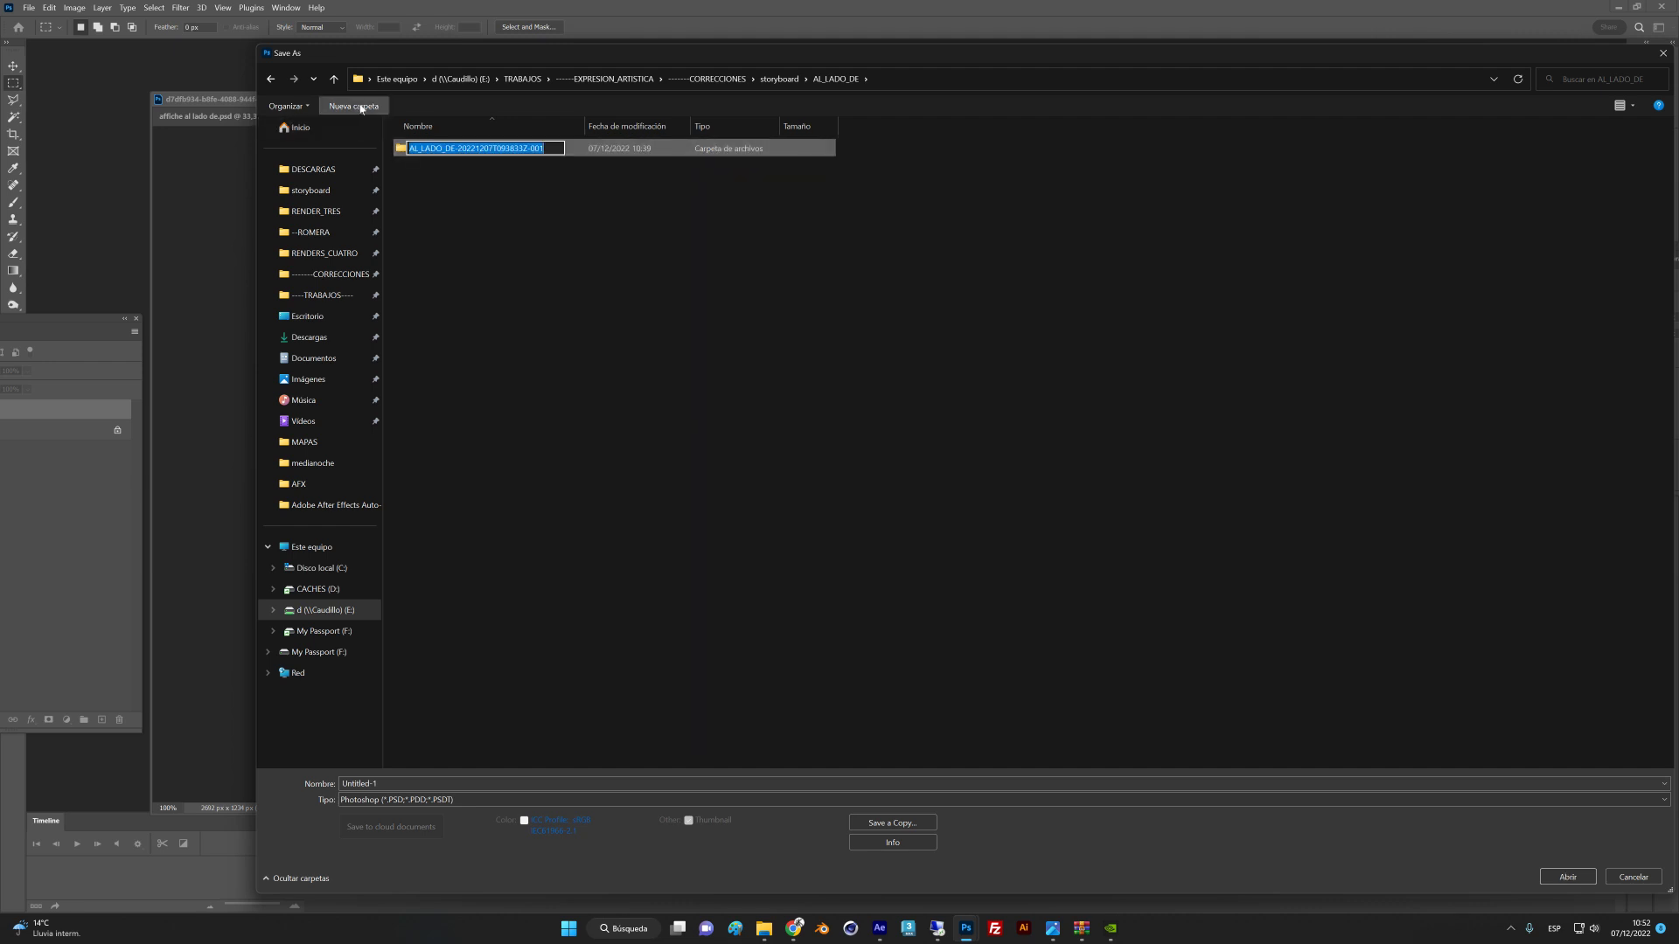
# Create a folder named MATERIAL inside AL_LADO_DE and open it.
pyautogui.click(361, 109)
pyautogui.write('MATER')
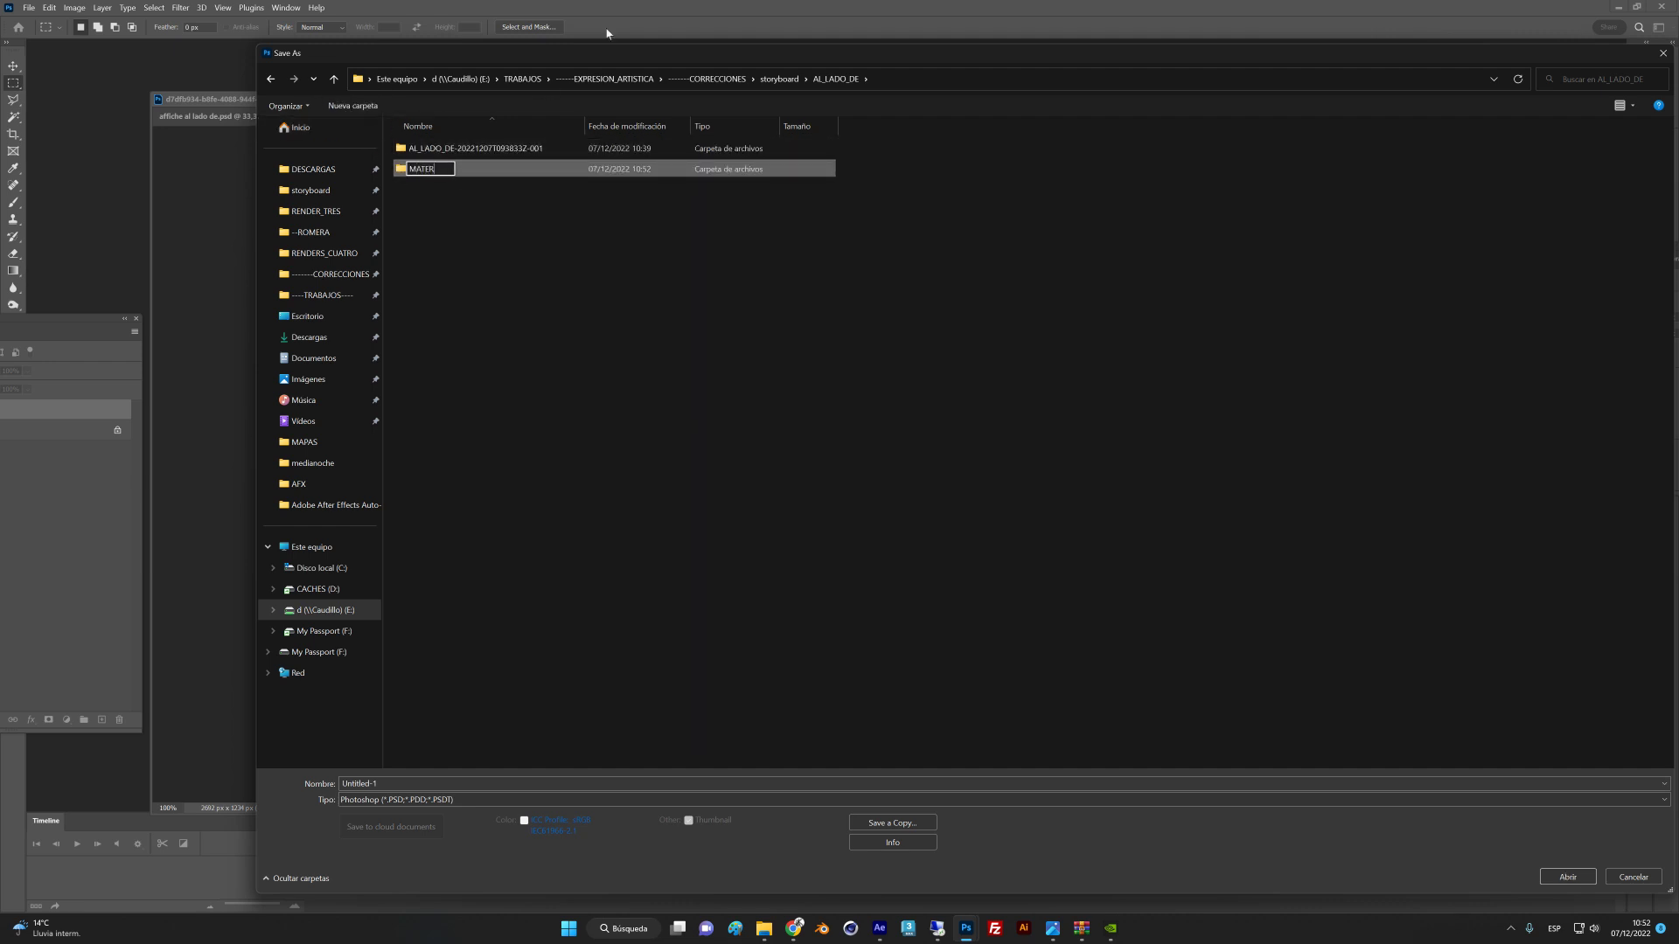
pyautogui.write('IAL')
pyautogui.press('Return')
pyautogui.click(600, 461)
pyautogui.click(458, 166)
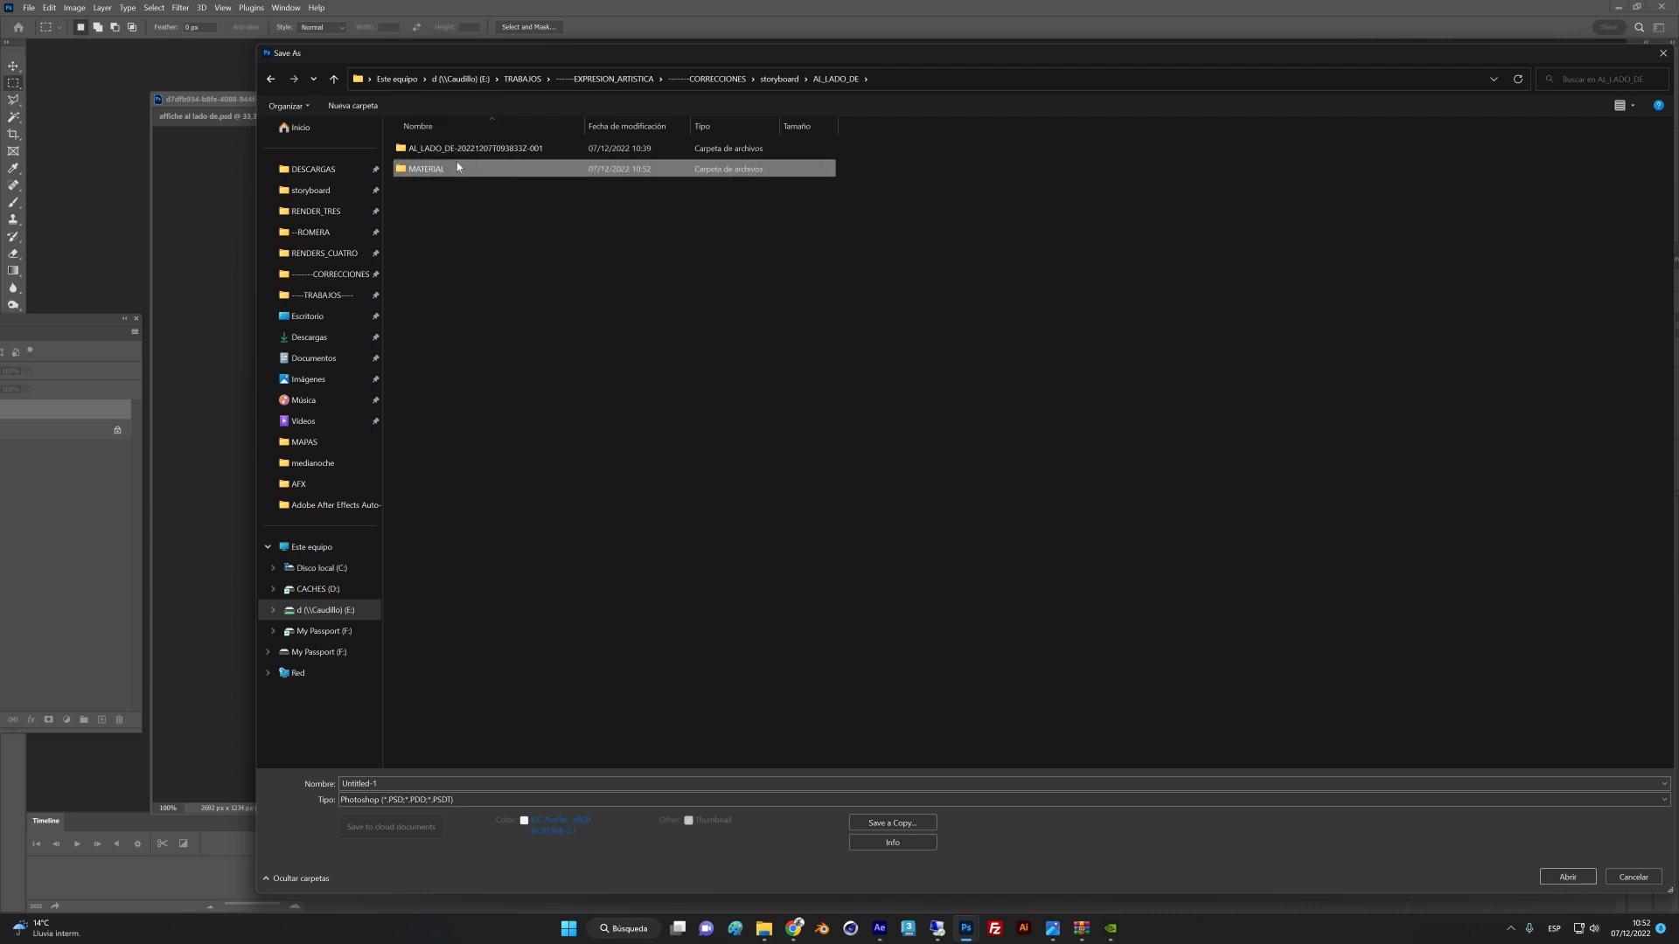
pyautogui.doubleClick(463, 171)
# Check the file formats offered for saving, cancel the save and move the frame 1 window aside.
pyautogui.click(363, 799)
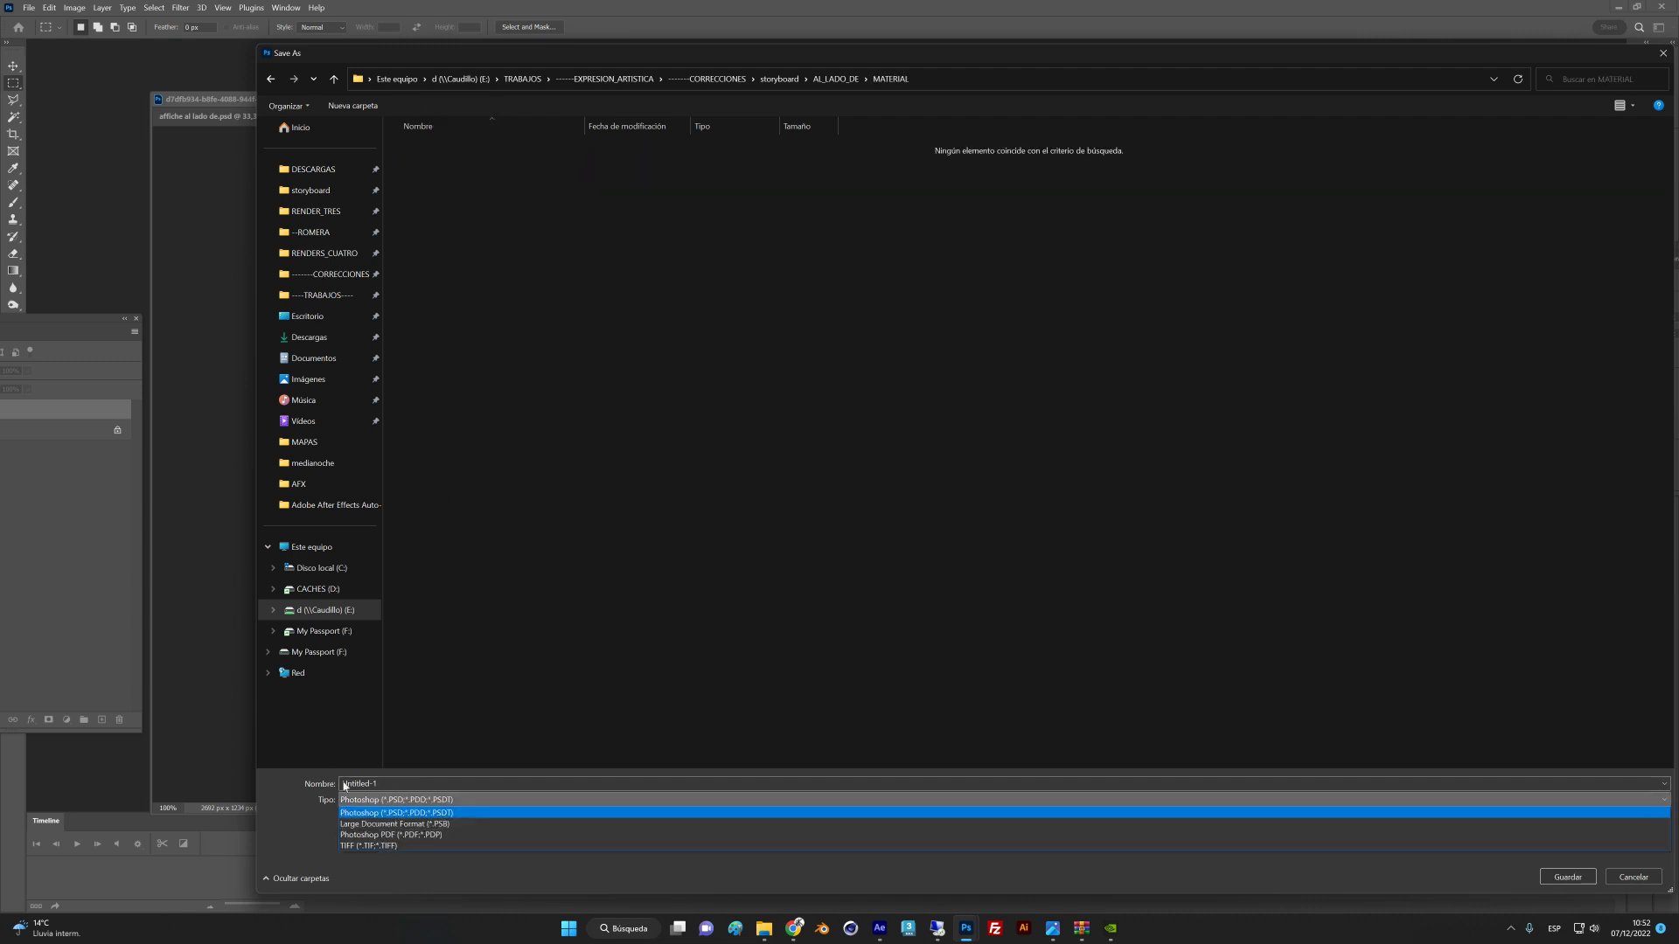
pyautogui.click(364, 813)
pyautogui.click(1644, 877)
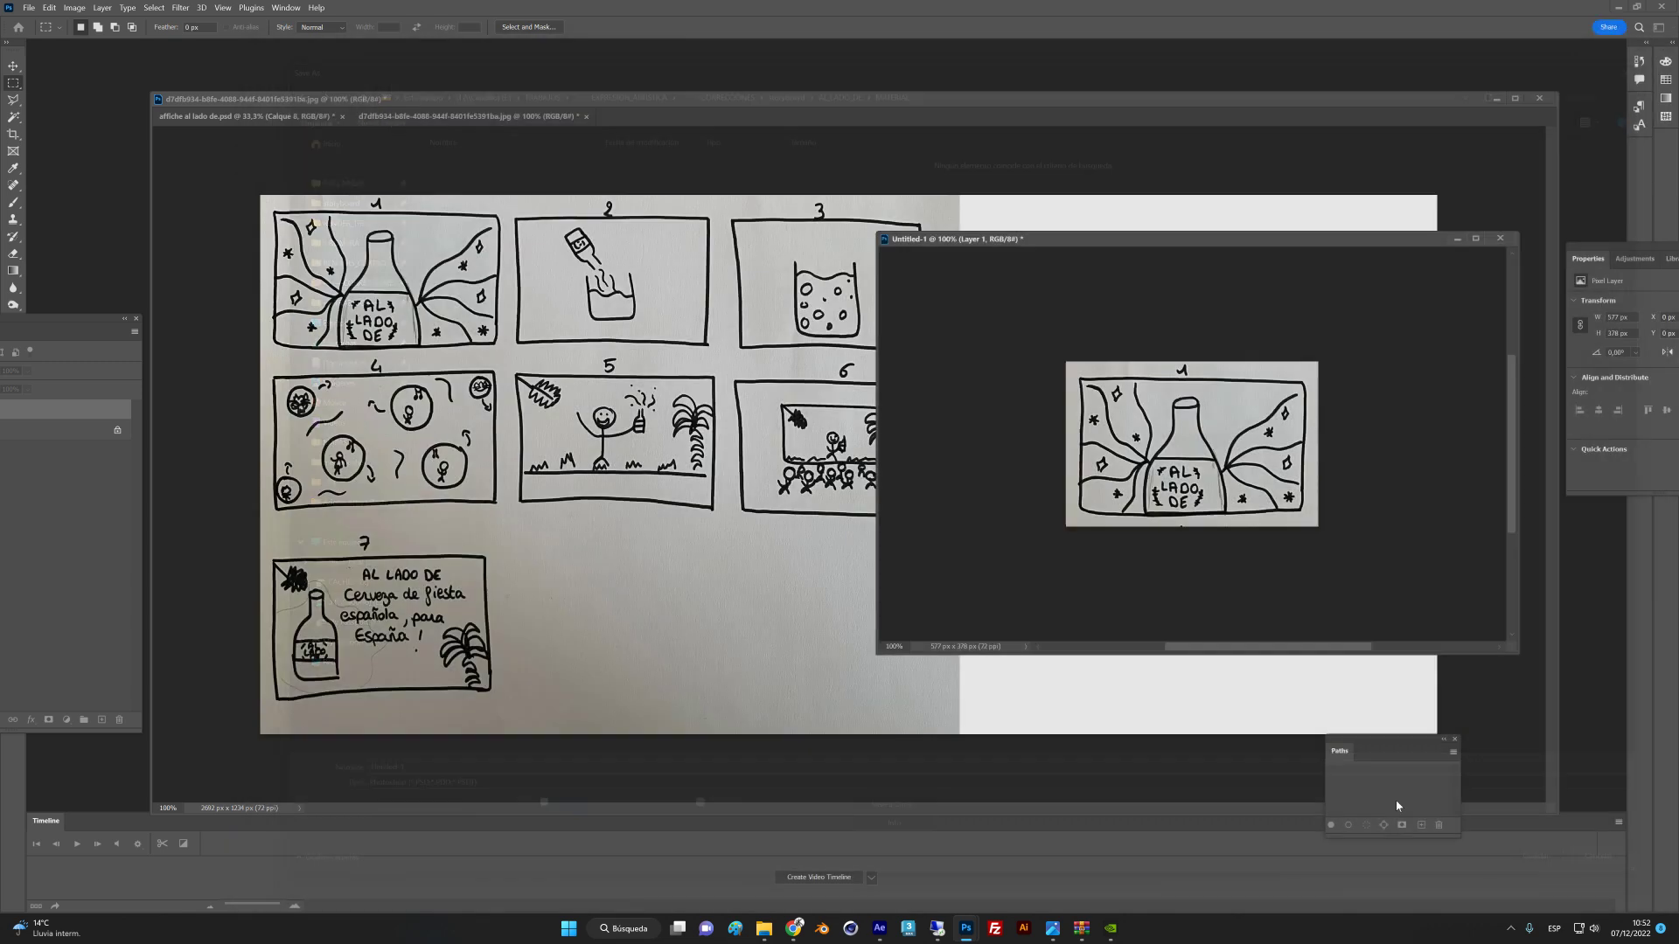
pyautogui.moveTo(1063, 240); pyautogui.dragTo(851, 232)
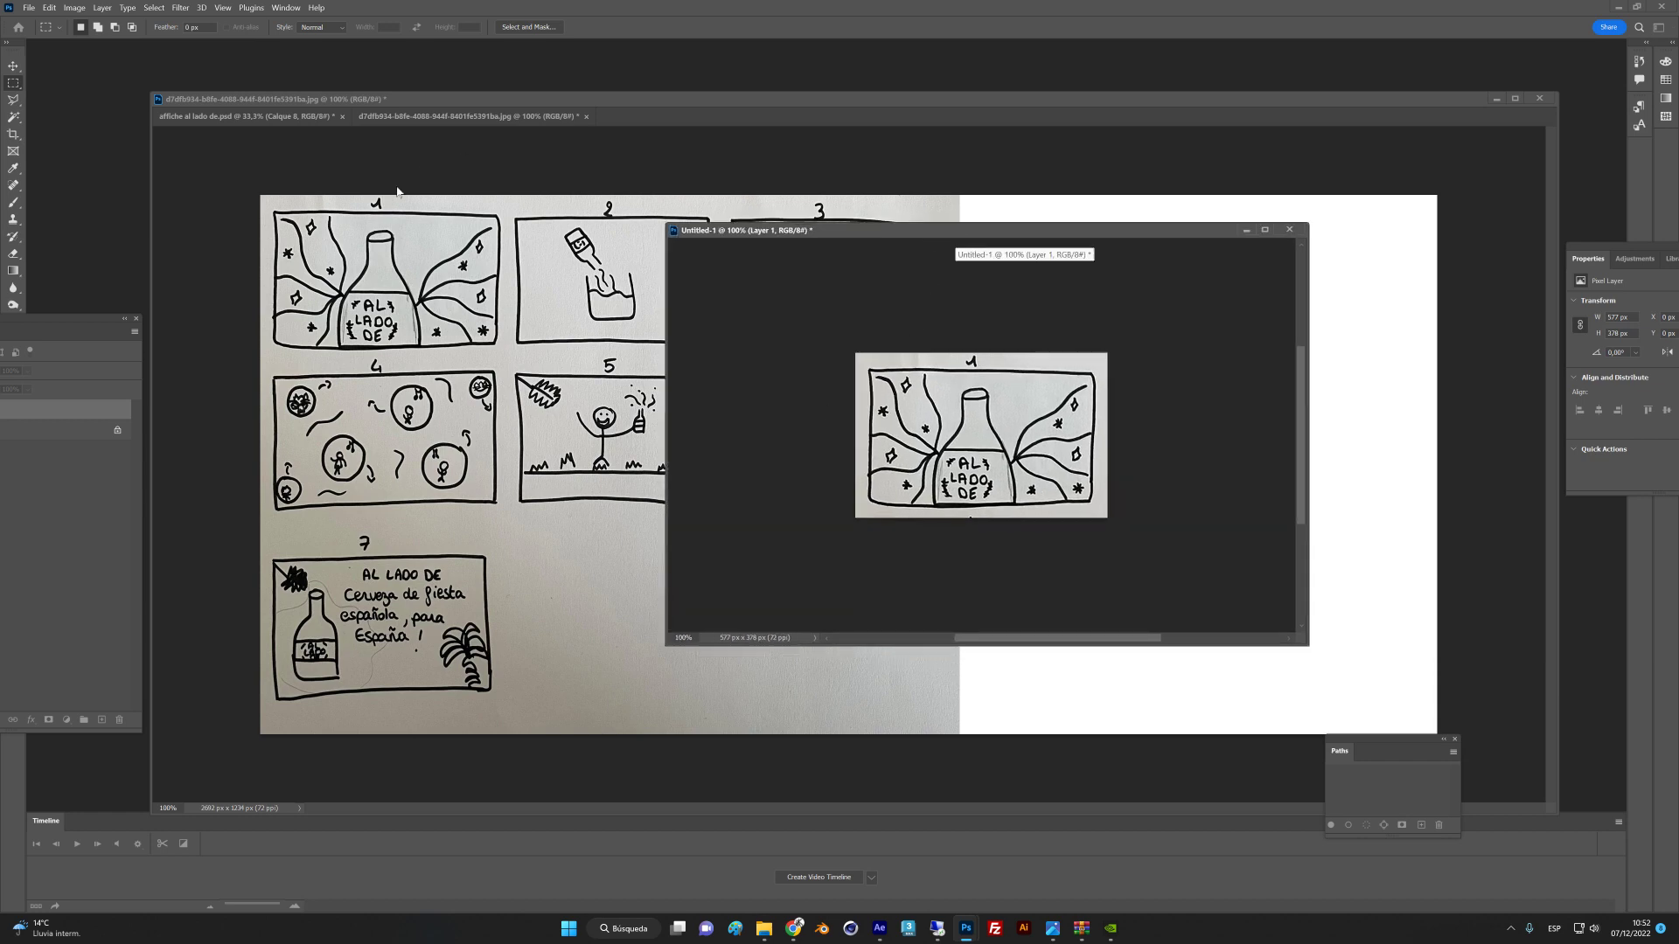
# Start saving frame 1 on the computer in the AL_LADO_DE/MATERIAL folder, choosing JPEG as the format.
pyautogui.hotkey('ctrl', 's')
pyautogui.moveTo(1473, 172); pyautogui.dragTo(1247, 186)
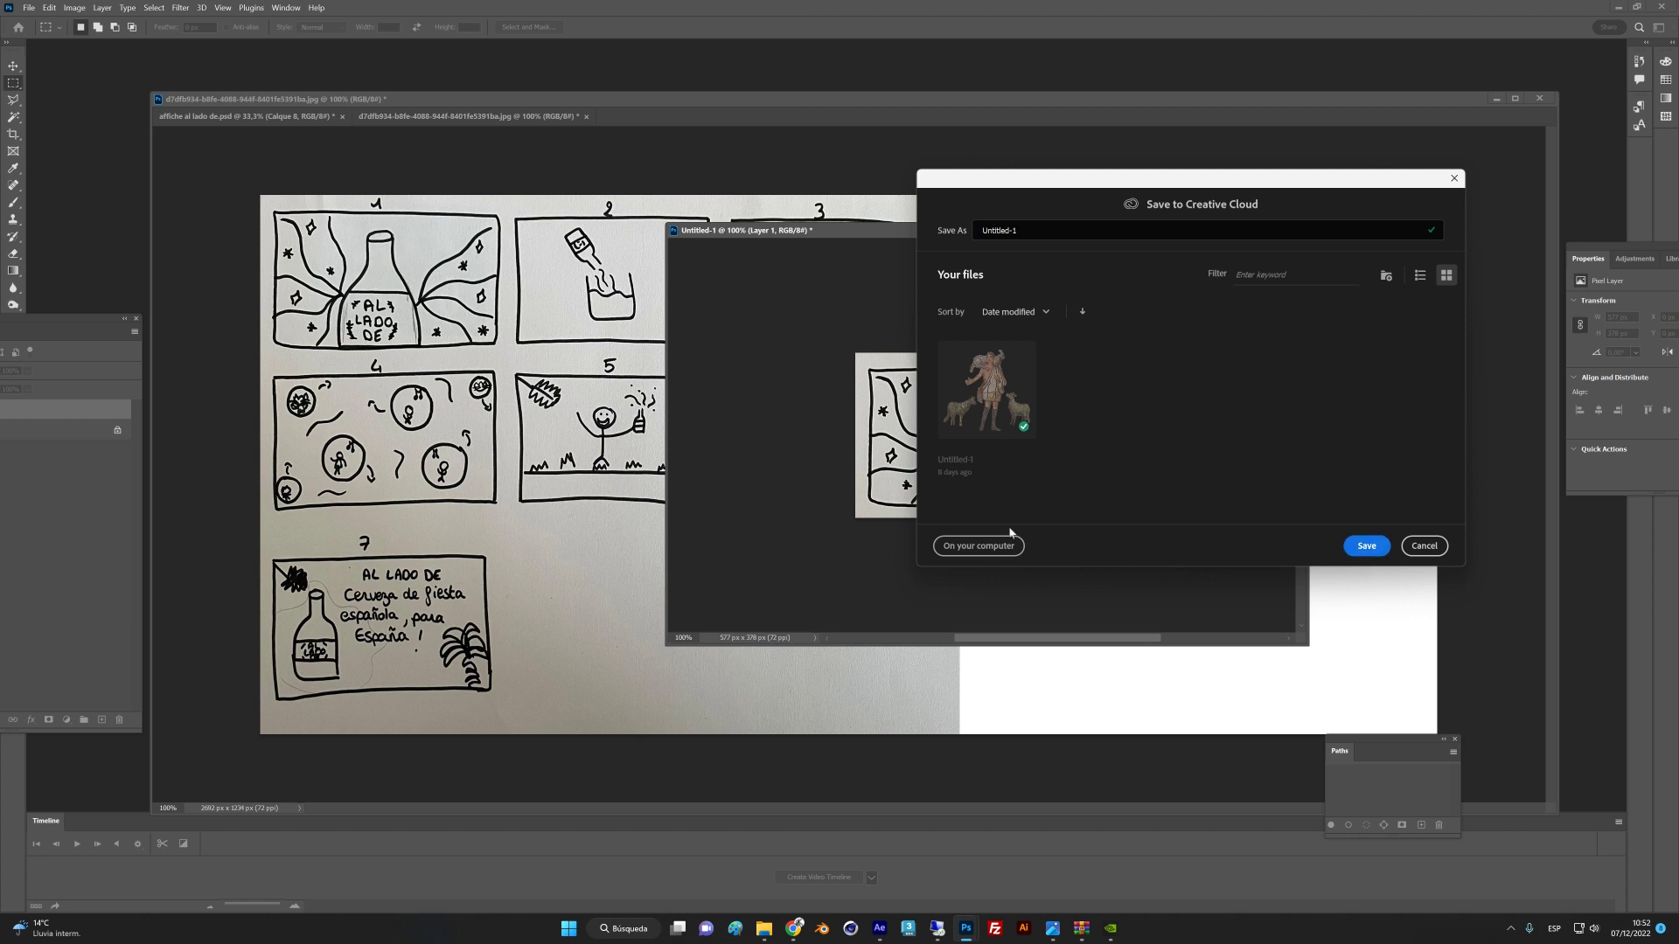
pyautogui.click(979, 545)
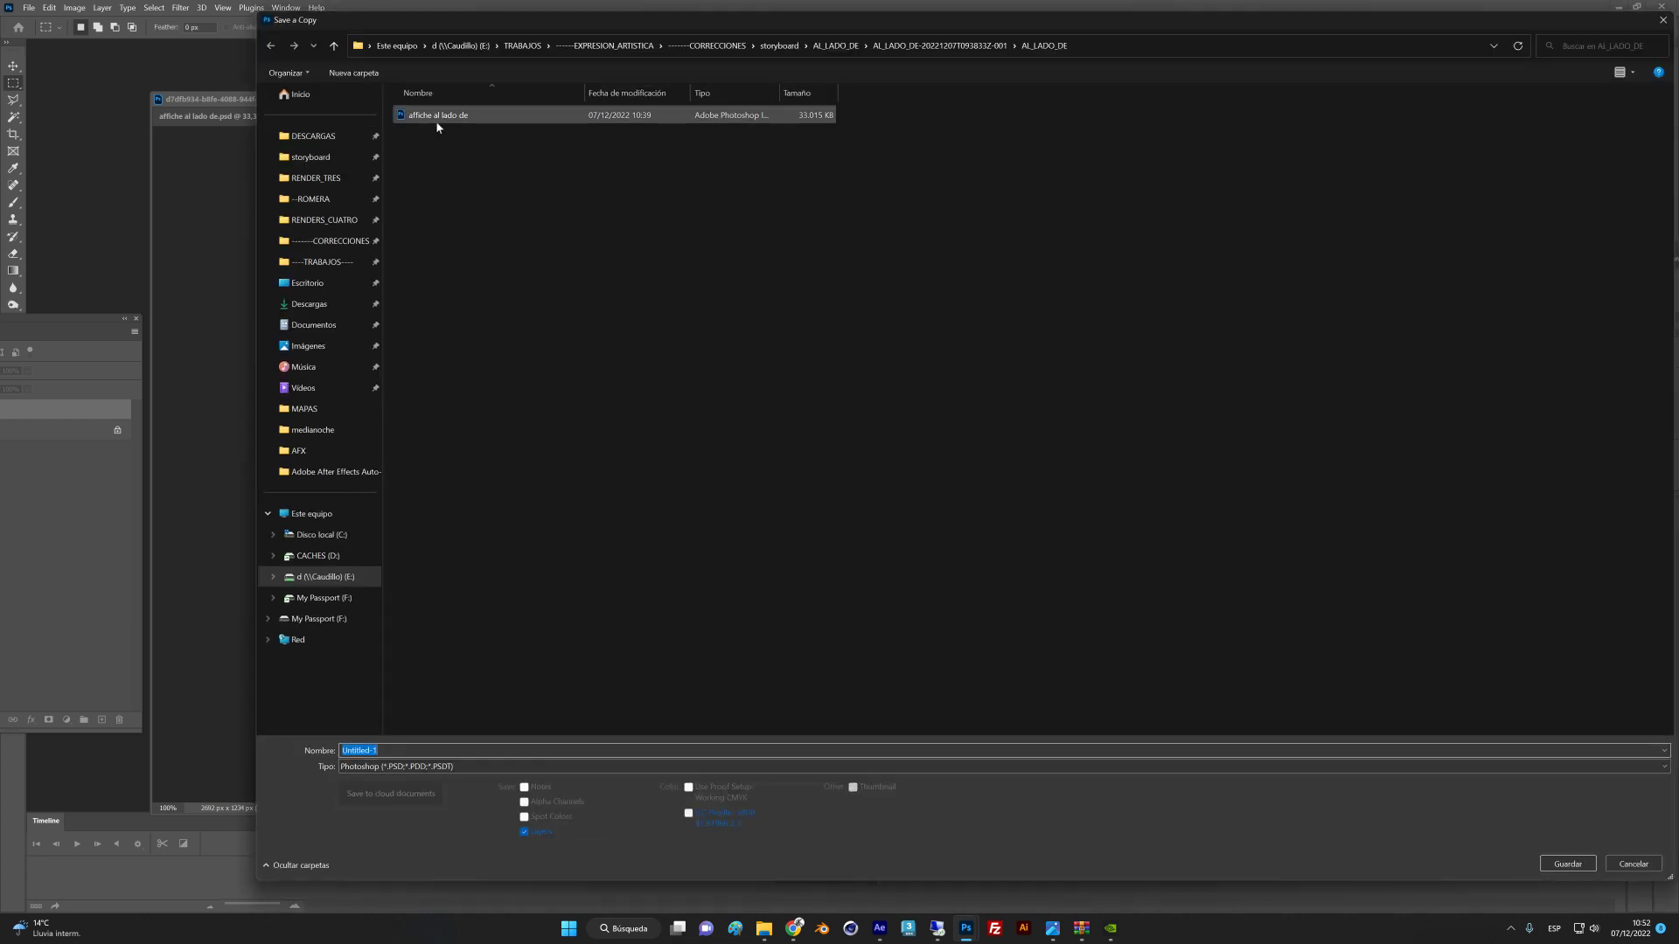
pyautogui.click(835, 46)
pyautogui.click(456, 140)
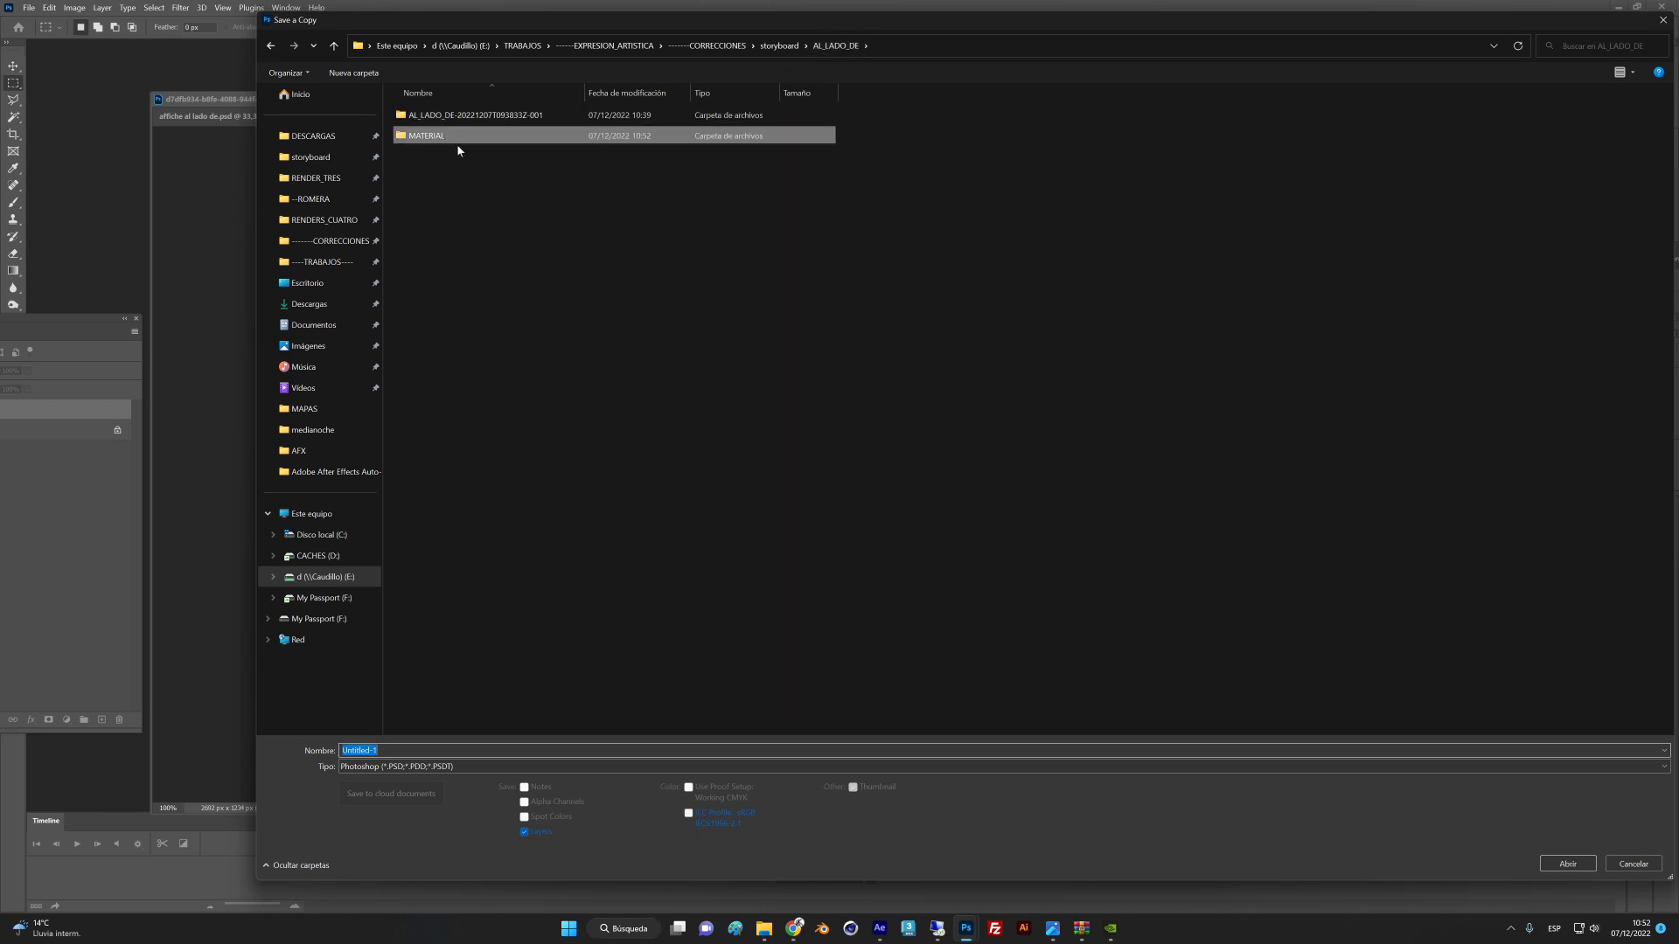
pyautogui.doubleClick(456, 143)
pyautogui.click(384, 773)
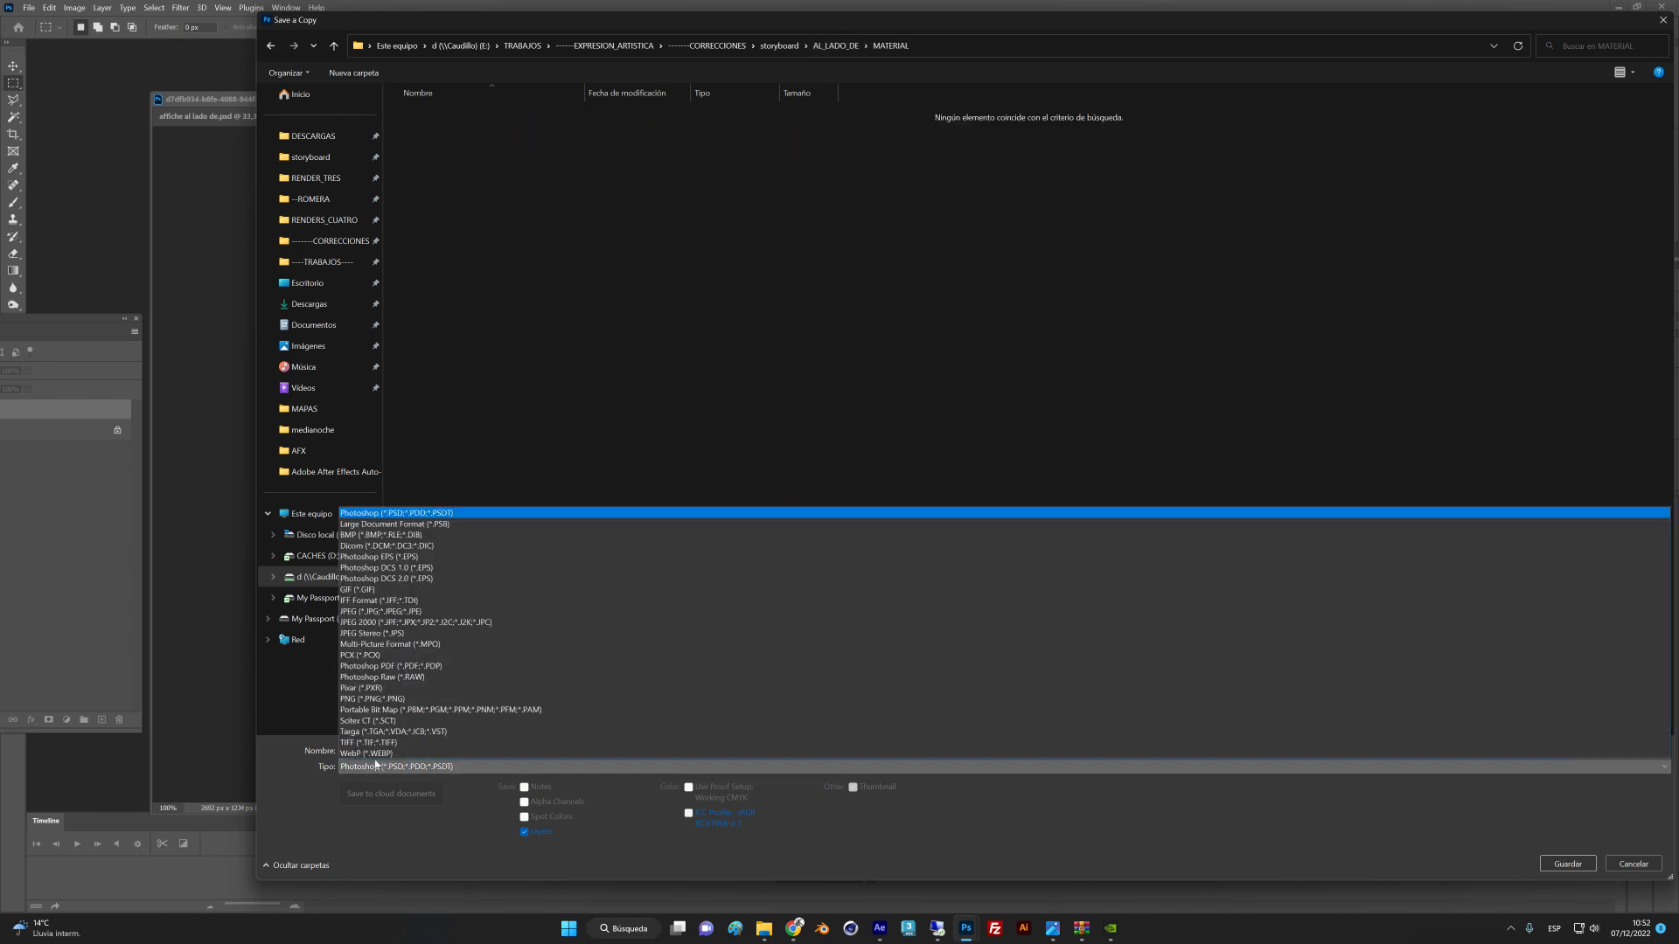
pyautogui.click(380, 604)
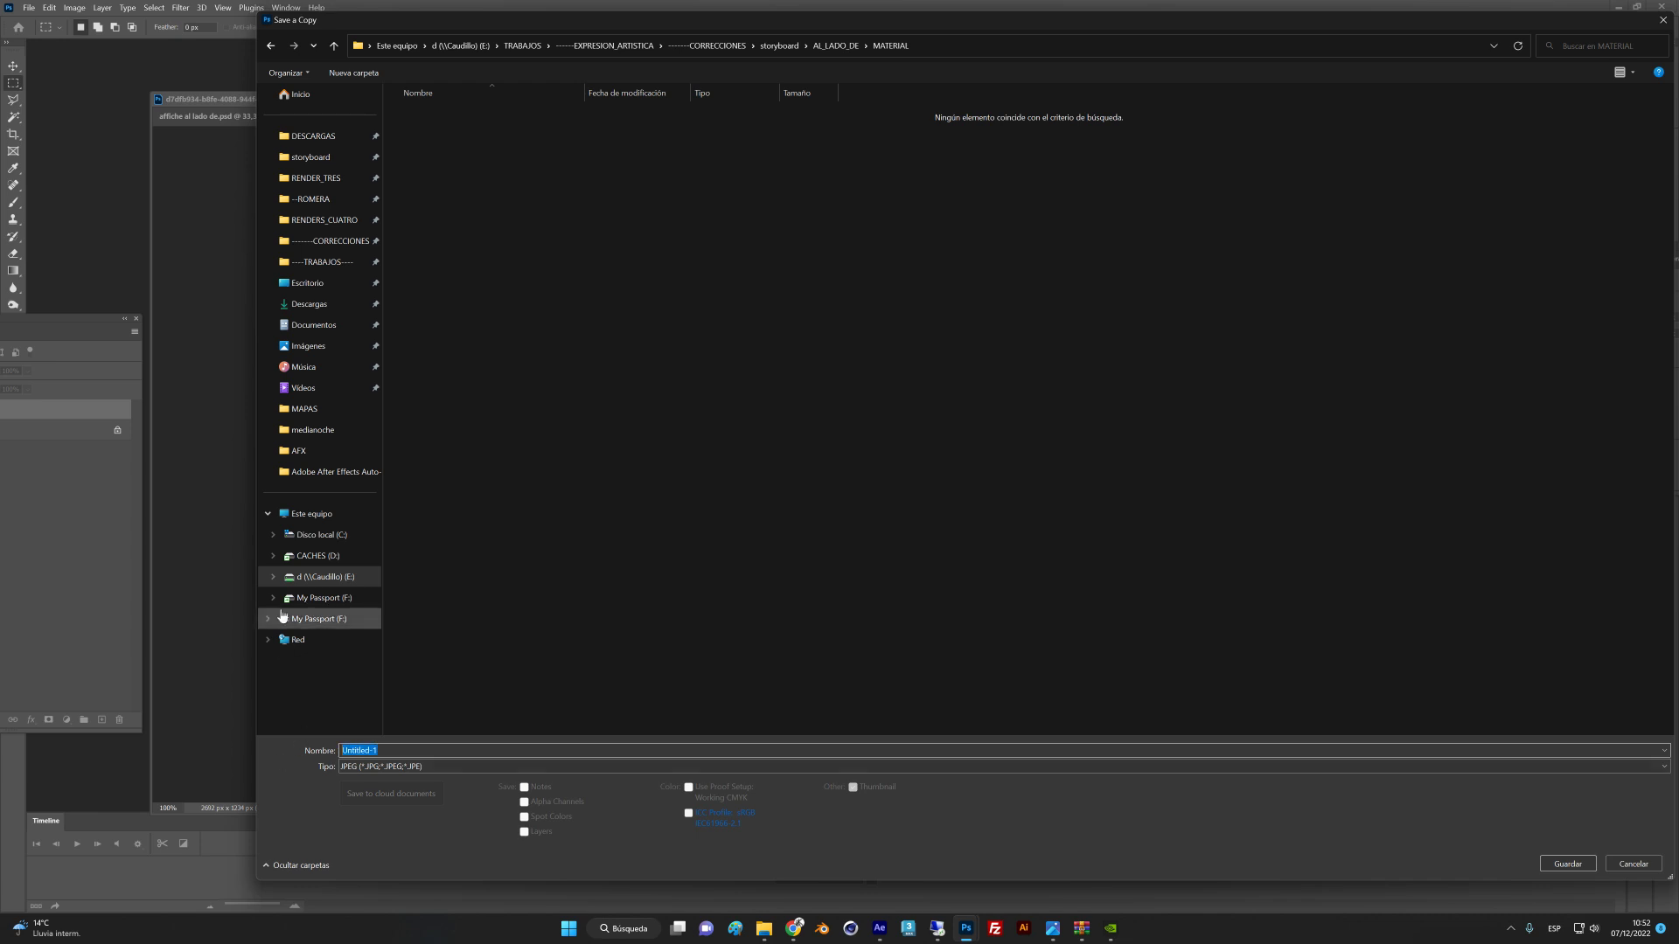
# Name the frame 1 file PL_001 and save it as a progressive JPEG at maximum quality 12.
pyautogui.write('PRI')
pyautogui.press('BackSpace')
pyautogui.press('BackSpace')
pyautogui.press('BackSpace')
pyautogui.press('BackSpace')
pyautogui.press('BackSpace')
pyautogui.press('BackSpace')
pyautogui.press('BackSpace')
pyautogui.press('BackSpace')
pyautogui.press('BackSpace')
pyautogui.press('BackSpace')
pyautogui.press('BackSpace')
pyautogui.press('Return')
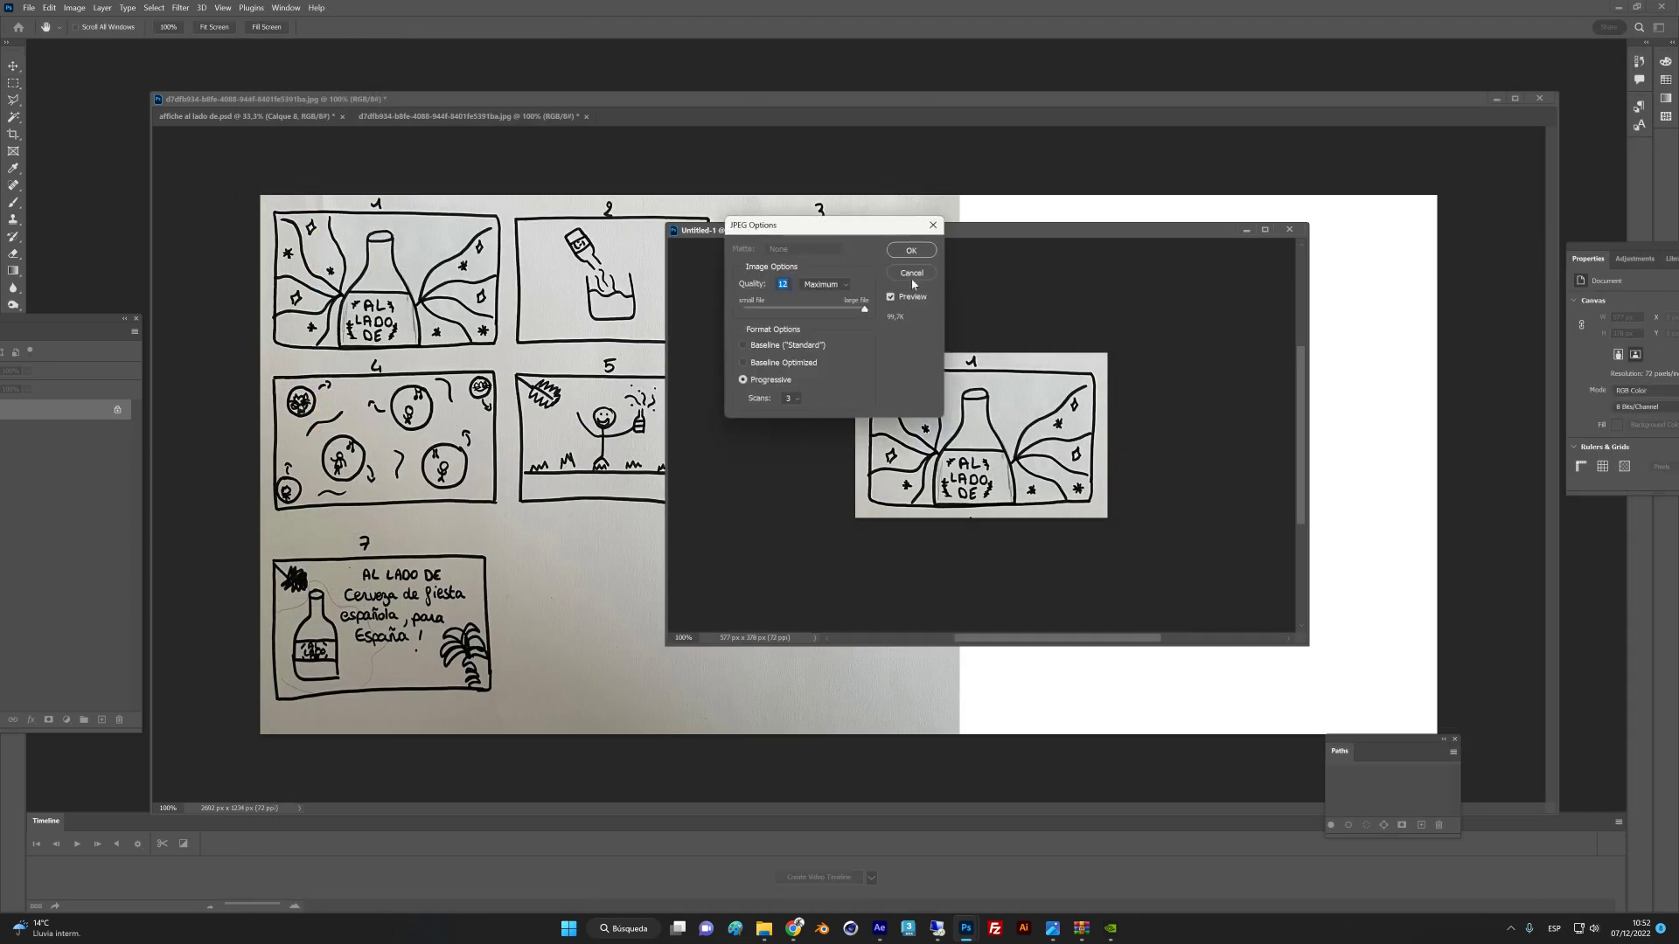
pyautogui.press('Return')
# Switch to After Effects and import PL_001.jpg from CORRECCIONES/storyboard/AL_LADO_DE/MATERIAL into the project.
pyautogui.hotkey('alt', 'Tab')
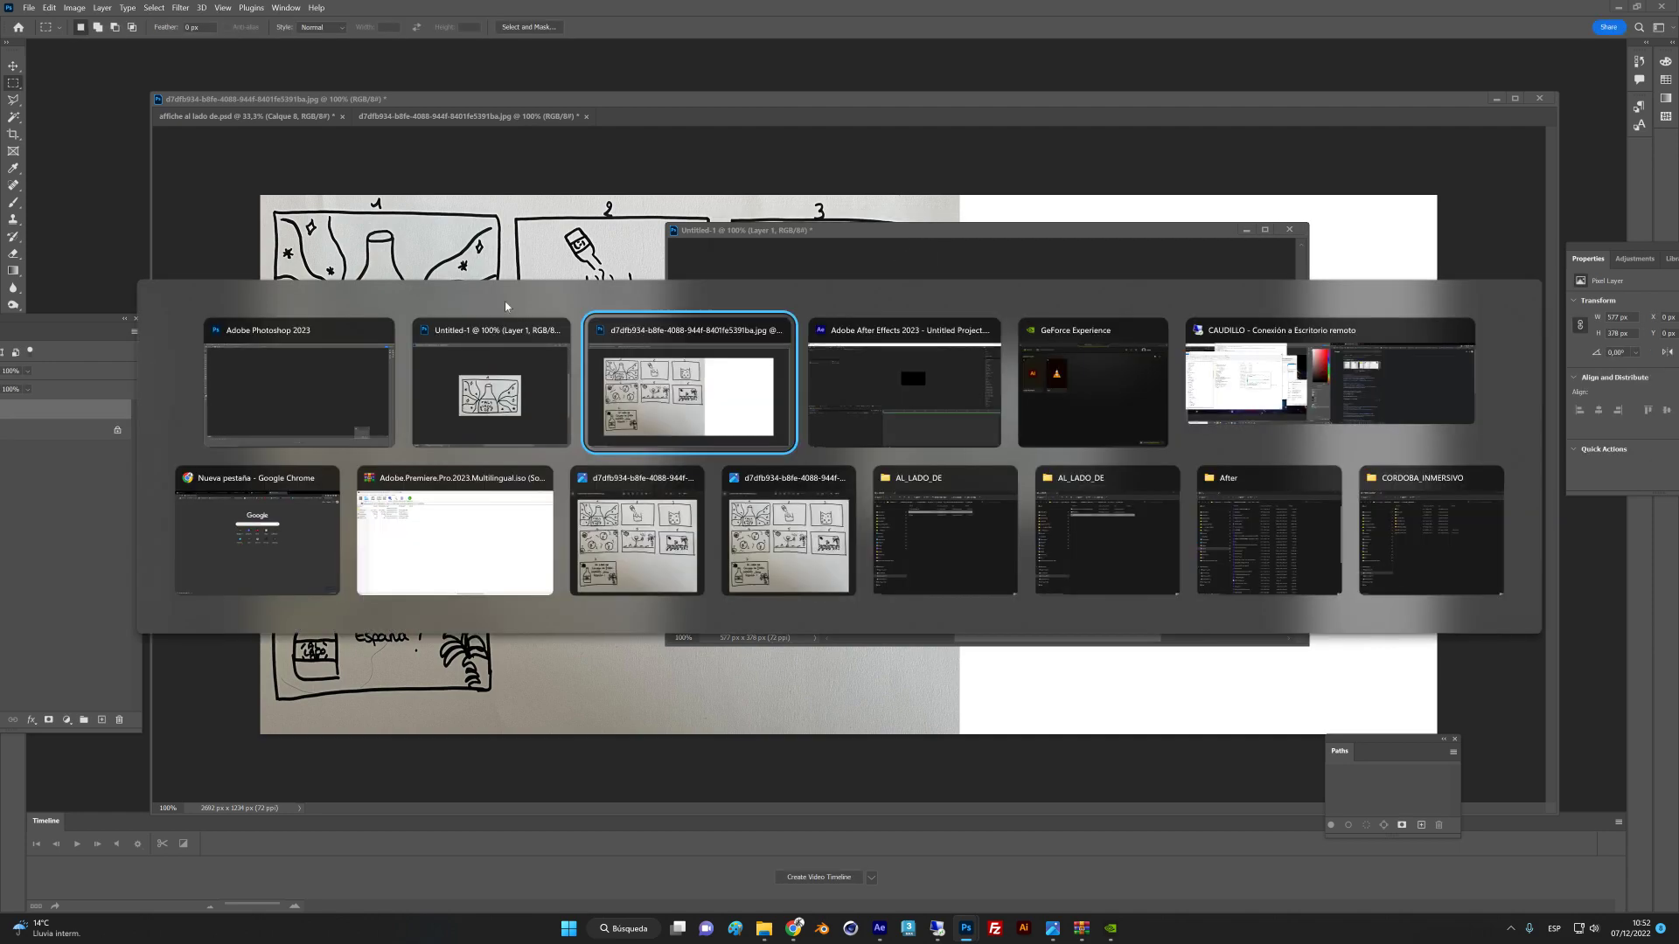
pyautogui.hotkey('alt', 'Tab')
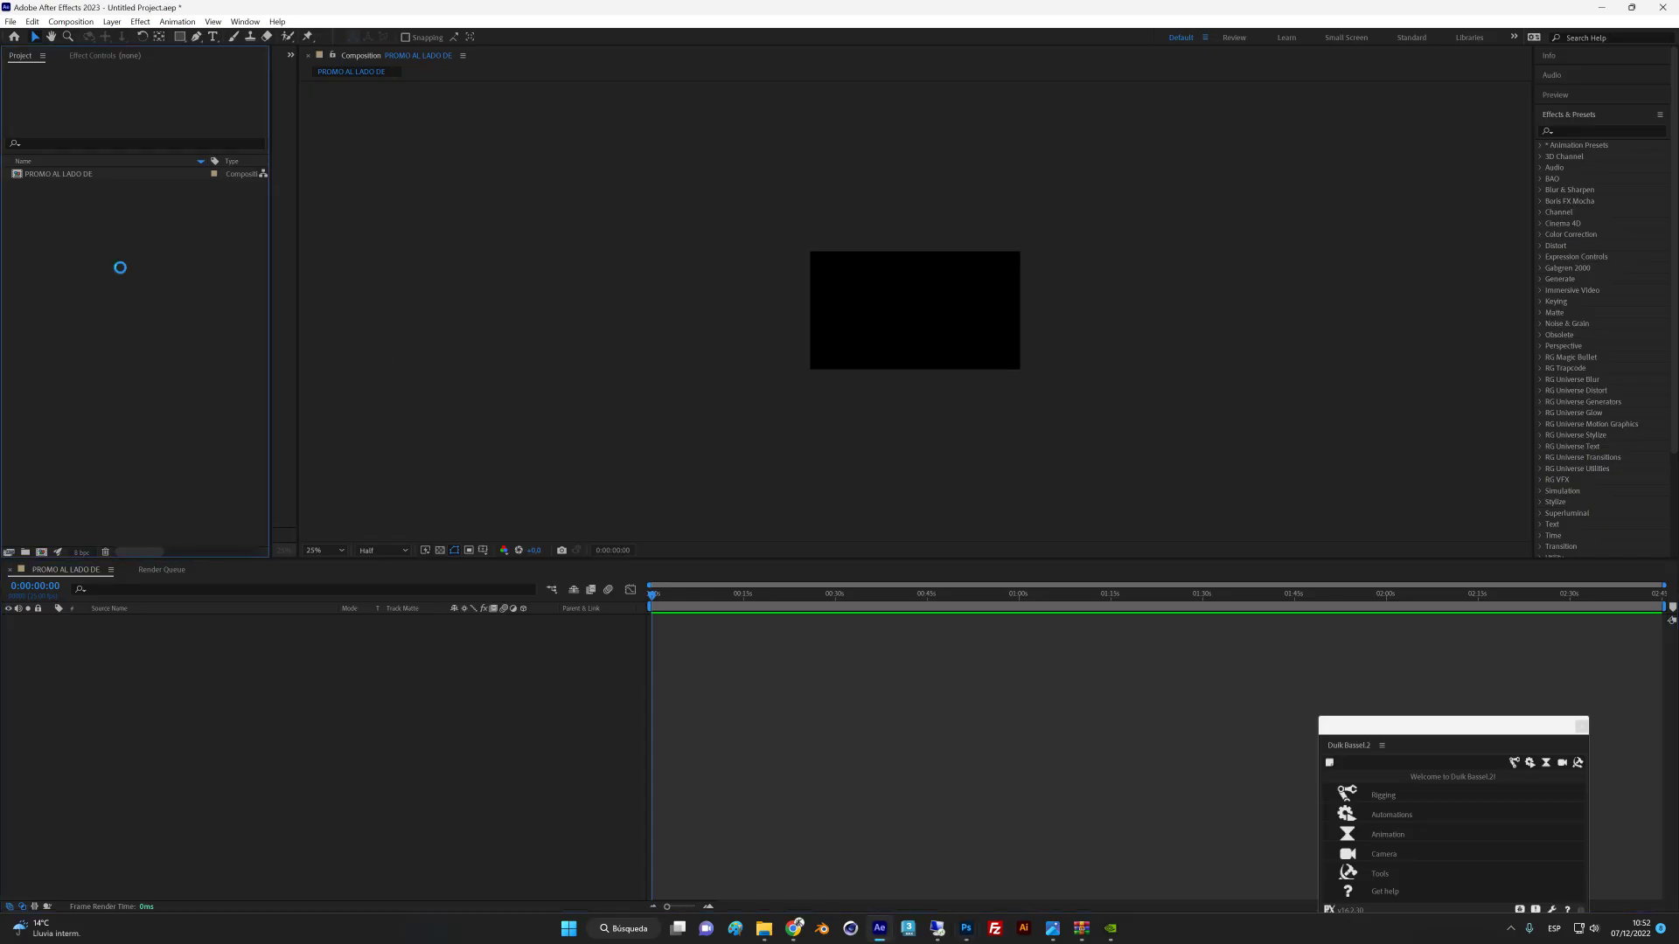
pyautogui.doubleClick(120, 266)
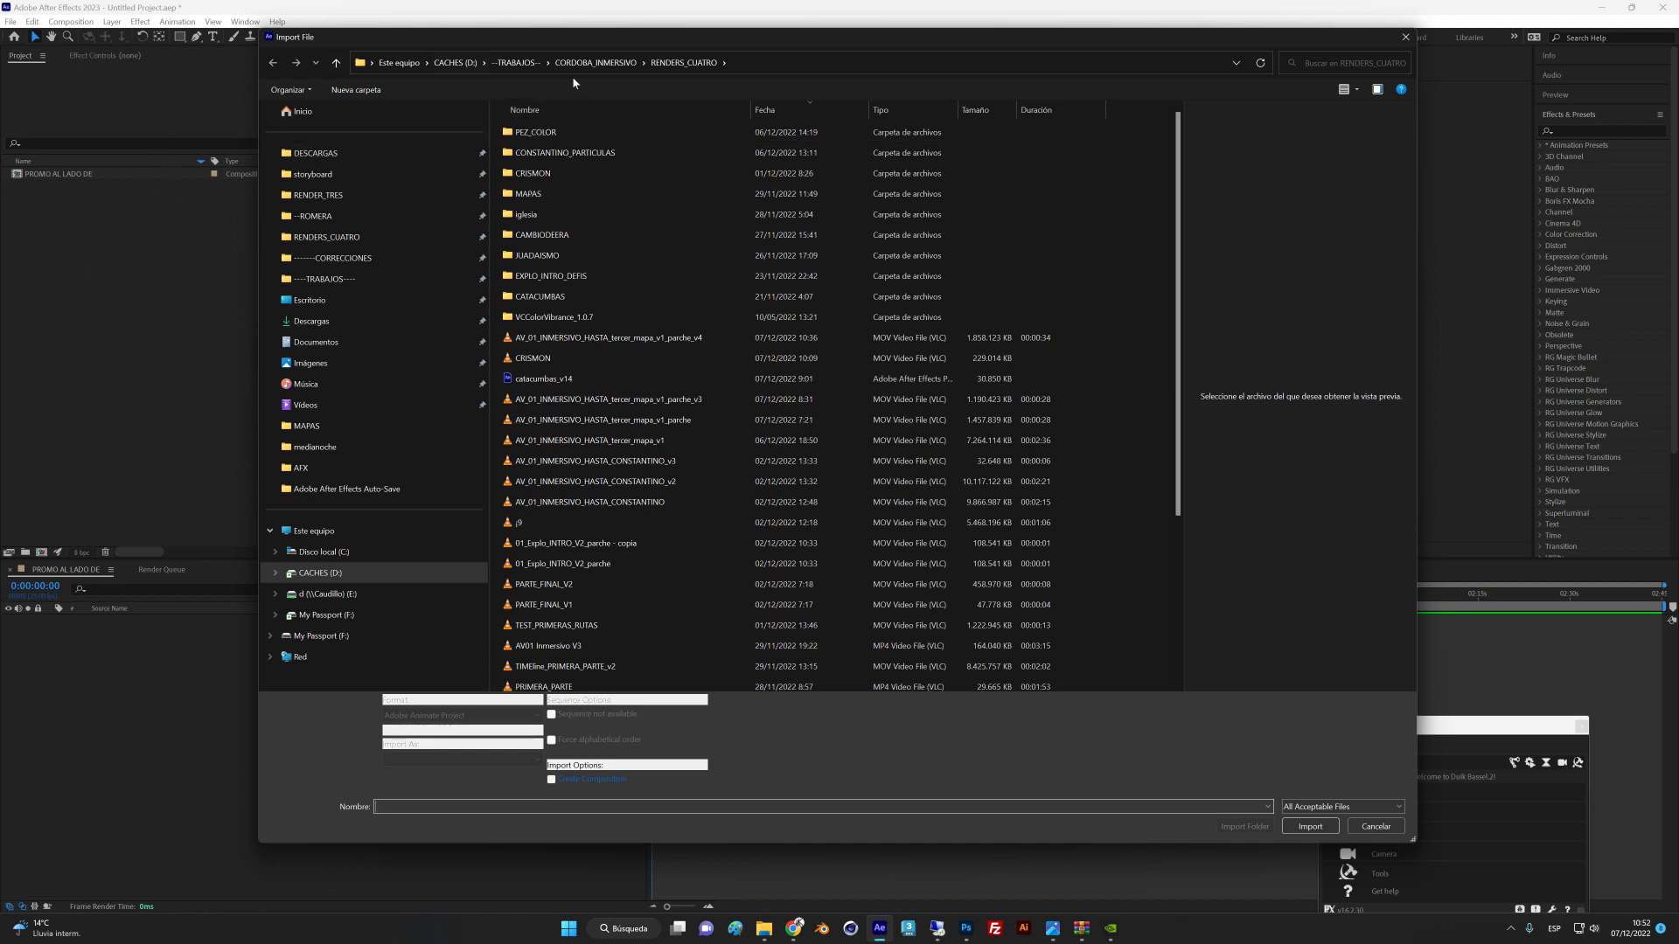
pyautogui.click(337, 258)
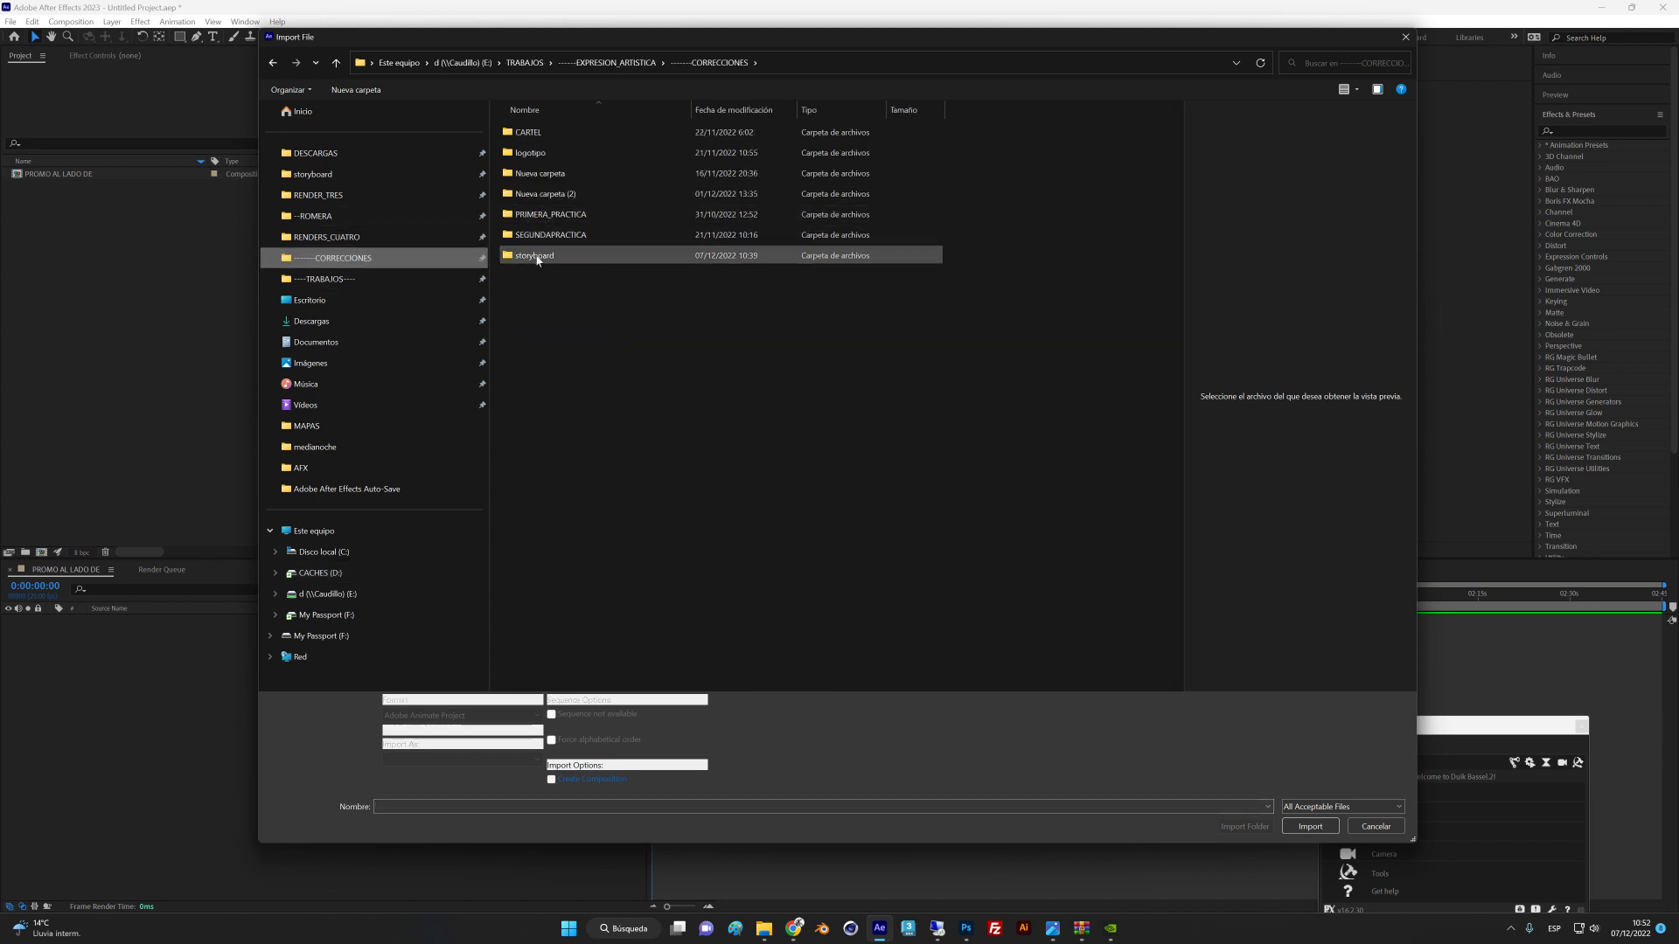
pyautogui.doubleClick(535, 256)
pyautogui.doubleClick(543, 131)
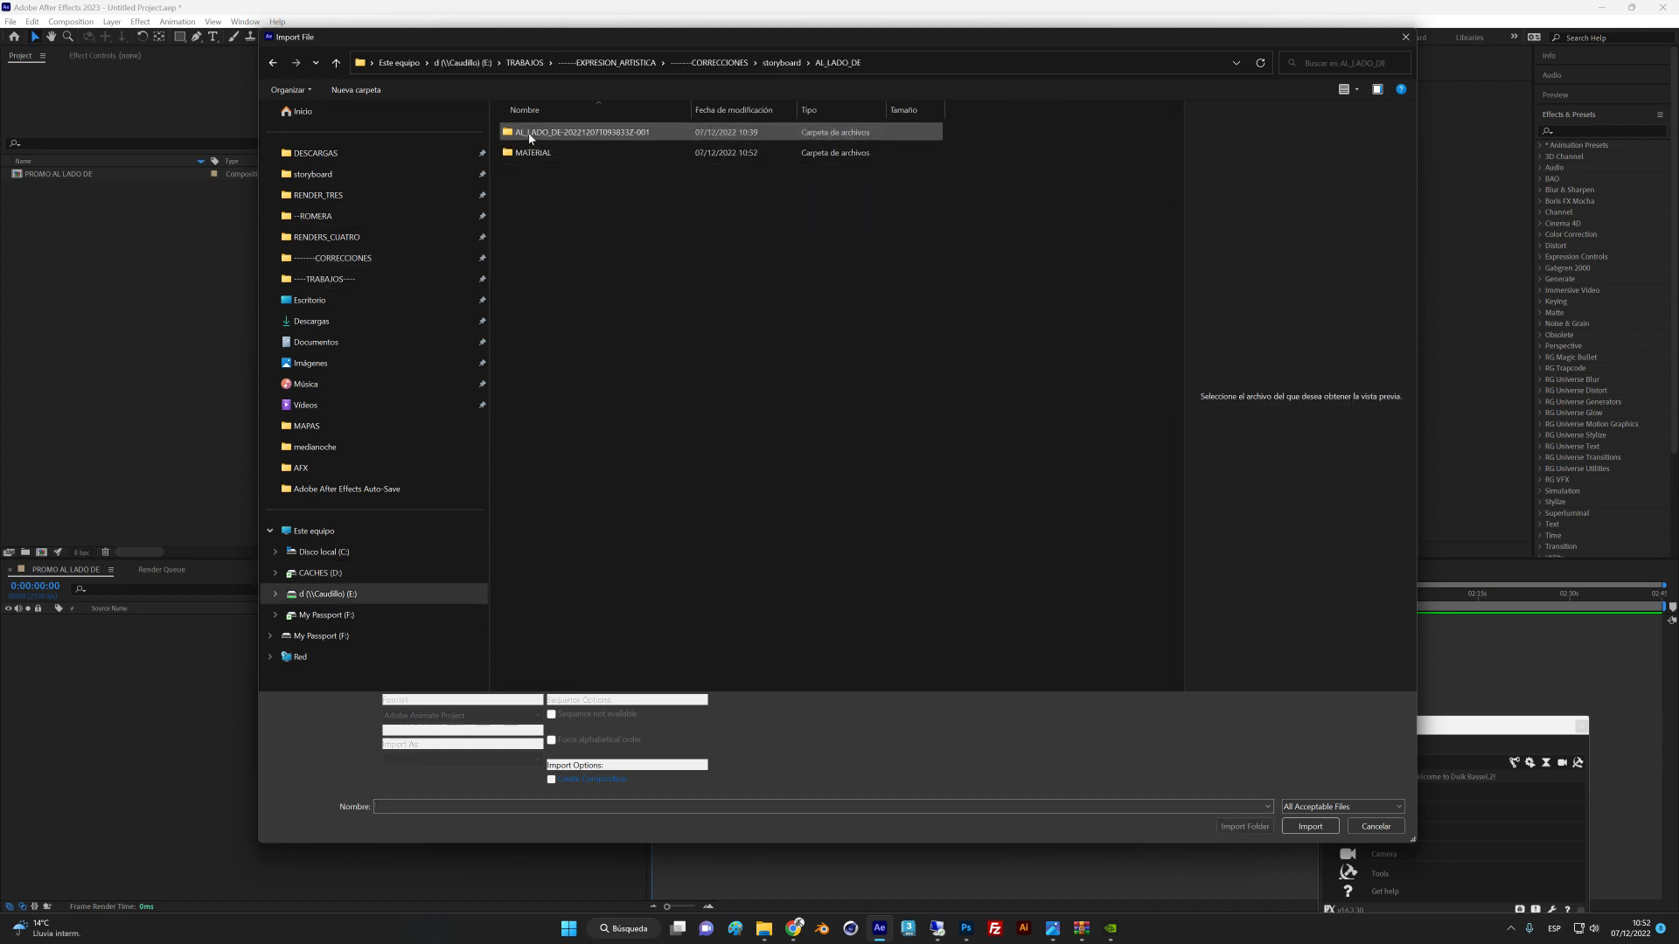
pyautogui.doubleClick(538, 153)
pyautogui.doubleClick(550, 134)
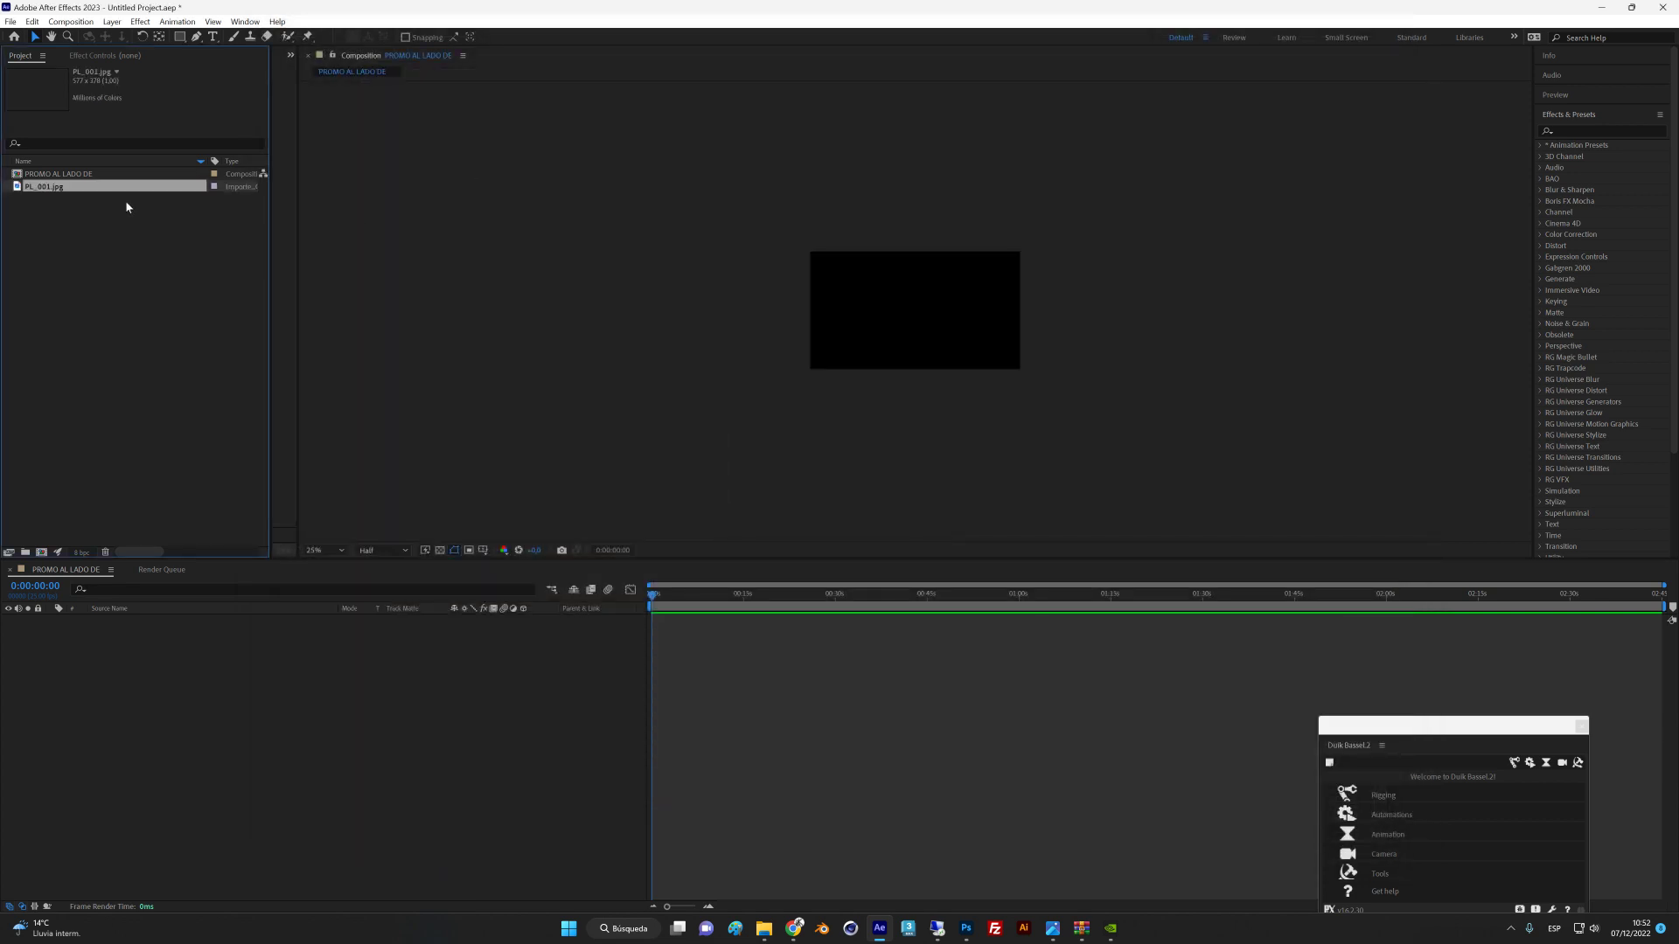
# Place PL_001.jpg in the centre of the PROMO AL LADO DE composition and scale it up to fill the frame height.
pyautogui.moveTo(123, 186); pyautogui.dragTo(914, 314)
pyautogui.press('capslock')
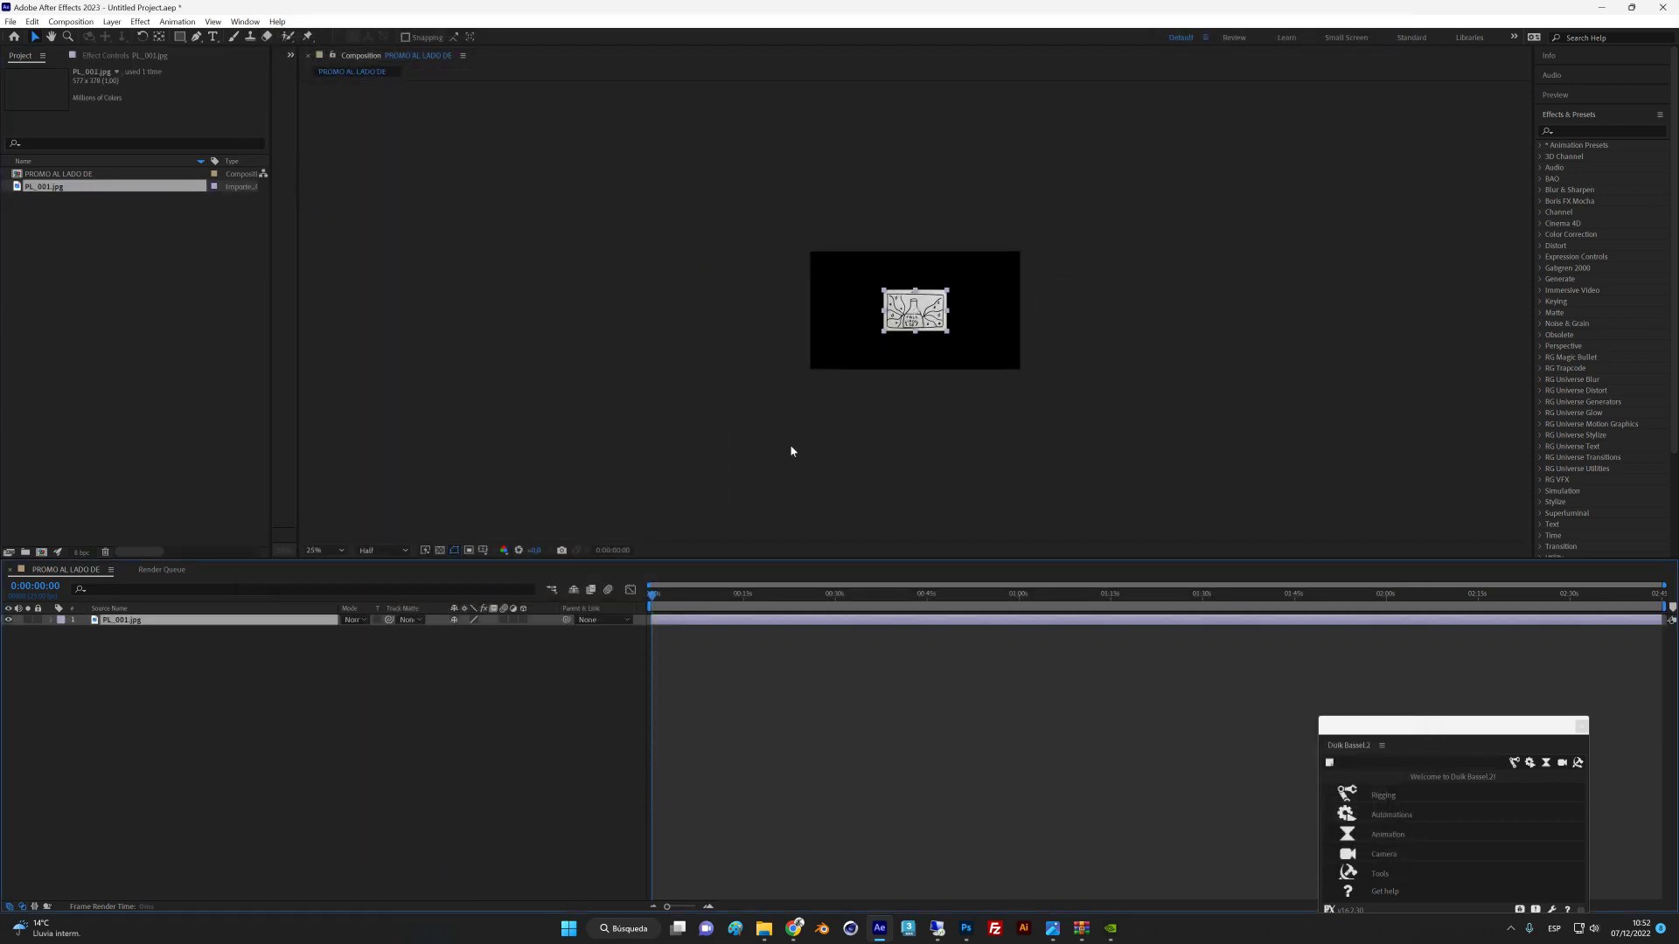
pyautogui.press('s')
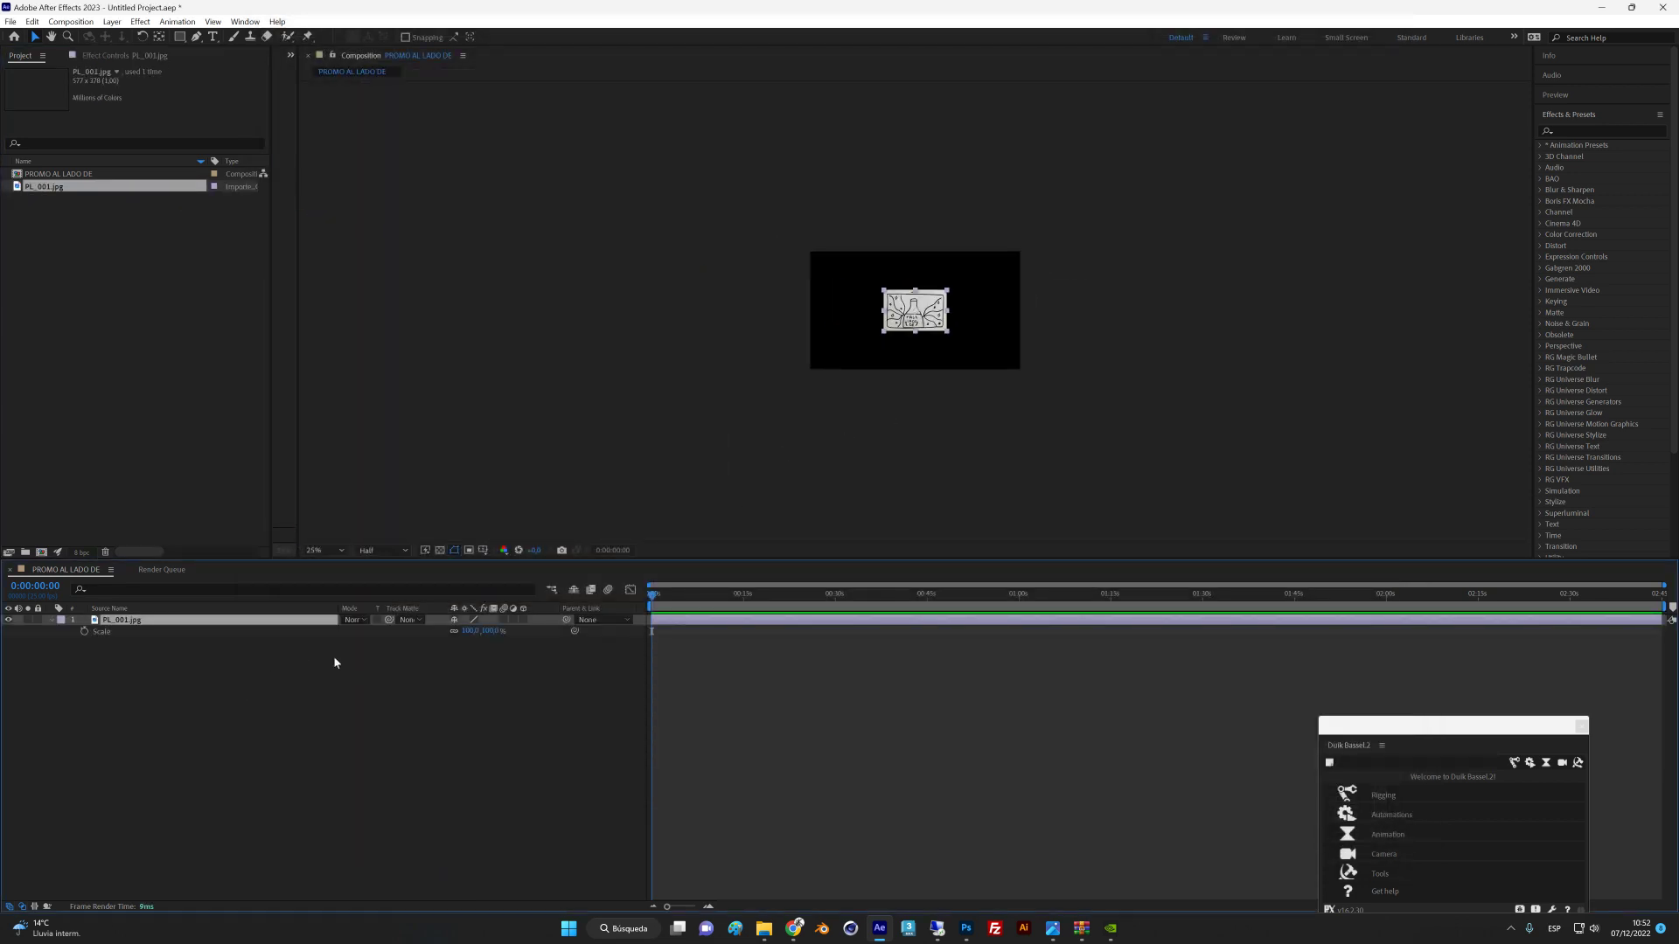
pyautogui.click(136, 646)
pyautogui.click(142, 621)
pyautogui.press('s')
pyautogui.press('s')
pyautogui.moveTo(470, 632); pyautogui.dragTo(628, 632)
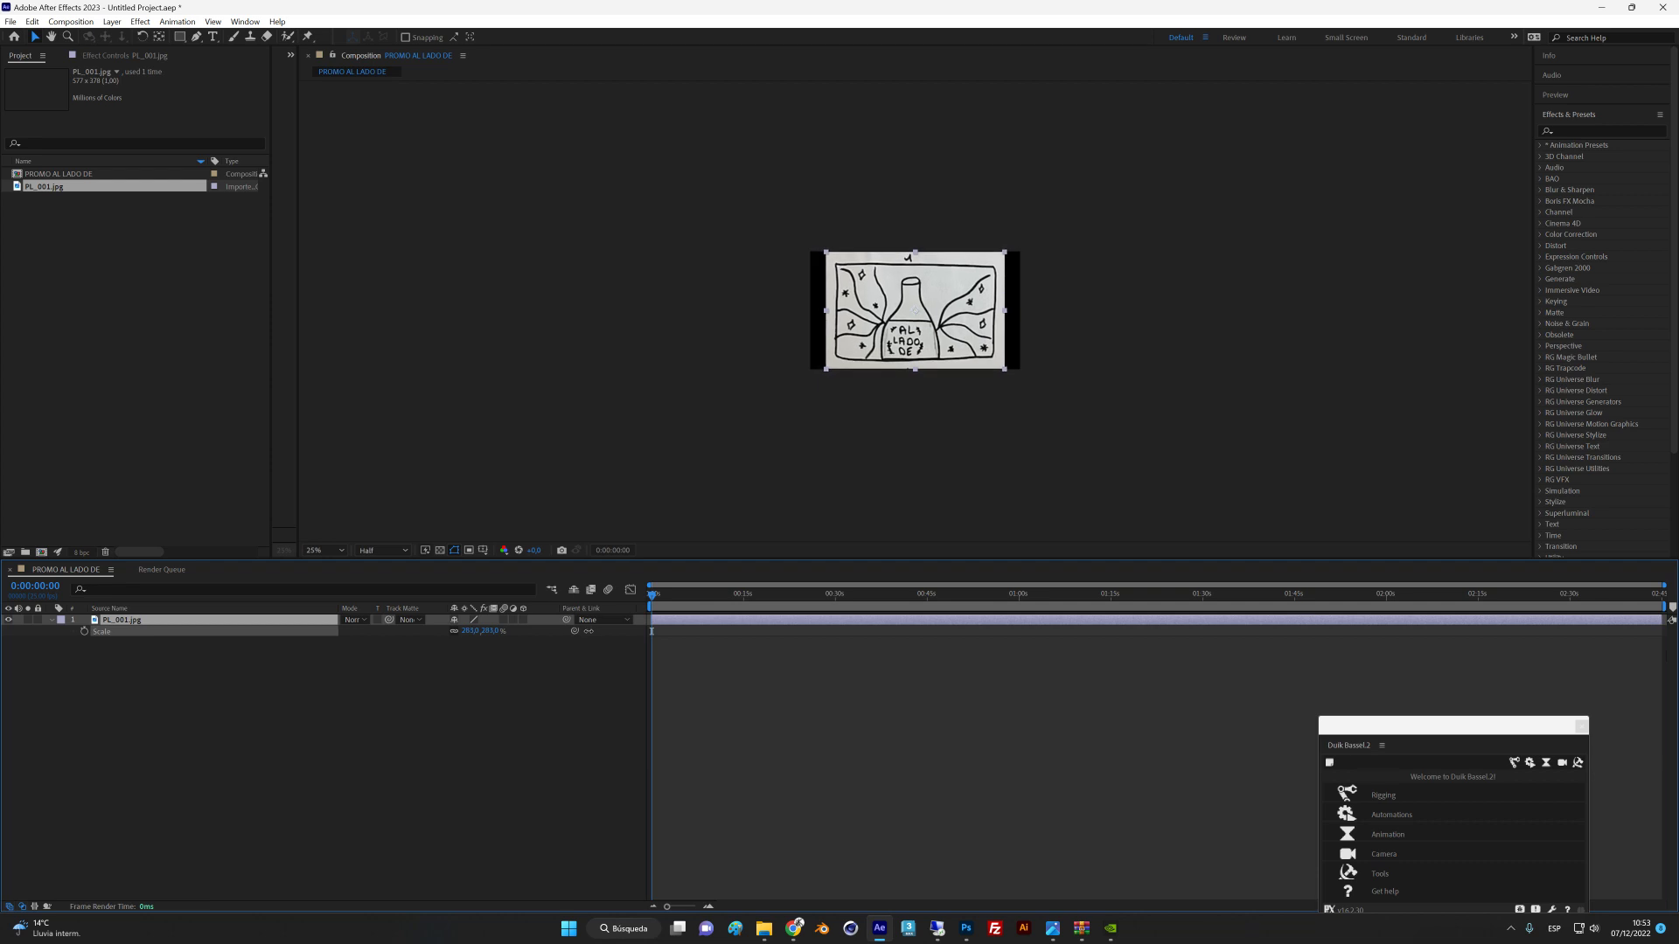
pyautogui.click(364, 737)
pyautogui.click(160, 619)
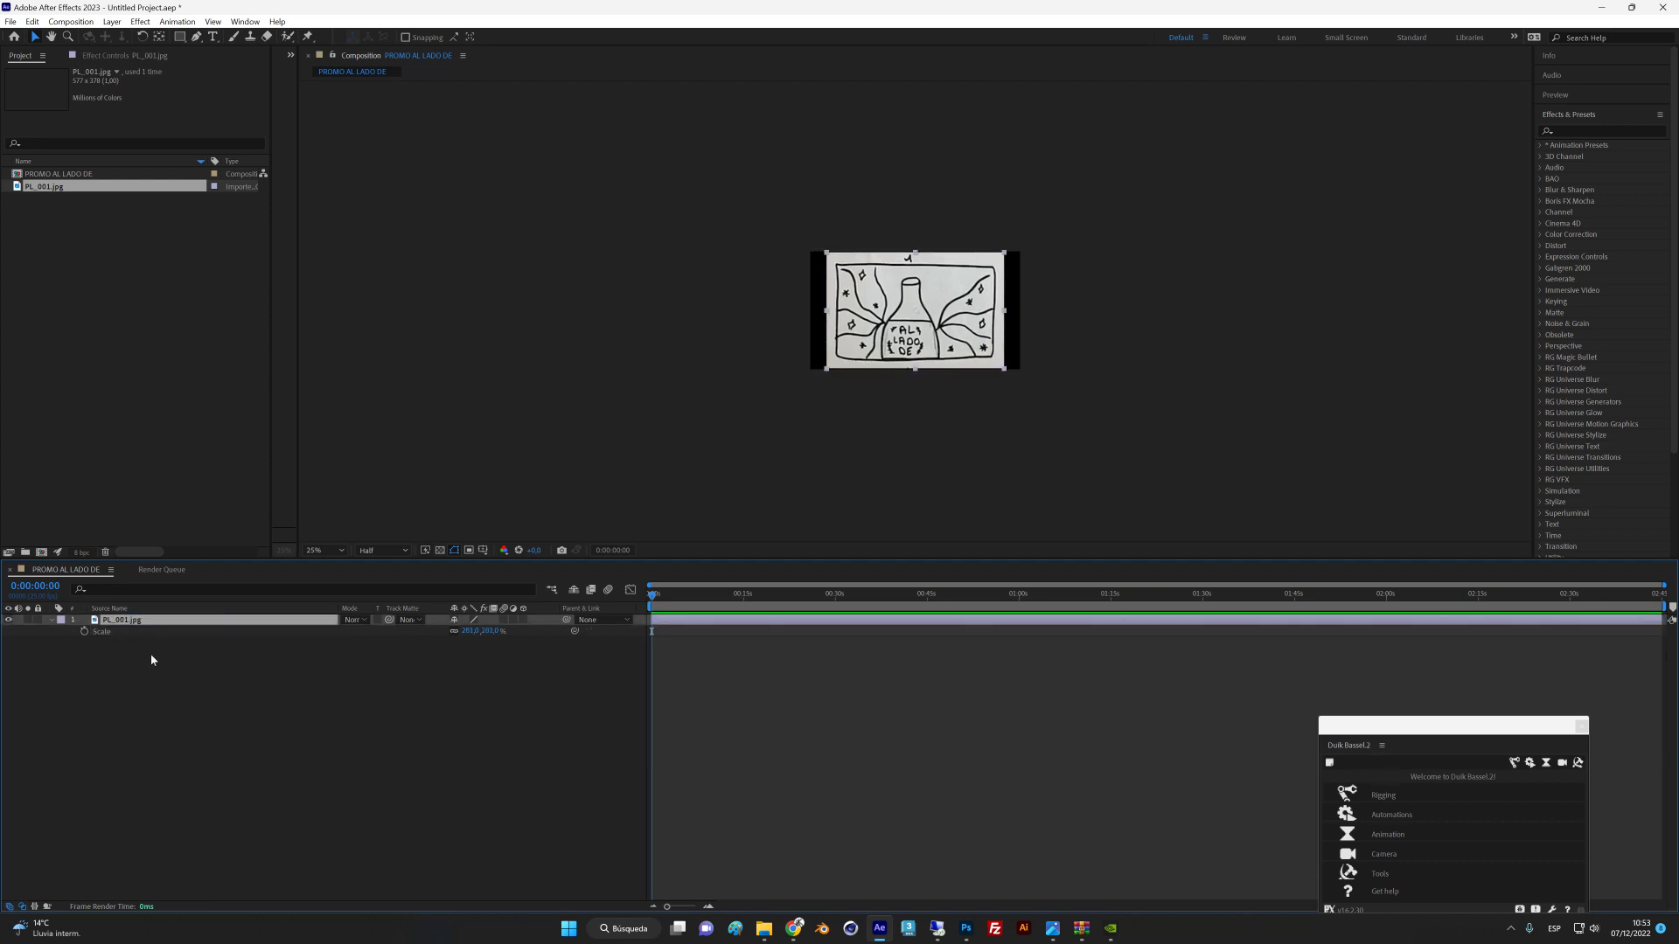
pyautogui.click(242, 669)
pyautogui.hotkey('ctrl', 'k')
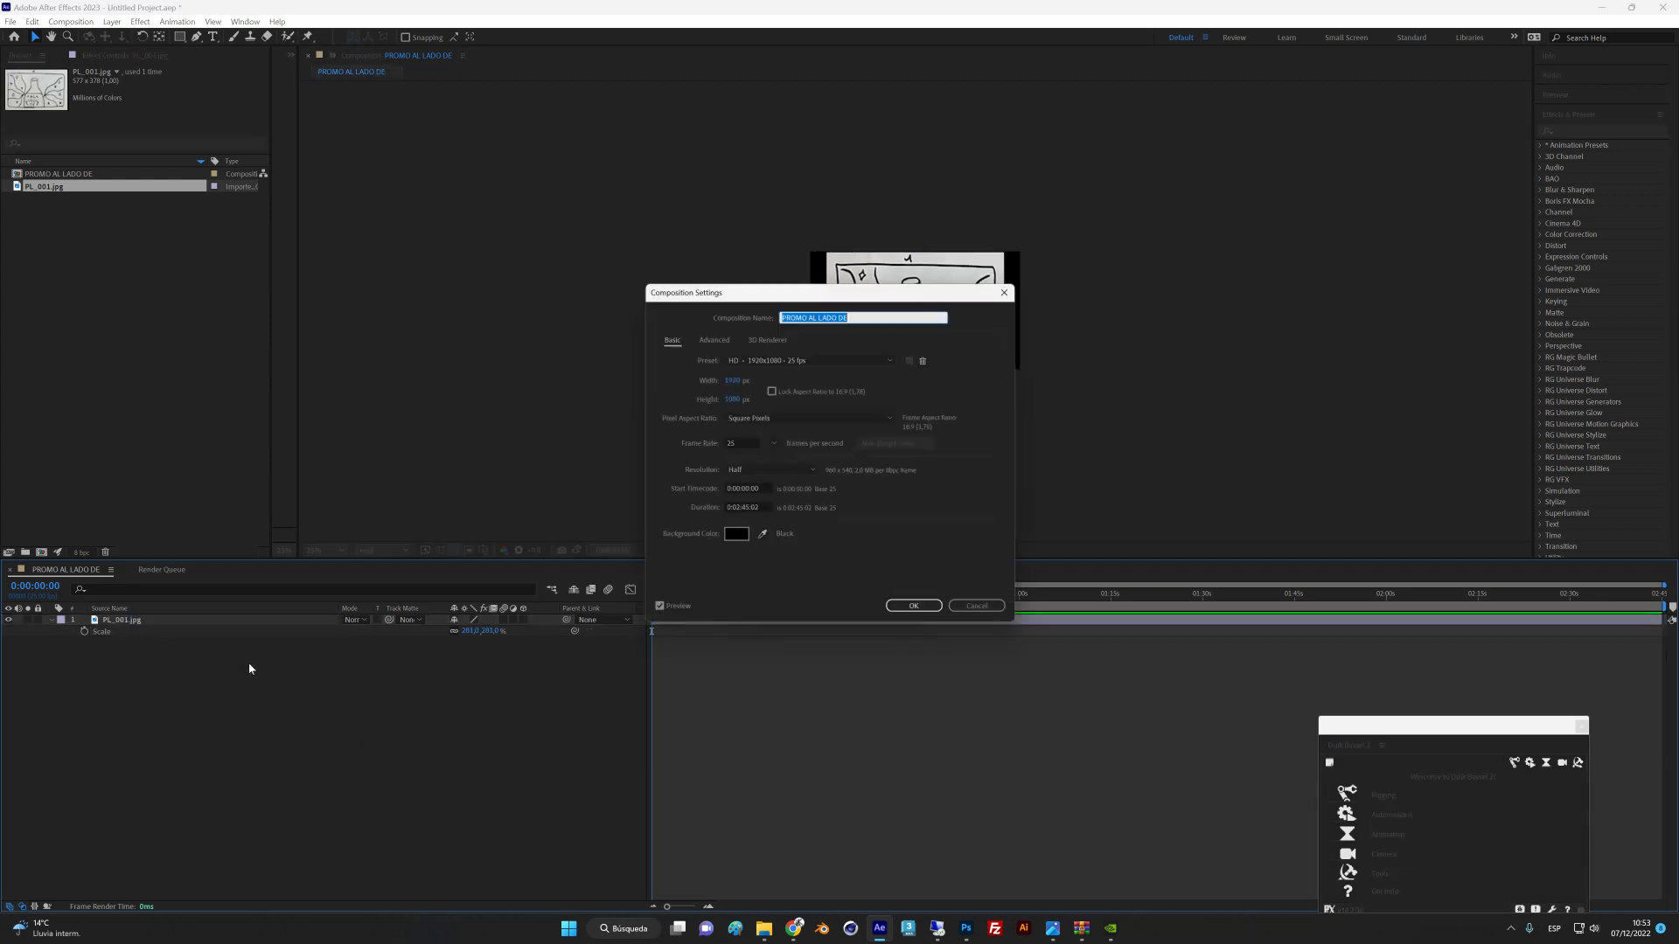
pyautogui.press('Escape')
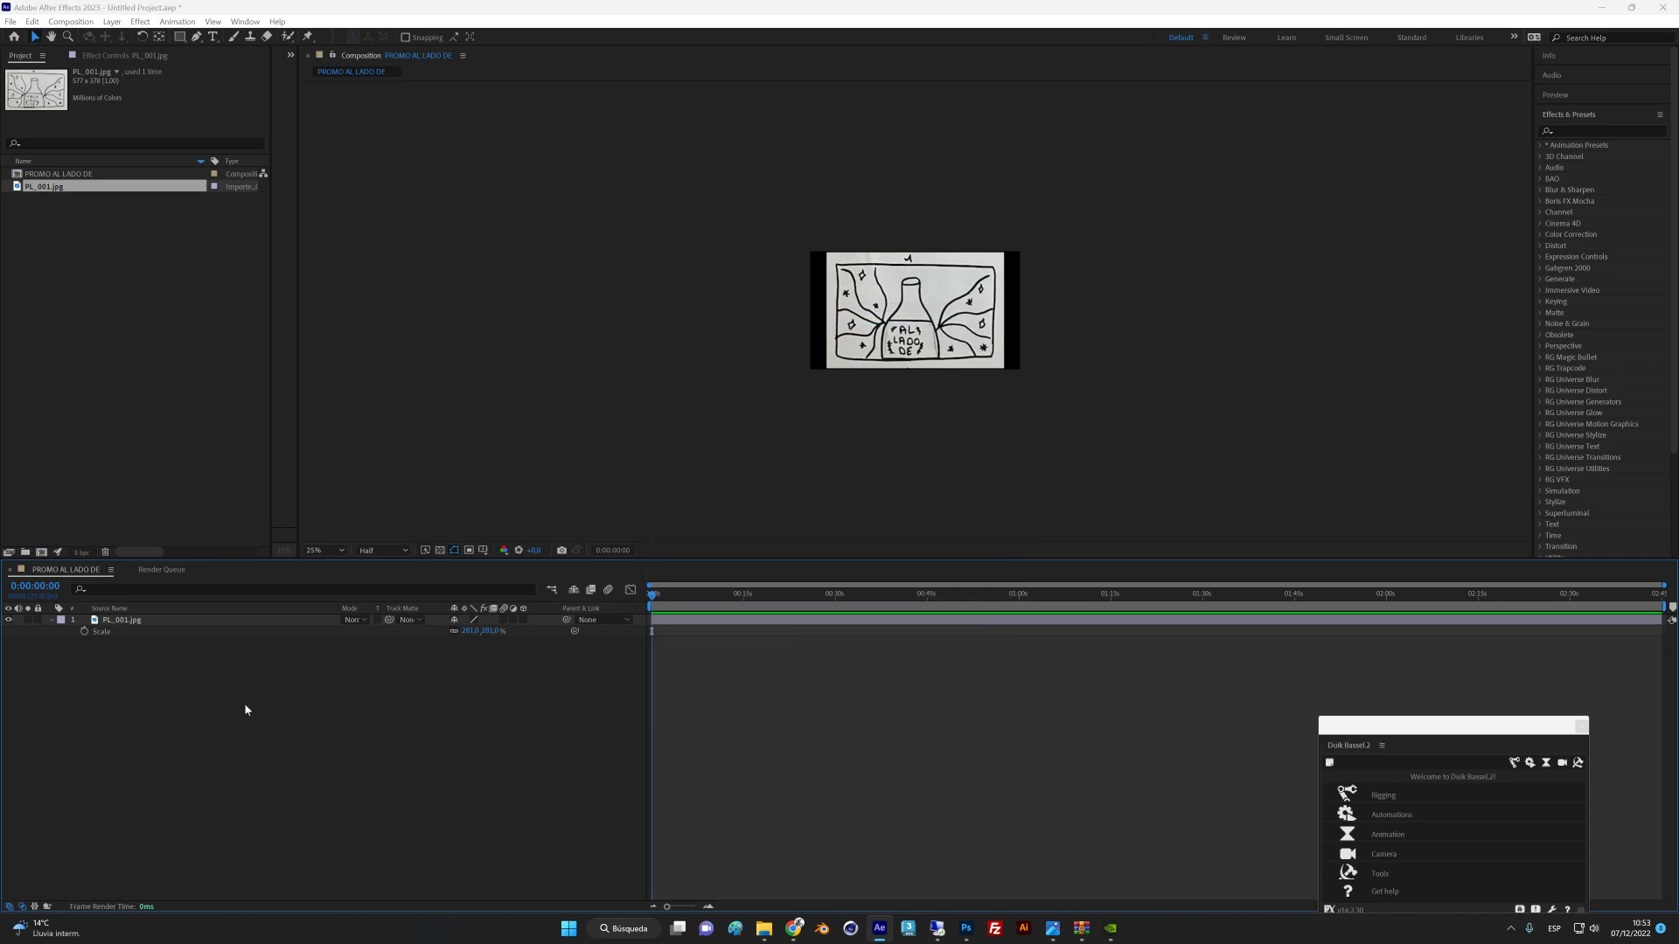
pyautogui.hotkey('ctrl', 'k')
pyautogui.press('Escape')
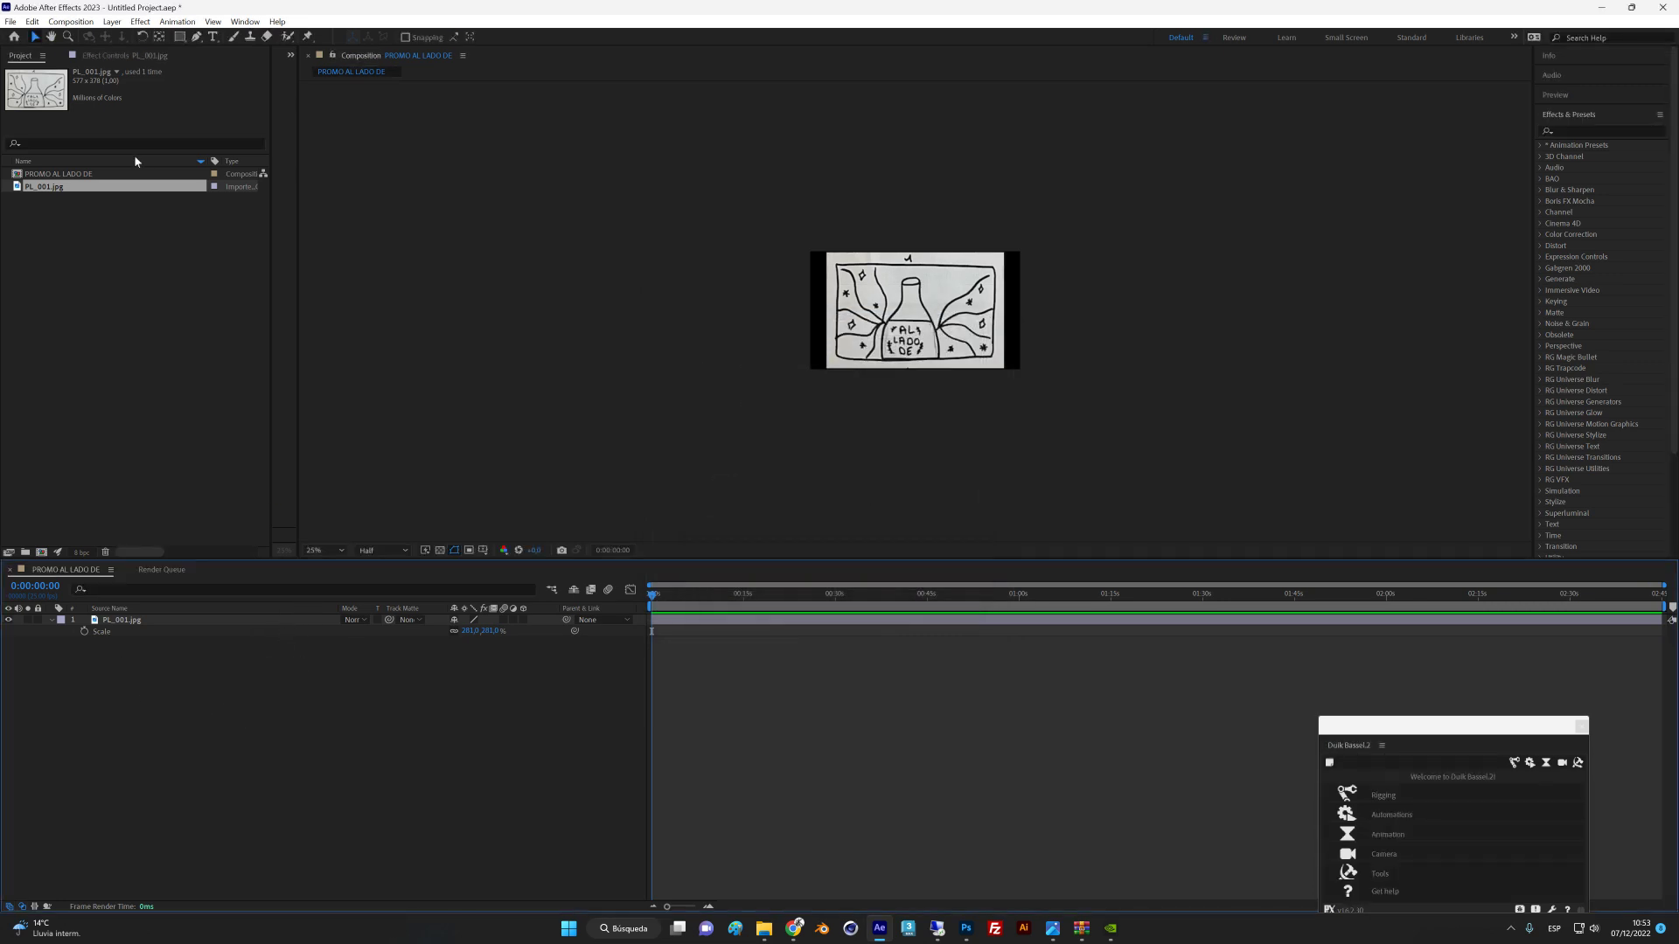
# Set the composition's background colour to white, FFFFFF, in the composition settings.
pyautogui.click(71, 21)
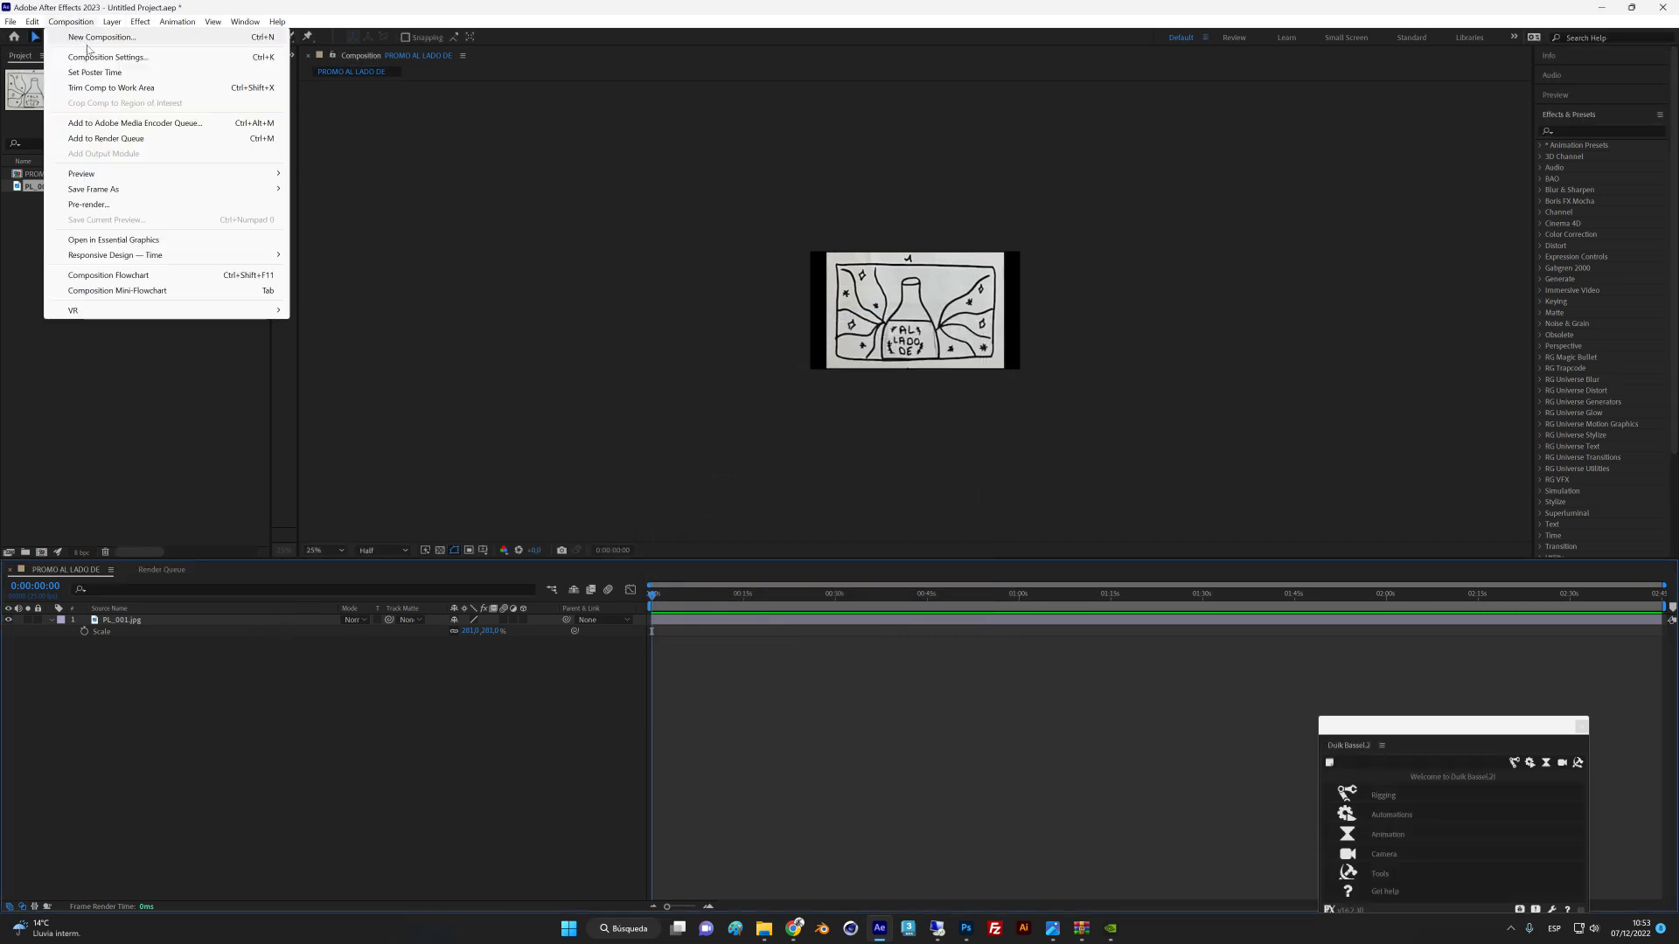
pyautogui.click(137, 61)
pyautogui.click(734, 538)
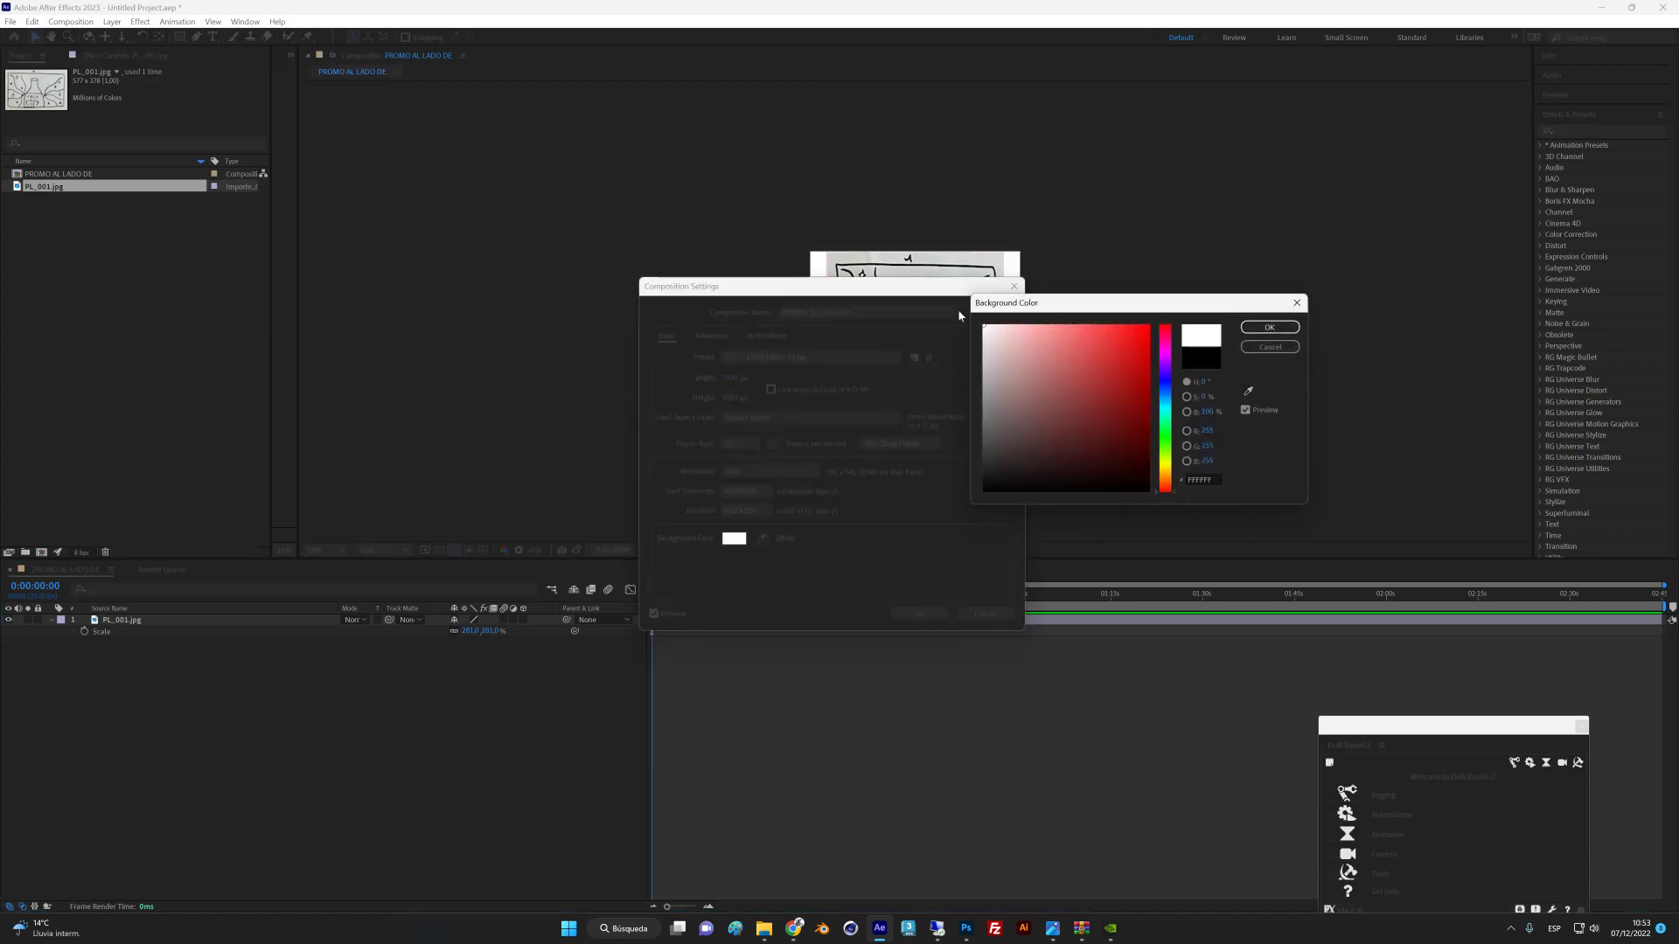
pyautogui.click(1270, 327)
pyautogui.click(907, 619)
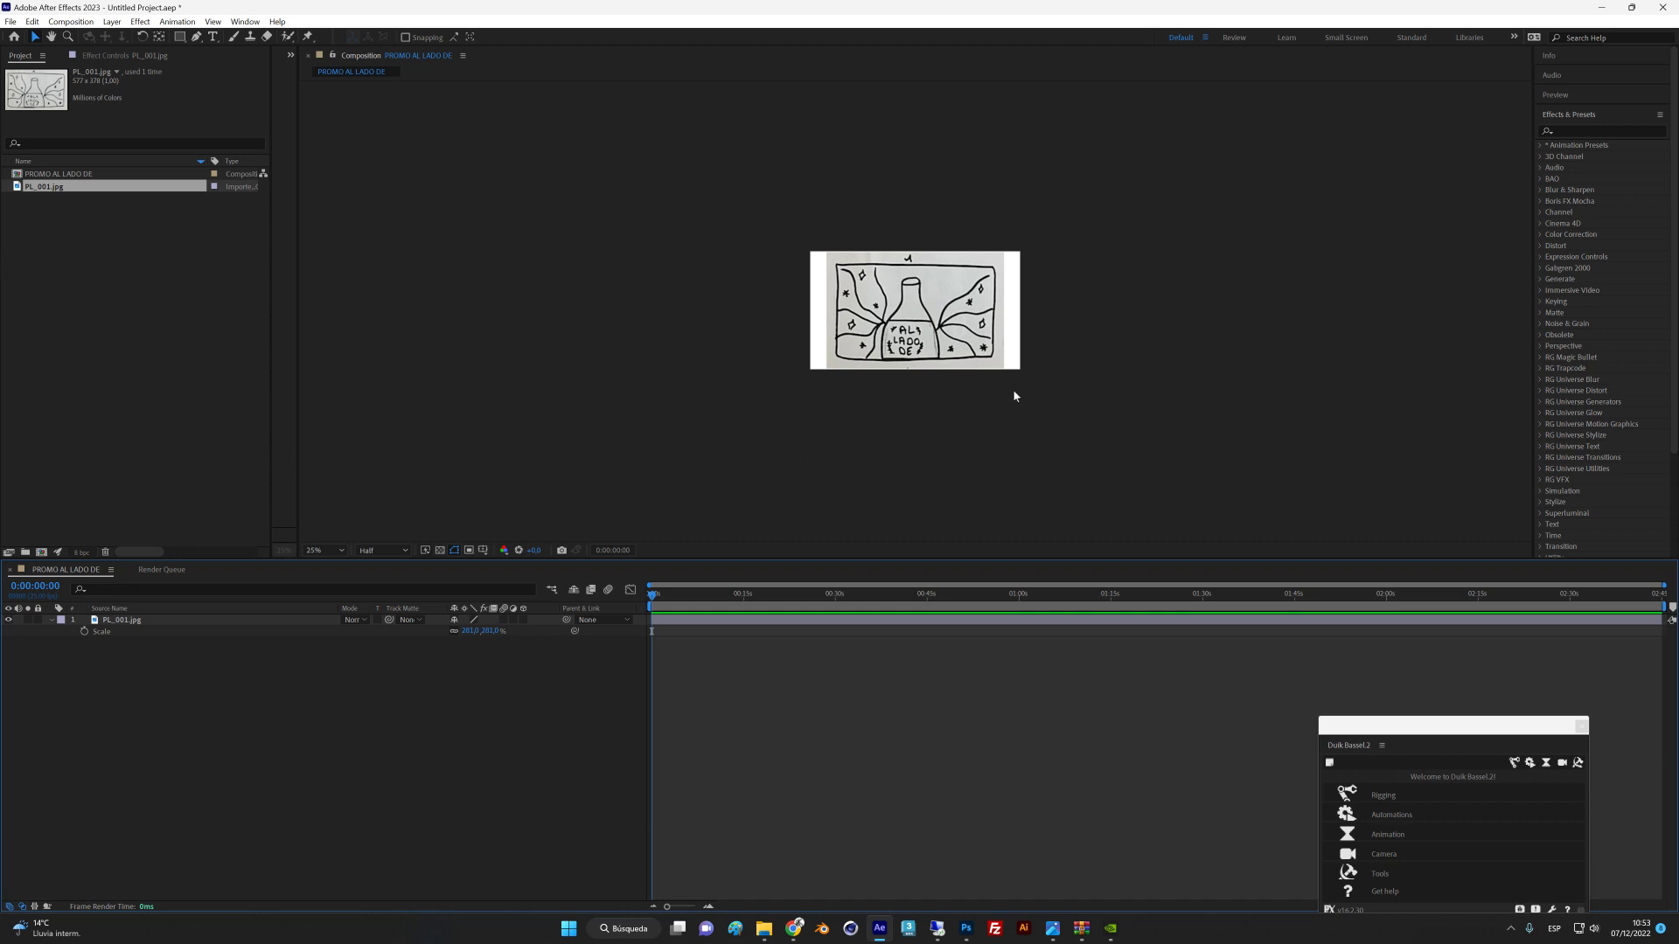
# Switch to Photoshop, move the frame 1 window aside and bring the full storyboard document to the front.
pyautogui.hotkey('alt', 'Tab')
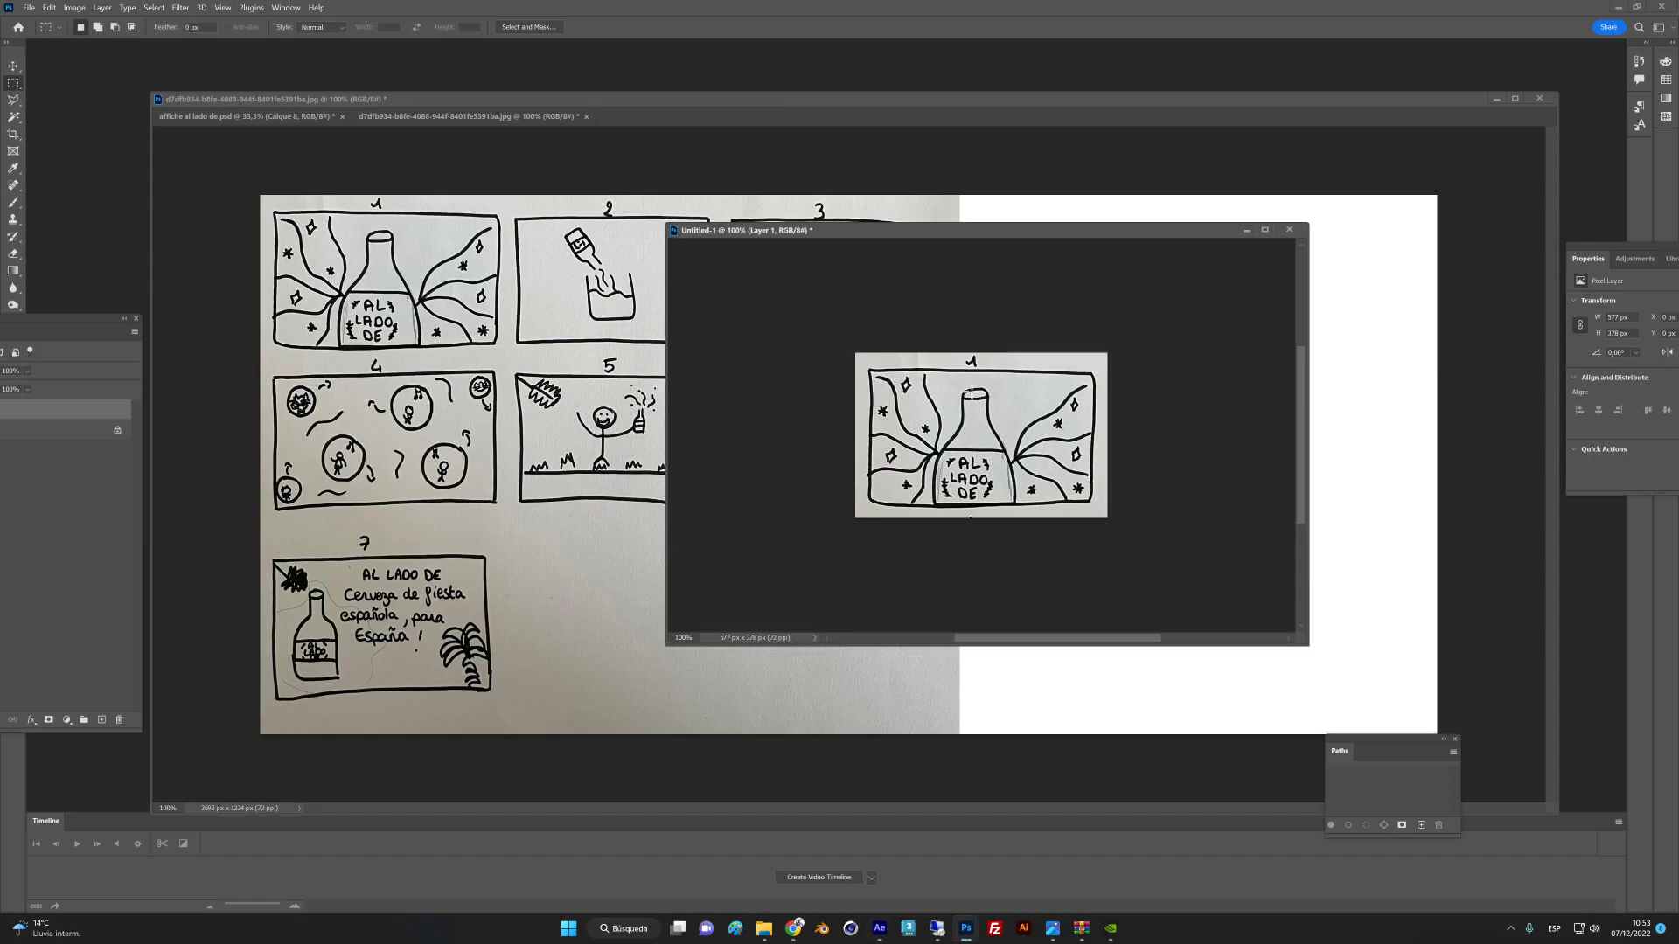
pyautogui.moveTo(795, 231); pyautogui.dragTo(1057, 252)
pyautogui.click(625, 116)
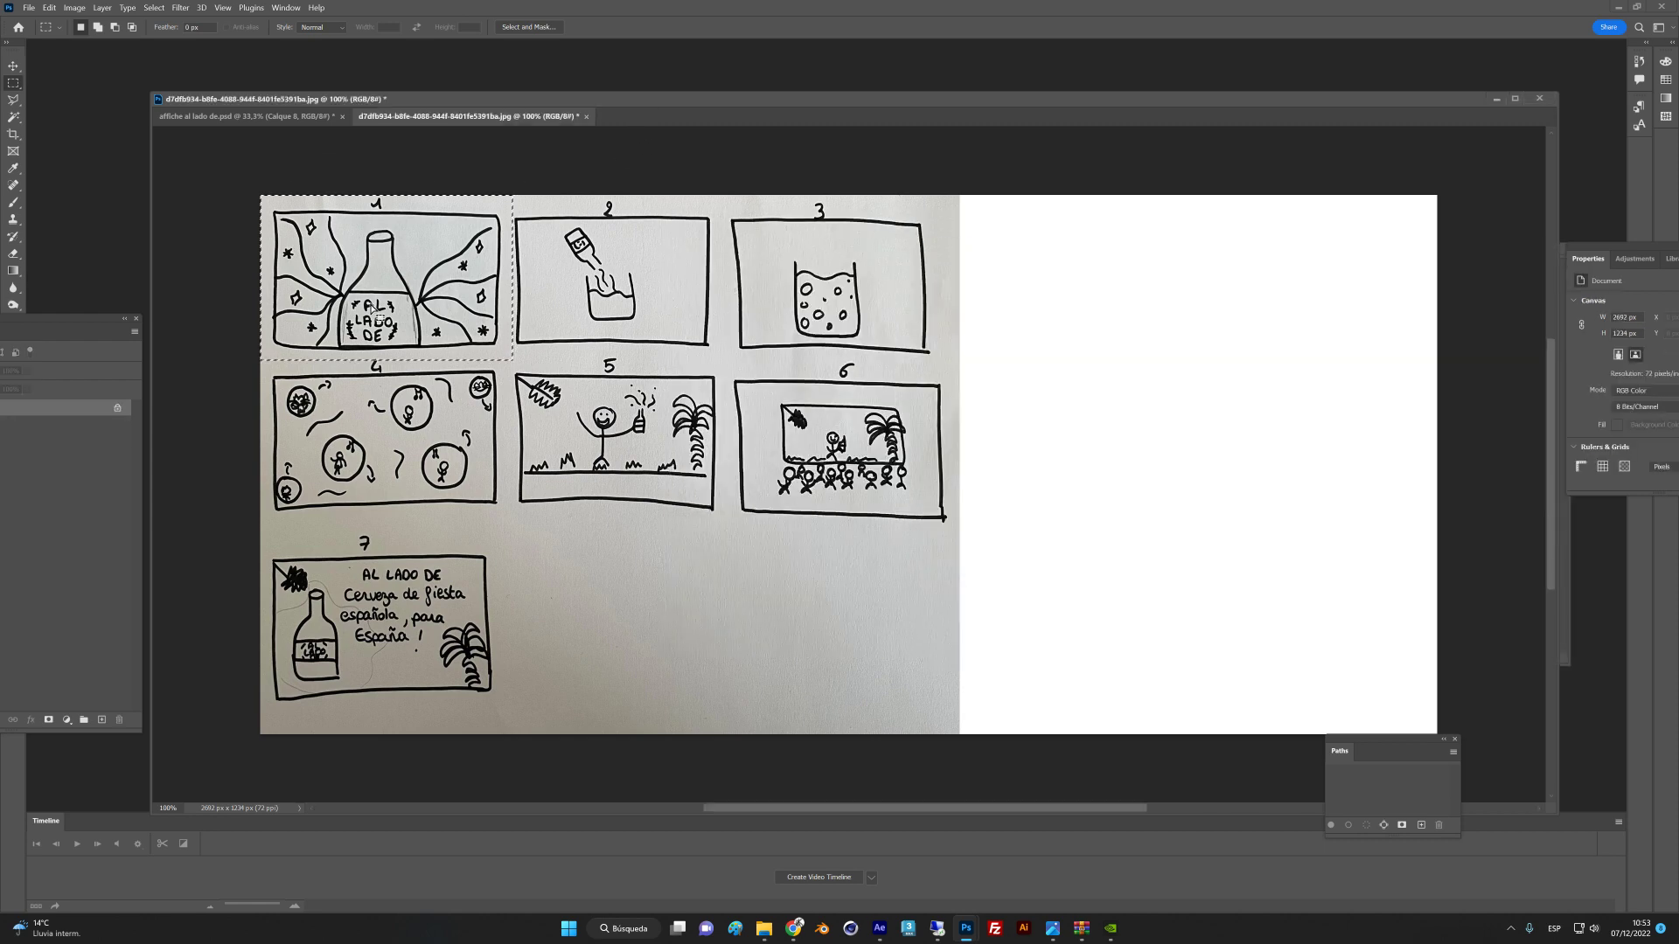
# Switch to After Effects and start importing footage, browsing to the innermost AL_LADO_DE folder inside the dated AL_LADO_DE folder.
pyautogui.hotkey('alt', 'Tab')
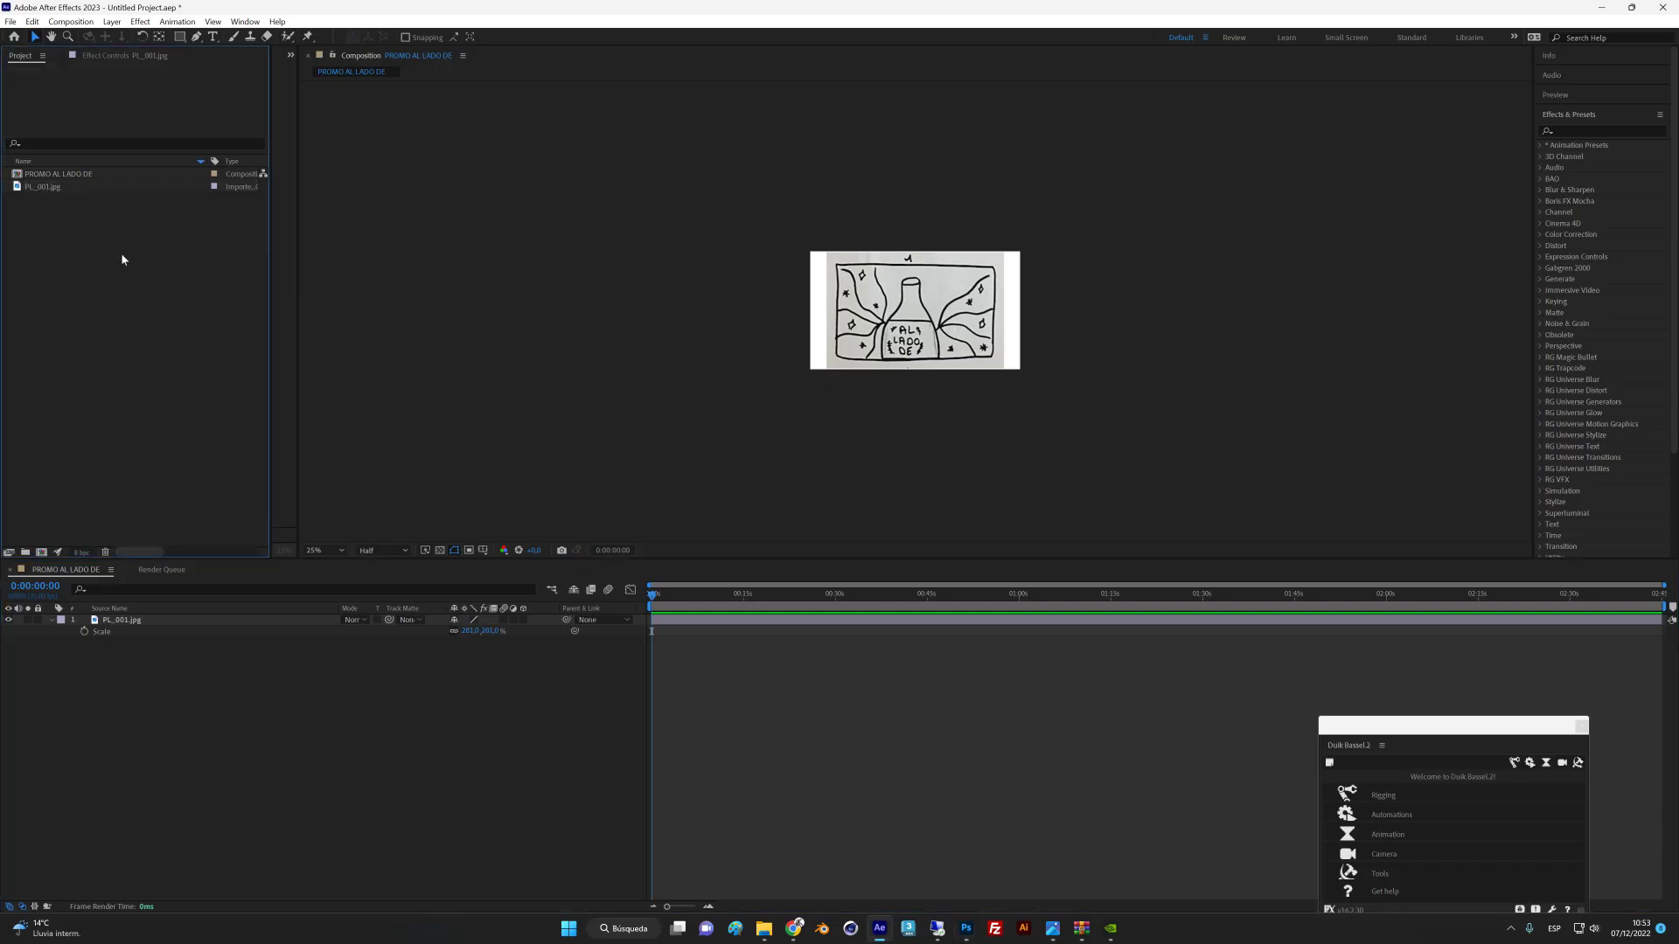
pyautogui.doubleClick(121, 253)
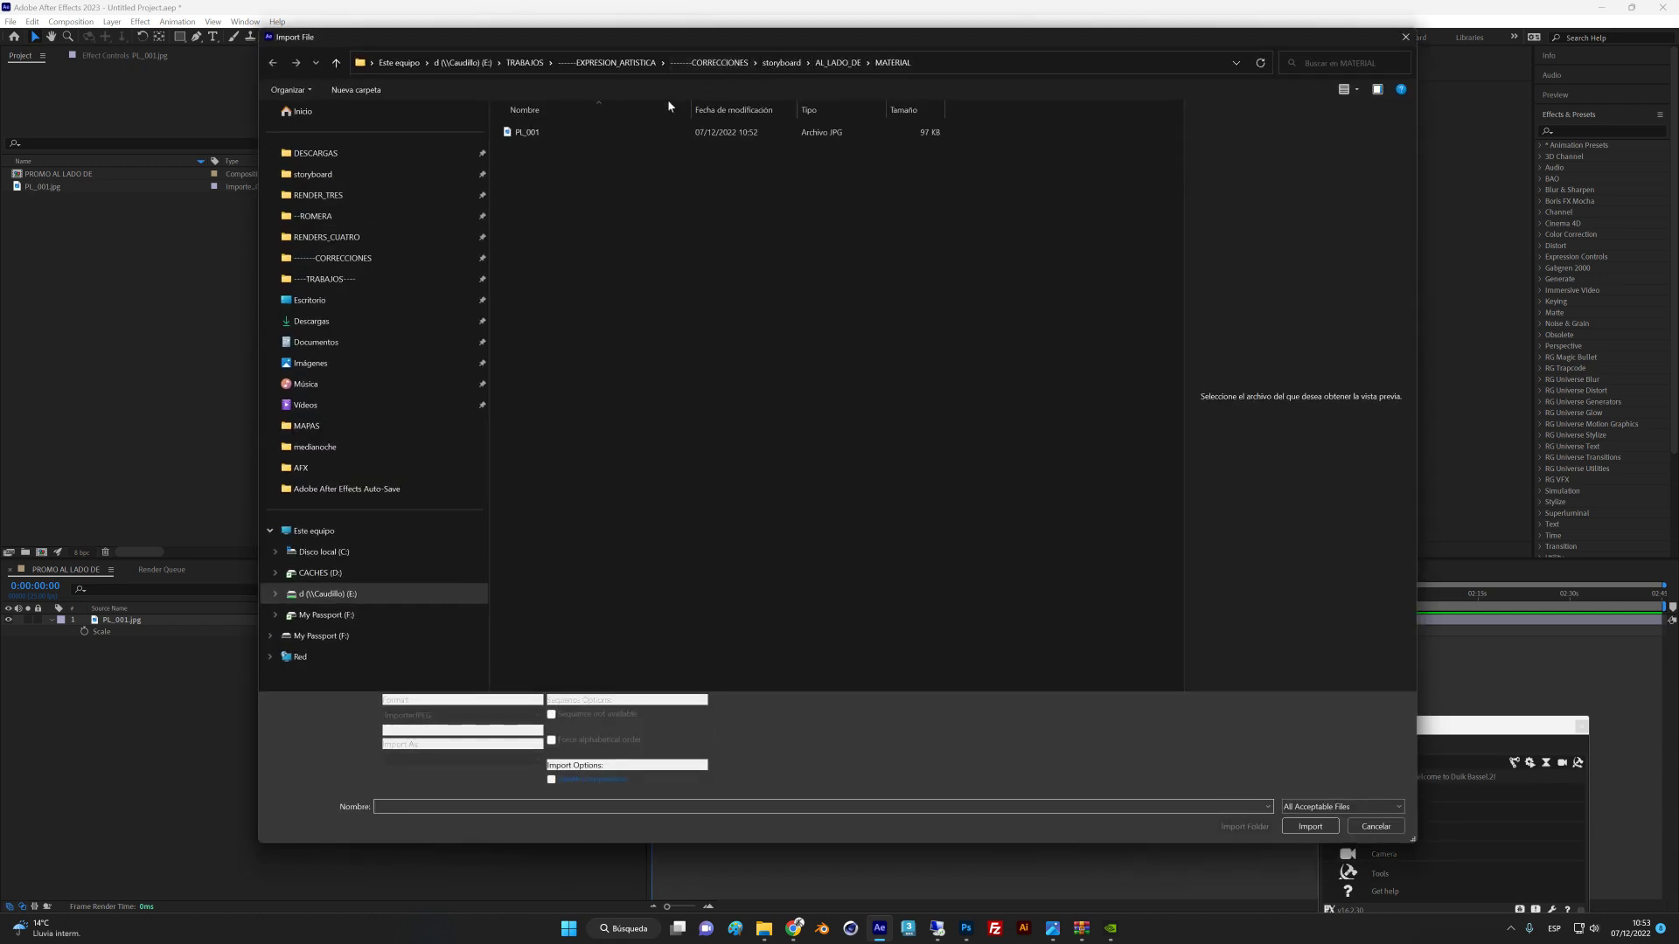
pyautogui.click(774, 63)
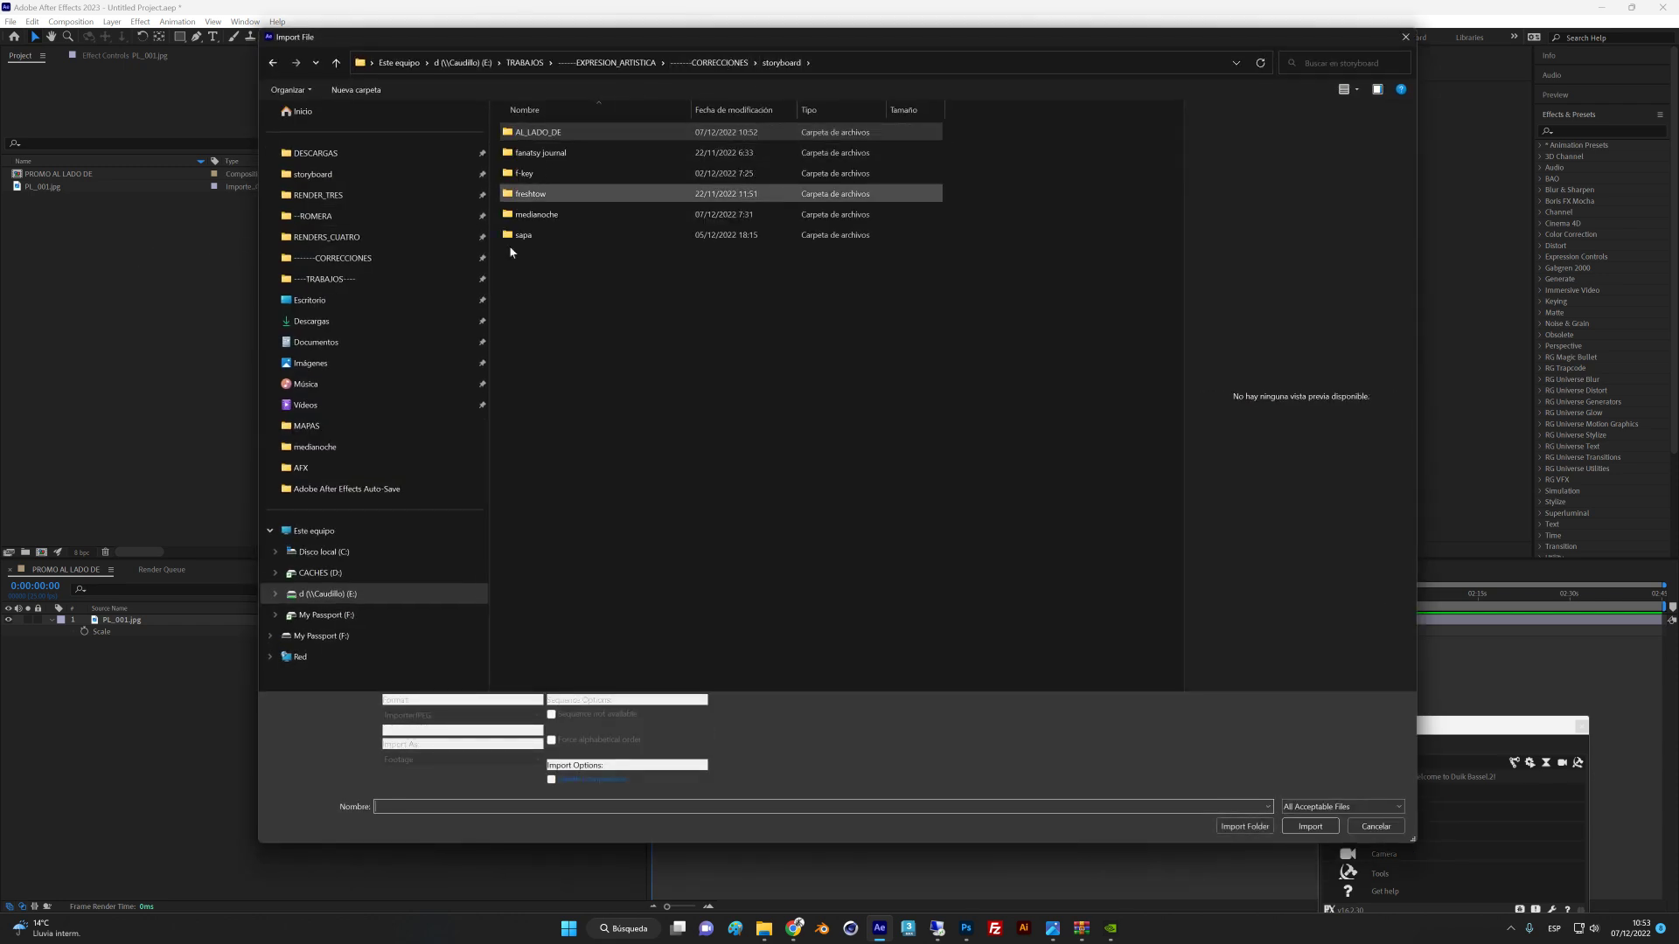
pyautogui.doubleClick(551, 133)
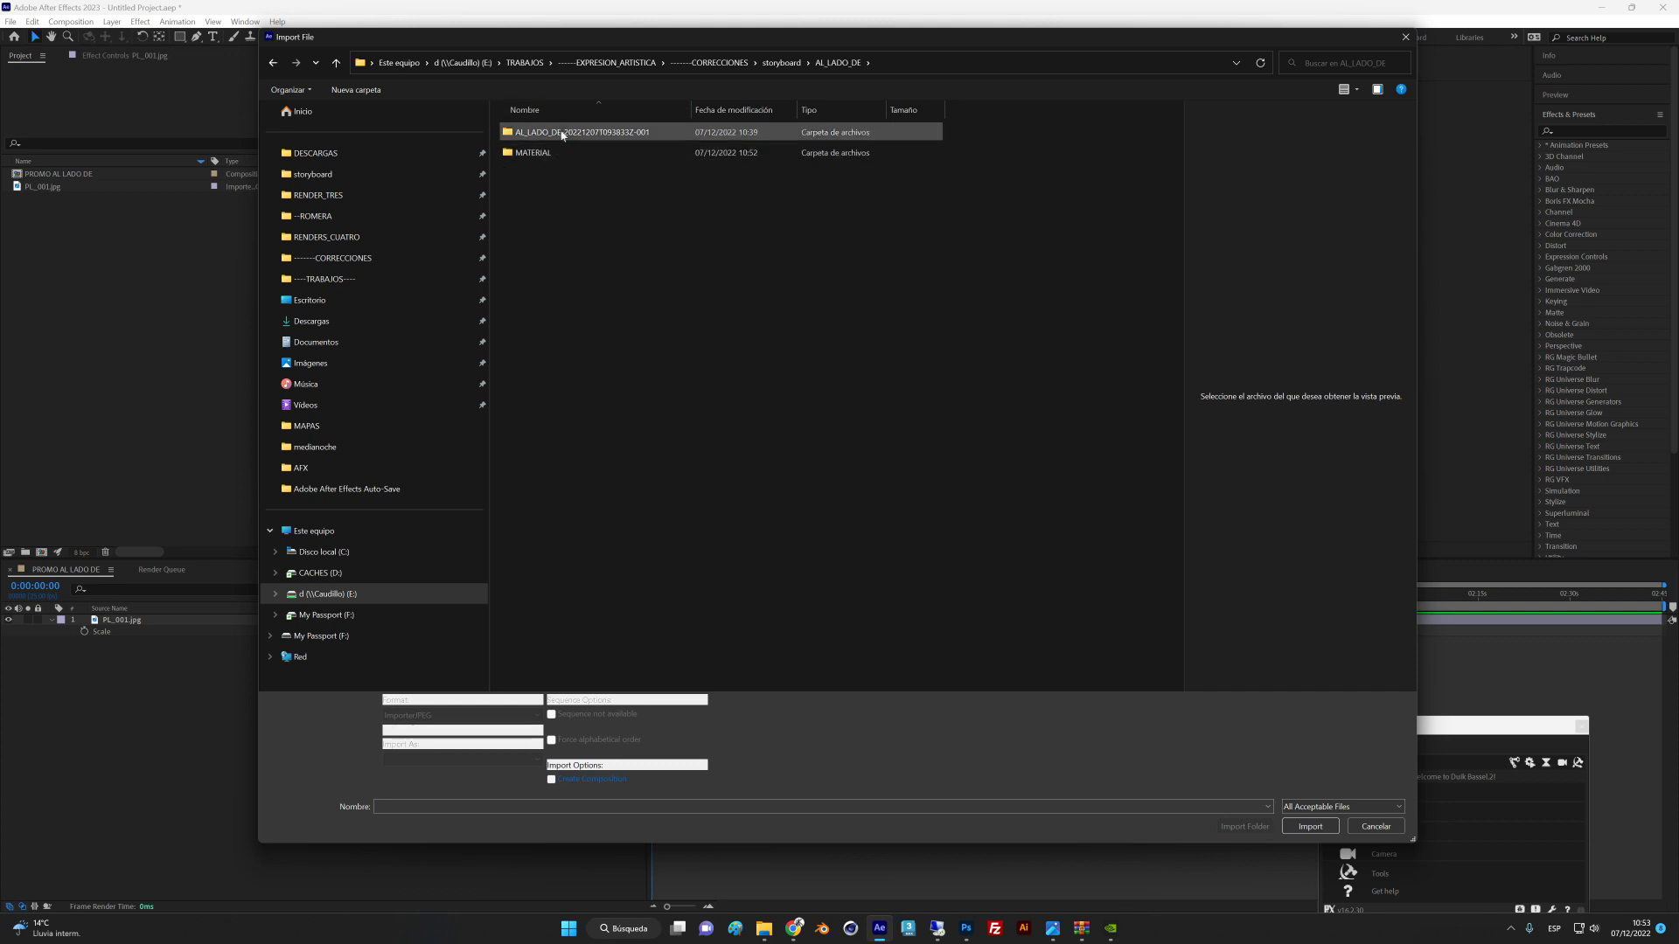
pyautogui.click(568, 135)
pyautogui.doubleClick(508, 136)
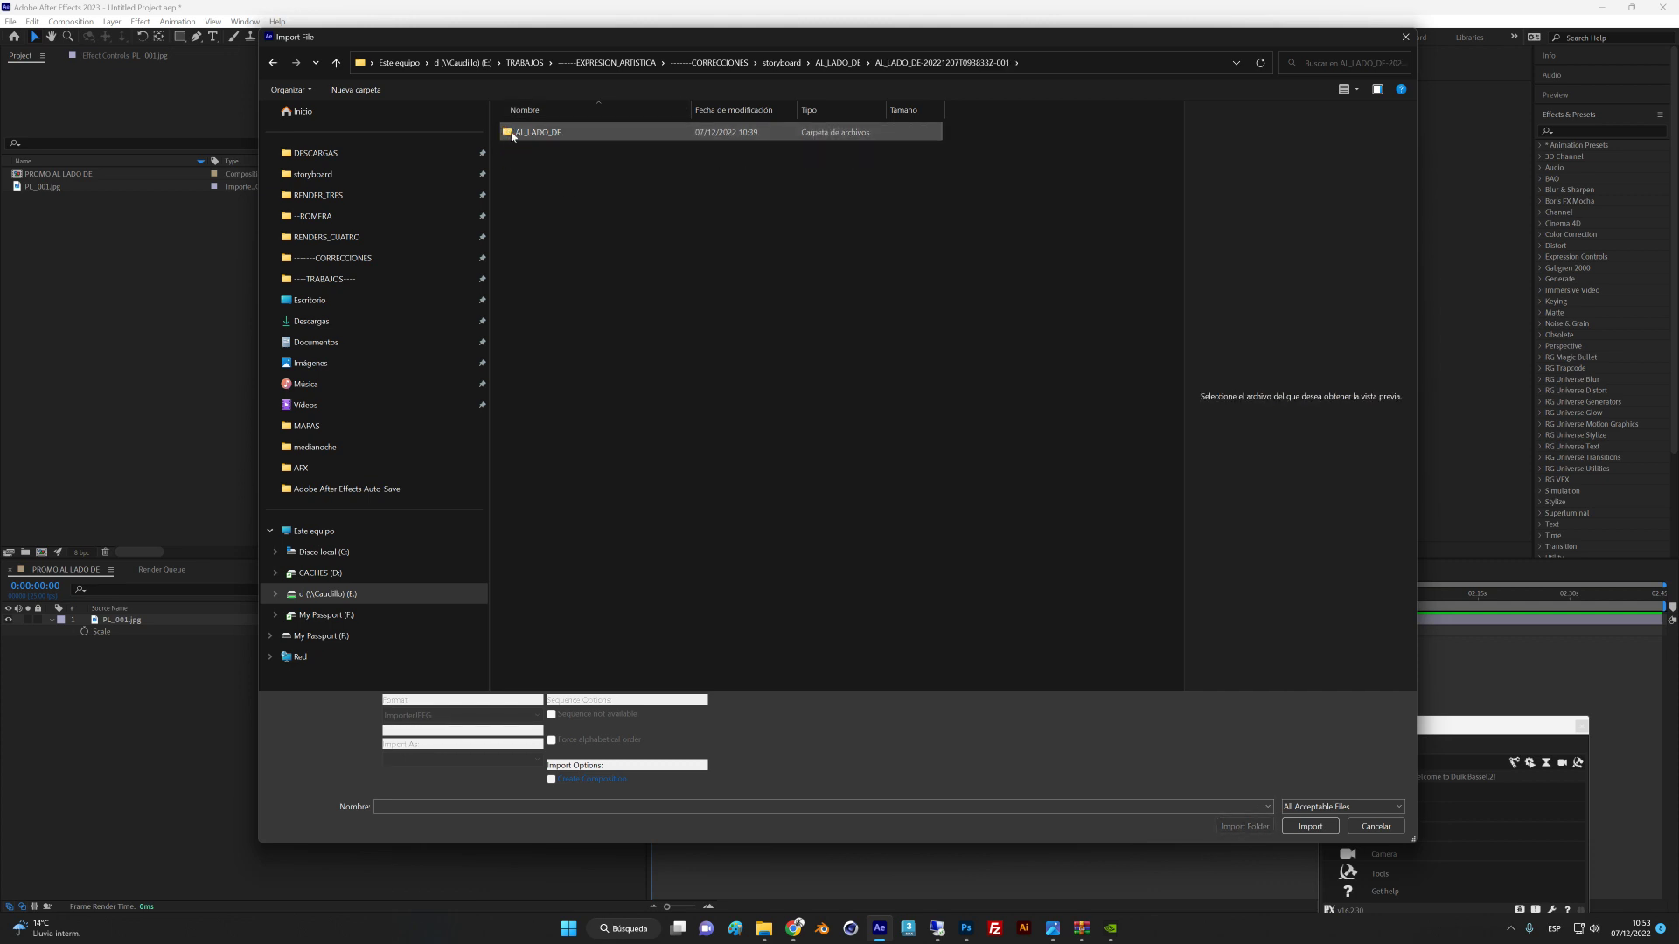
pyautogui.doubleClick(516, 133)
# Import the full storyboard JPG, place it above the hidden PL_001.jpg layer and shift it down and right in the composition.
pyautogui.click(529, 156)
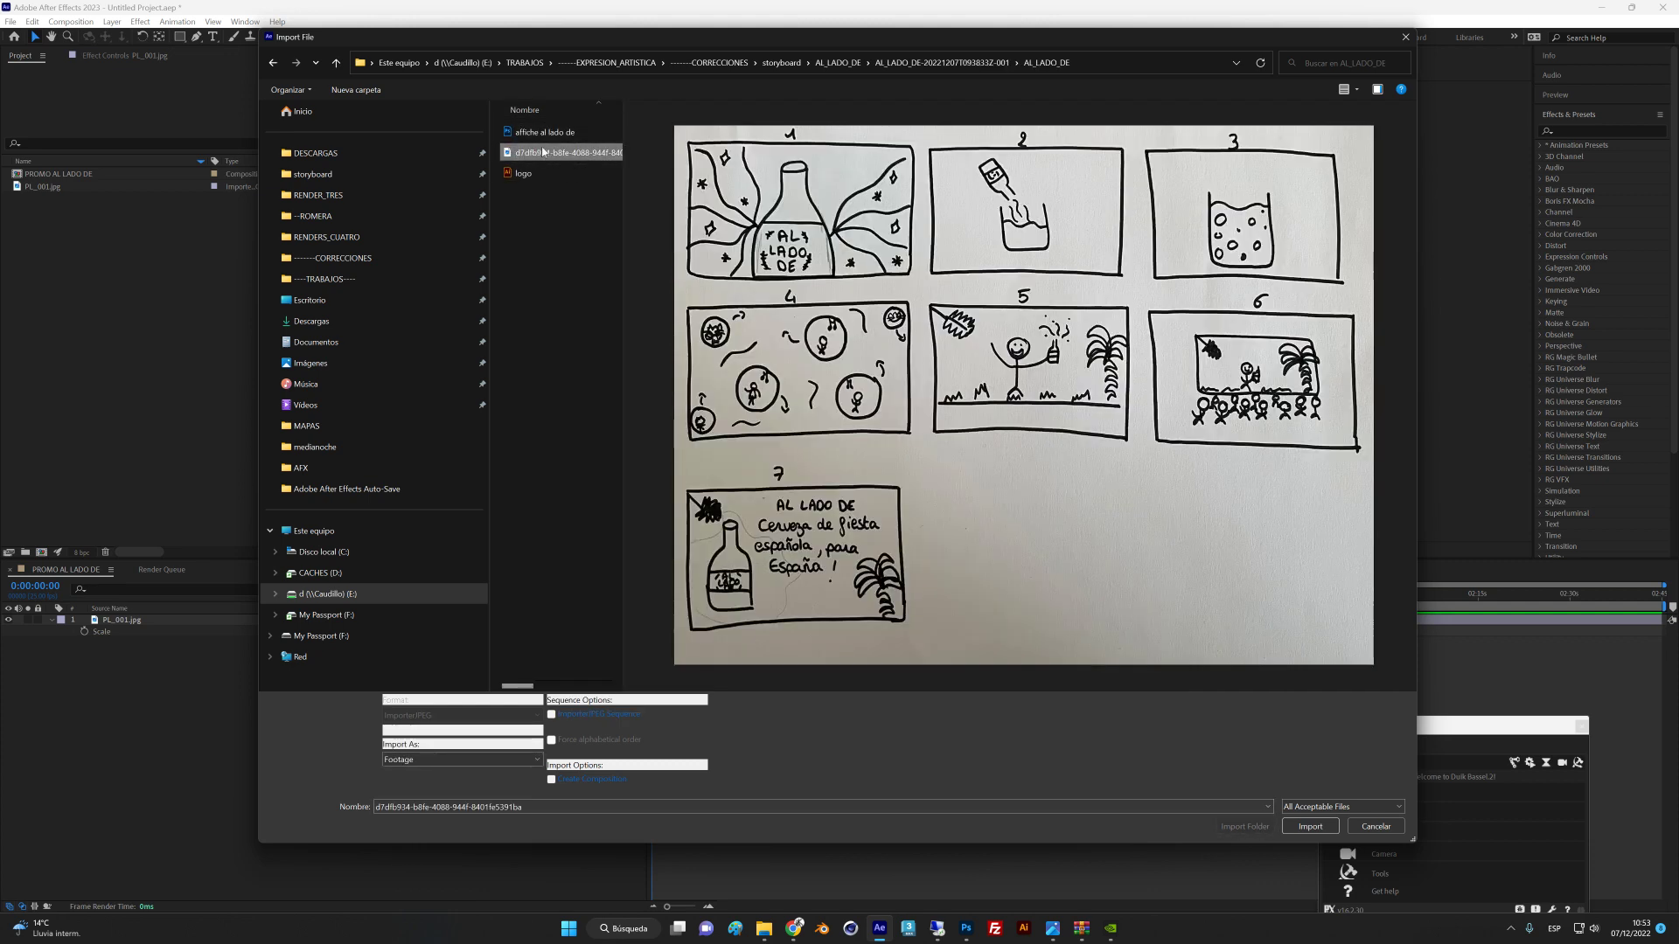
pyautogui.doubleClick(545, 154)
pyautogui.moveTo(78, 202); pyautogui.dragTo(271, 630)
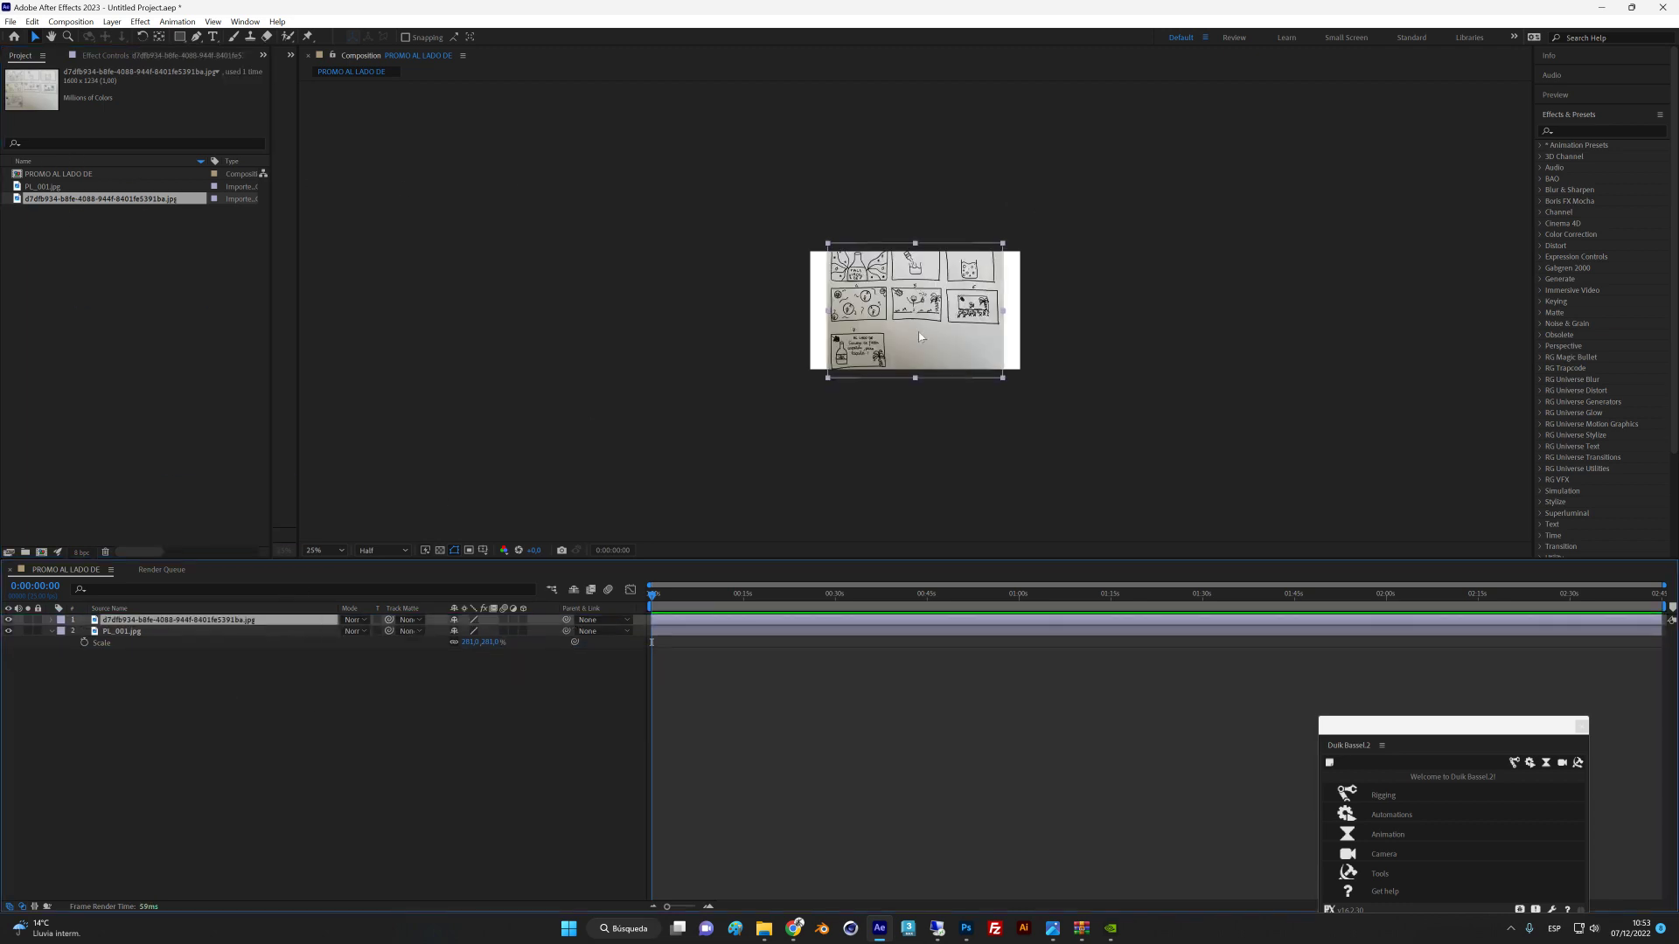
pyautogui.moveTo(918, 336); pyautogui.dragTo(940, 376)
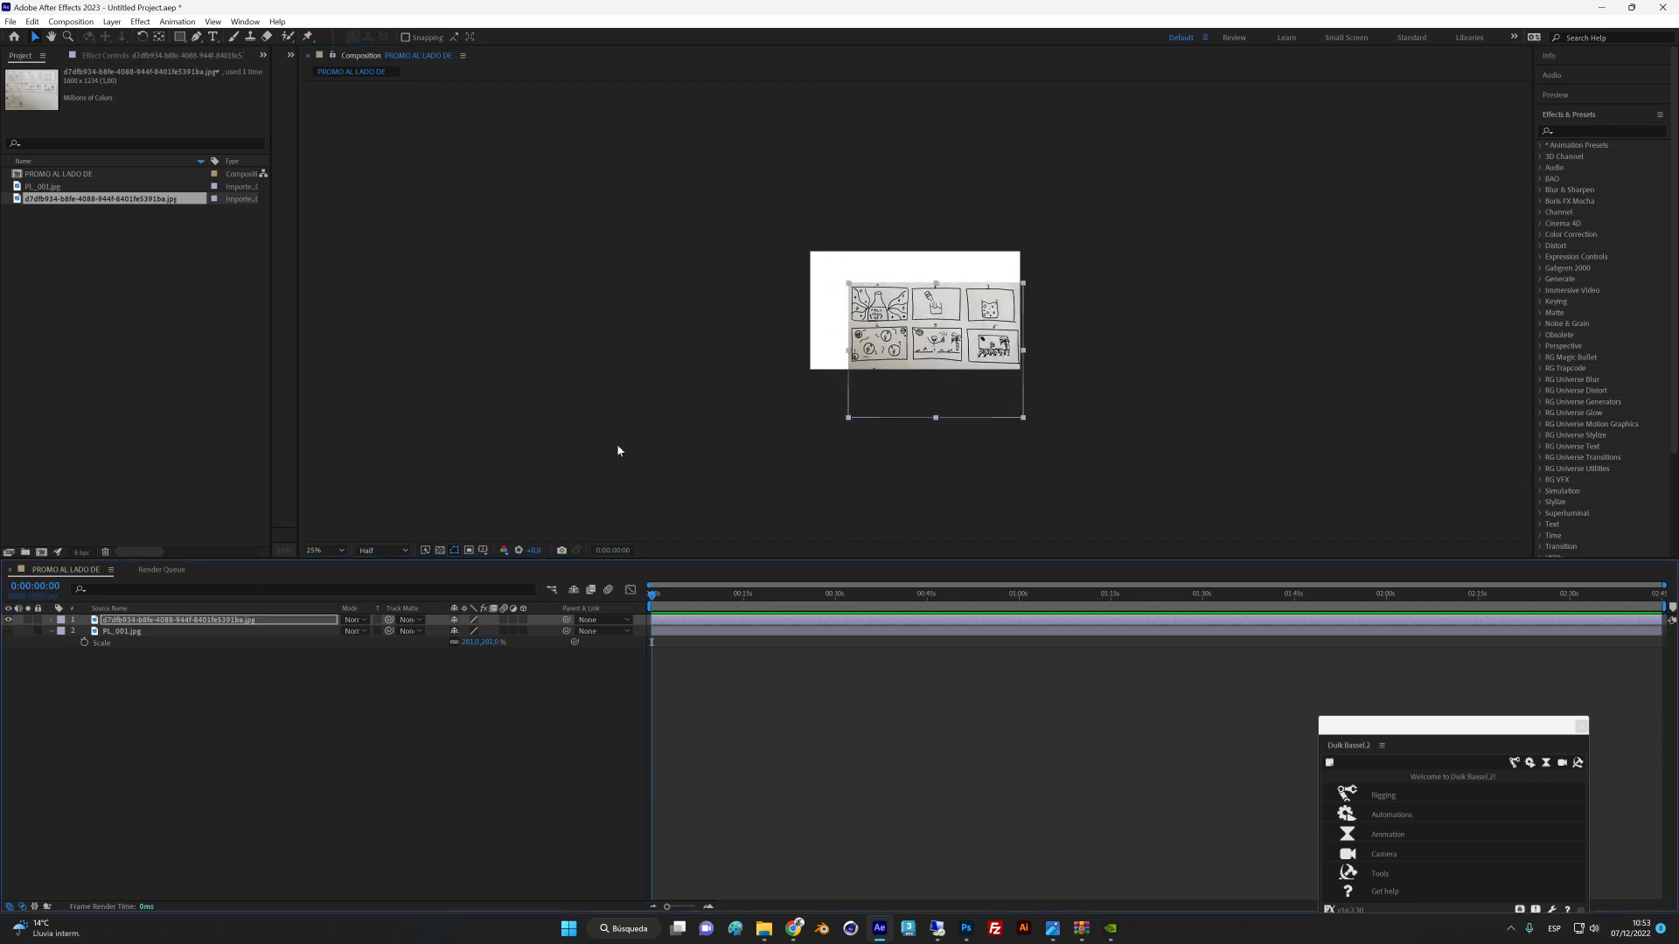
# Draw a rectangular mask around frame 1 on the full storyboard layer and select that layer.
pyautogui.press('z')
pyautogui.click(872, 298)
pyautogui.click(179, 36)
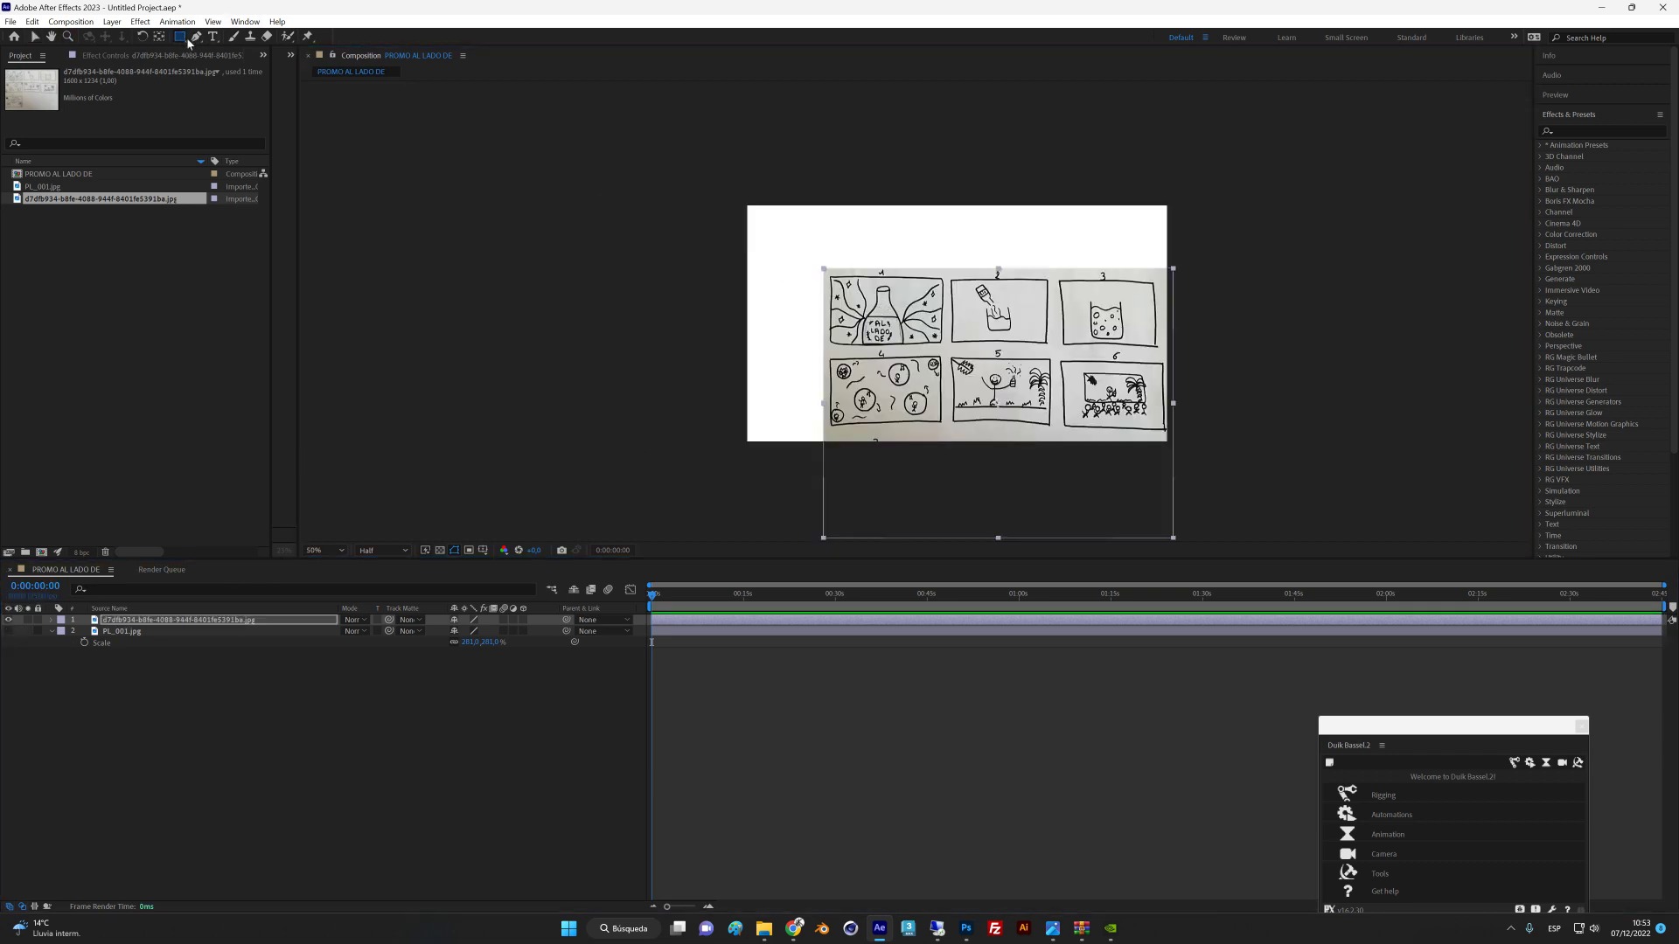
pyautogui.moveTo(826, 271)
pyautogui.mouseDown()
pyautogui.moveTo(962, 354)
pyautogui.moveTo(949, 347)
pyautogui.mouseUp()
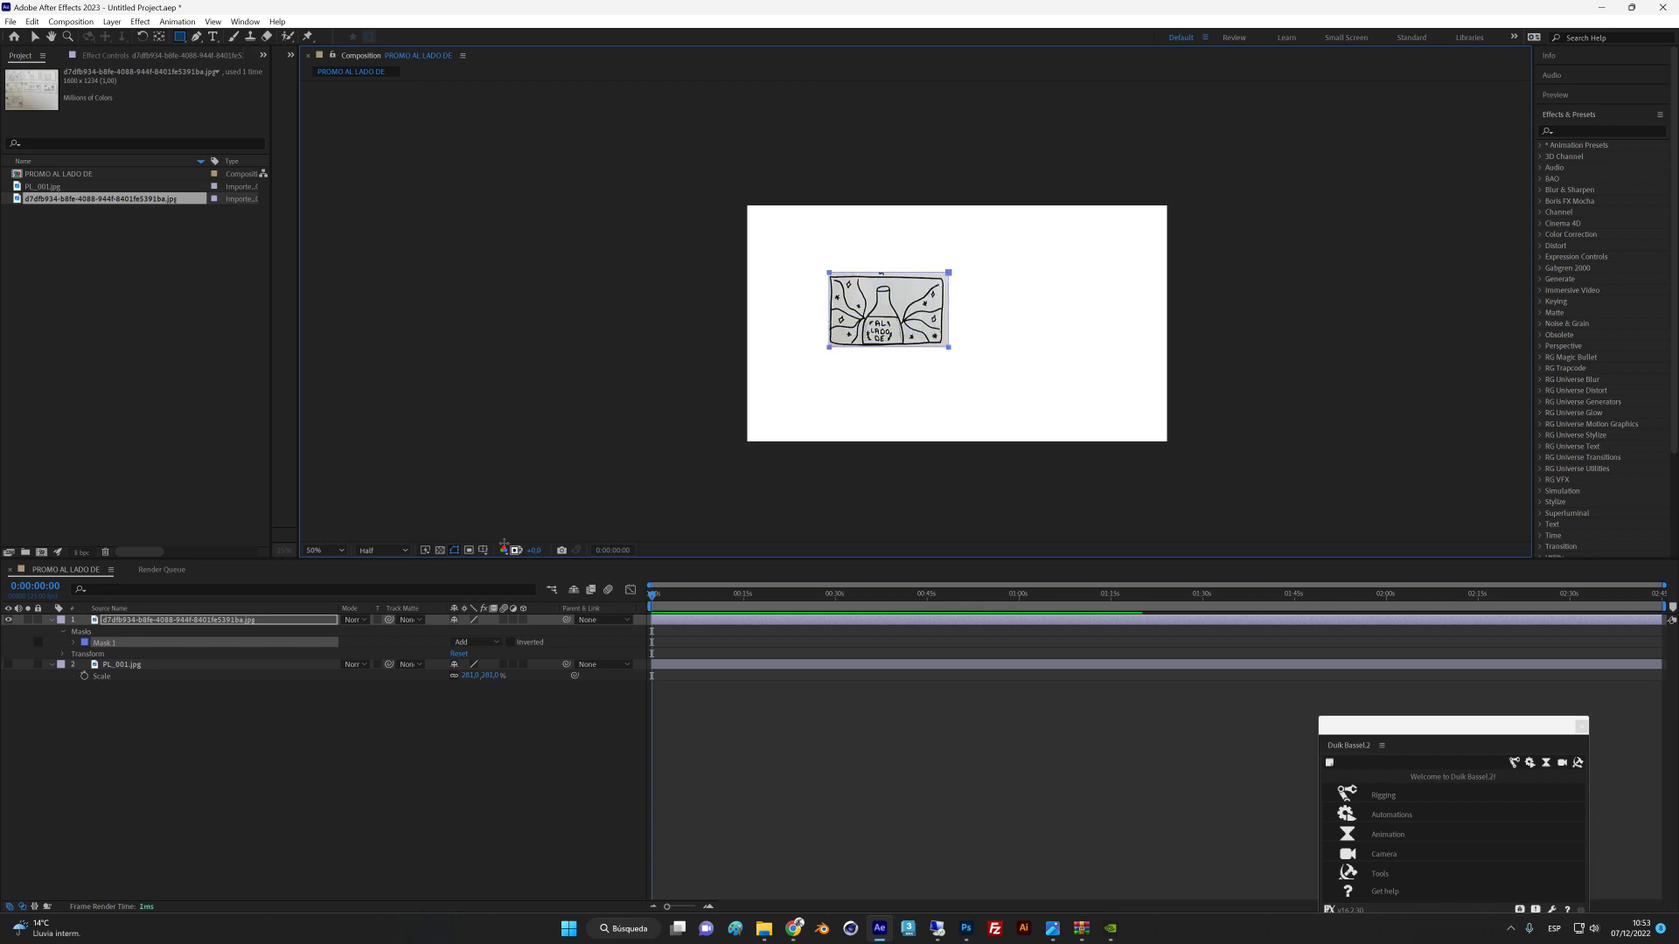
pyautogui.click(153, 621)
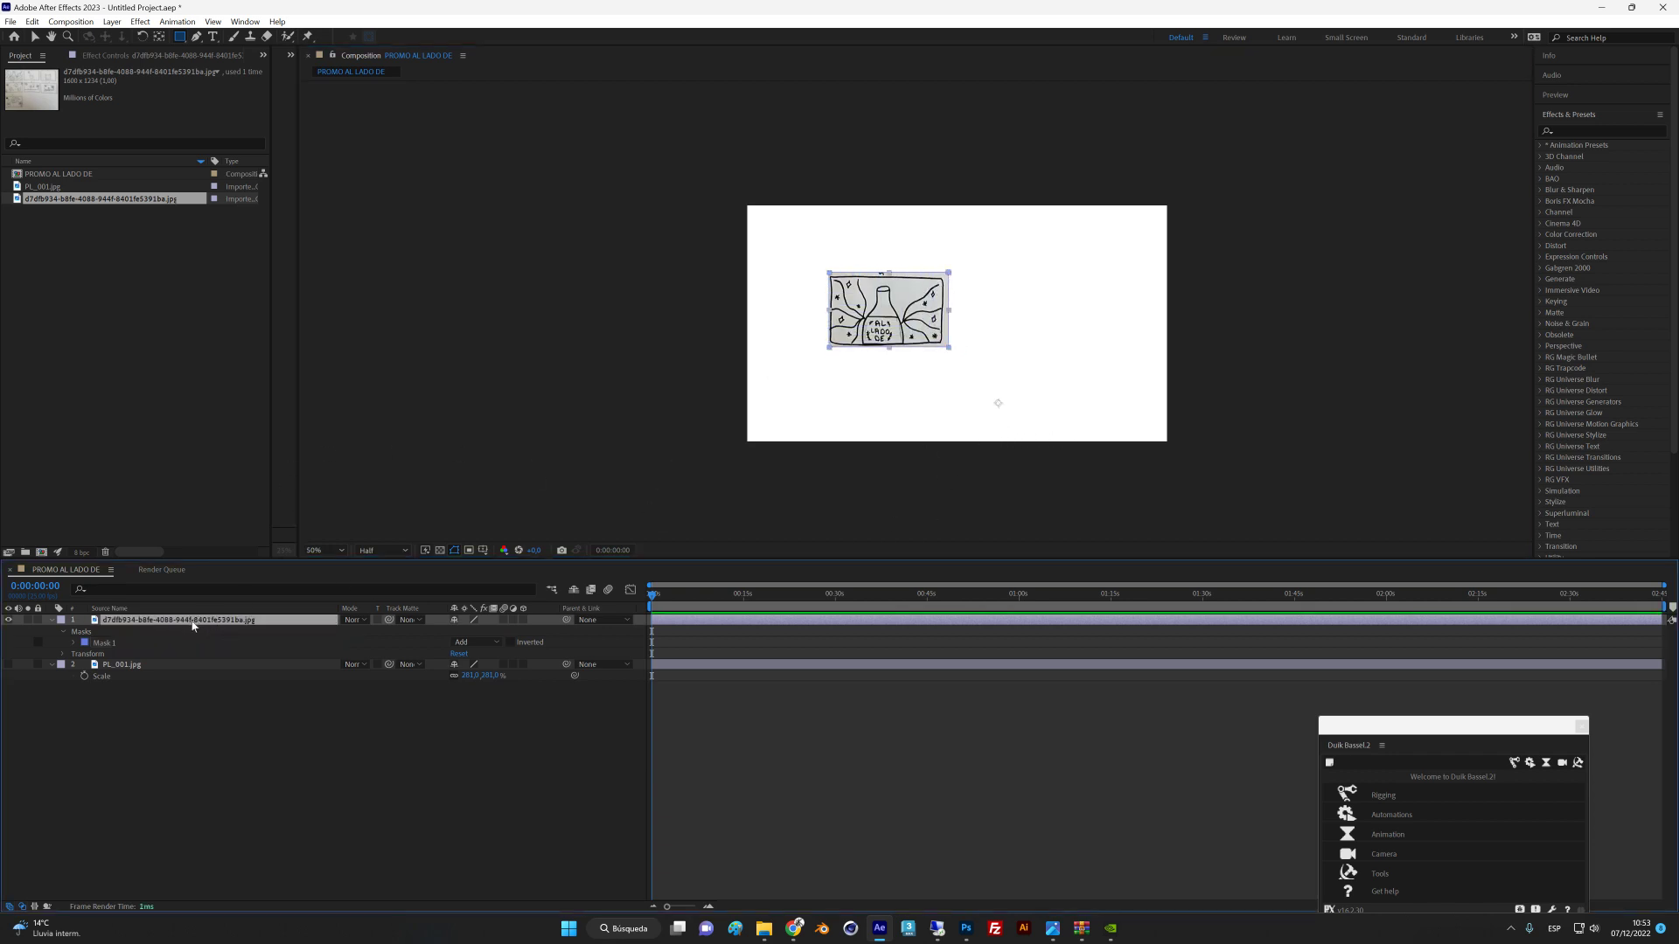
# Move the storyboard layer's anchor point into the masked frame 1 and set the layer's scale to 174%.
pyautogui.press('y')
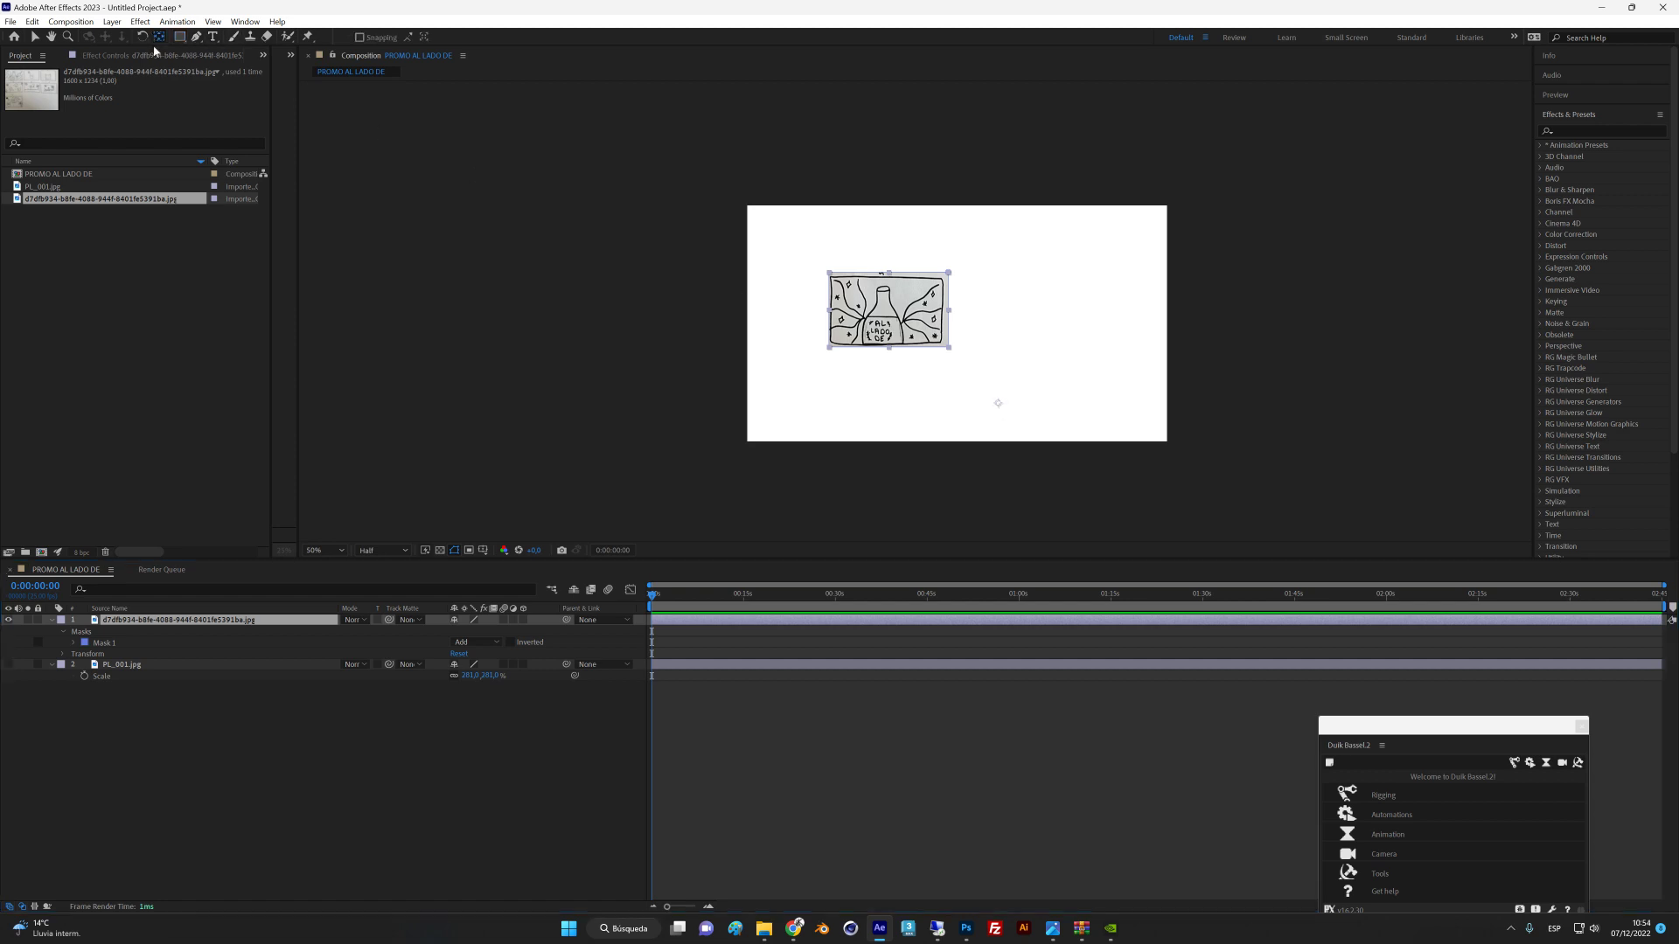
pyautogui.click(1000, 407)
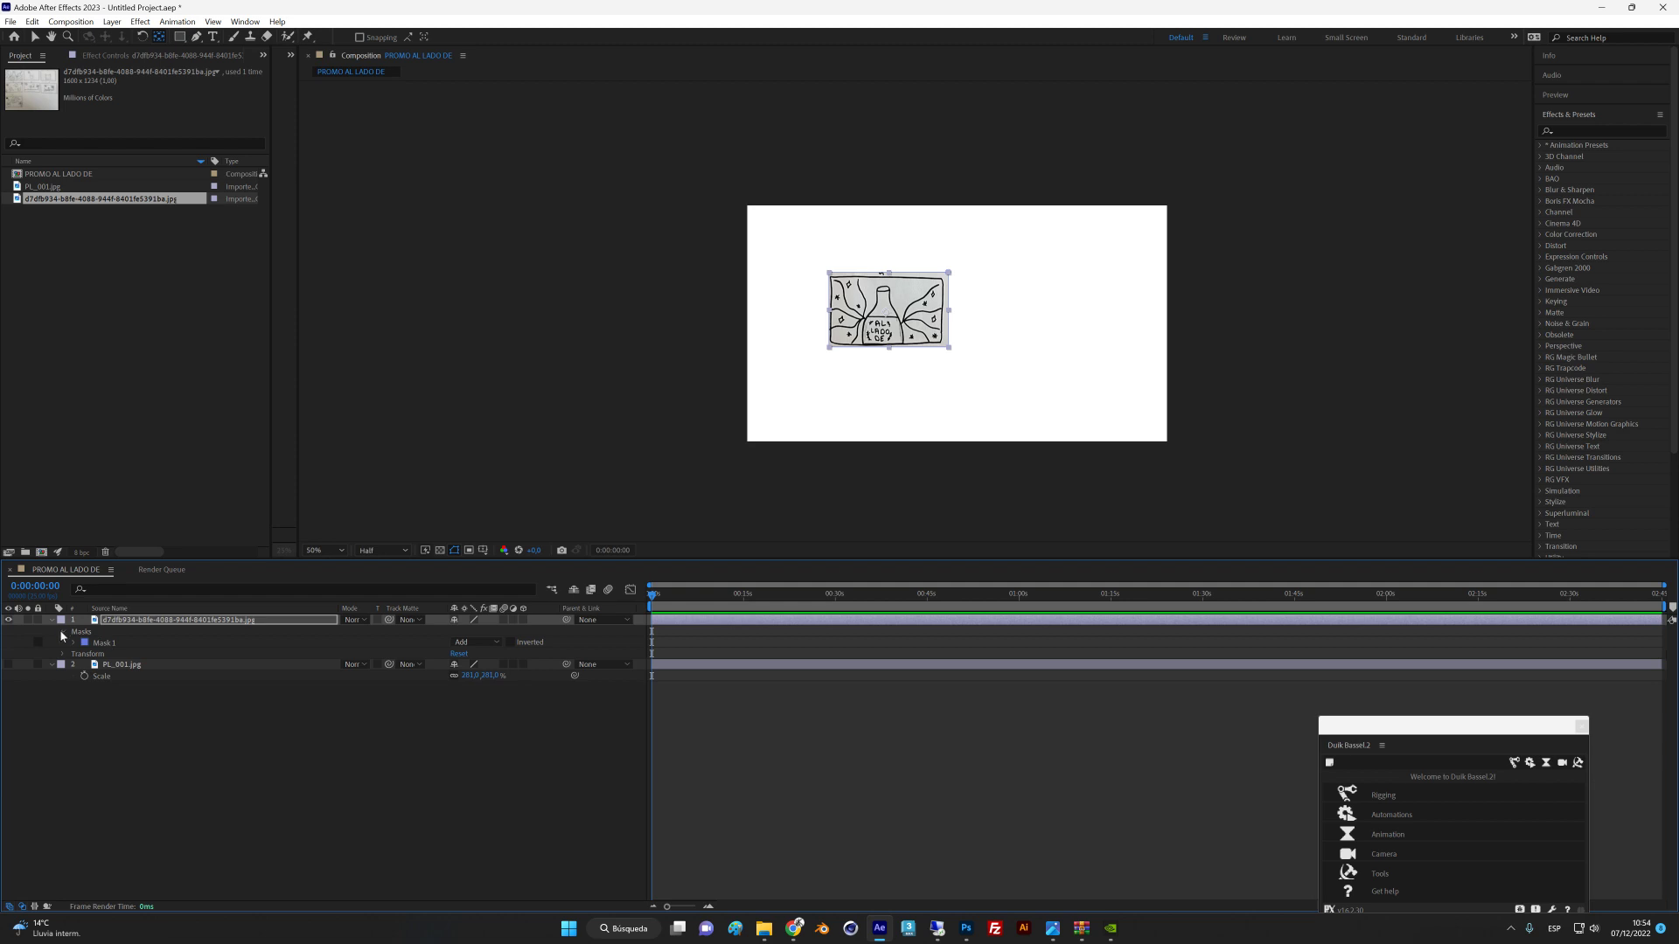
pyautogui.click(58, 655)
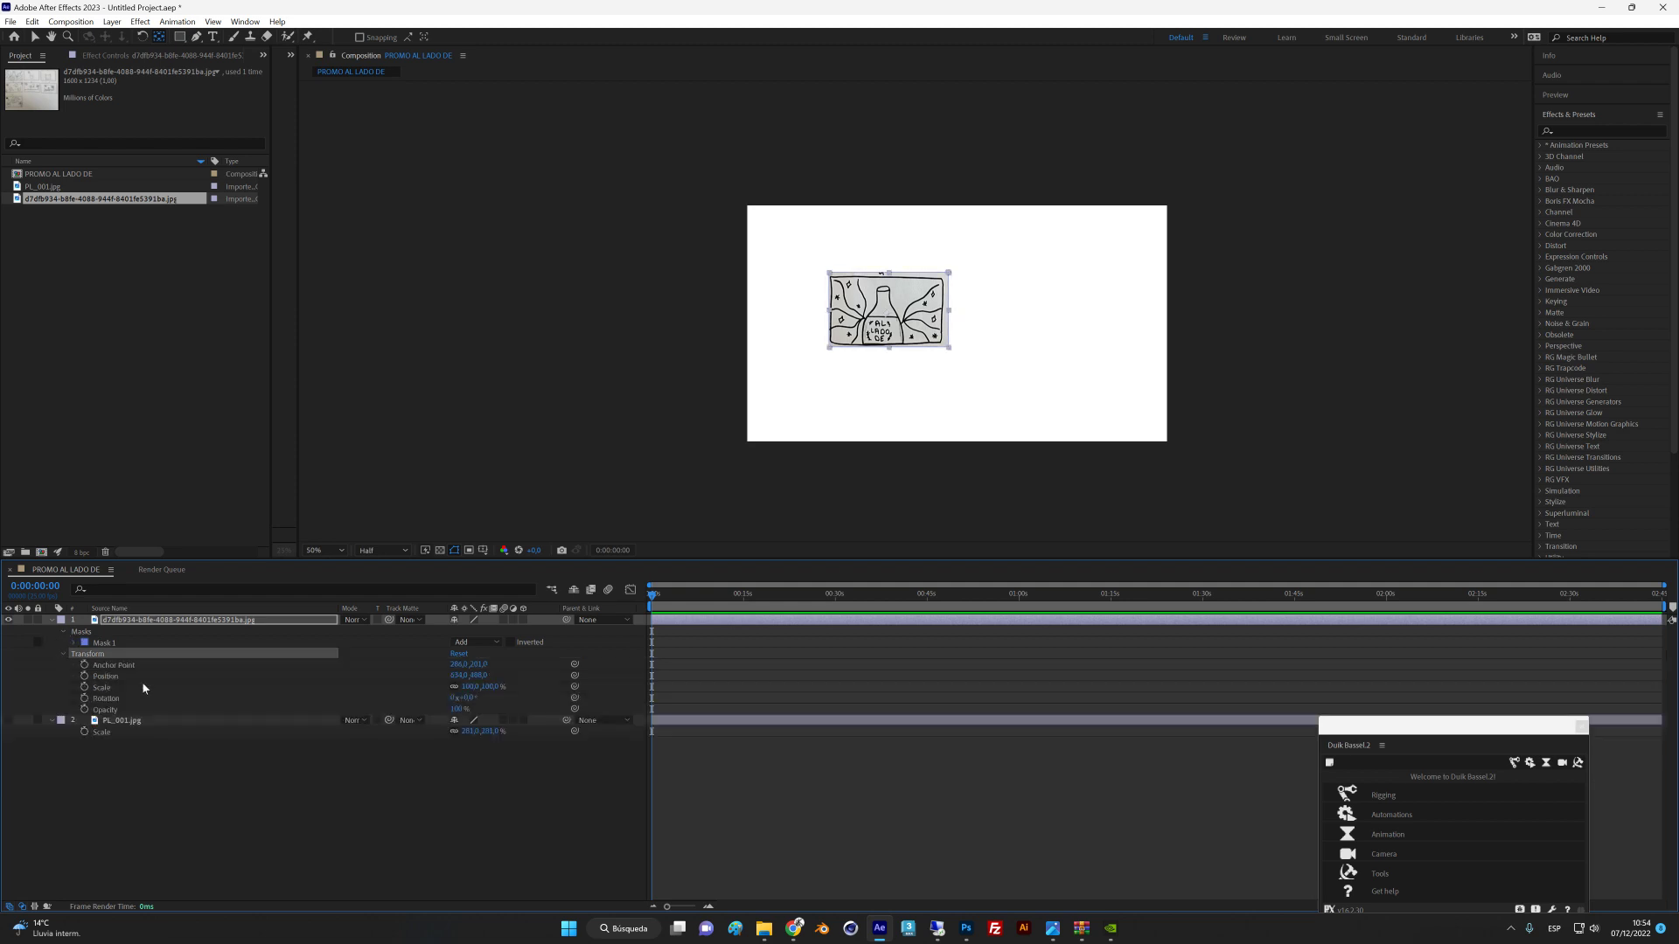
pyautogui.moveTo(469, 687); pyautogui.dragTo(534, 687)
# Add a second copy of the full storyboard to the composition and draw a rectangular mask around its frame 1.
pyautogui.click(85, 206)
pyautogui.moveTo(85, 205); pyautogui.dragTo(1045, 374)
pyautogui.click(178, 35)
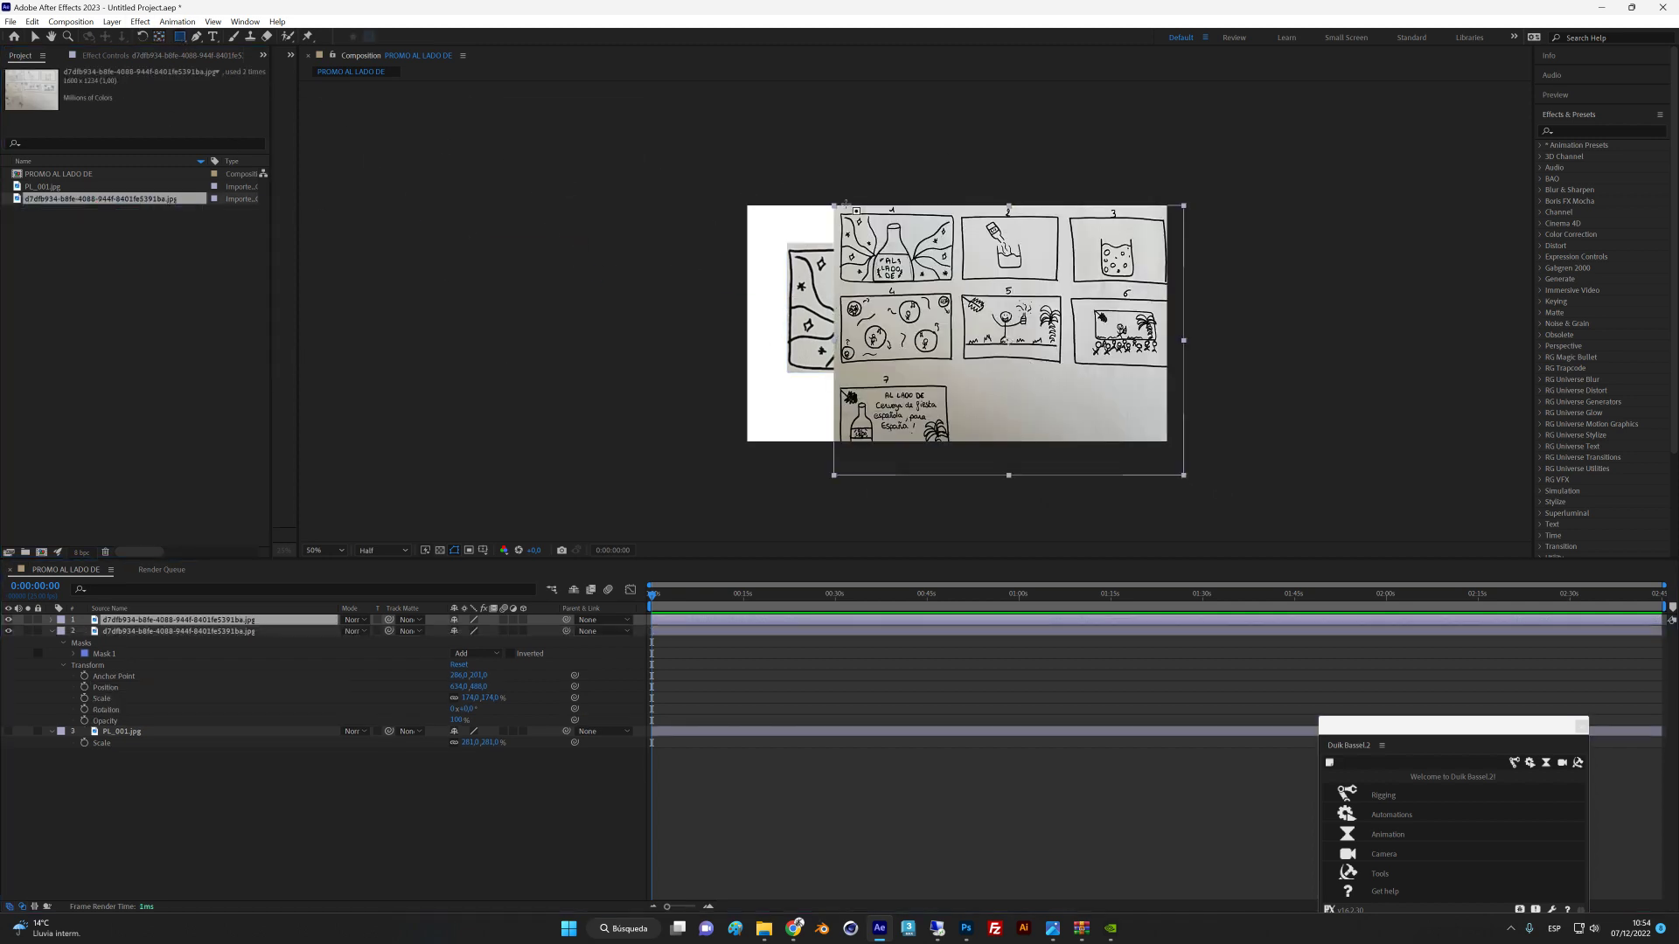
pyautogui.moveTo(835, 205); pyautogui.dragTo(959, 289)
# Try rescaling the second storyboard copy around its default anchor point, and delete that copy.
pyautogui.click(173, 633)
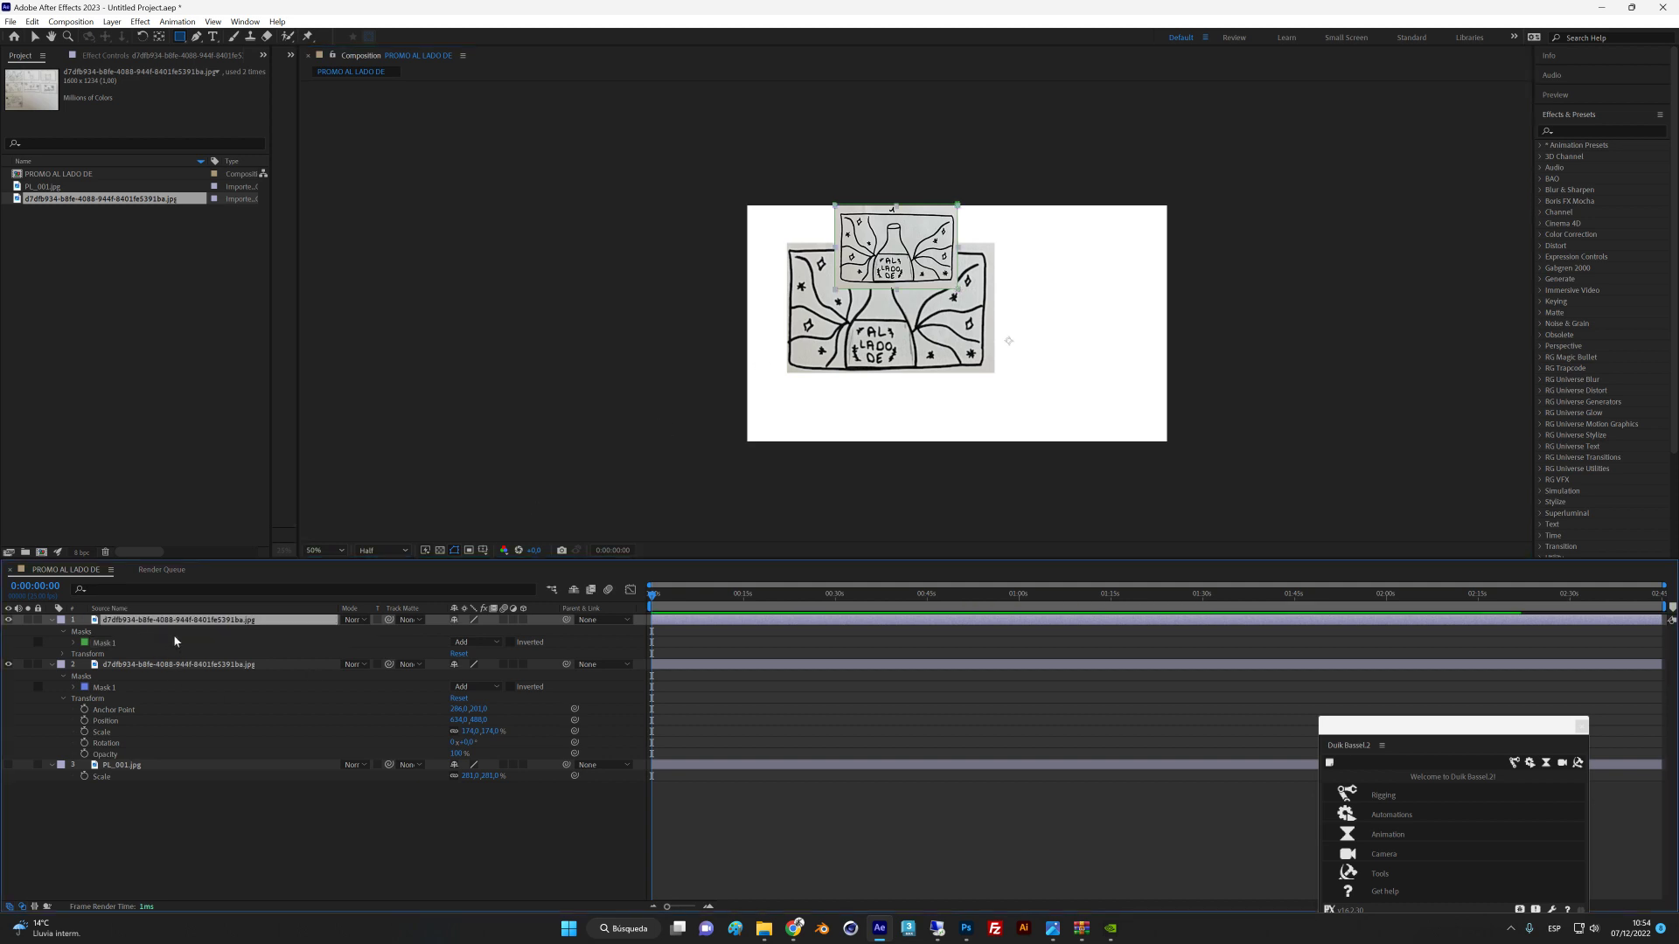
pyautogui.press('s')
pyautogui.press('s')
pyautogui.press('s')
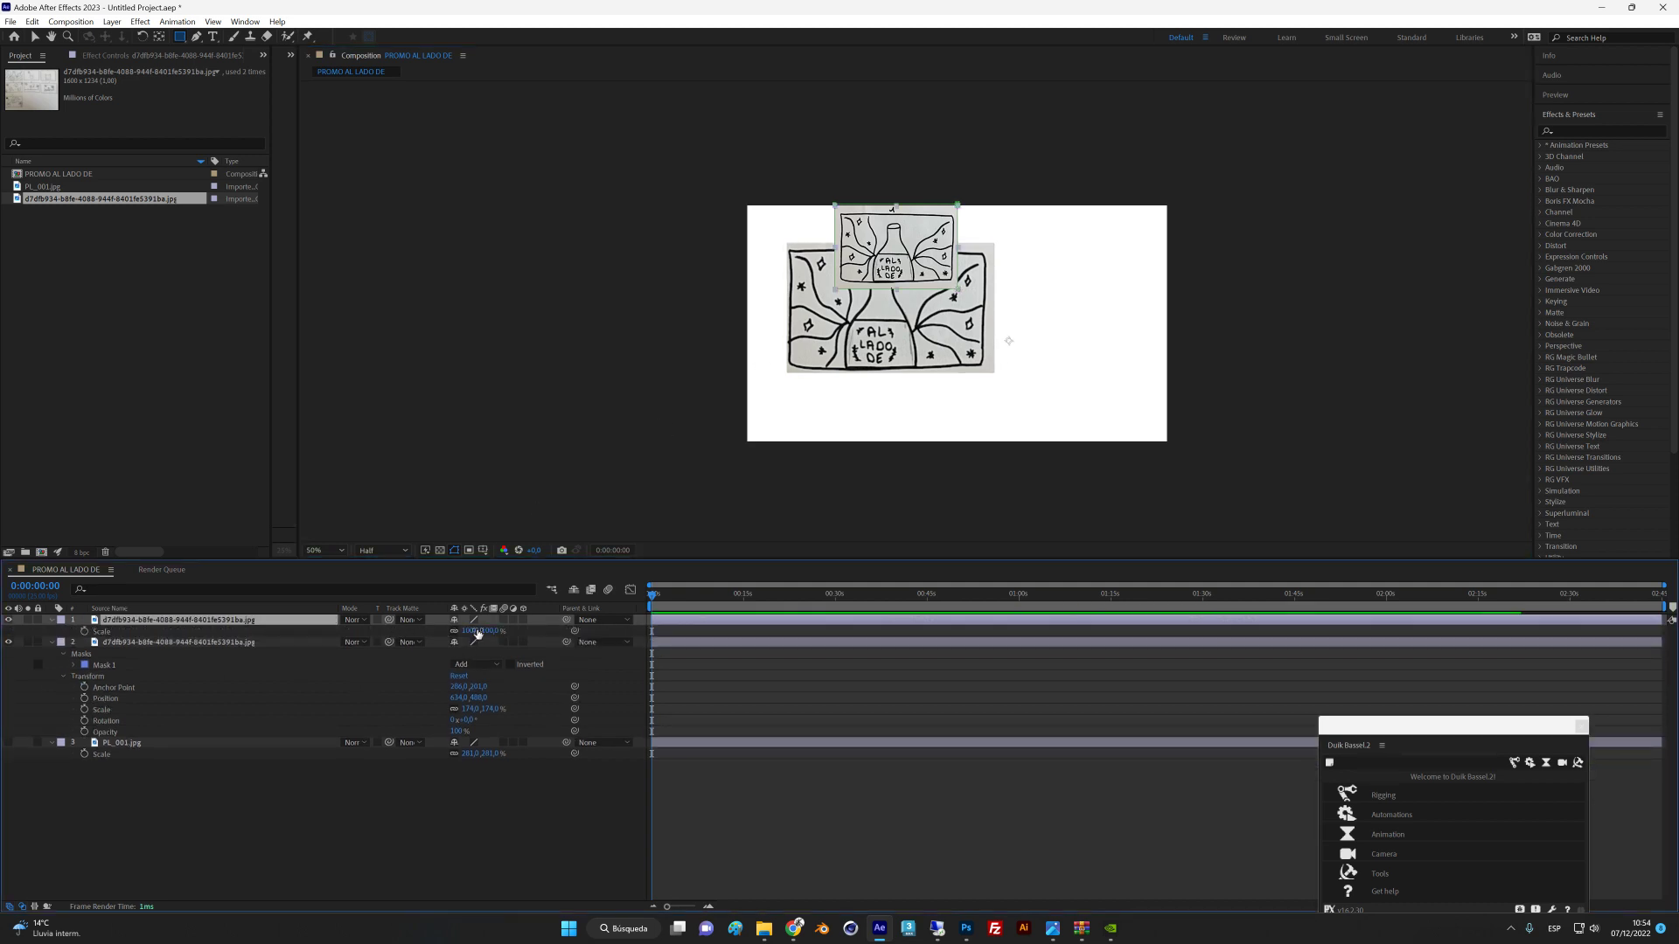
pyautogui.moveTo(472, 631); pyautogui.dragTo(314, 640)
pyautogui.press('Delete')
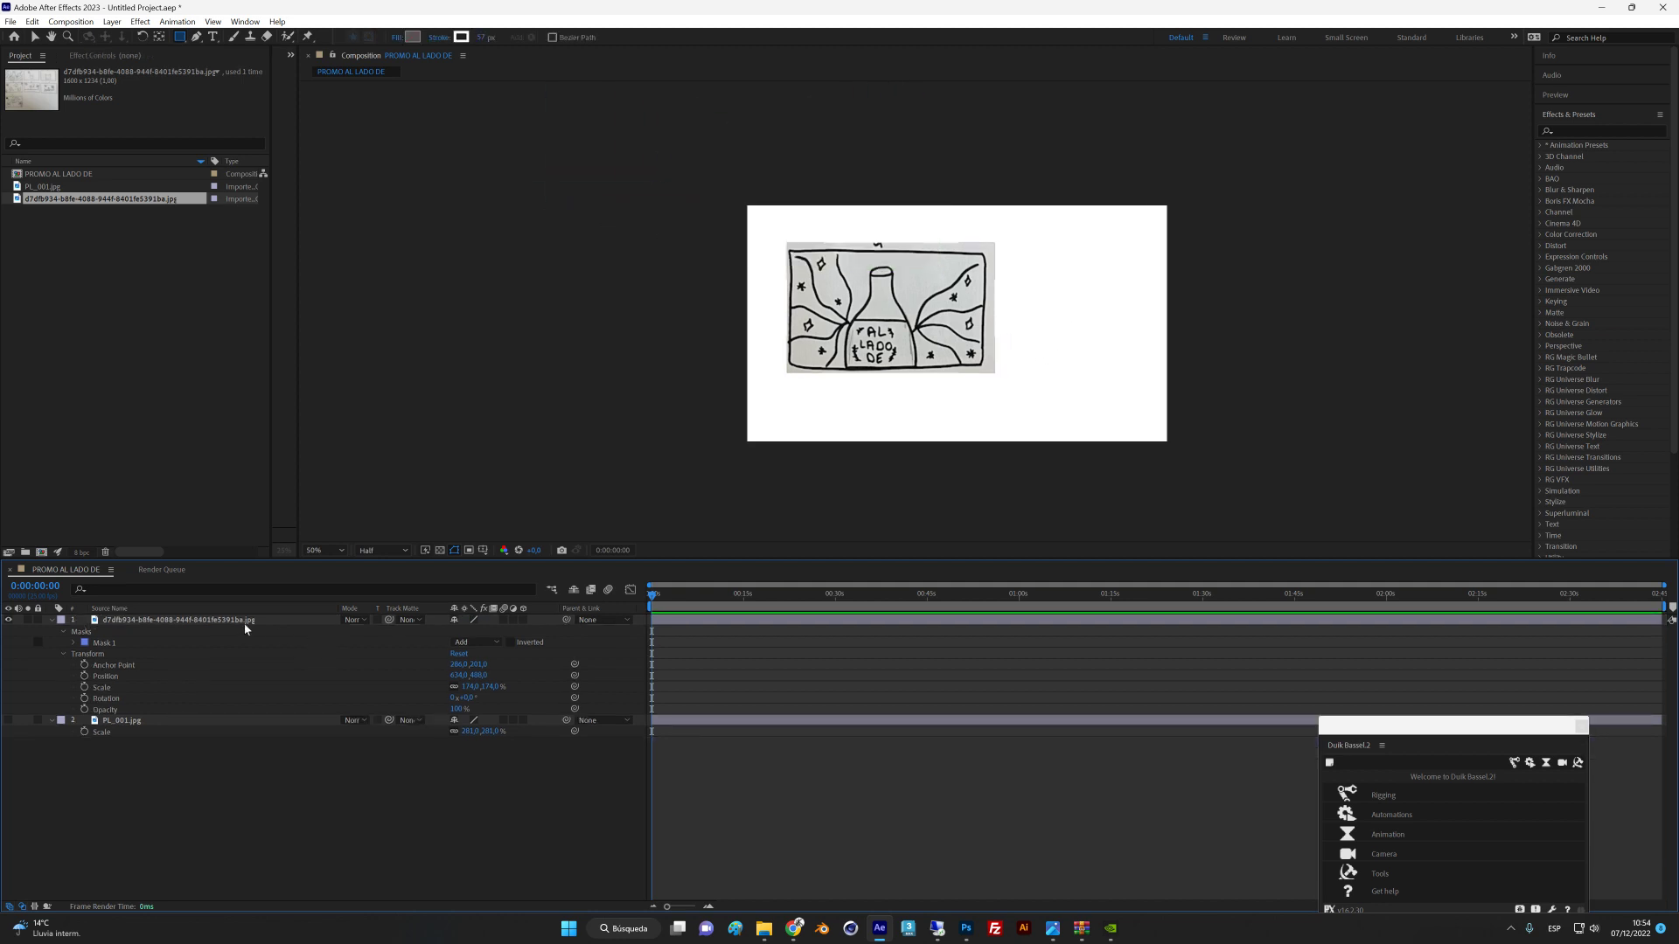
# Show the masked storyboard layer's Scale property alone, comparing this view with its expanded Transform group.
pyautogui.press('s')
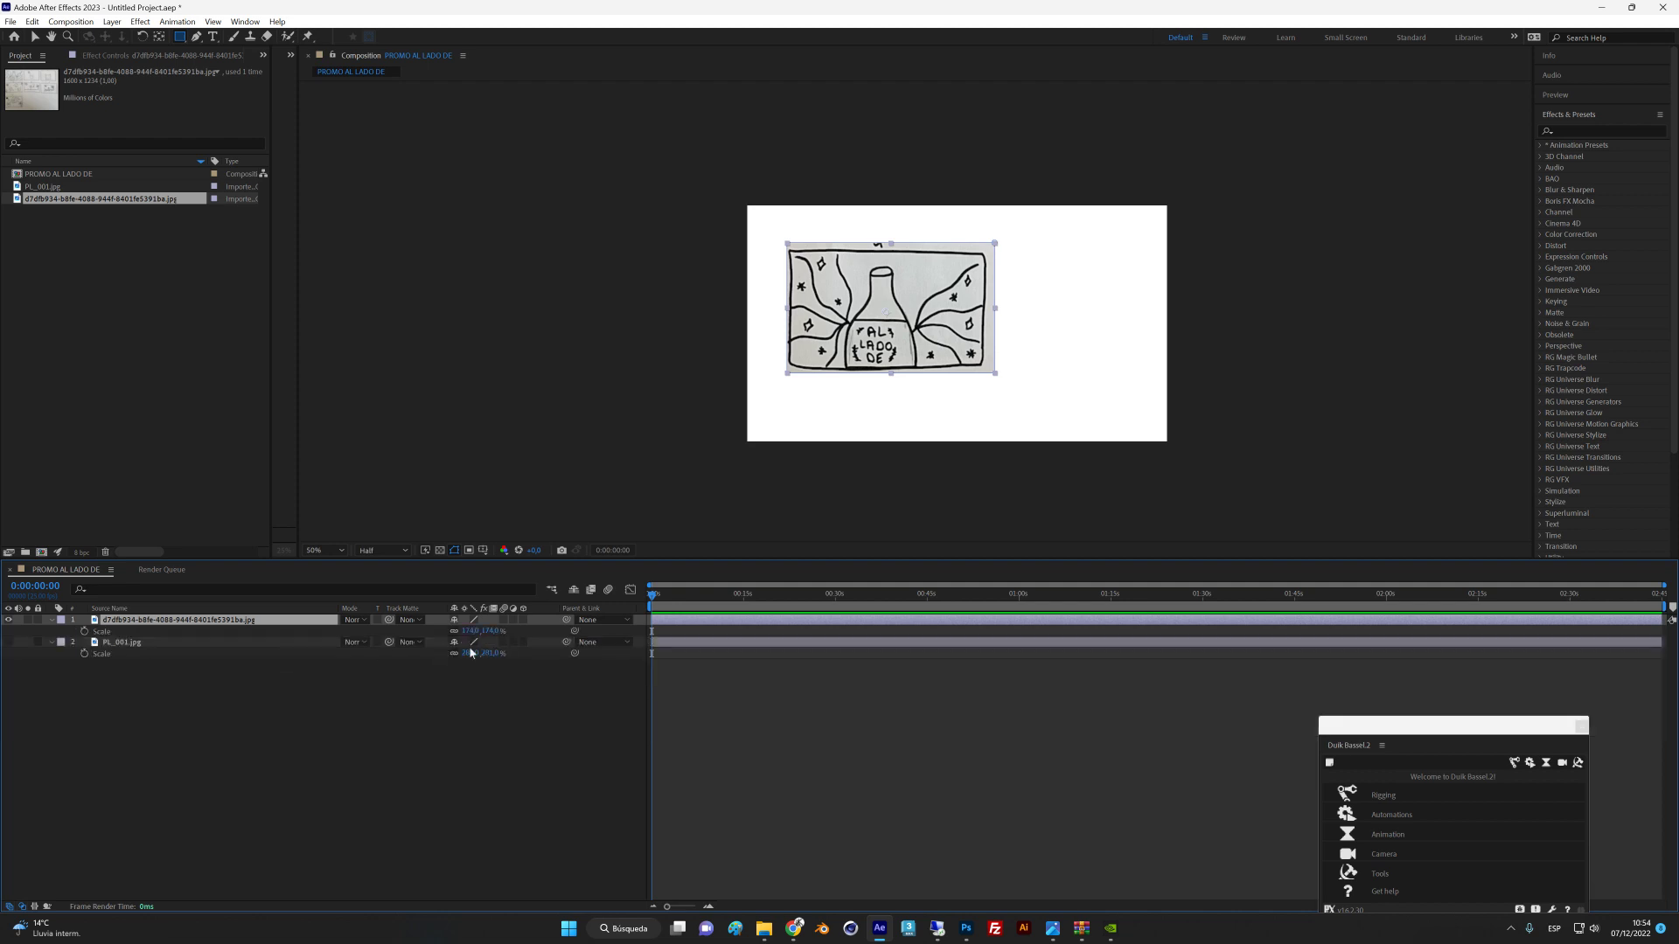
pyautogui.press('s')
pyautogui.click(52, 621)
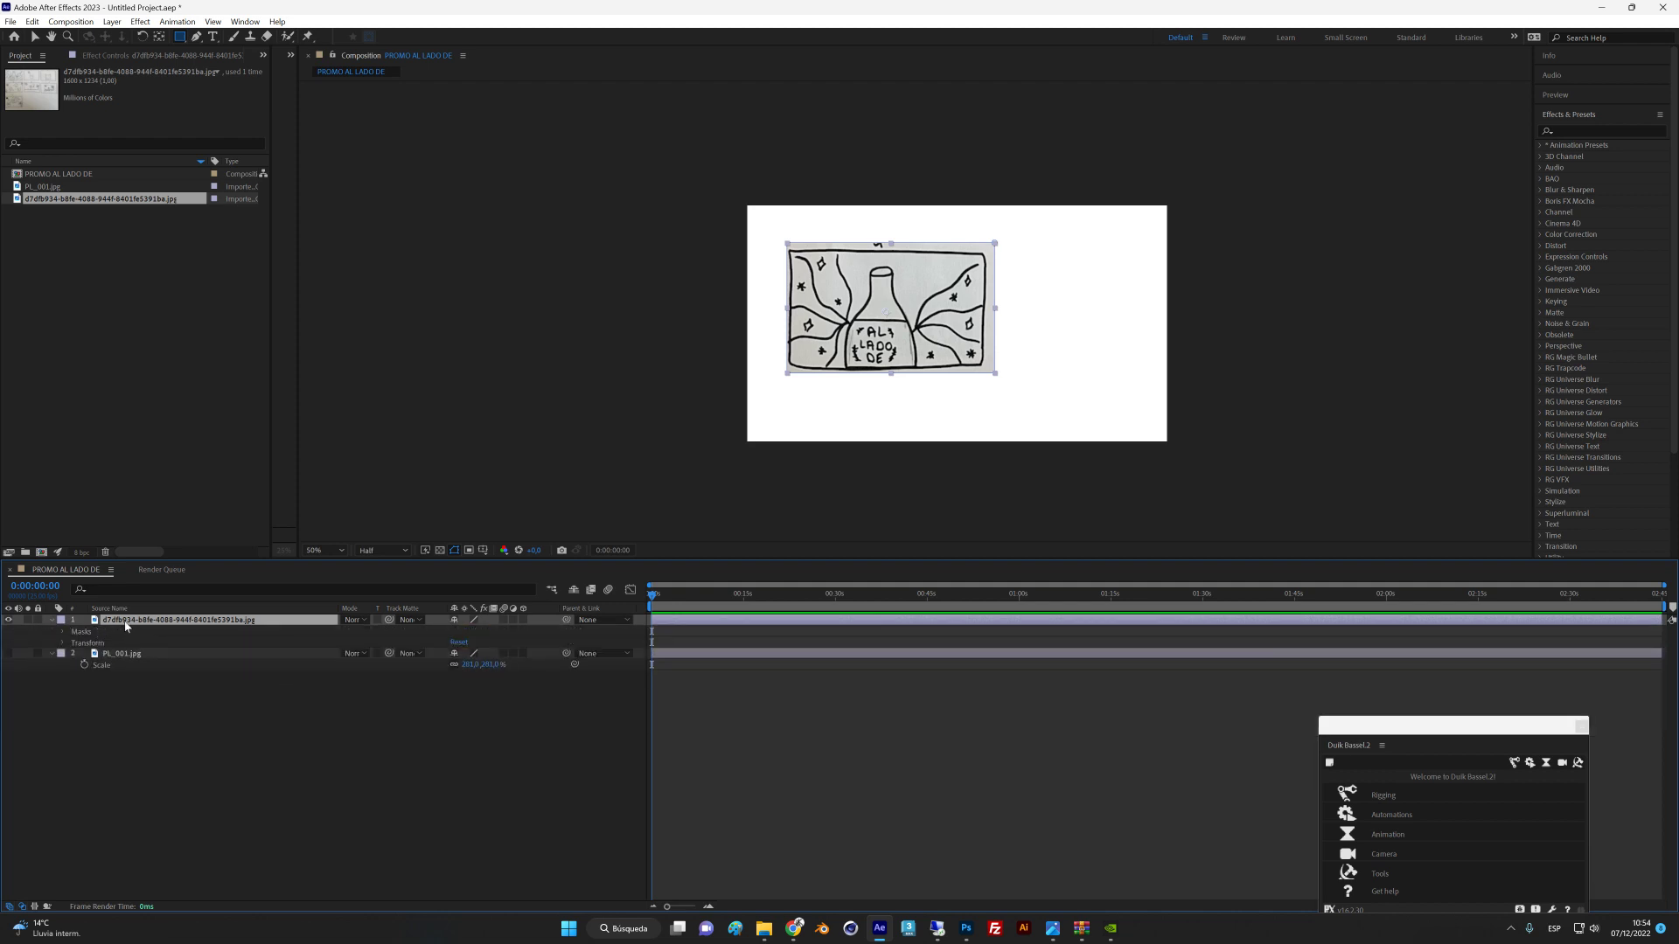
pyautogui.click(50, 622)
pyautogui.click(49, 621)
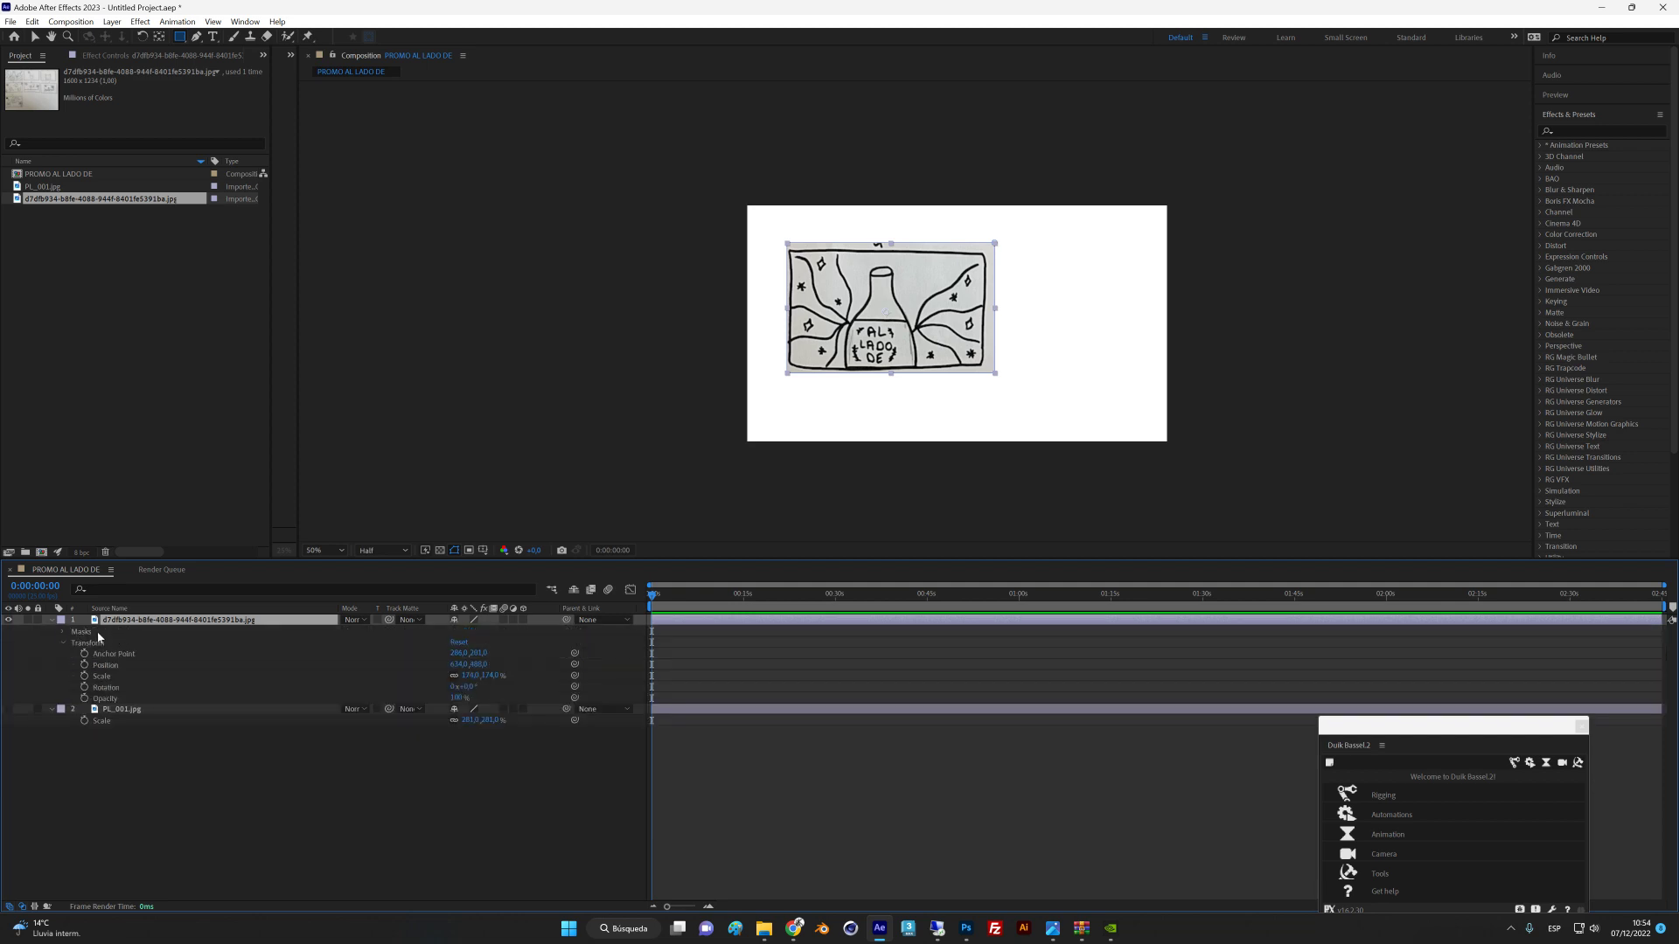
pyautogui.press('s')
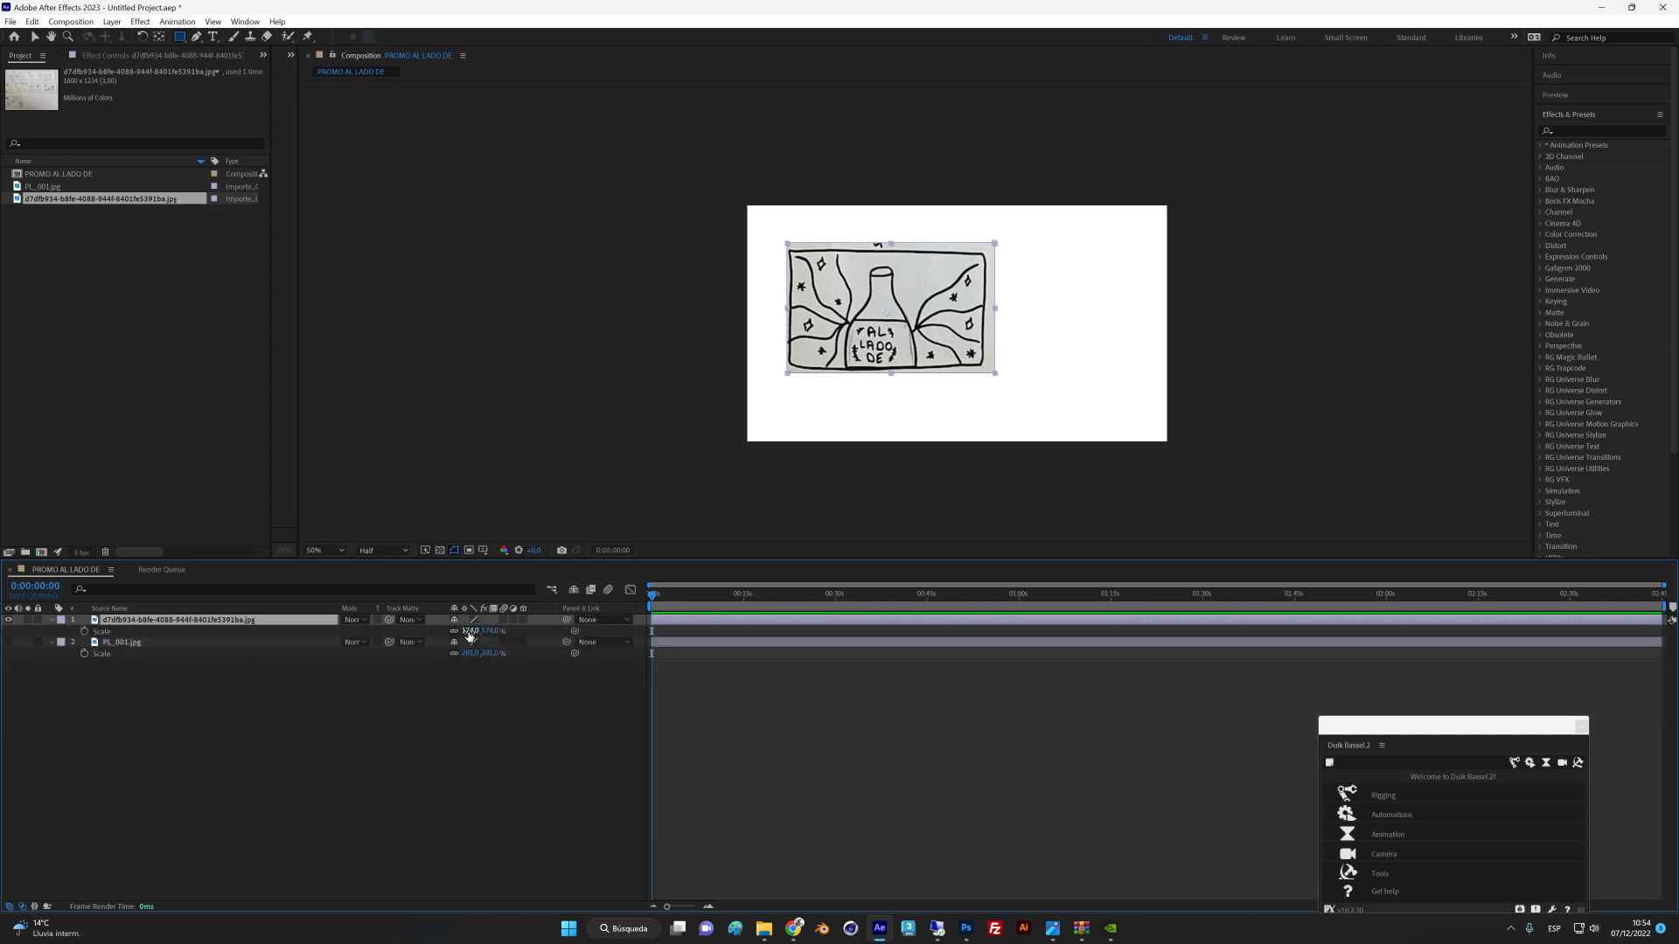
# Enlarge the masked frame 1 layer to 277% and move it to the middle of the composition.
pyautogui.moveTo(471, 631); pyautogui.dragTo(530, 631)
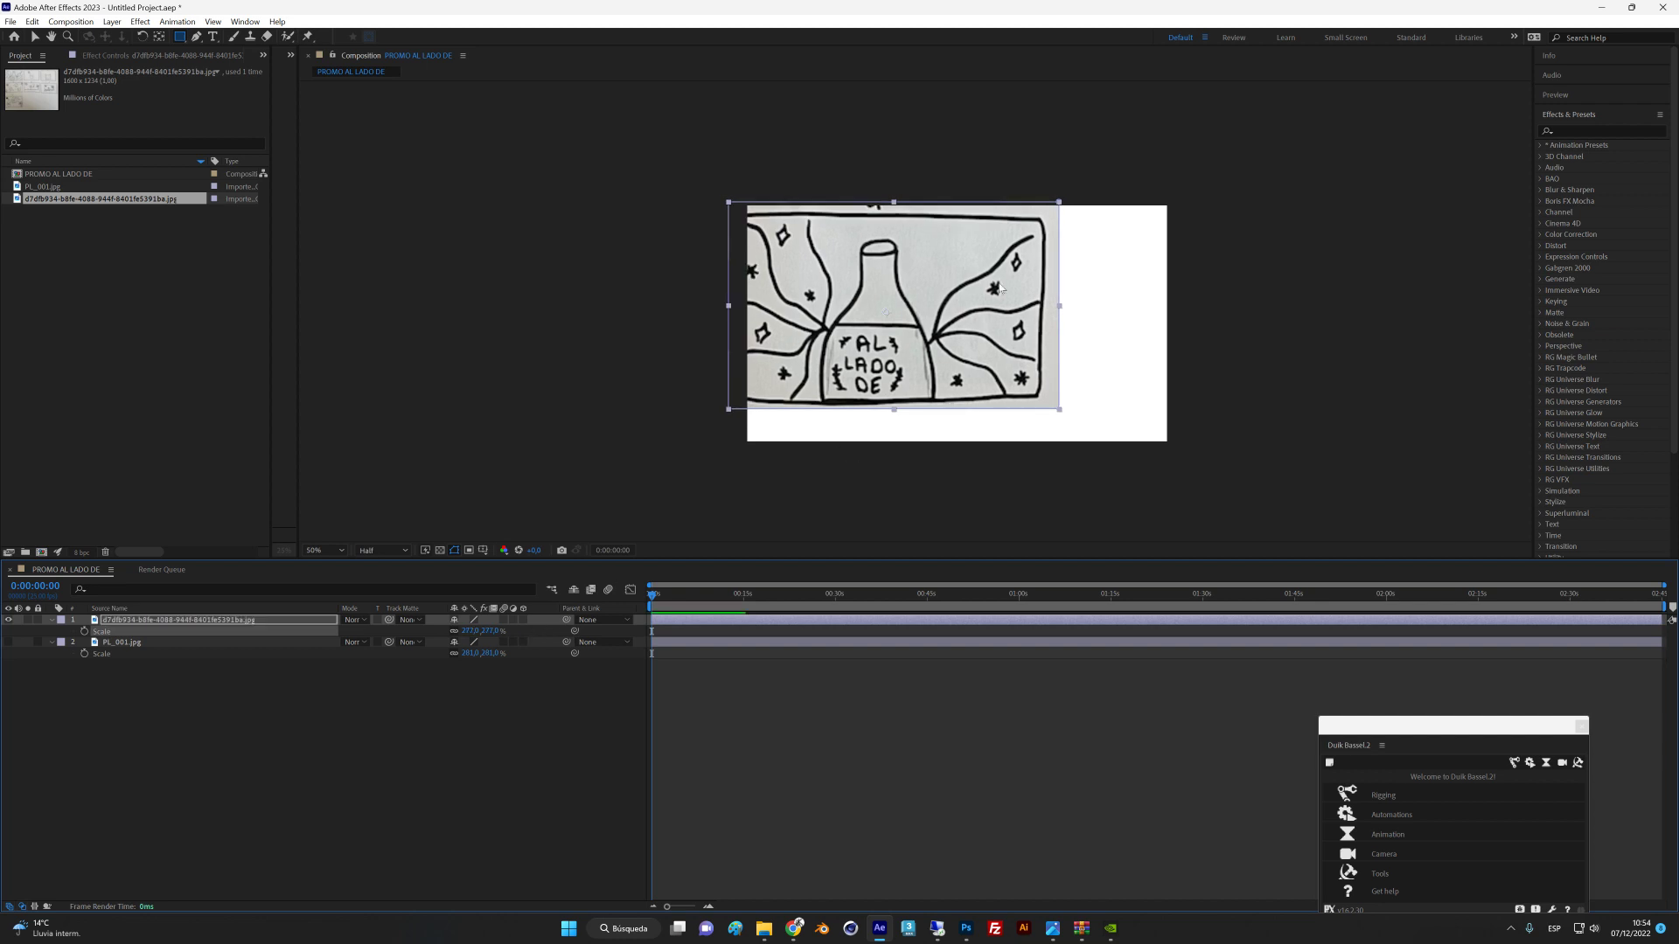
pyautogui.press('v')
pyautogui.moveTo(857, 349); pyautogui.dragTo(915, 371)
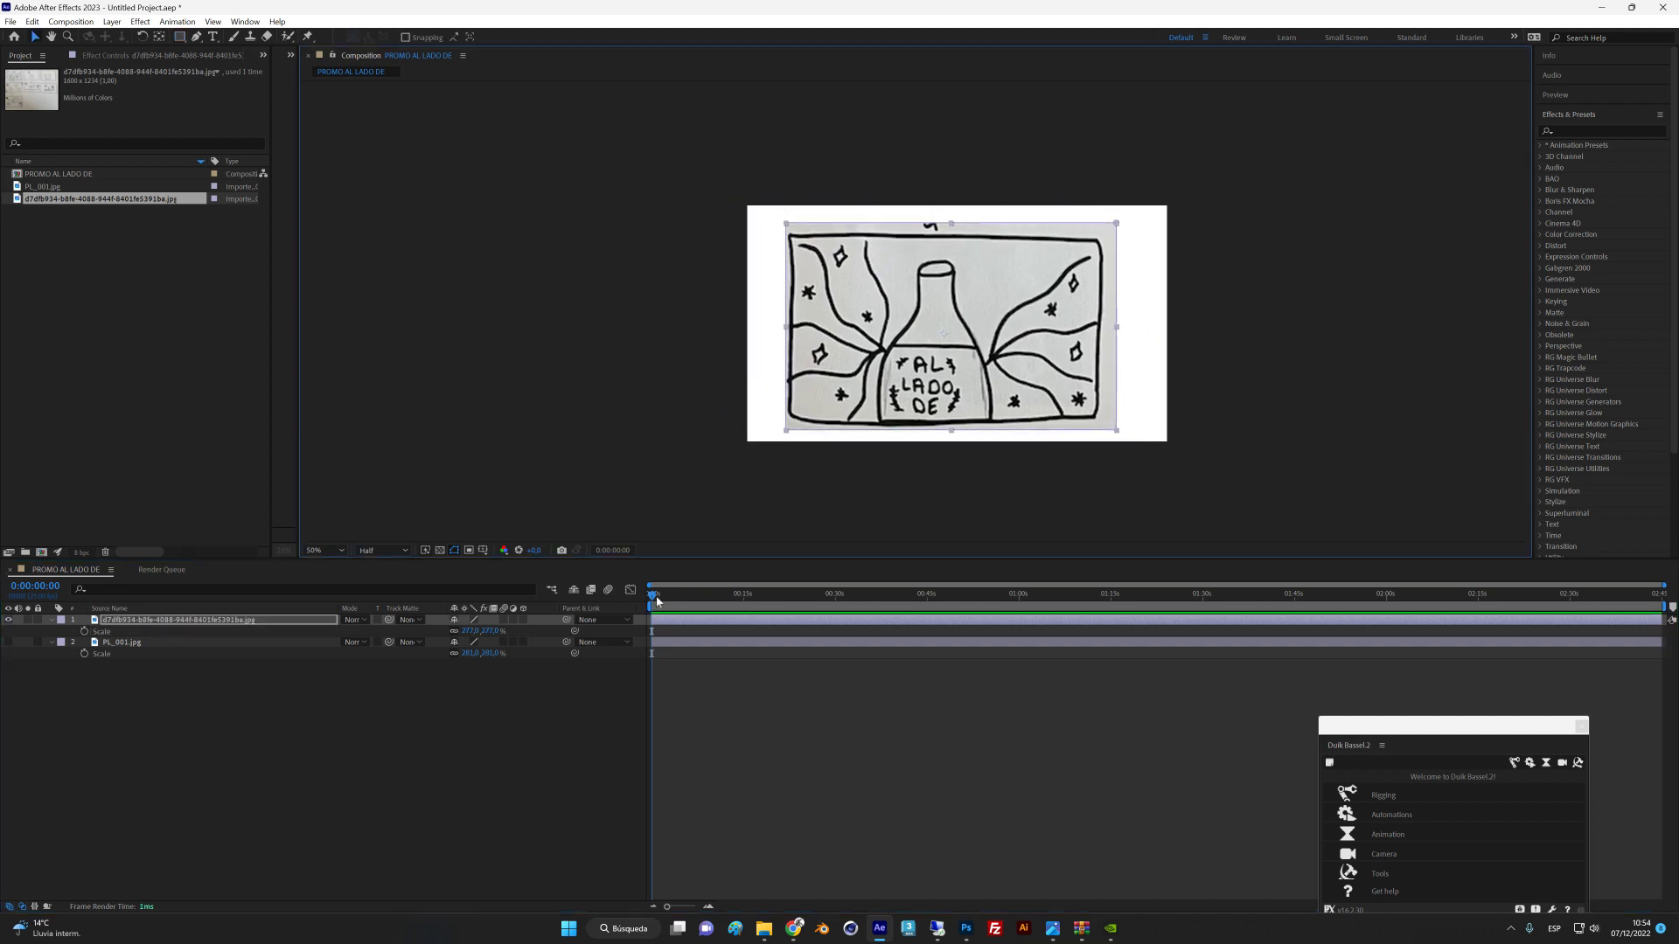
# Deselect the layer, set the composition's duration to 0:30 in its settings and play the timeline to check the length.
pyautogui.moveTo(655, 597)
pyautogui.mouseDown()
pyautogui.moveTo(720, 600)
pyautogui.moveTo(652, 600)
pyautogui.mouseUp()
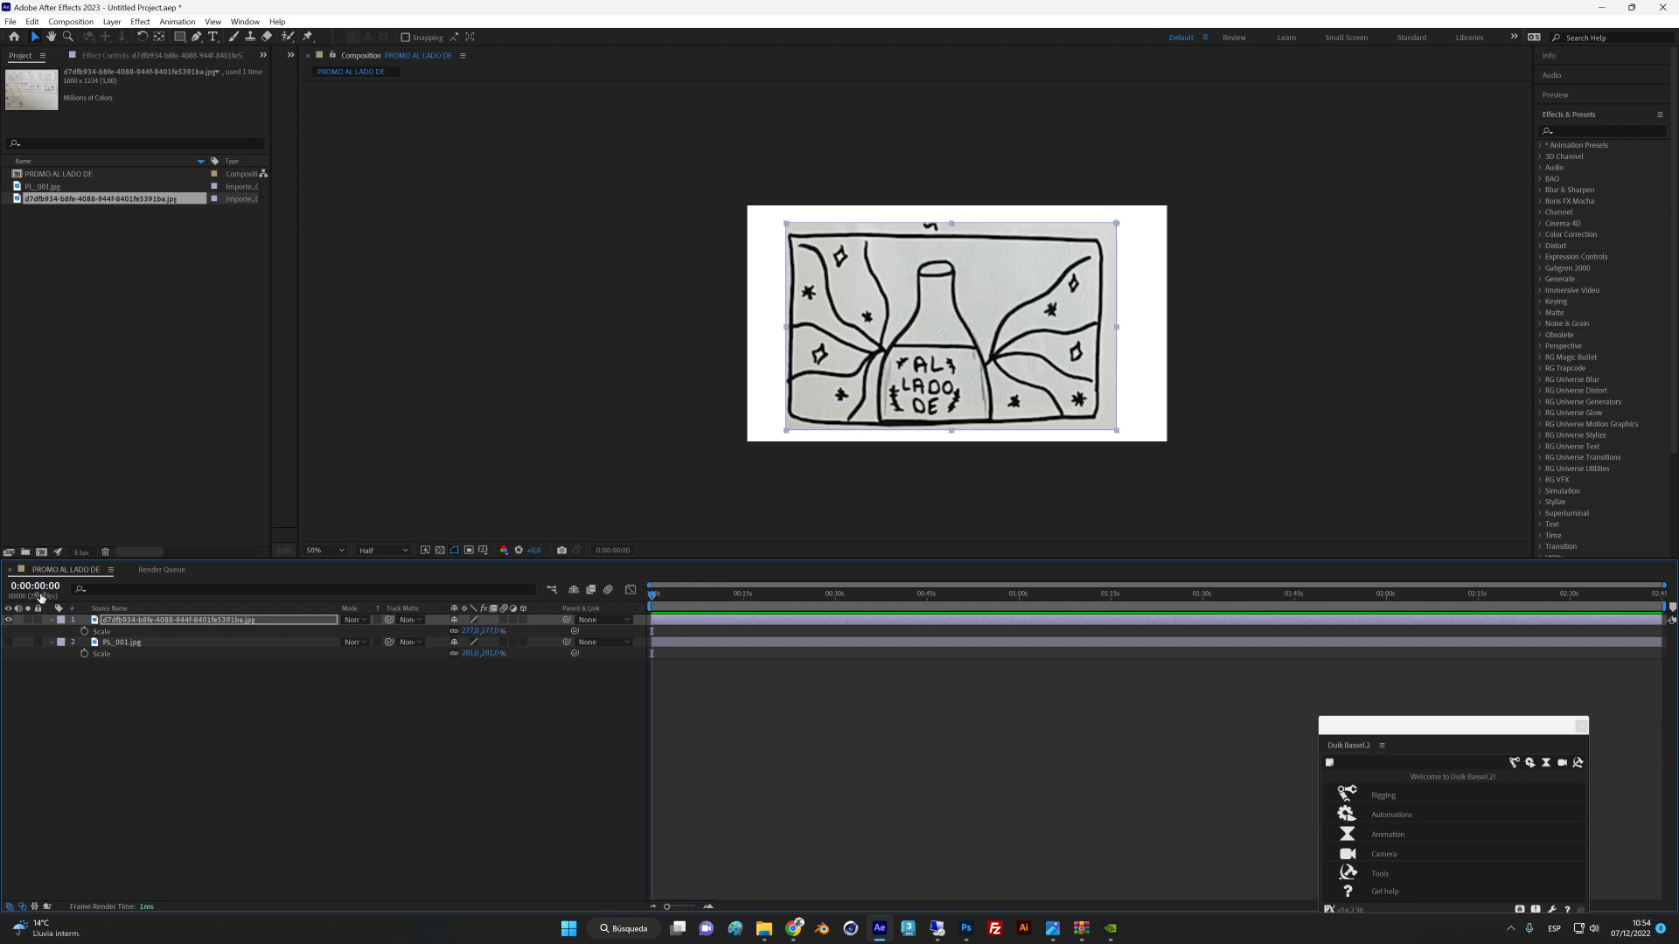
pyautogui.click(599, 715)
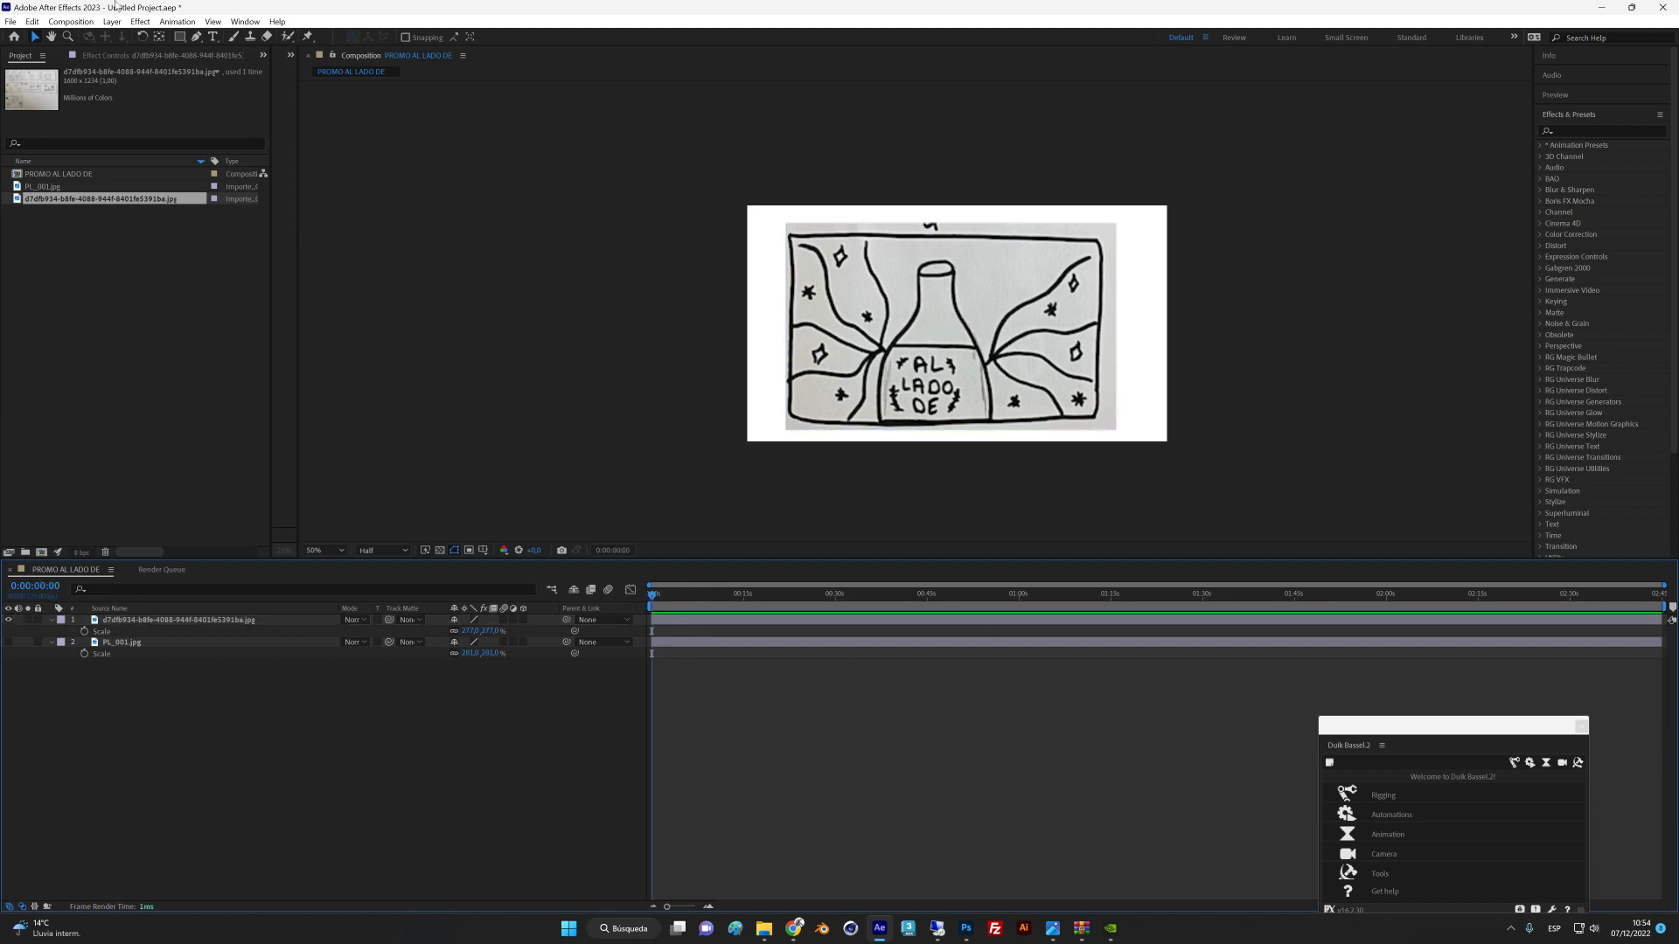
pyautogui.click(70, 23)
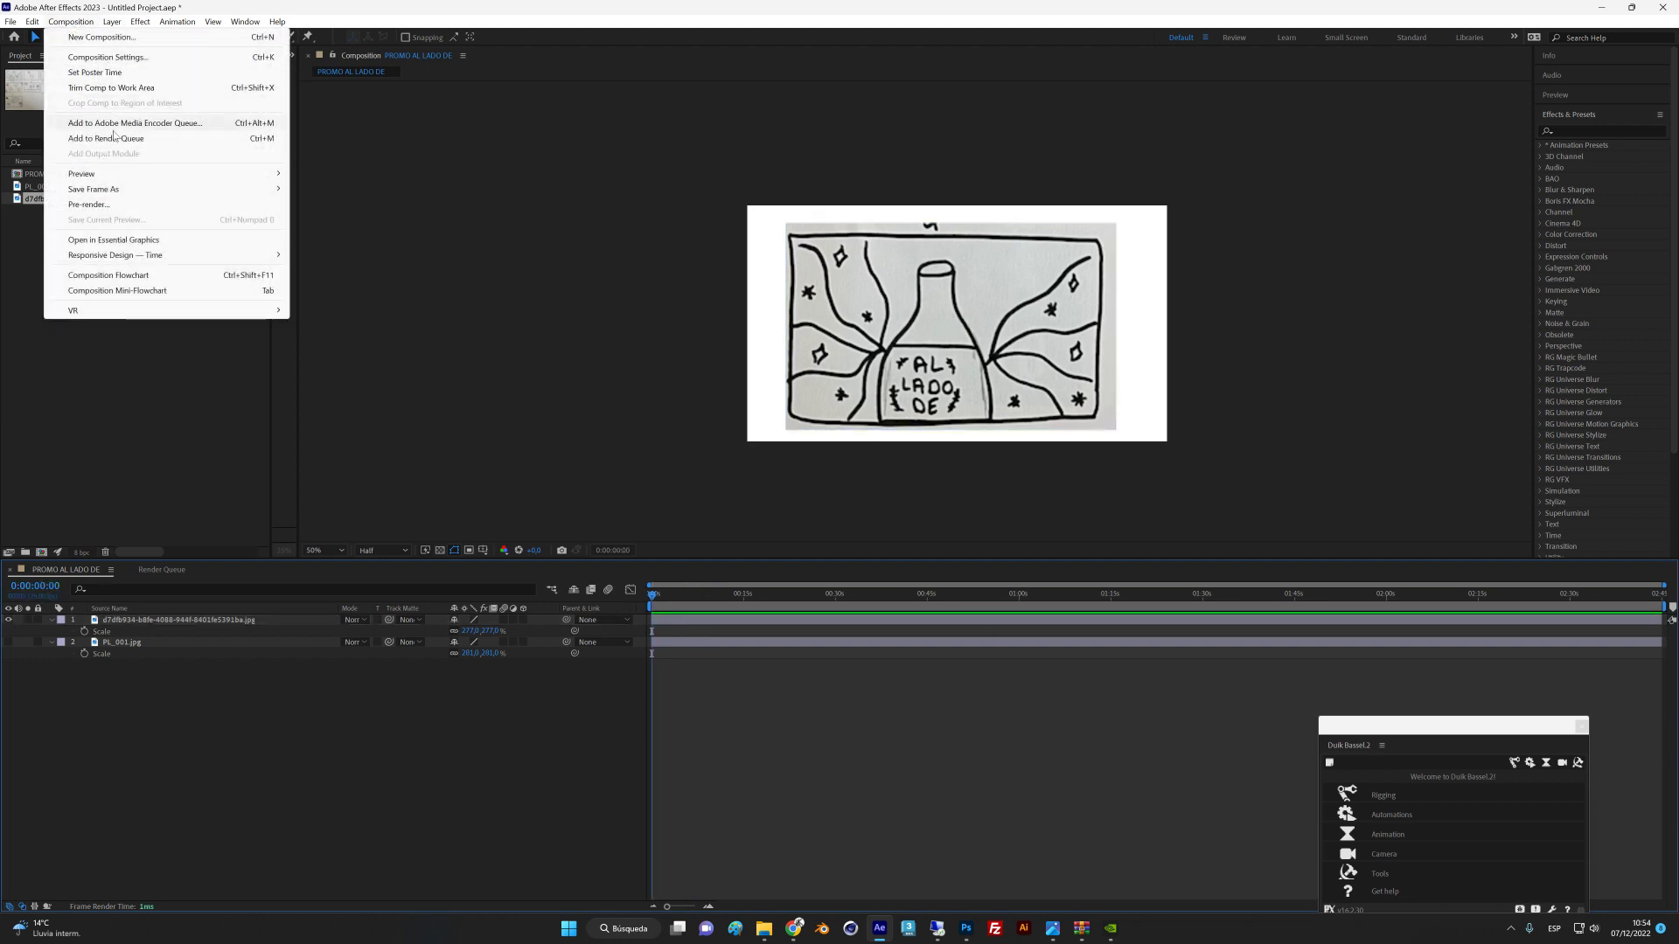
pyautogui.click(107, 58)
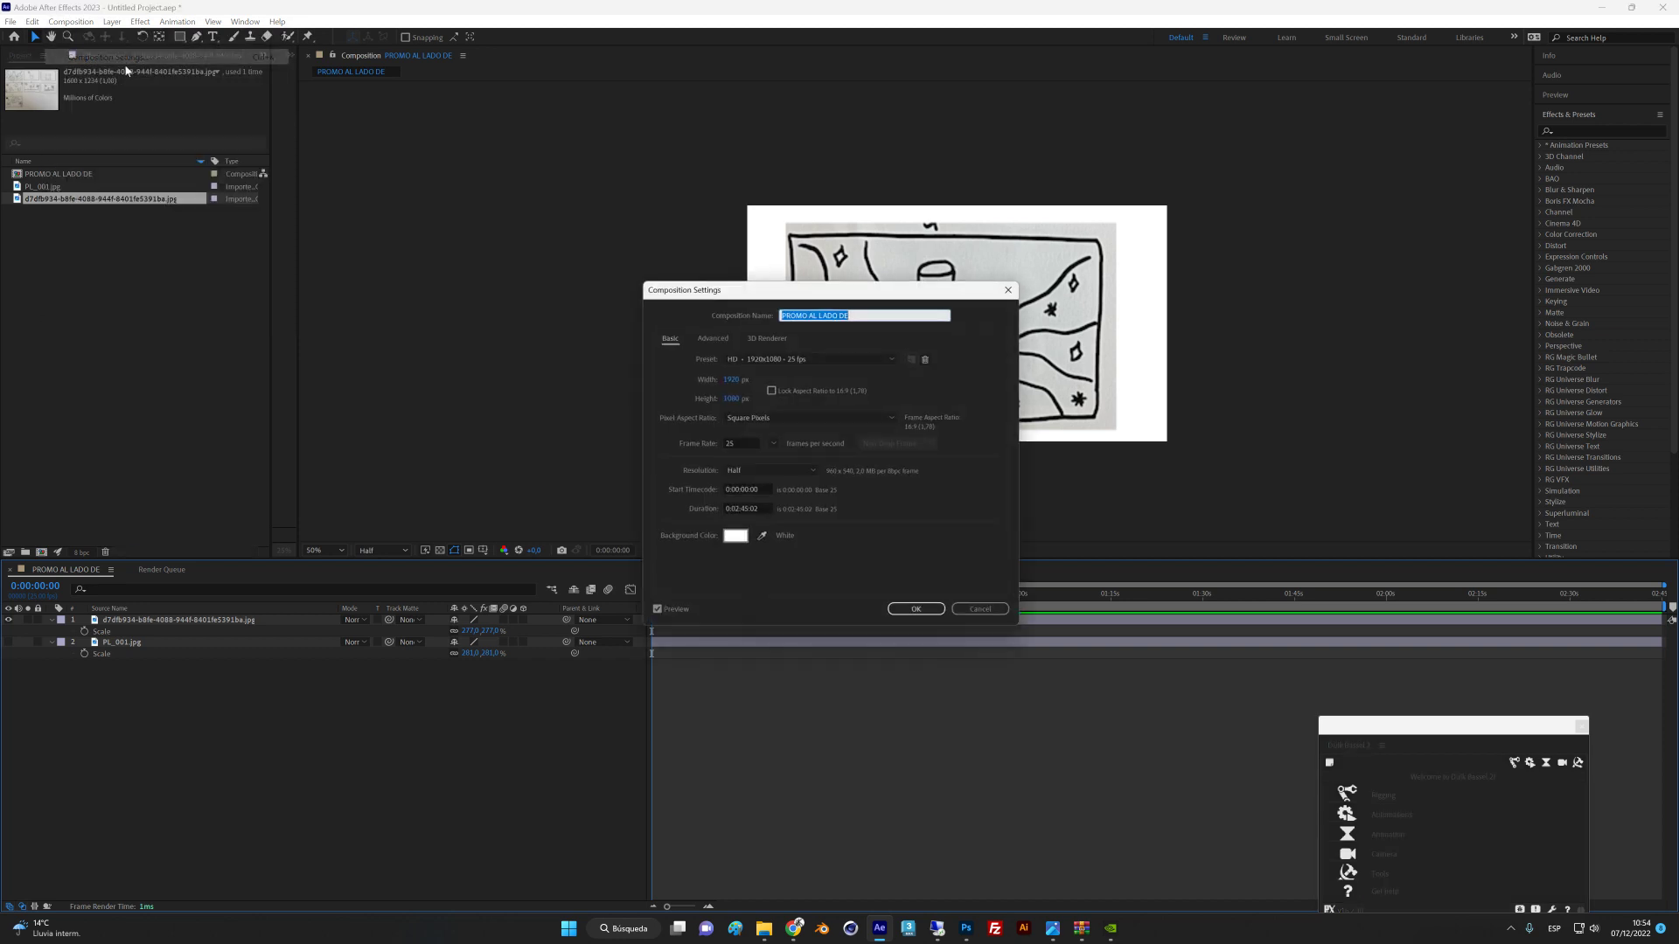
pyautogui.click(737, 512)
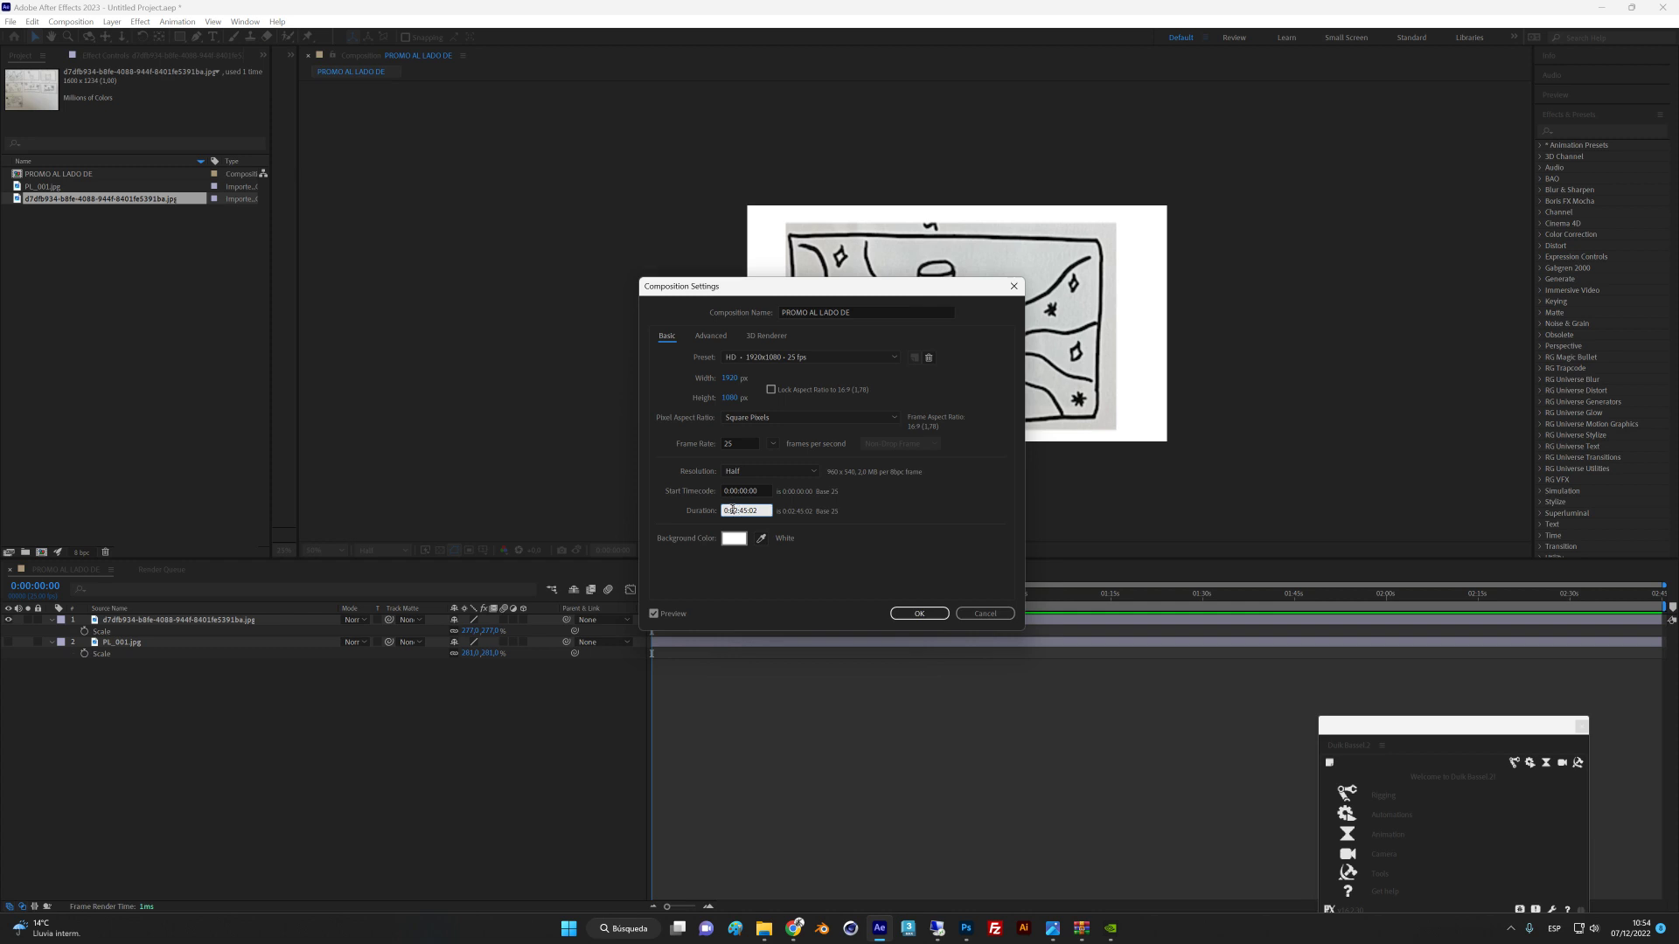
pyautogui.moveTo(737, 511); pyautogui.dragTo(851, 511)
pyautogui.write('0:30')
pyautogui.press('Return')
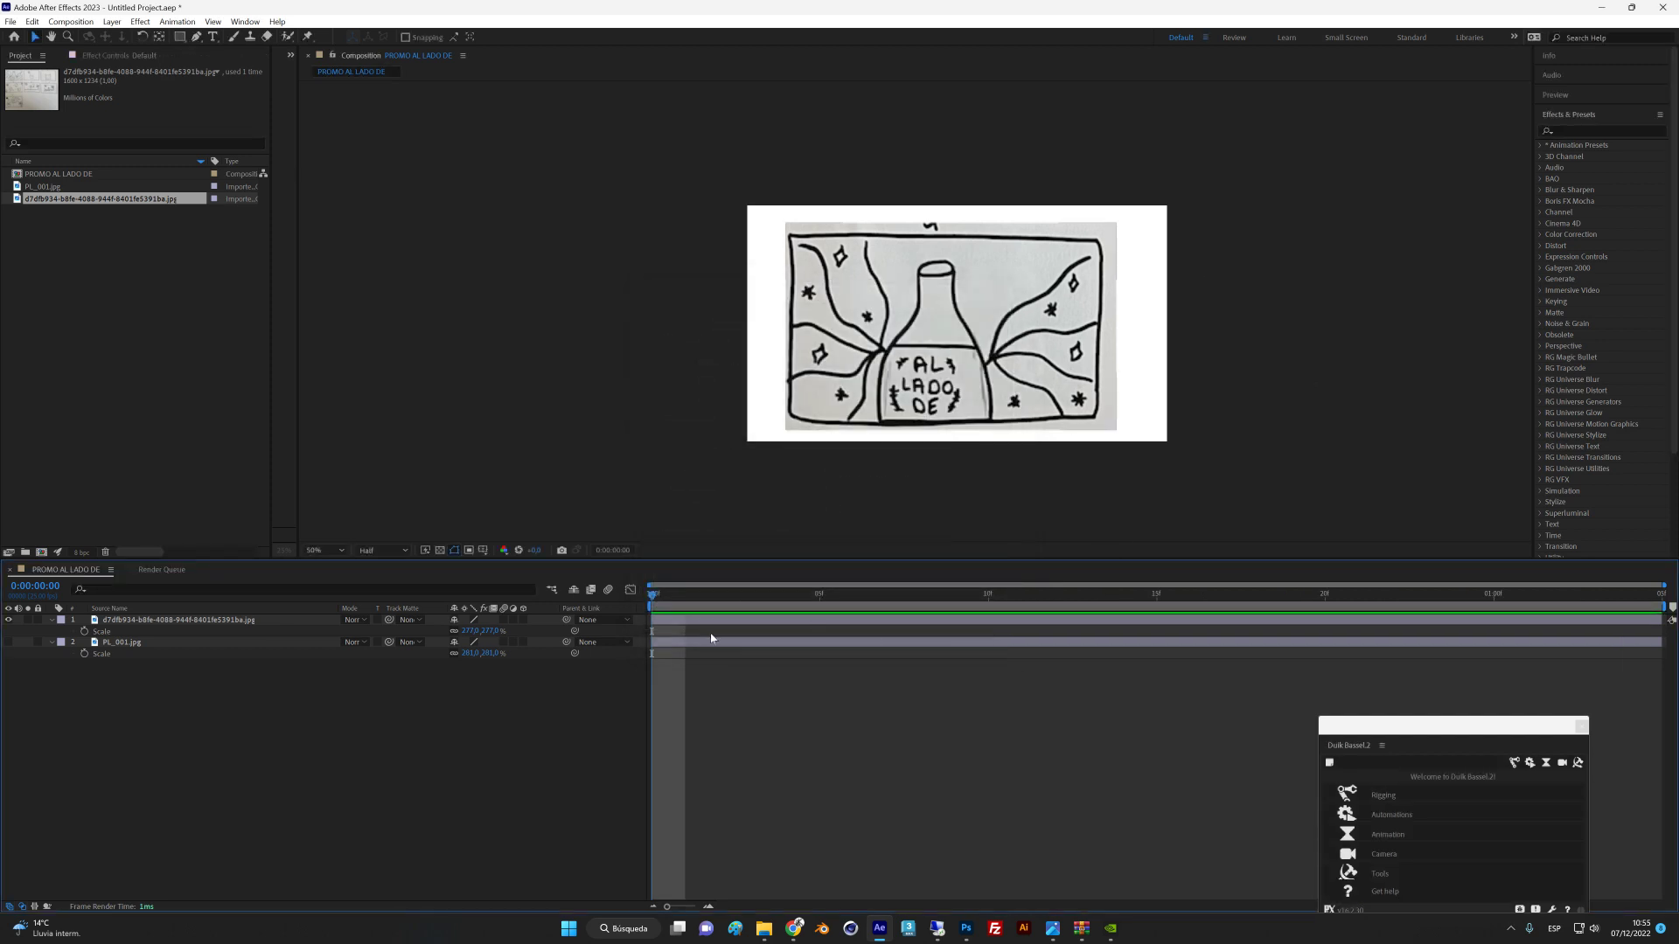
pyautogui.press('space')
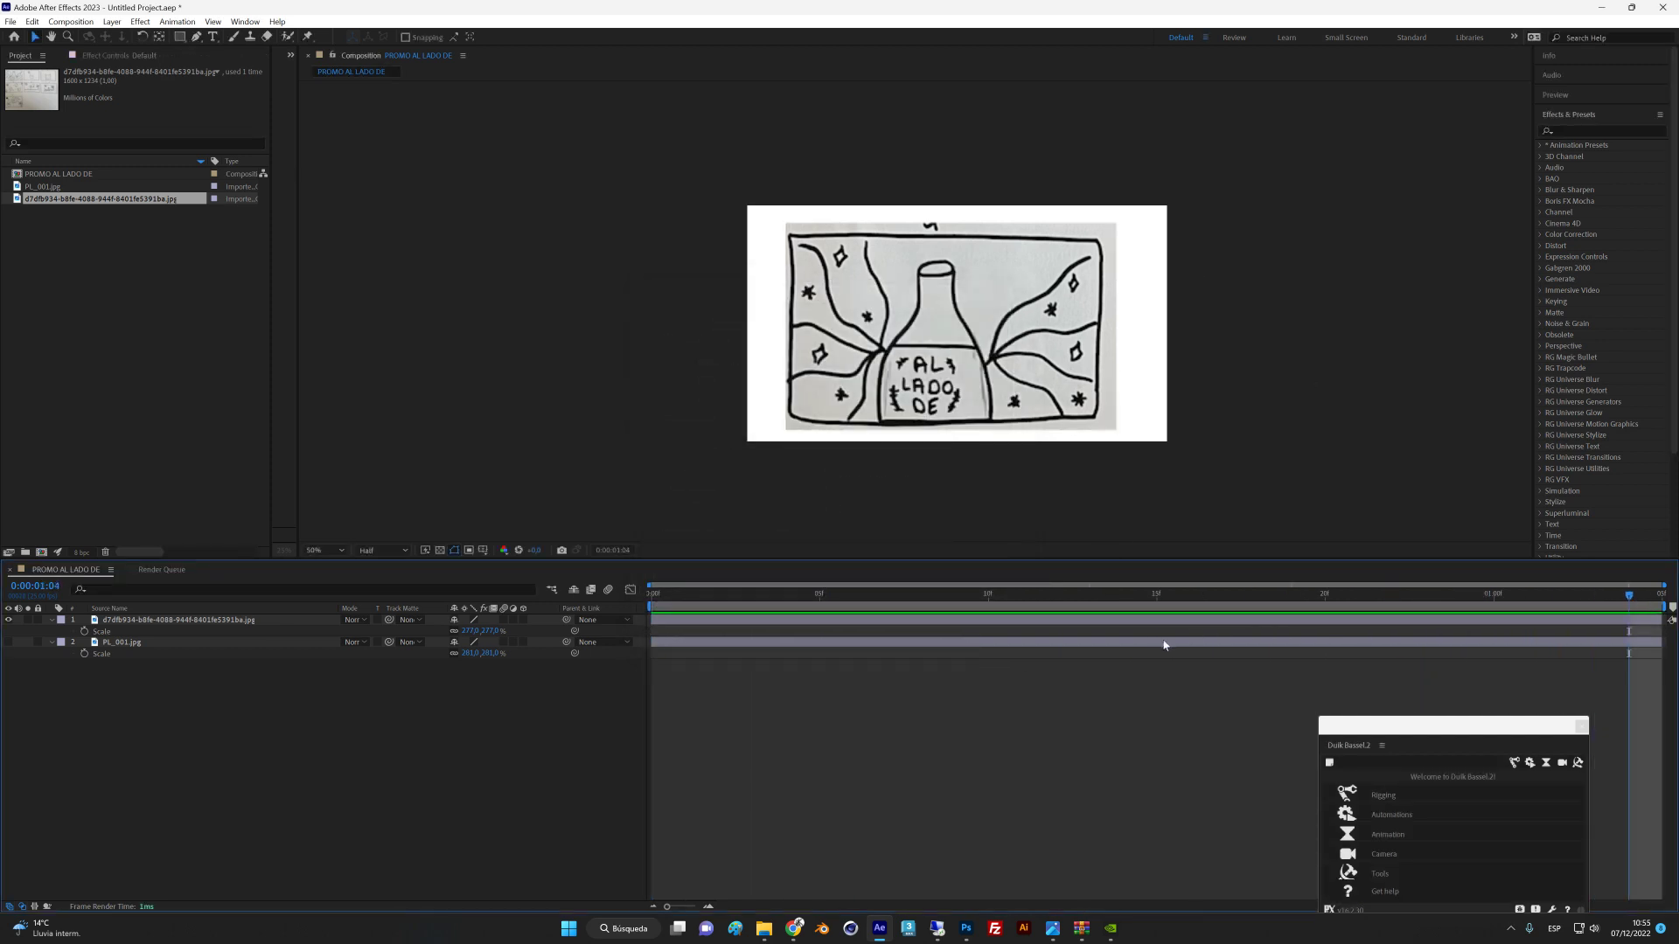
# Set the composition's duration to 0:00:30:05.
pyautogui.hotkey('ctrl', 'k')
pyautogui.click(742, 511)
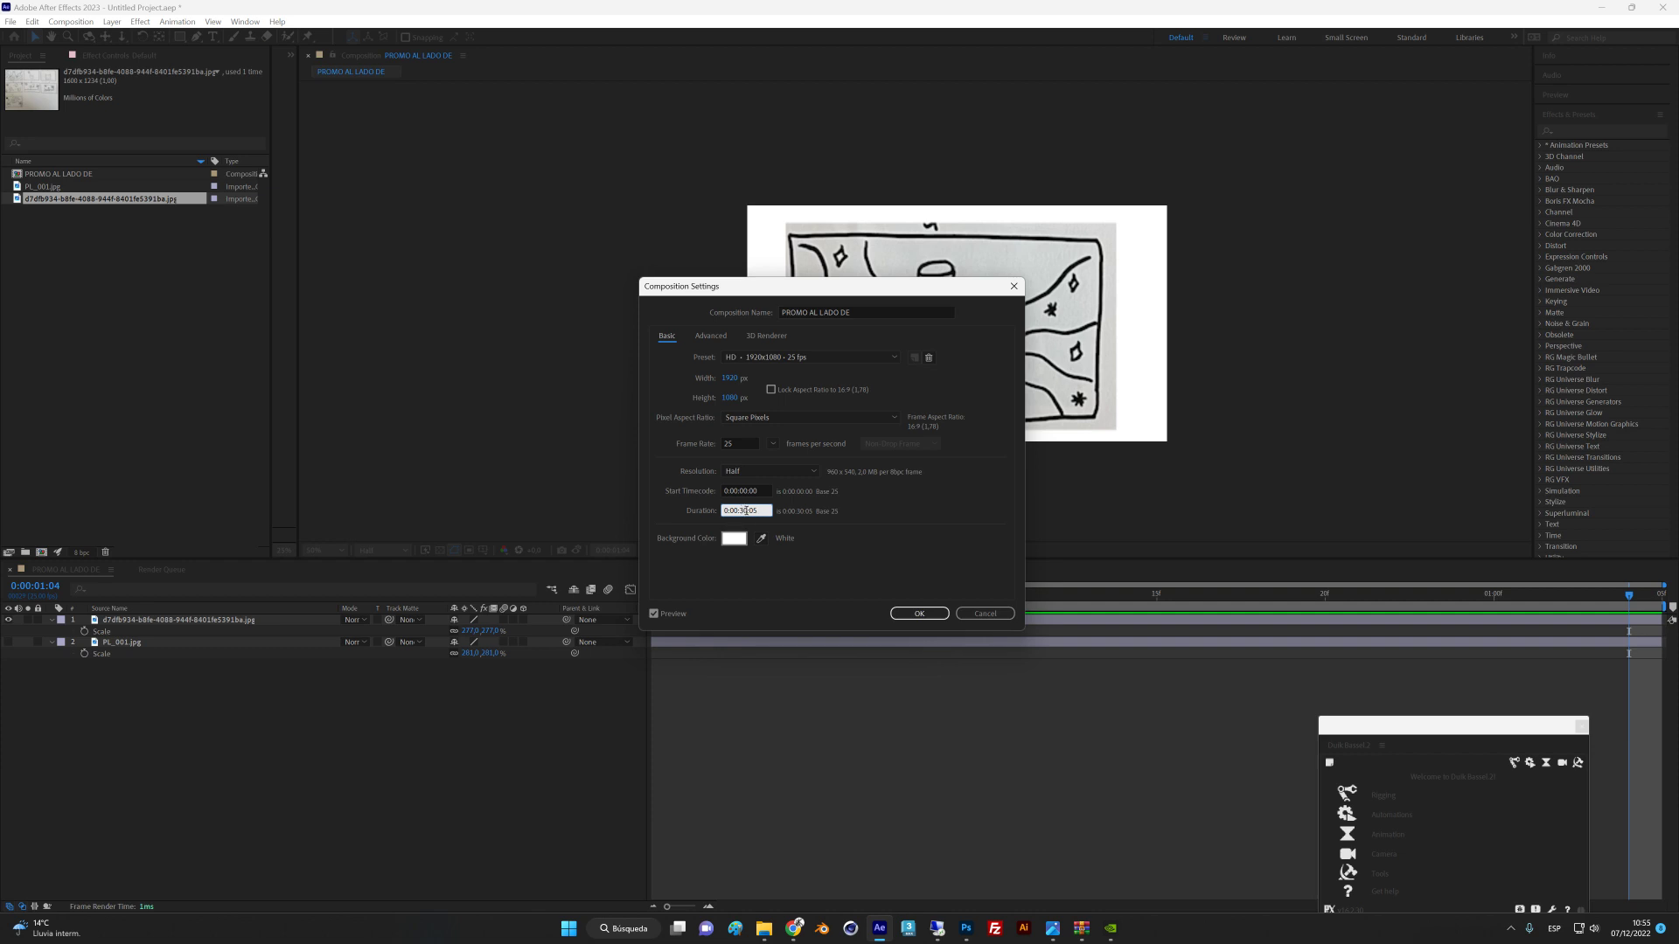
pyautogui.click(915, 612)
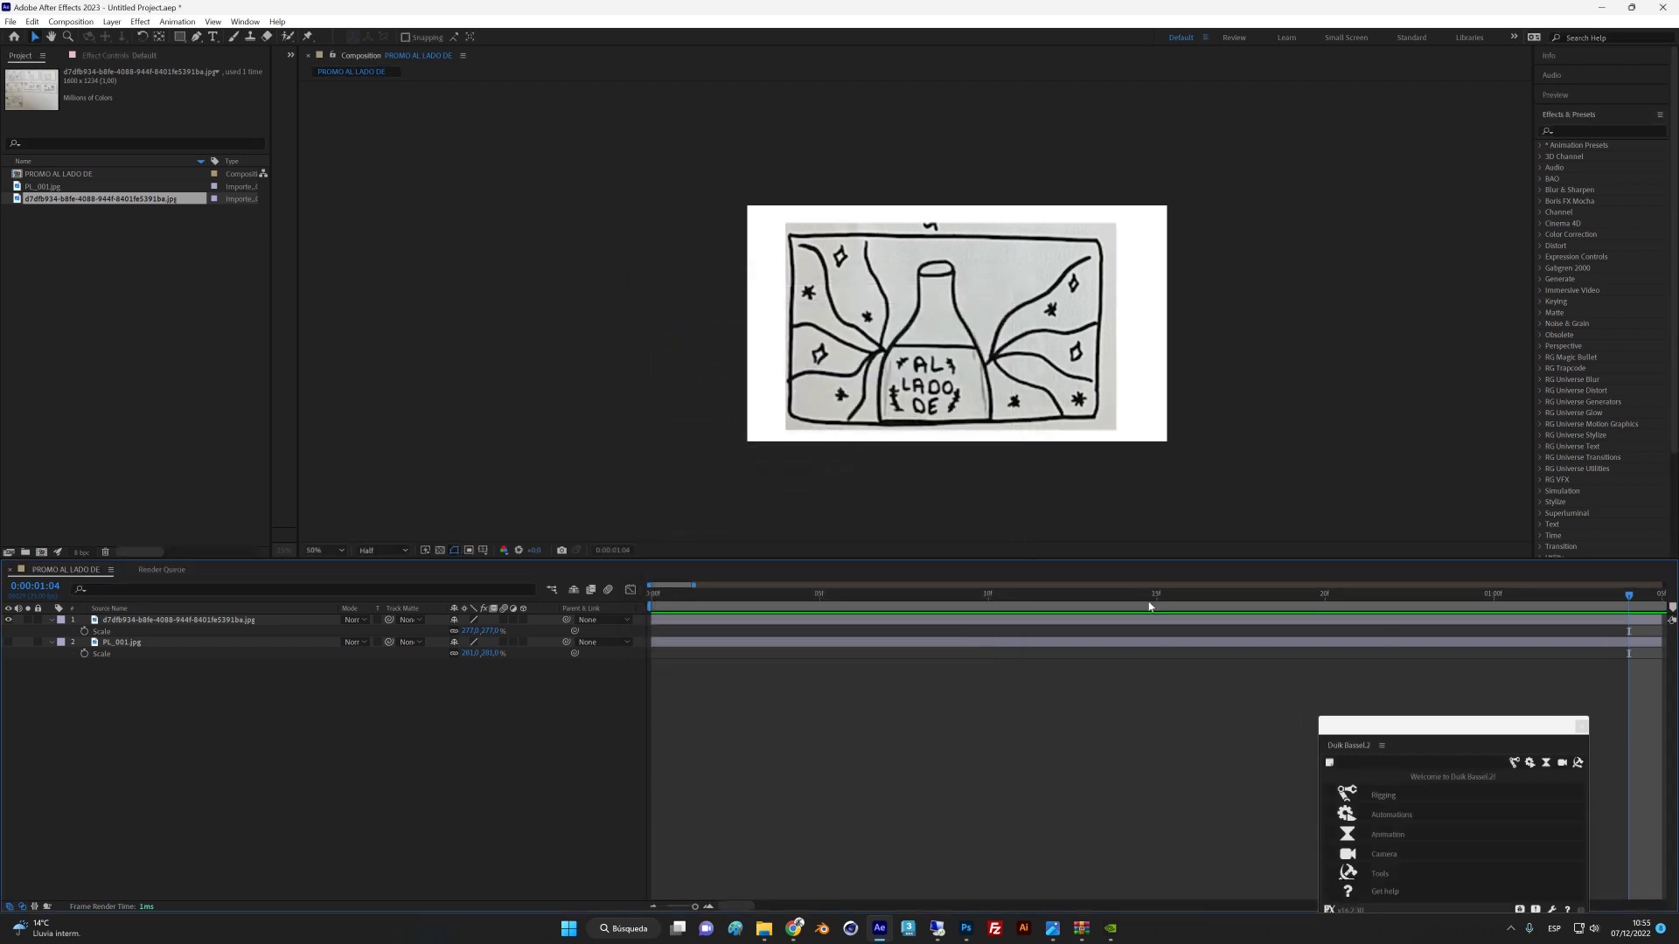
pyautogui.moveTo(694, 585); pyautogui.dragTo(1665, 586)
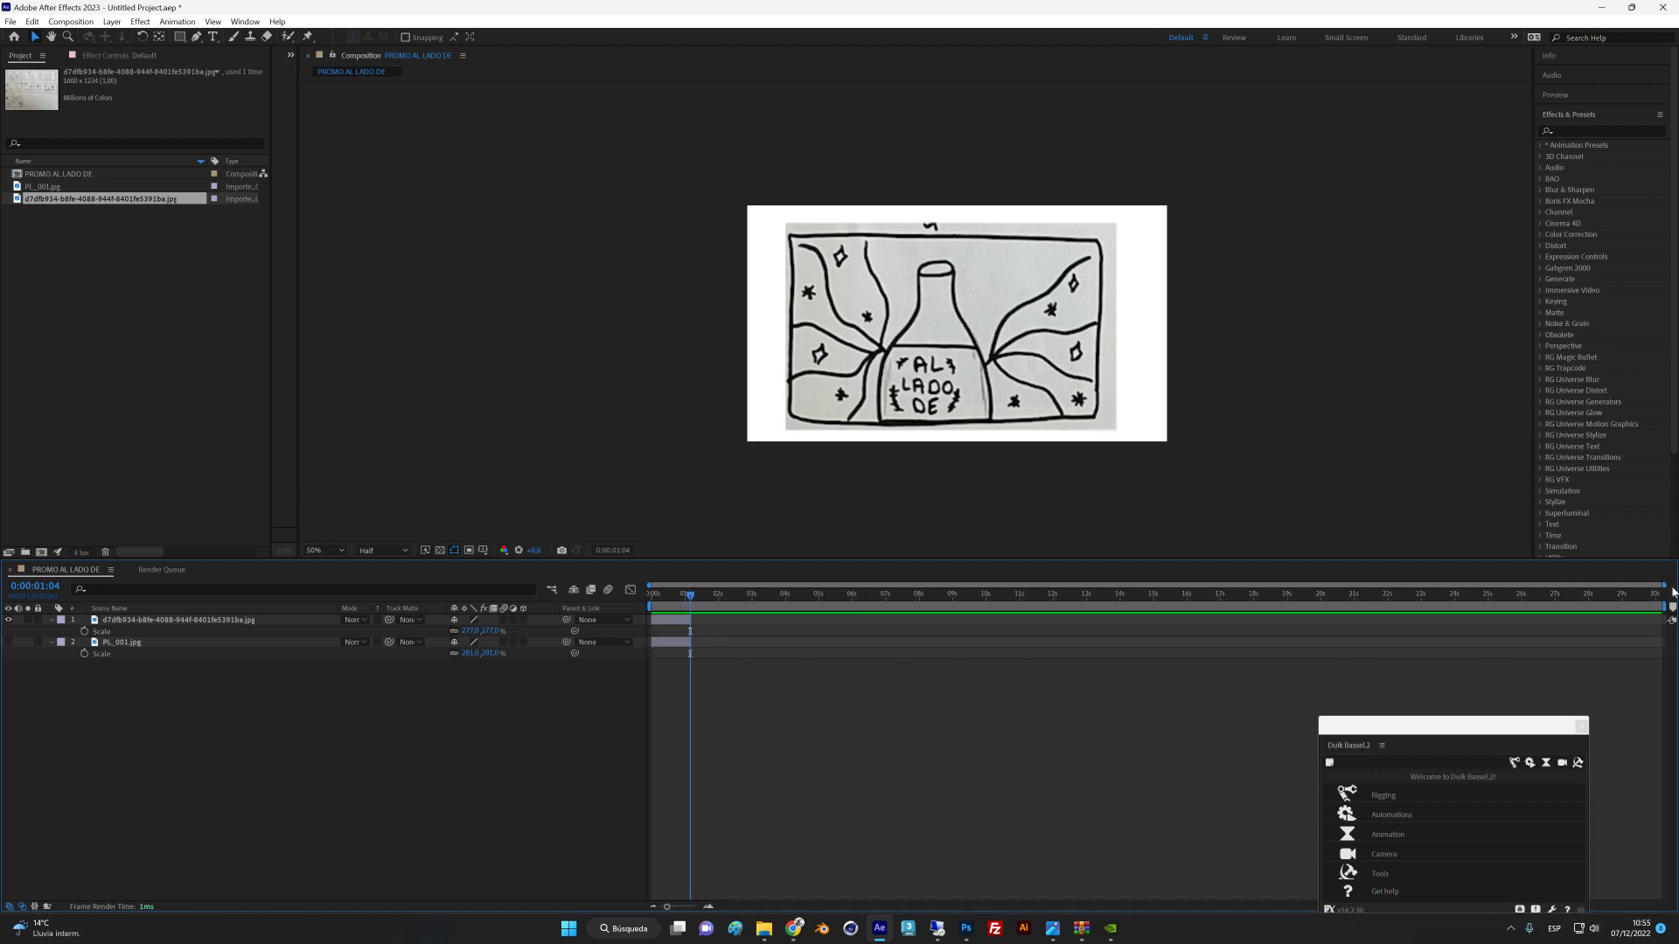
# Extend the masked storyboard layer so it ends at about 0:00:03:16, and place the current time at that point.
pyautogui.click(691, 620)
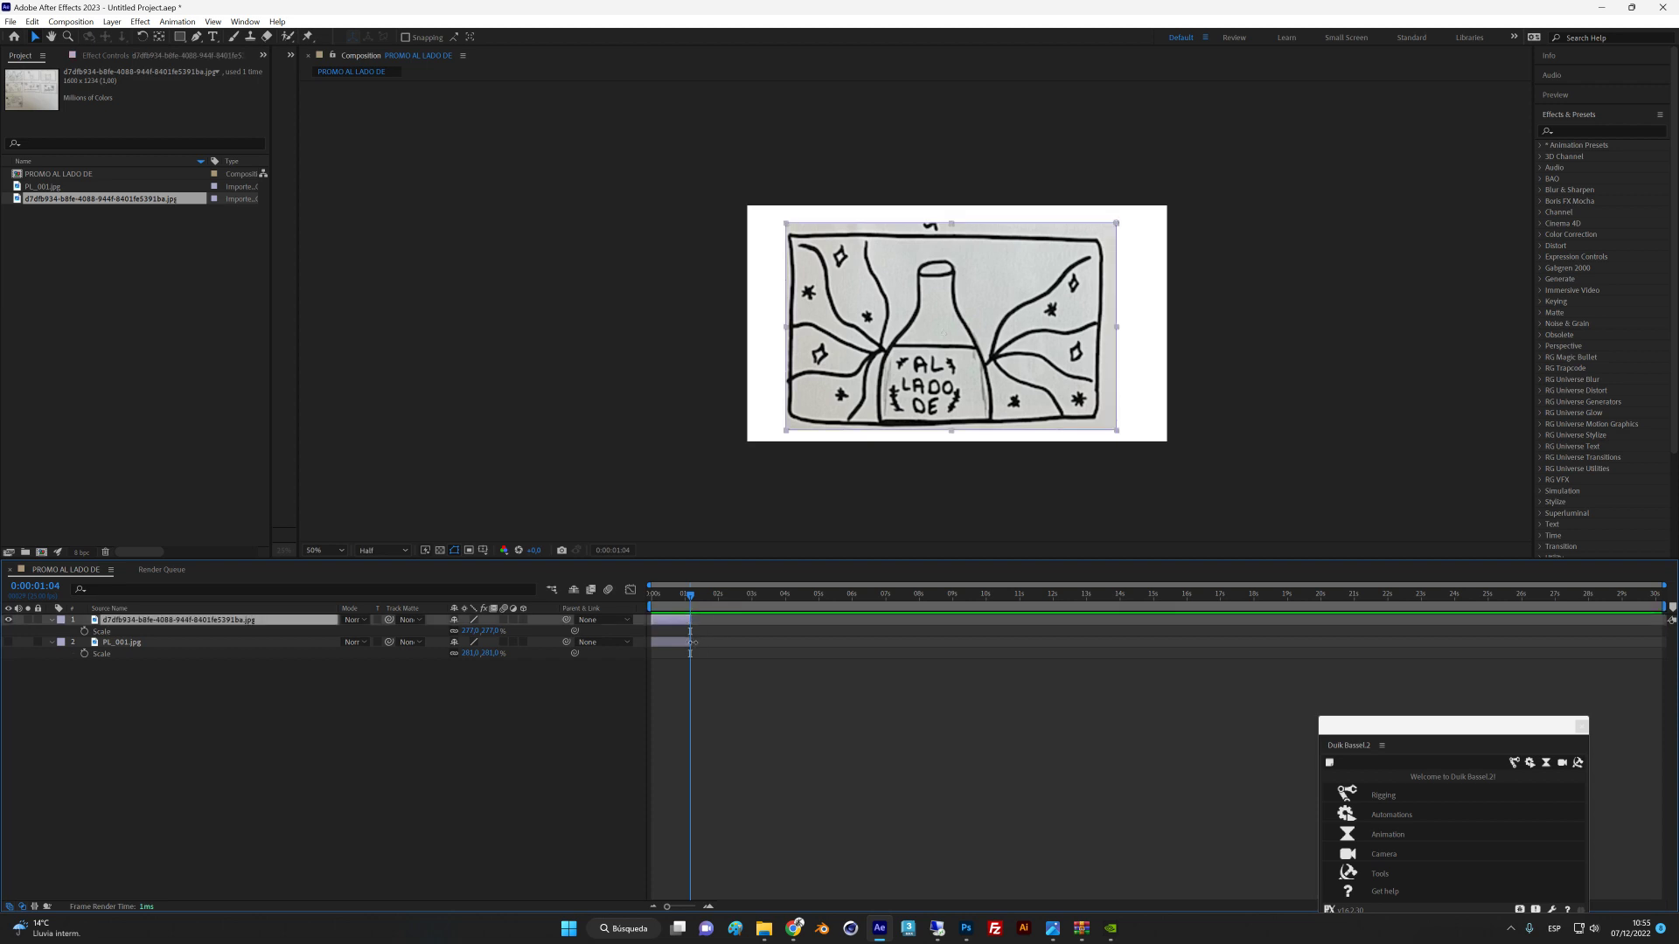
pyautogui.moveTo(702, 598)
pyautogui.mouseDown()
pyautogui.moveTo(1661, 598)
pyautogui.moveTo(704, 601)
pyautogui.moveTo(776, 620)
pyautogui.moveTo(651, 605)
pyautogui.moveTo(775, 605)
pyautogui.moveTo(770, 621)
pyautogui.moveTo(649, 586)
pyautogui.mouseUp()
pyautogui.click(709, 906)
pyautogui.click(709, 907)
pyautogui.moveTo(1014, 599)
pyautogui.mouseDown()
pyautogui.moveTo(998, 600)
pyautogui.moveTo(1009, 620)
pyautogui.moveTo(1005, 600)
pyautogui.mouseUp()
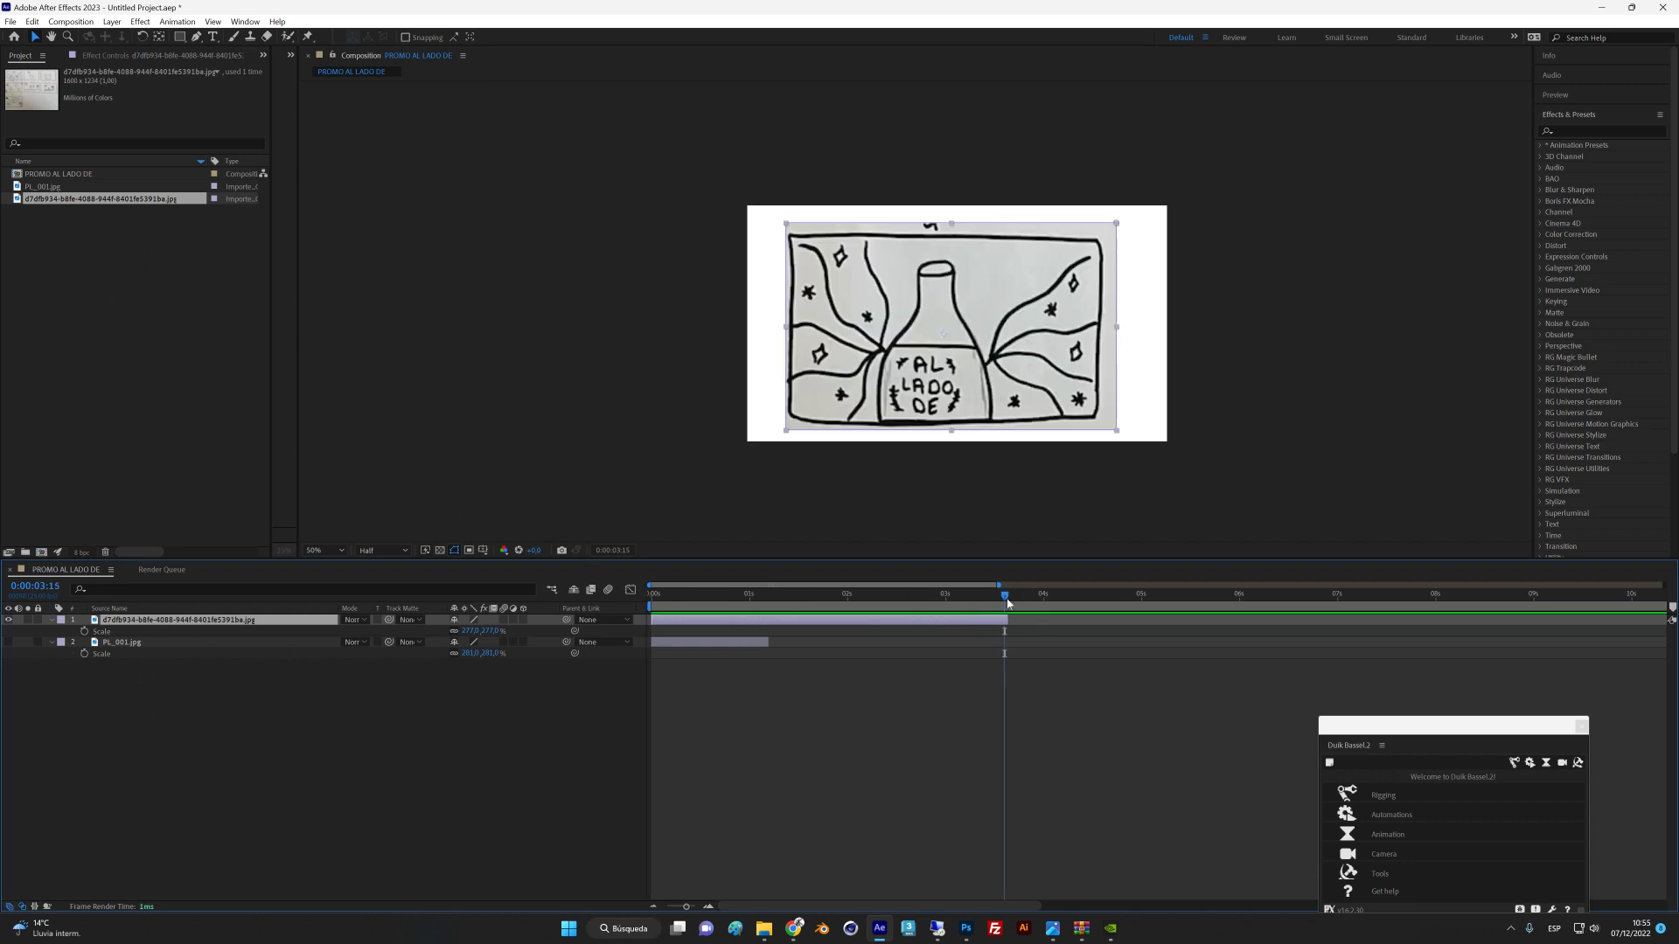
pyautogui.moveTo(1009, 602); pyautogui.dragTo(1011, 604)
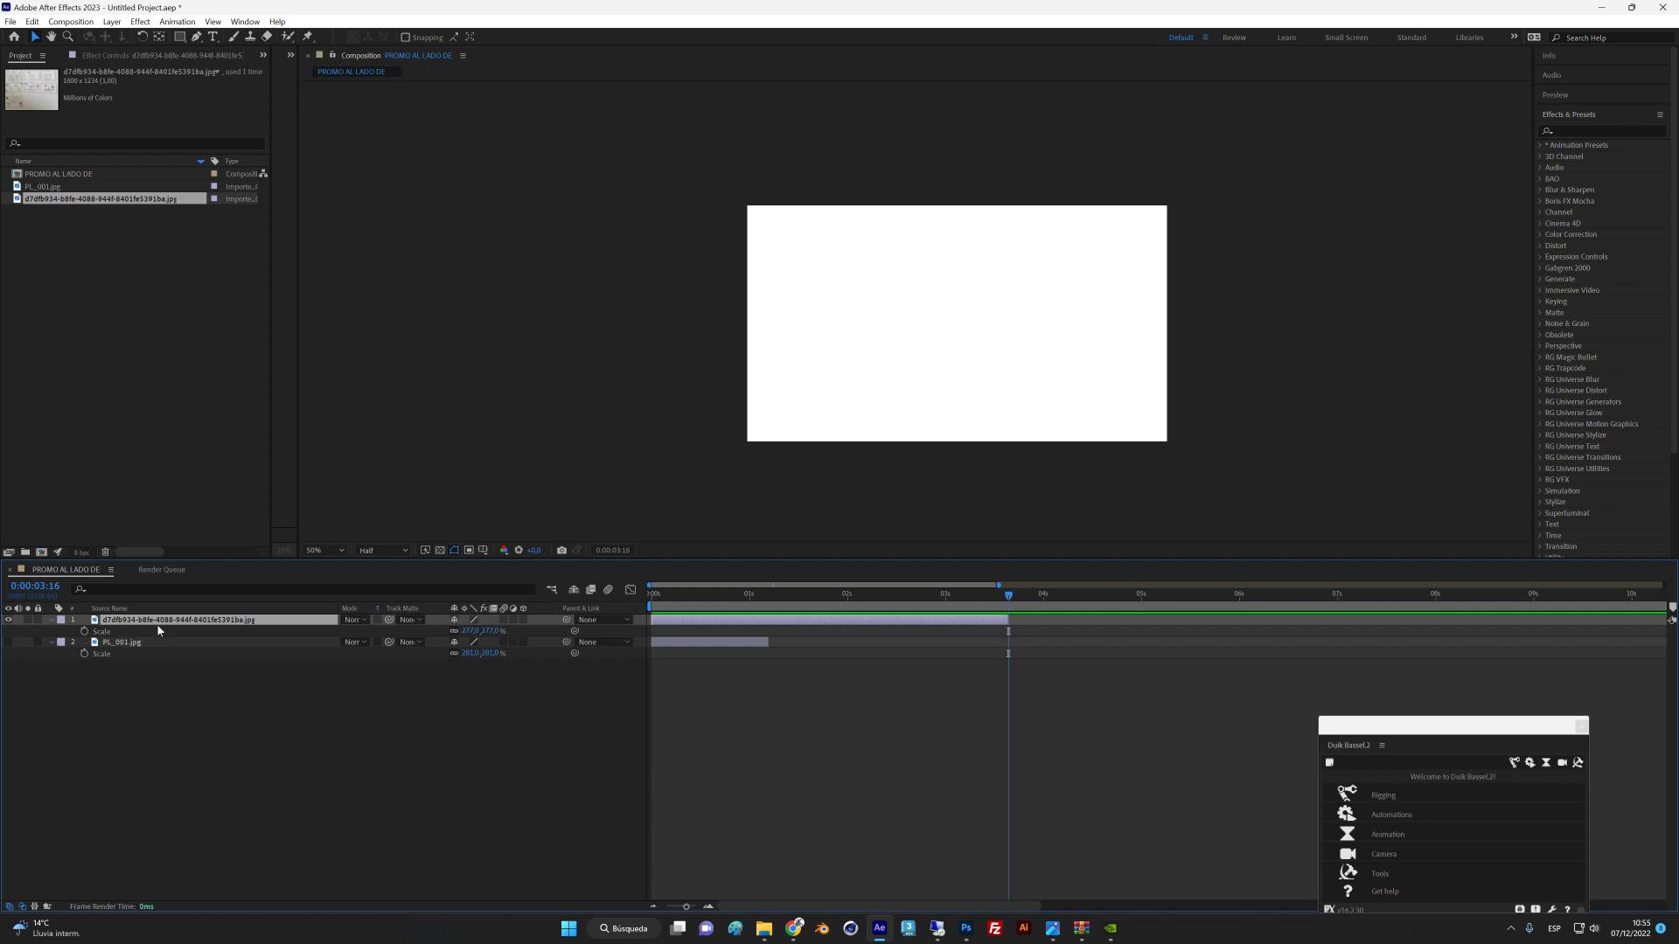
# Rename the masked storyboard layer as PL_001.
pyautogui.press('Return')
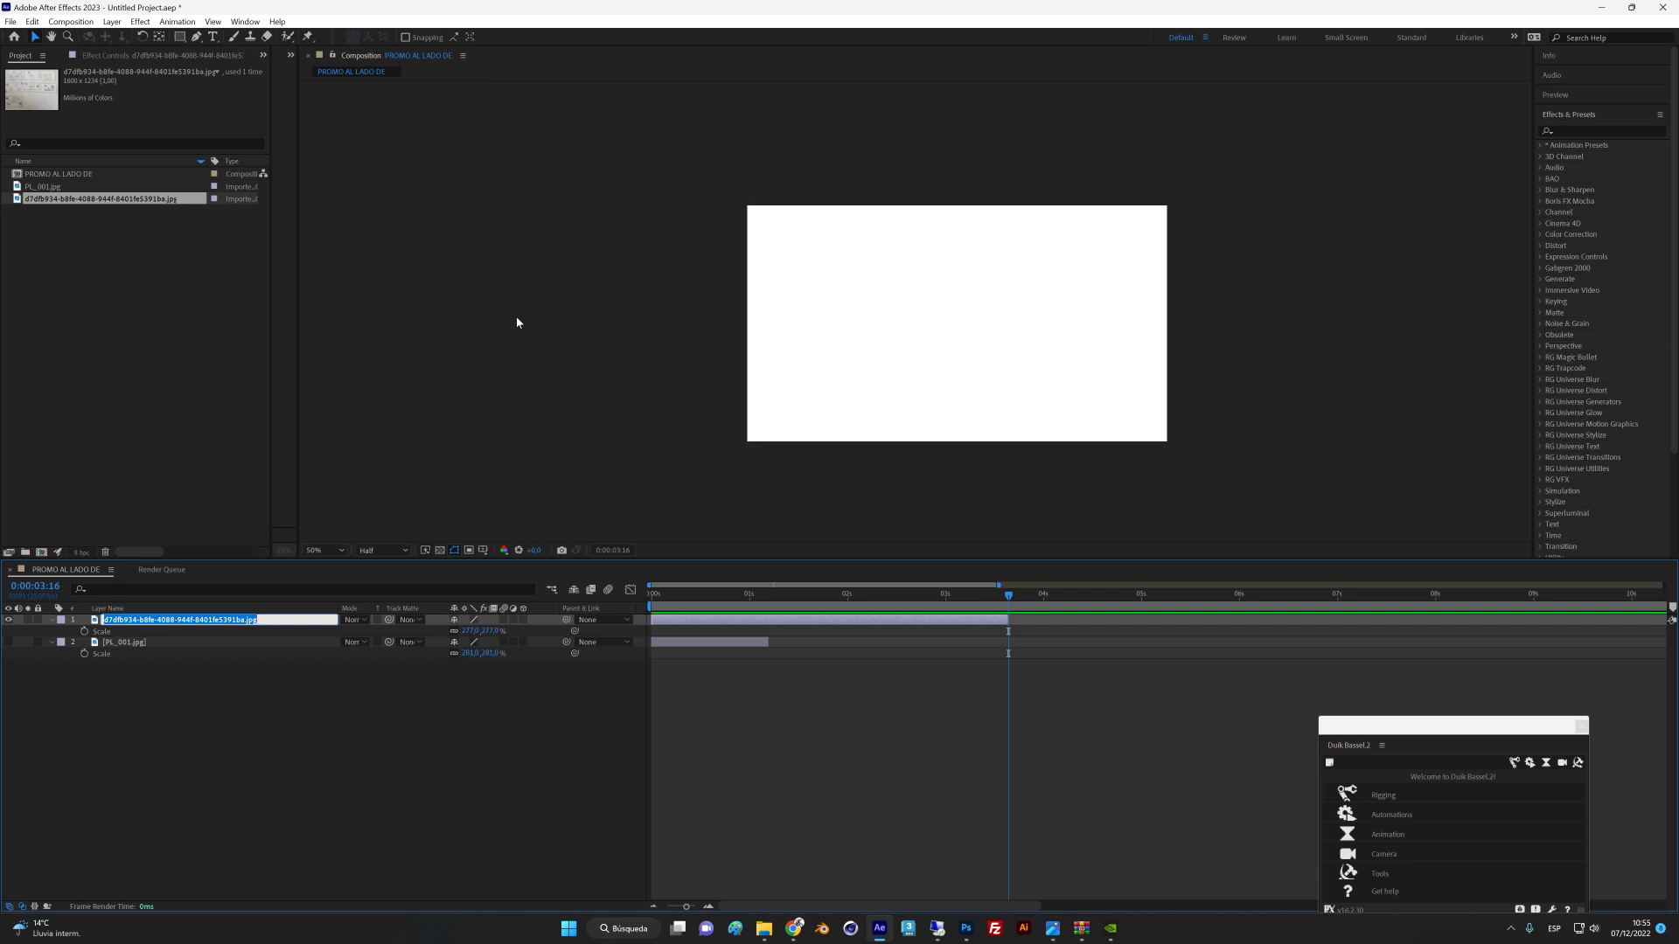
pyautogui.write('pl')
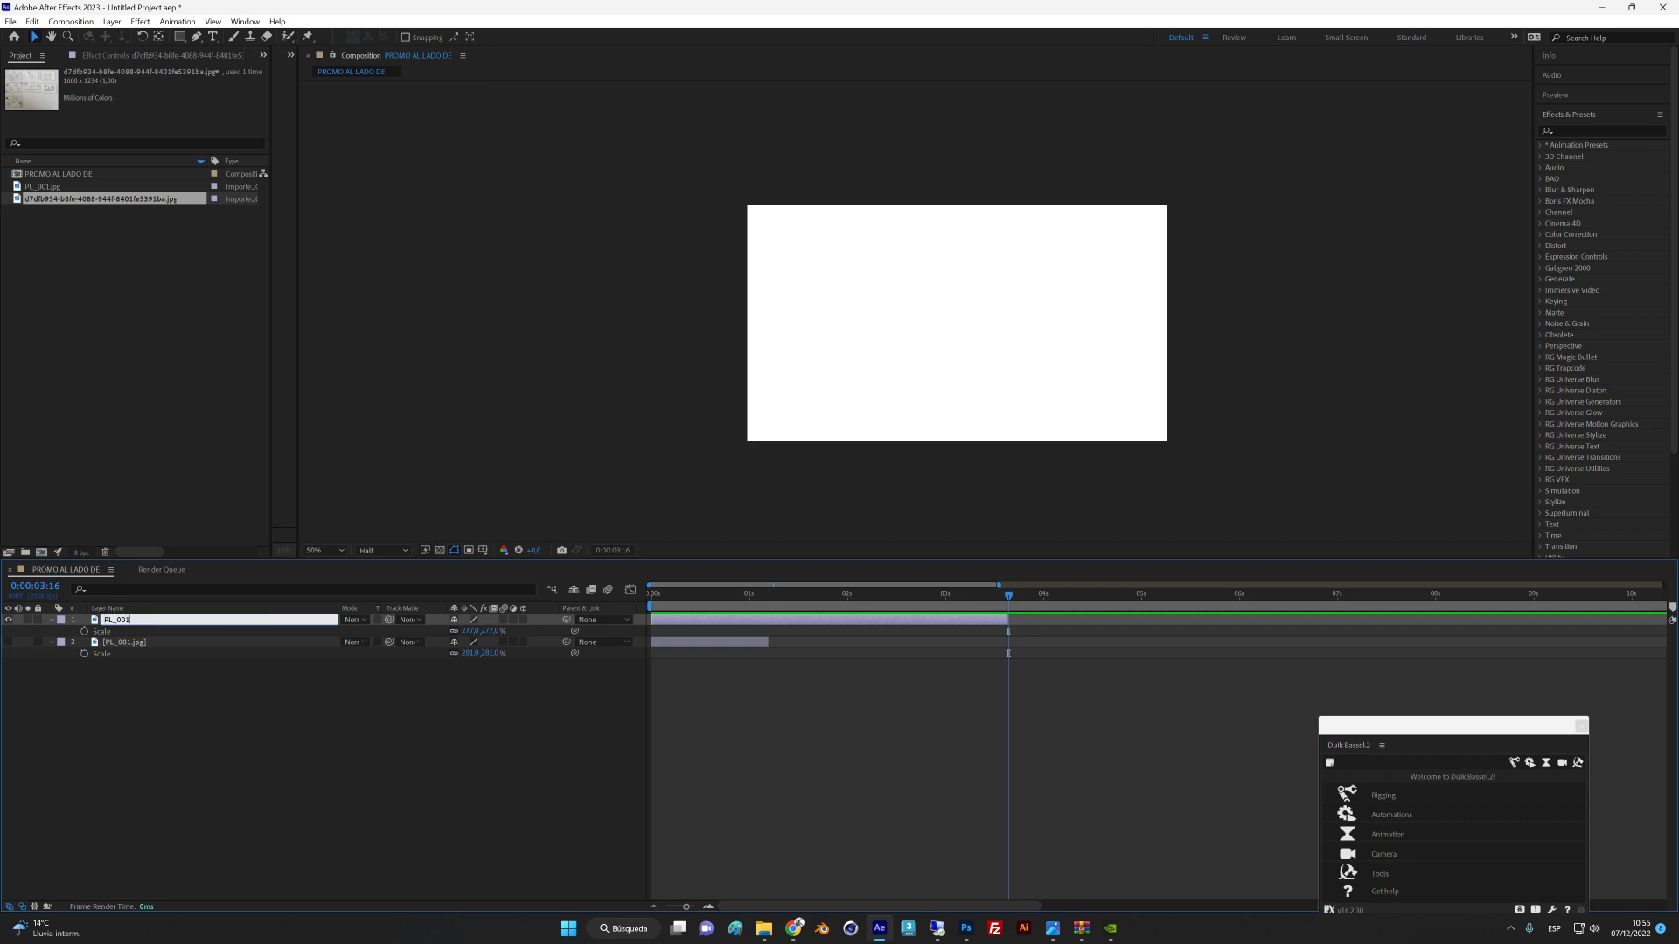
pyautogui.press('Return')
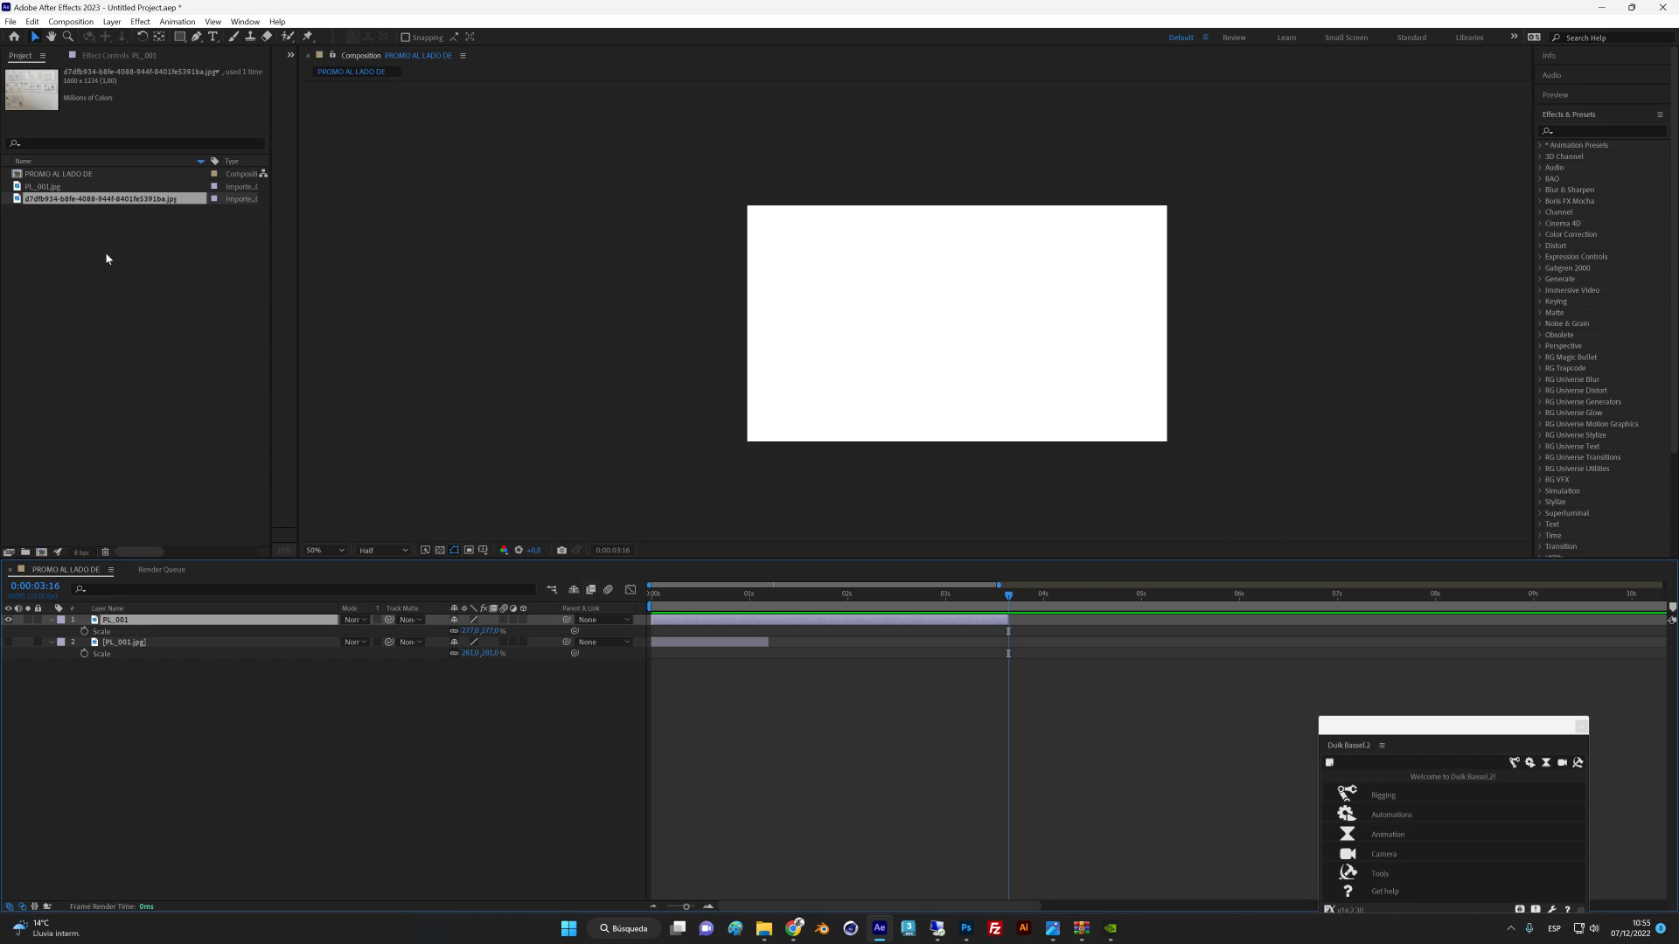
# Duplicate the PL_001 layer, start the copy at 0:00:03:16 right after the original, and set the current time to 0:00:03:17.
pyautogui.click(32, 21)
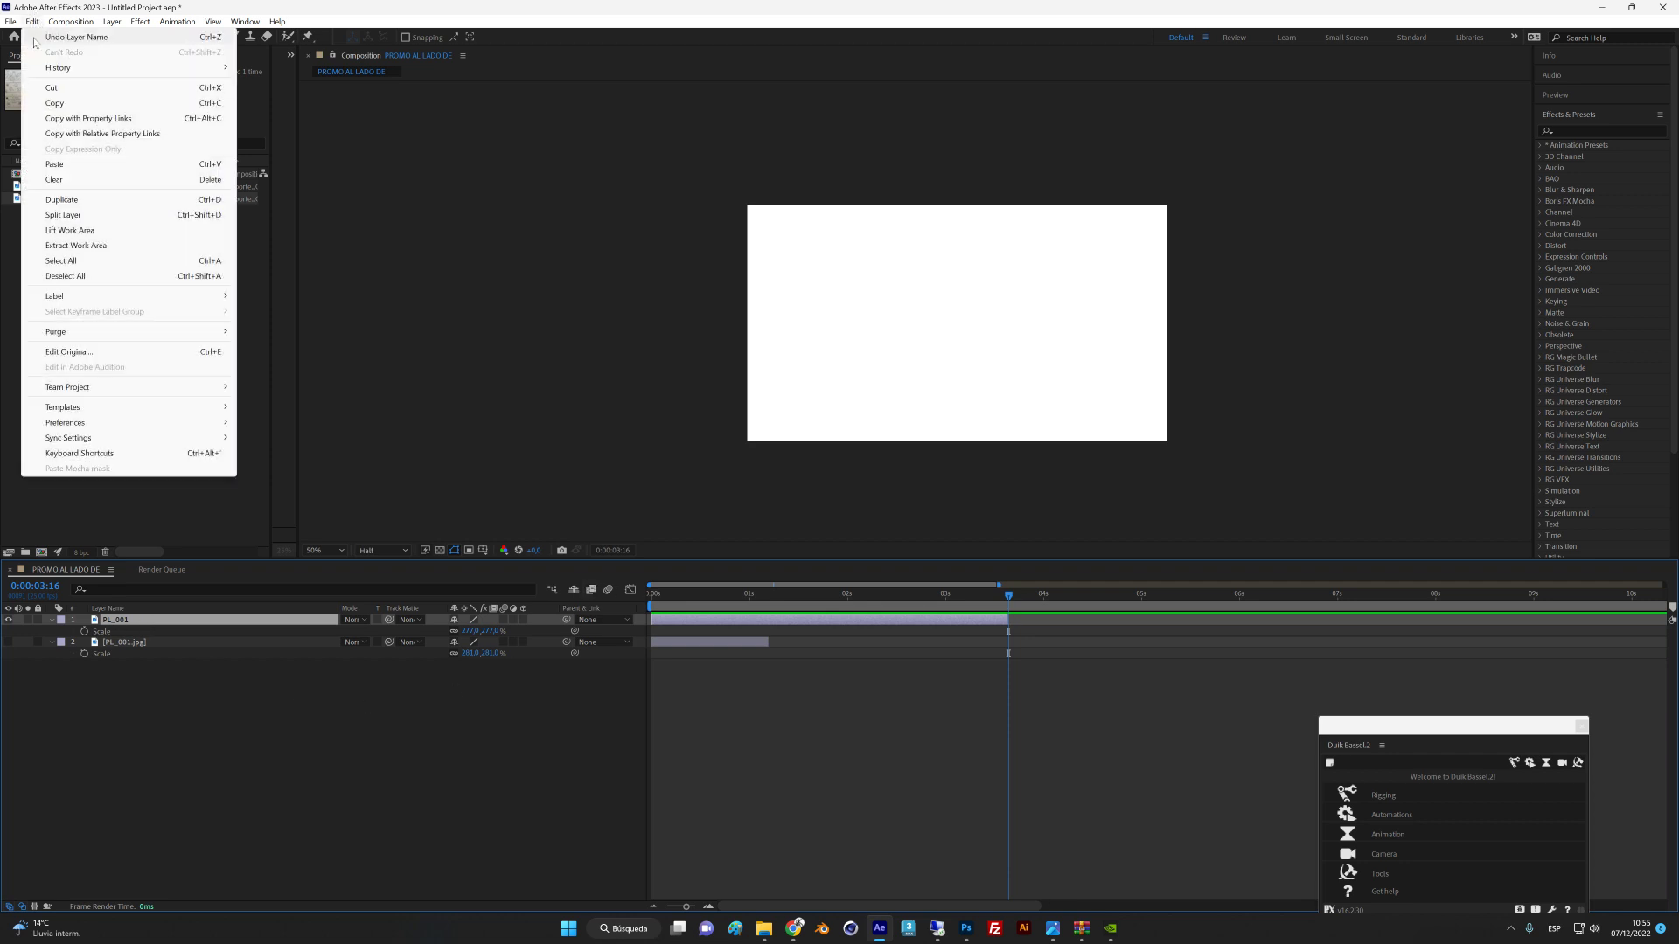
pyautogui.click(77, 200)
pyautogui.moveTo(747, 620); pyautogui.dragTo(1100, 645)
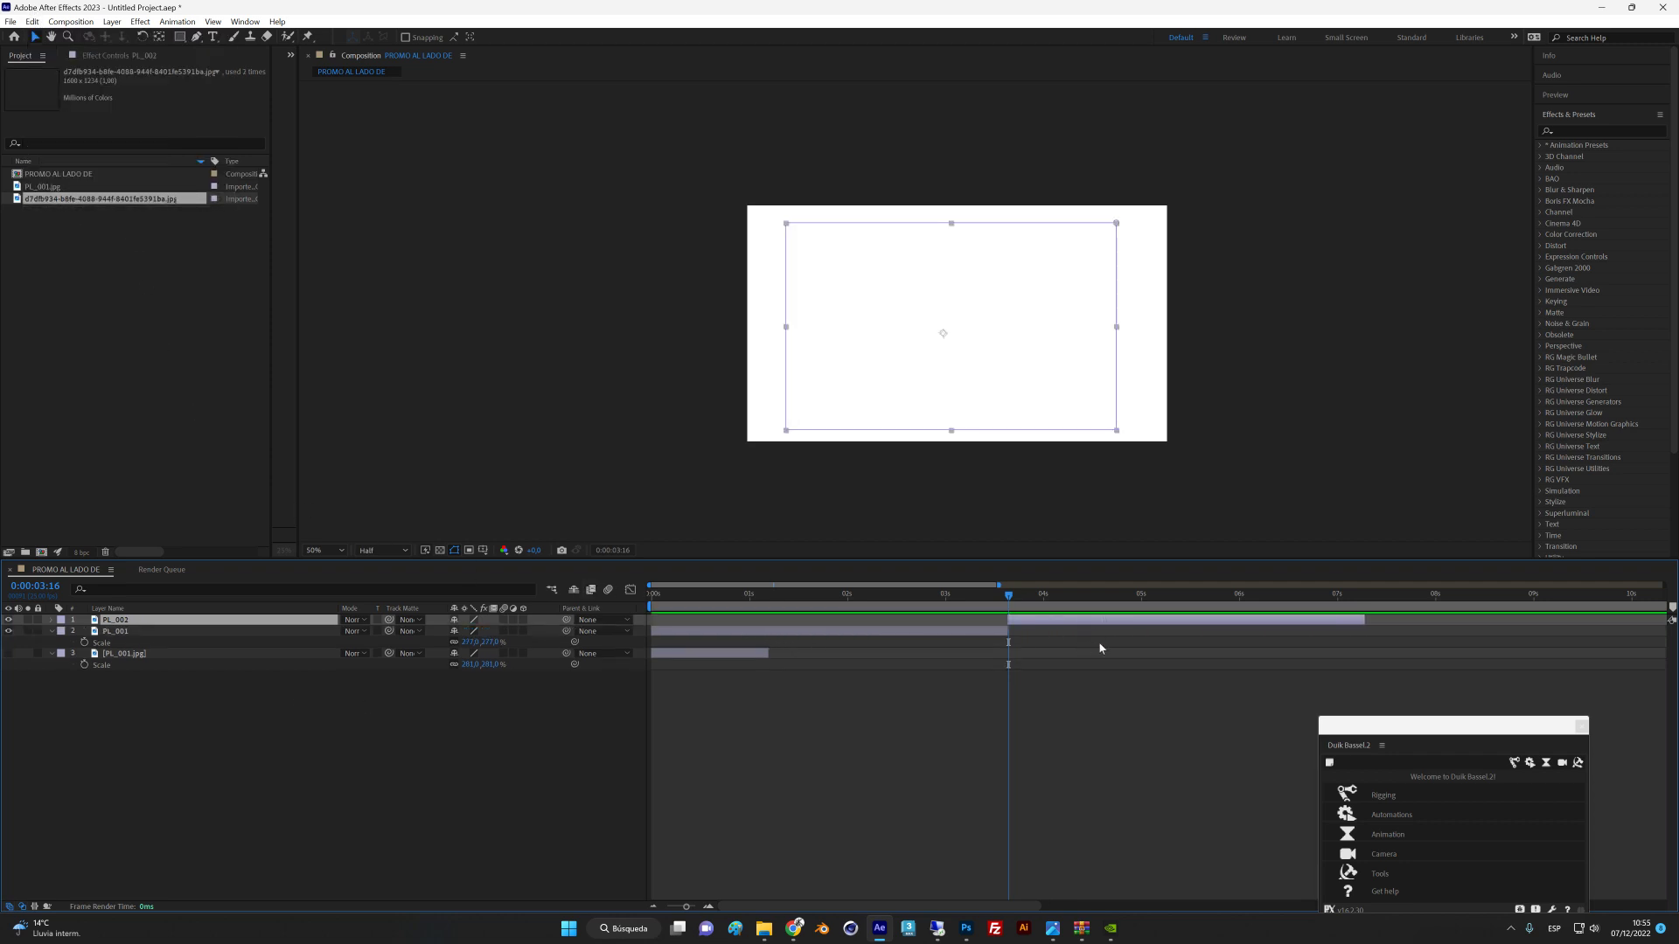
pyautogui.moveTo(1012, 599); pyautogui.dragTo(1038, 608)
pyautogui.click(1019, 607)
# Move the duplicate layer's mask over storyboard frame 2 and shift the layer to bring that frame into the composition.
pyautogui.press('capslock')
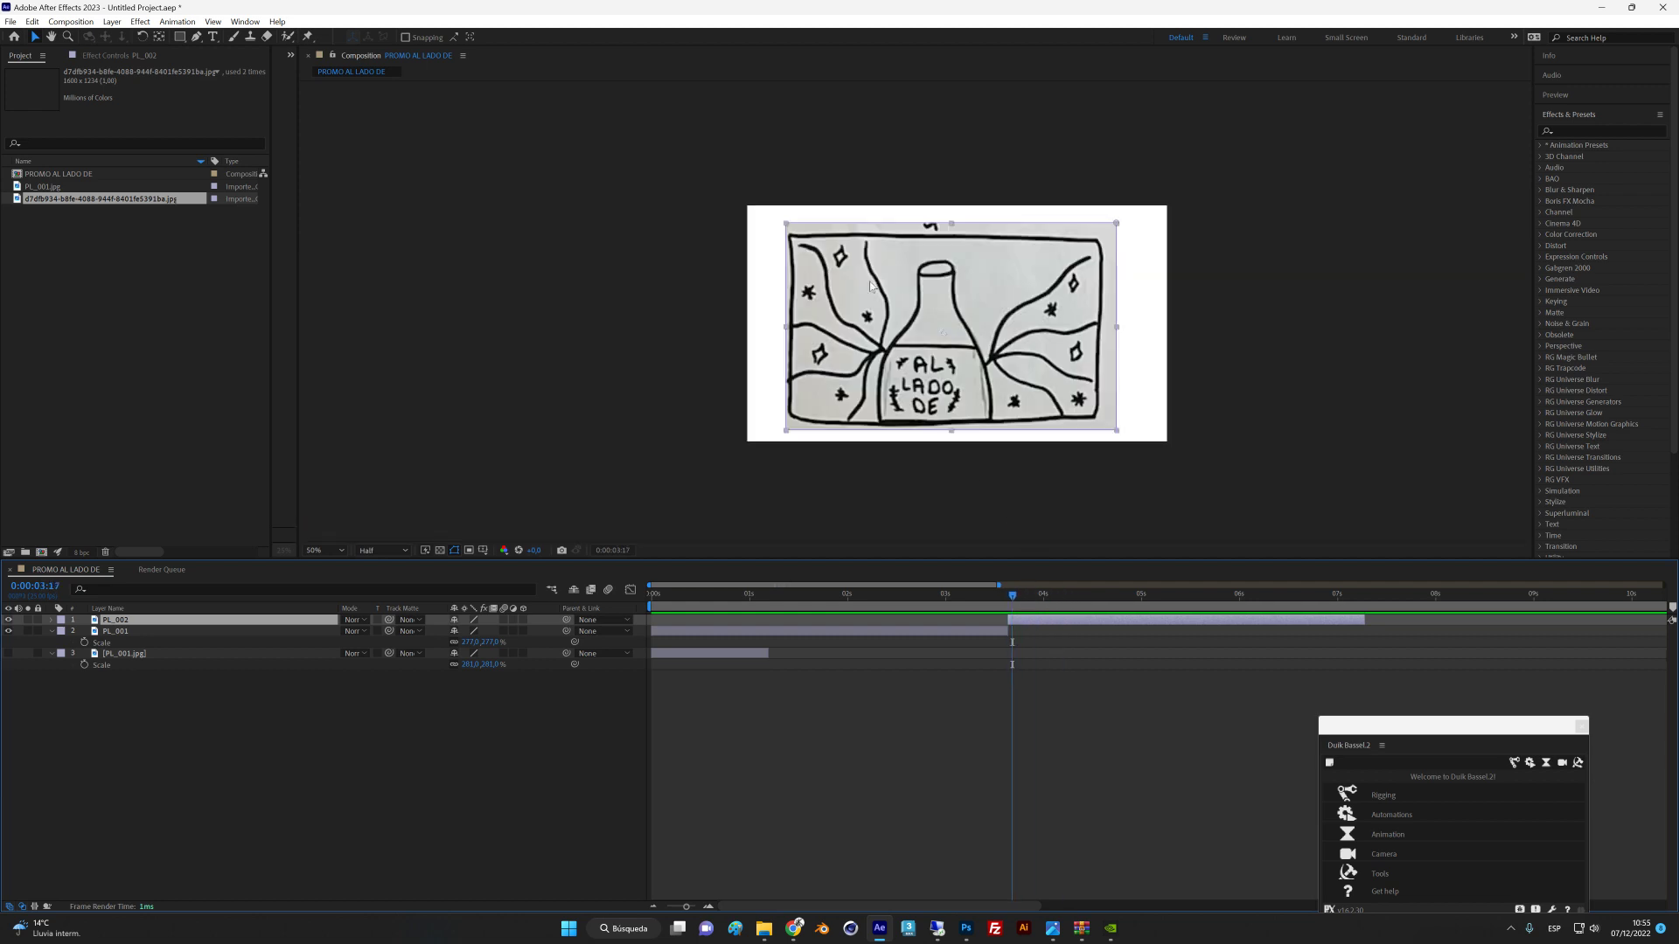
pyautogui.click(1116, 430)
pyautogui.moveTo(1006, 398); pyautogui.dragTo(1331, 401)
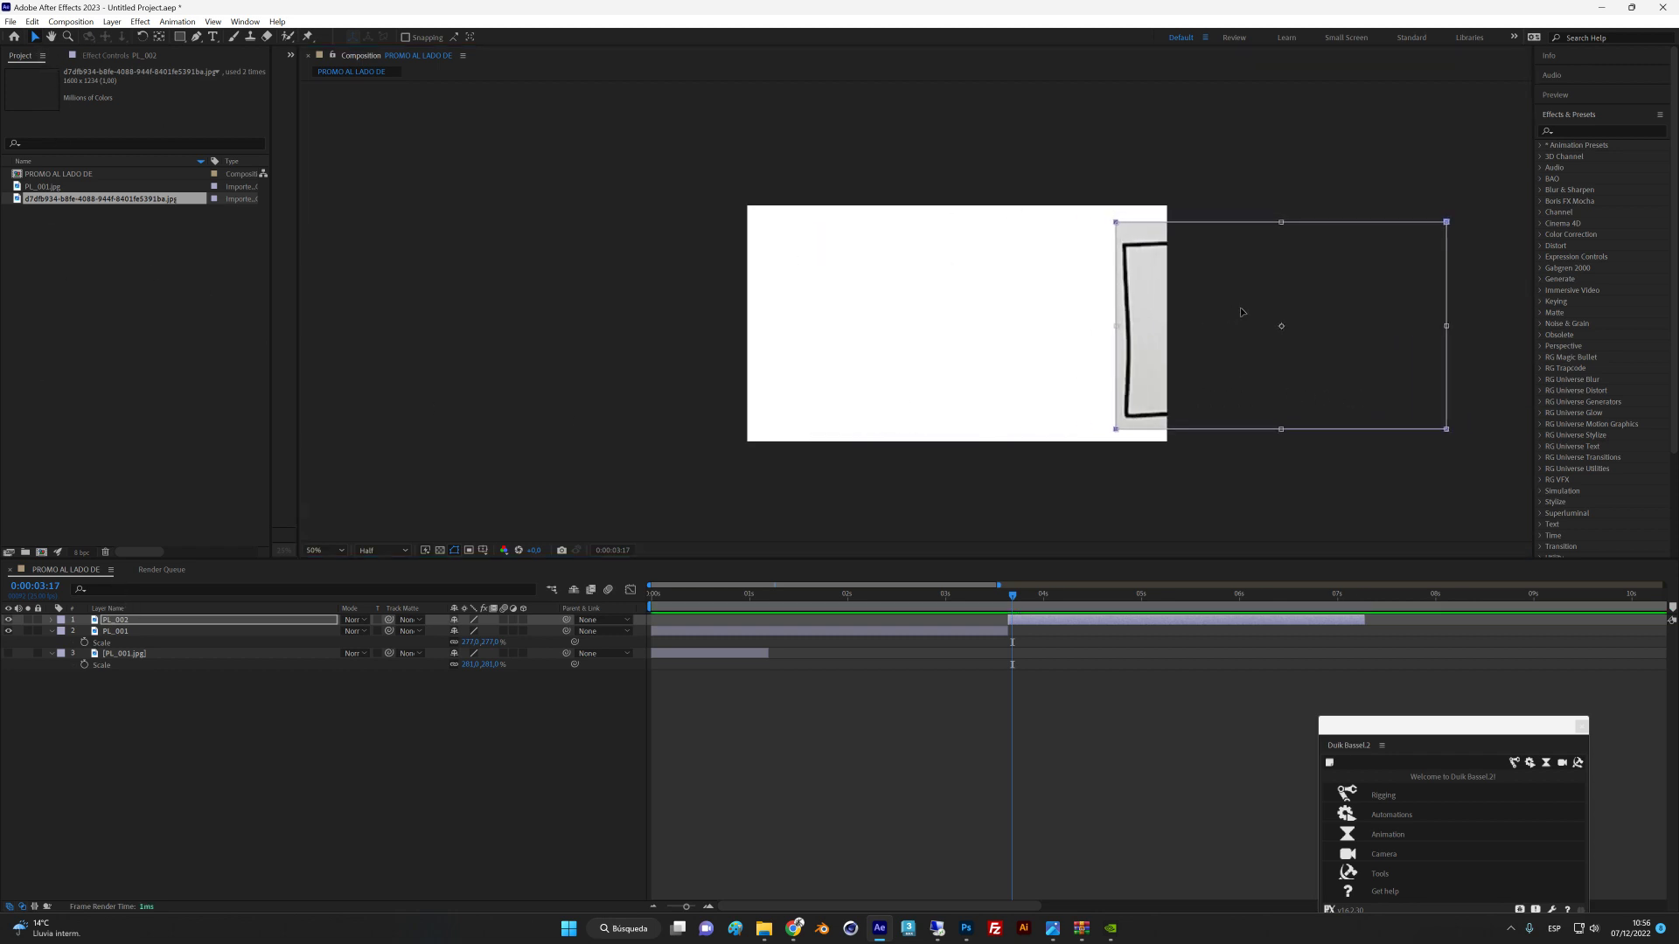
pyautogui.moveTo(1241, 313); pyautogui.dragTo(890, 293)
# Narrow the PL_002 layer's mask on its right side to crop out the neighbouring storyboard frame.
pyautogui.click(1049, 657)
pyautogui.click(1065, 620)
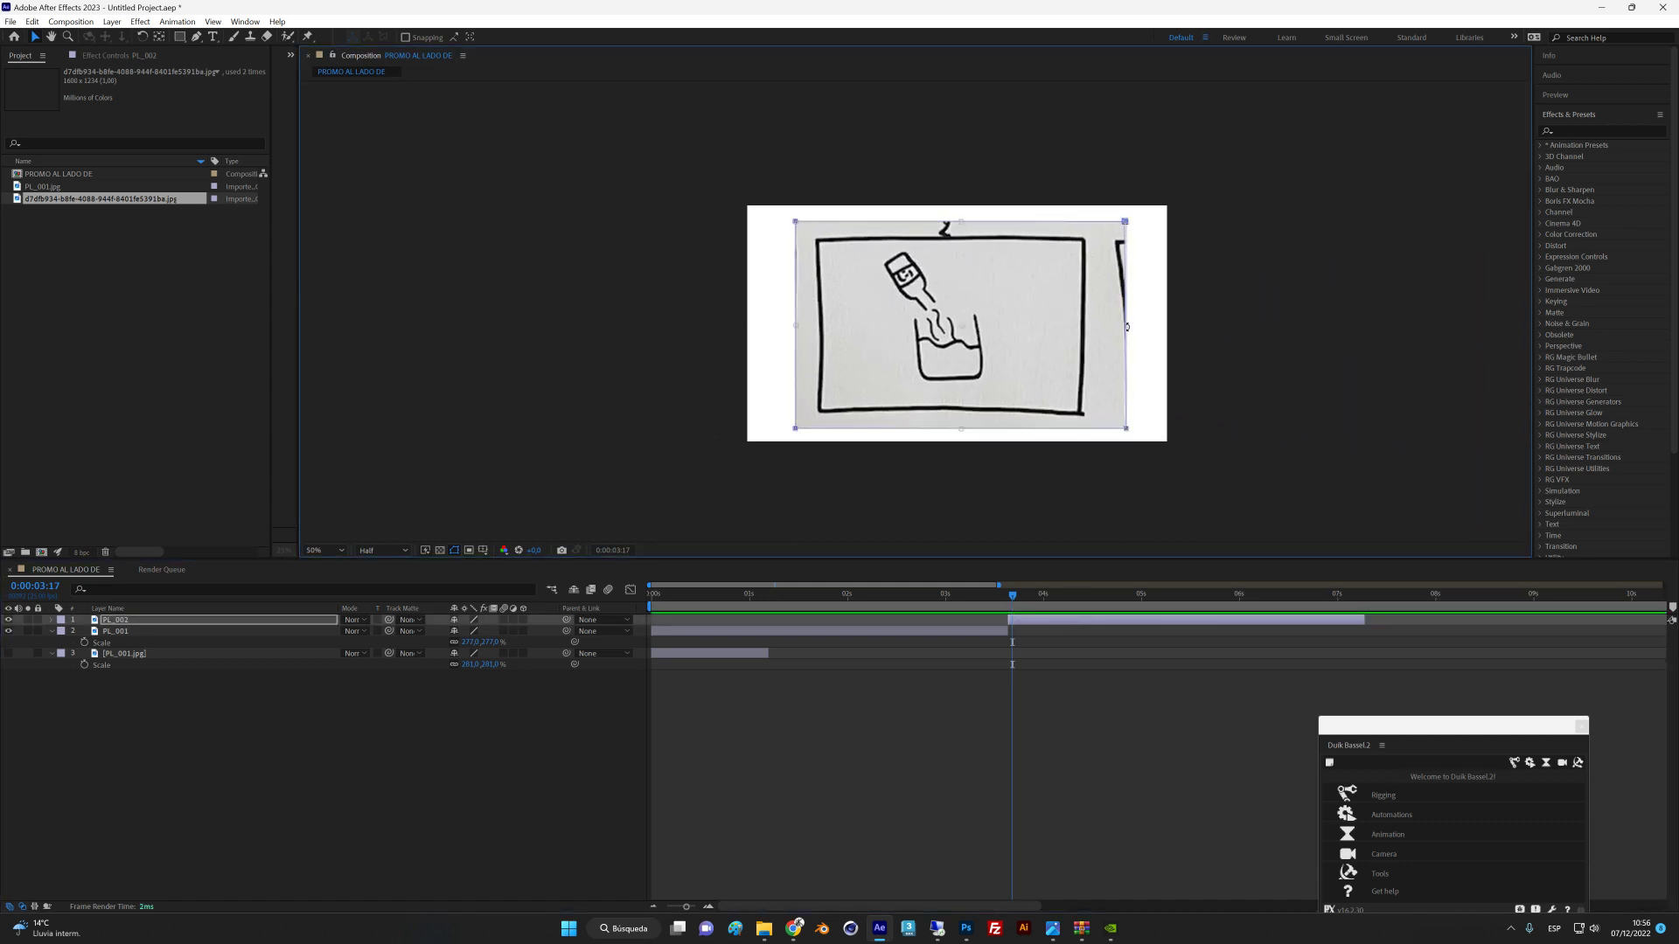
pyautogui.moveTo(1127, 326); pyautogui.dragTo(1104, 328)
# Reposition frame 2's drawing inside the PL_002 mask with the Pan Behind tool, and extend the mask's upper edge to include the frame number.
pyautogui.click(159, 36)
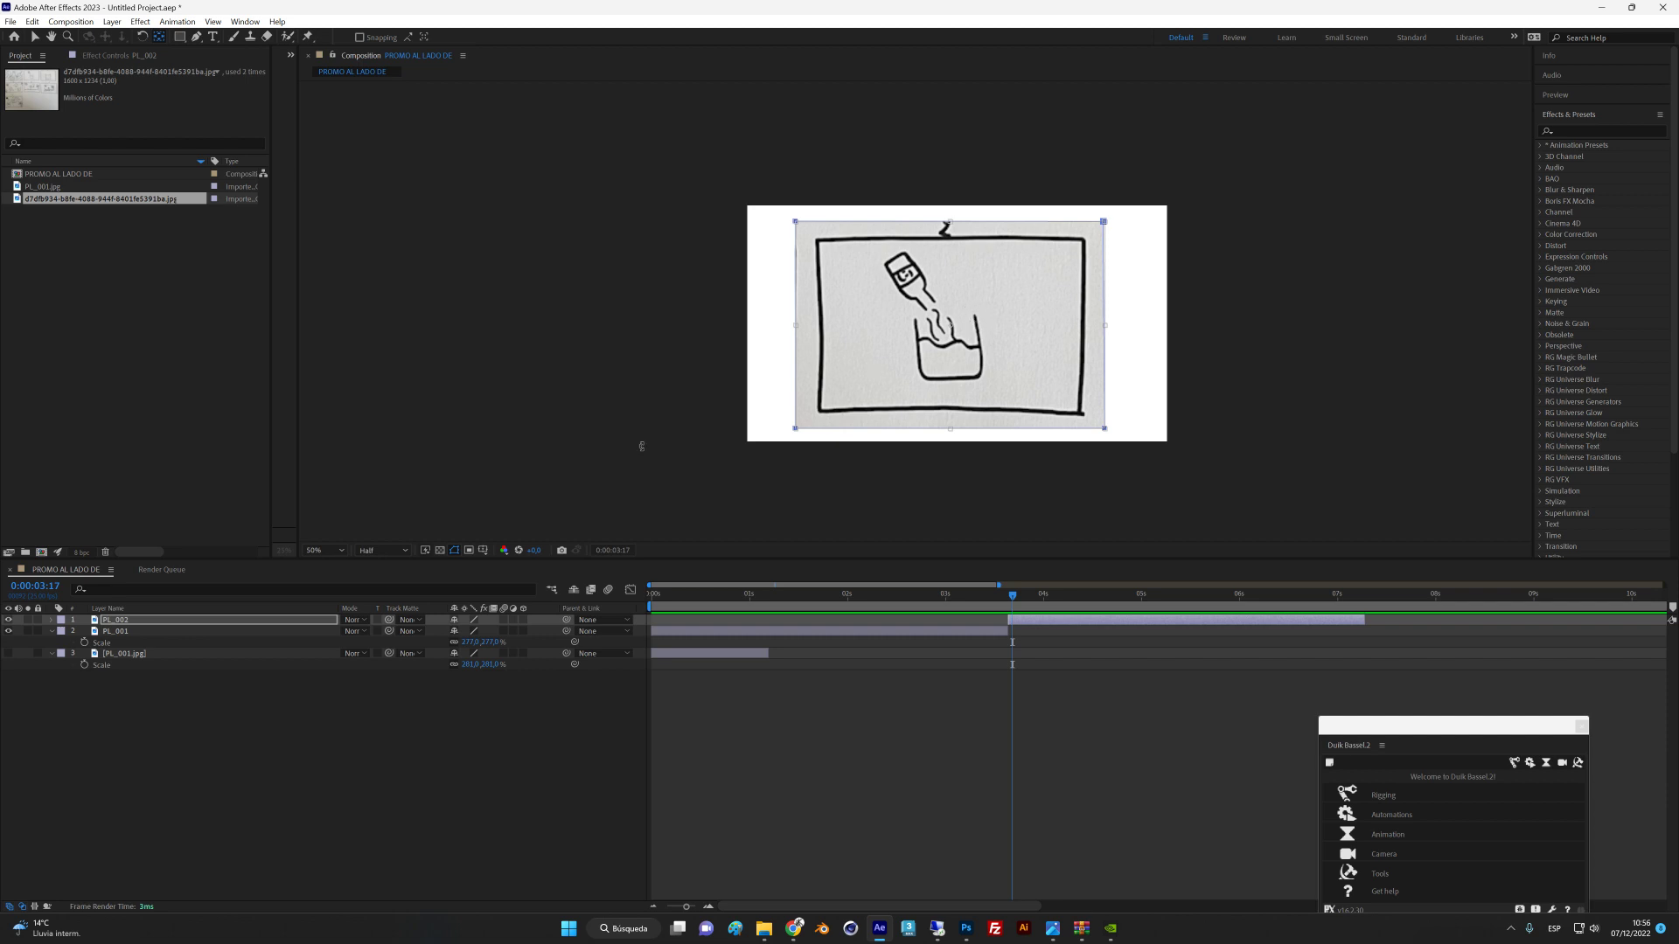
pyautogui.moveTo(964, 306)
pyautogui.mouseDown()
pyautogui.moveTo(926, 308)
pyautogui.moveTo(955, 309)
pyautogui.mouseUp()
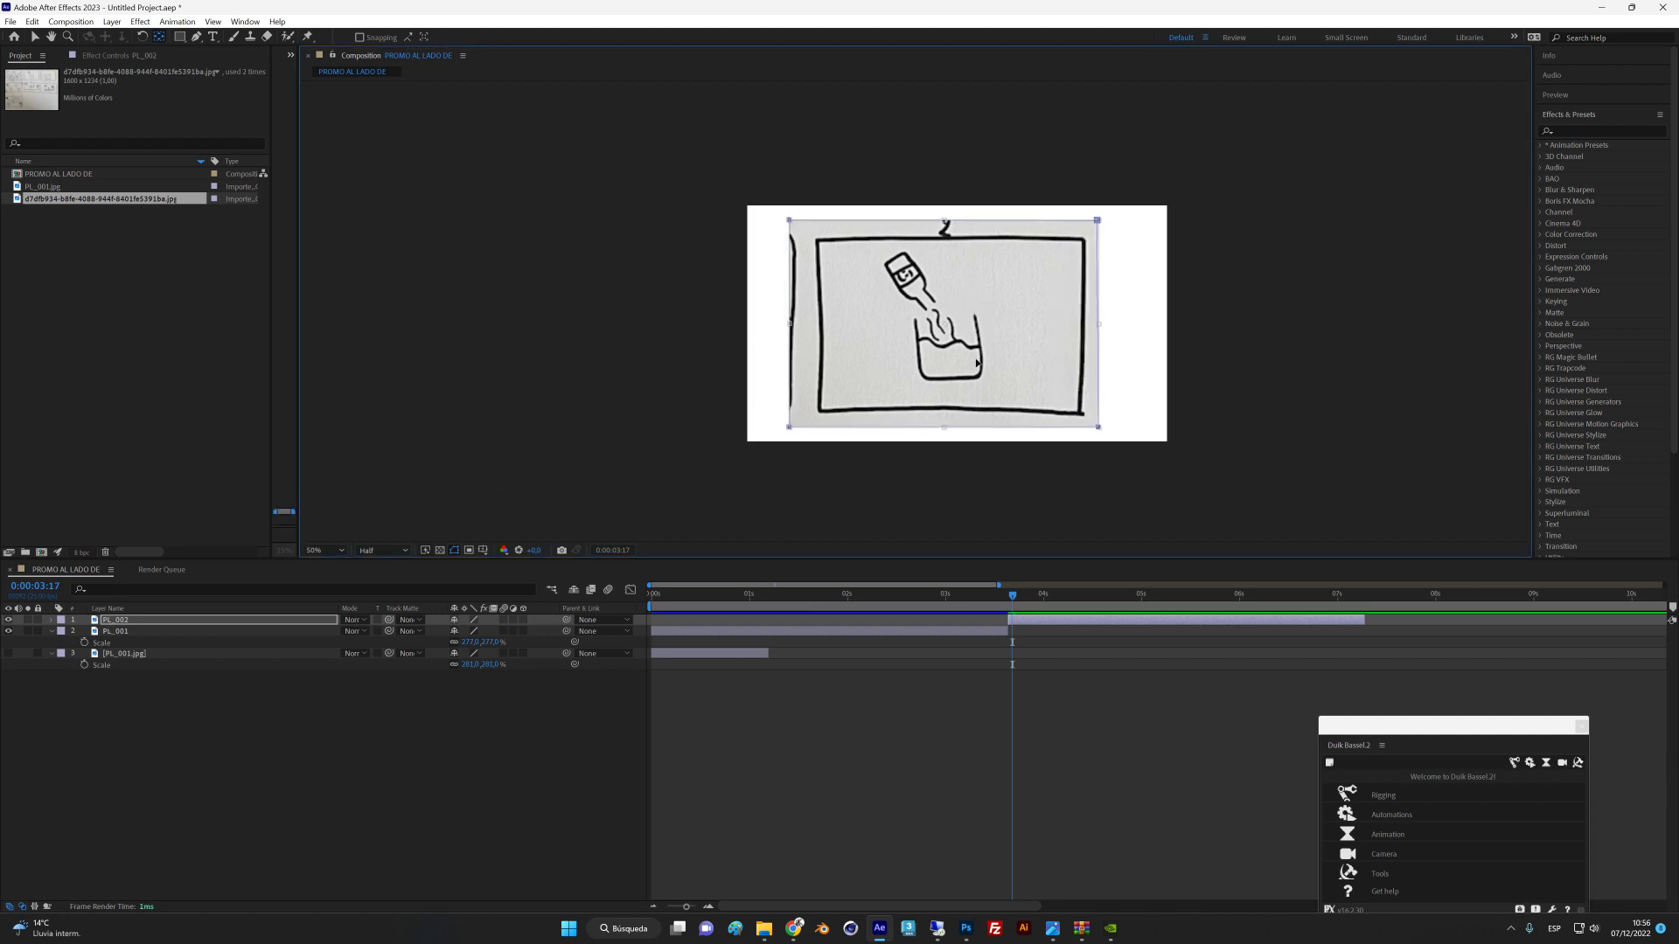
pyautogui.hotkey('ctrl', 'z')
pyautogui.click(1031, 661)
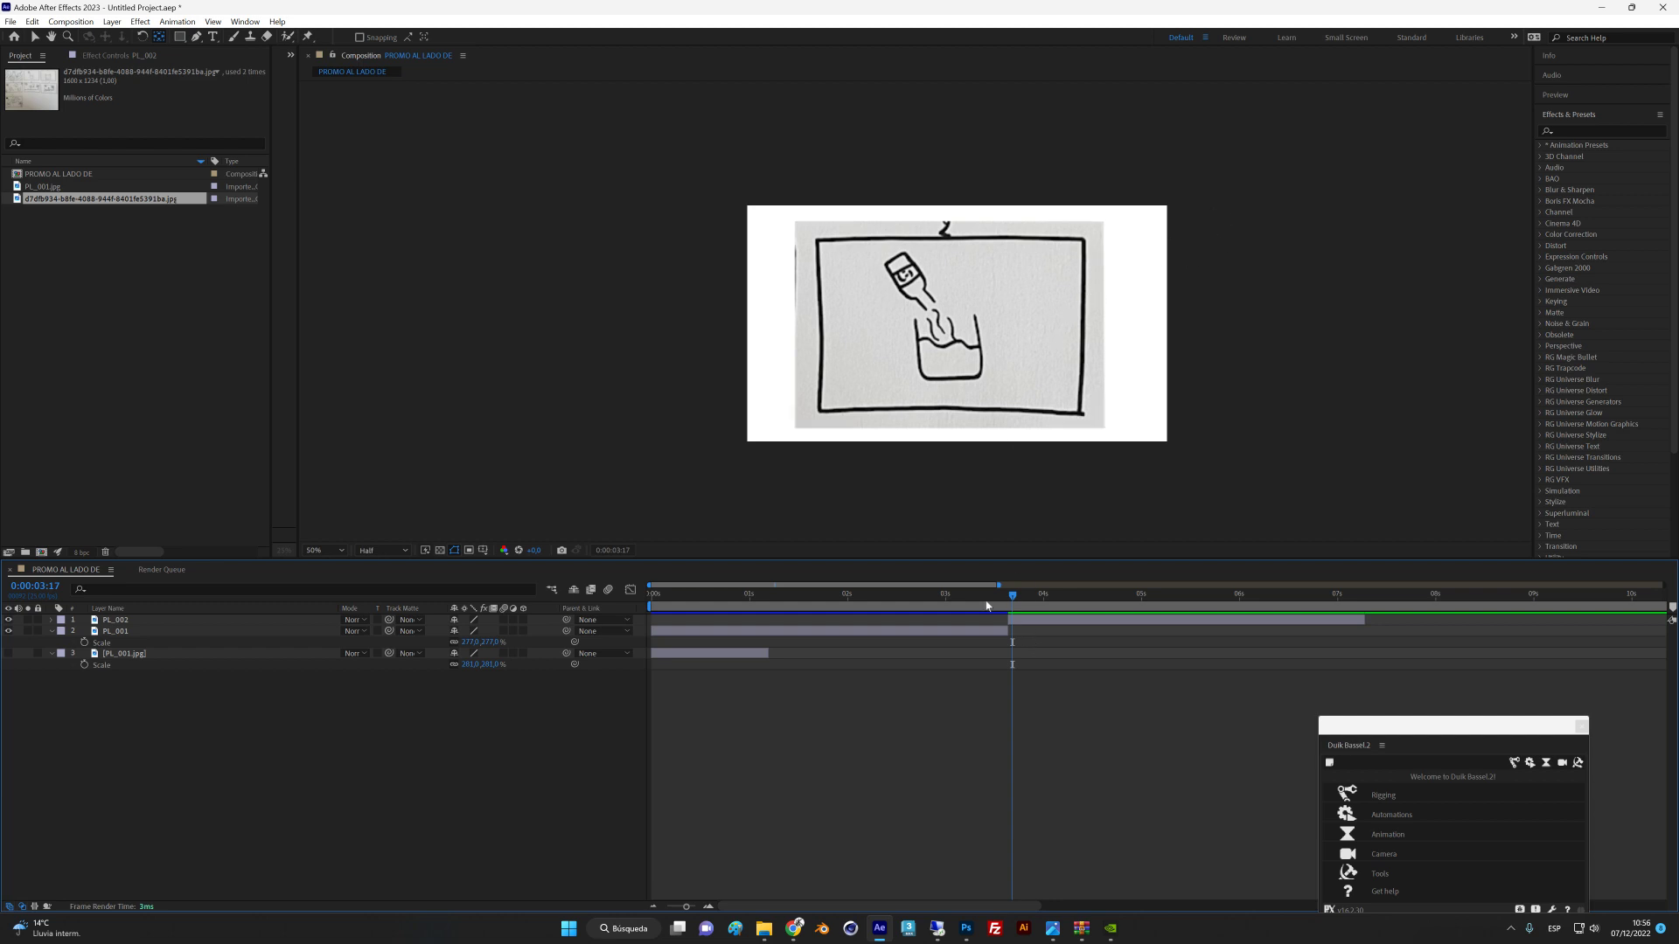
pyautogui.click(1028, 617)
pyautogui.moveTo(967, 313)
pyautogui.mouseDown()
pyautogui.moveTo(672, 303)
pyautogui.moveTo(1035, 308)
pyautogui.moveTo(645, 313)
pyautogui.moveTo(984, 308)
pyautogui.moveTo(957, 303)
pyautogui.mouseUp()
pyautogui.moveTo(959, 302); pyautogui.dragTo(961, 302)
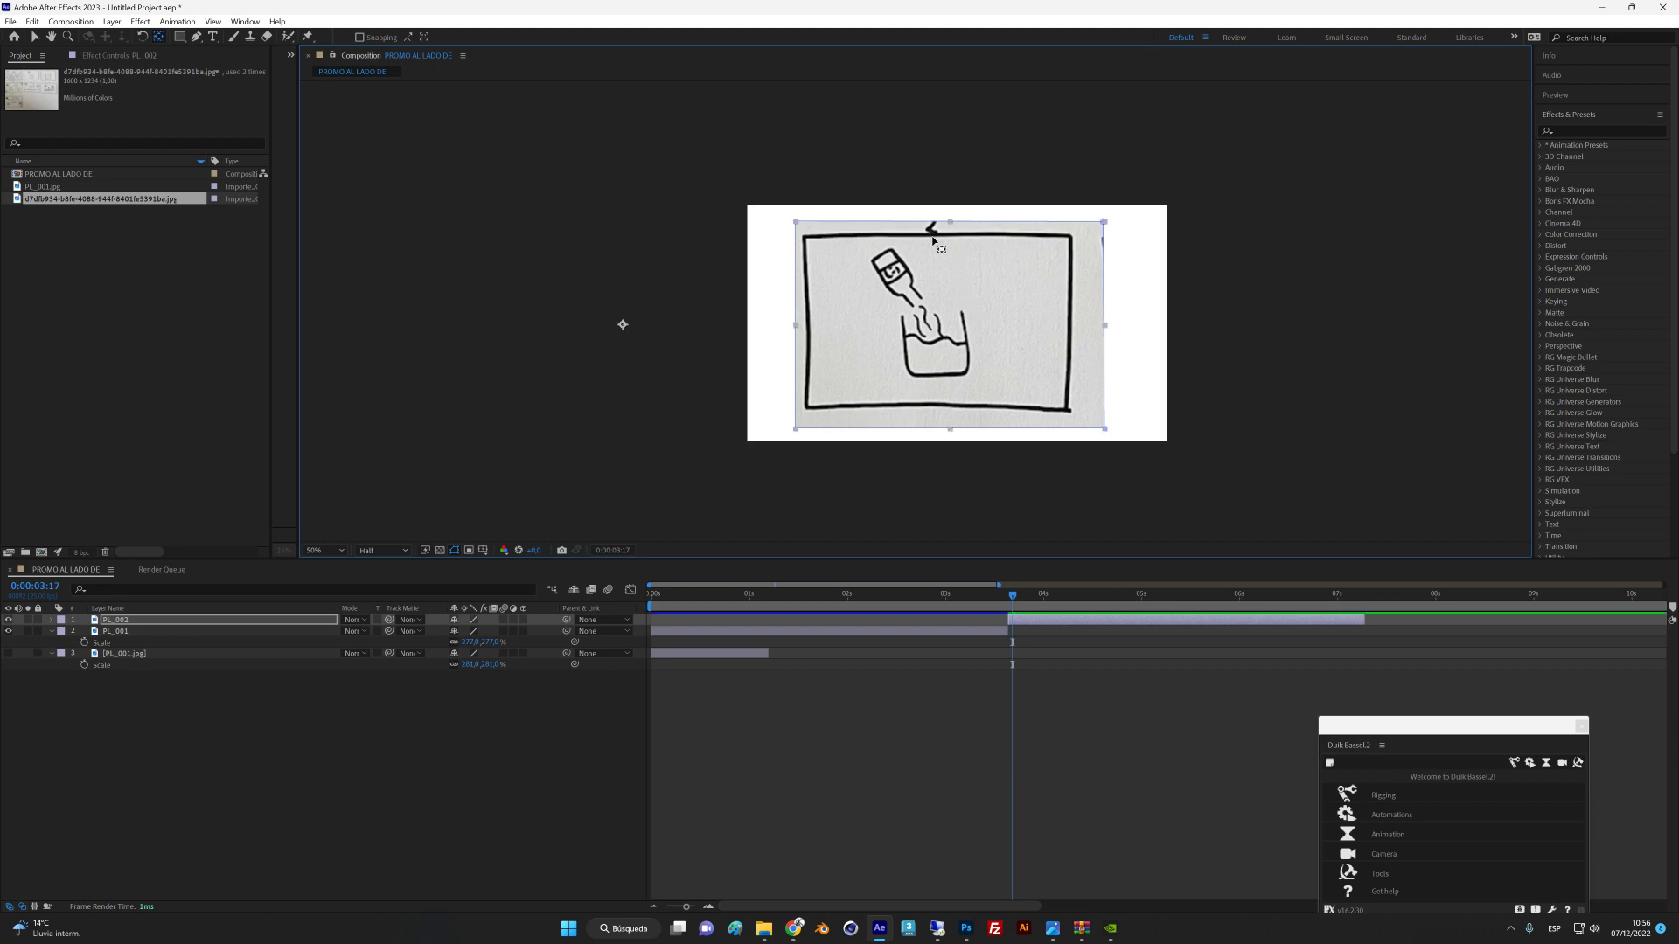
pyautogui.click(29, 39)
pyautogui.moveTo(1104, 222); pyautogui.dragTo(1107, 211)
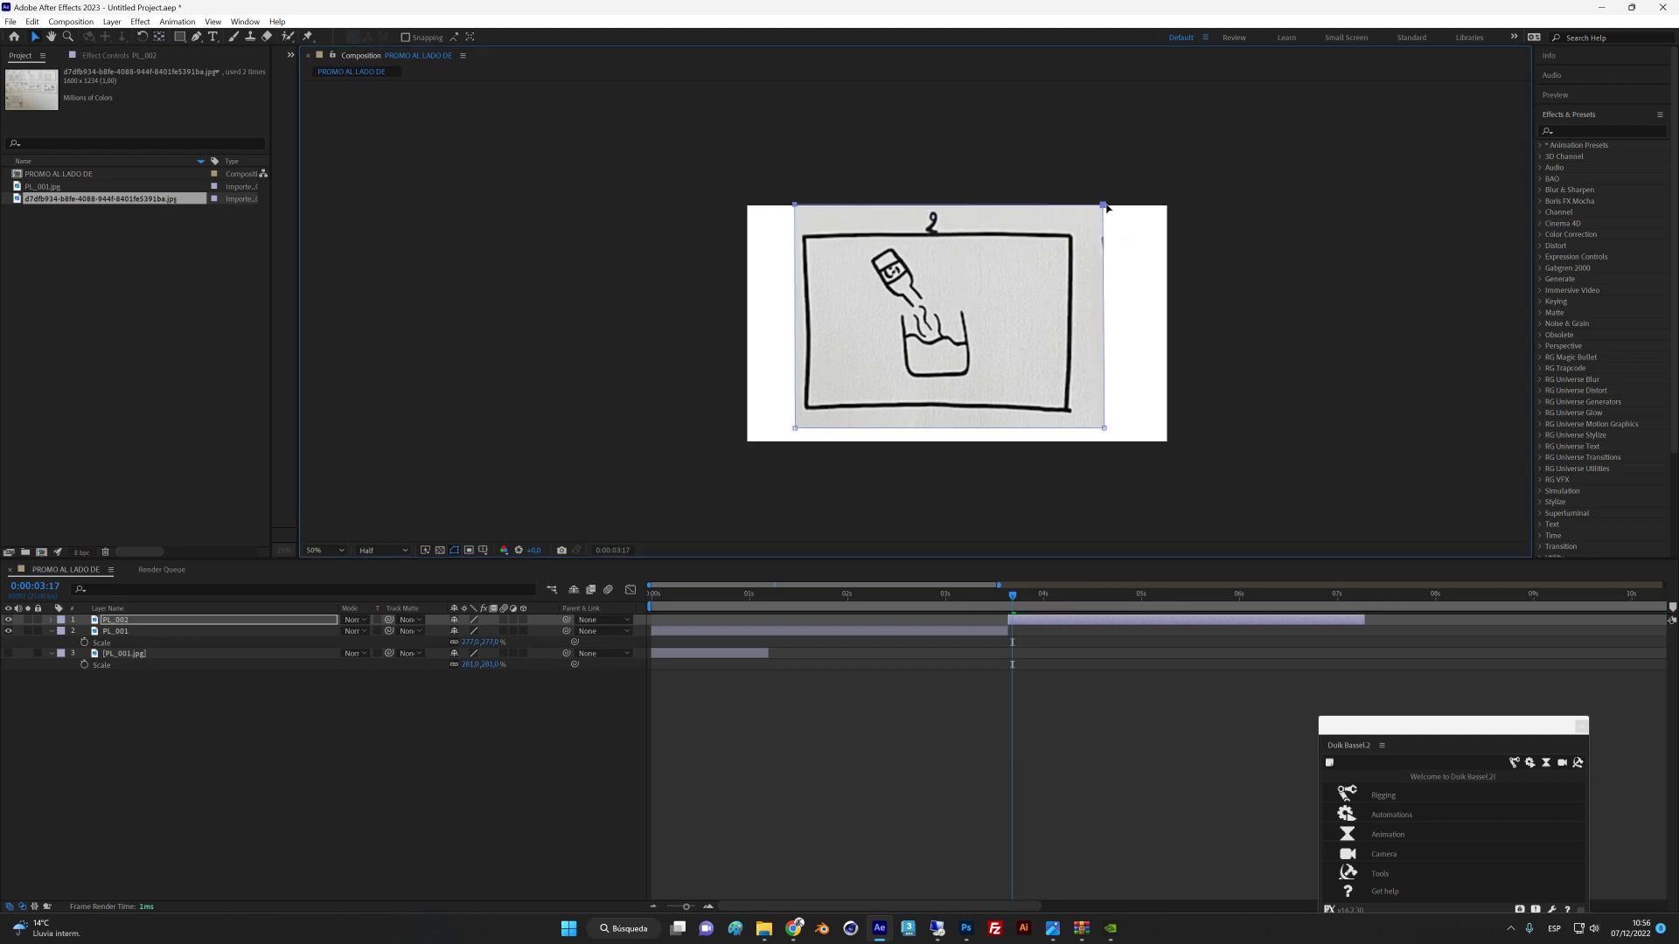
# Set the current time to 0:00:07:13, duplicate the PL_002 layer and start the copy right after the original.
pyautogui.moveTo(1012, 595)
pyautogui.mouseDown()
pyautogui.moveTo(889, 608)
pyautogui.moveTo(1225, 618)
pyautogui.moveTo(1144, 588)
pyautogui.mouseUp()
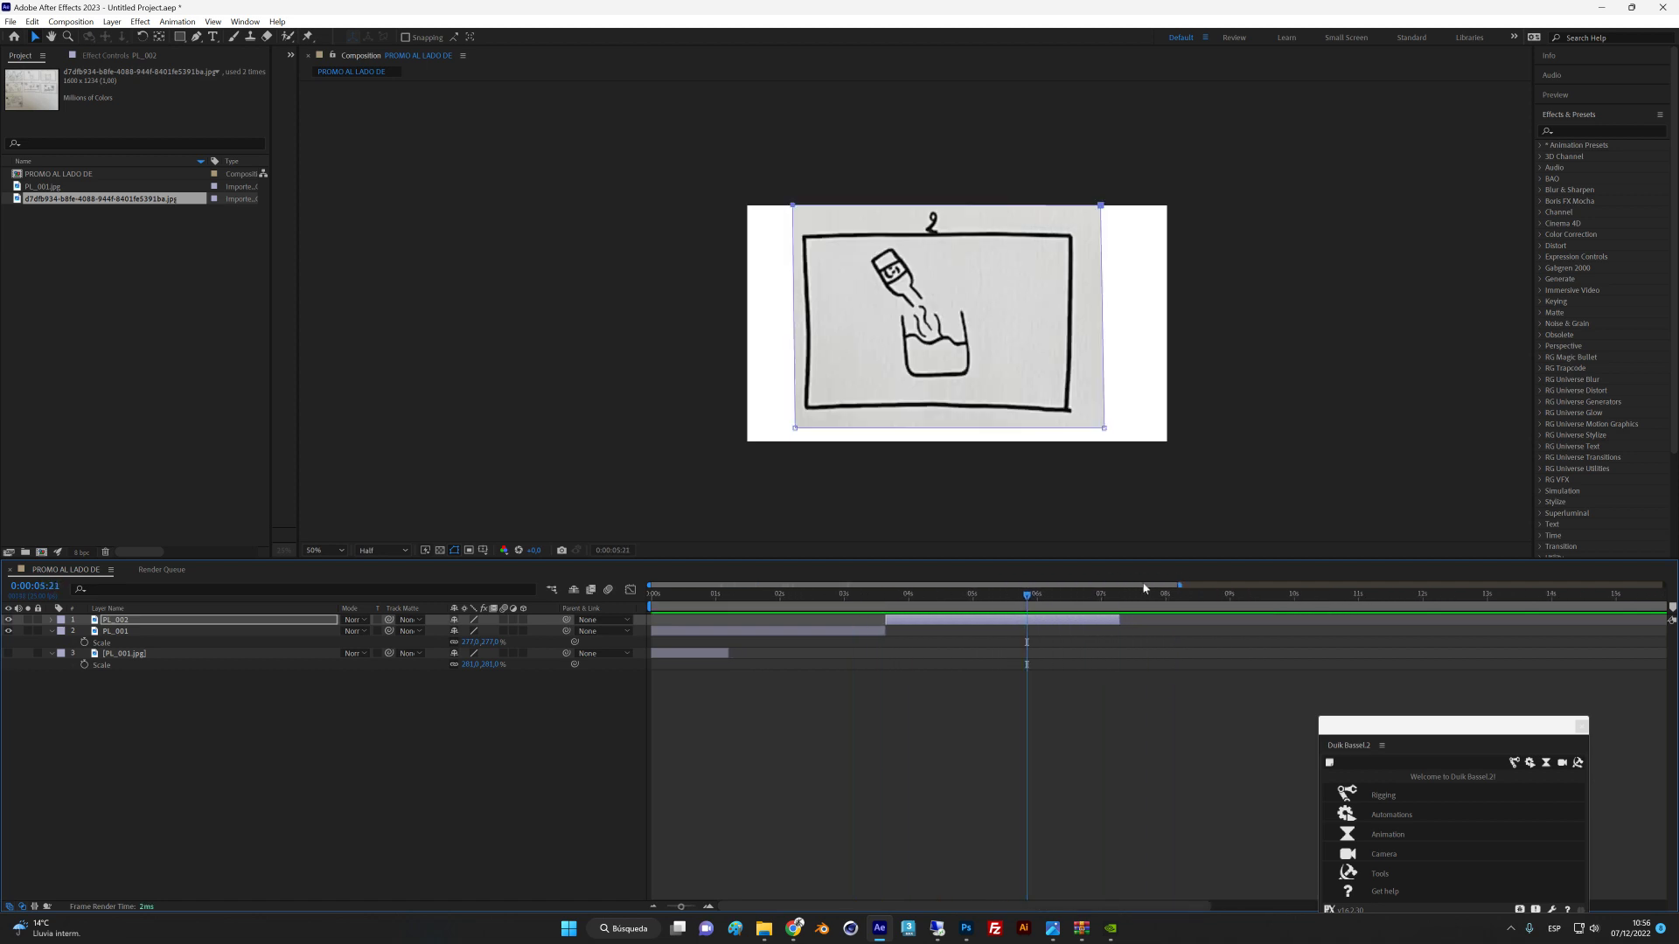
pyautogui.moveTo(1030, 601); pyautogui.dragTo(1135, 618)
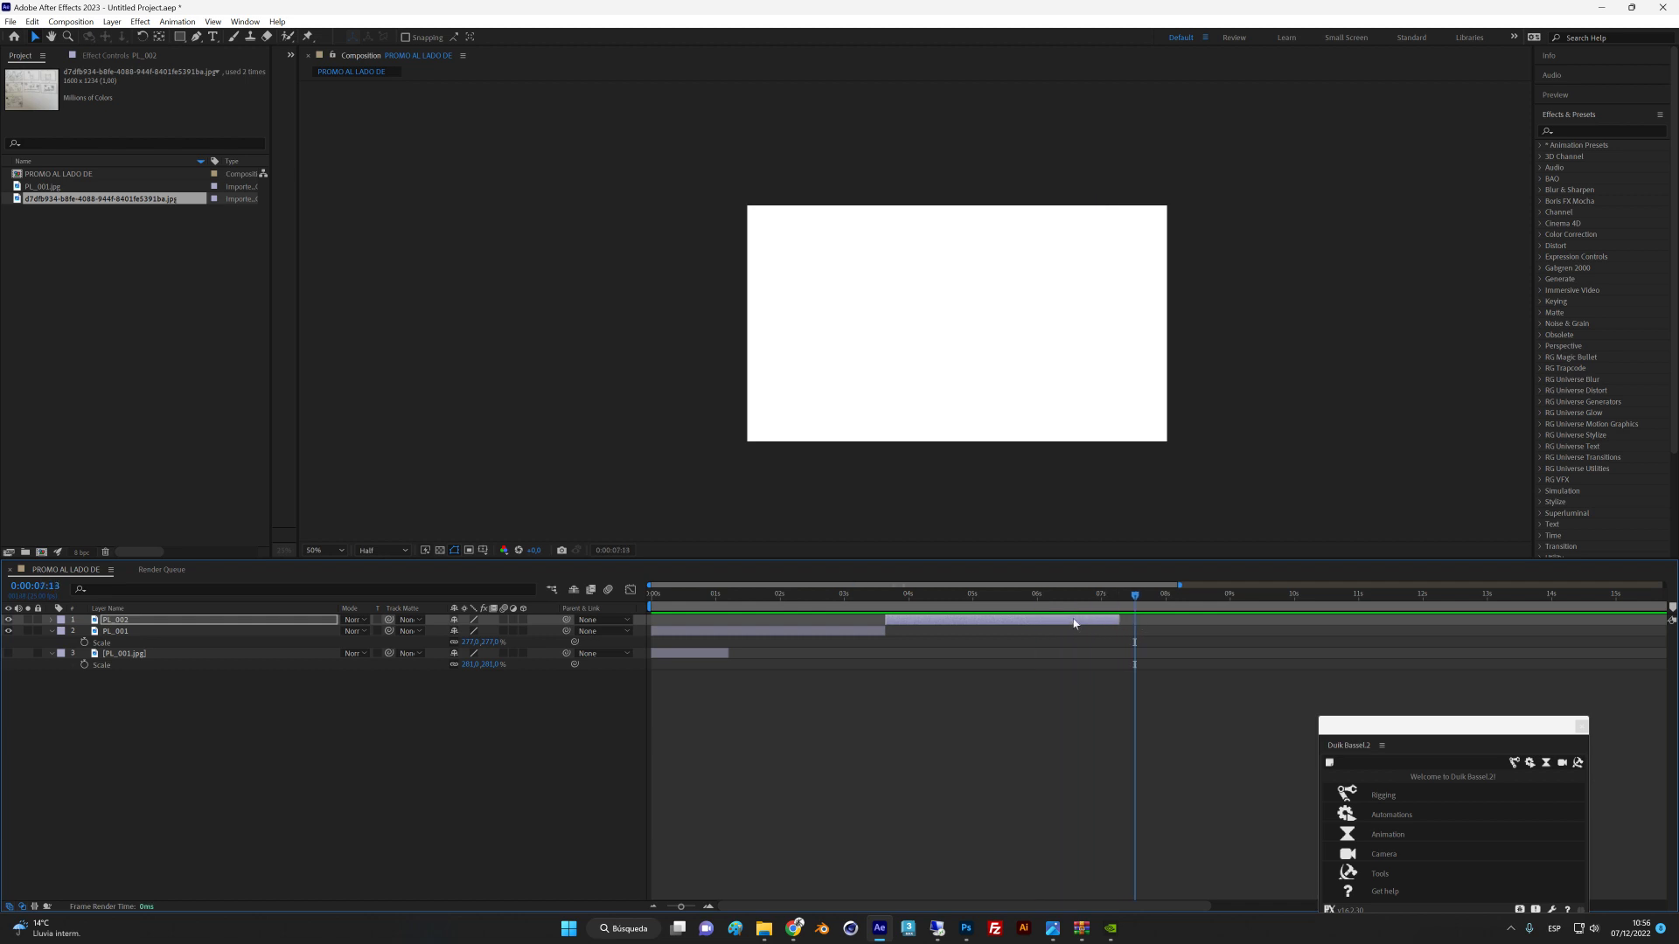
pyautogui.click(144, 736)
pyautogui.click(149, 619)
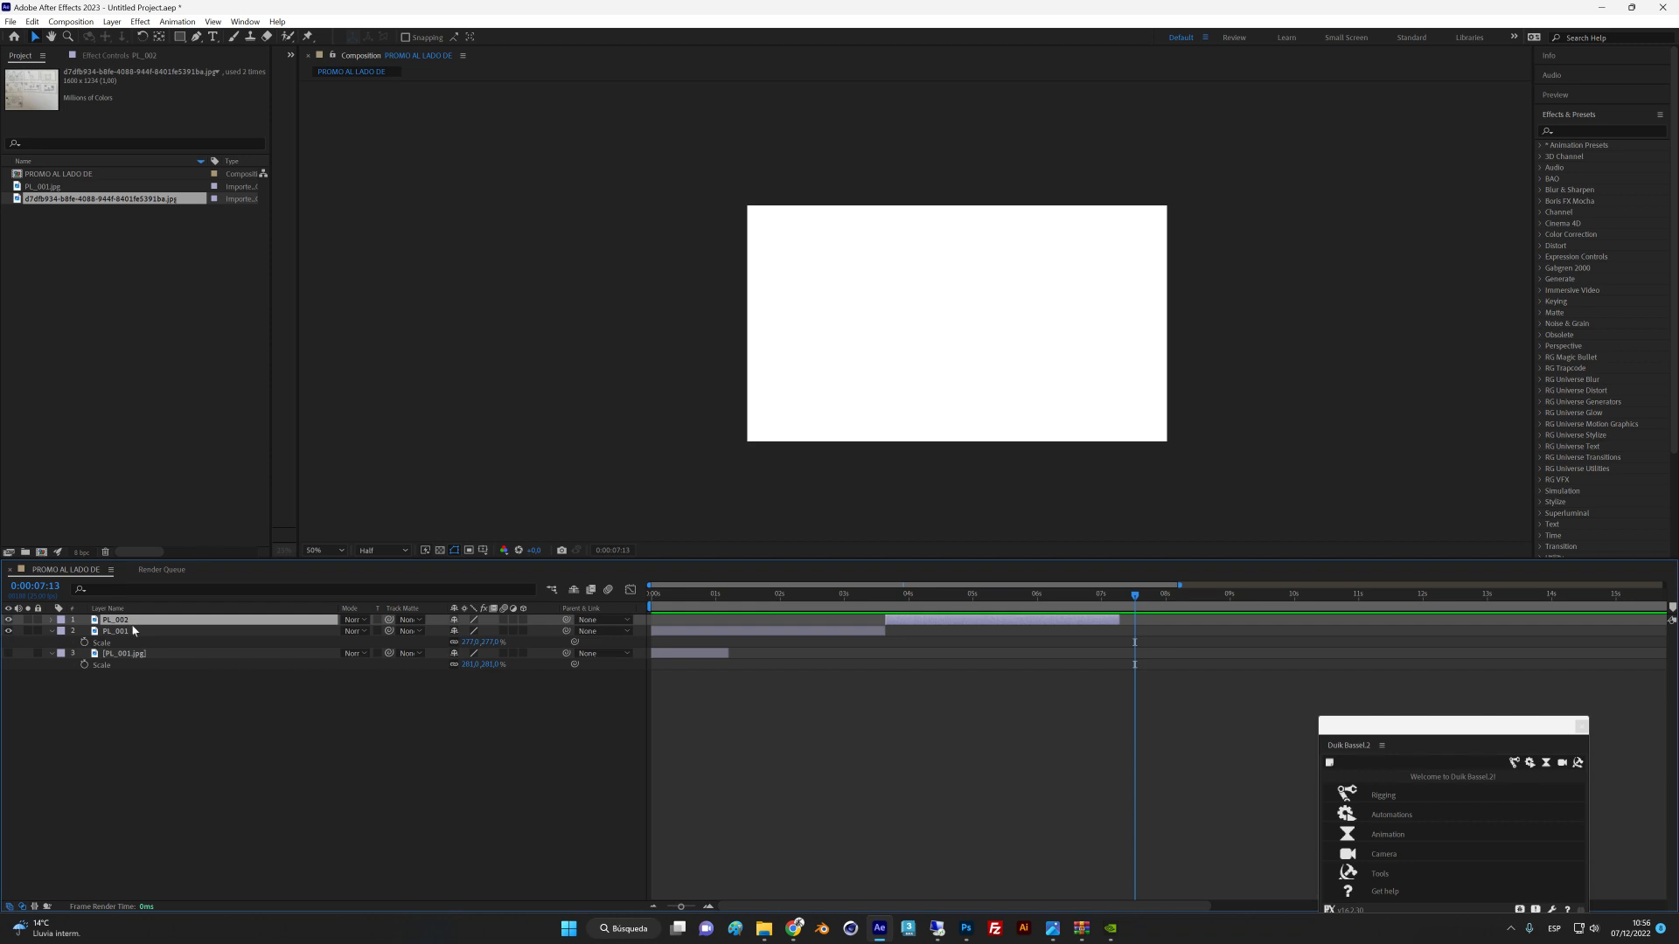
pyautogui.click(31, 21)
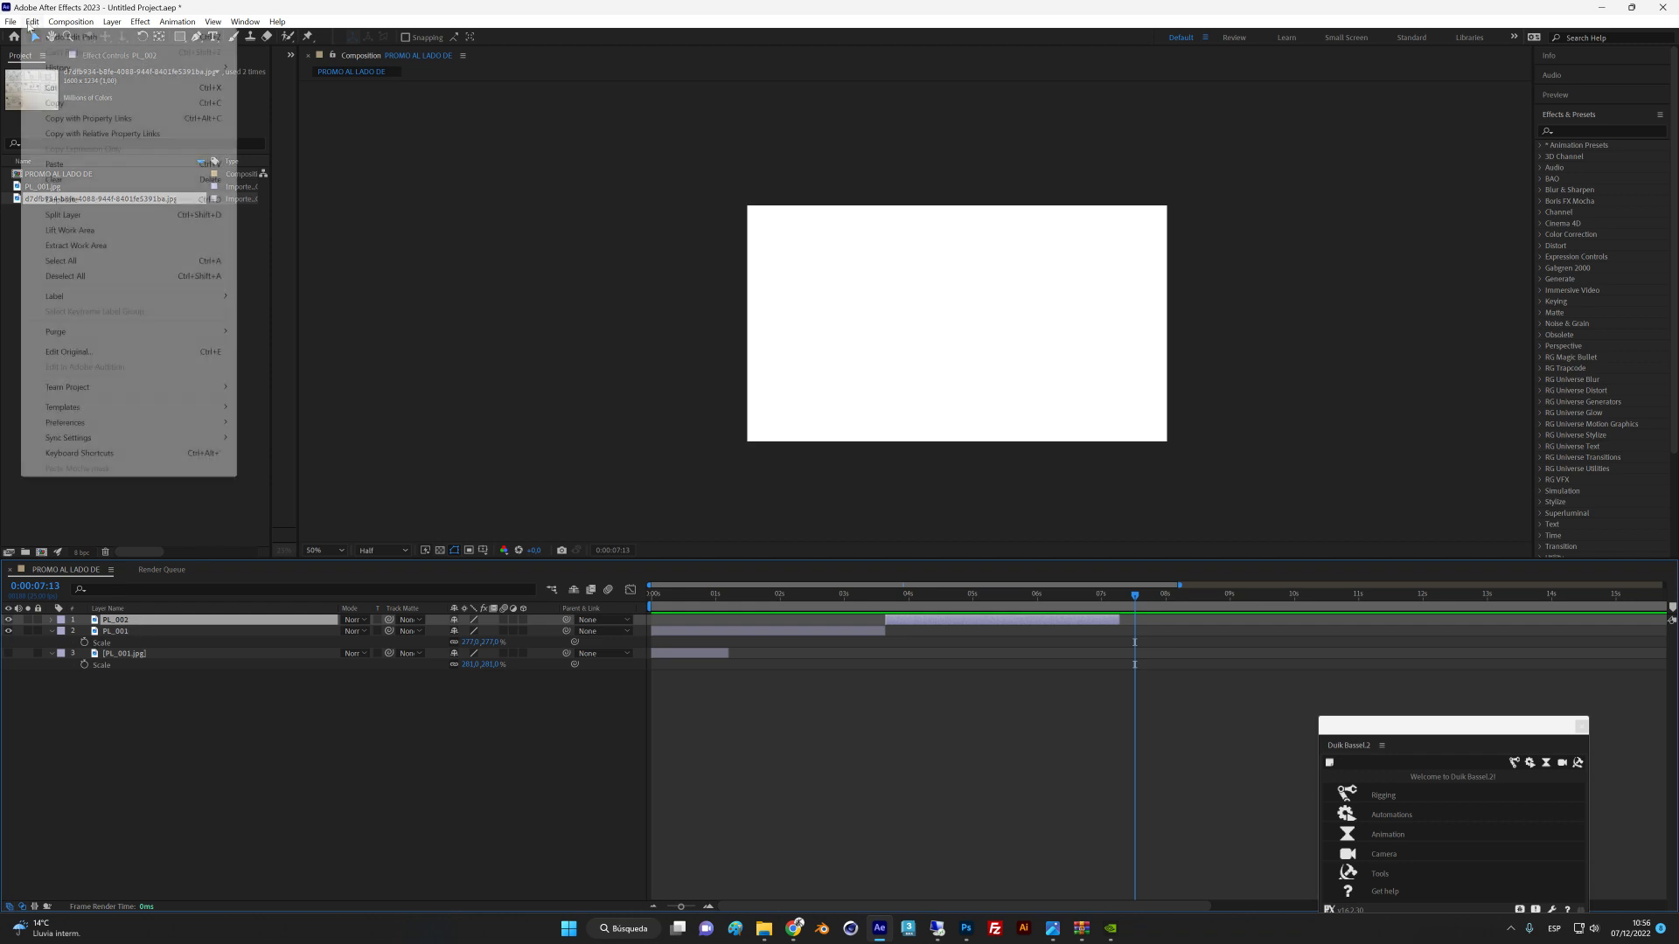
pyautogui.click(62, 201)
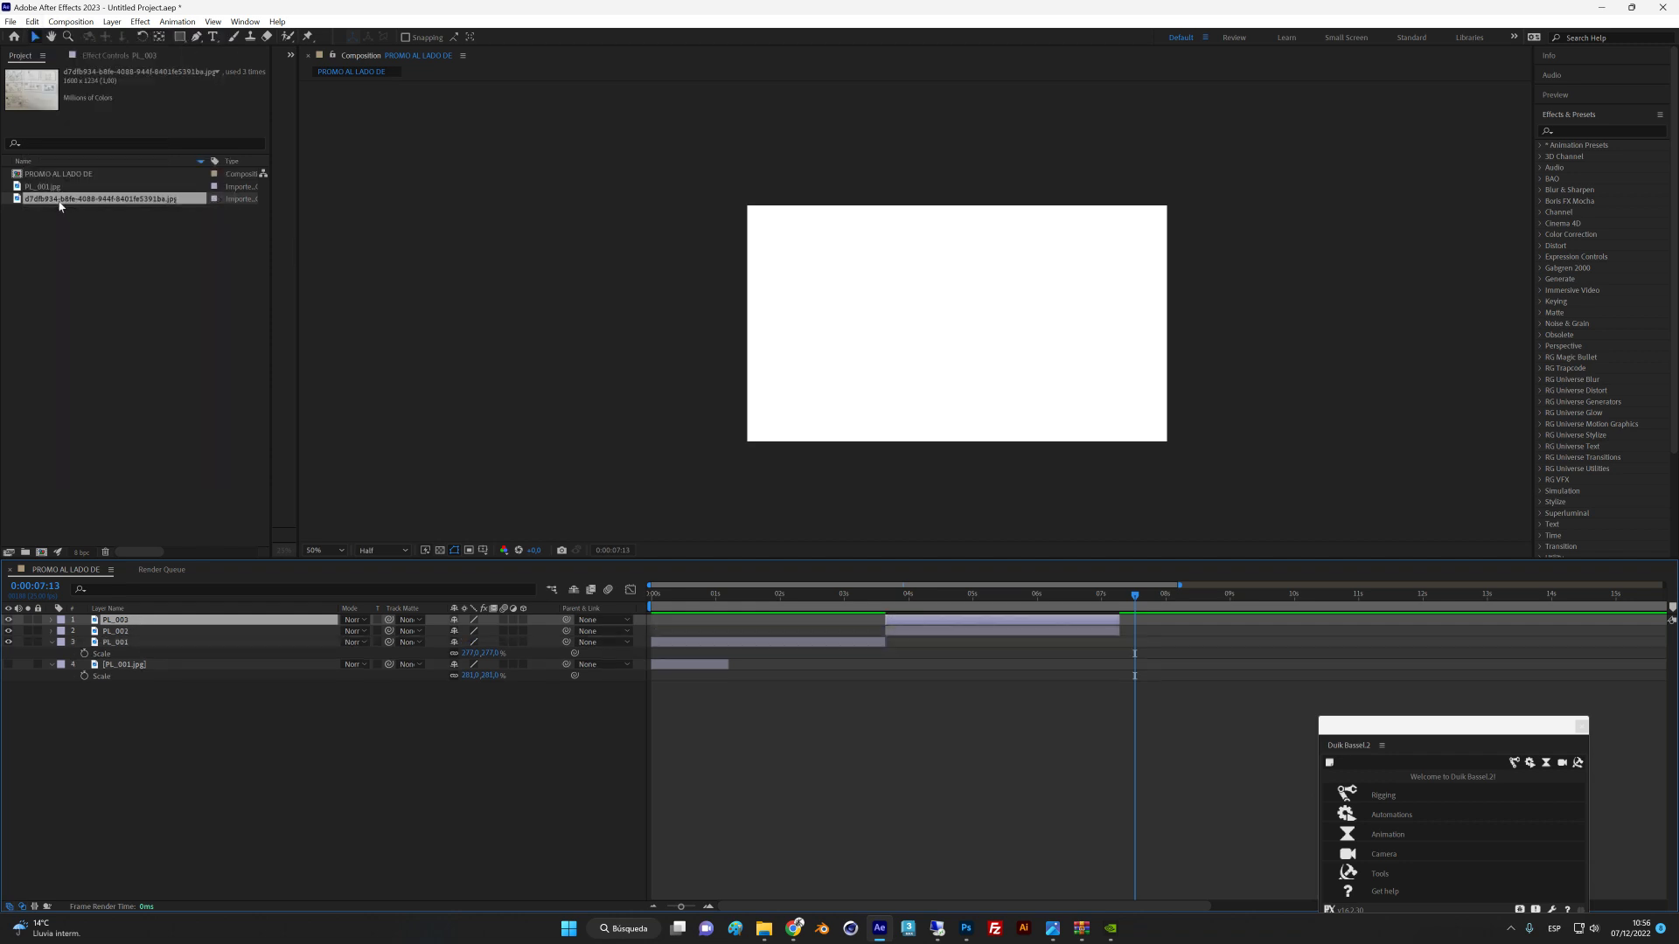
pyautogui.moveTo(952, 623); pyautogui.dragTo(1181, 630)
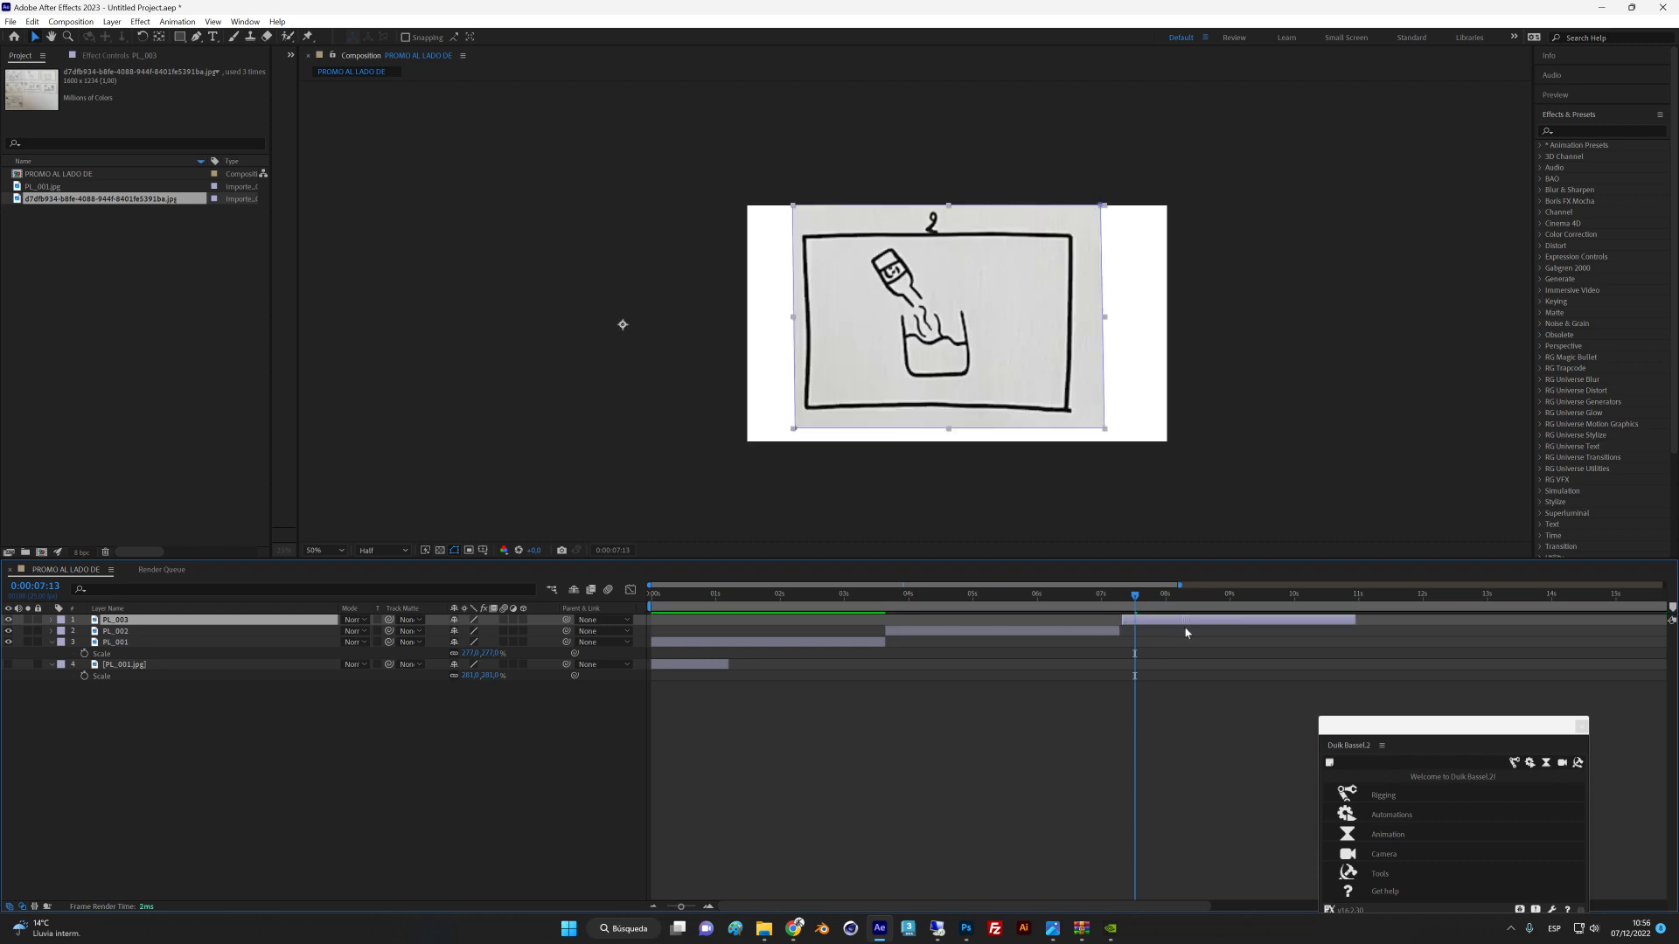
# Shift the image inside the PL_003 mask with the Pan Behind tool to show storyboard frame 3.
pyautogui.click(158, 37)
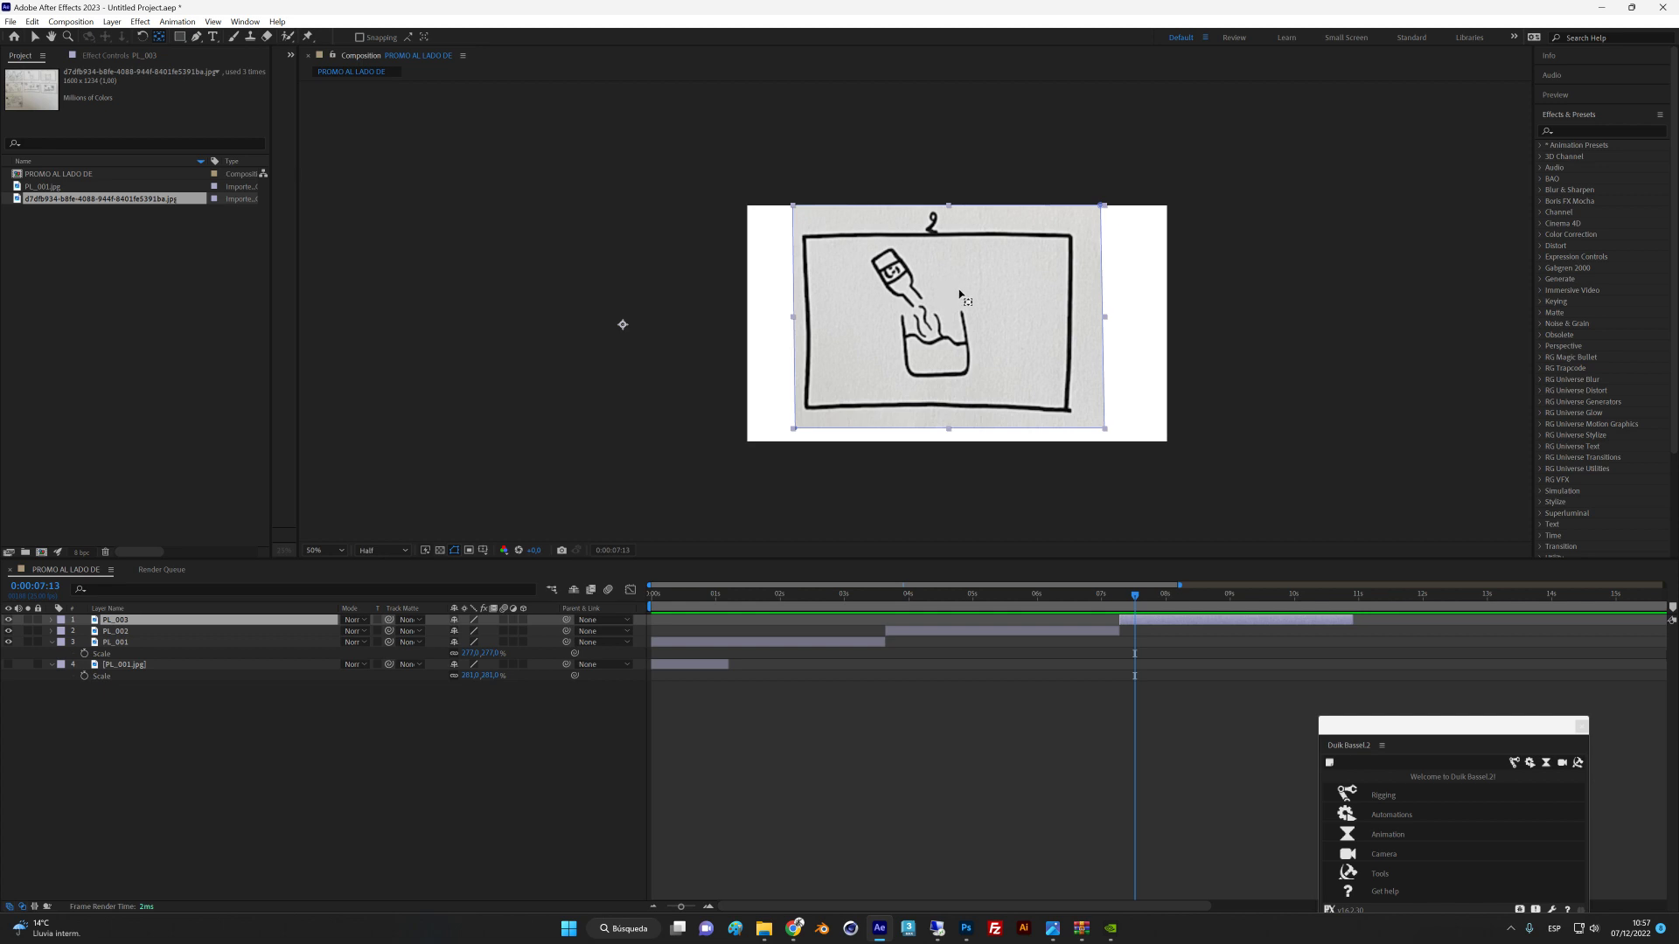
pyautogui.click(1150, 671)
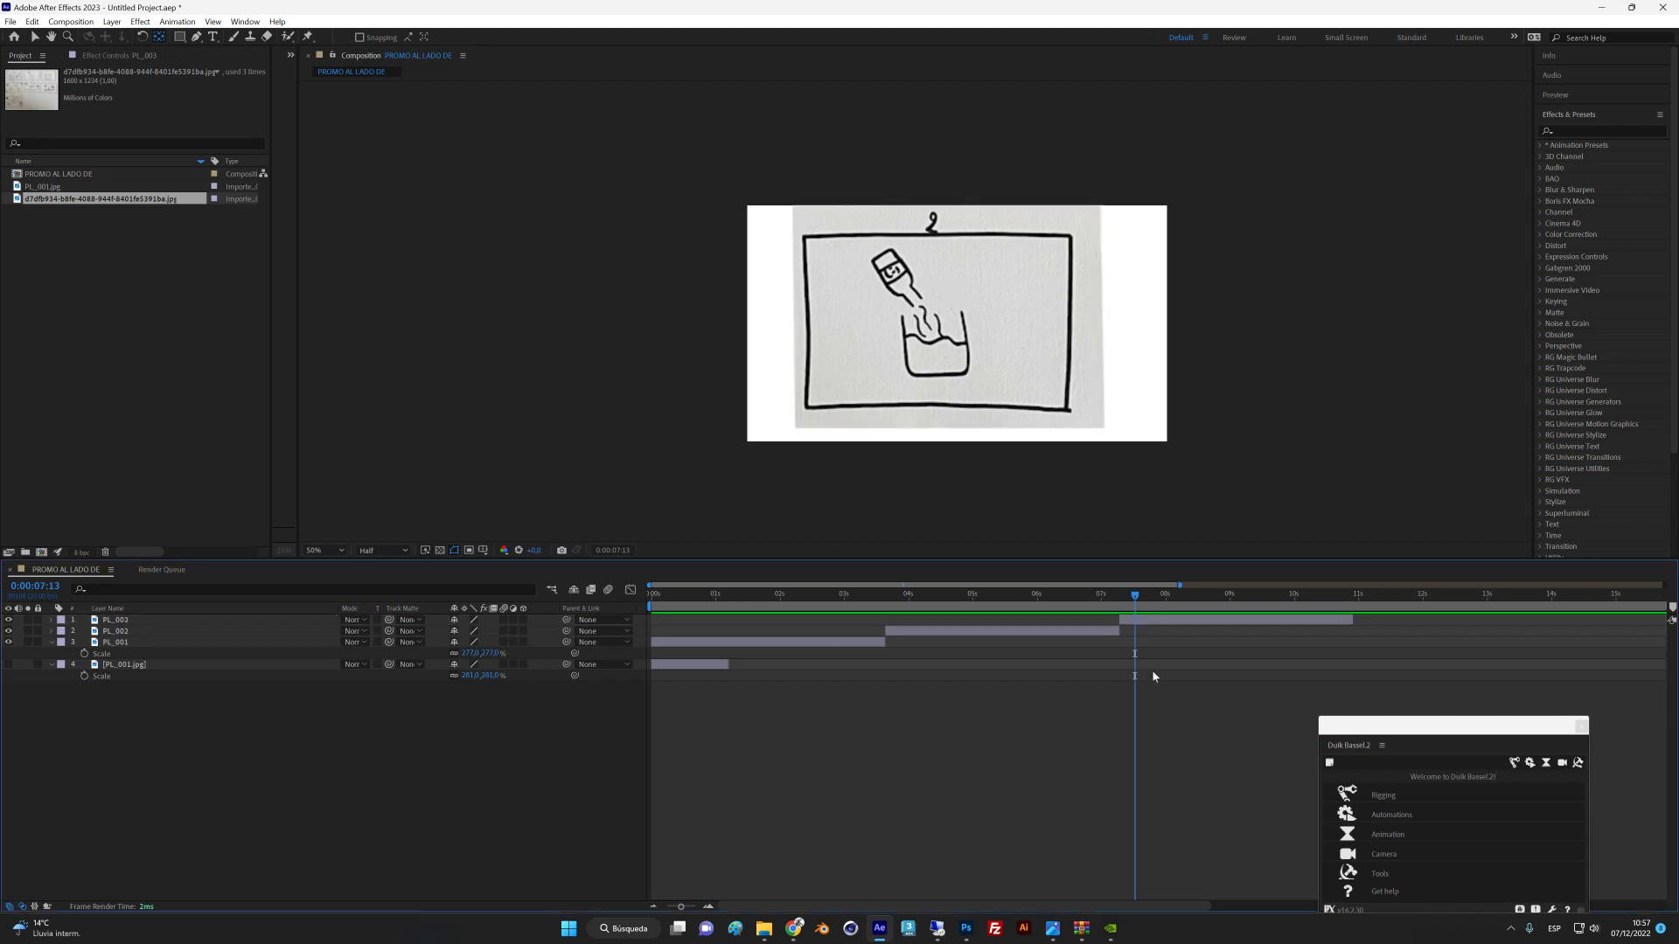
pyautogui.click(1151, 621)
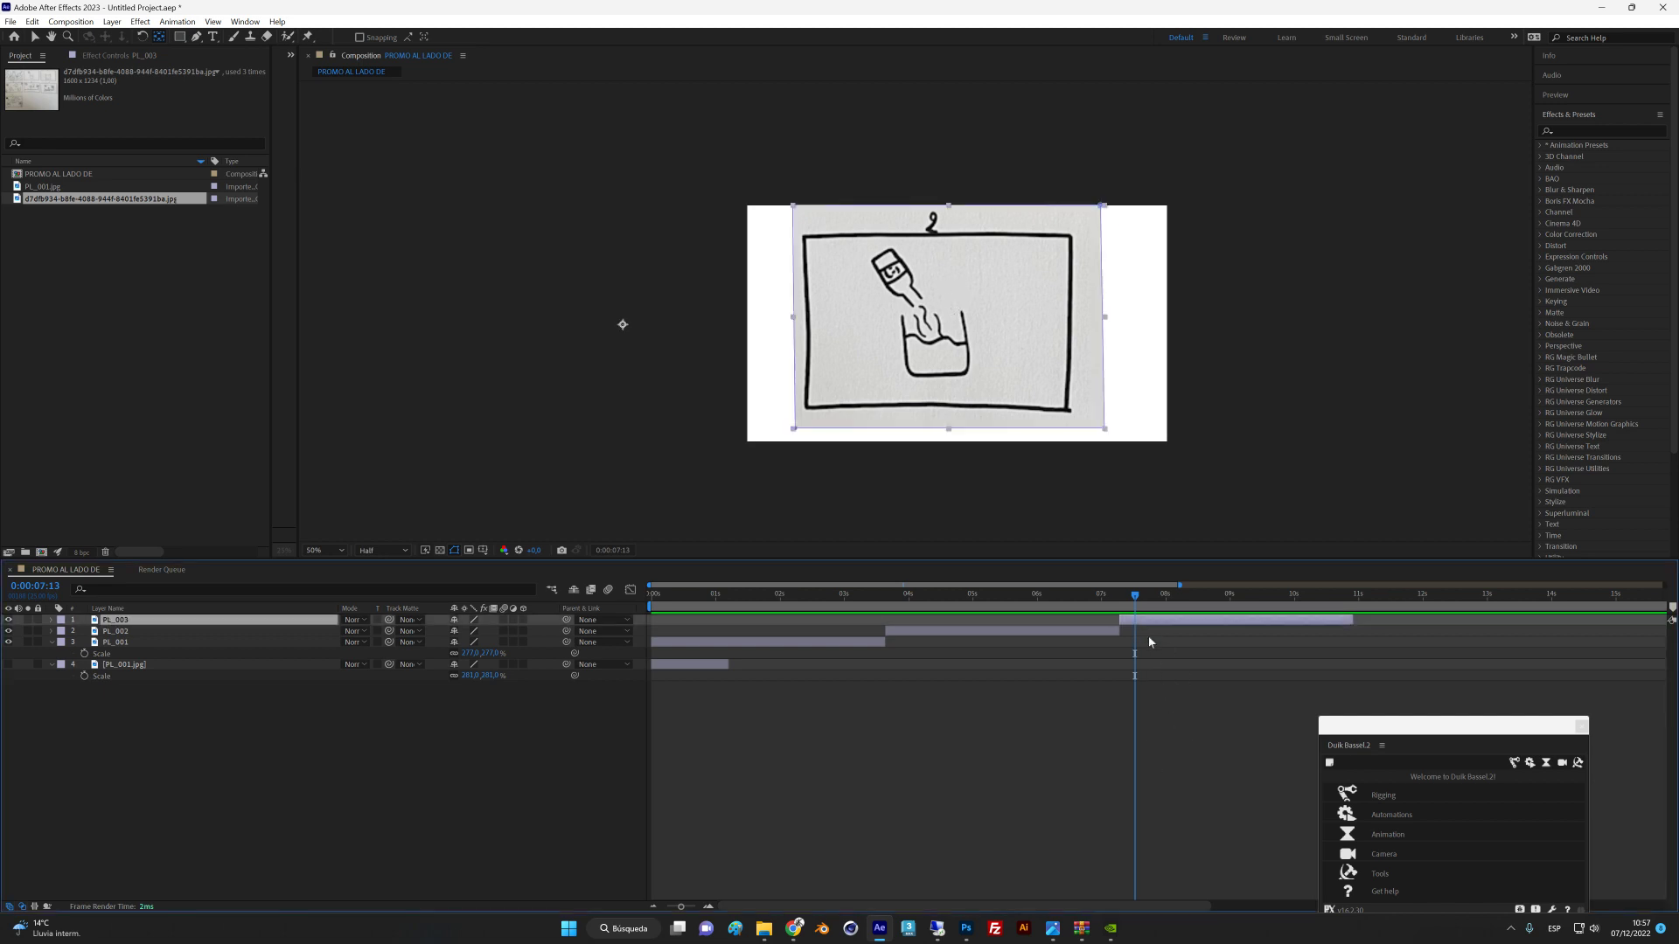
pyautogui.moveTo(940, 311); pyautogui.dragTo(687, 302)
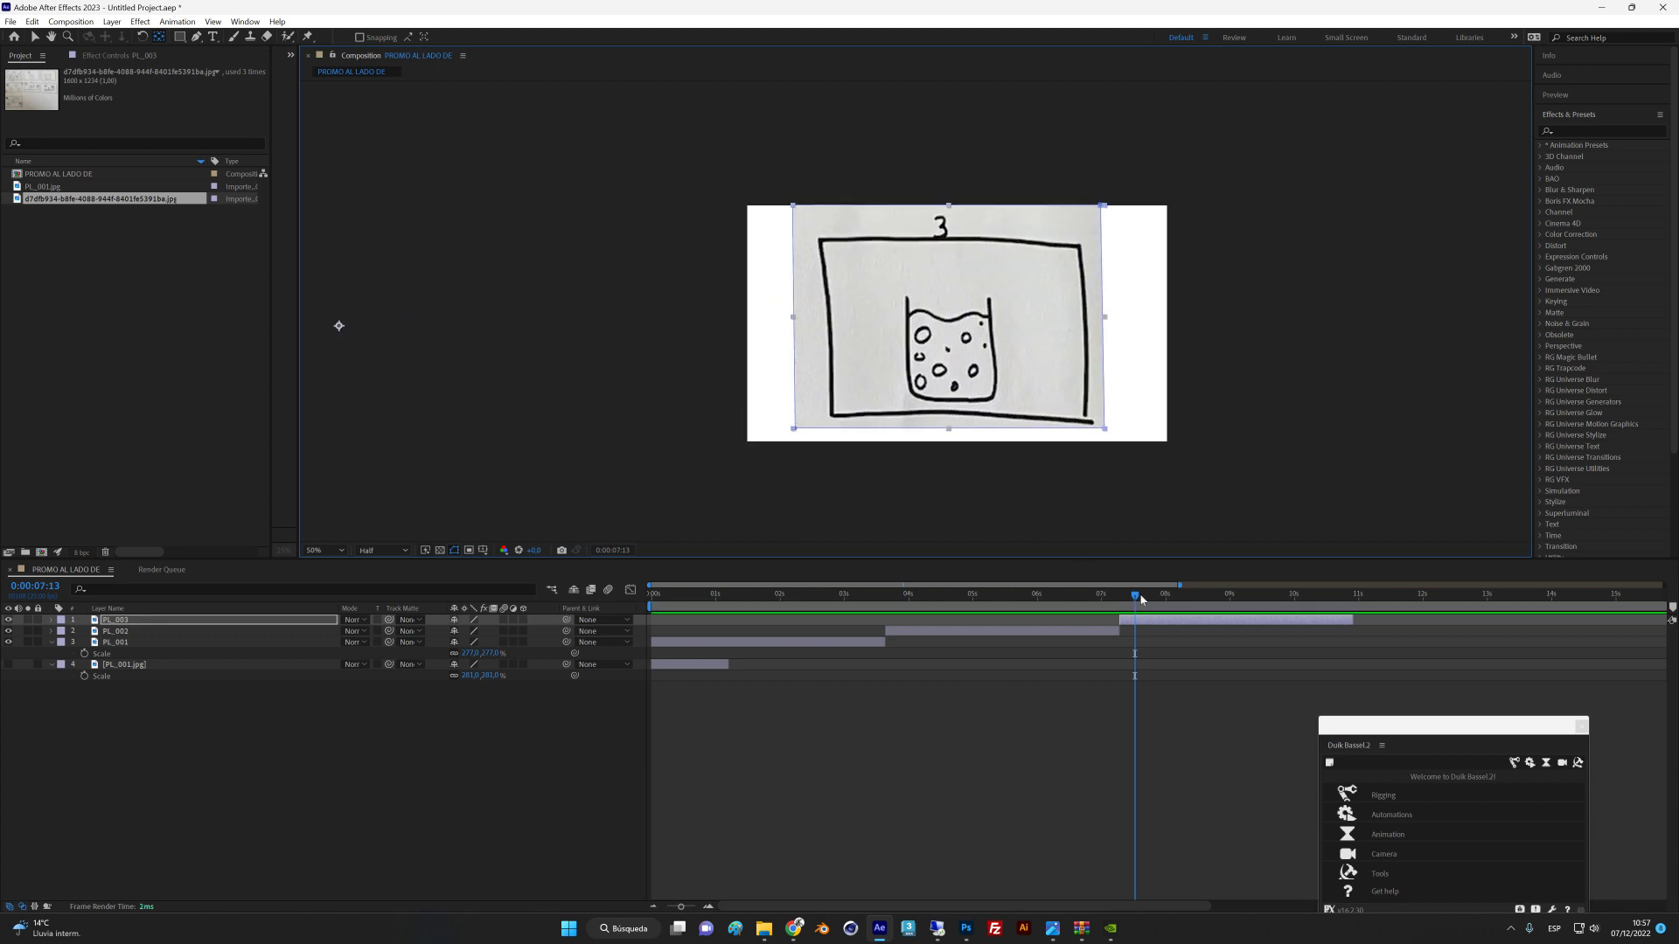
# Duplicate the PL_003 layer, start the copy right after the original and place the current time at 0:00:11:17.
pyautogui.moveTo(1141, 599); pyautogui.dragTo(1285, 598)
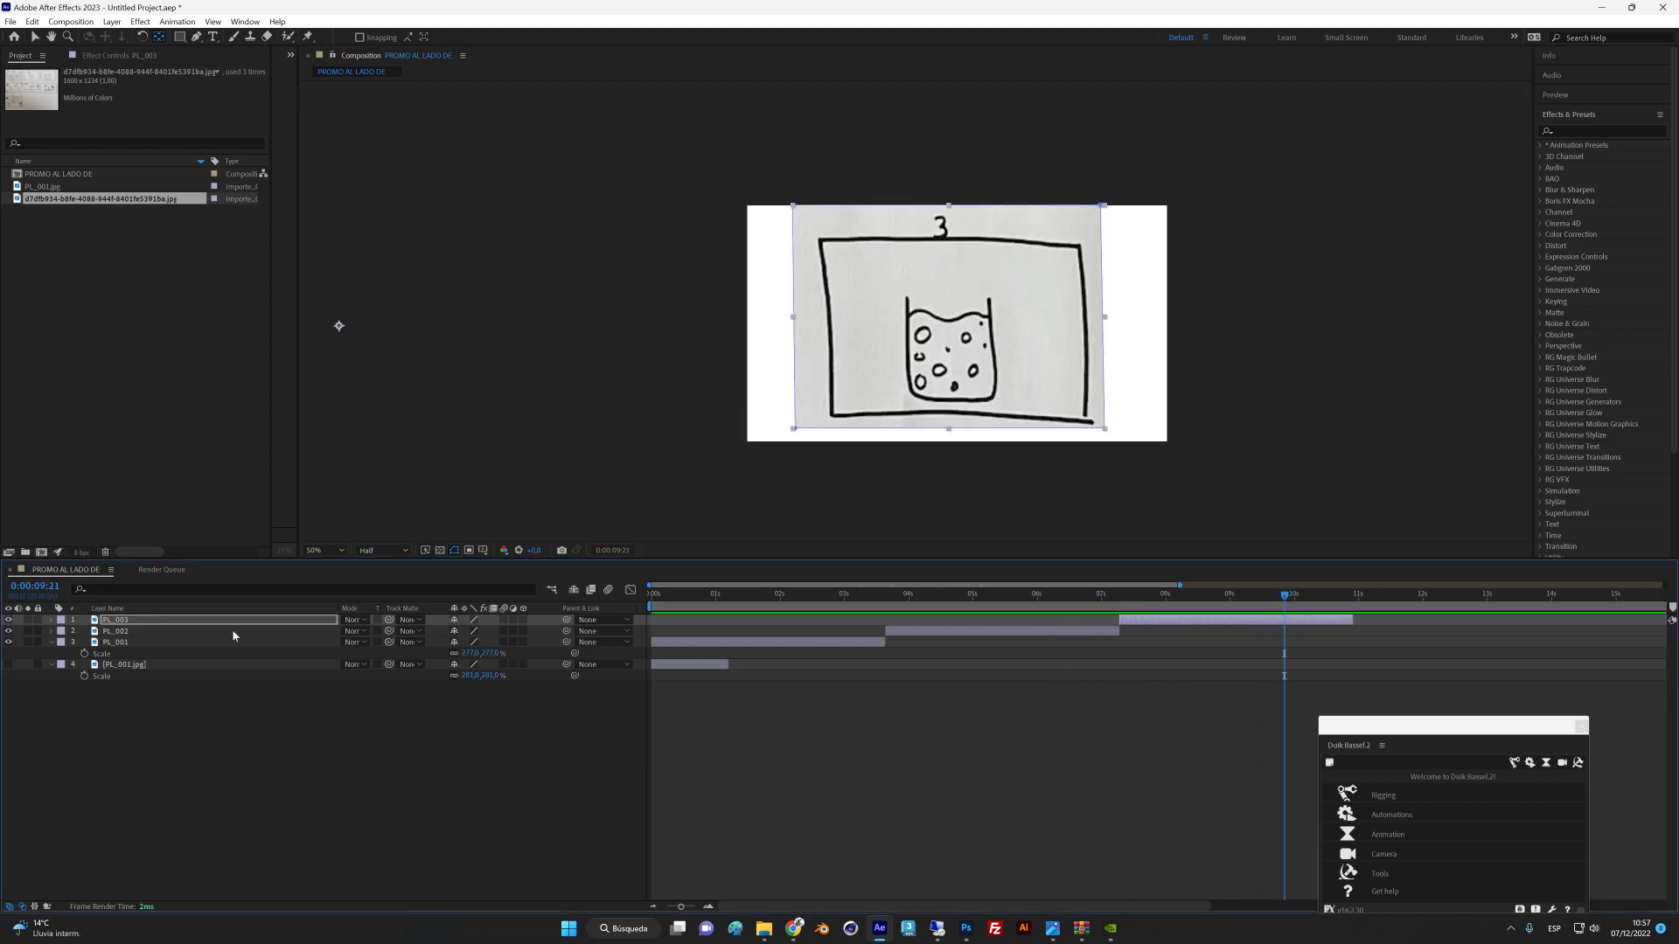
pyautogui.keyDown('ctrl'); pyautogui.click(118, 622); pyautogui.keyUp('ctrl')
pyautogui.click(140, 621)
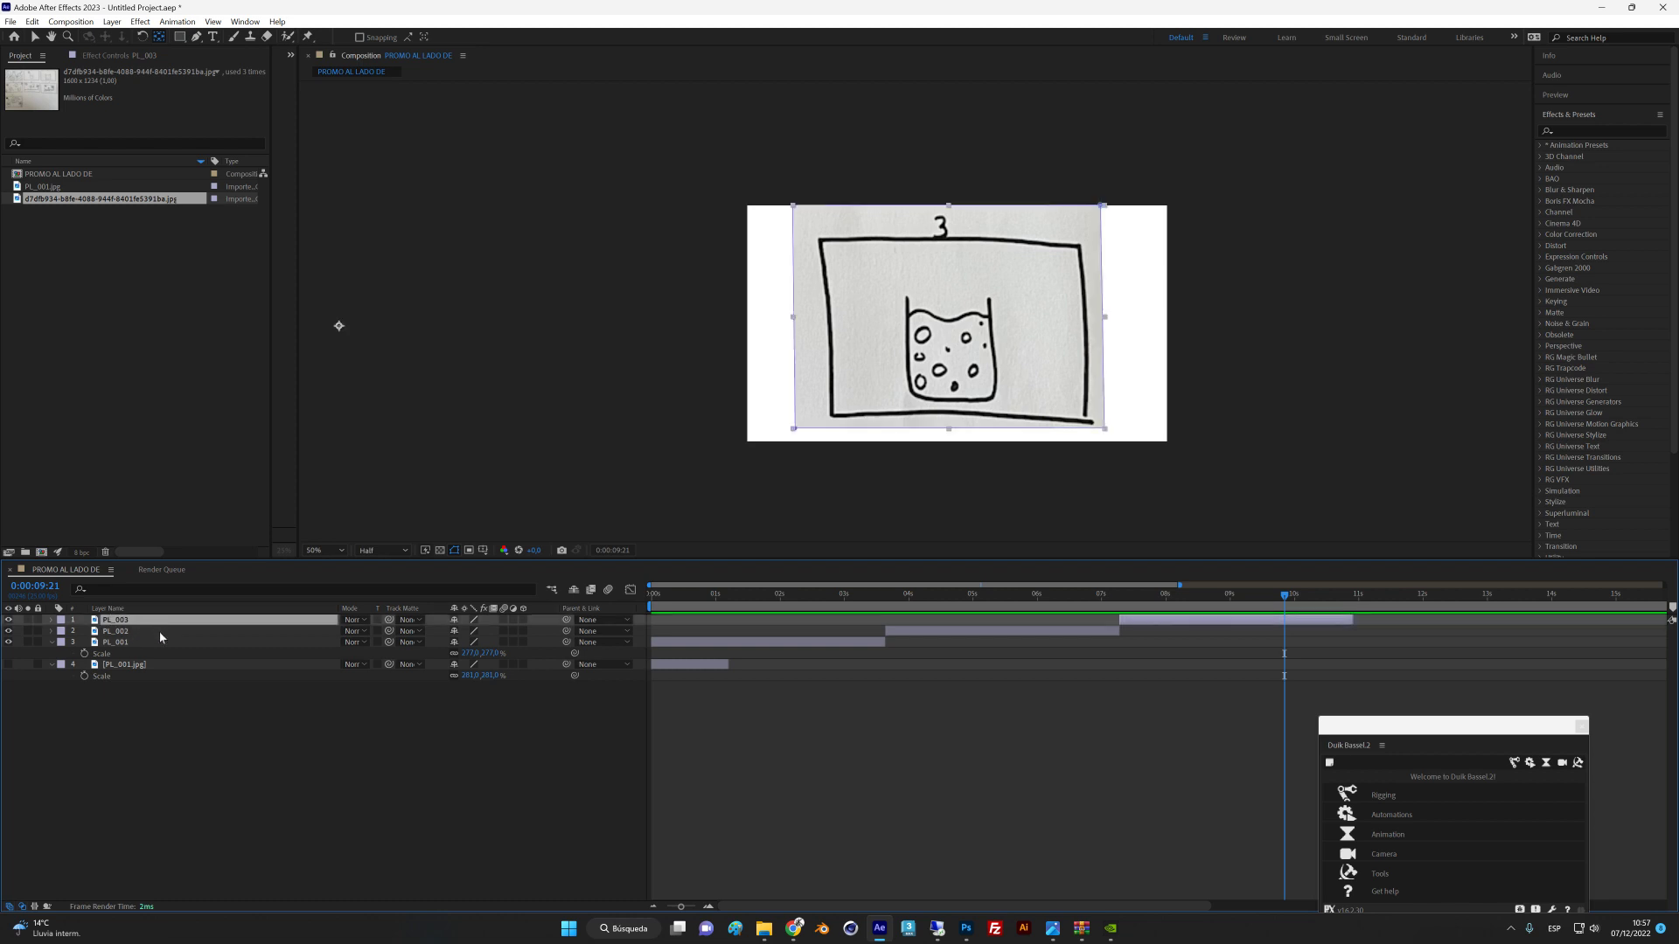
pyautogui.hotkey('ctrl', 'd')
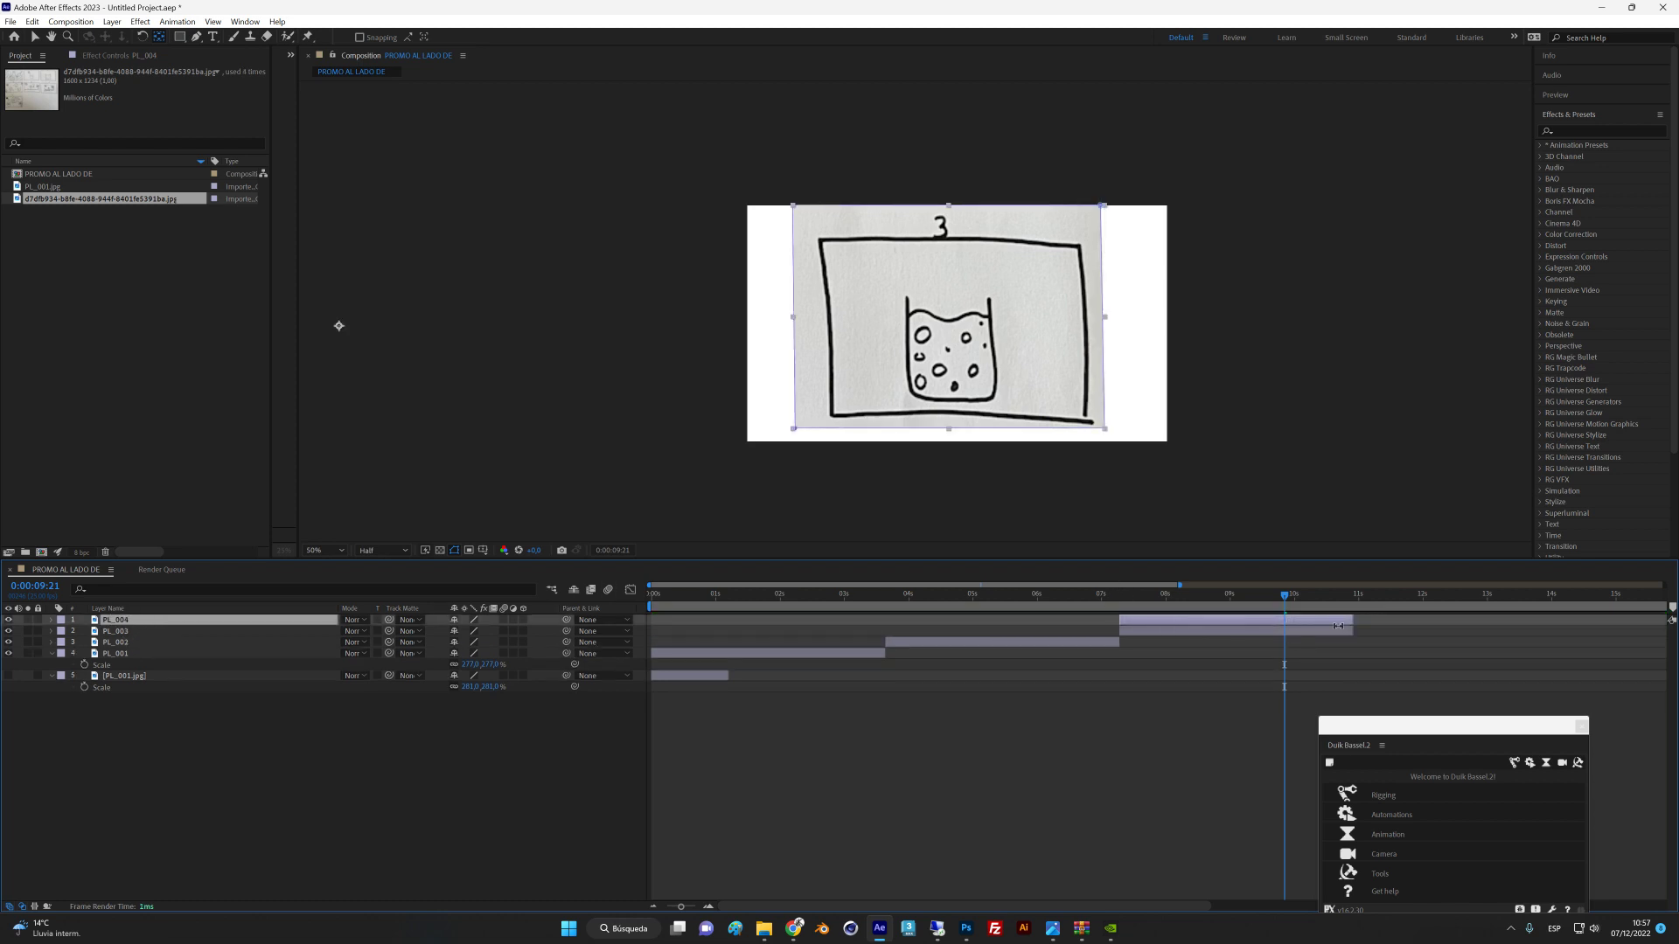
pyautogui.press('v')
pyautogui.moveTo(1228, 619); pyautogui.dragTo(1403, 596)
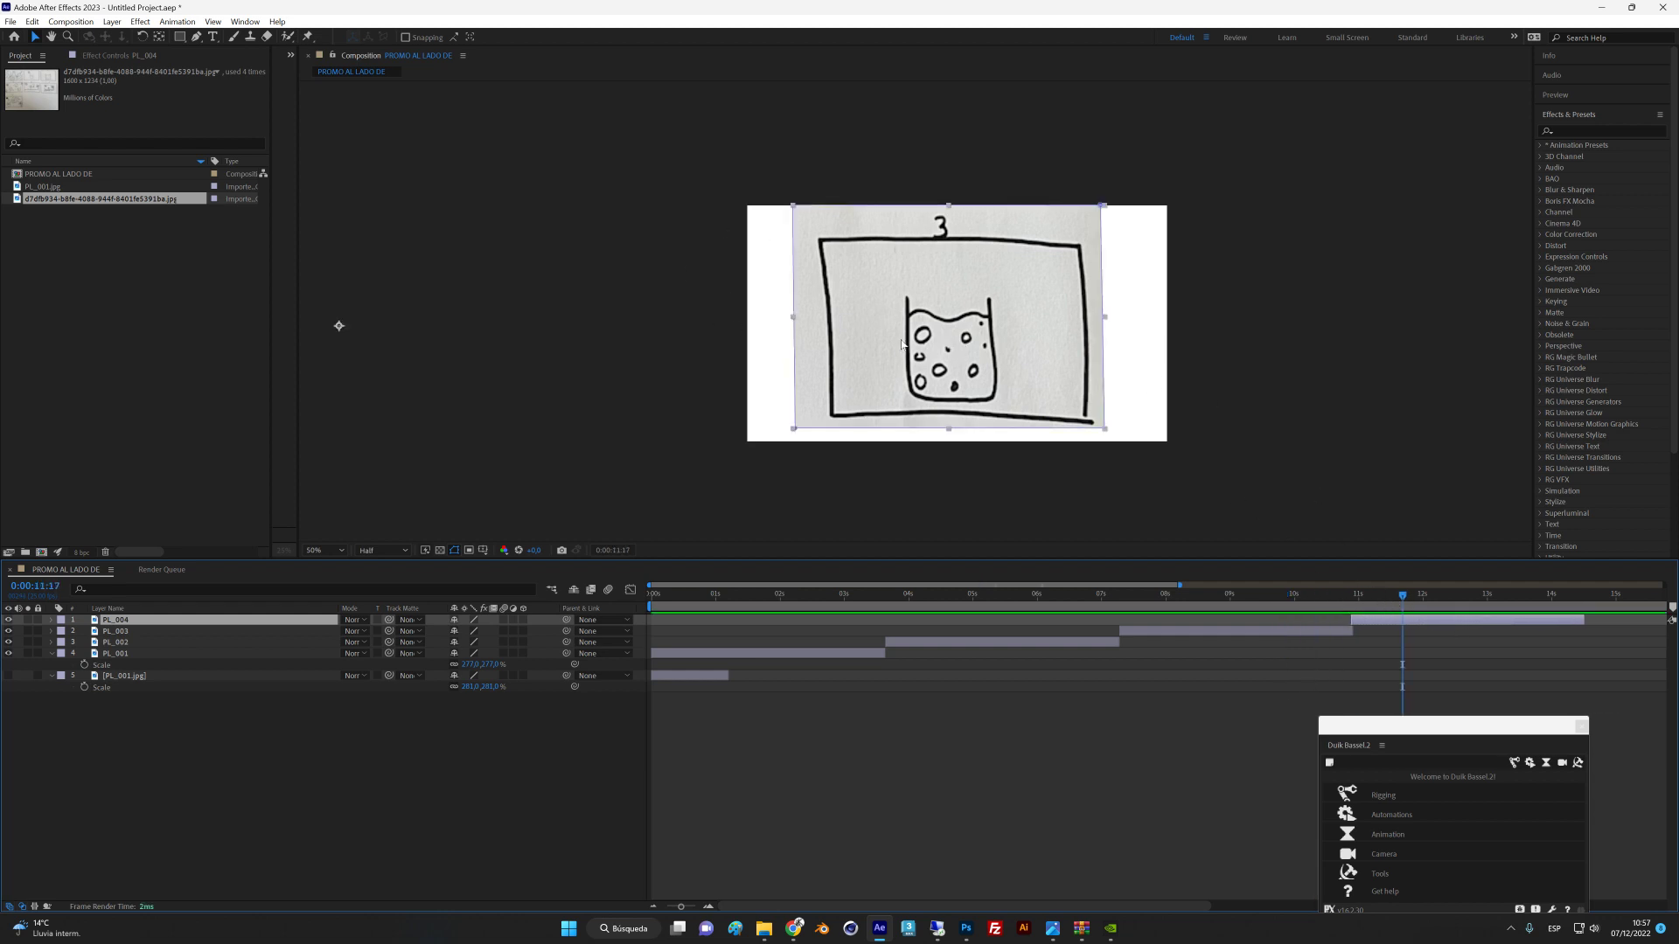
# Shift the image inside the PL_004 mask to show storyboard frame 4, and widen the mask on both sides around the drawing.
pyautogui.click(159, 37)
pyautogui.moveTo(1005, 337); pyautogui.dragTo(1235, 307)
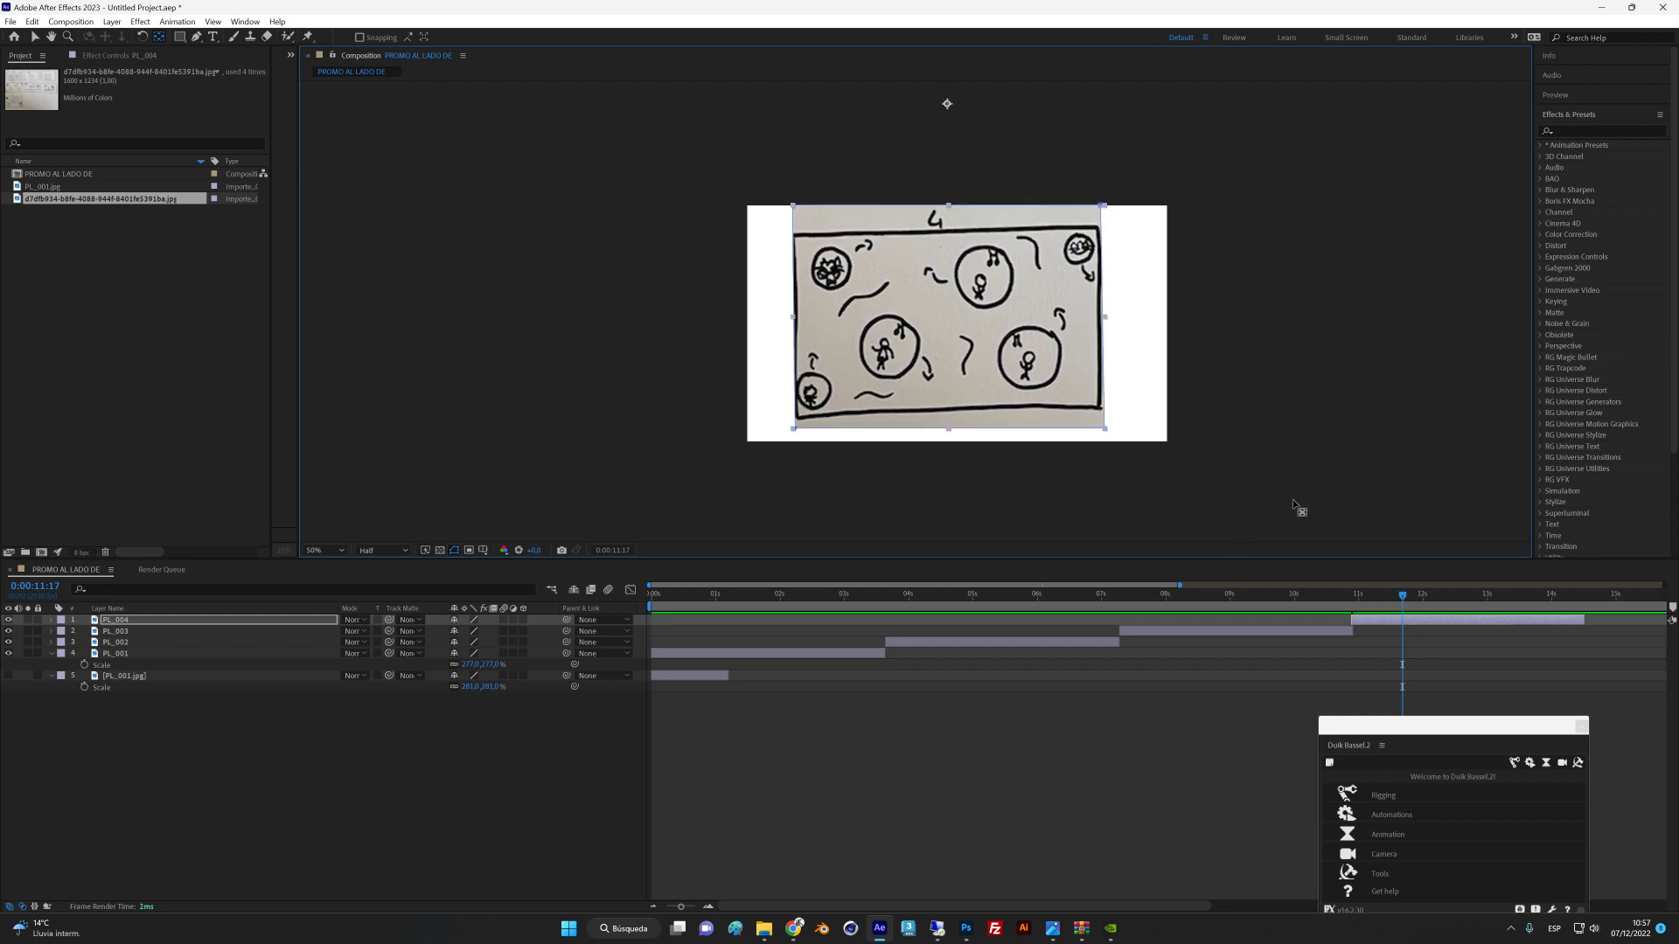
pyautogui.moveTo(1180, 584); pyautogui.dragTo(1426, 584)
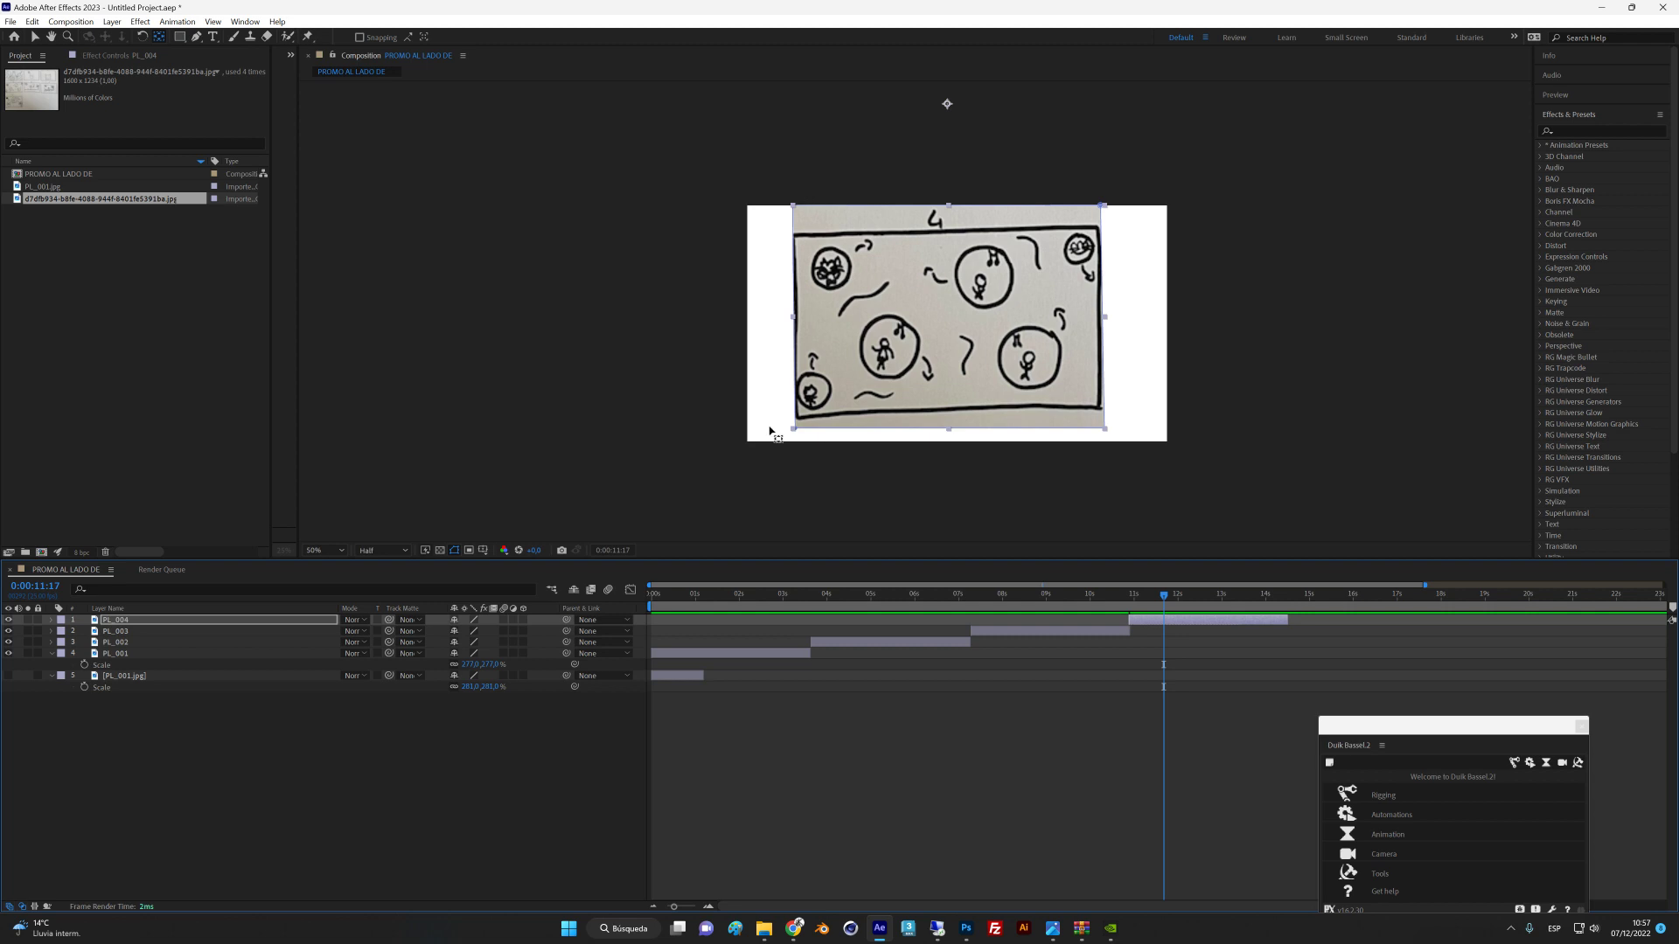
pyautogui.press('v')
pyautogui.click(106, 96)
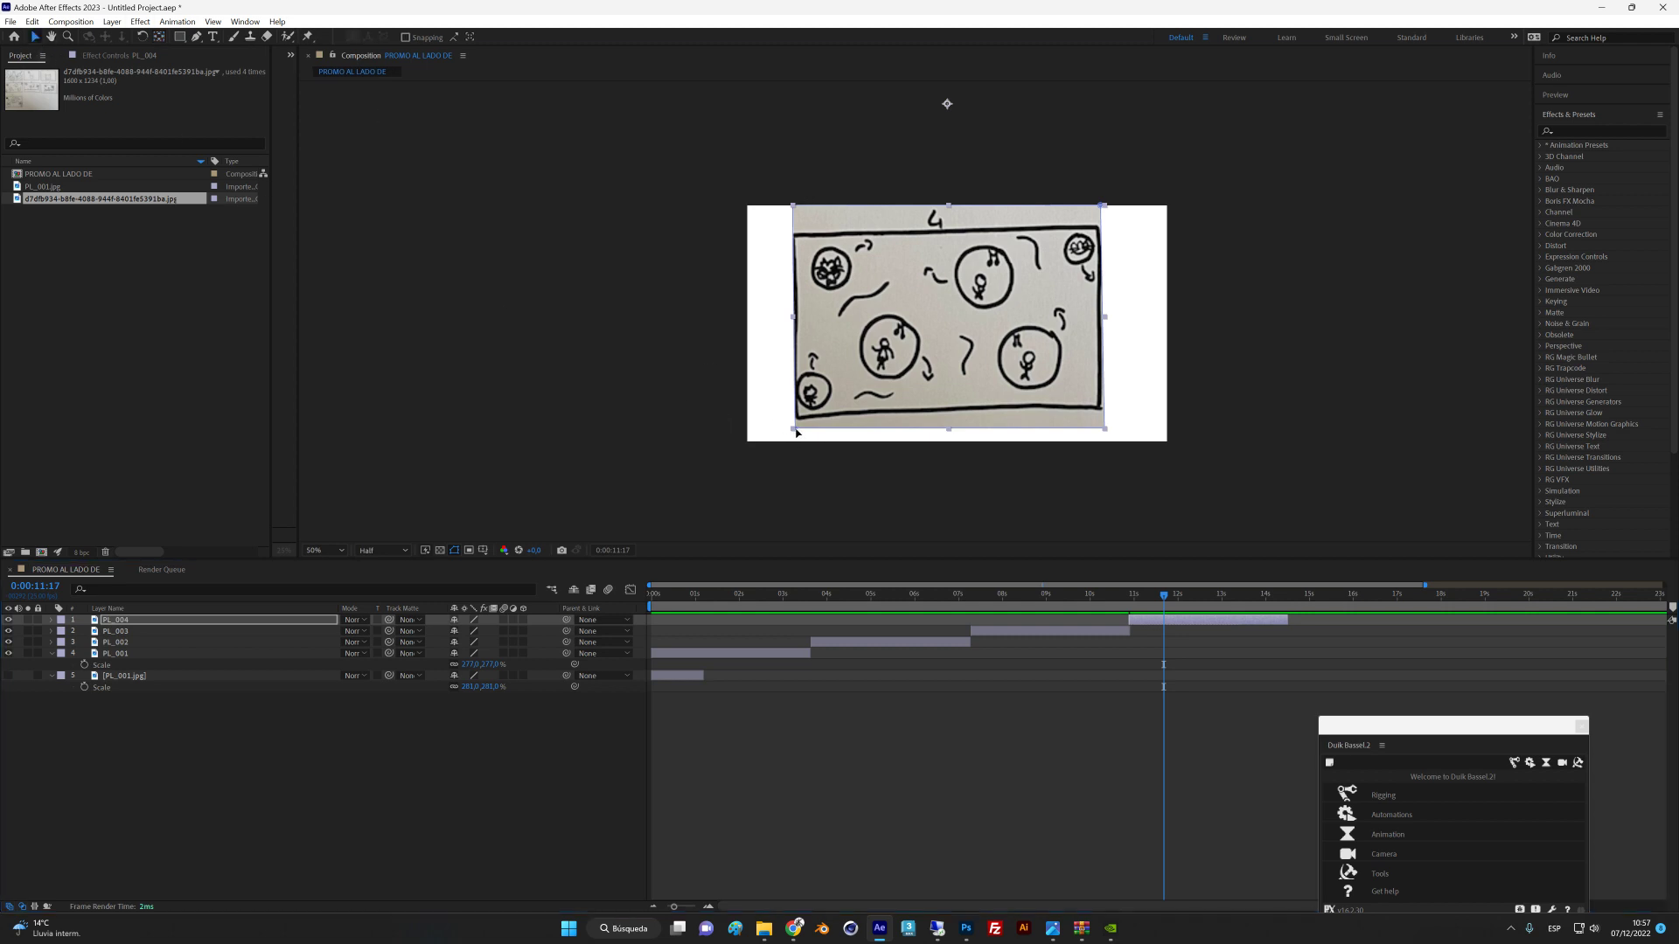
pyautogui.moveTo(793, 318); pyautogui.dragTo(775, 319)
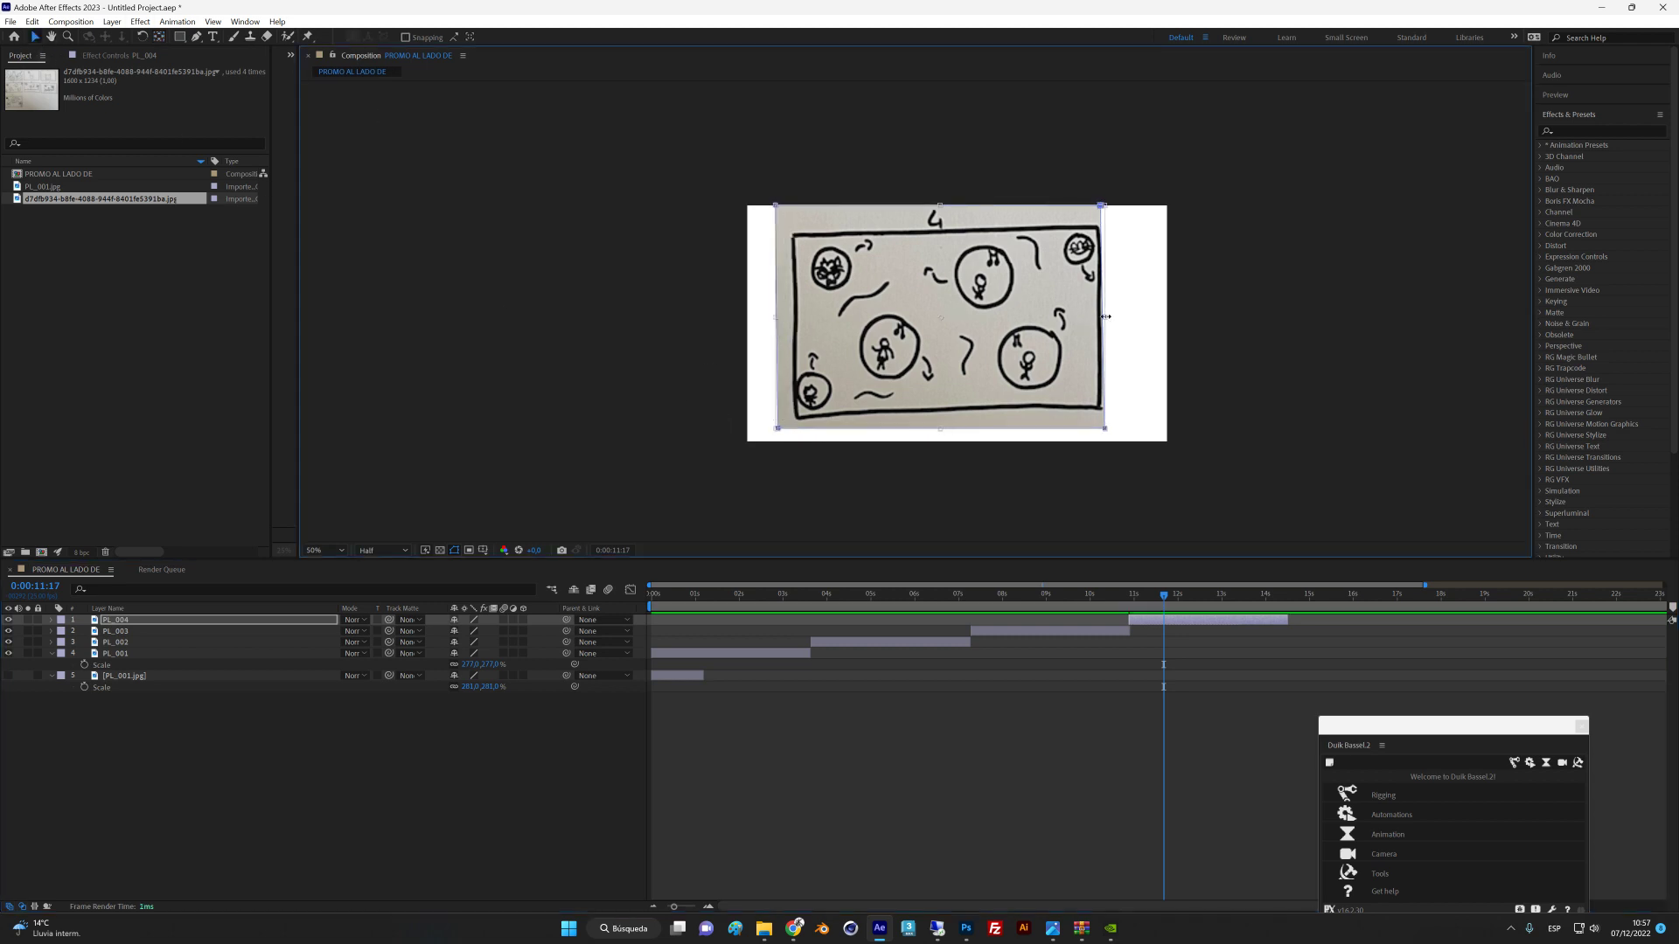
pyautogui.moveTo(1107, 317); pyautogui.dragTo(1138, 318)
# Compare the layers' own names with their source file names in the timeline, ending with layer names displayed.
pyautogui.moveTo(1167, 595); pyautogui.dragTo(1216, 595)
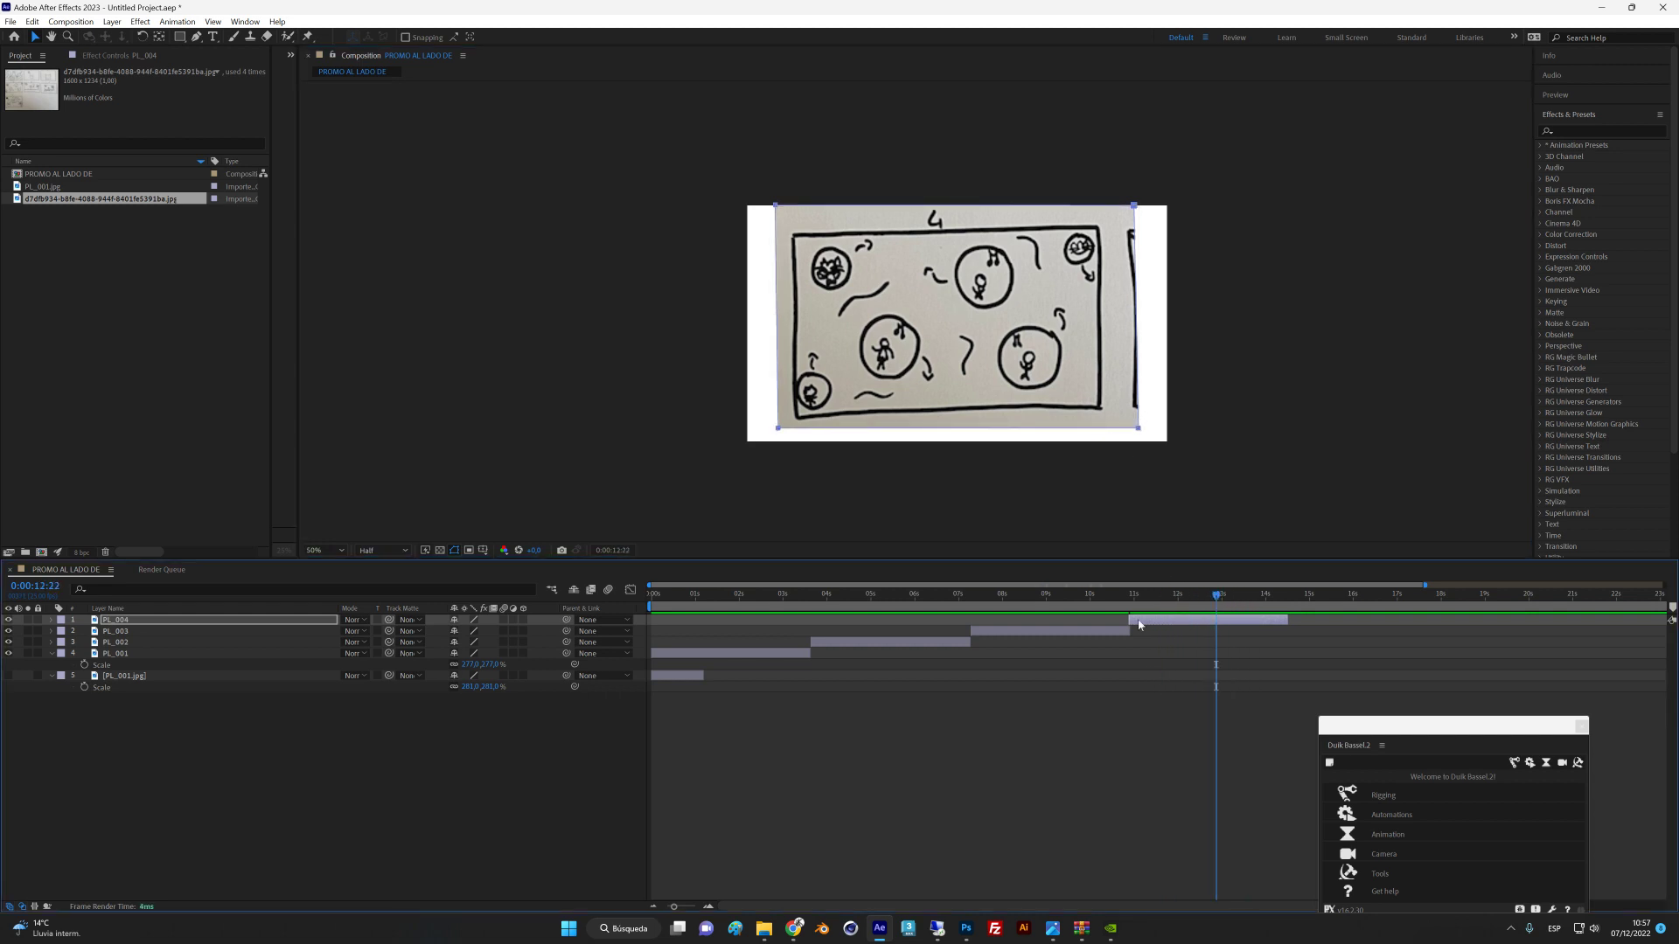
pyautogui.click(163, 732)
pyautogui.click(122, 608)
pyautogui.click(122, 609)
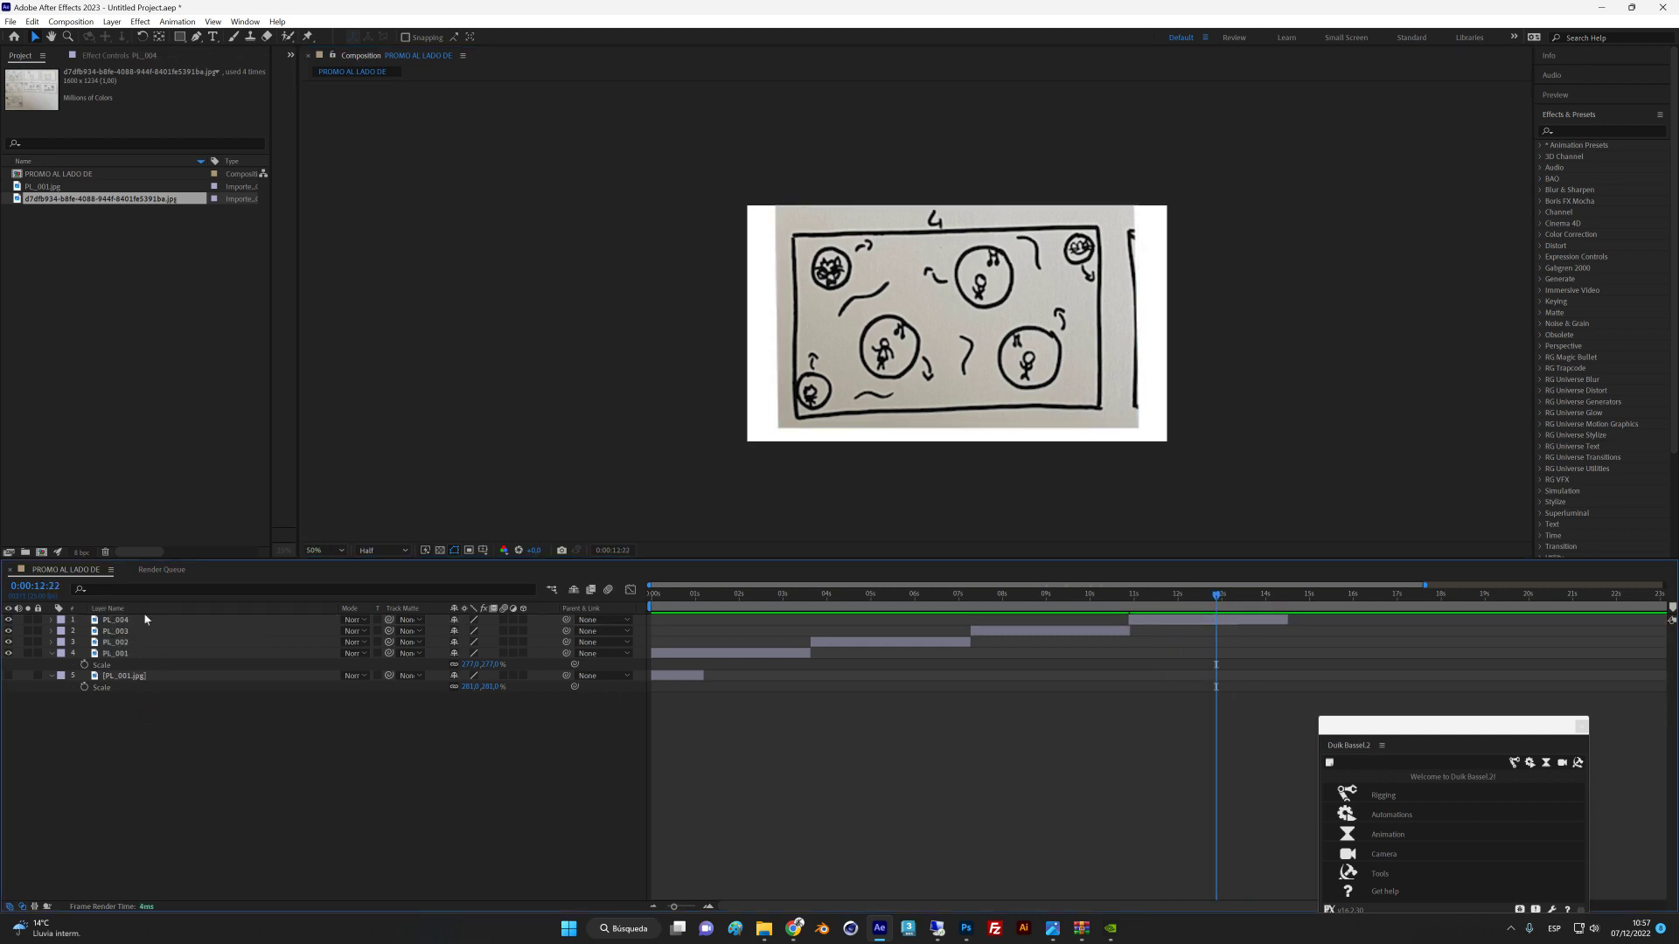
pyautogui.click(107, 608)
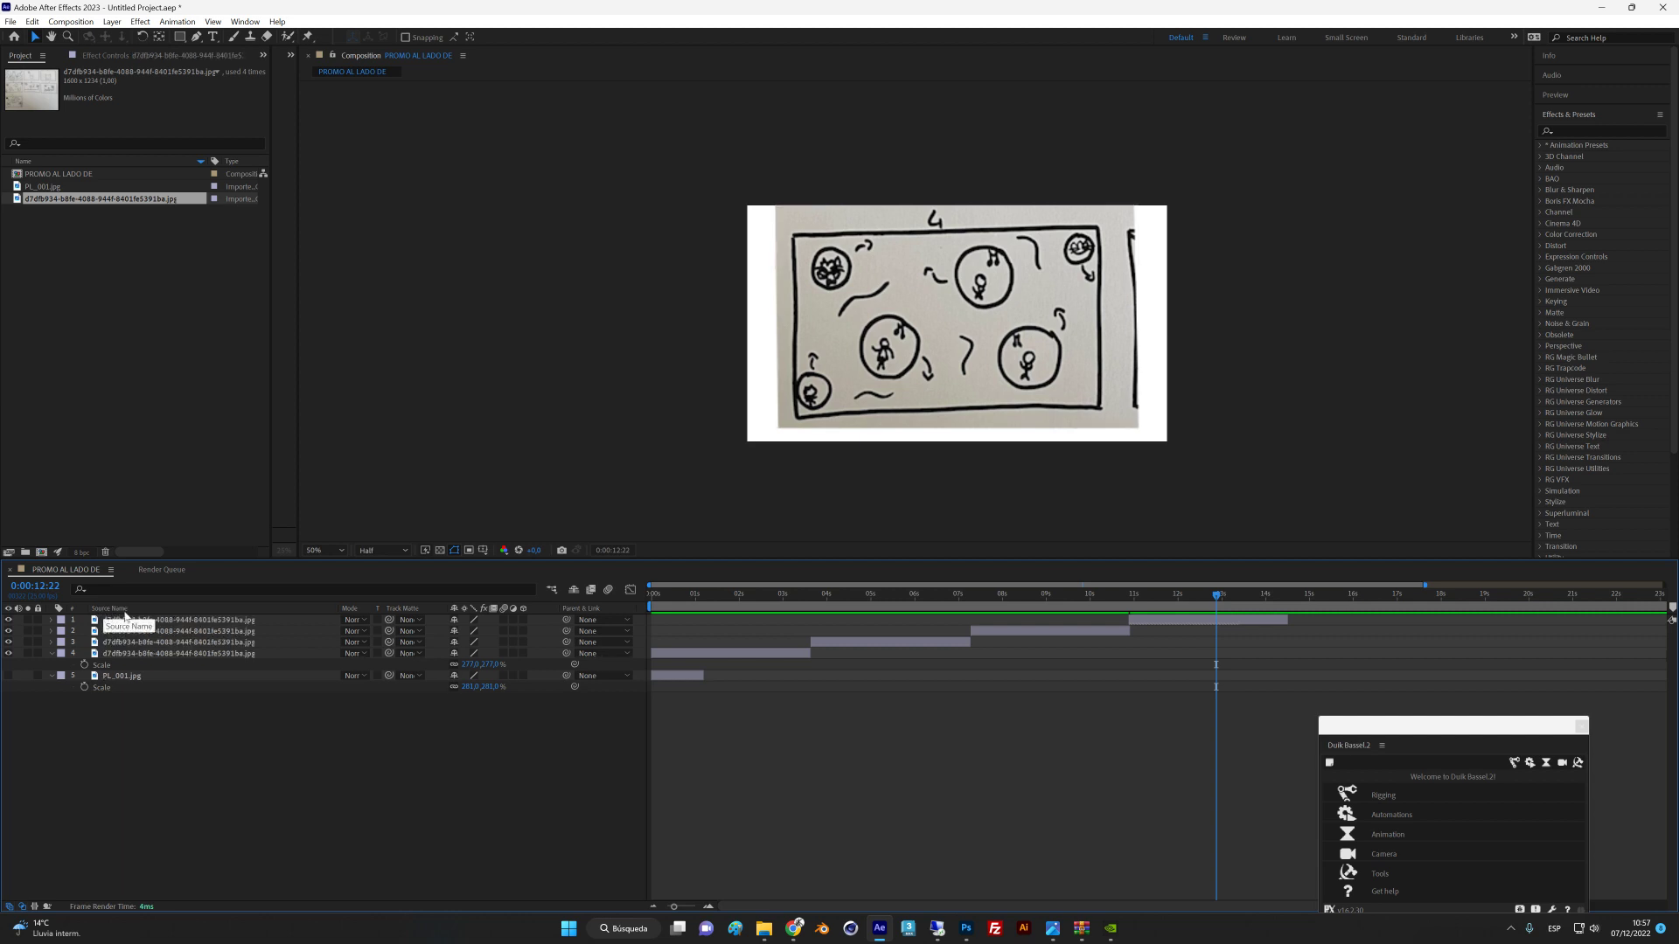
pyautogui.click(144, 610)
pyautogui.click(120, 610)
pyautogui.click(112, 609)
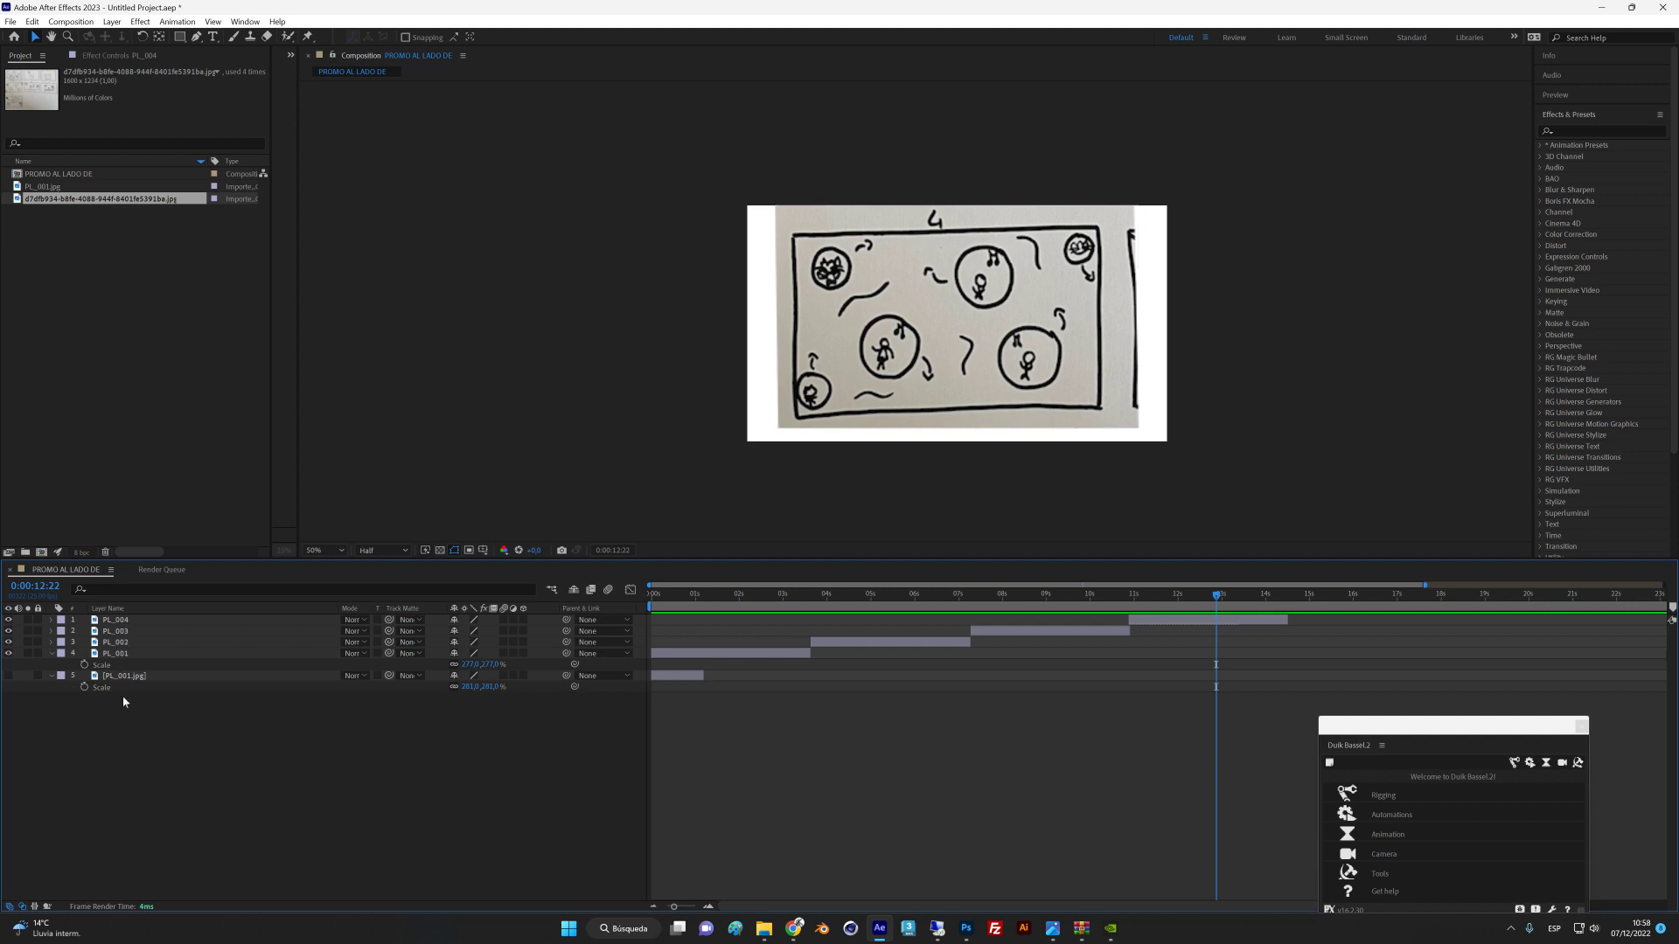
pyautogui.click(120, 609)
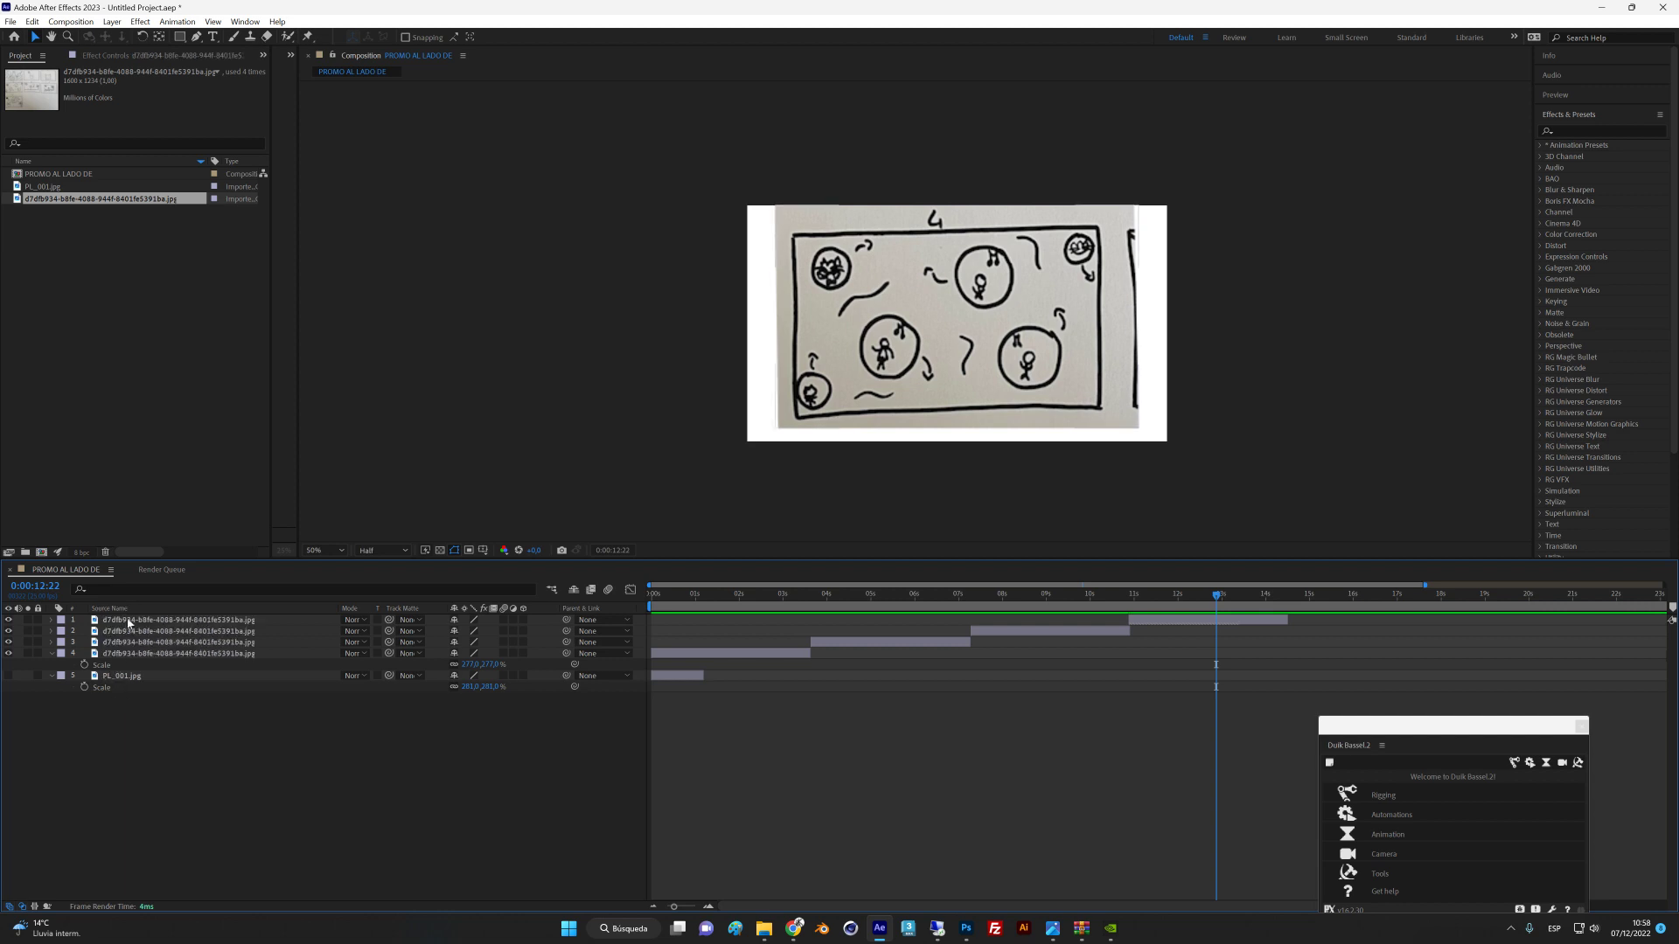
pyautogui.click(82, 241)
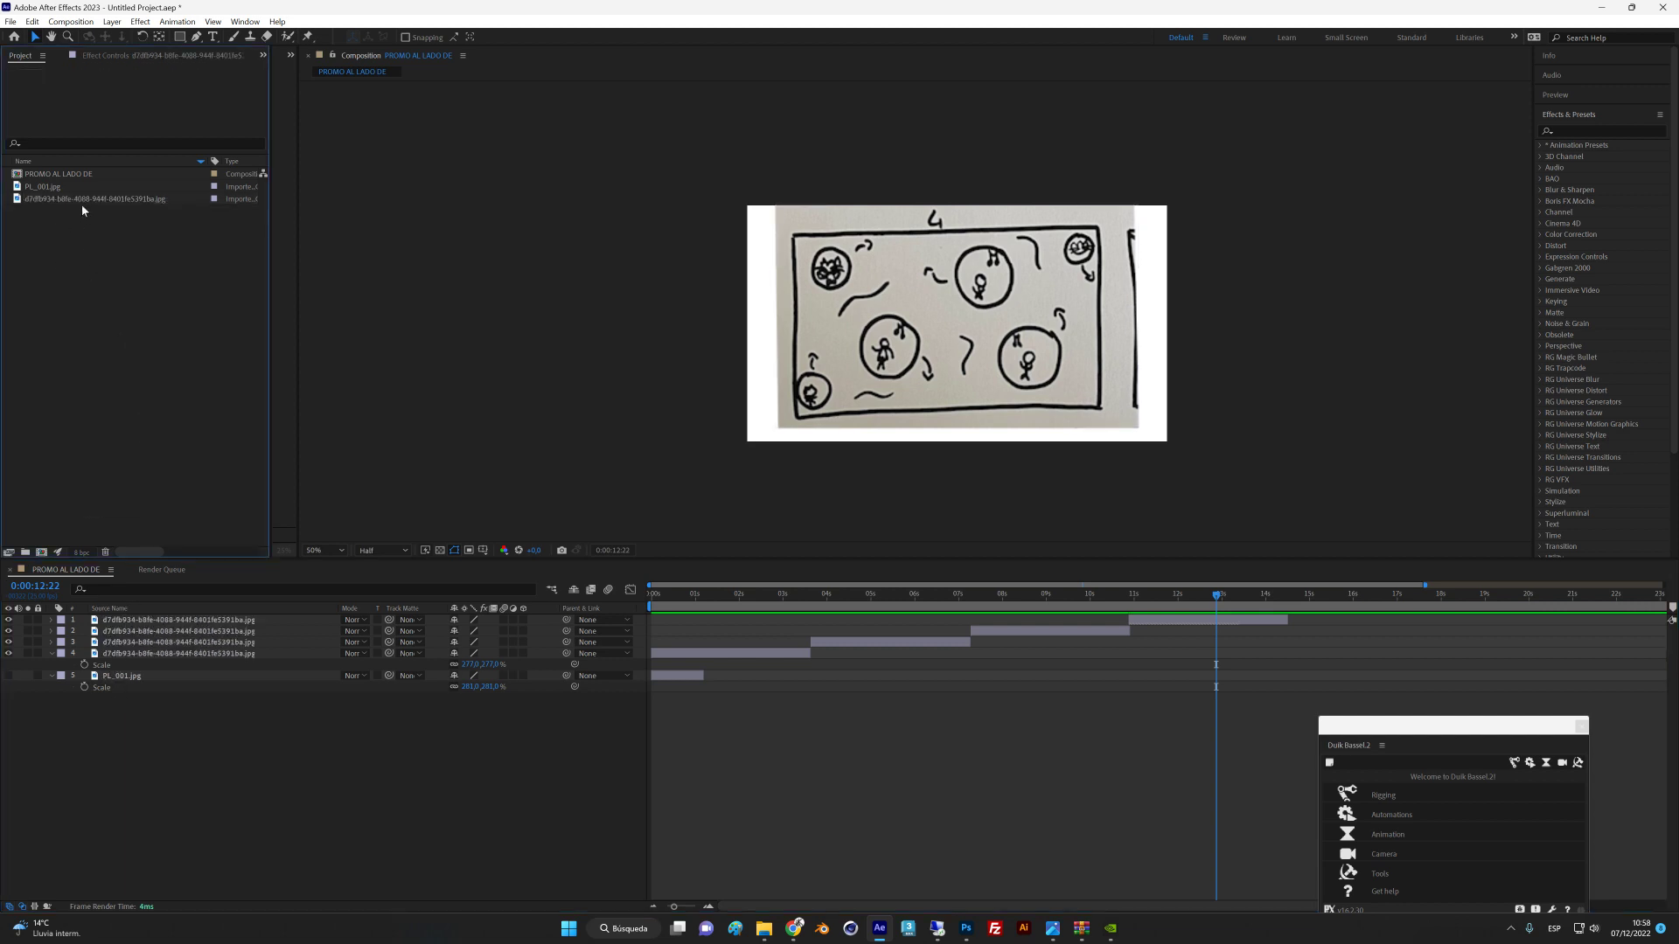
pyautogui.click(105, 200)
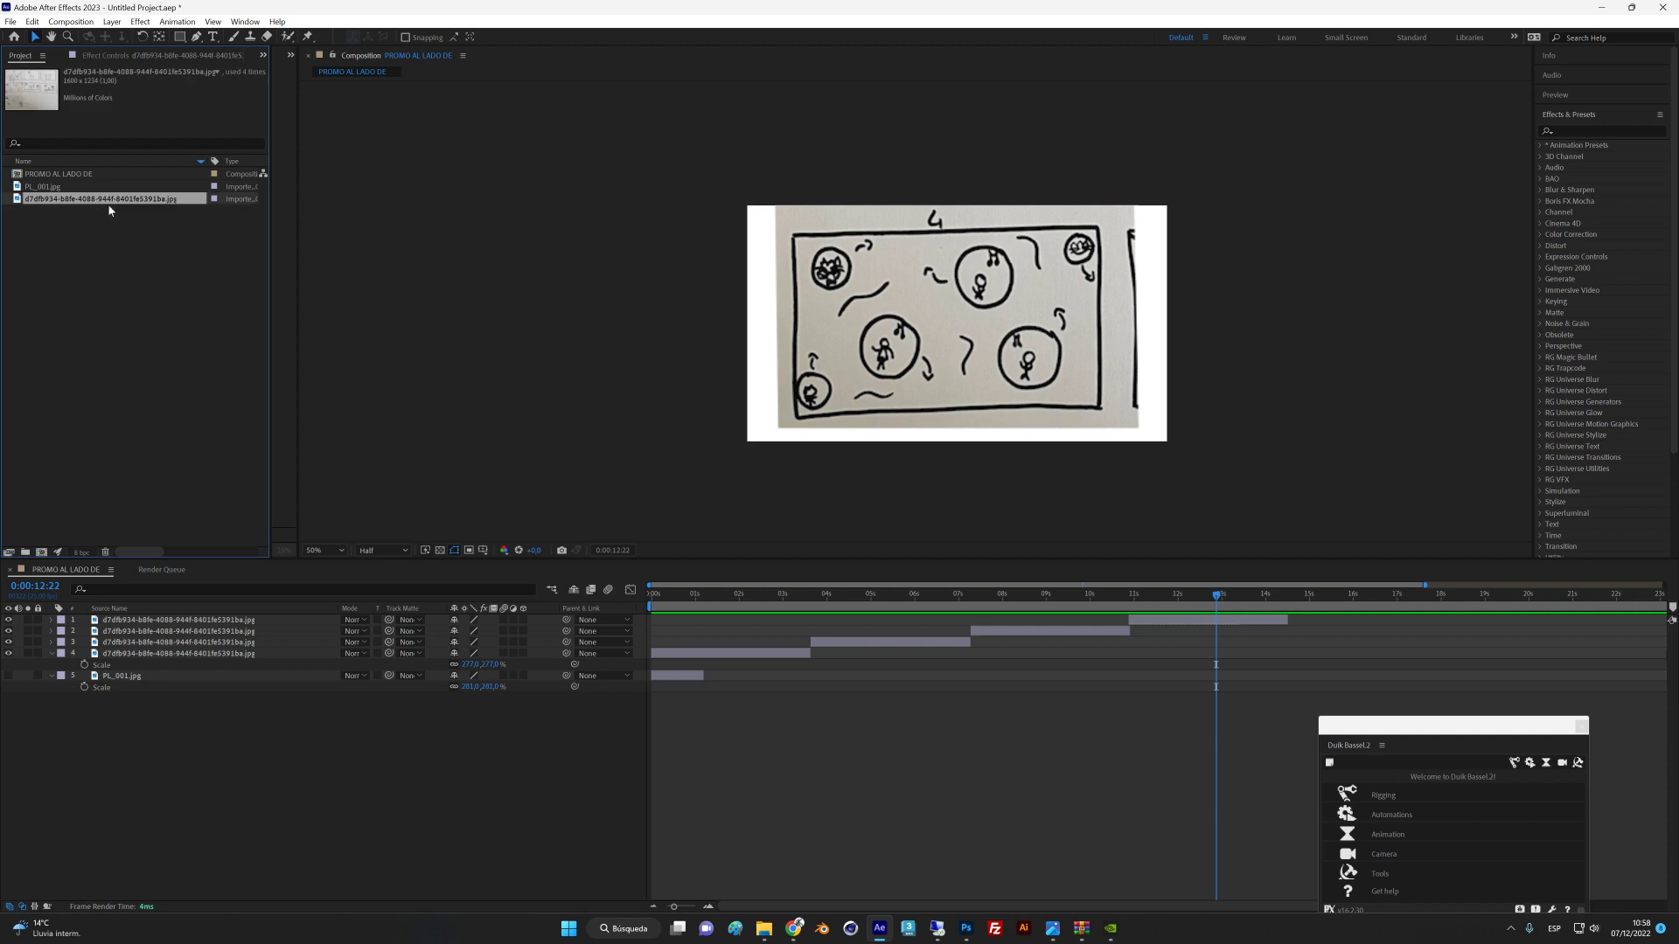
pyautogui.click(148, 609)
pyautogui.click(149, 608)
pyautogui.click(146, 609)
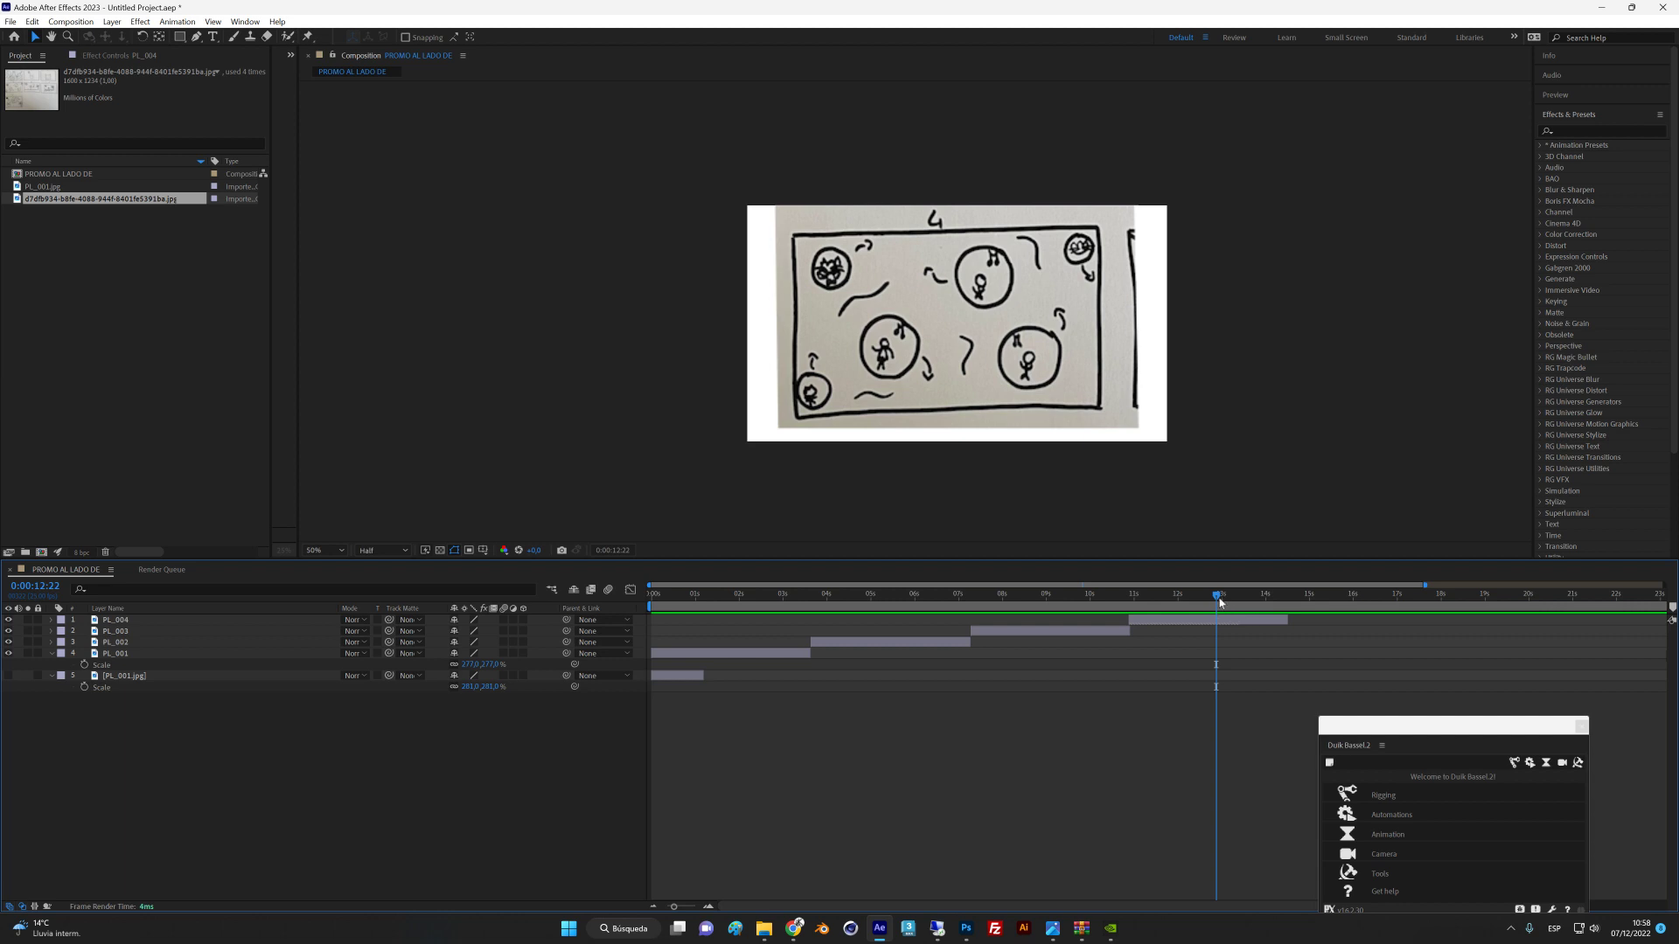
# Duplicate the PL_004 layer, start the copy right after the original and place the current time at 0:00:15:15.
pyautogui.moveTo(1219, 600); pyautogui.dragTo(1398, 637)
pyautogui.click(1248, 621)
pyautogui.hotkey('ctrl', 'd')
pyautogui.moveTo(1276, 601); pyautogui.dragTo(1340, 605)
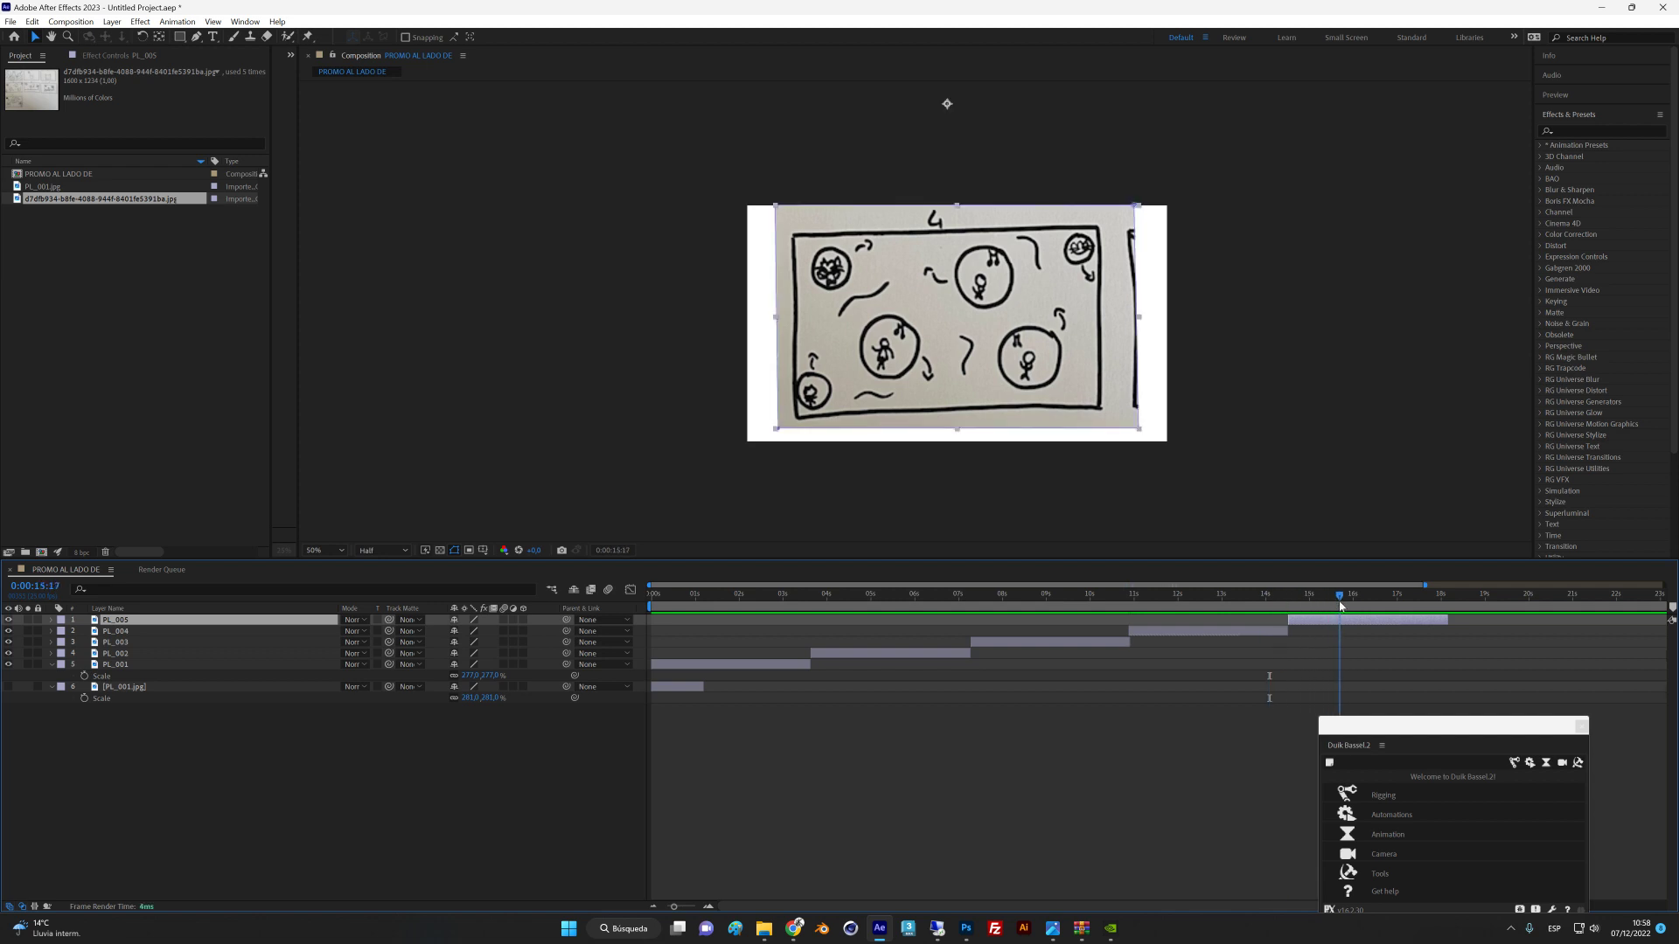
pyautogui.moveTo(1145, 604); pyautogui.dragTo(1335, 603)
# Shift the image inside the PL_005 mask with the Pan Behind tool to show storyboard frame 5.
pyautogui.press('y')
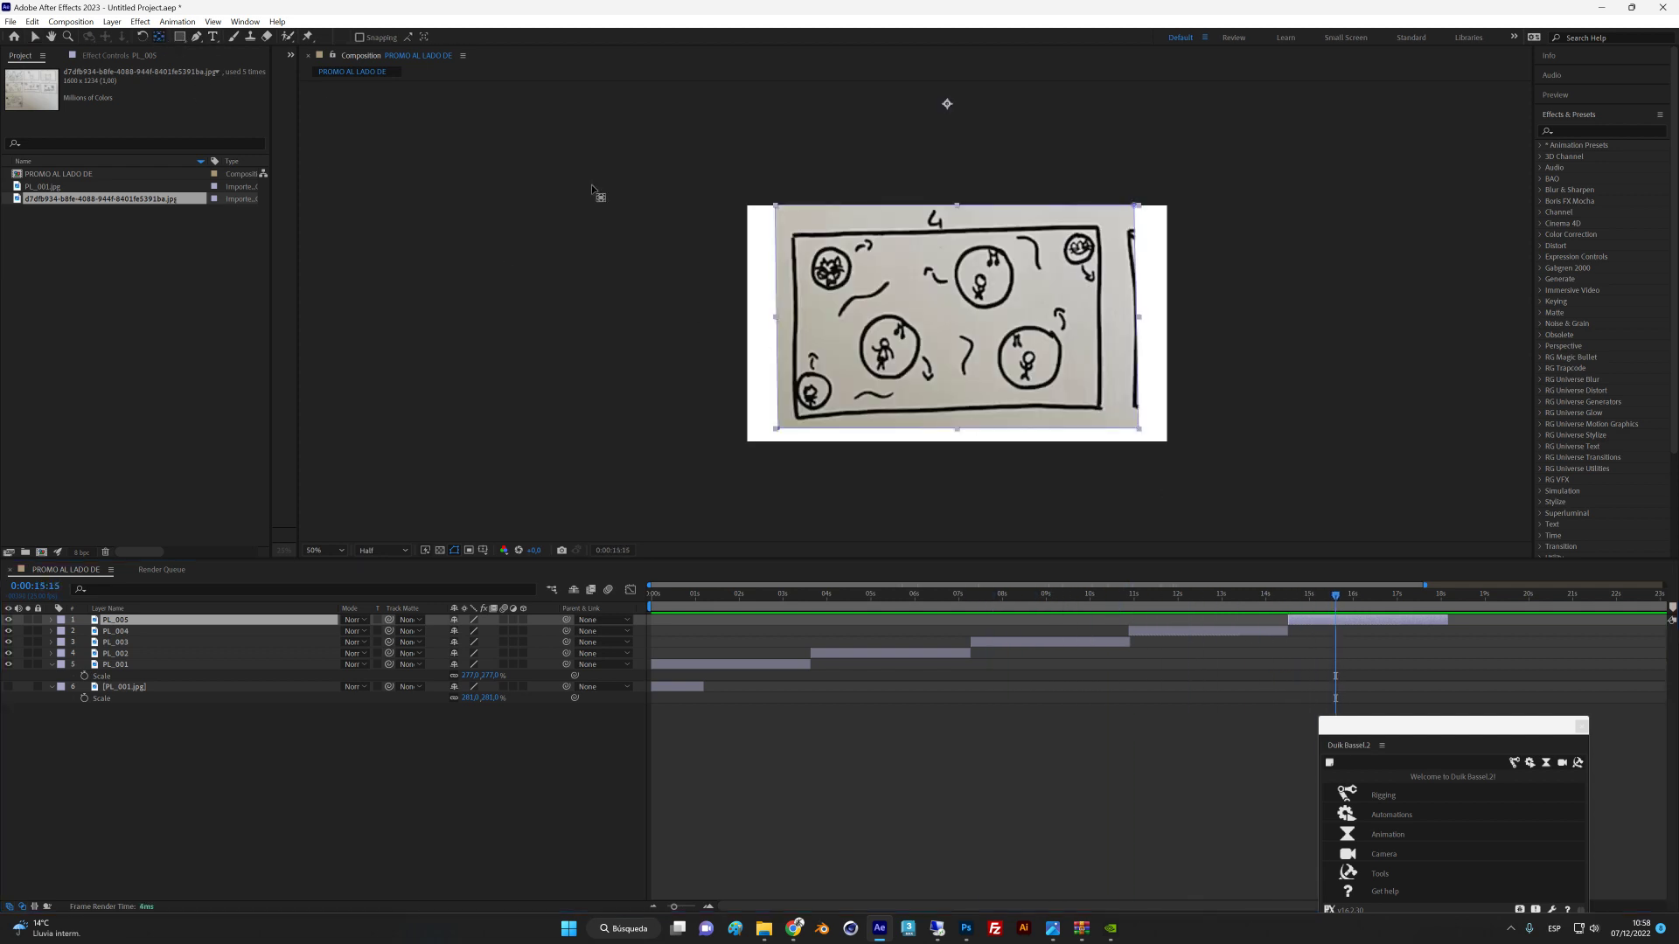
pyautogui.moveTo(1018, 310); pyautogui.dragTo(692, 304)
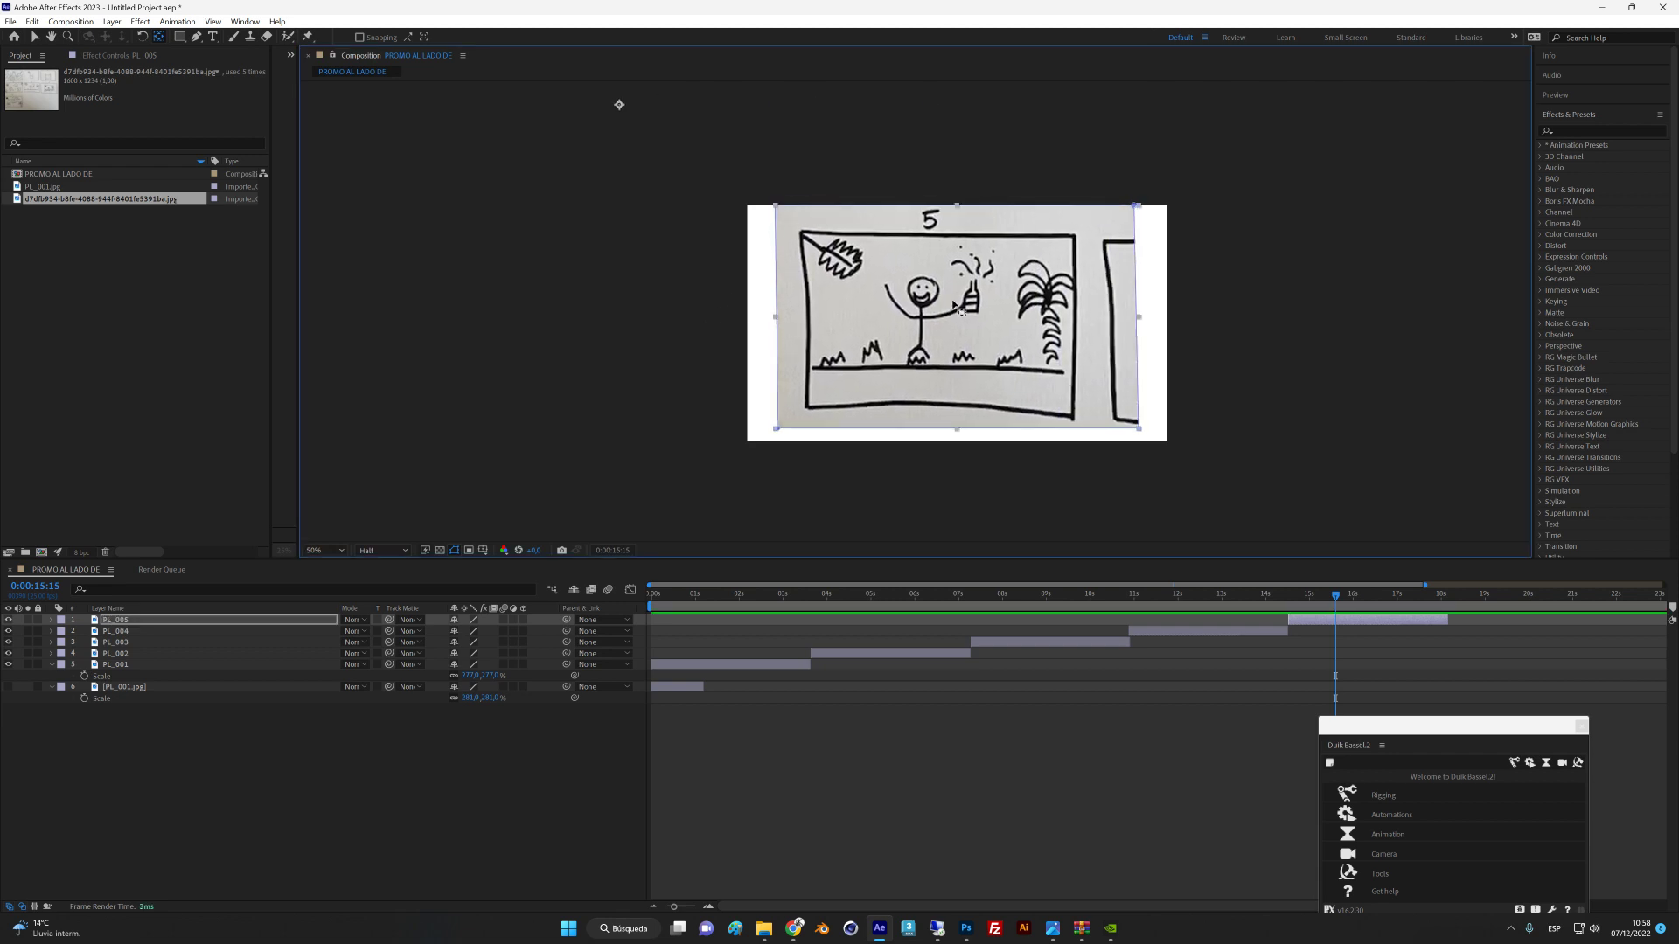
# Fine-tune the image position inside the PL_005 mask and narrow the mask to cut off the neighbouring storyboard frame.
pyautogui.moveTo(954, 301); pyautogui.dragTo(953, 305)
pyautogui.press('v')
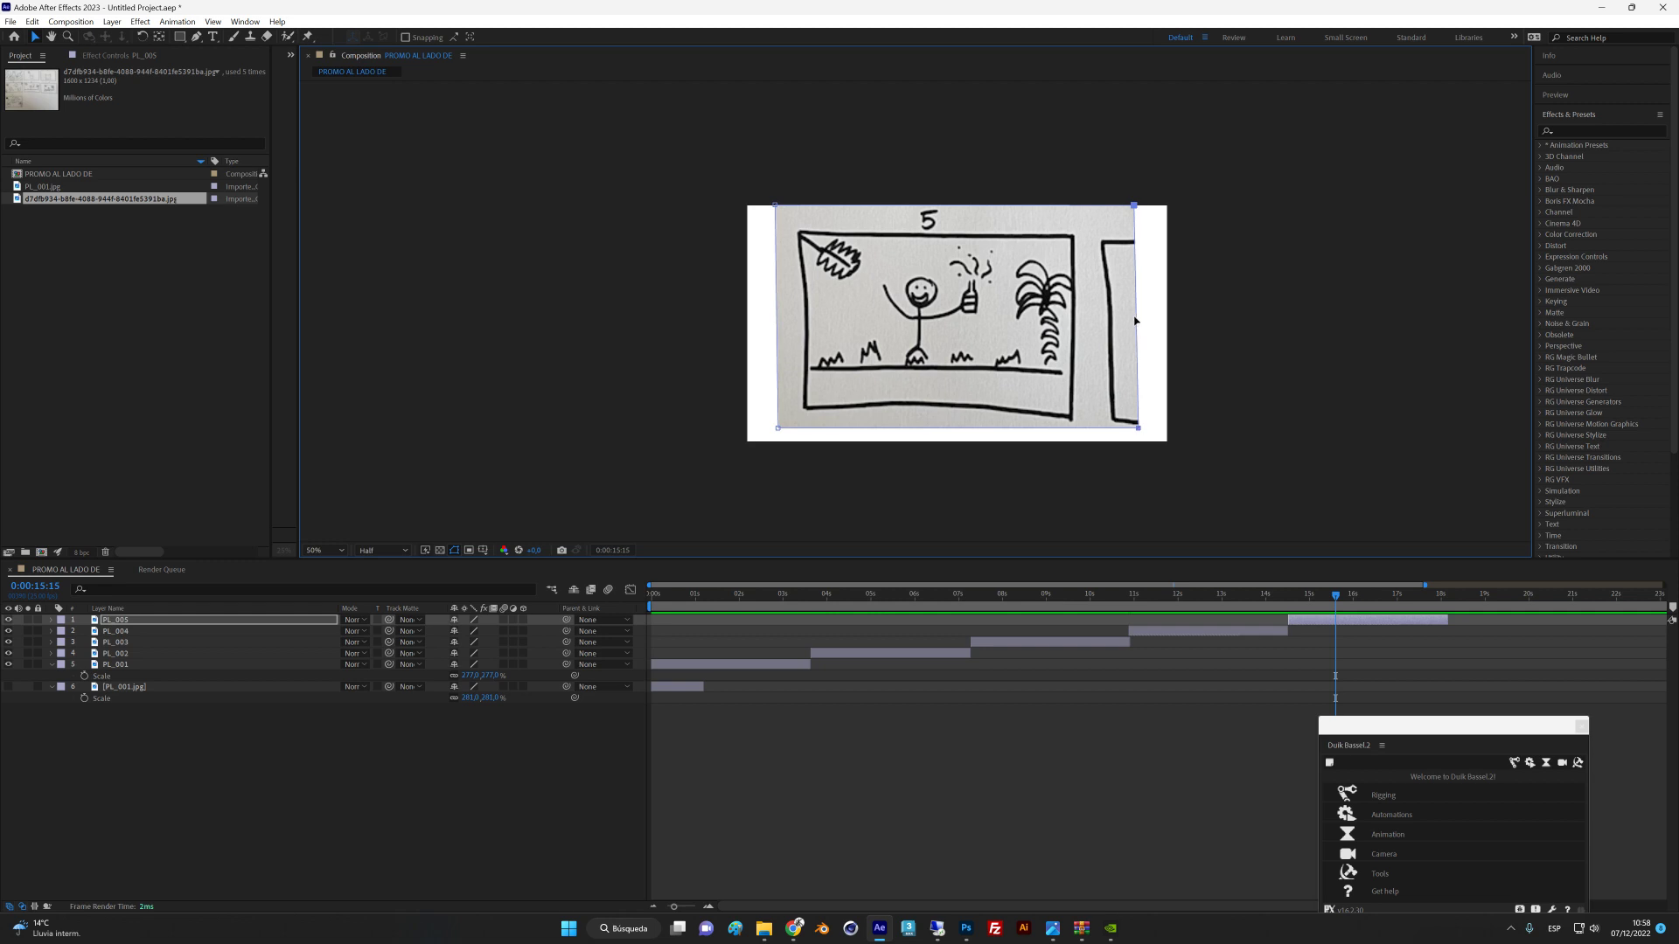
pyautogui.moveTo(1135, 321); pyautogui.dragTo(1091, 318)
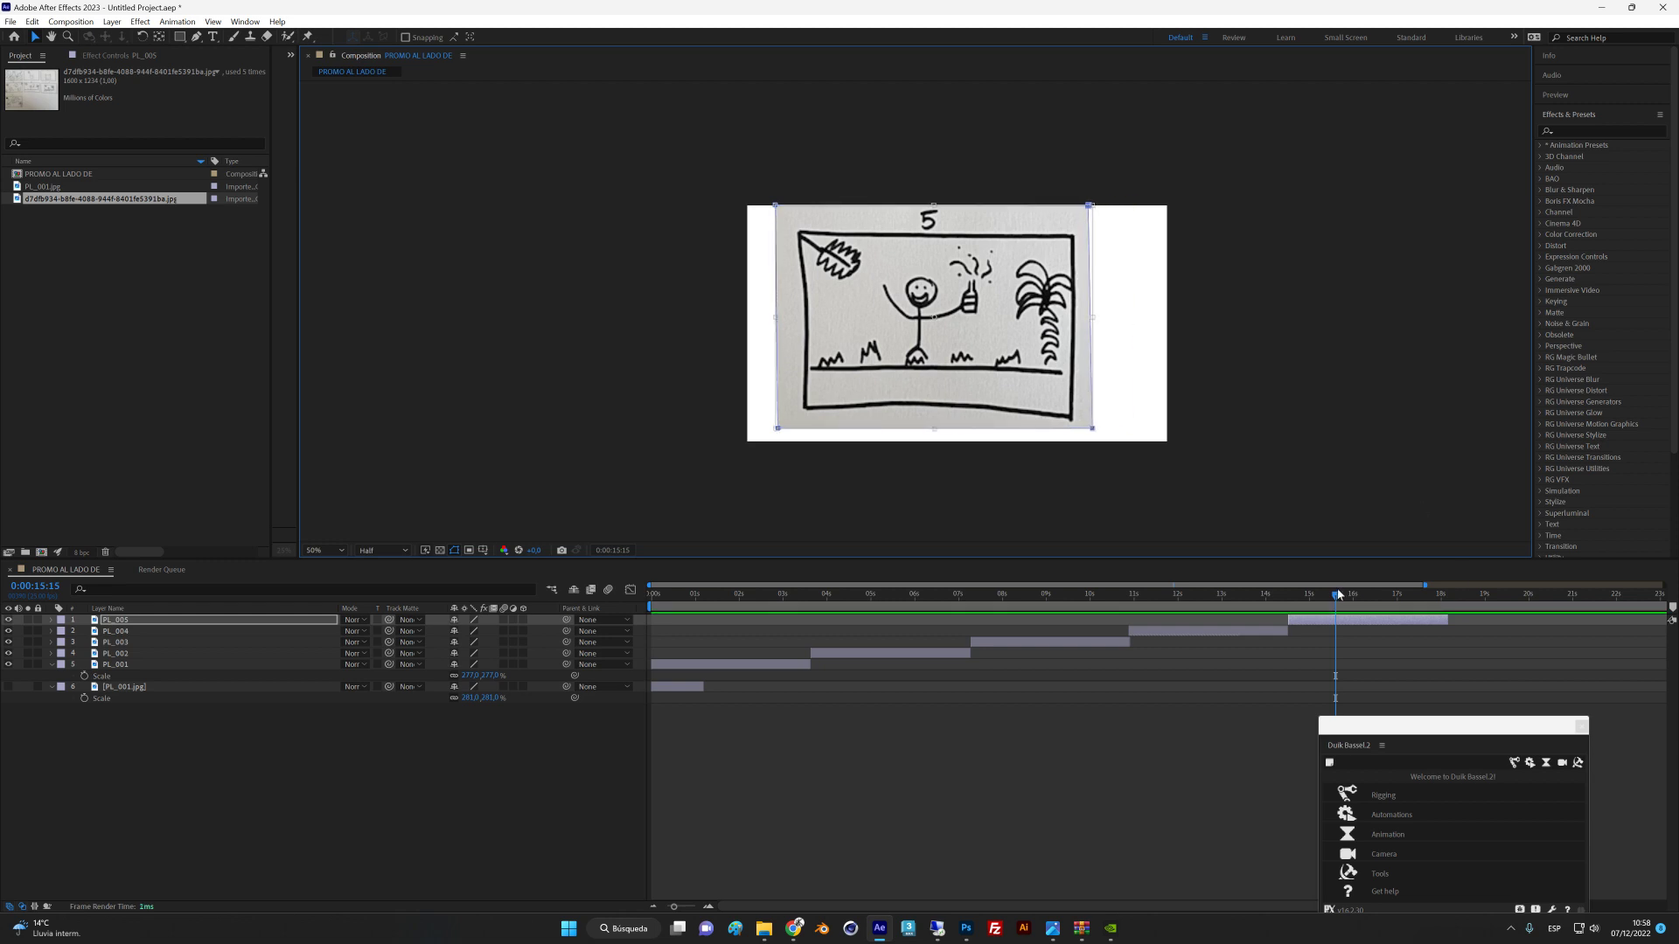
# Duplicate PL_005, start the copy right after the original, and shift the image inside its mask to show storyboard frame 6.
pyautogui.moveTo(1339, 594); pyautogui.dragTo(1459, 609)
pyautogui.hotkey('ctrl', 'd')
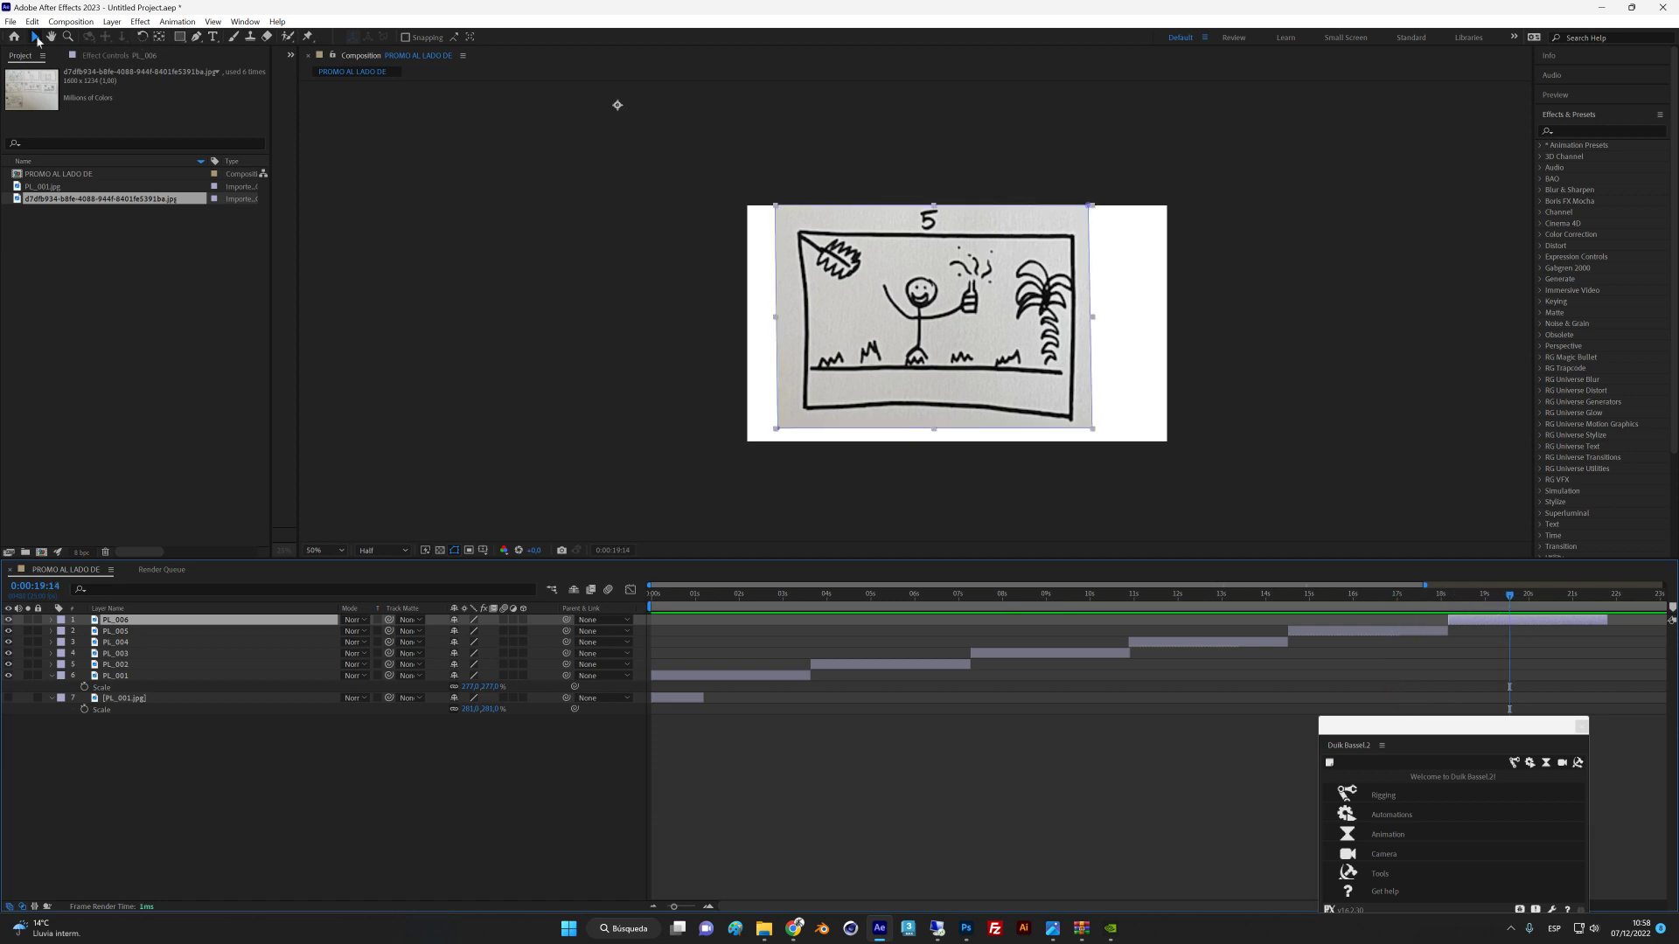
pyautogui.click(161, 41)
pyautogui.moveTo(618, 101)
pyautogui.mouseDown()
pyautogui.moveTo(481, 101)
pyautogui.moveTo(716, 345)
pyautogui.moveTo(818, 194)
pyautogui.moveTo(1360, 131)
pyautogui.moveTo(1399, 158)
pyautogui.moveTo(694, 371)
pyautogui.moveTo(638, 348)
pyautogui.moveTo(660, 337)
pyautogui.mouseUp()
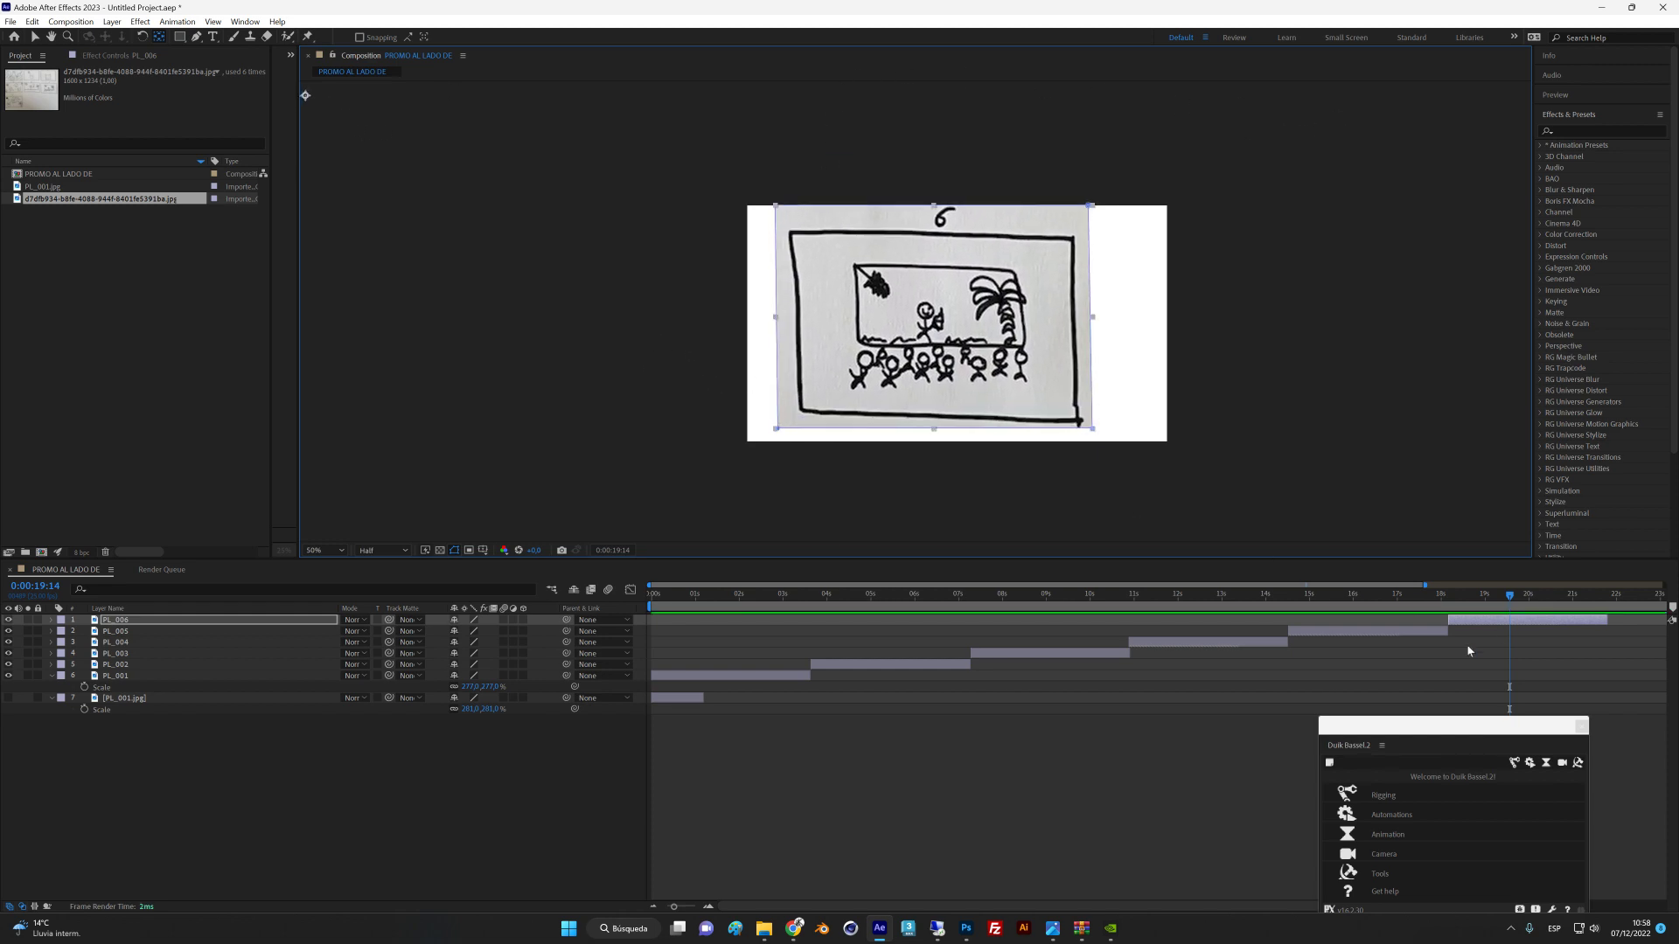
# Duplicate the PL_006 layer and start the copy right after the original in the timeline.
pyautogui.moveTo(1427, 585); pyautogui.dragTo(1628, 586)
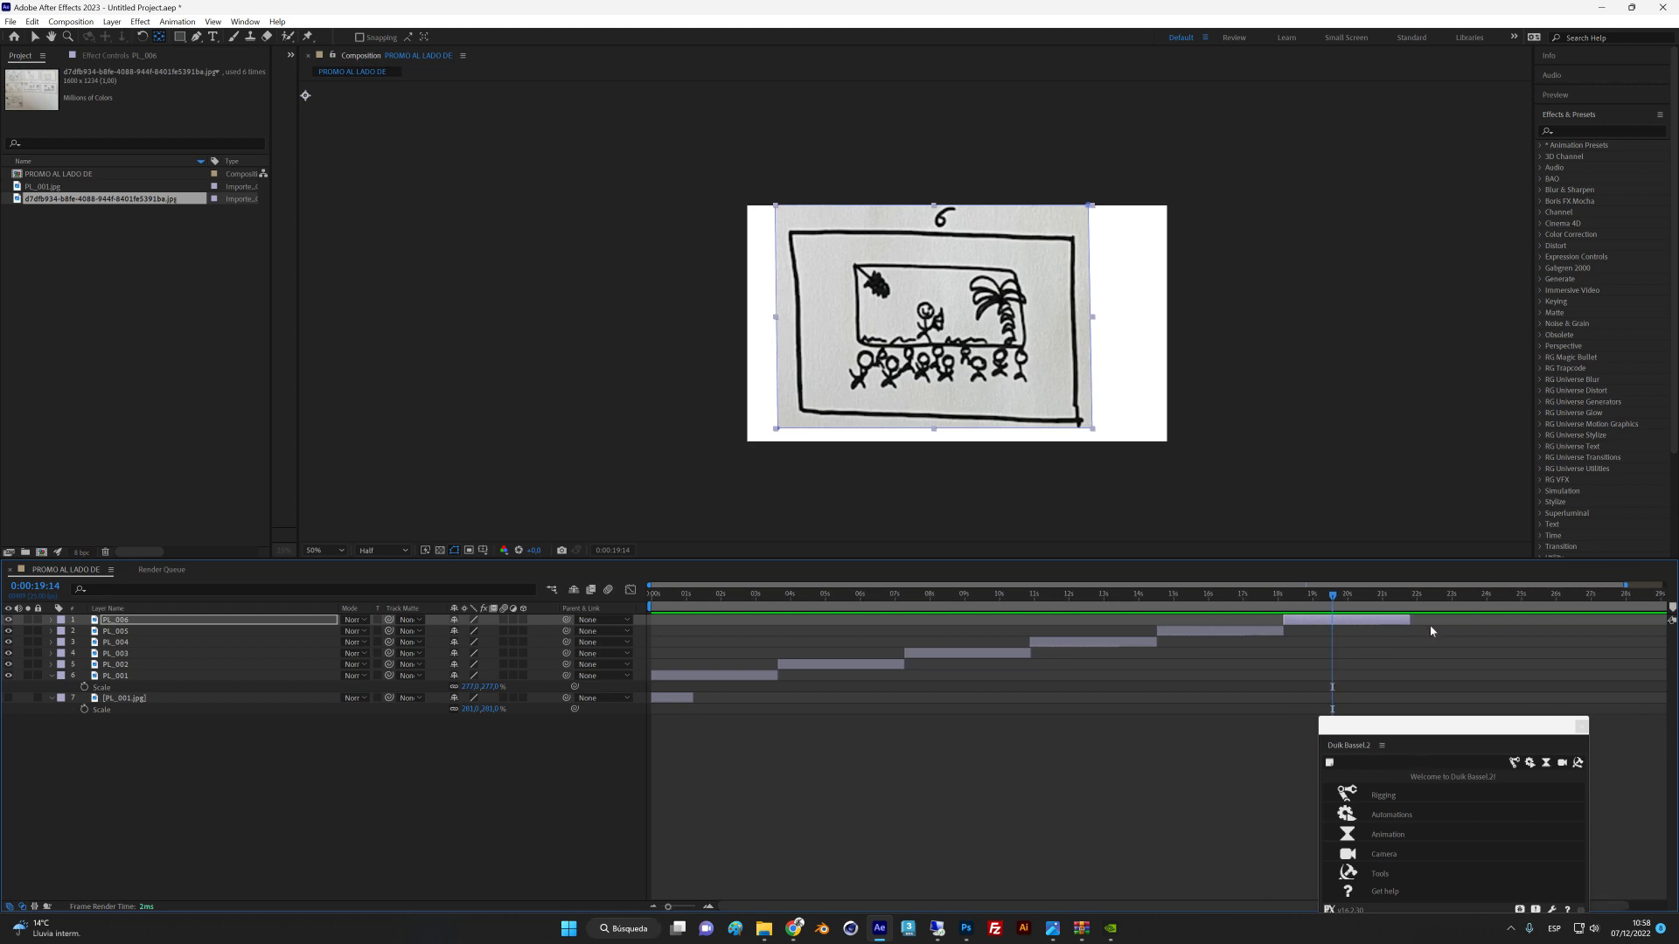
pyautogui.click(1255, 725)
pyautogui.click(1331, 619)
pyautogui.hotkey('ctrl', 'd')
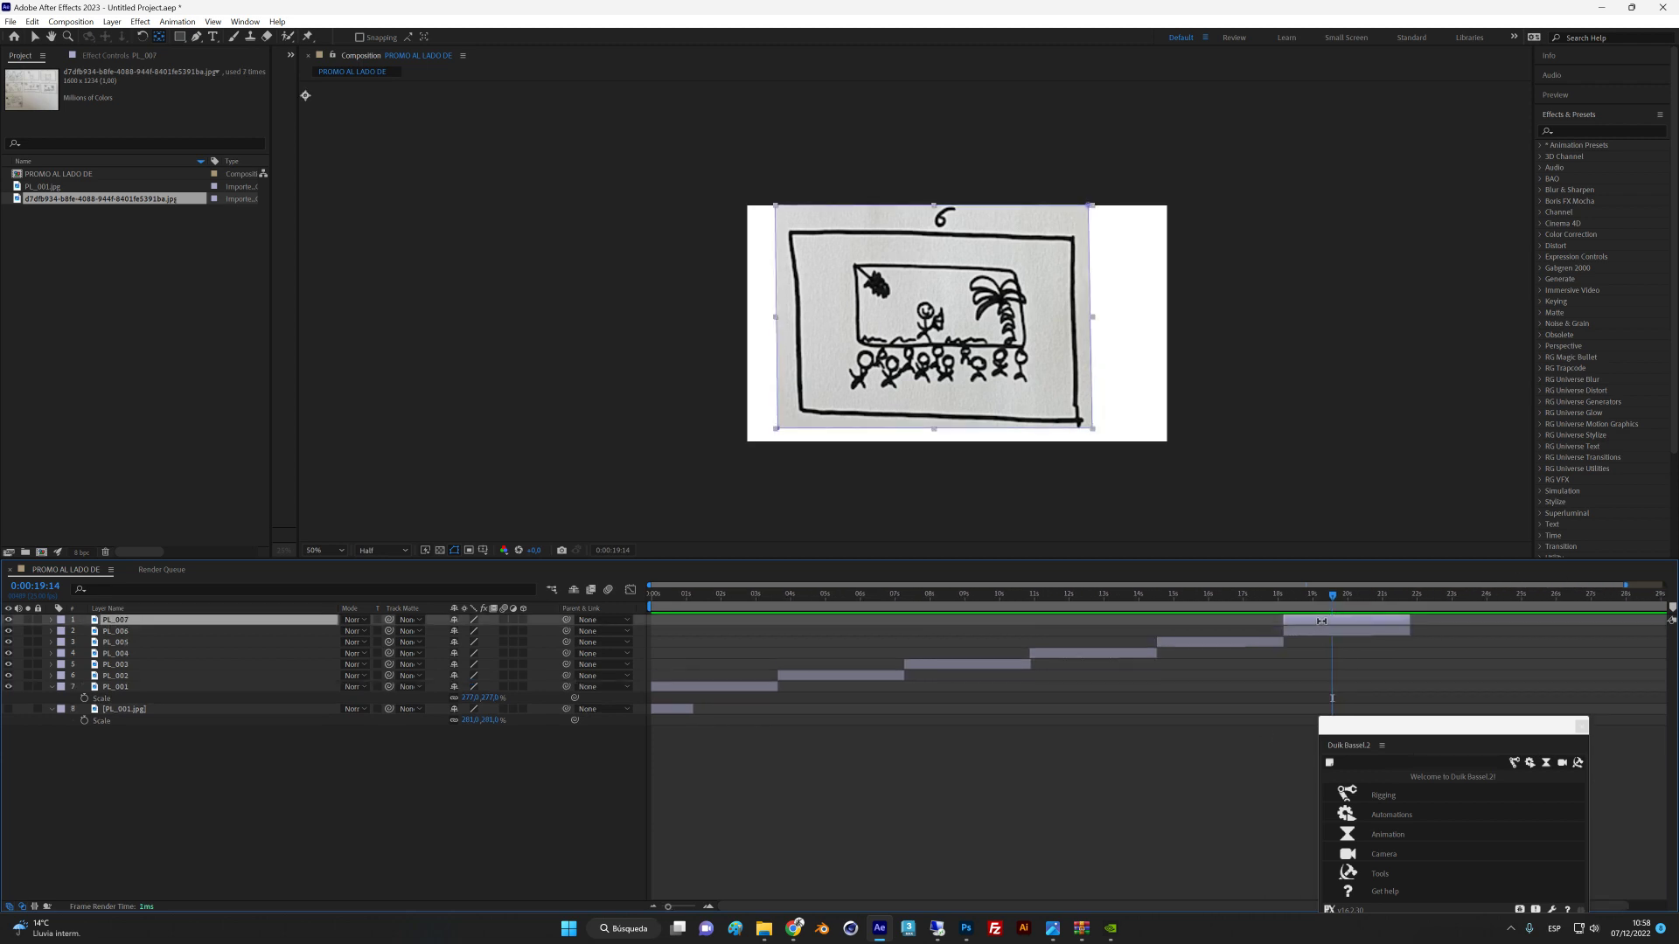
pyautogui.moveTo(1341, 620); pyautogui.dragTo(1467, 596)
# Shift the image inside the PL_007 mask with the Pan Behind tool to show the next storyboard frame.
pyautogui.click(161, 38)
pyautogui.moveTo(899, 396); pyautogui.dragTo(942, 226)
pyautogui.moveTo(907, 348); pyautogui.dragTo(986, 330)
# Play back the animatic from the start to judge how long the first storyboard frame holds.
pyautogui.moveTo(1466, 603)
pyautogui.mouseDown()
pyautogui.moveTo(791, 691)
pyautogui.moveTo(651, 752)
pyautogui.mouseUp()
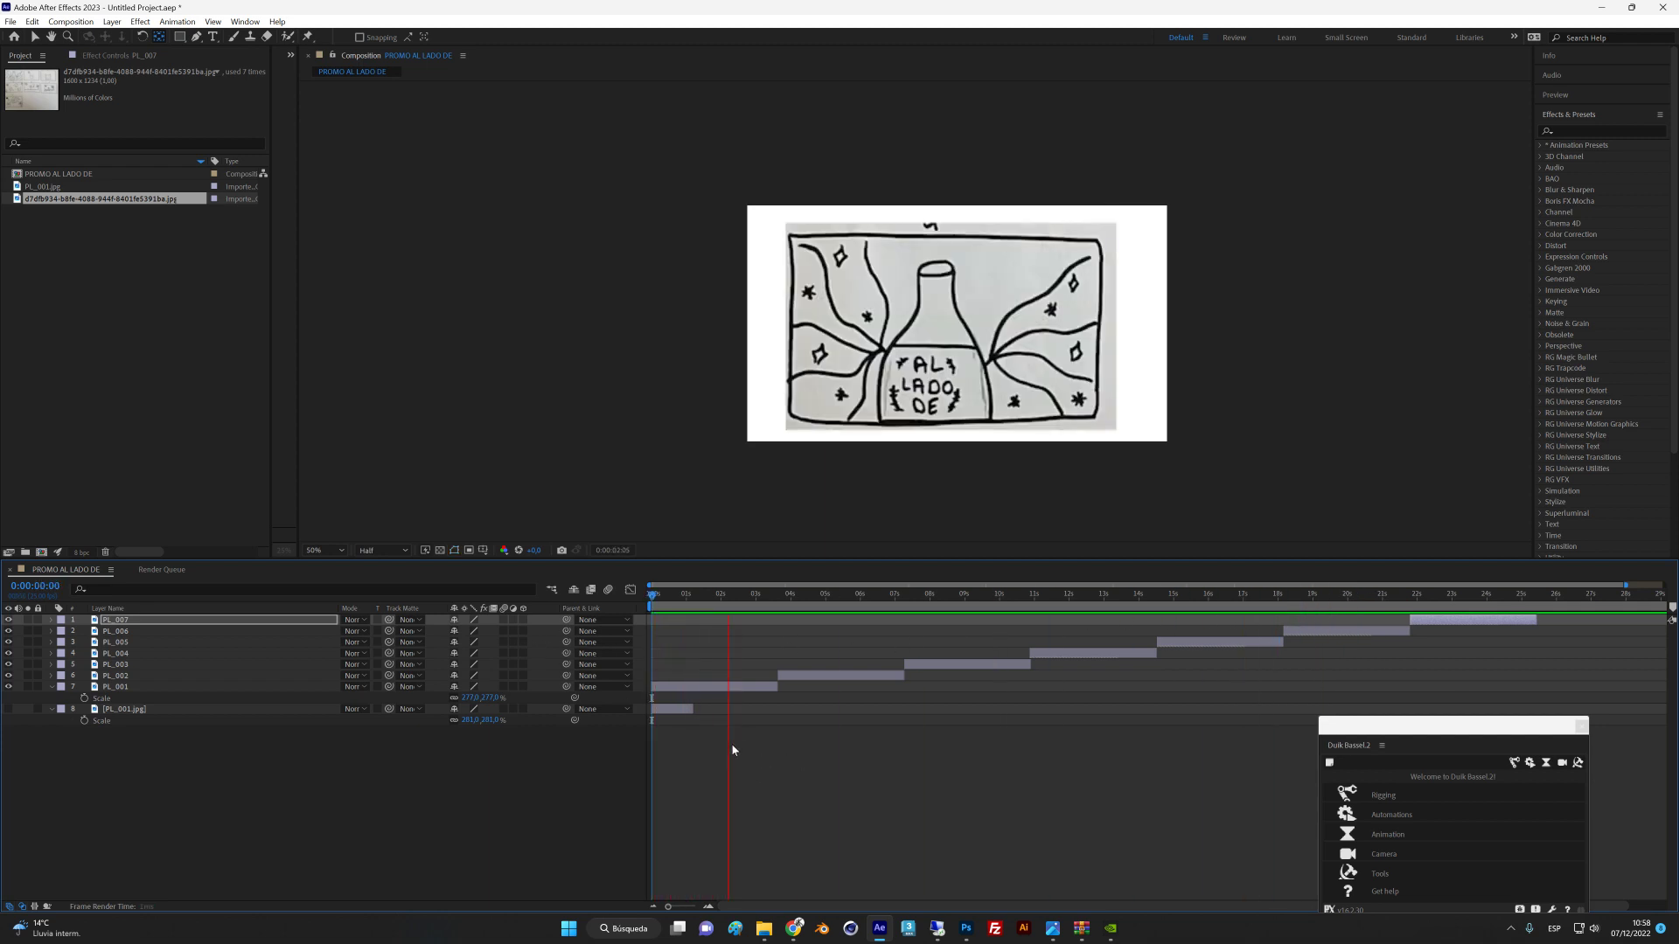
pyautogui.press('space')
pyautogui.moveTo(732, 598); pyautogui.dragTo(637, 604)
pyautogui.press('space')
pyautogui.press('space')
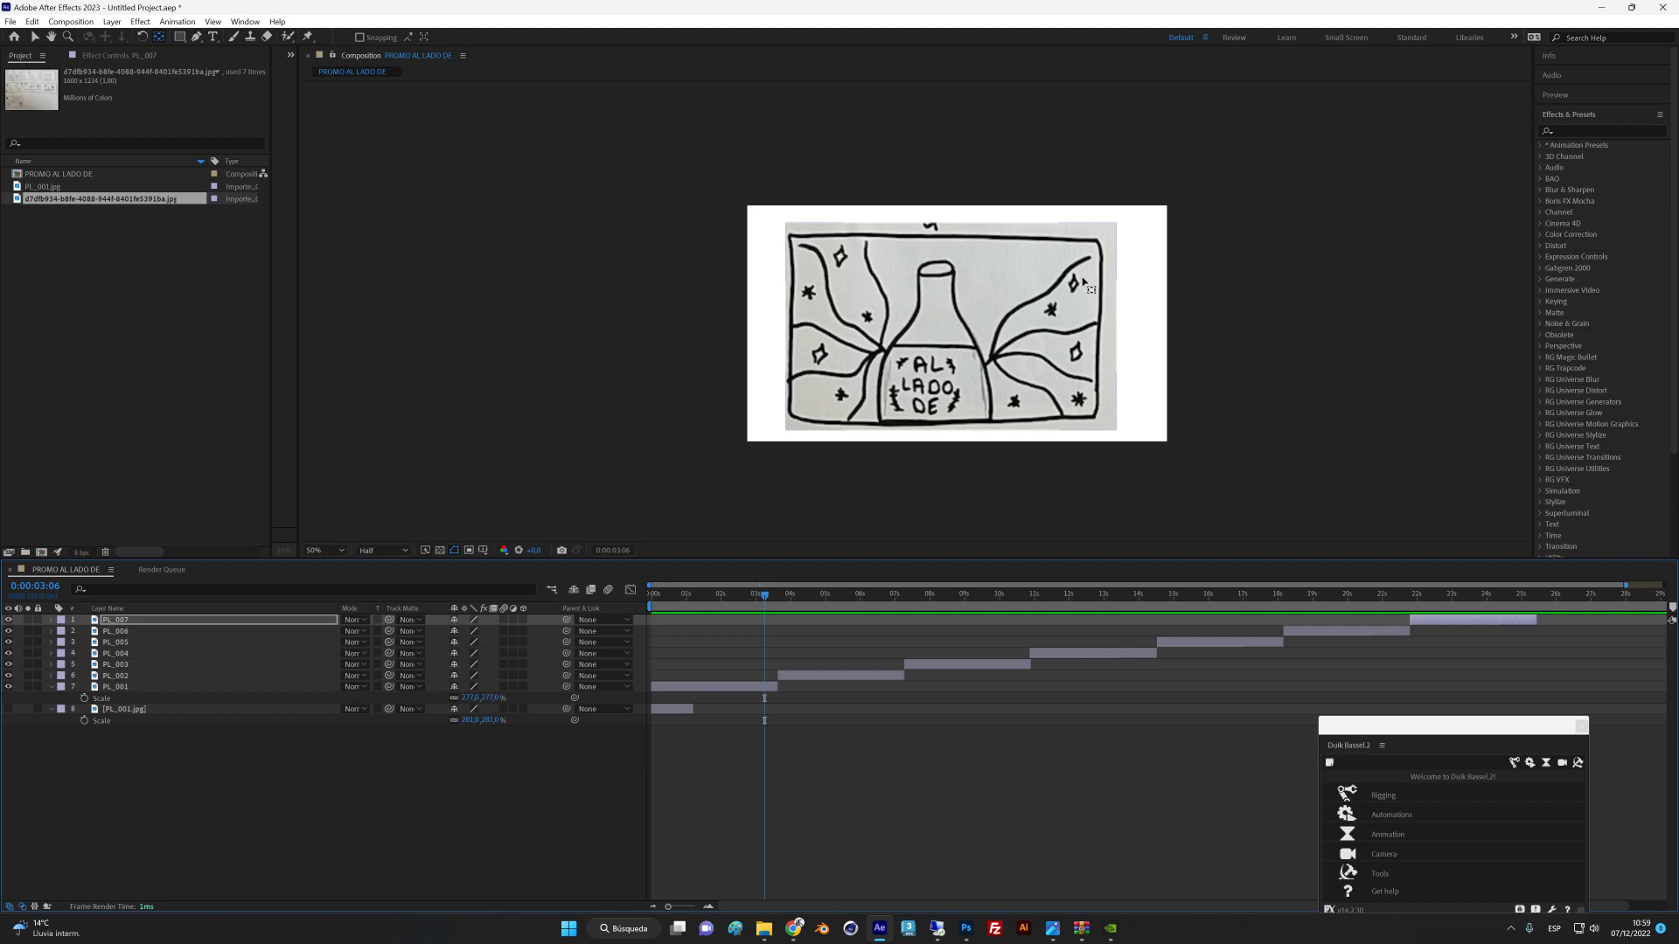
pyautogui.moveTo(761, 602)
pyautogui.mouseDown()
pyautogui.moveTo(654, 610)
pyautogui.moveTo(753, 603)
pyautogui.mouseUp()
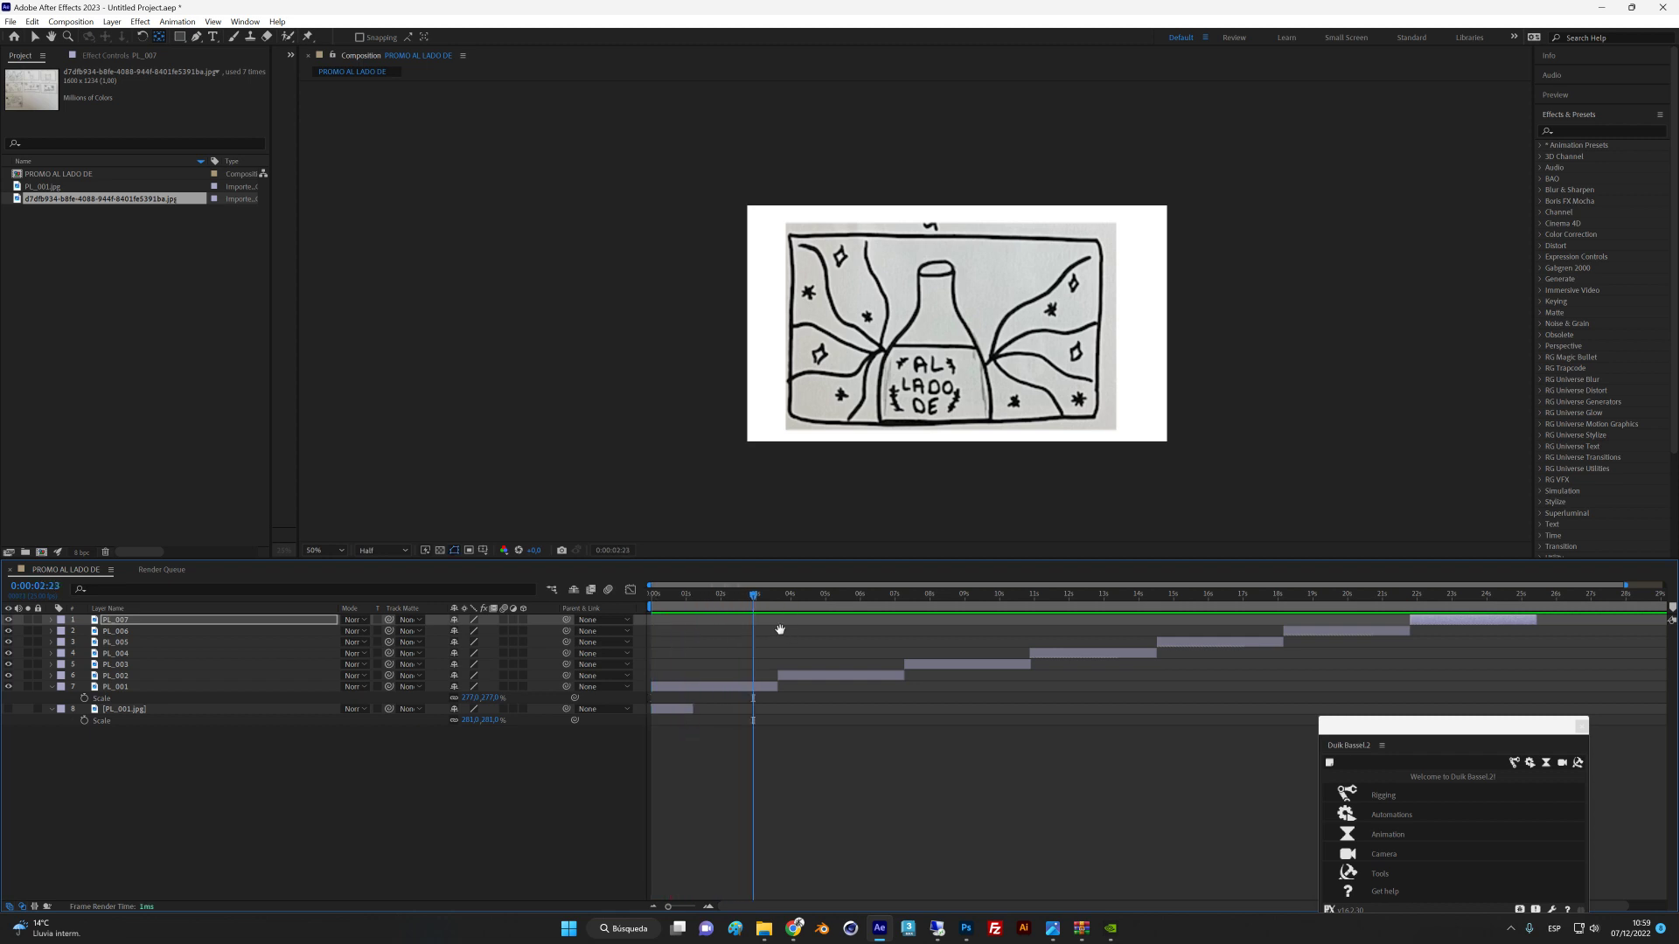
pyautogui.press('Home')
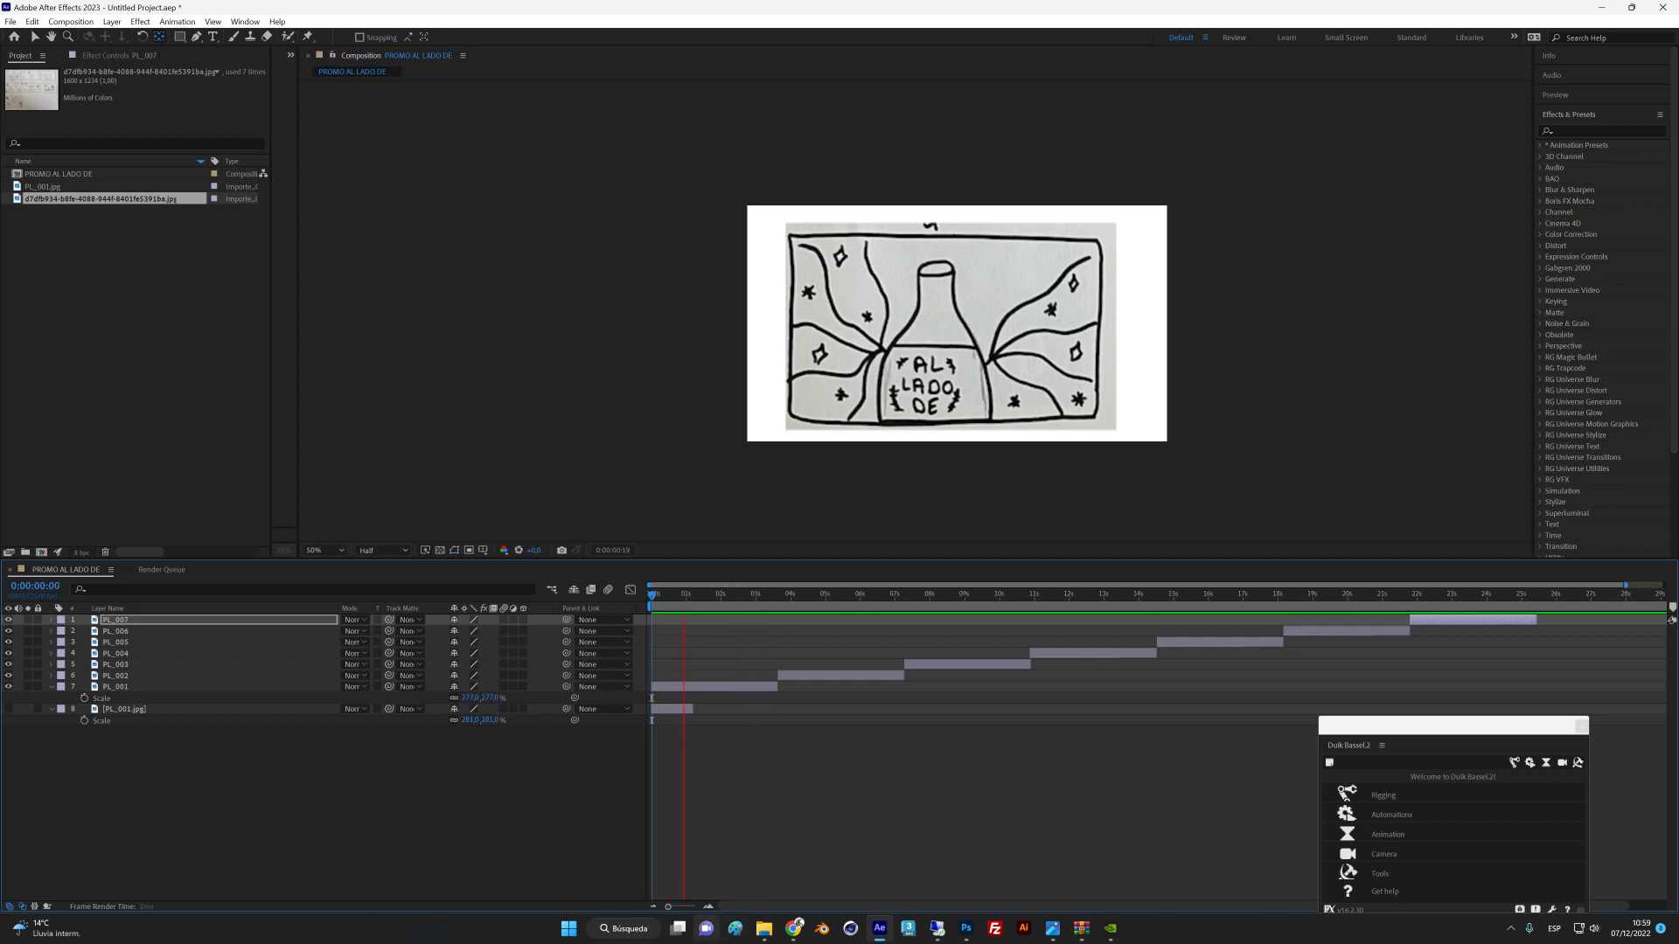
pyautogui.press('space')
# Trim the end of PL_001 to 0:00:02:03 and move PL_002 through PL_007 earlier to start right after it.
pyautogui.moveTo(698, 600)
pyautogui.mouseDown()
pyautogui.moveTo(679, 600)
pyautogui.moveTo(725, 601)
pyautogui.mouseUp()
pyautogui.moveTo(773, 691); pyautogui.dragTo(725, 693)
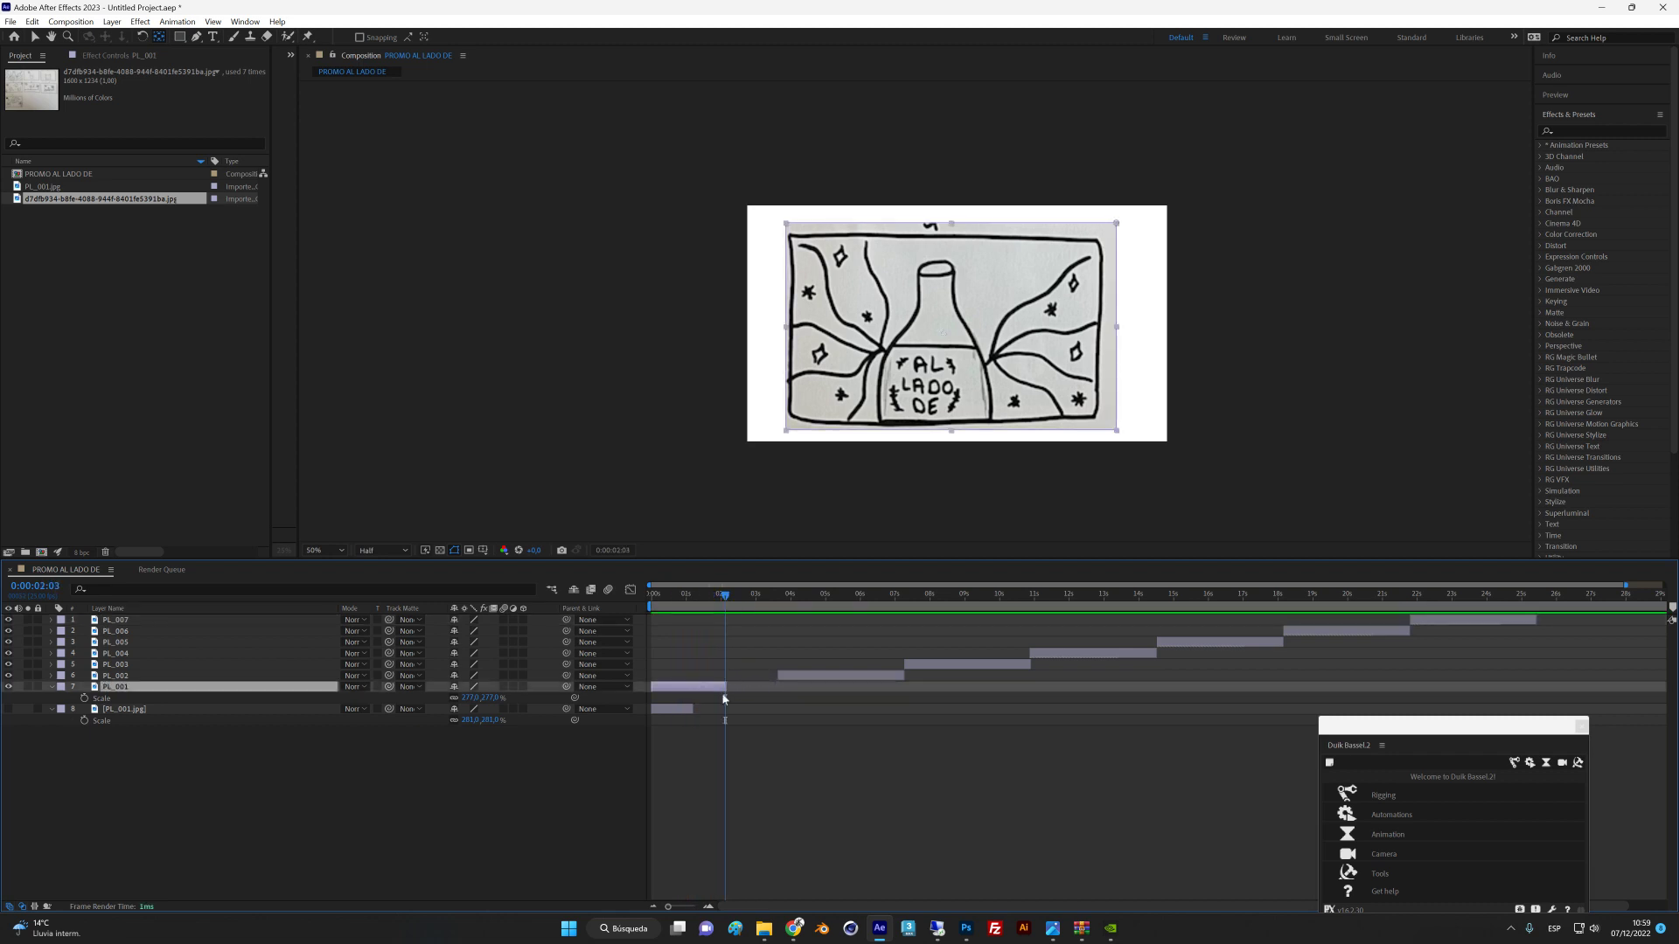
pyautogui.click(1431, 619)
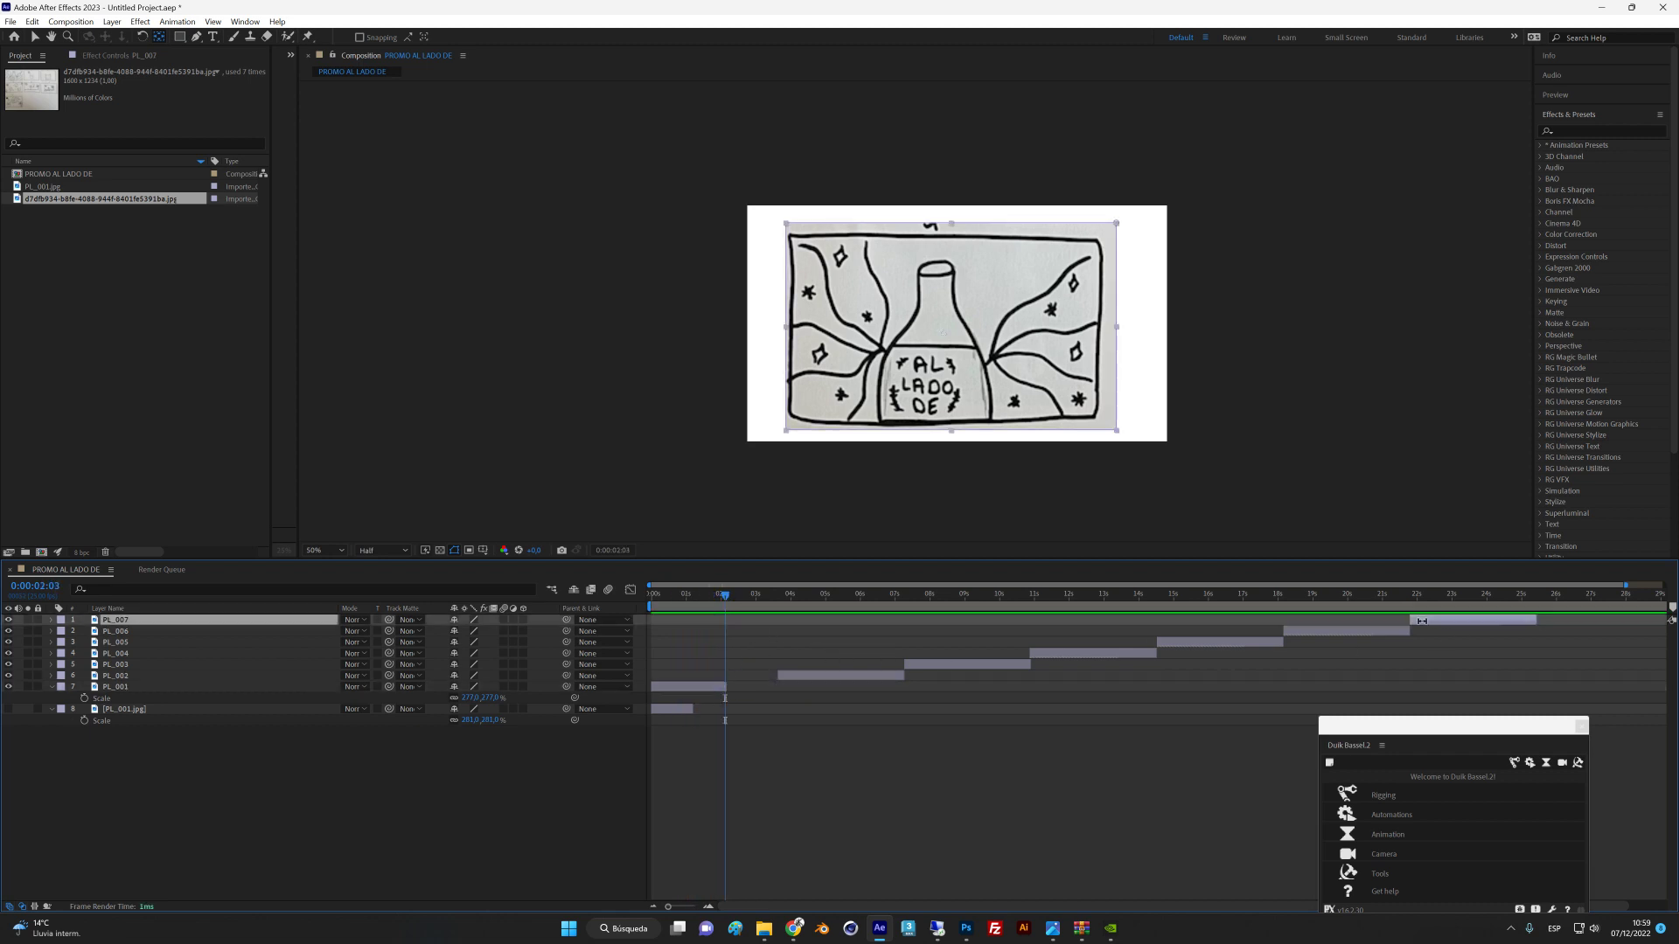
pyautogui.keyDown('shift'); pyautogui.click(831, 676); pyautogui.keyUp('shift')
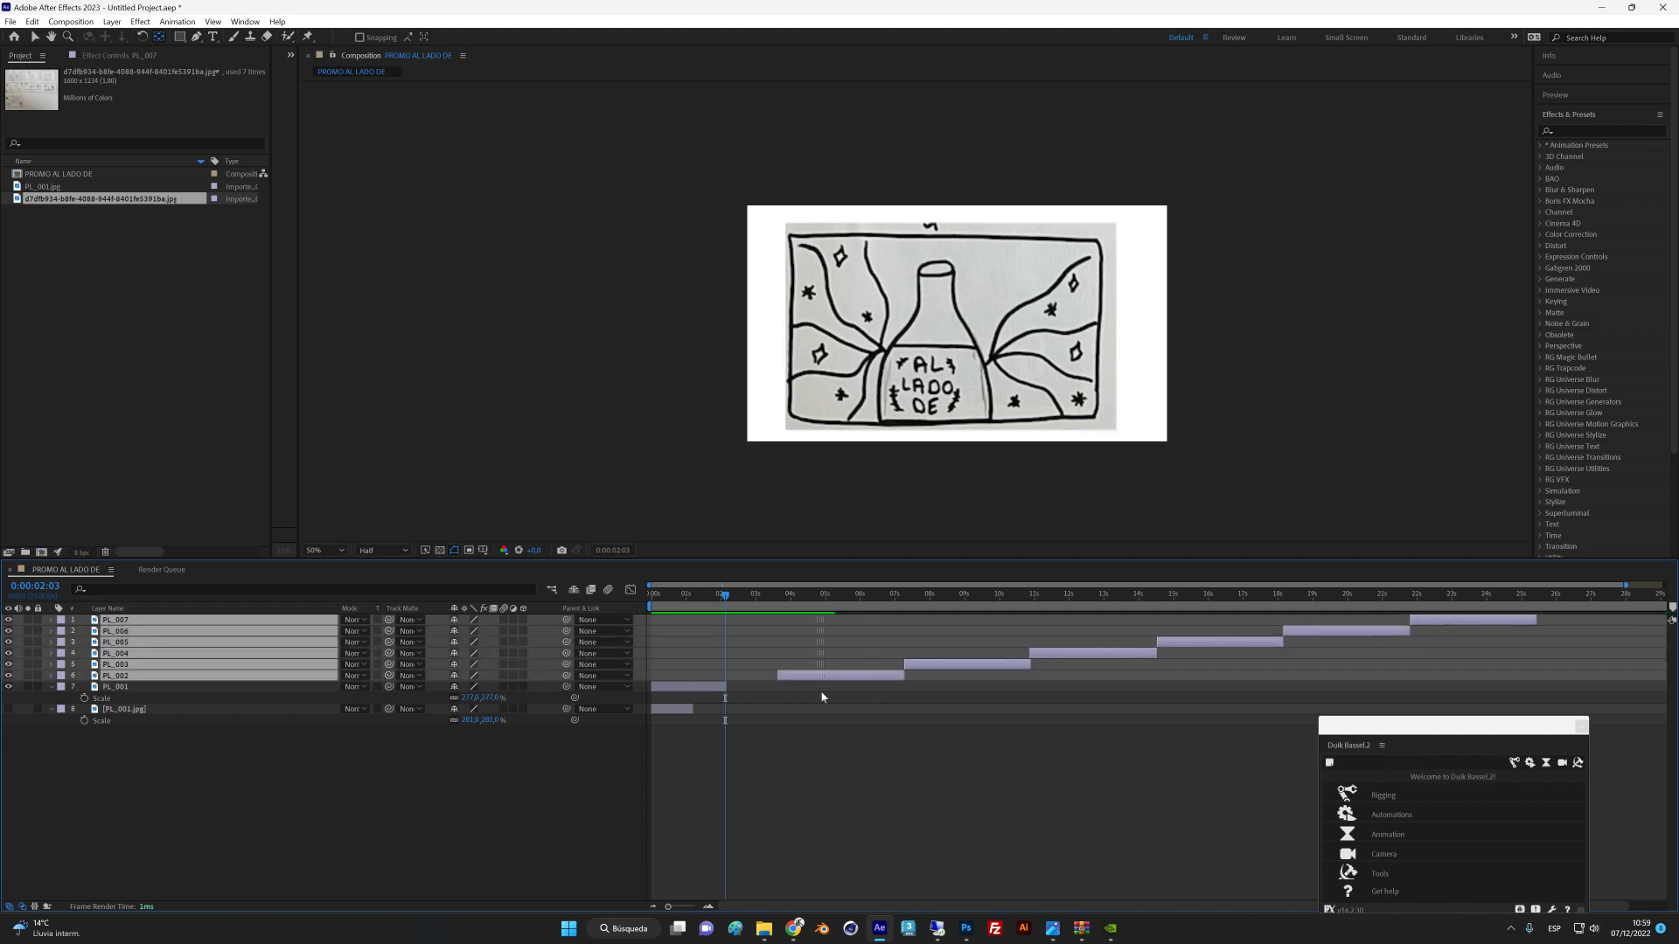
pyautogui.moveTo(863, 680); pyautogui.dragTo(810, 683)
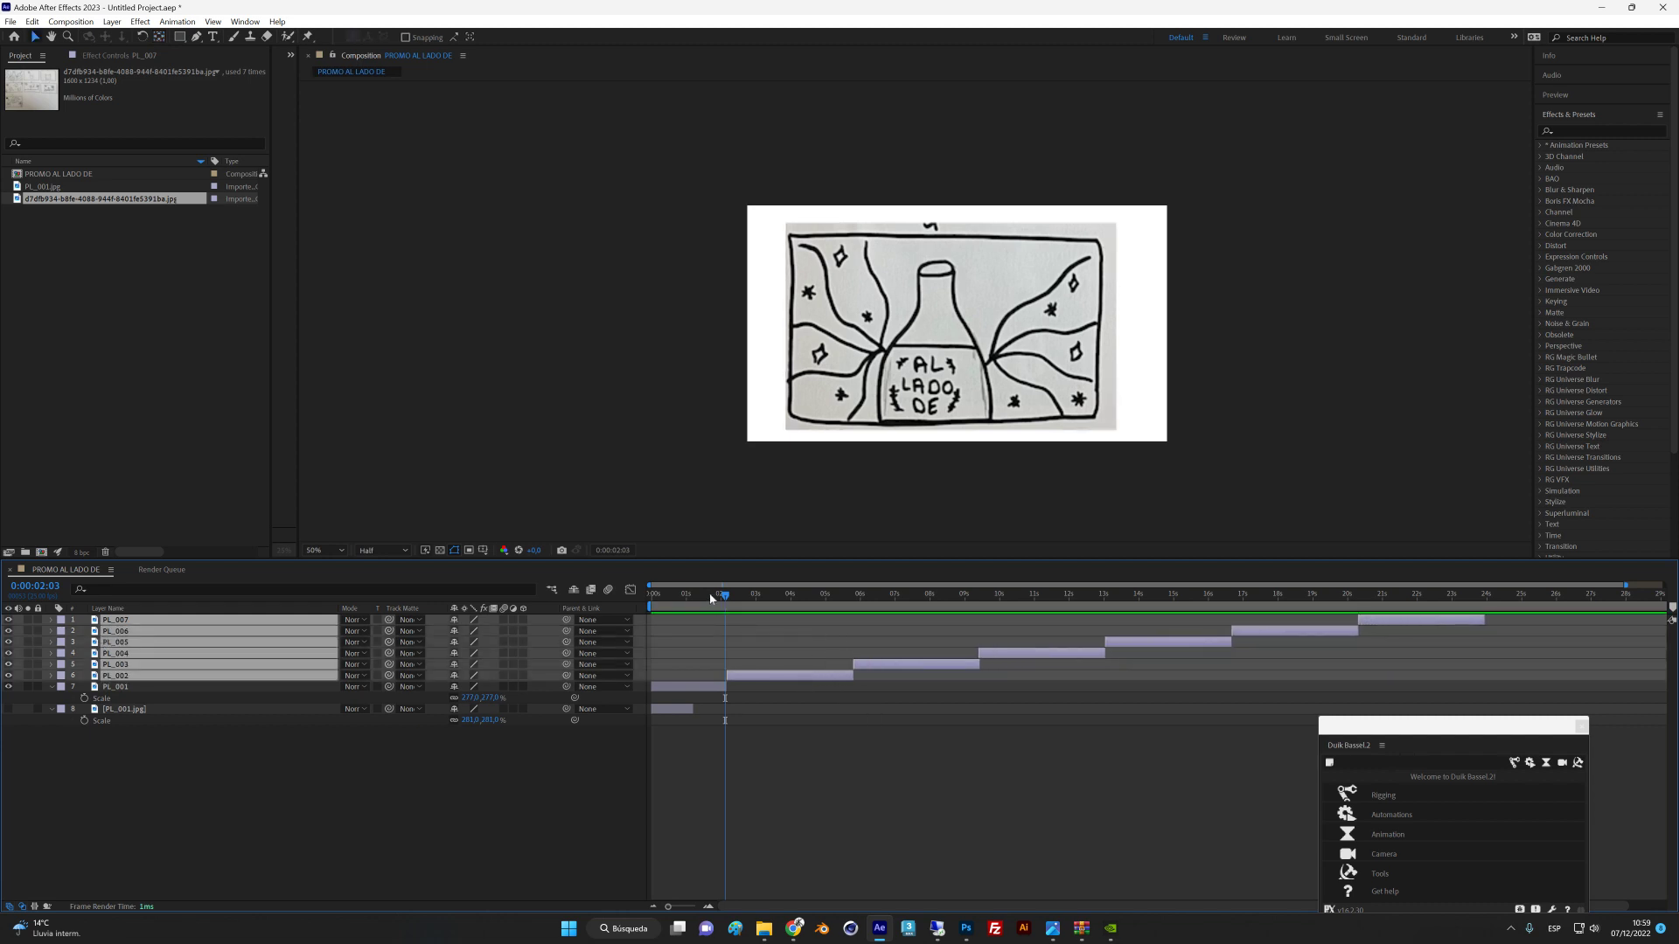
# Preview the shortened first frame and examine its cut to PL_002.
pyautogui.moveTo(710, 599); pyautogui.dragTo(649, 598)
pyautogui.press('space')
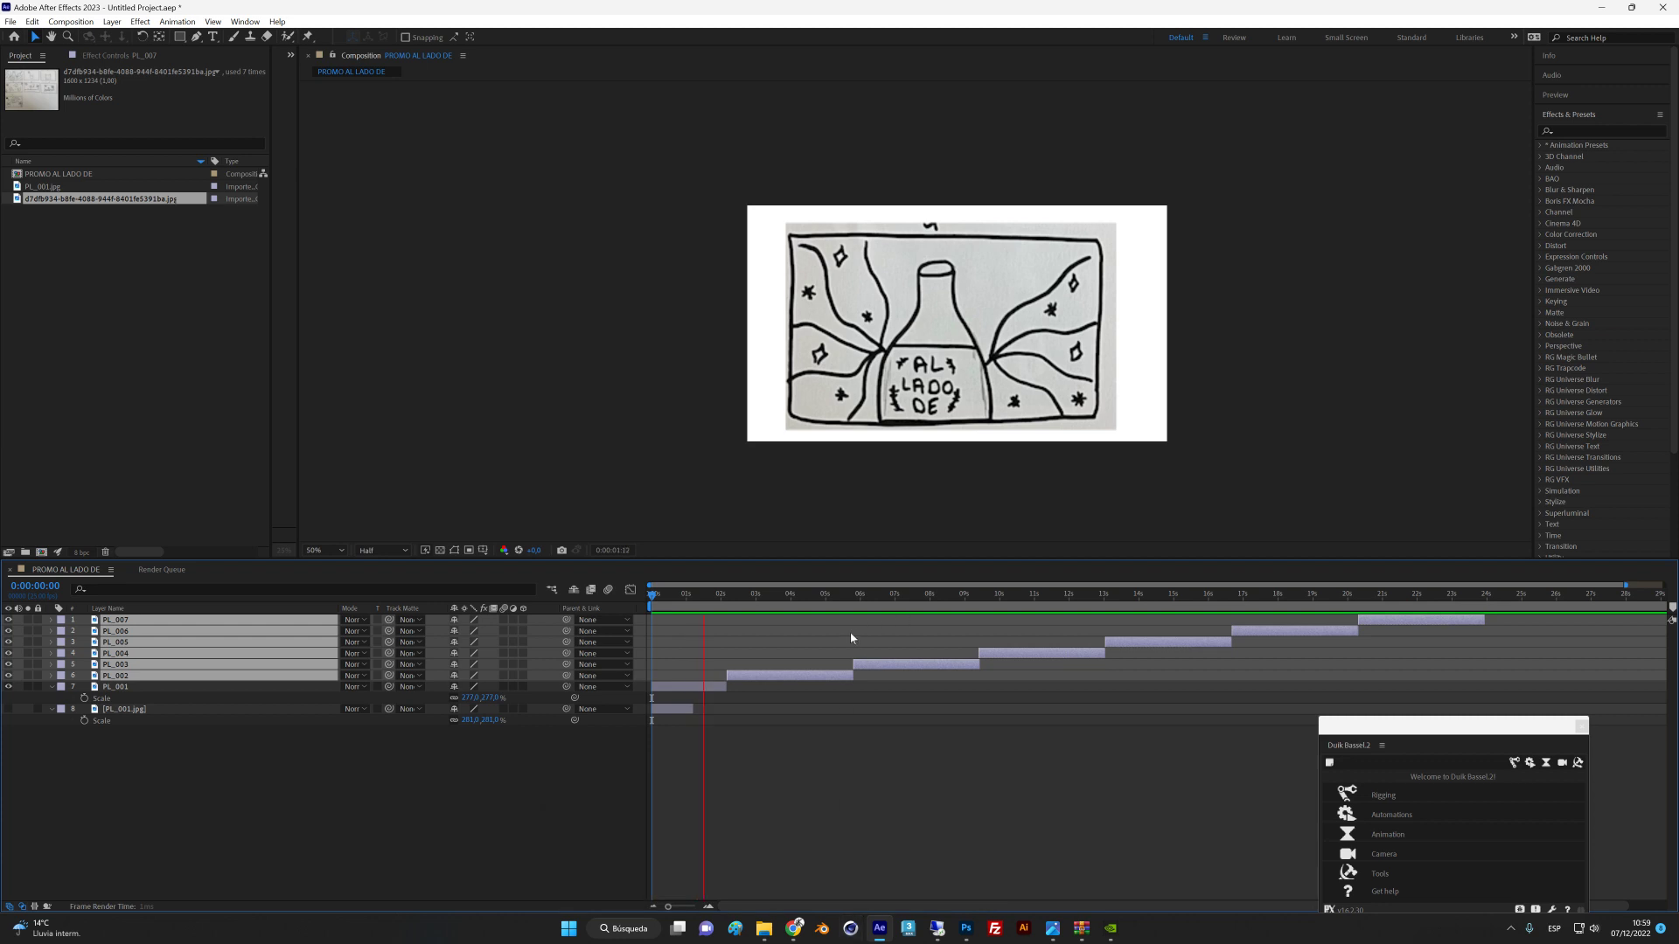
pyautogui.press('space')
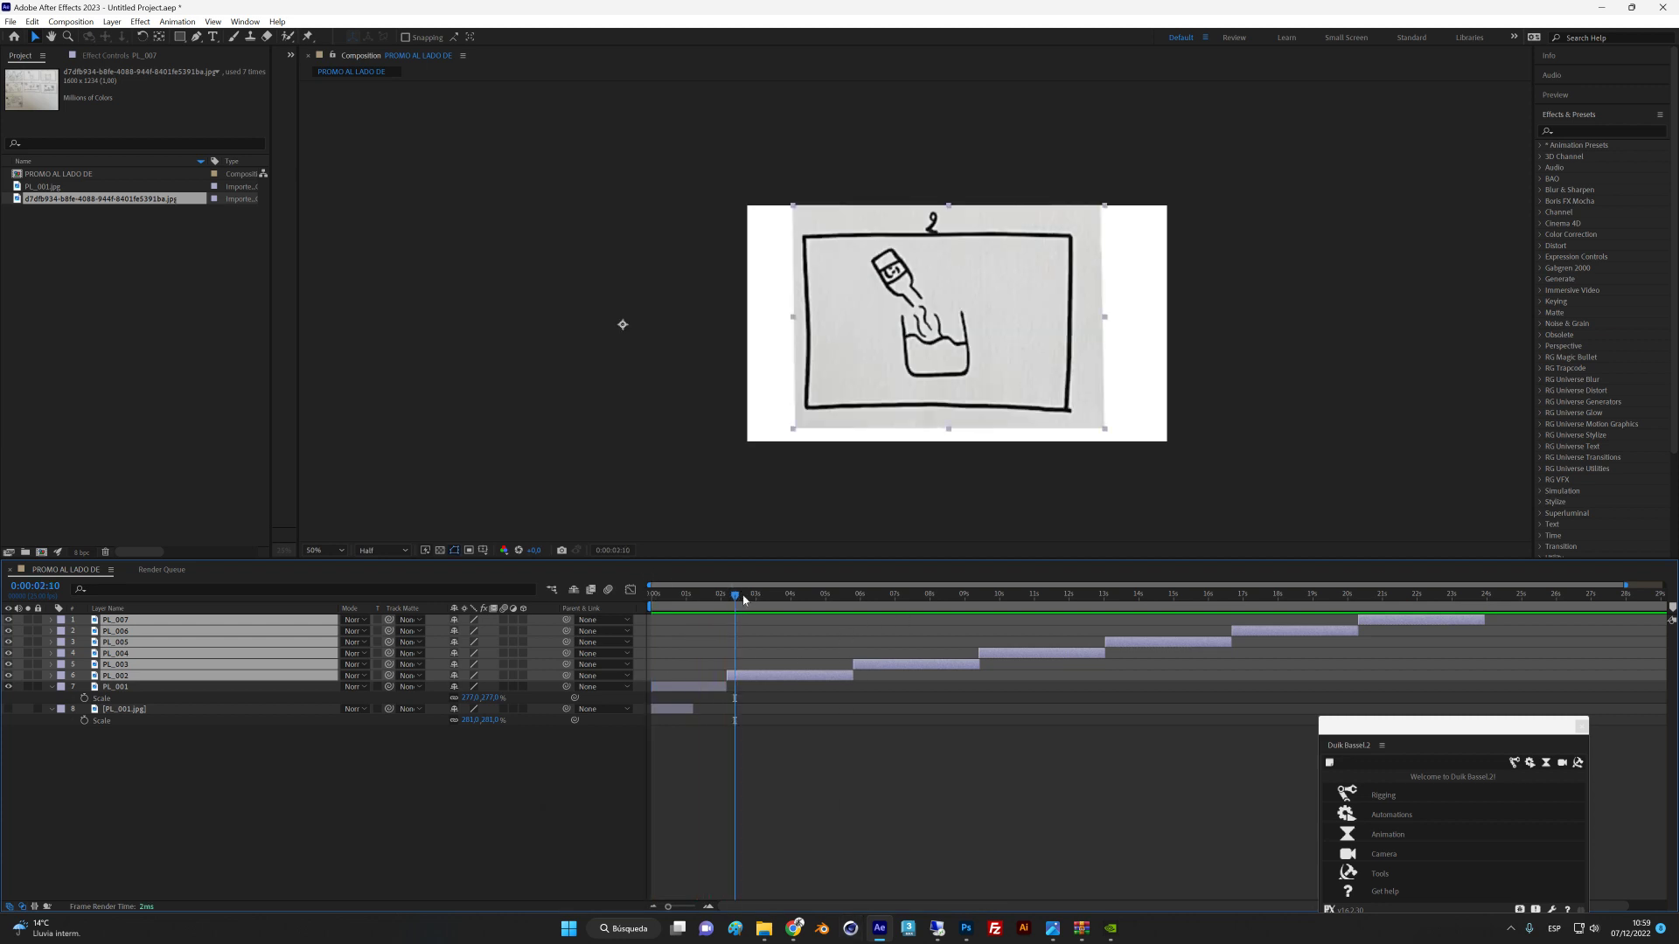
pyautogui.moveTo(744, 599)
pyautogui.mouseDown()
pyautogui.moveTo(679, 602)
pyautogui.moveTo(748, 612)
pyautogui.mouseUp()
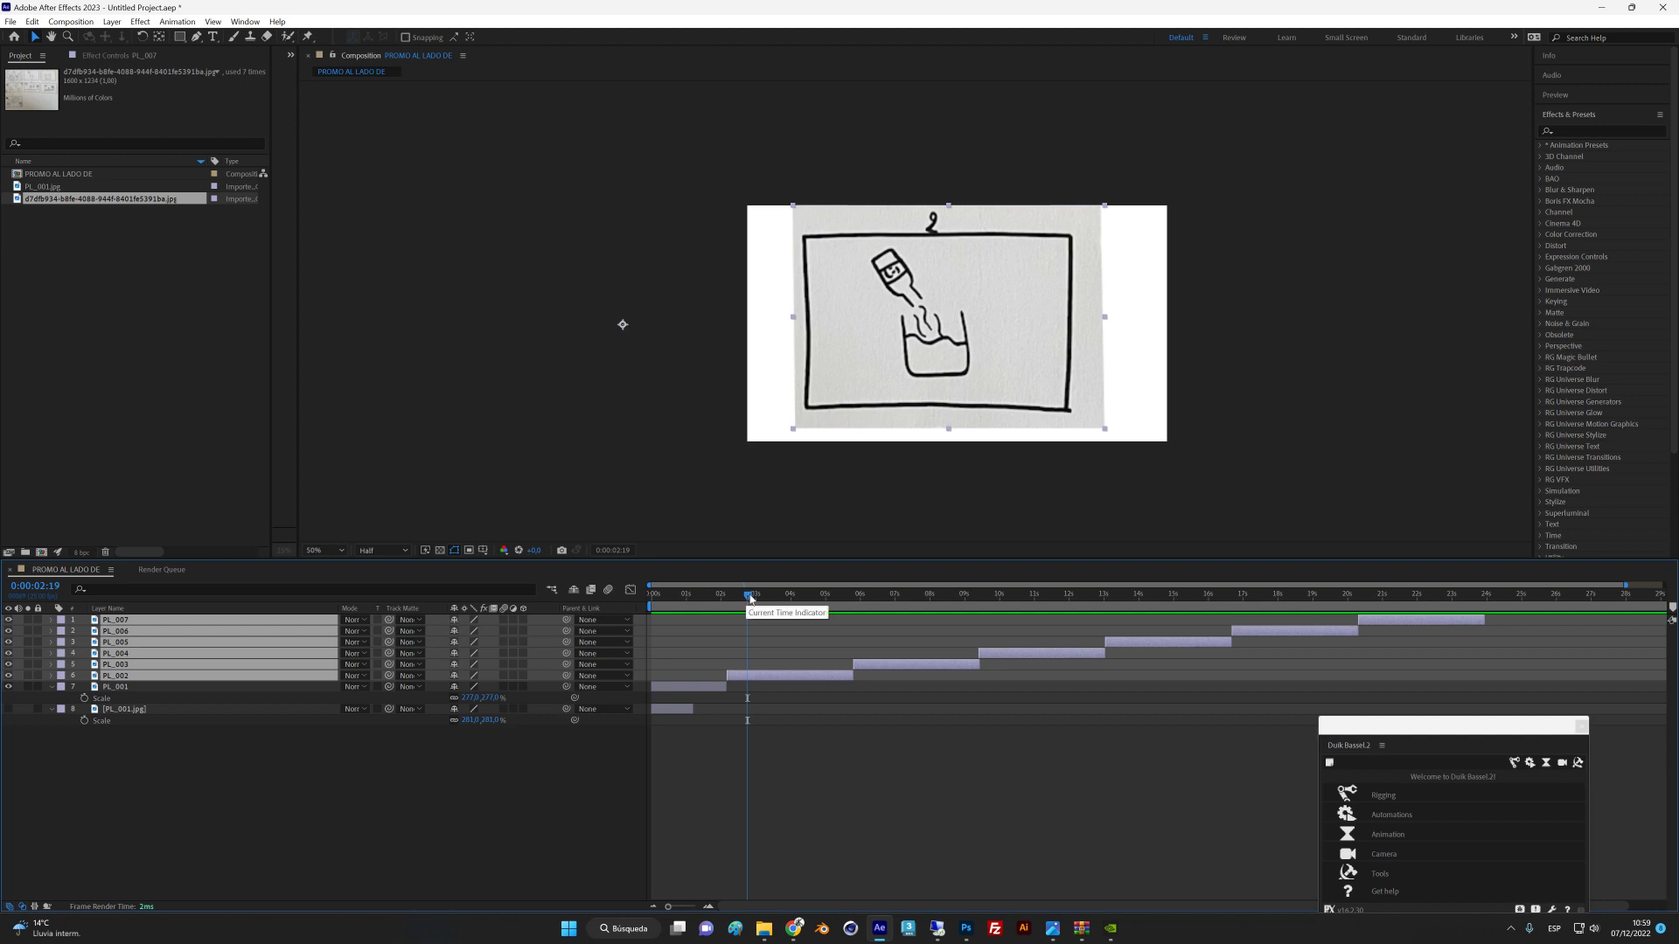
pyautogui.moveTo(748, 599)
pyautogui.mouseDown()
pyautogui.moveTo(695, 598)
pyautogui.moveTo(741, 600)
pyautogui.moveTo(718, 605)
pyautogui.moveTo(704, 685)
pyautogui.mouseUp()
# Move PL_001 above PL_002 in the layer stack and extend its end to overlap PL_002, up to about 3 seconds.
pyautogui.click(705, 686)
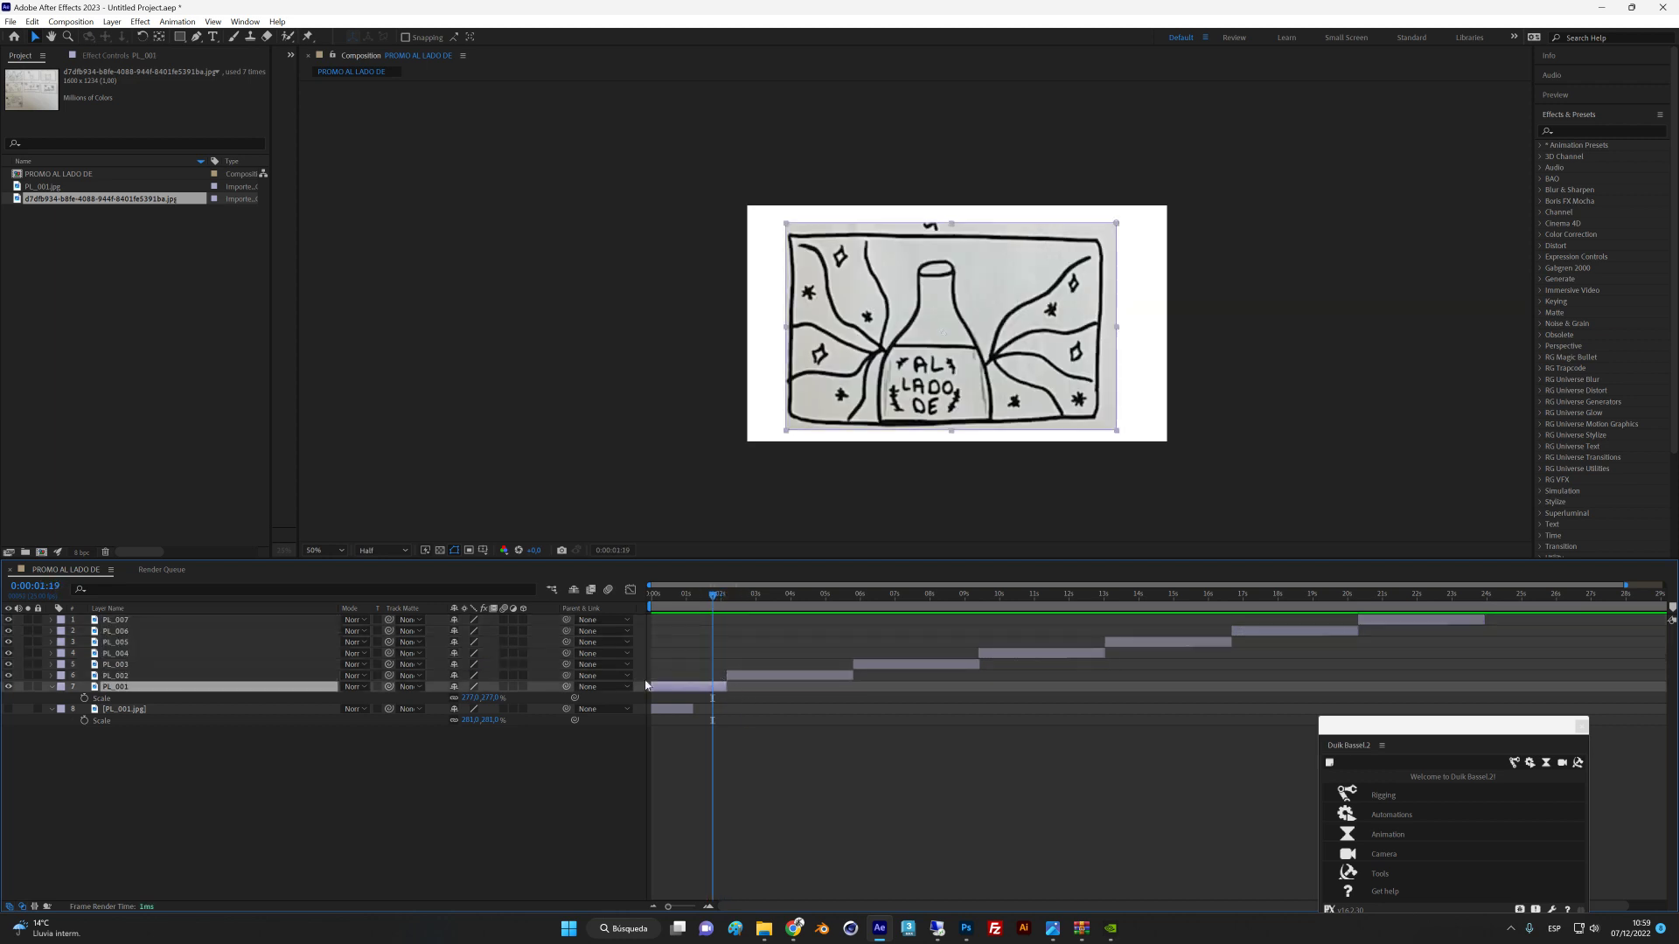
pyautogui.moveTo(201, 676); pyautogui.dragTo(217, 705)
pyautogui.moveTo(726, 675); pyautogui.dragTo(754, 675)
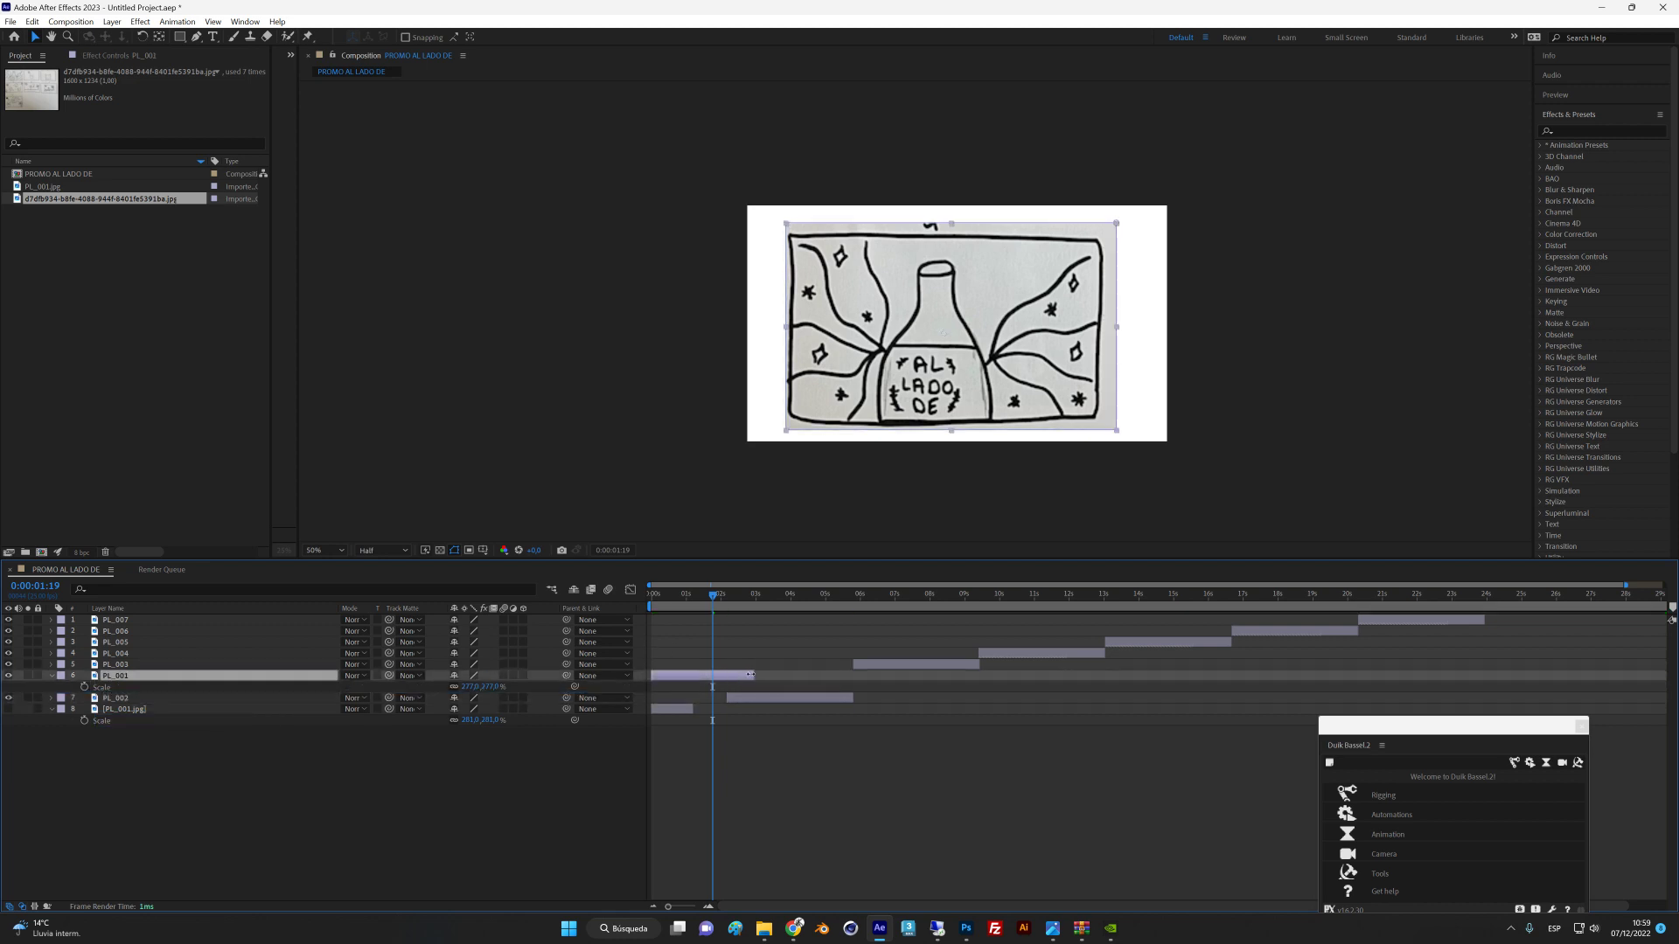
# Fade out PL_001 with opacity keyframes, from 100% at 0:00:02:06 to 0% at 0:00:02:23.
pyautogui.click(731, 604)
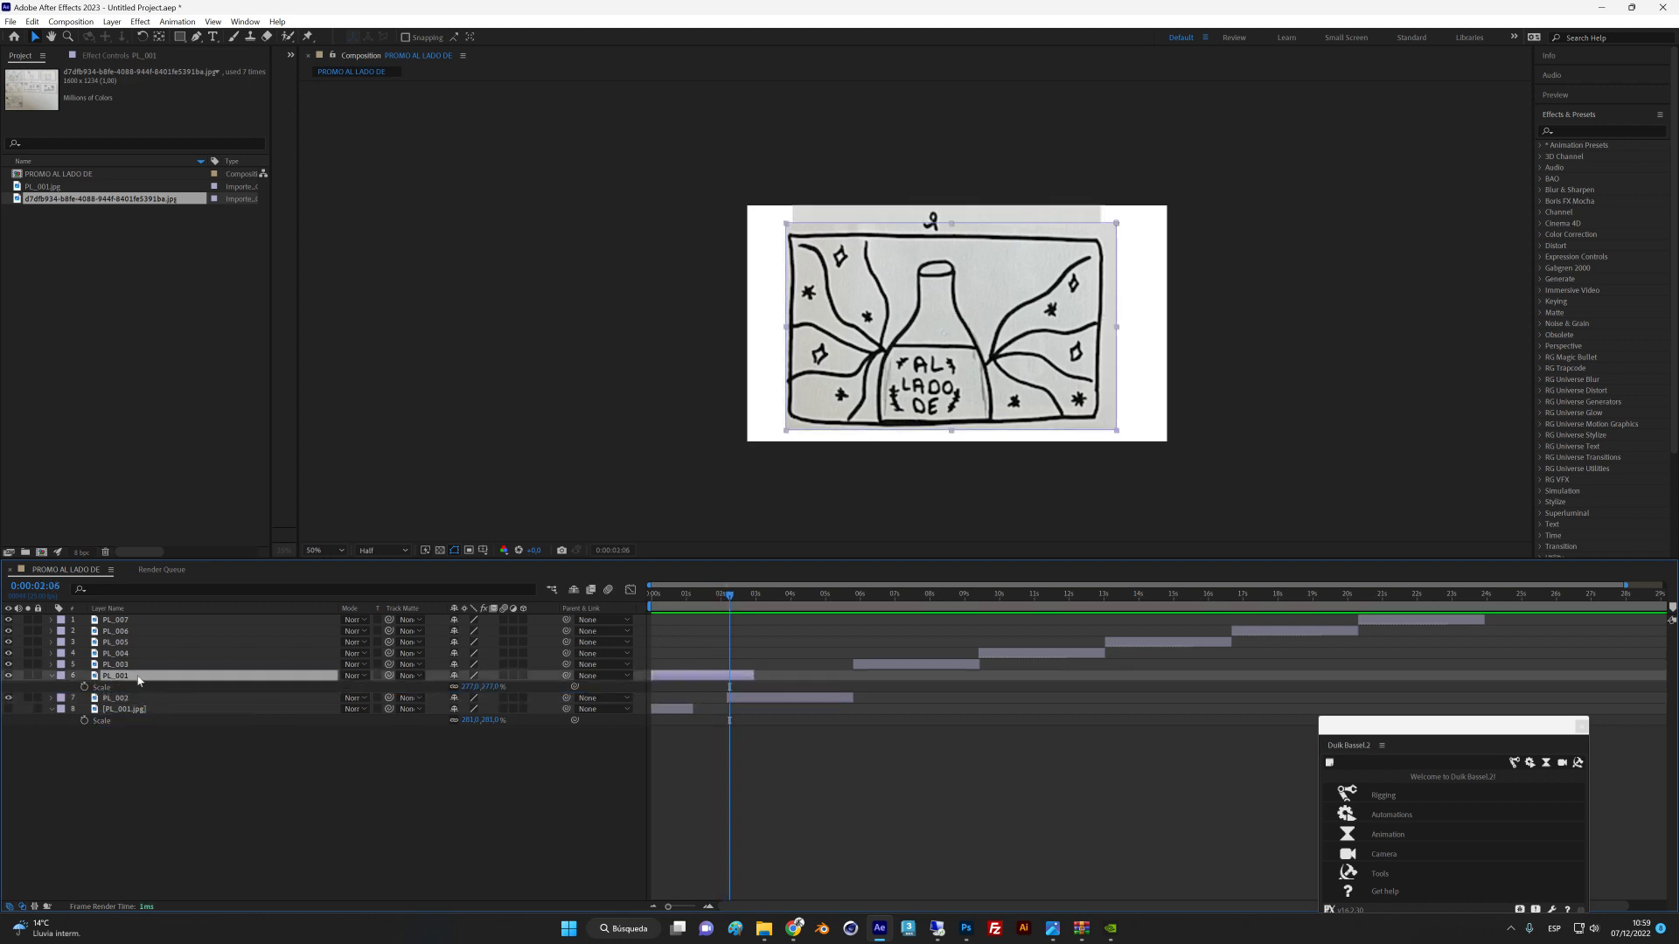
pyautogui.hotkey('alt', 'shift', 't')
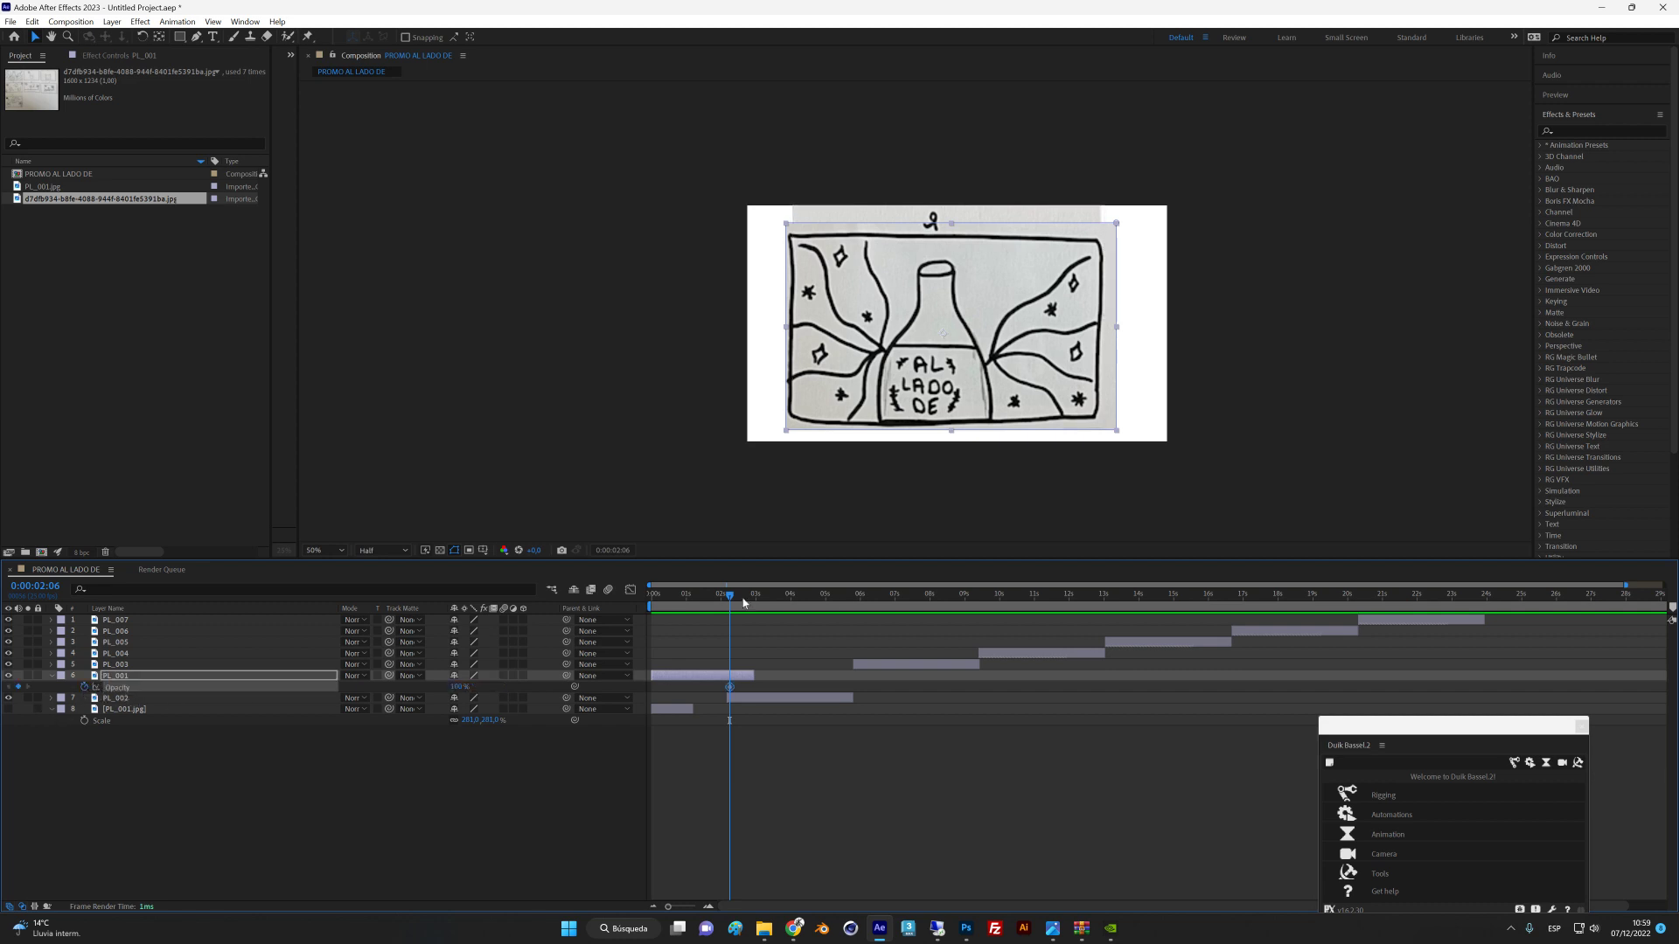
pyautogui.press('o')
pyautogui.moveTo(460, 688); pyautogui.dragTo(248, 715)
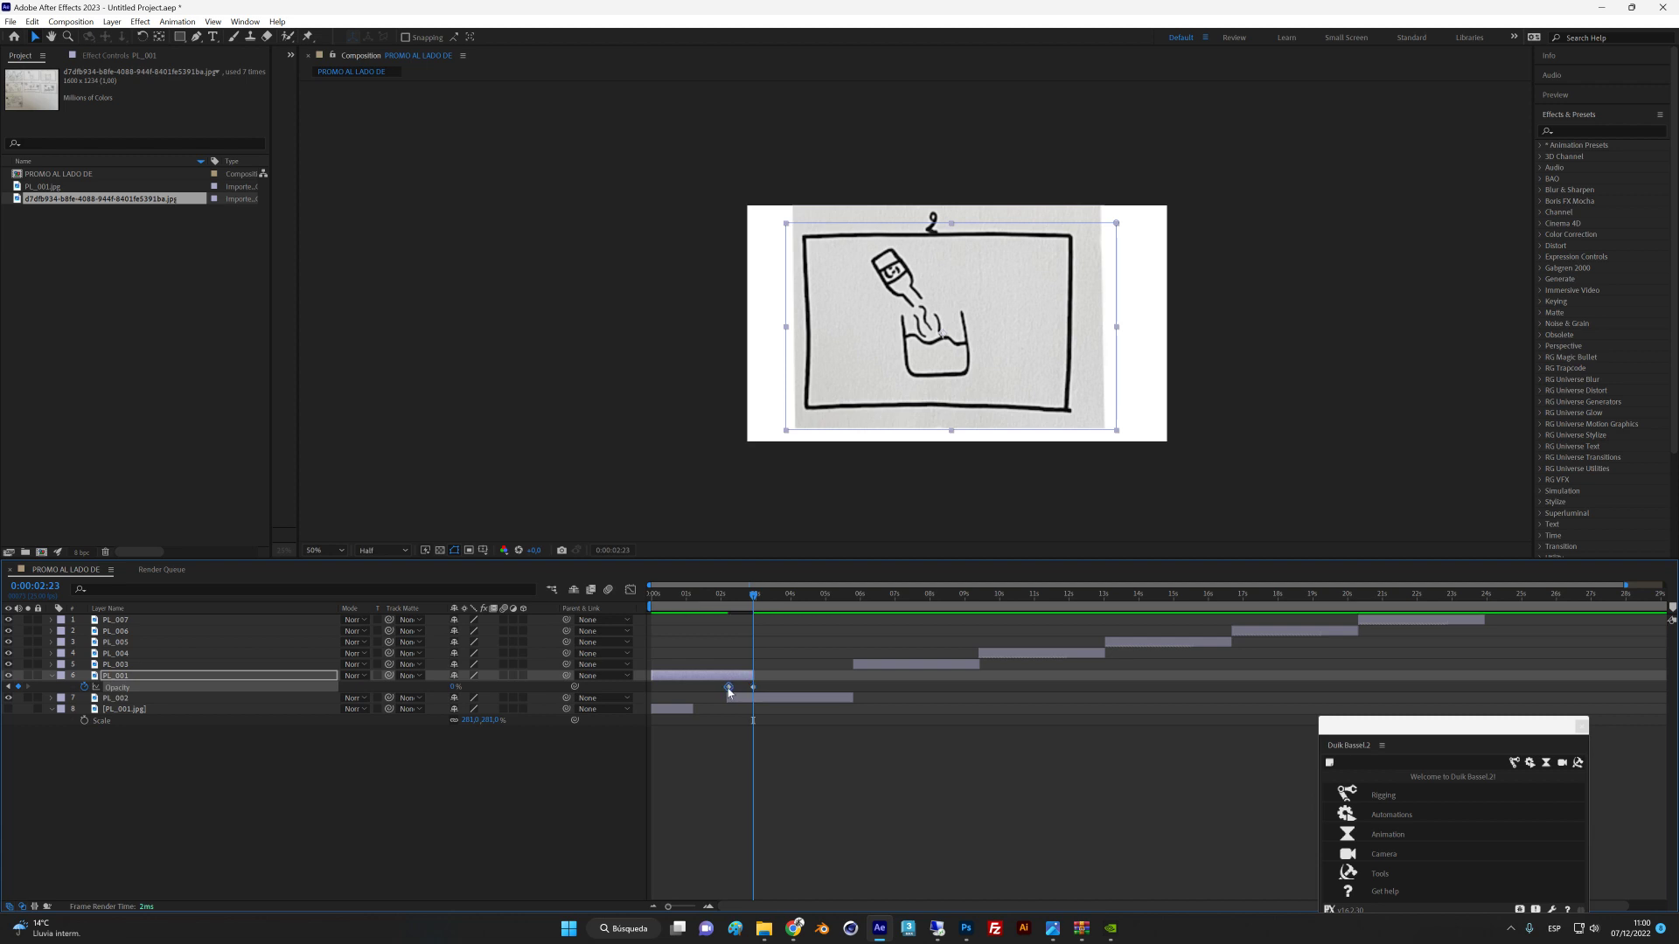
# Scrub through the crossfade between PL_001 and PL_002 to check the transition.
pyautogui.moveTo(756, 596)
pyautogui.mouseDown()
pyautogui.moveTo(732, 603)
pyautogui.moveTo(749, 613)
pyautogui.mouseUp()
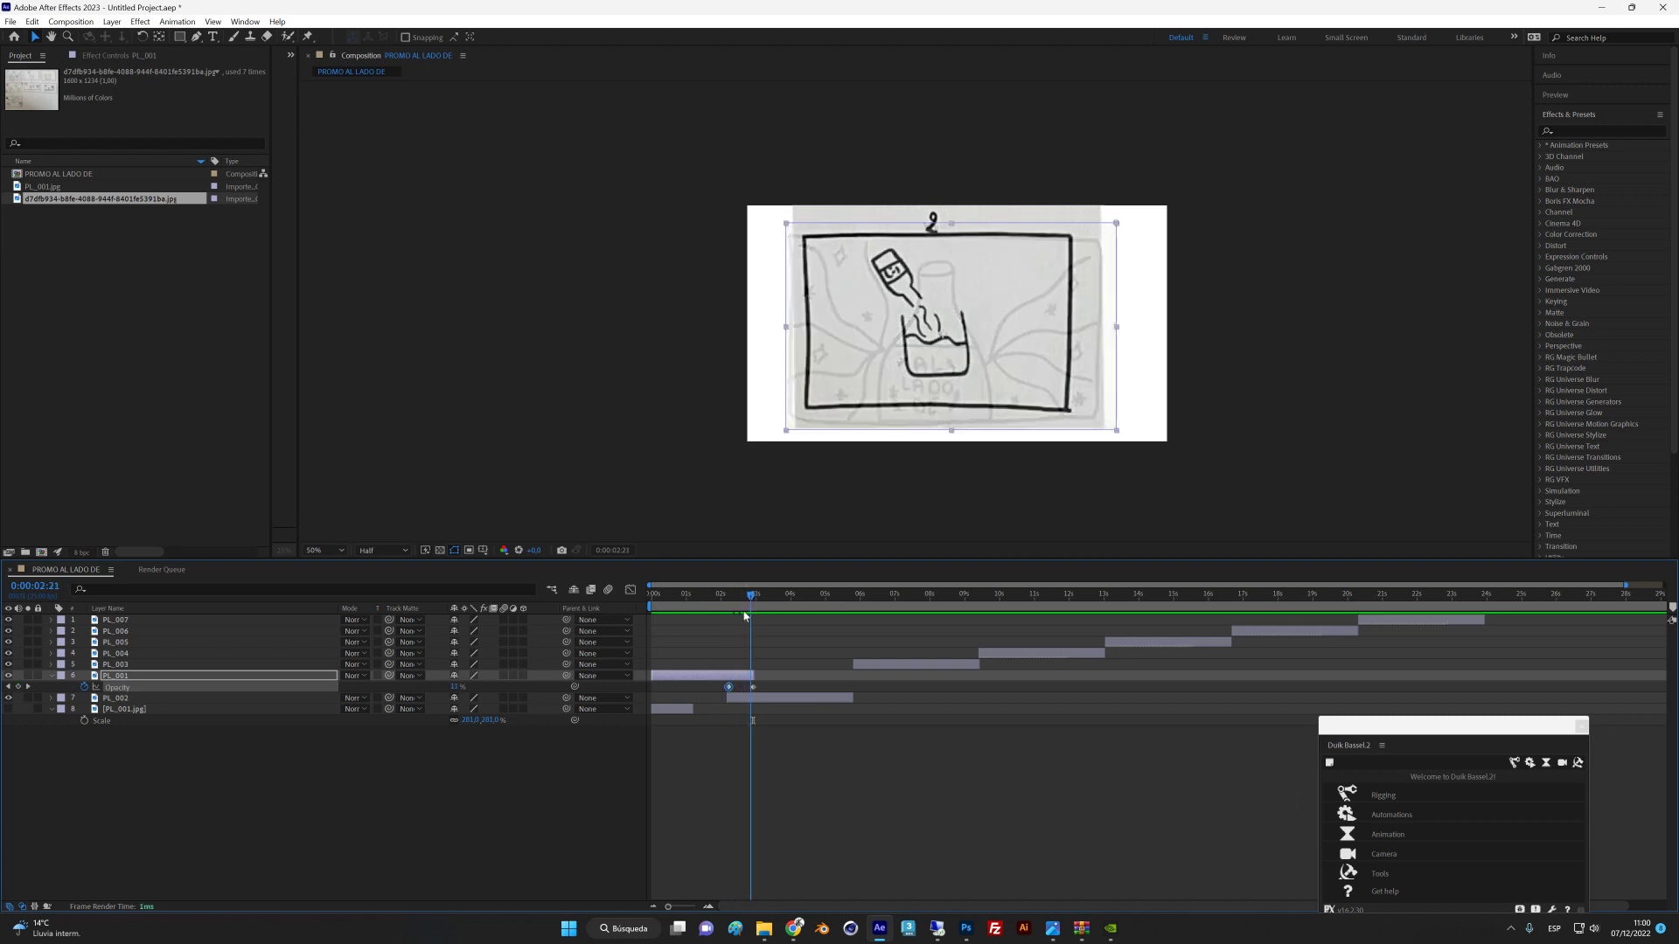
pyautogui.click(769, 707)
pyautogui.click(740, 605)
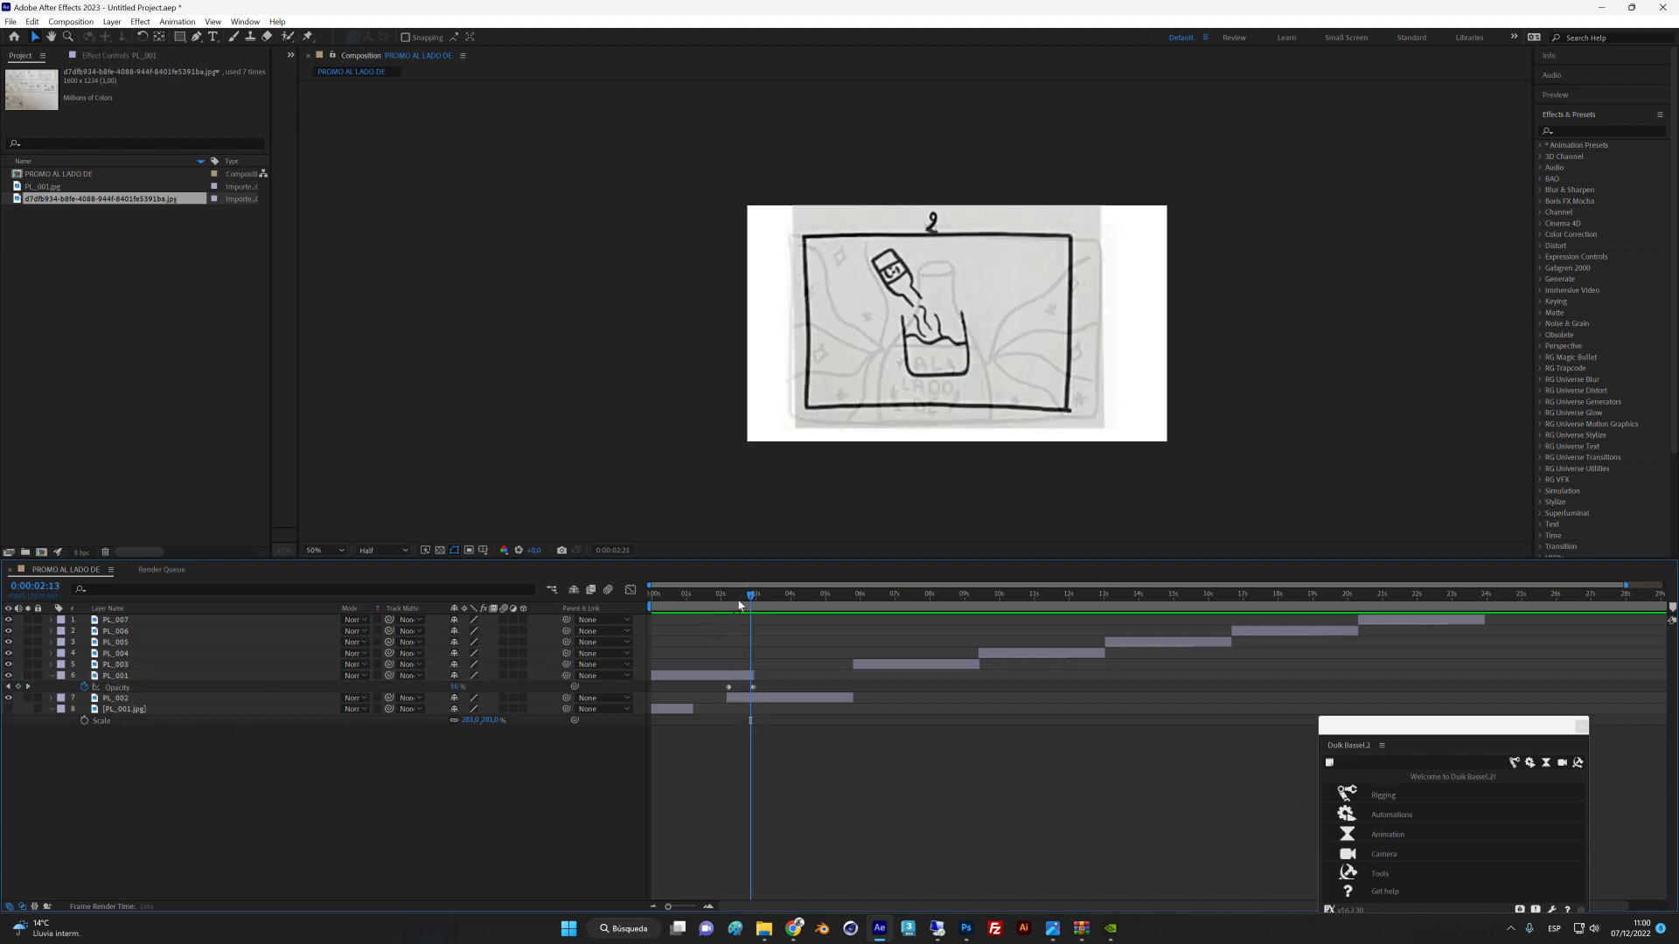
pyautogui.moveTo(739, 605)
pyautogui.mouseDown()
pyautogui.moveTo(645, 612)
pyautogui.moveTo(760, 618)
pyautogui.moveTo(759, 643)
pyautogui.mouseUp()
# Move PL_002's anchor point to the middle of its frame 2 drawing with the Pan Behind tool.
pyautogui.click(759, 698)
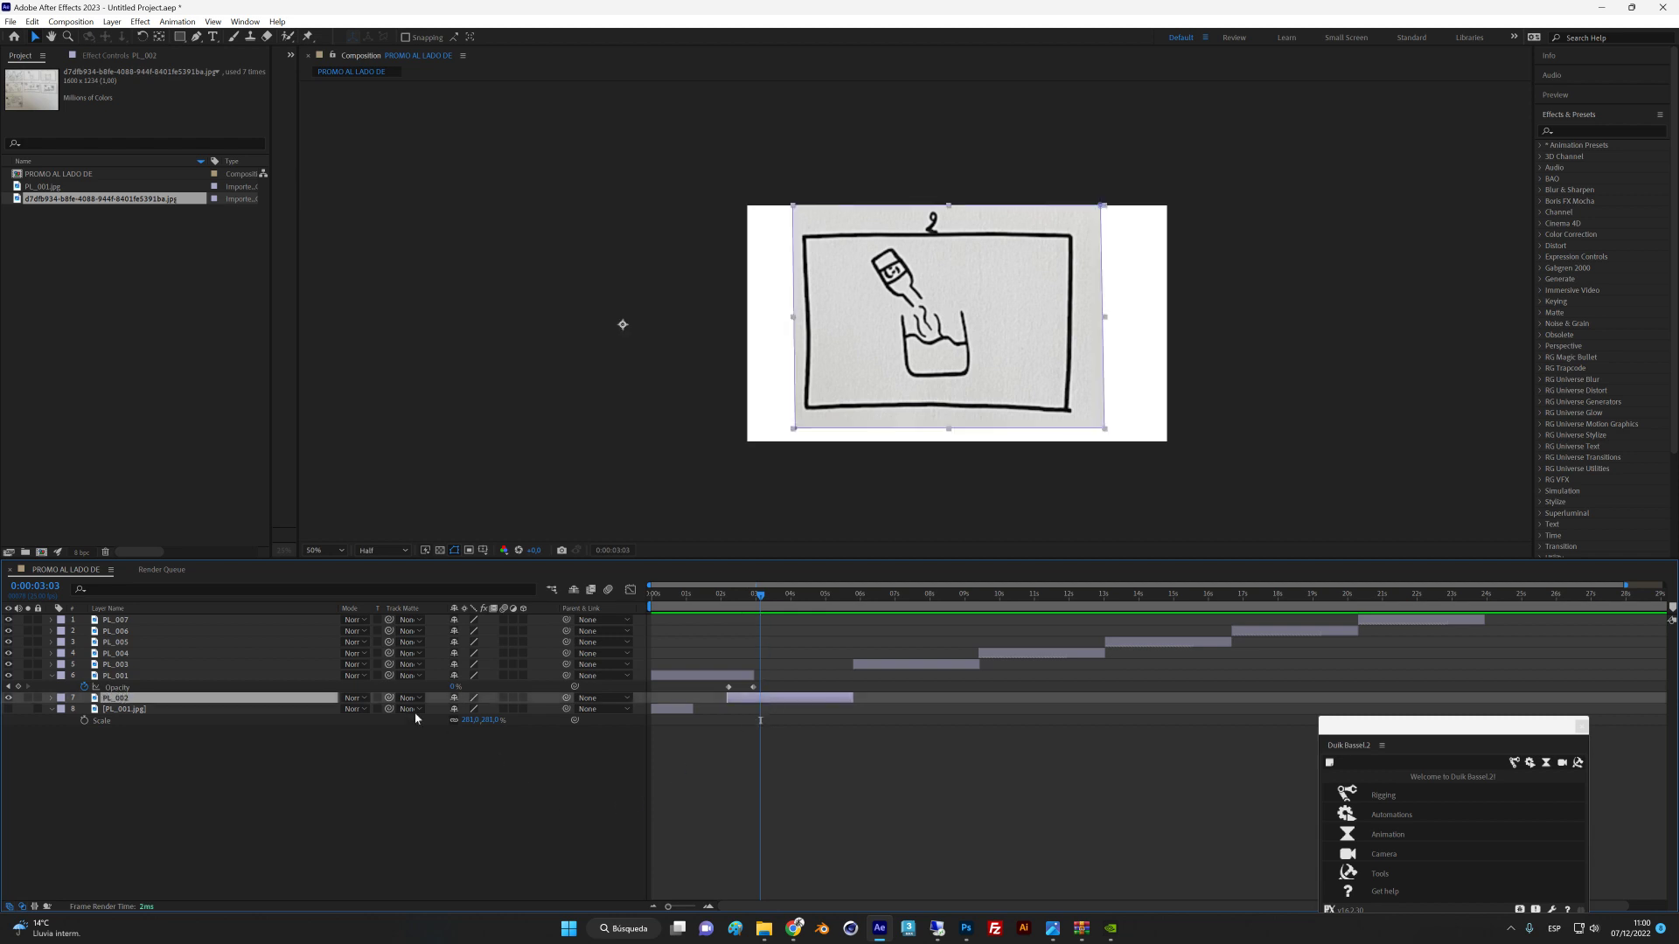
pyautogui.press('s')
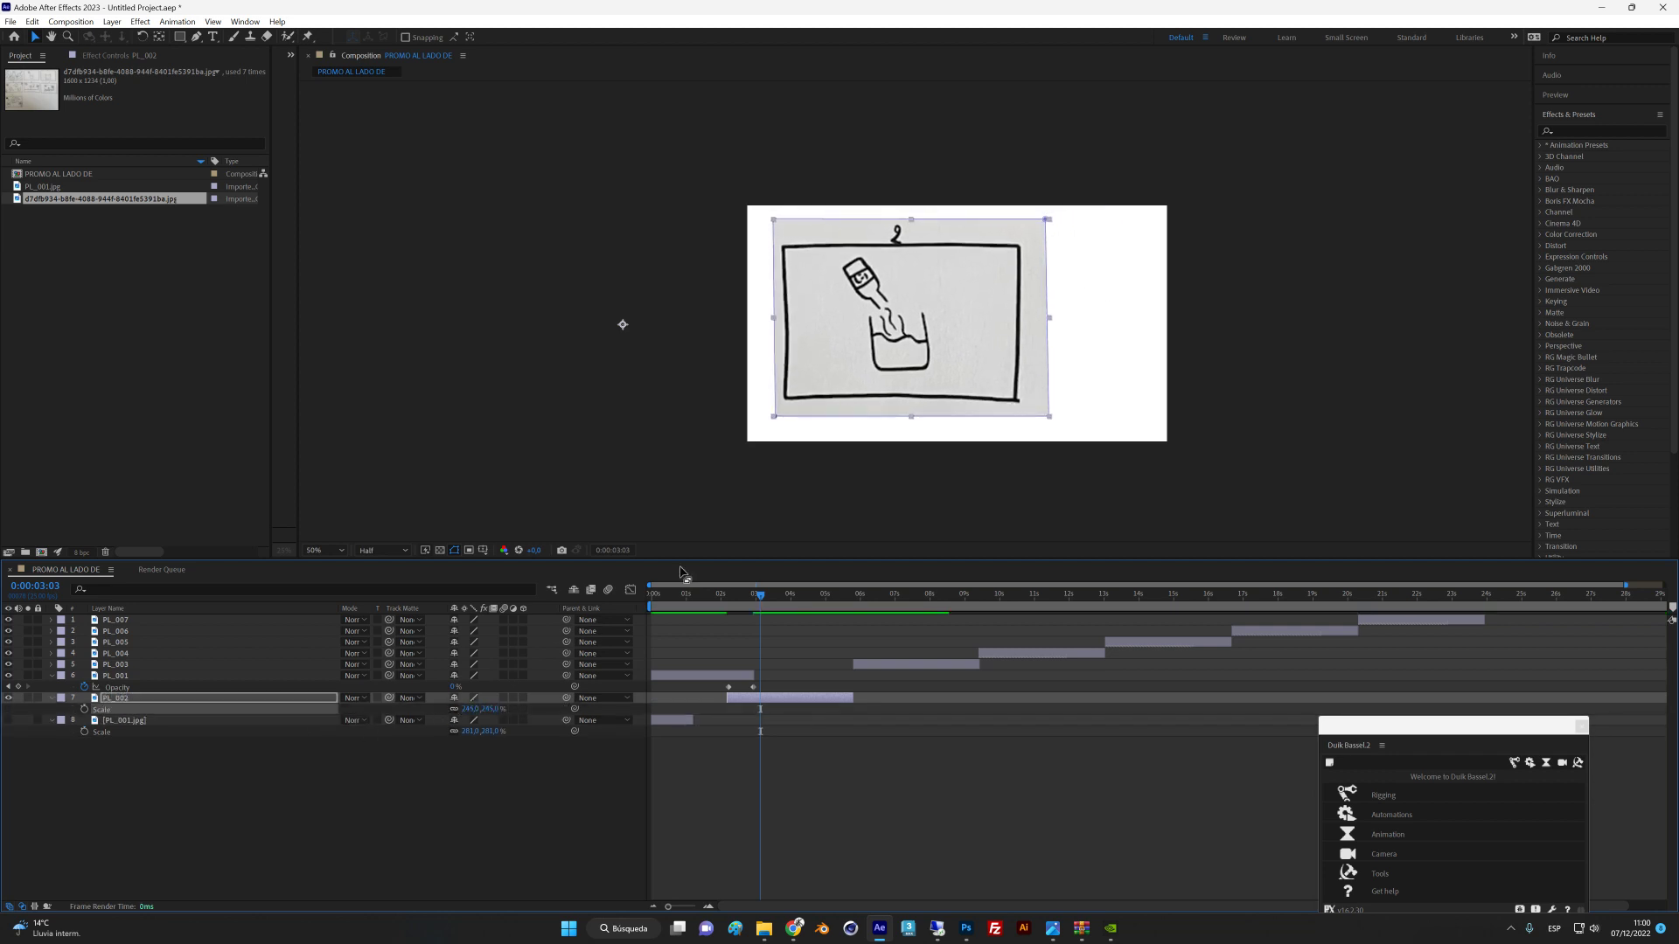
pyautogui.press('y')
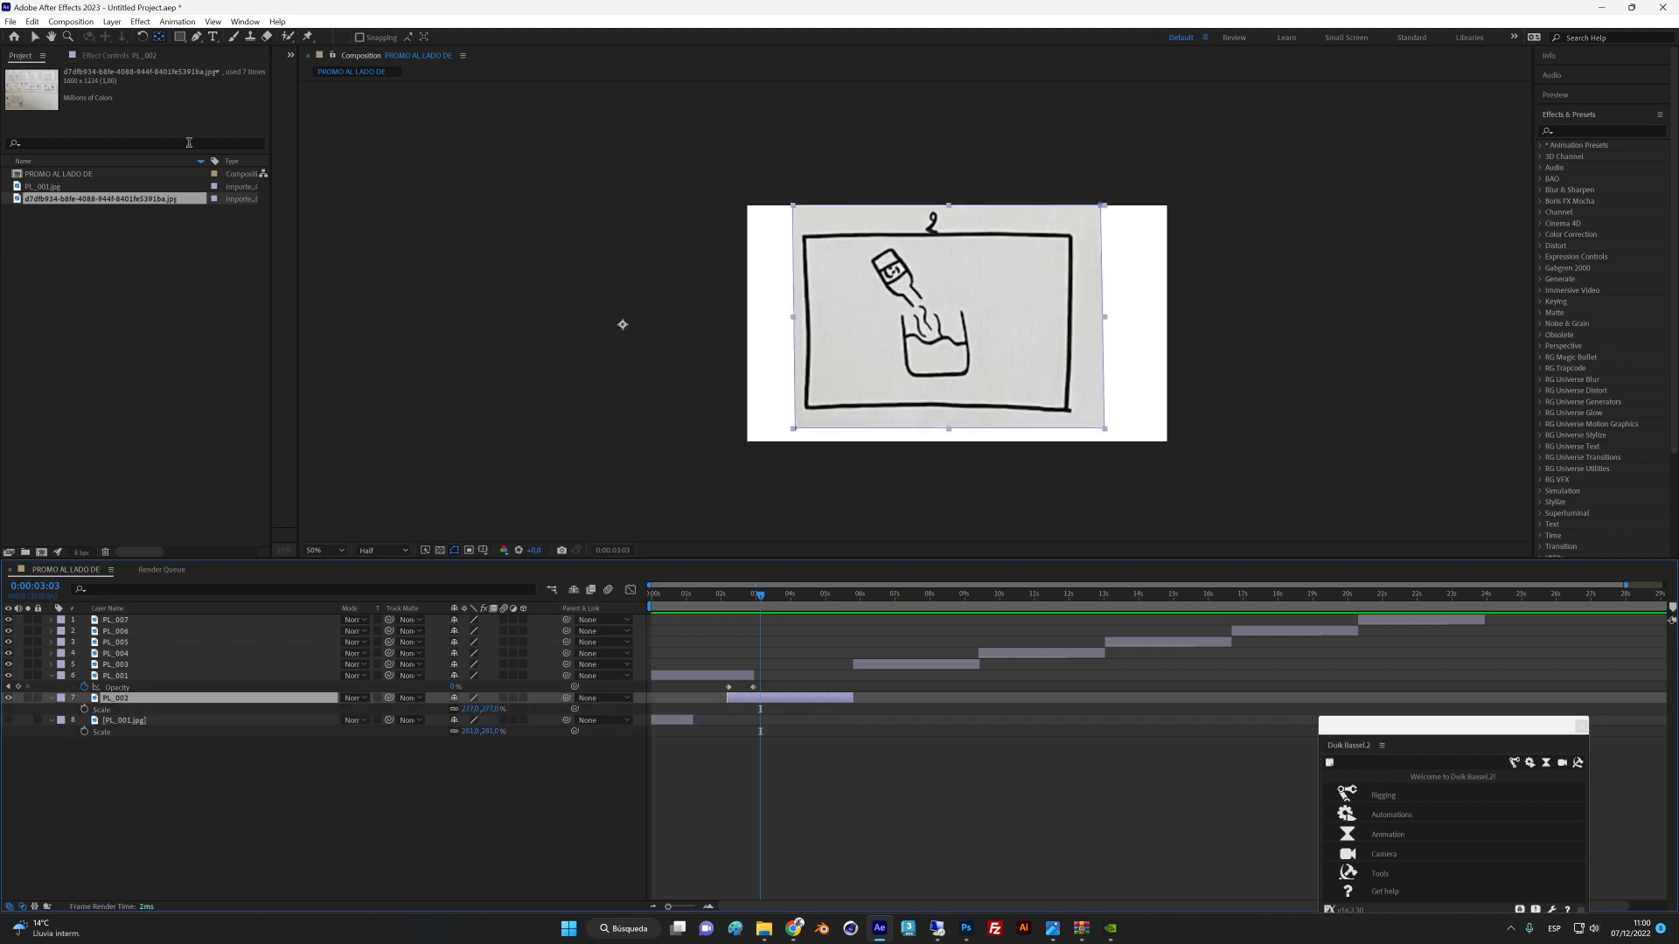
pyautogui.click(151, 73)
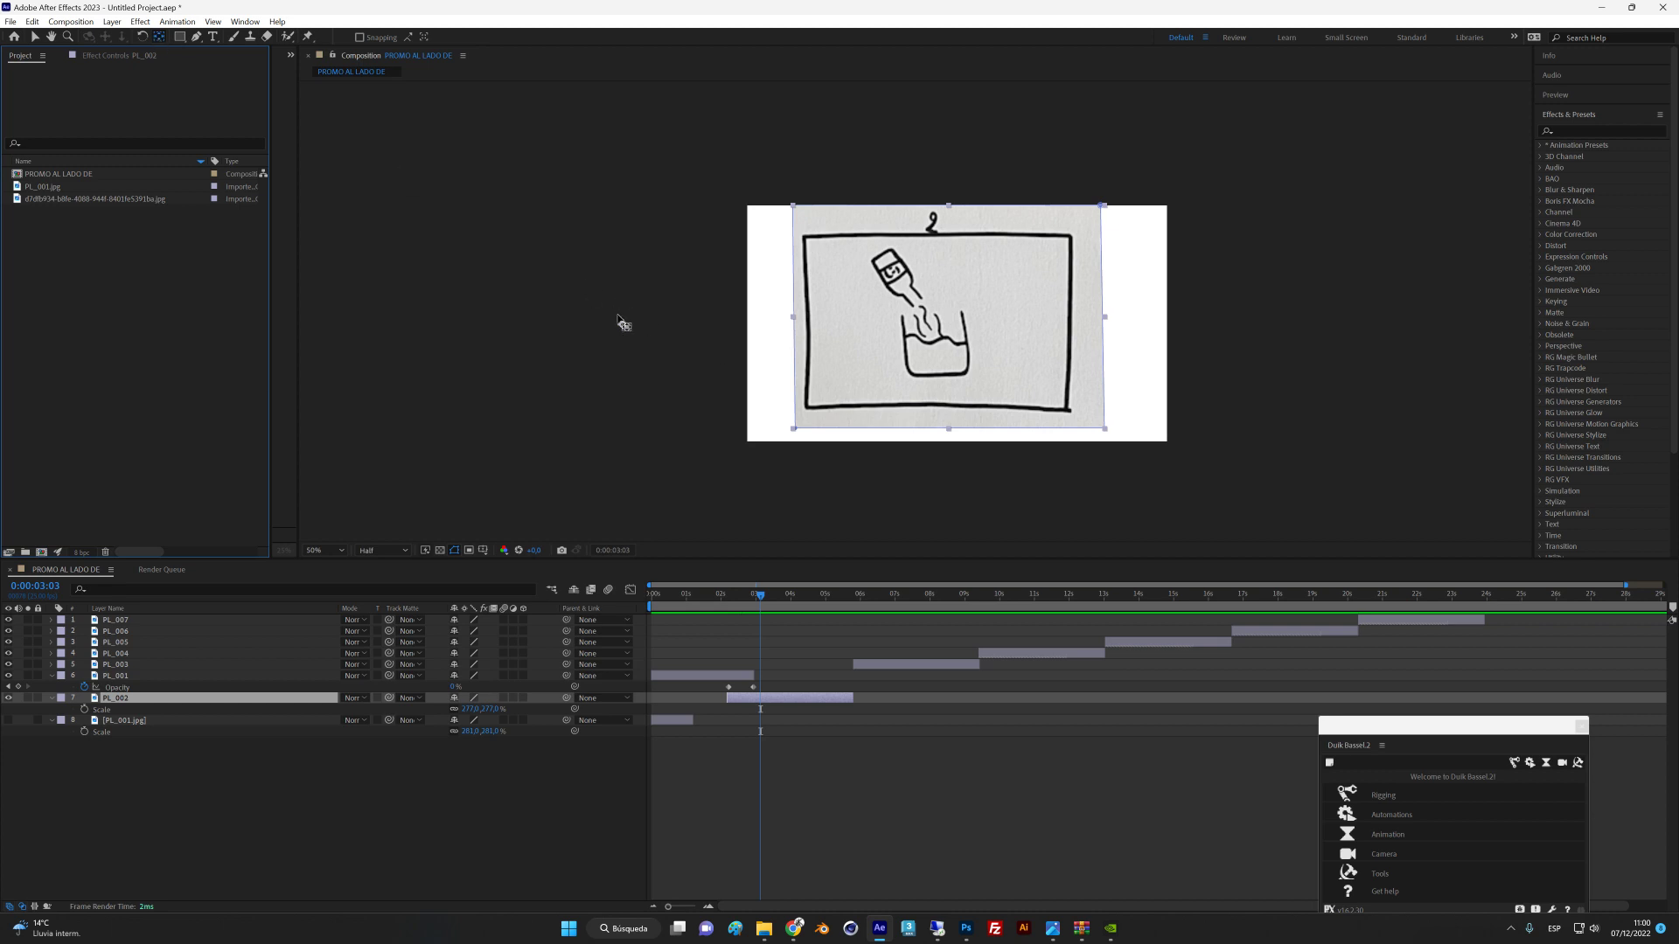
pyautogui.moveTo(623, 326); pyautogui.dragTo(935, 328)
# Scale PL_002 down to 145% and place the current time at 0:00:03:22.
pyautogui.press('s')
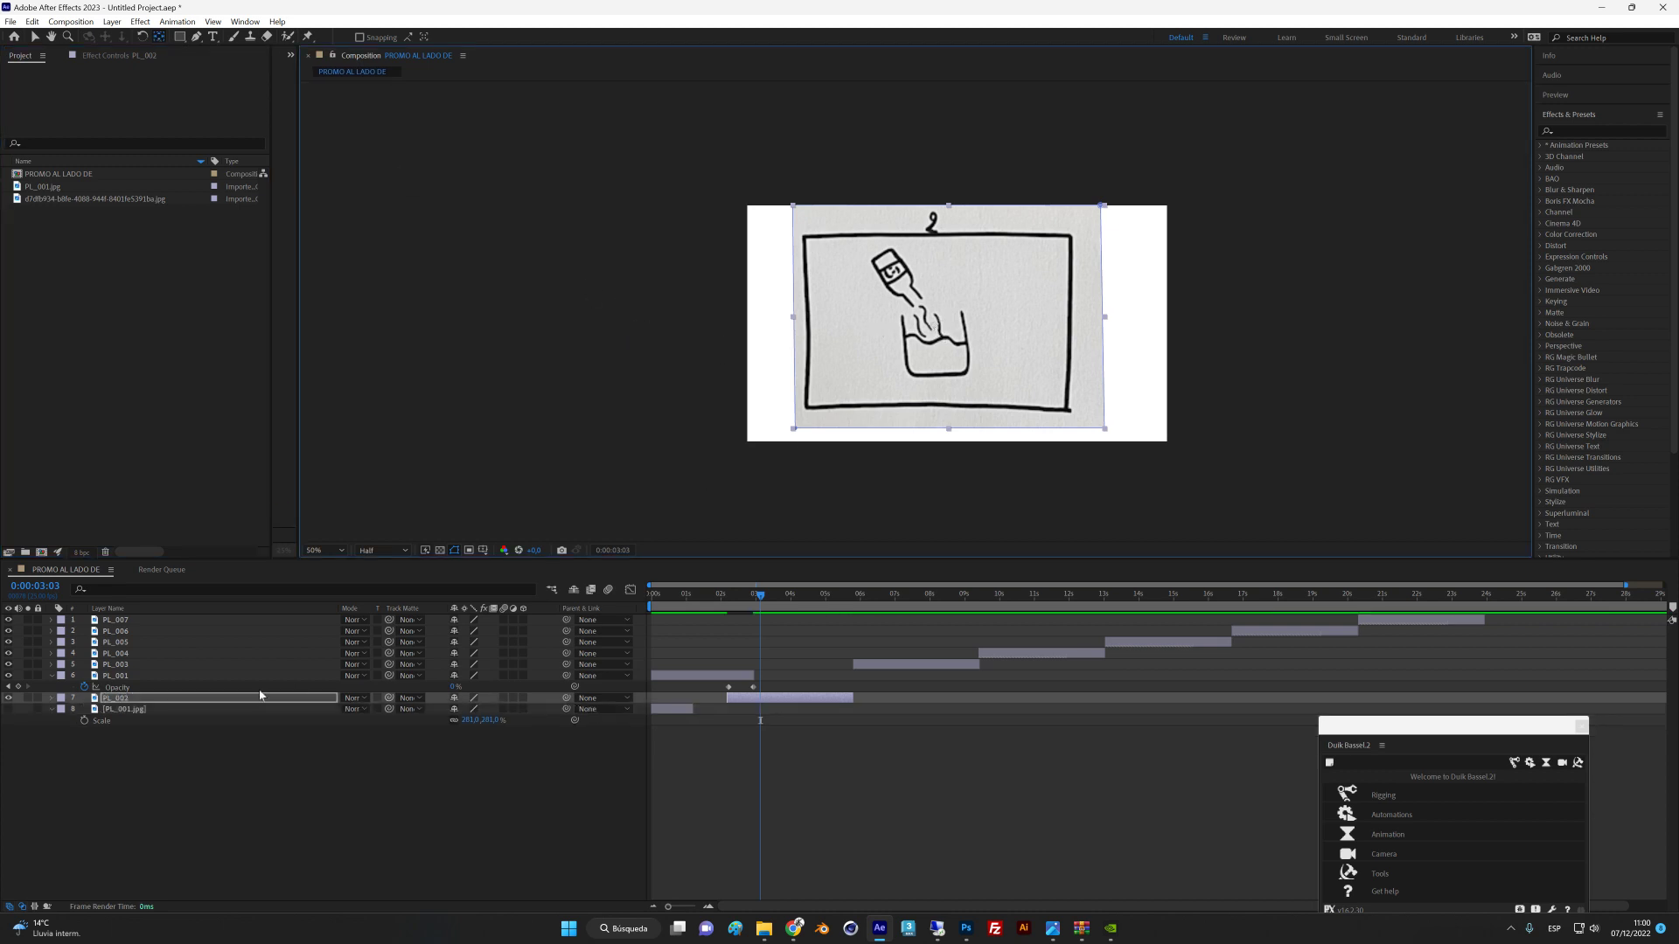
pyautogui.press('s')
pyautogui.moveTo(466, 714); pyautogui.dragTo(396, 729)
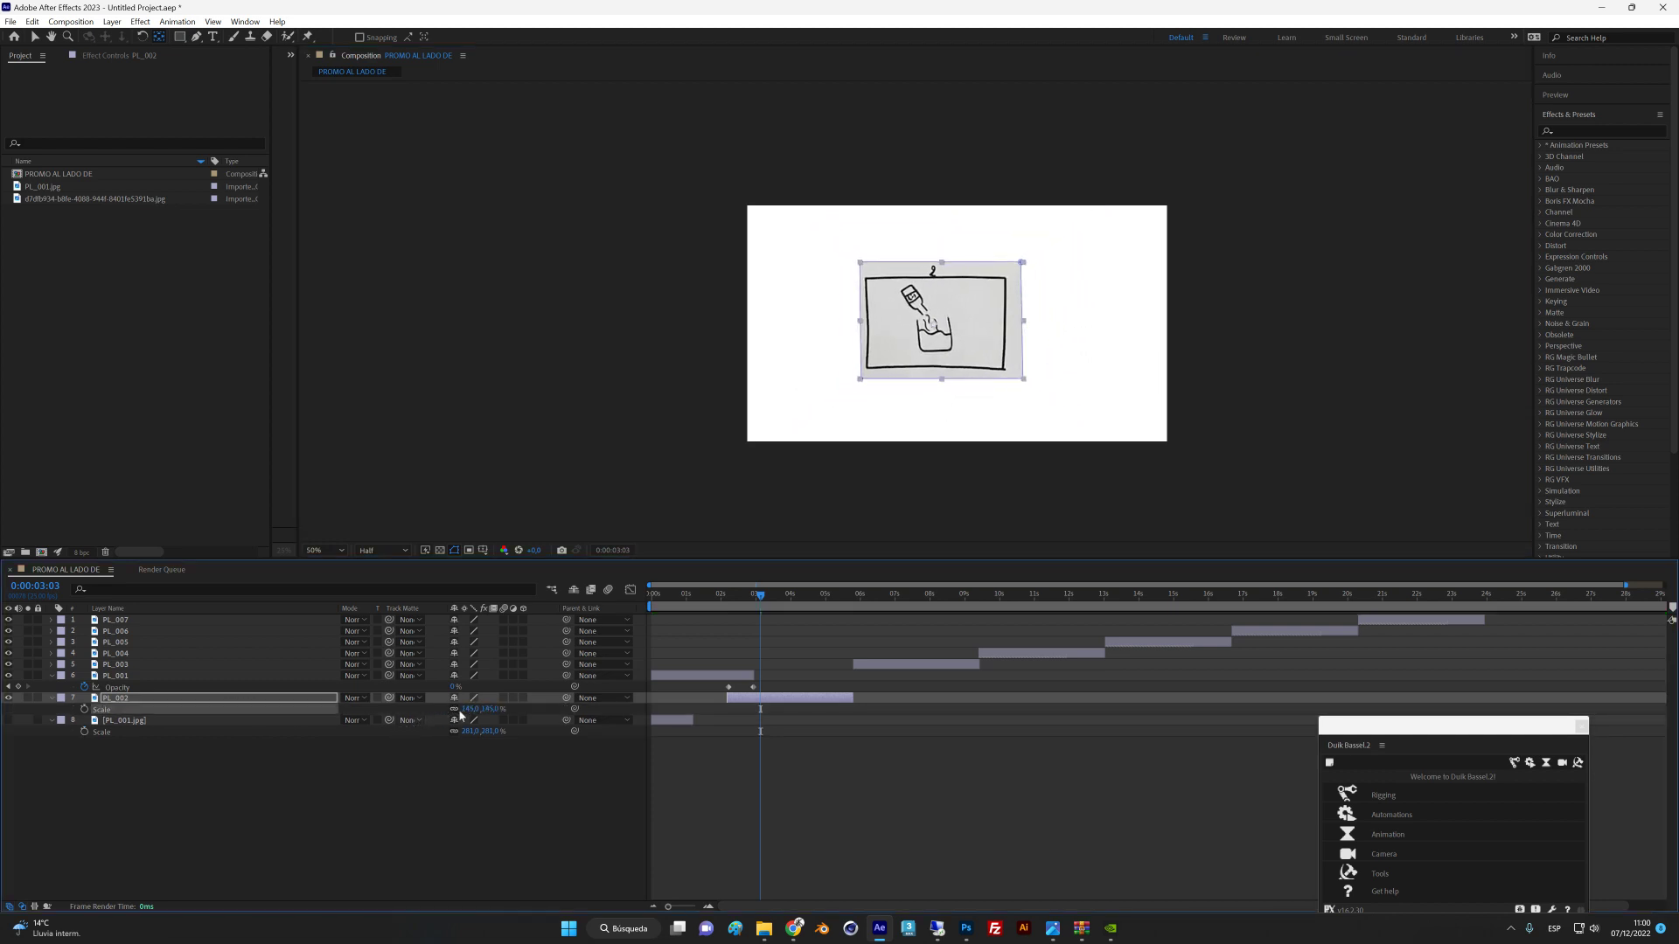
pyautogui.click(757, 598)
pyautogui.moveTo(756, 600); pyautogui.dragTo(787, 605)
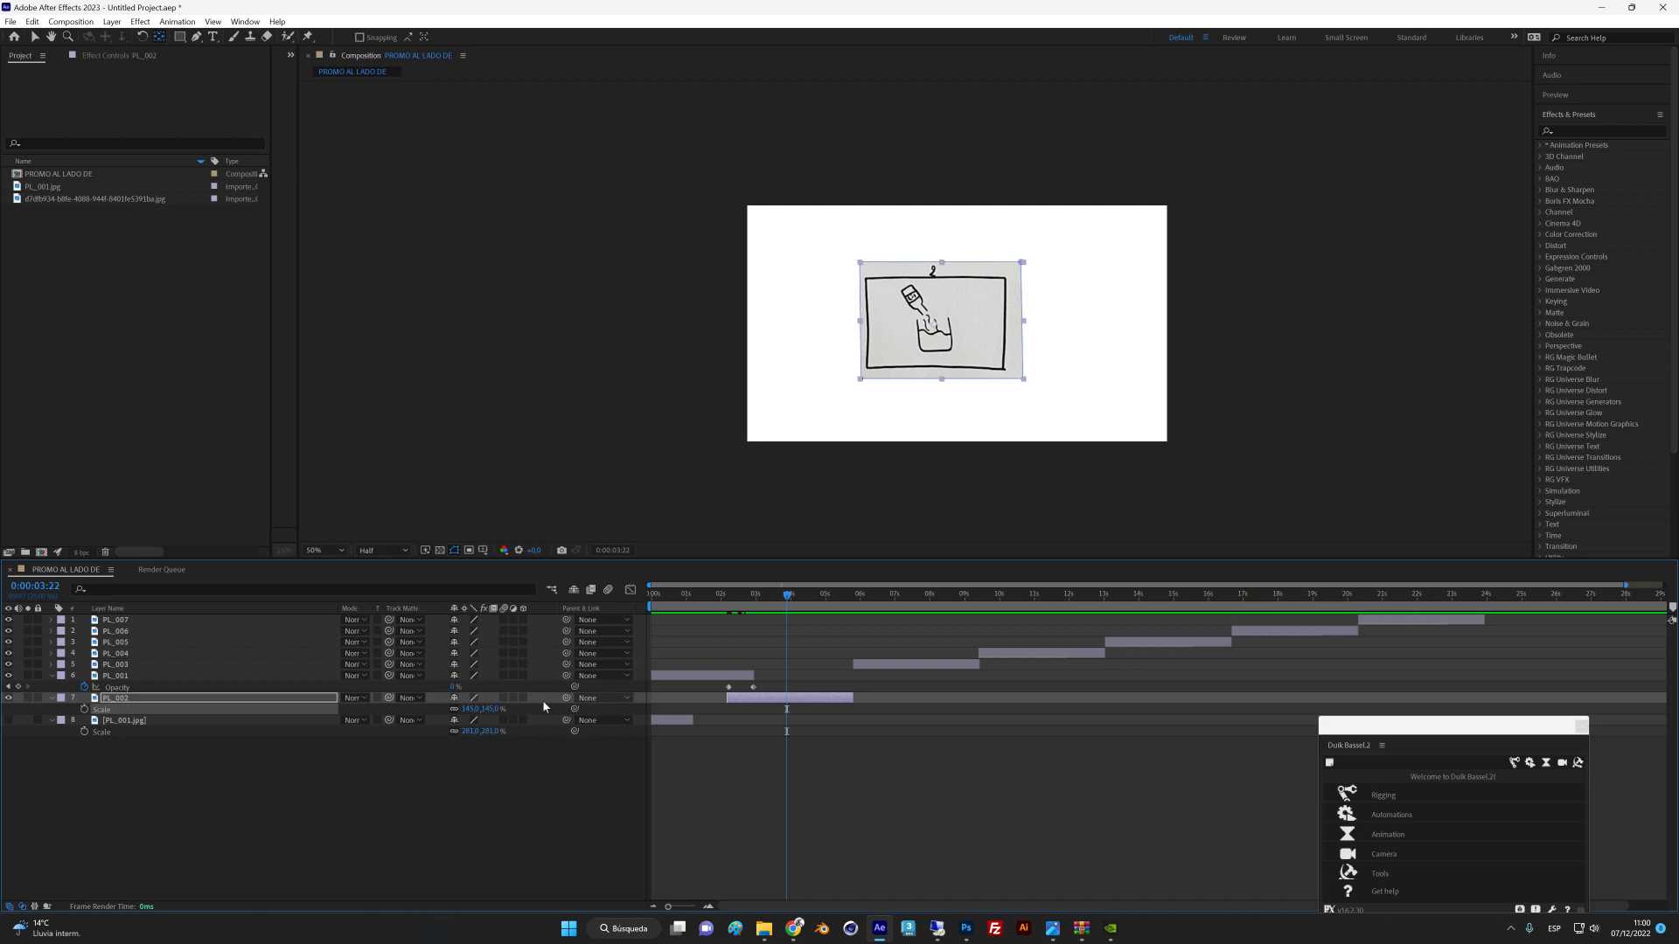
# Try toggling Preserve Underlying Transparency on PL_002 and linking its Track Matte pick whip to PL_001.
pyautogui.click(237, 701)
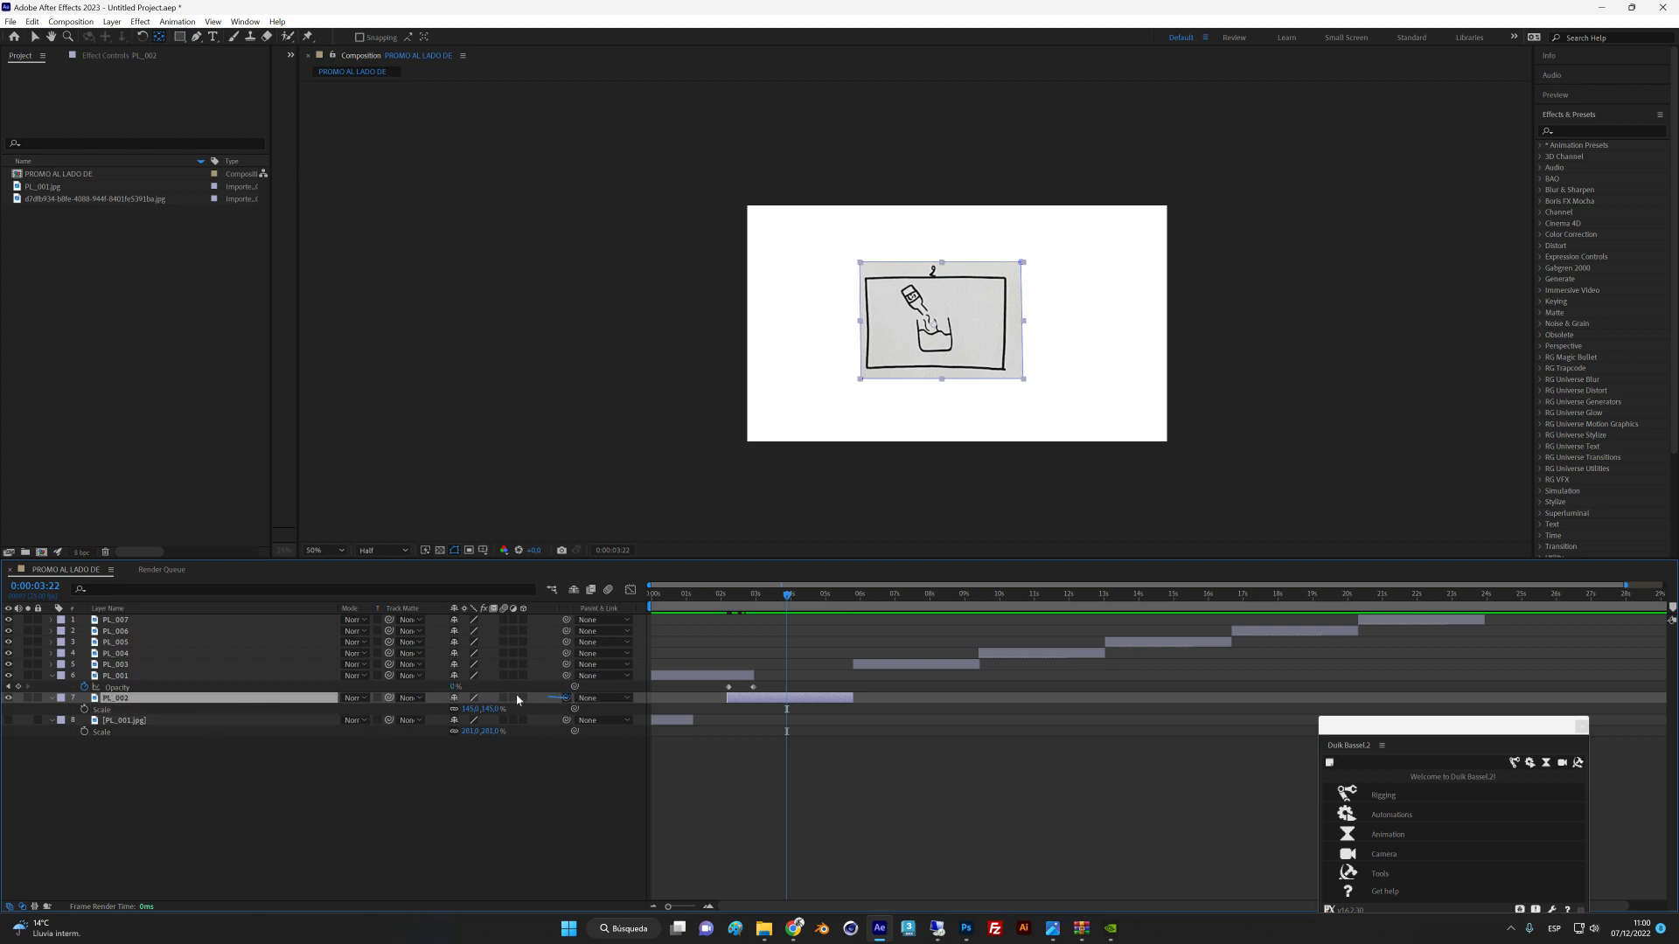
pyautogui.moveTo(517, 697); pyautogui.dragTo(597, 803)
pyautogui.click(380, 697)
pyautogui.moveTo(369, 693); pyautogui.dragTo(384, 696)
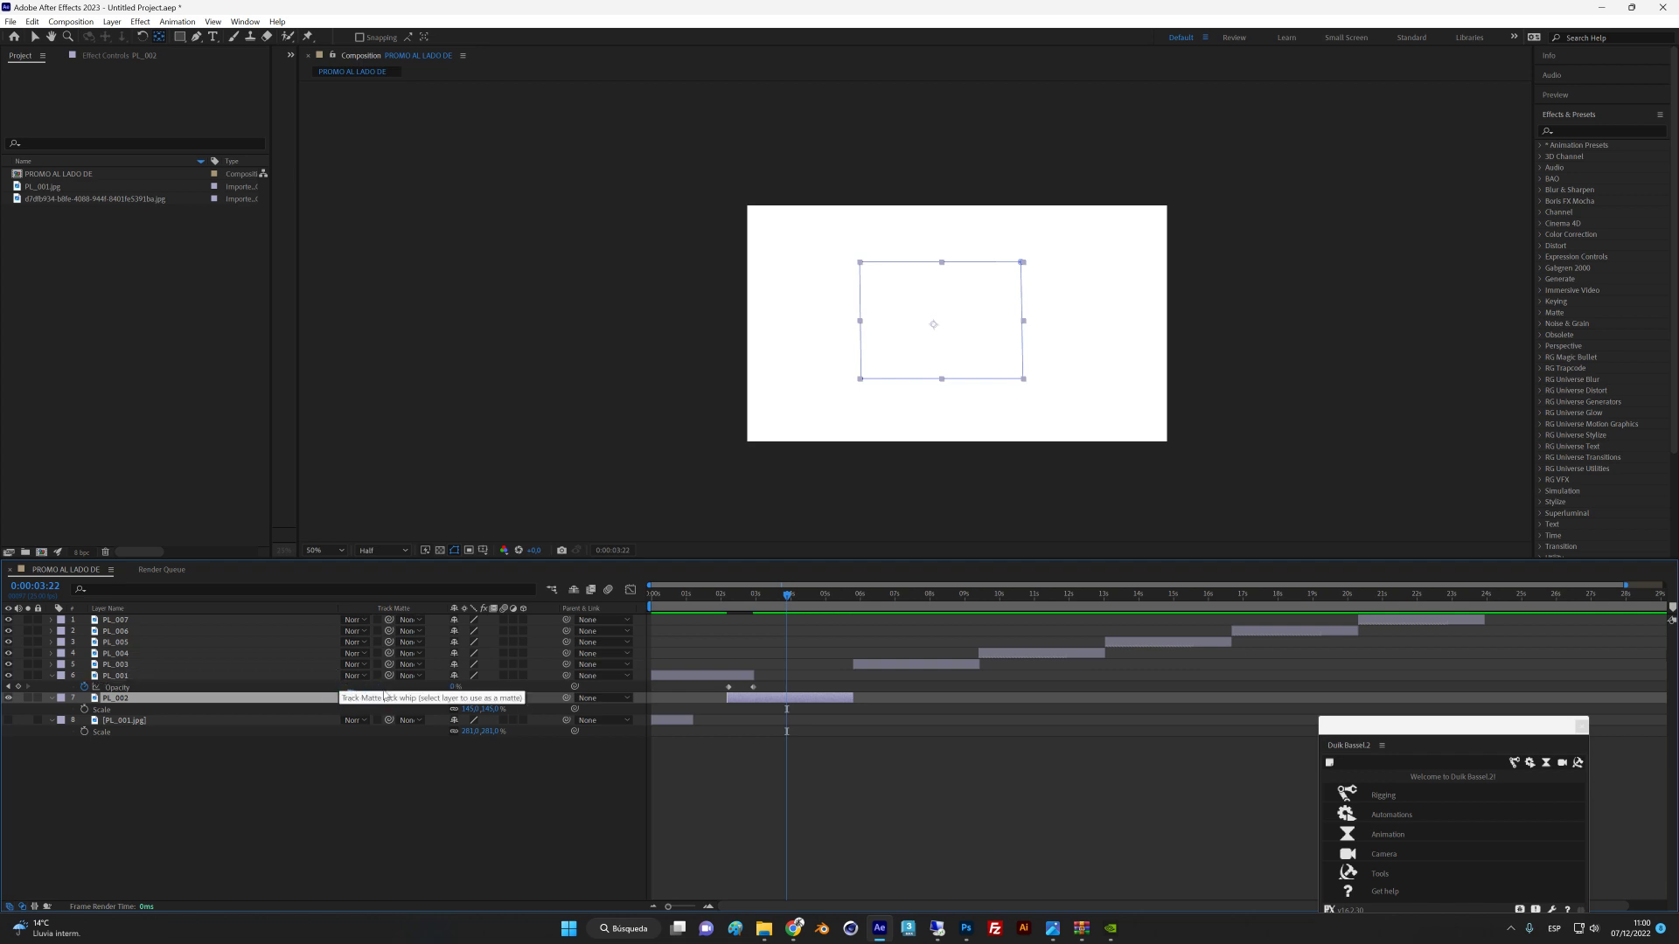
pyautogui.click(389, 698)
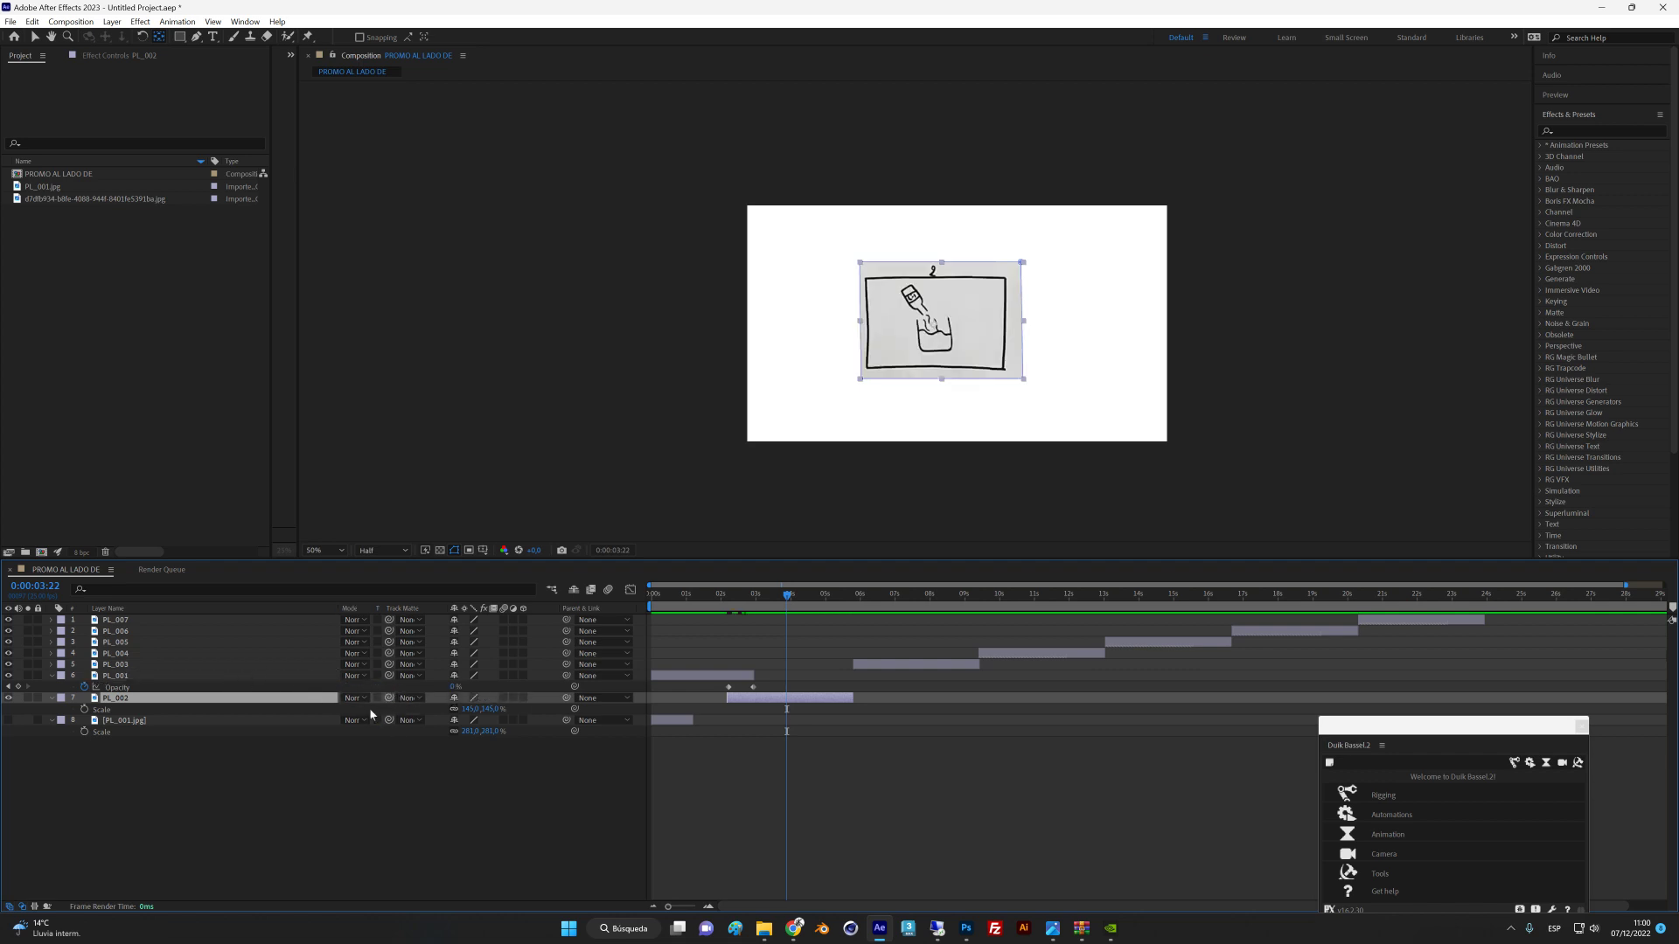
pyautogui.moveTo(389, 698); pyautogui.dragTo(133, 679)
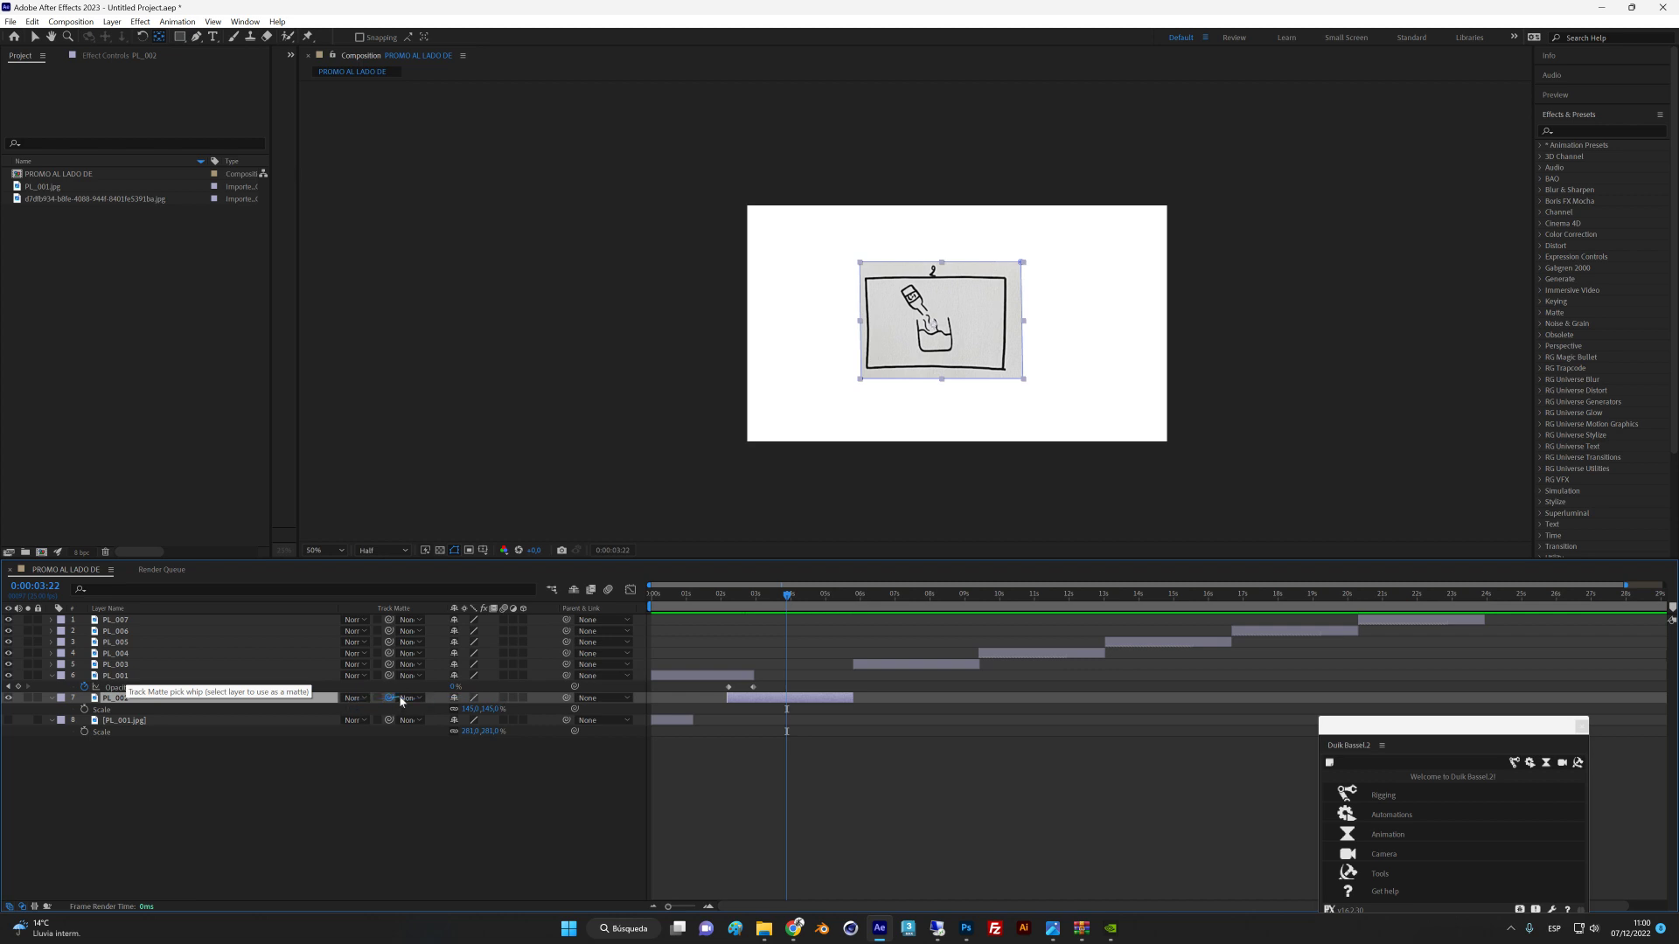
# Parent PL_002 to PL_001 so that it follows PL_001's transformations.
pyautogui.moveTo(566, 698); pyautogui.dragTo(133, 678)
pyautogui.click(134, 677)
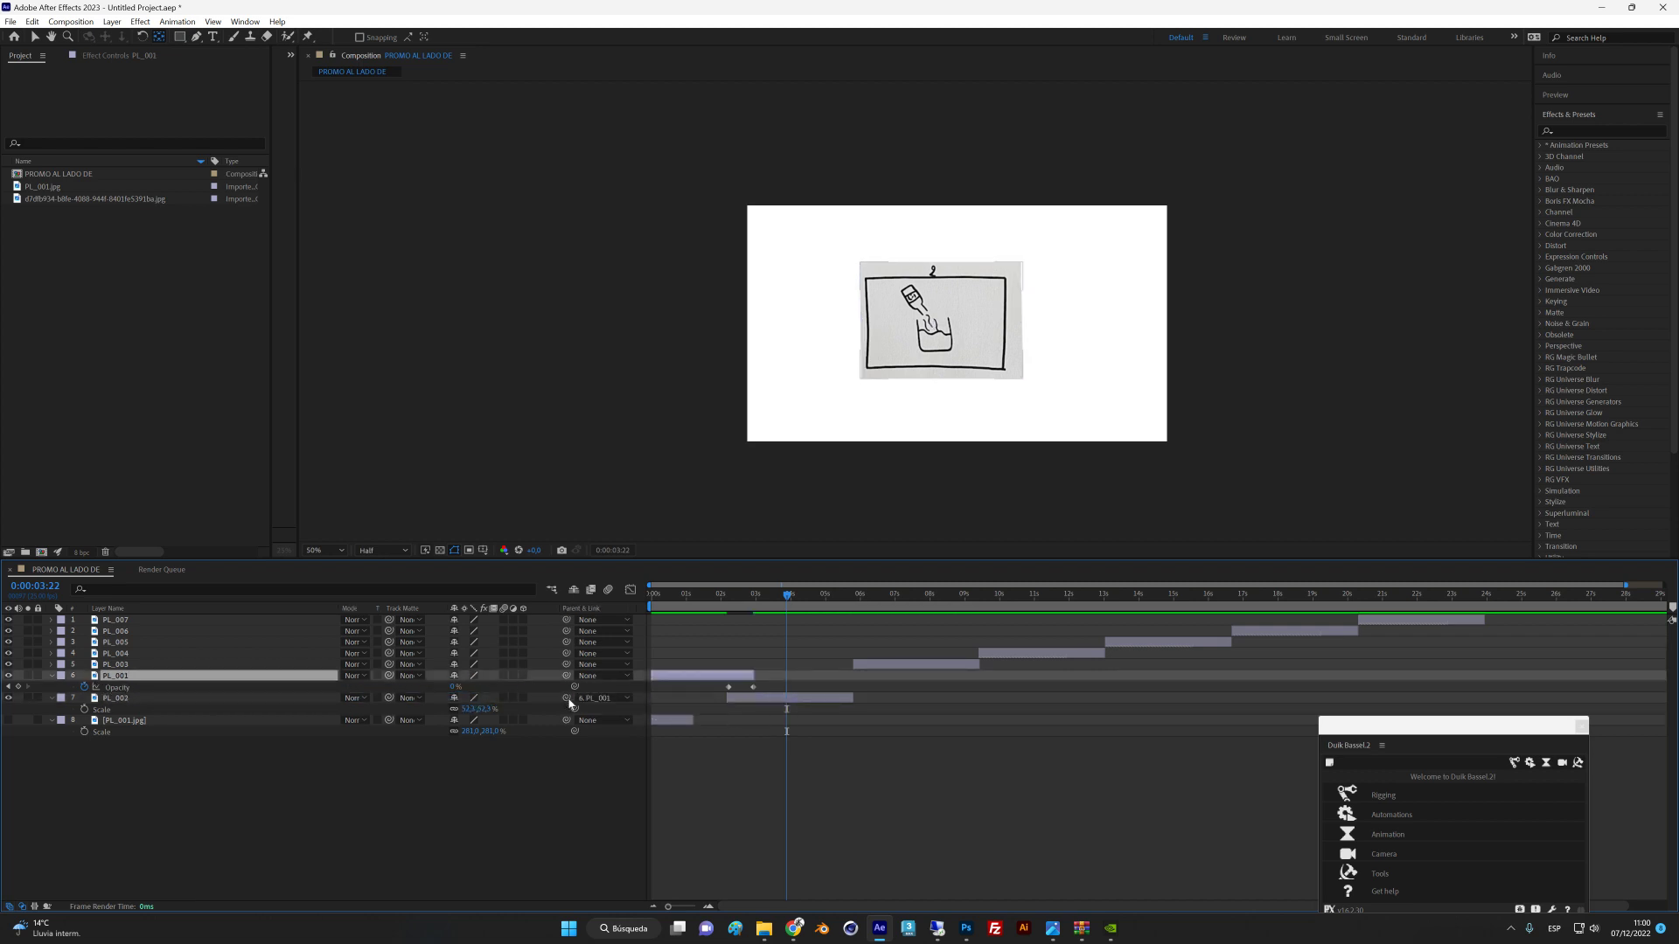
pyautogui.click(181, 697)
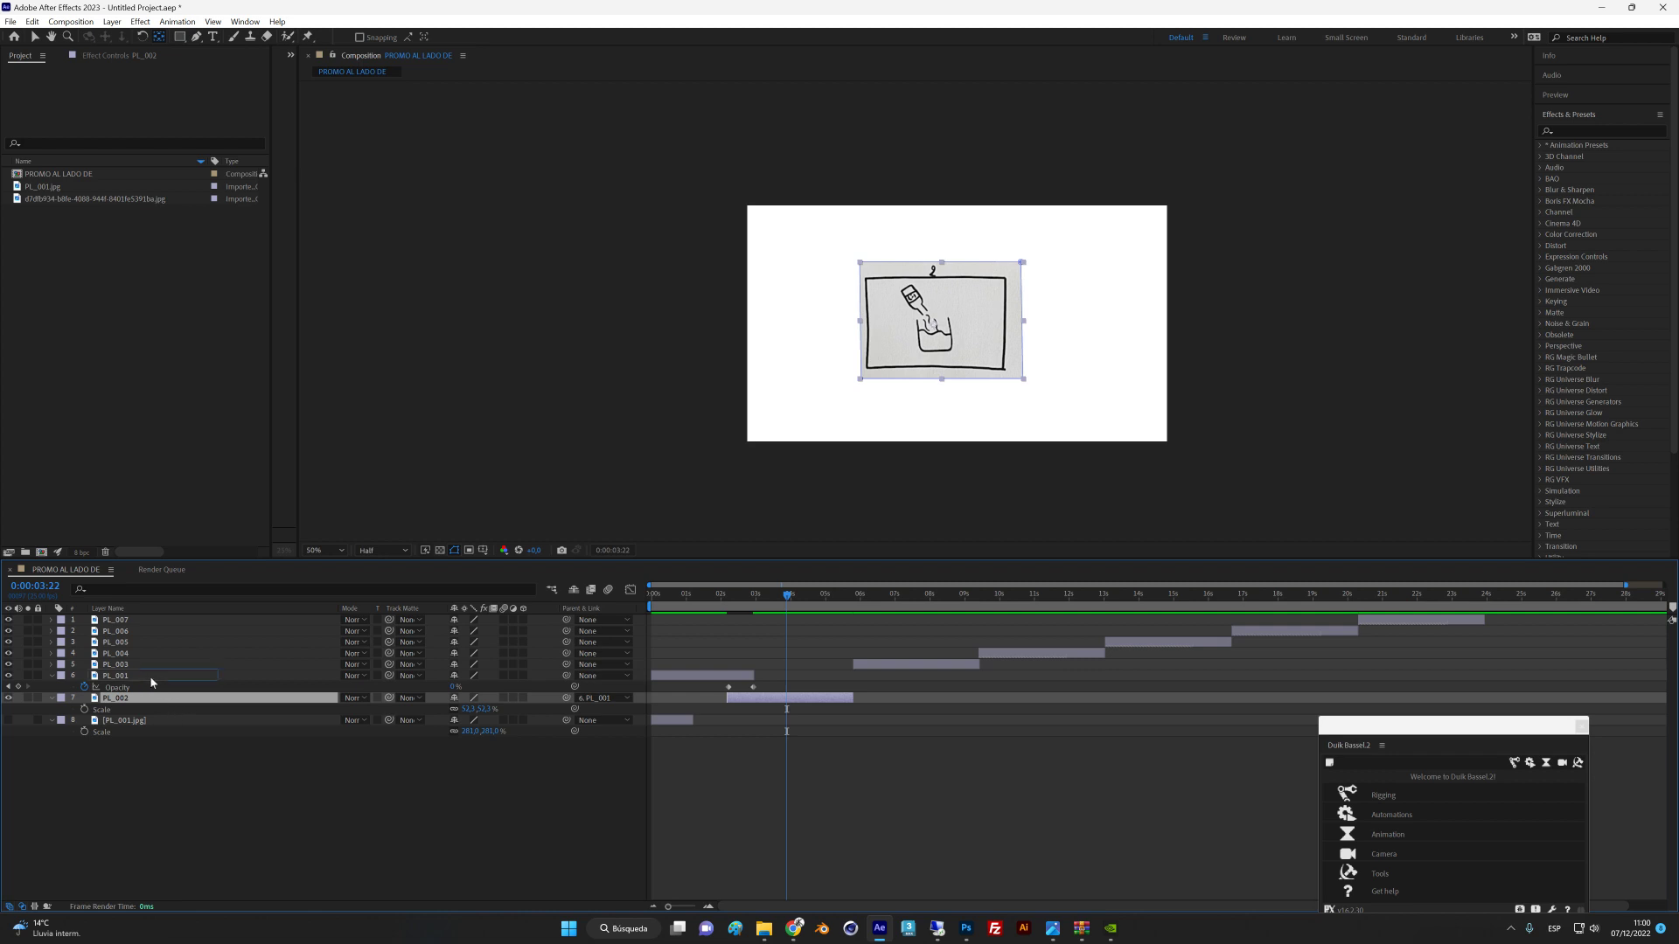
pyautogui.click(151, 682)
pyautogui.click(203, 700)
# Add a starting Scale keyframe to PL_001 at 0:00:01:08 and extend the layer's end to about 0:00:04:15.
pyautogui.moveTo(785, 599); pyautogui.dragTo(696, 607)
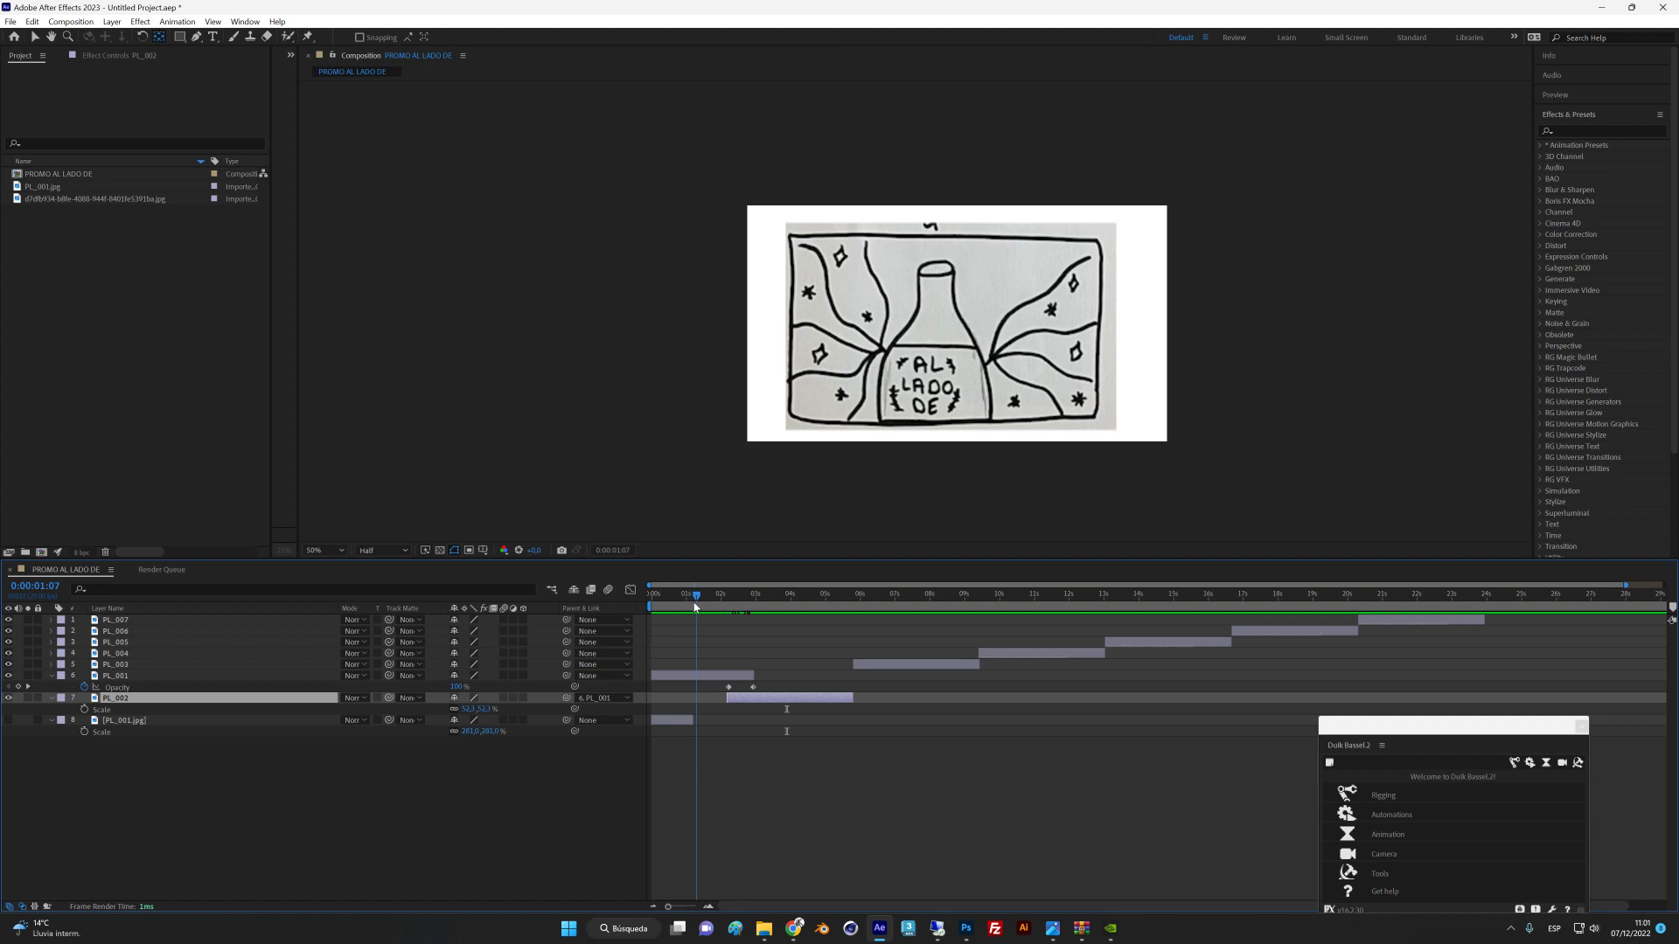
pyautogui.click(160, 673)
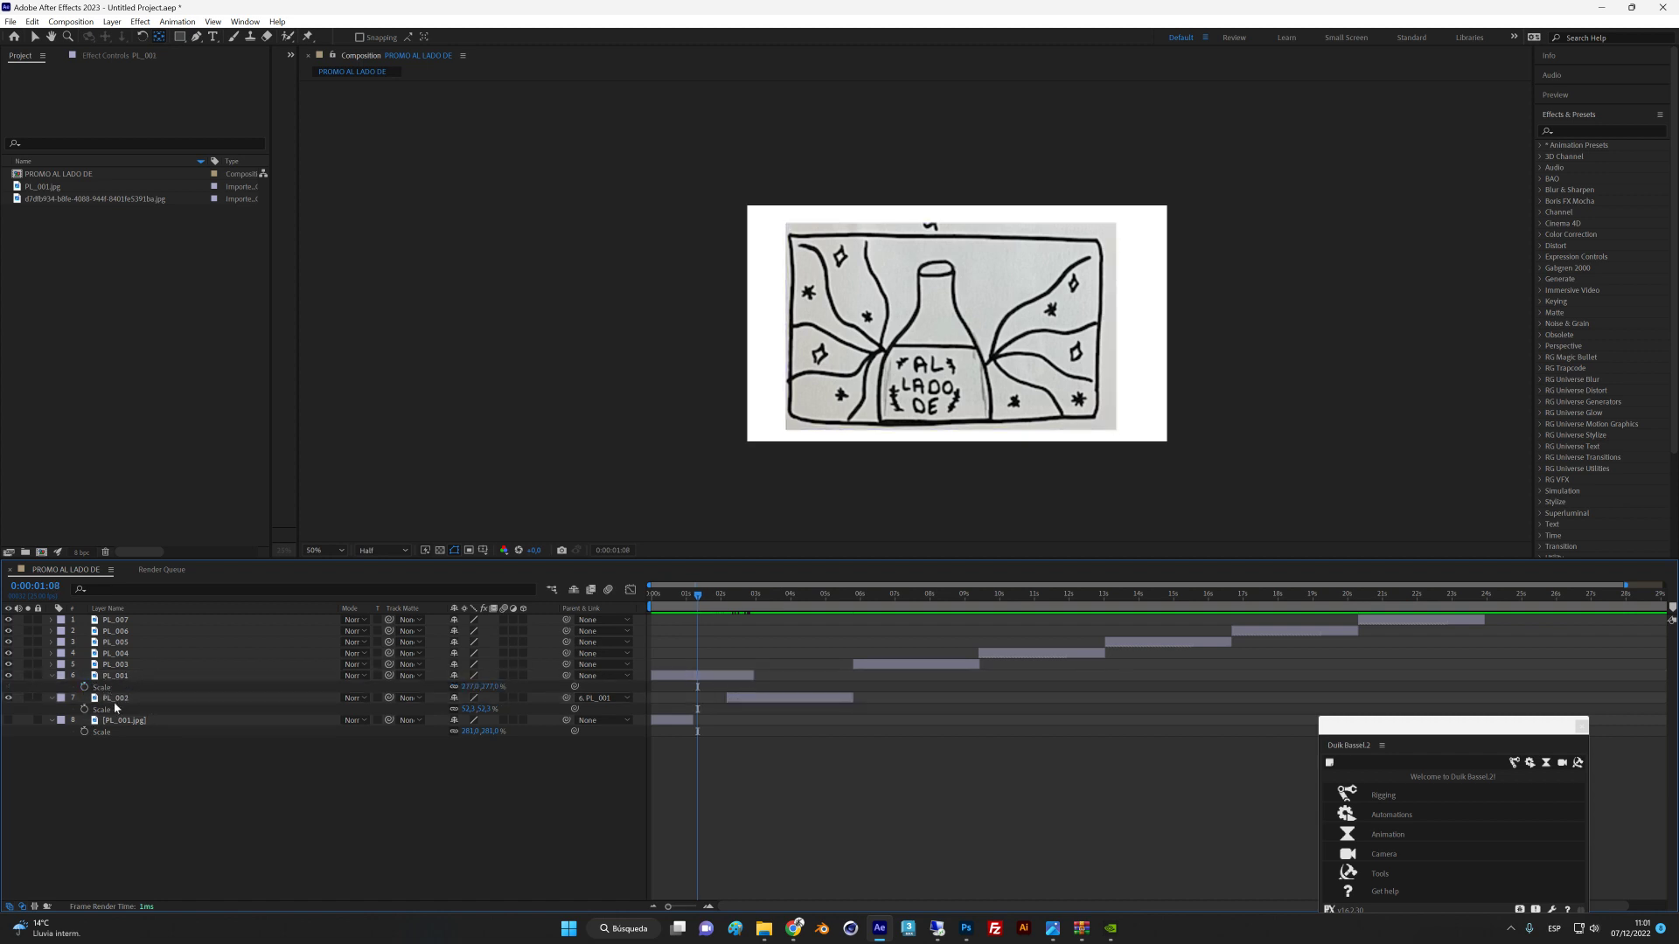
pyautogui.click(85, 687)
pyautogui.moveTo(751, 675); pyautogui.dragTo(812, 674)
# Scale PL_001 up to about 720% at 0:00:03:13 so PL_002 fills the frame.
pyautogui.moveTo(701, 600); pyautogui.dragTo(774, 600)
pyautogui.moveTo(472, 687); pyautogui.dragTo(668, 659)
pyautogui.hotkey('ctrl', 'z')
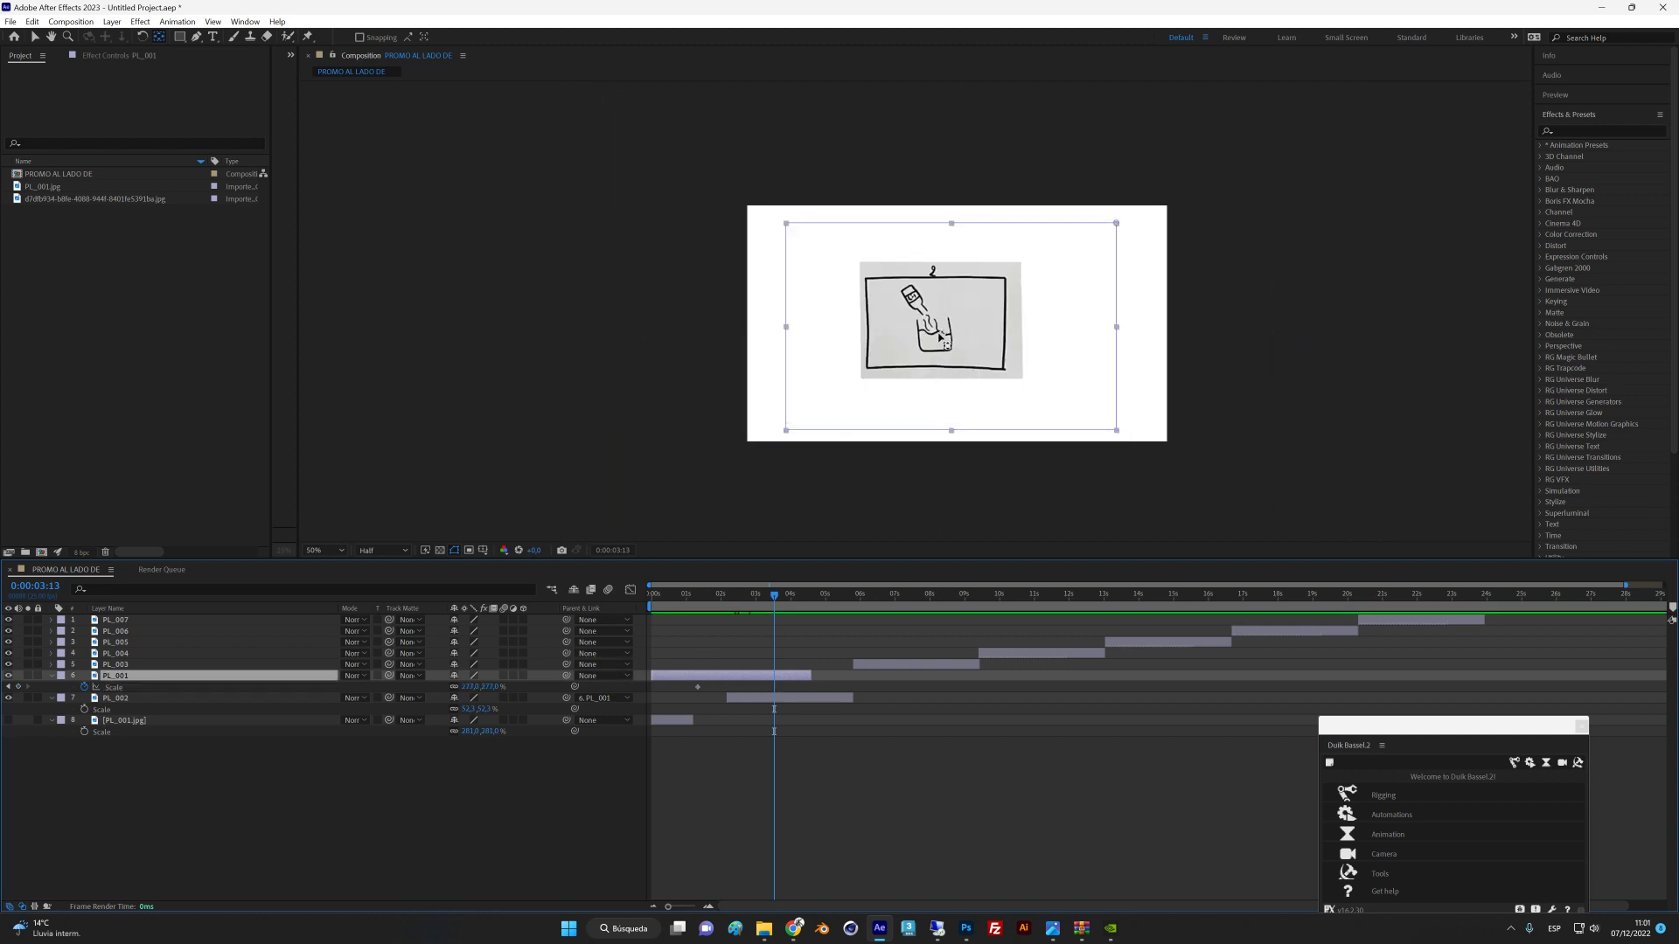
pyautogui.press('Return')
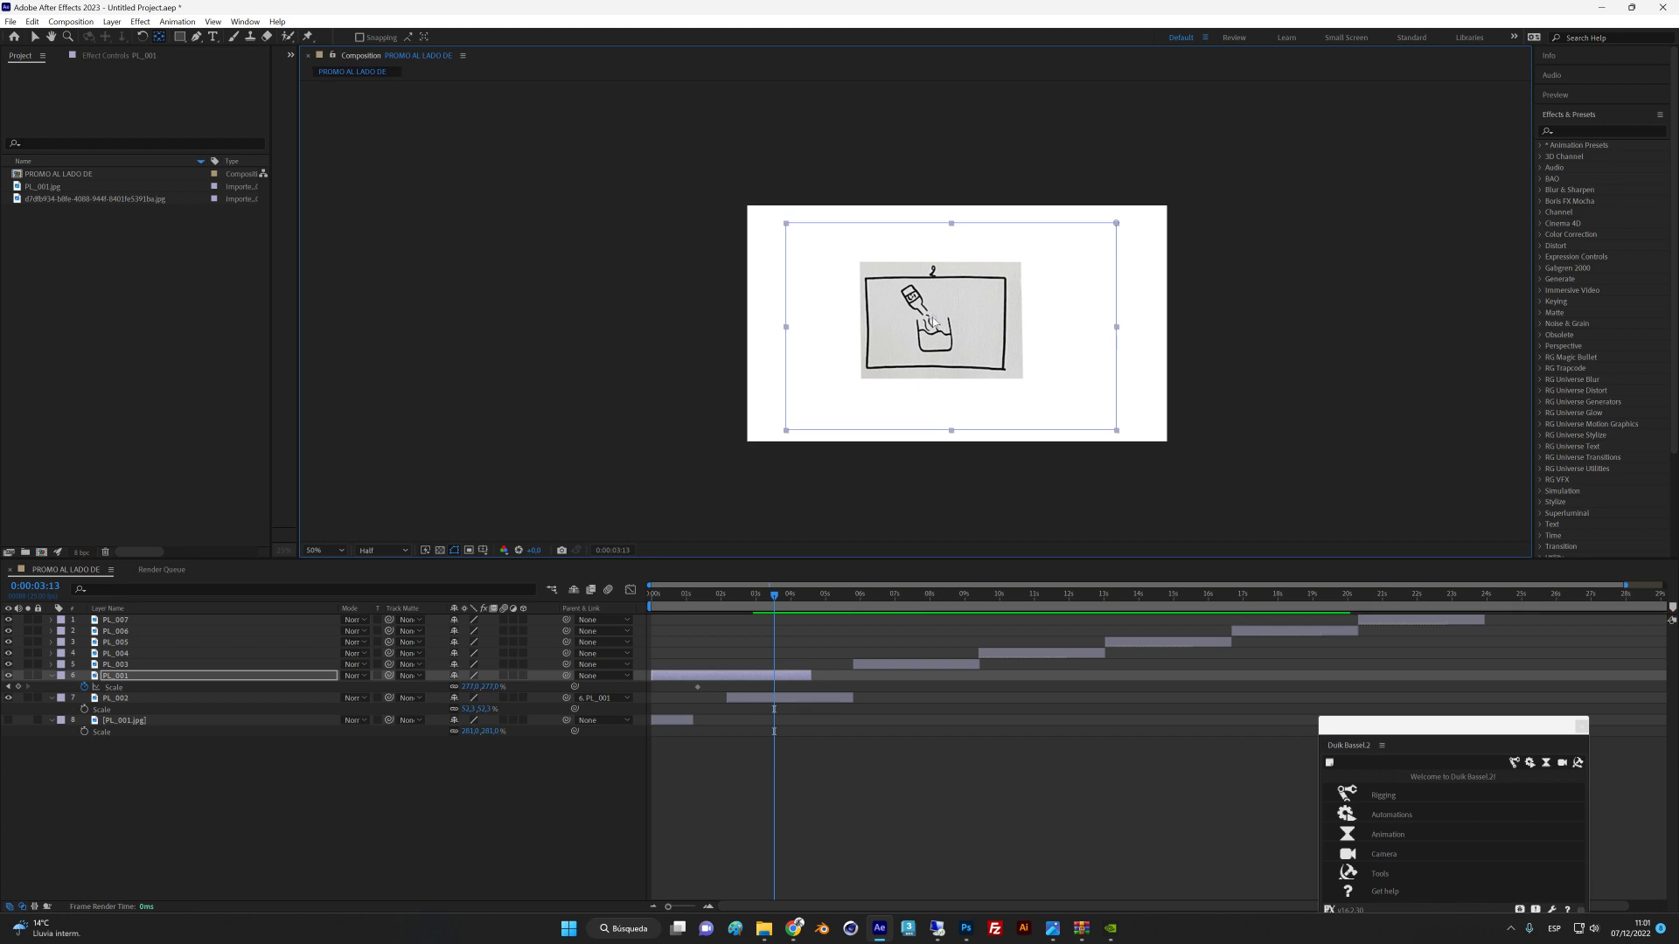
pyautogui.moveTo(470, 687); pyautogui.dragTo(731, 651)
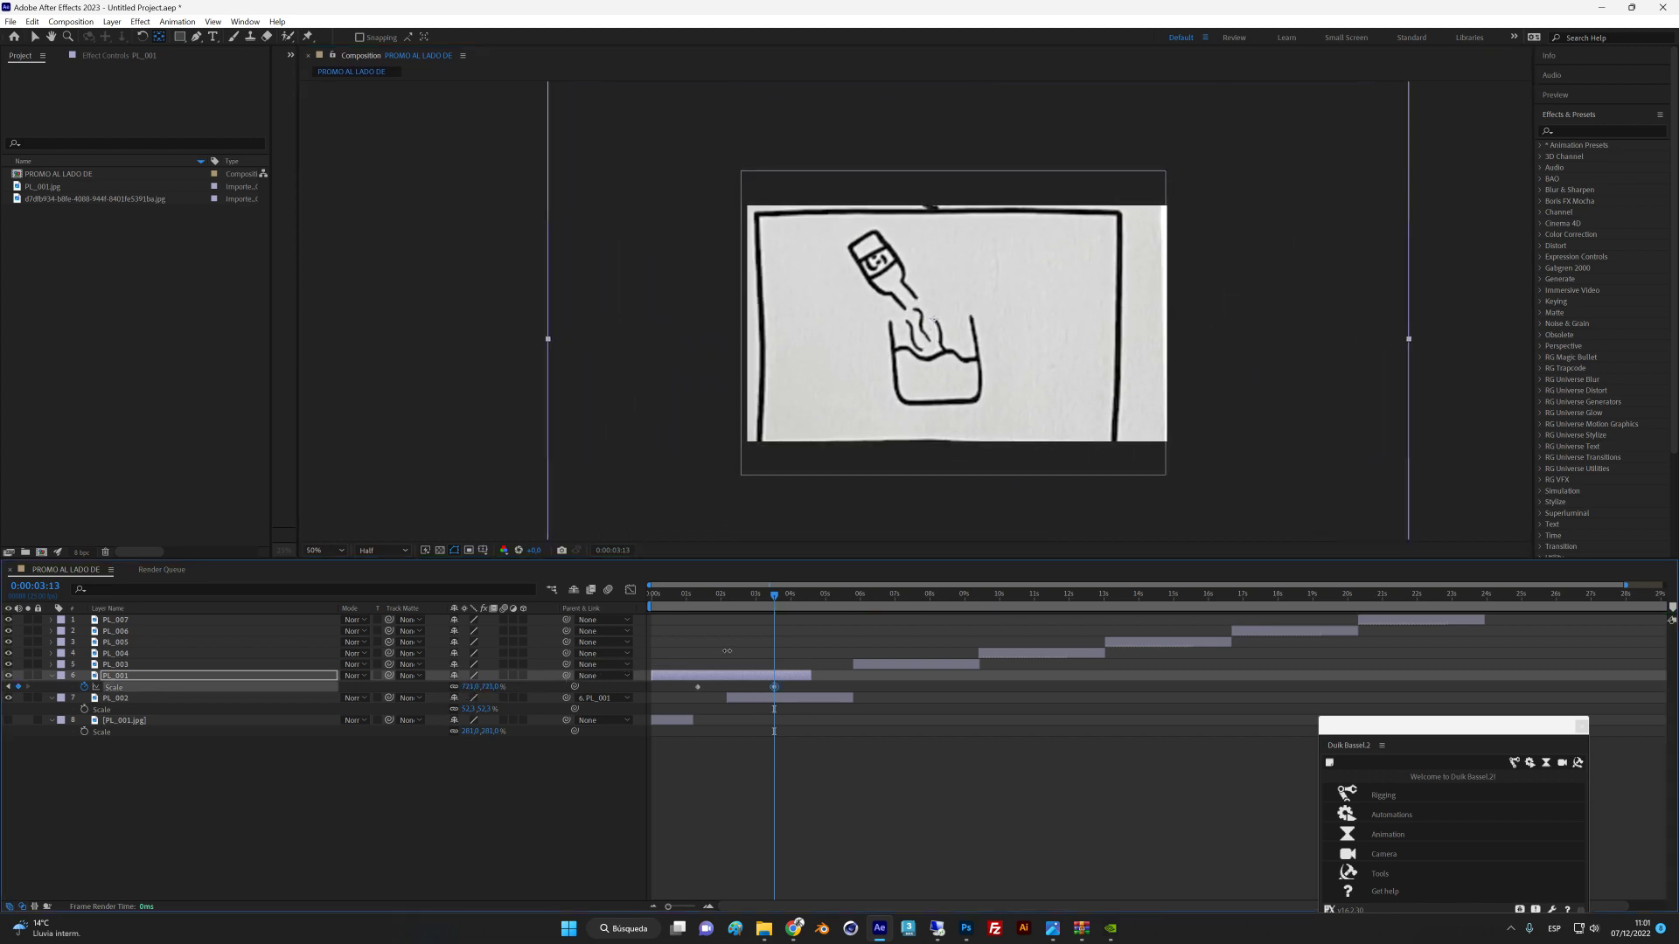
# Play and scrub the opening seconds to check the zoom from PL_001 into PL_002.
pyautogui.moveTo(774, 597); pyautogui.dragTo(670, 605)
pyautogui.click(695, 688)
pyautogui.press('Home')
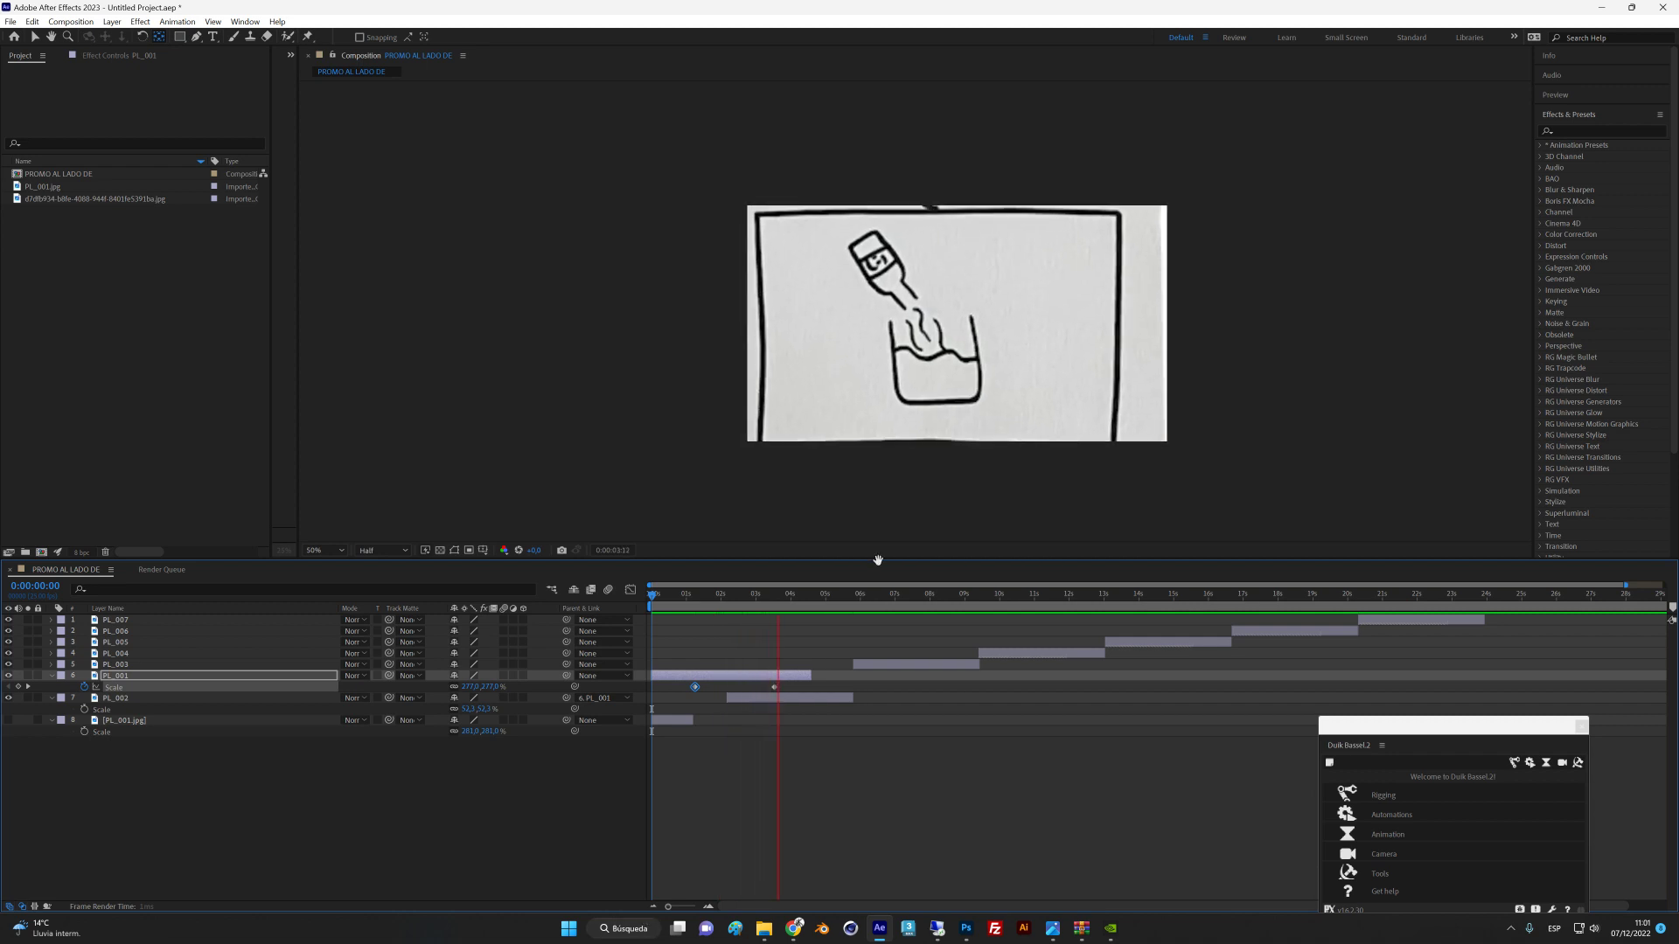
pyautogui.press('space')
pyautogui.moveTo(776, 597); pyautogui.dragTo(693, 618)
pyautogui.press('pagedown')
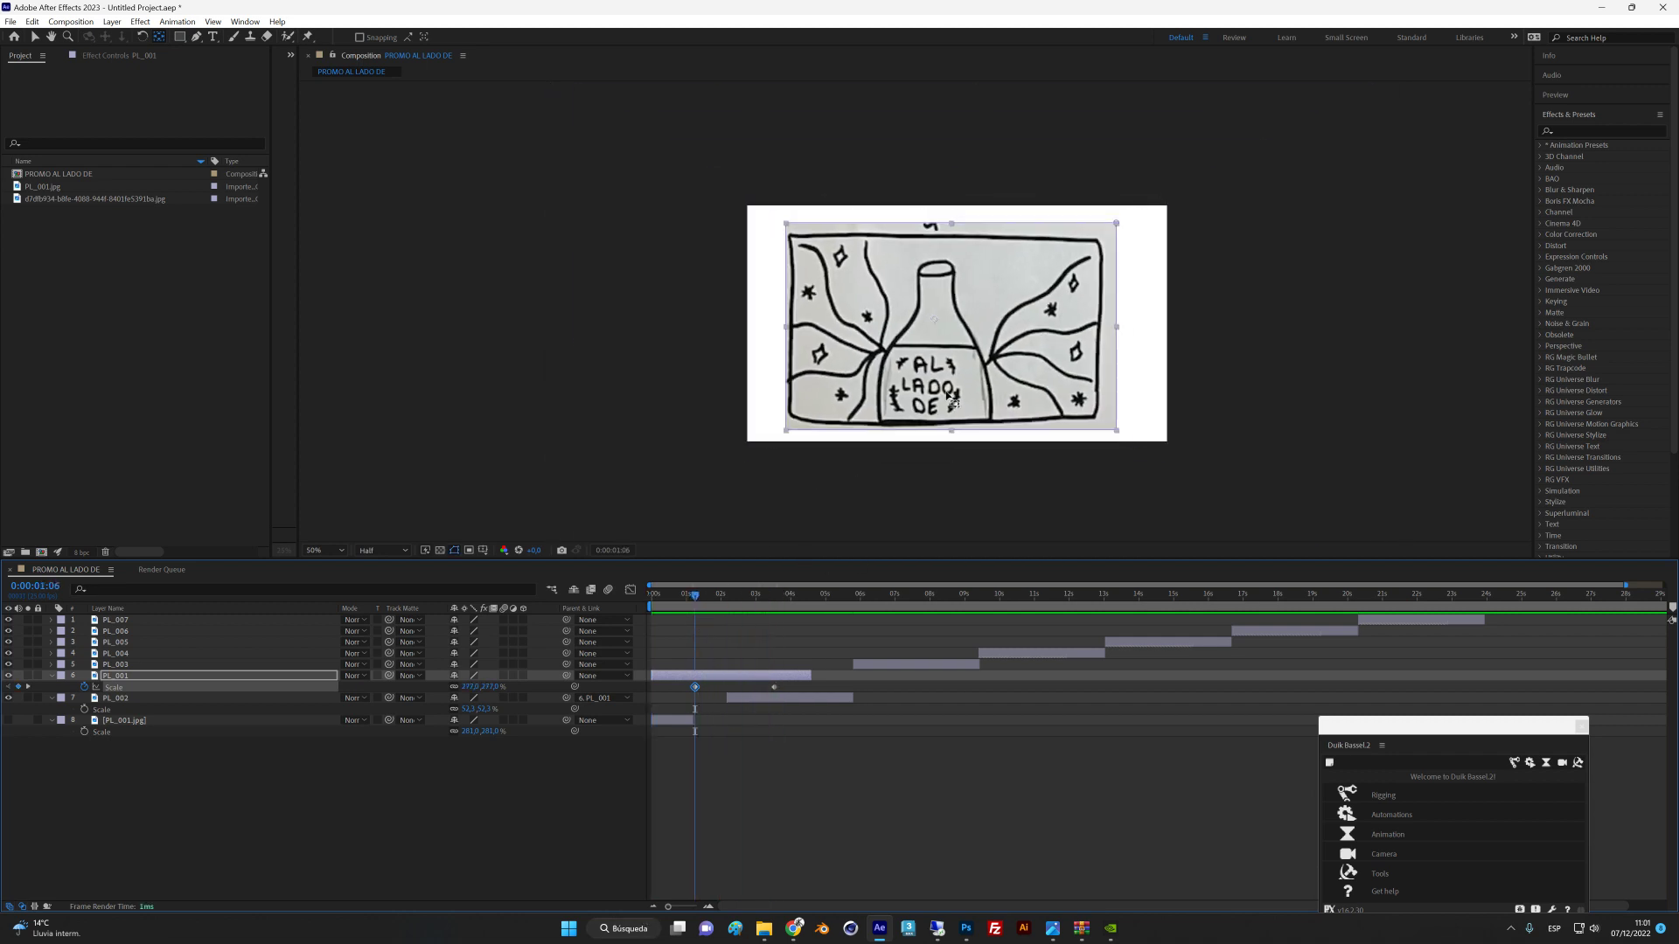
pyautogui.press('v')
pyautogui.moveTo(687, 597); pyautogui.dragTo(569, 632)
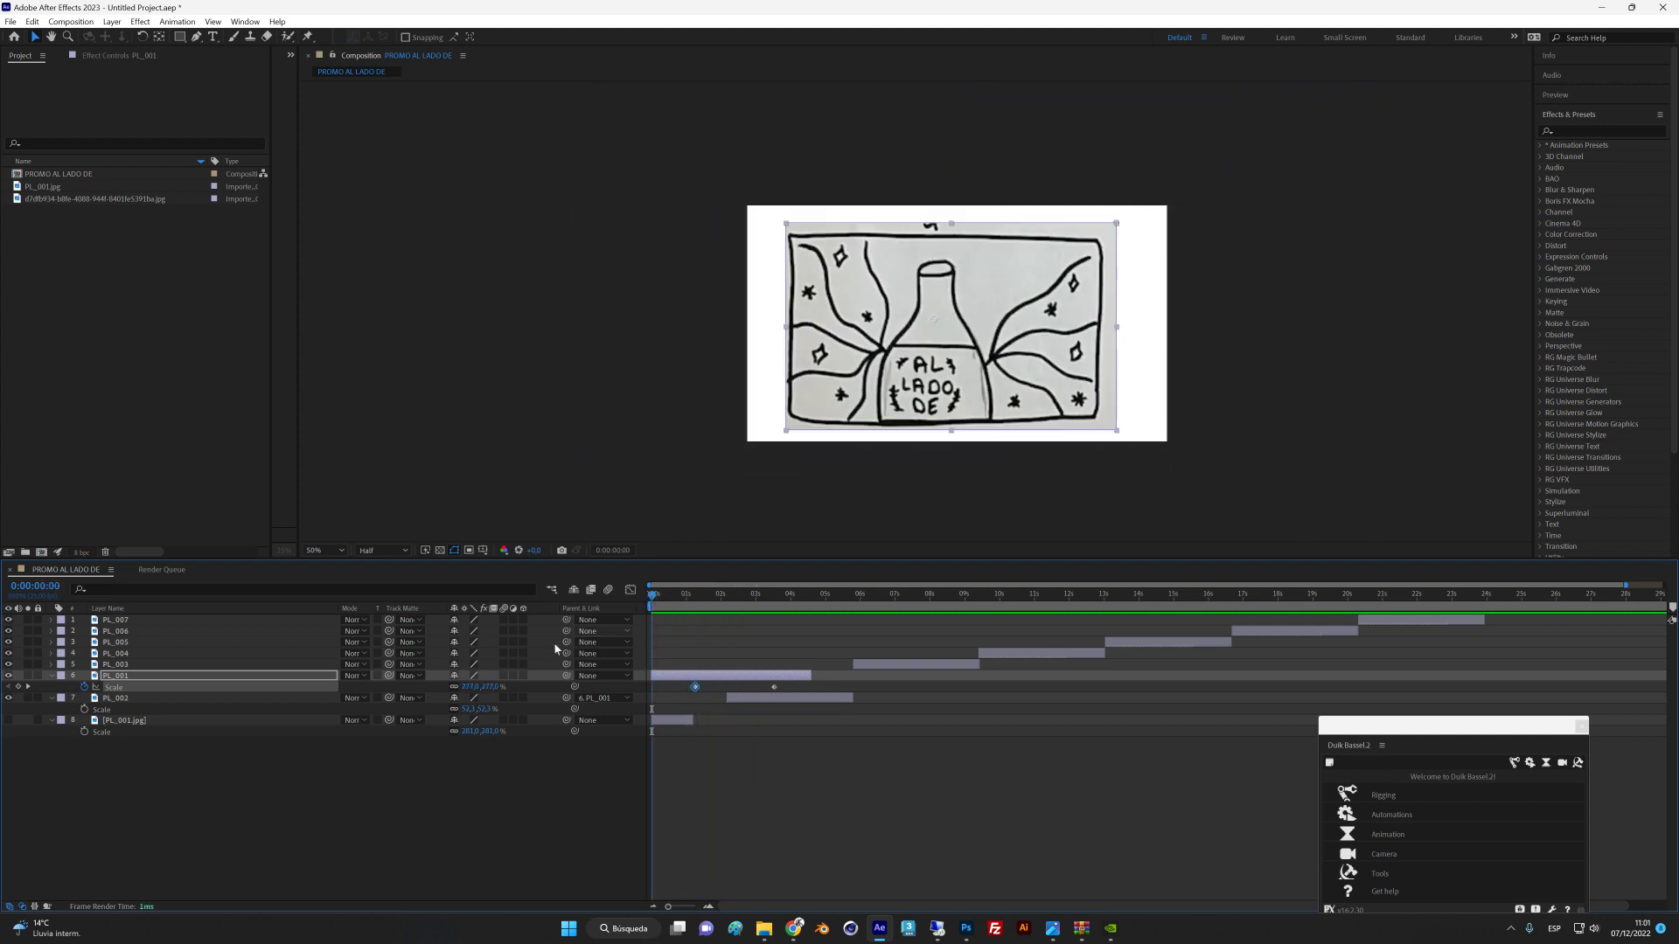
pyautogui.press('space')
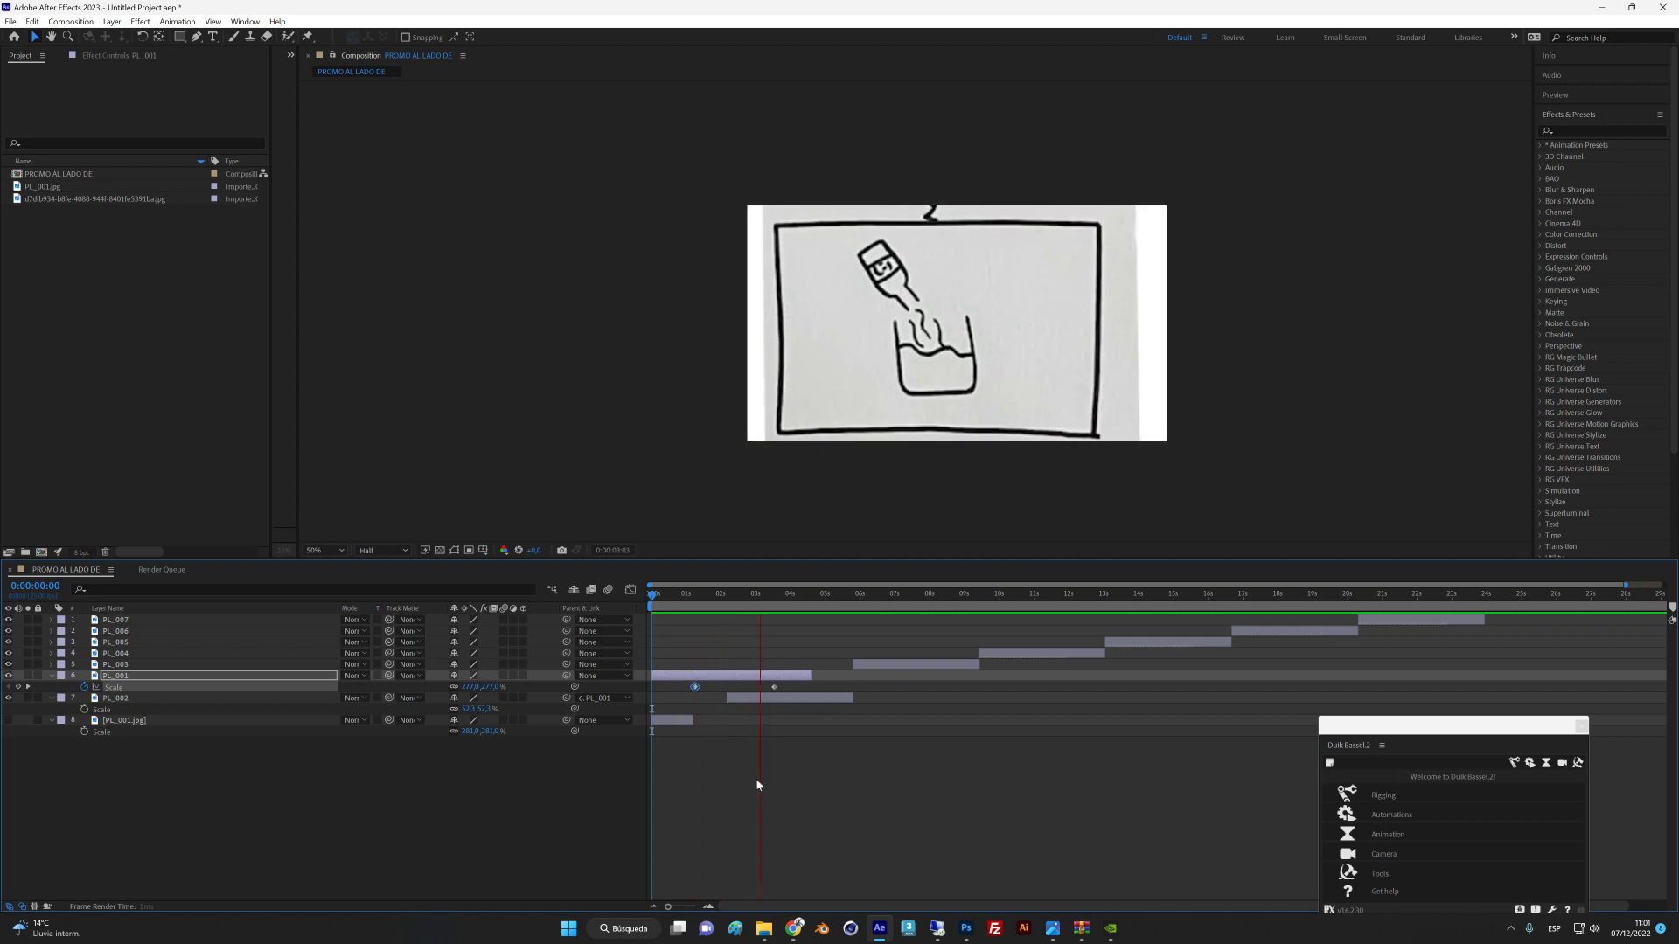
pyautogui.moveTo(771, 600); pyautogui.dragTo(643, 589)
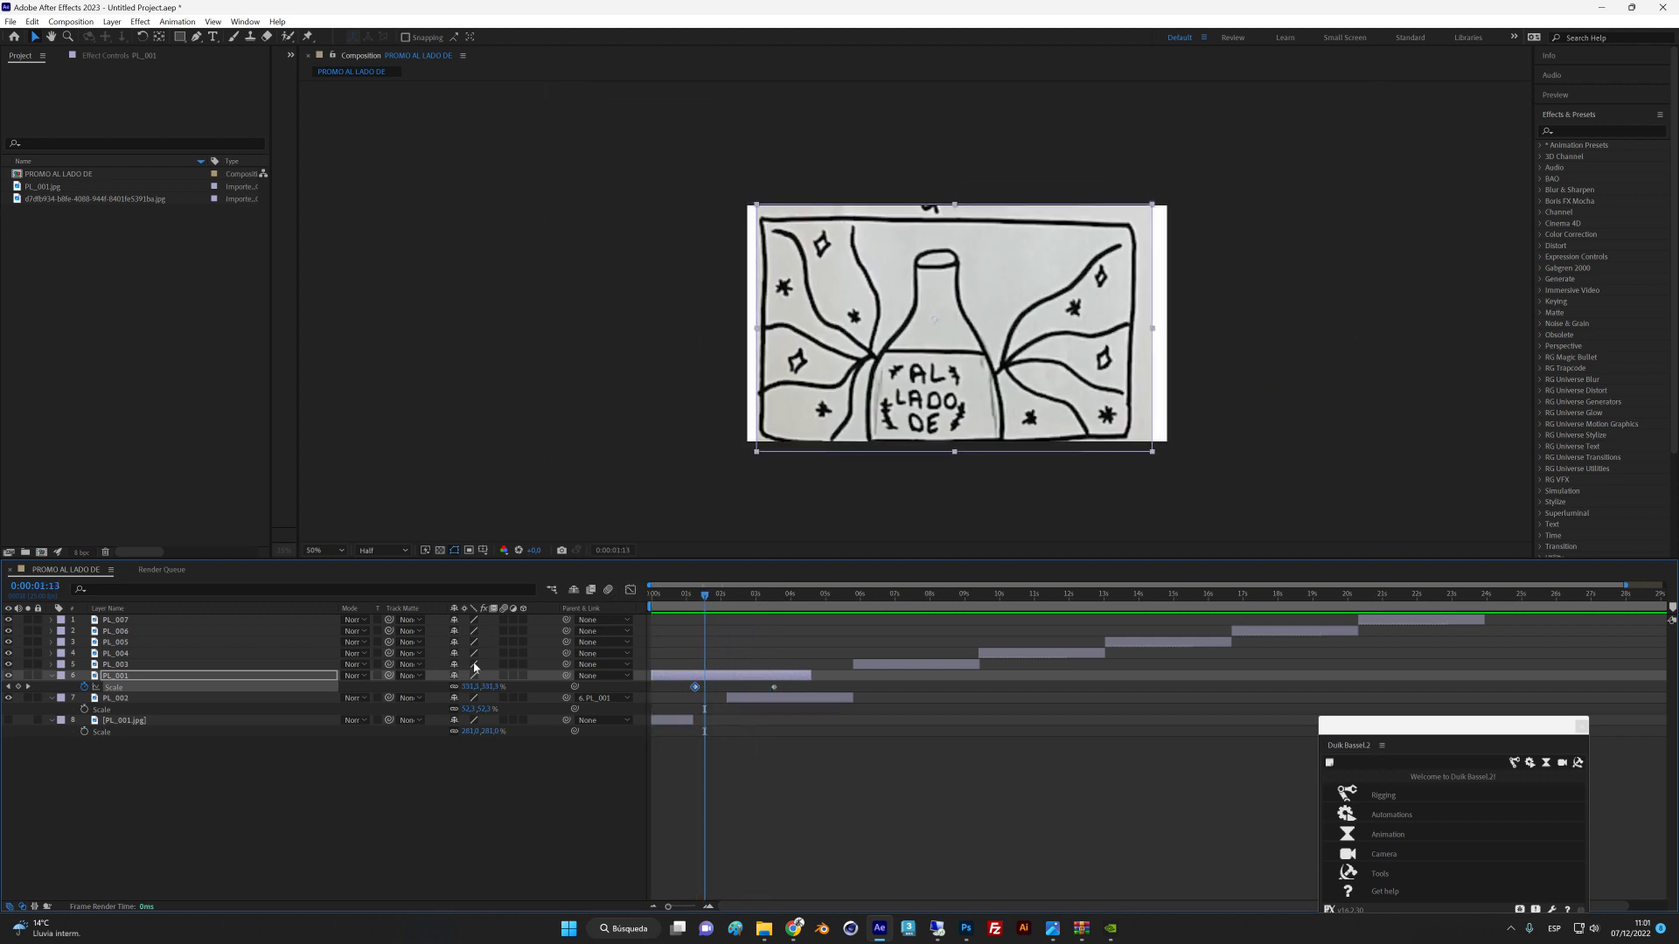
# Show PL_001's Scale curve in the Graph Editor.
pyautogui.click(185, 754)
pyautogui.click(142, 690)
pyautogui.click(173, 677)
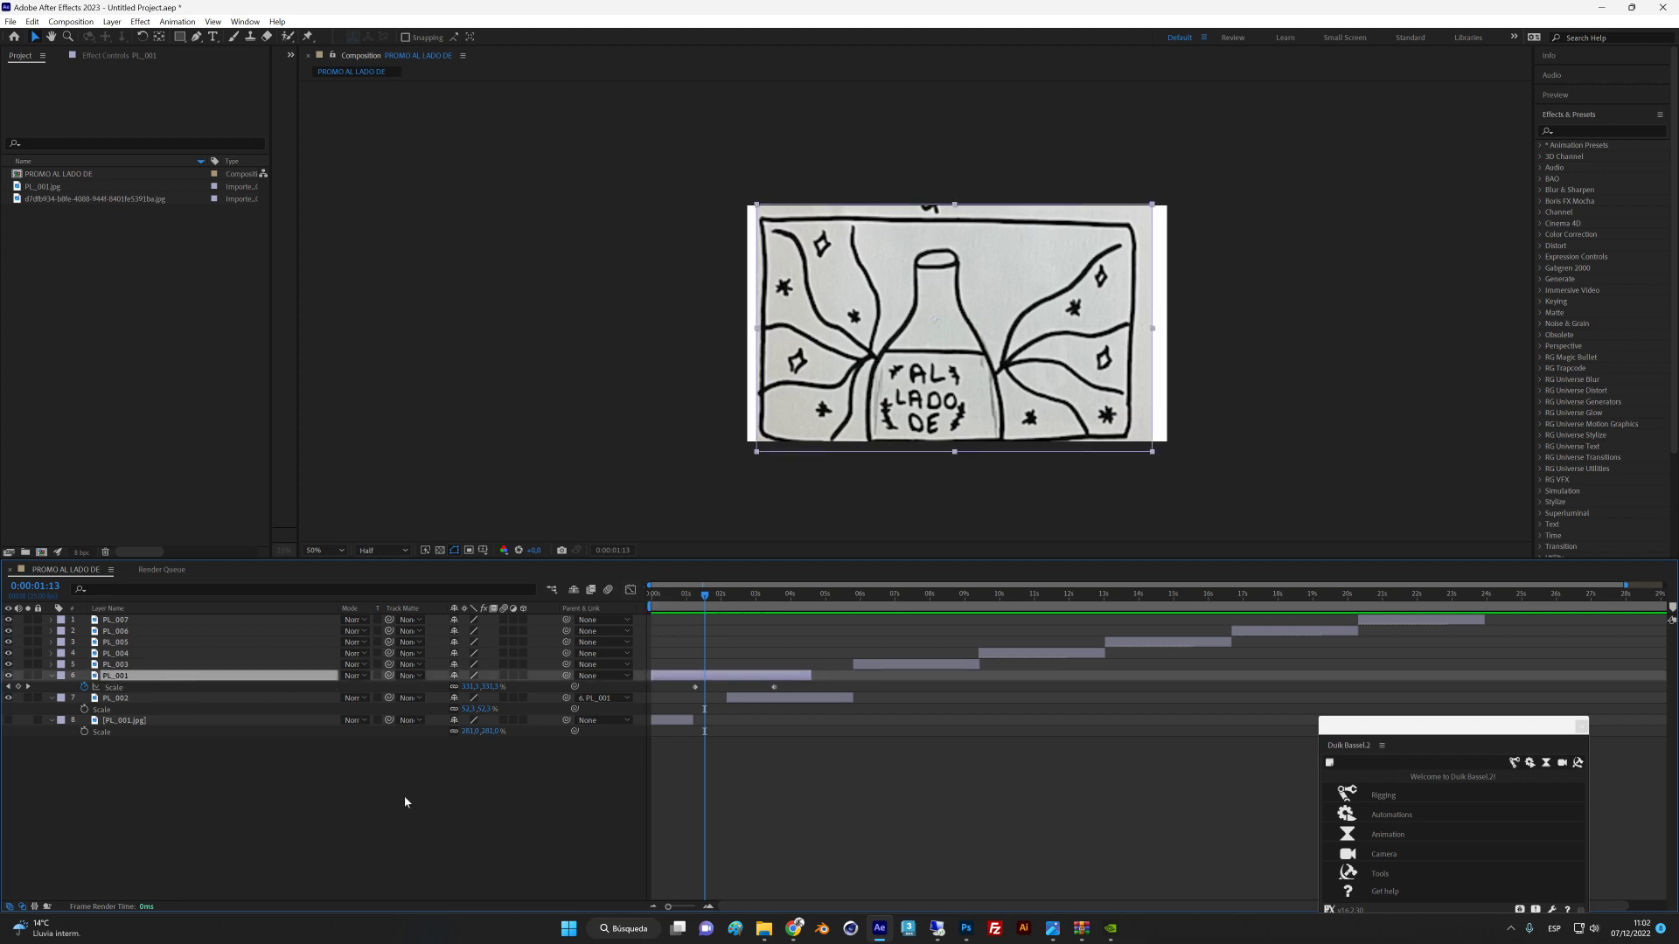
pyautogui.click(630, 592)
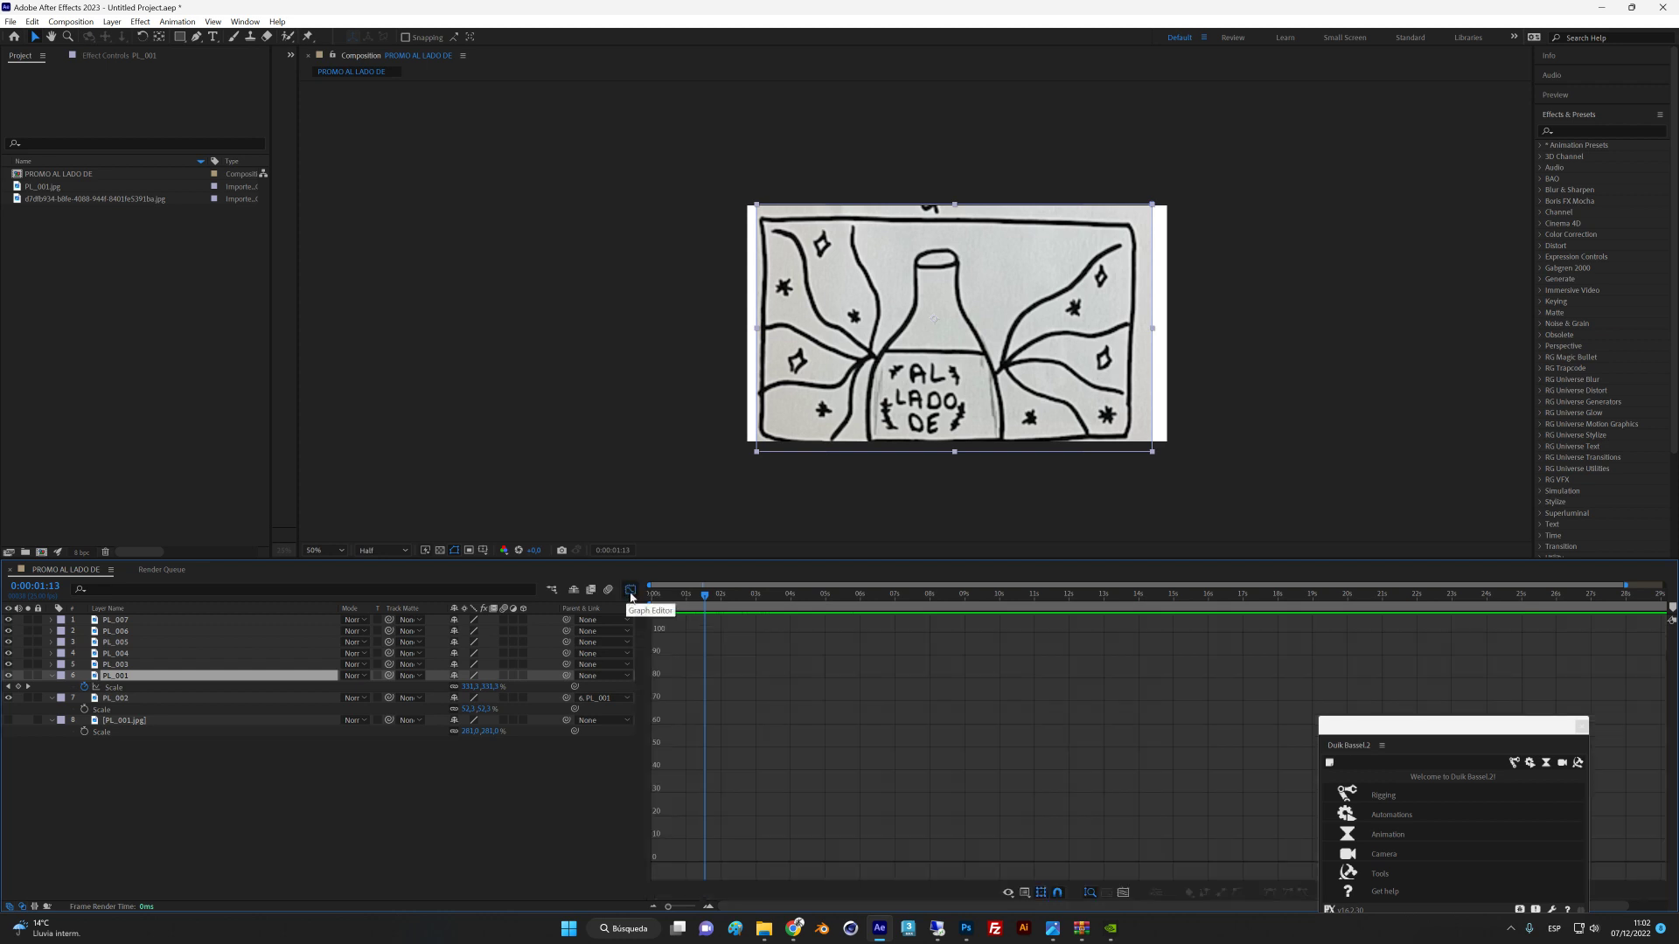
pyautogui.click(114, 688)
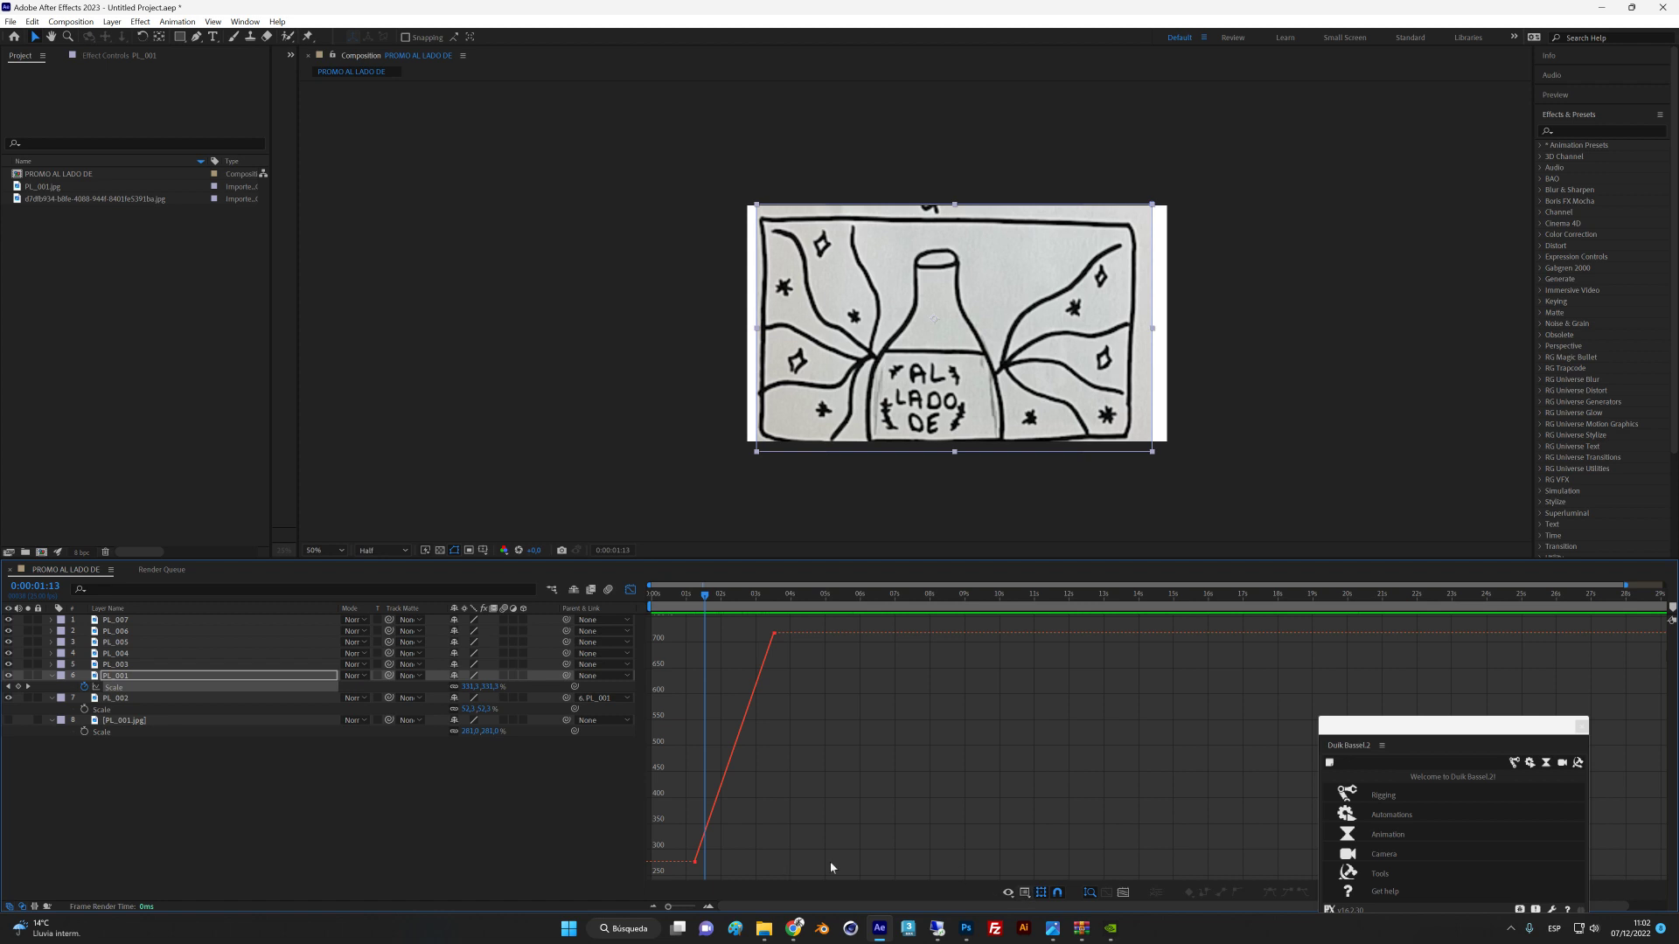
# Apply Easy Ease to PL_001's first Scale keyframe and try both a straight and a flattened outgoing handle.
pyautogui.click(695, 863)
pyautogui.press('F9')
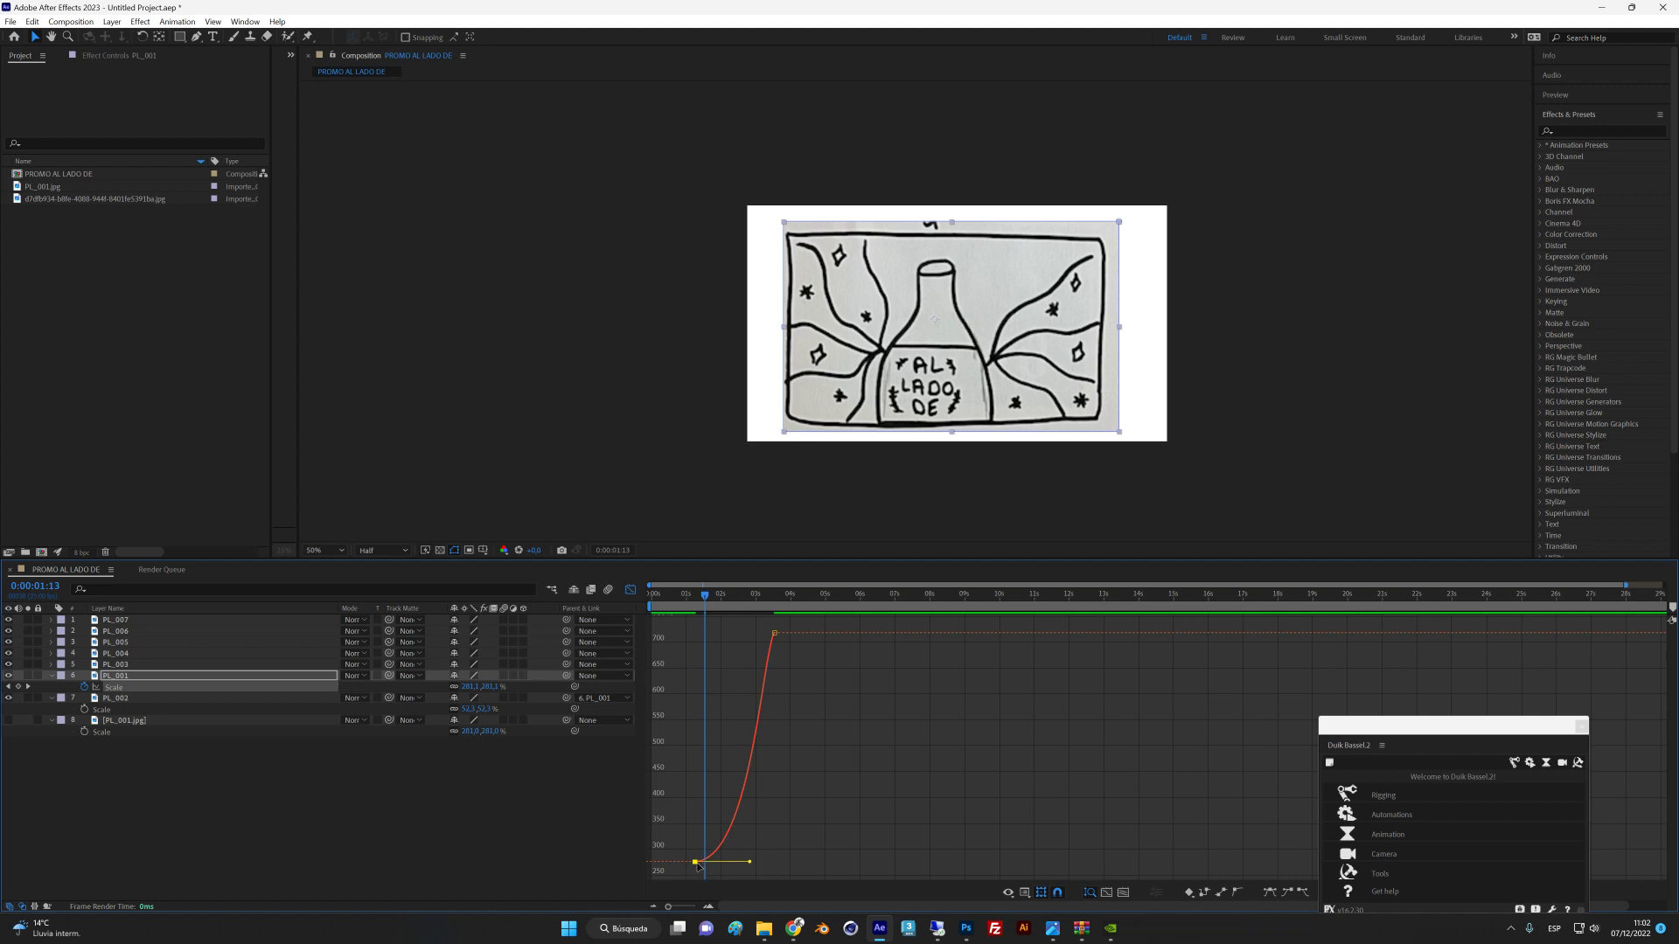
pyautogui.moveTo(748, 864); pyautogui.dragTo(695, 868)
pyautogui.moveTo(706, 612)
pyautogui.mouseDown()
pyautogui.moveTo(681, 612)
pyautogui.moveTo(794, 609)
pyautogui.mouseUp()
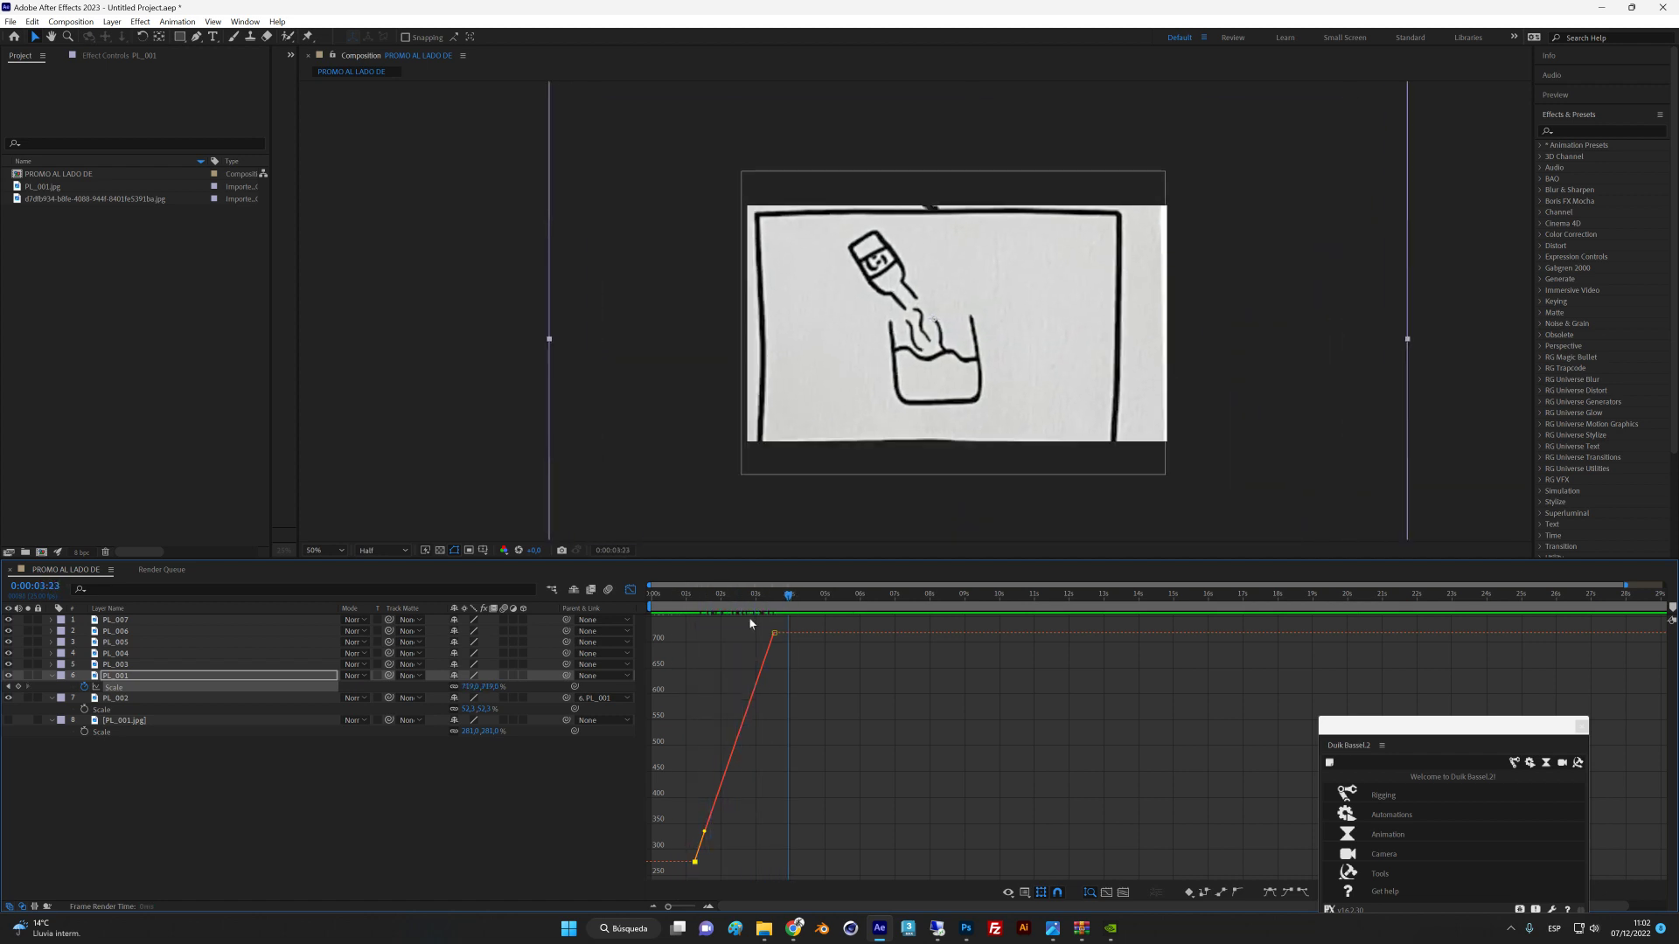
pyautogui.click(689, 604)
pyautogui.moveTo(705, 835); pyautogui.dragTo(747, 864)
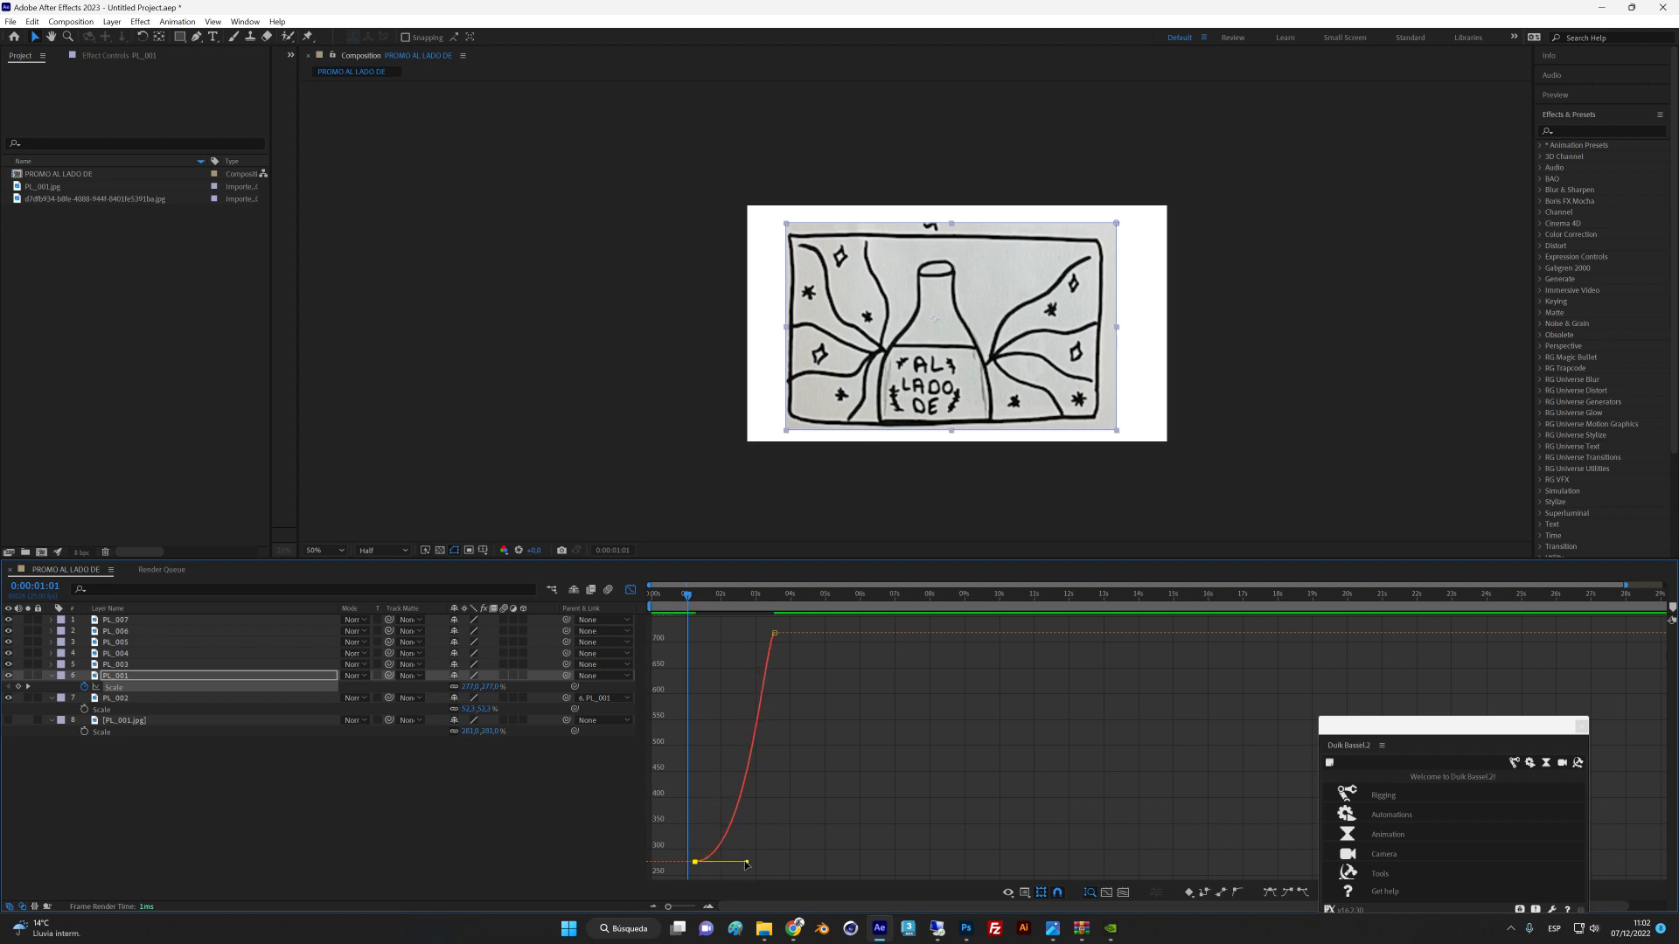
# Try converting PL_001's last Scale keyframe with the Pen tool, undo it and preview the zoom.
pyautogui.press('g')
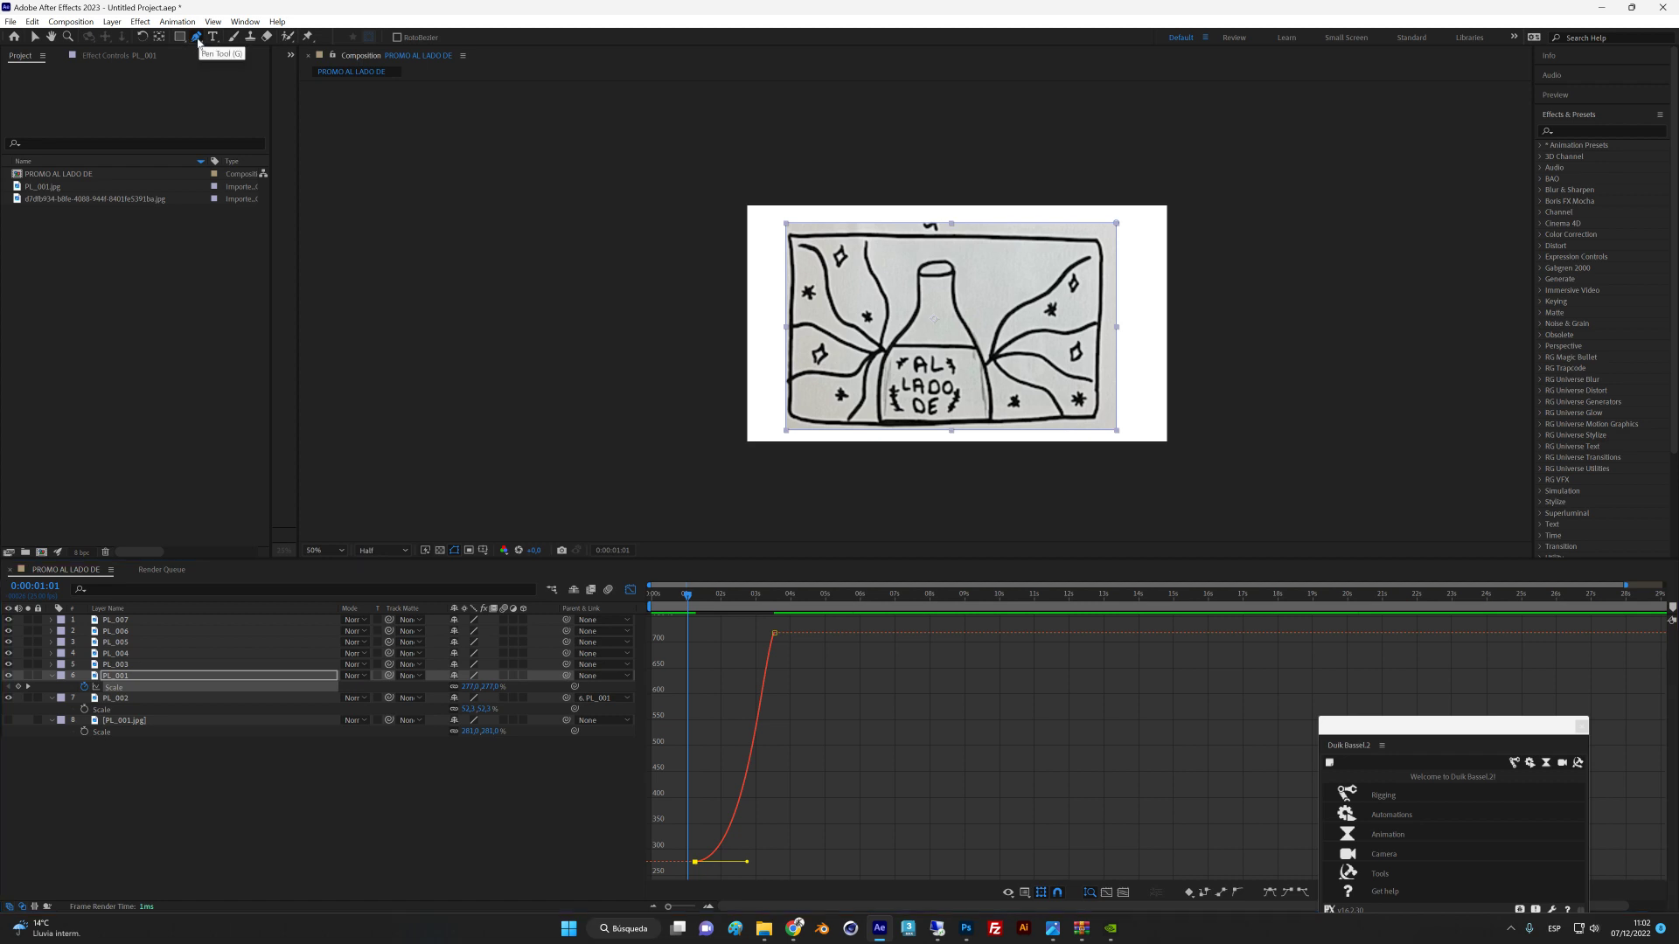
pyautogui.click(774, 634)
pyautogui.hotkey('ctrl', 'z')
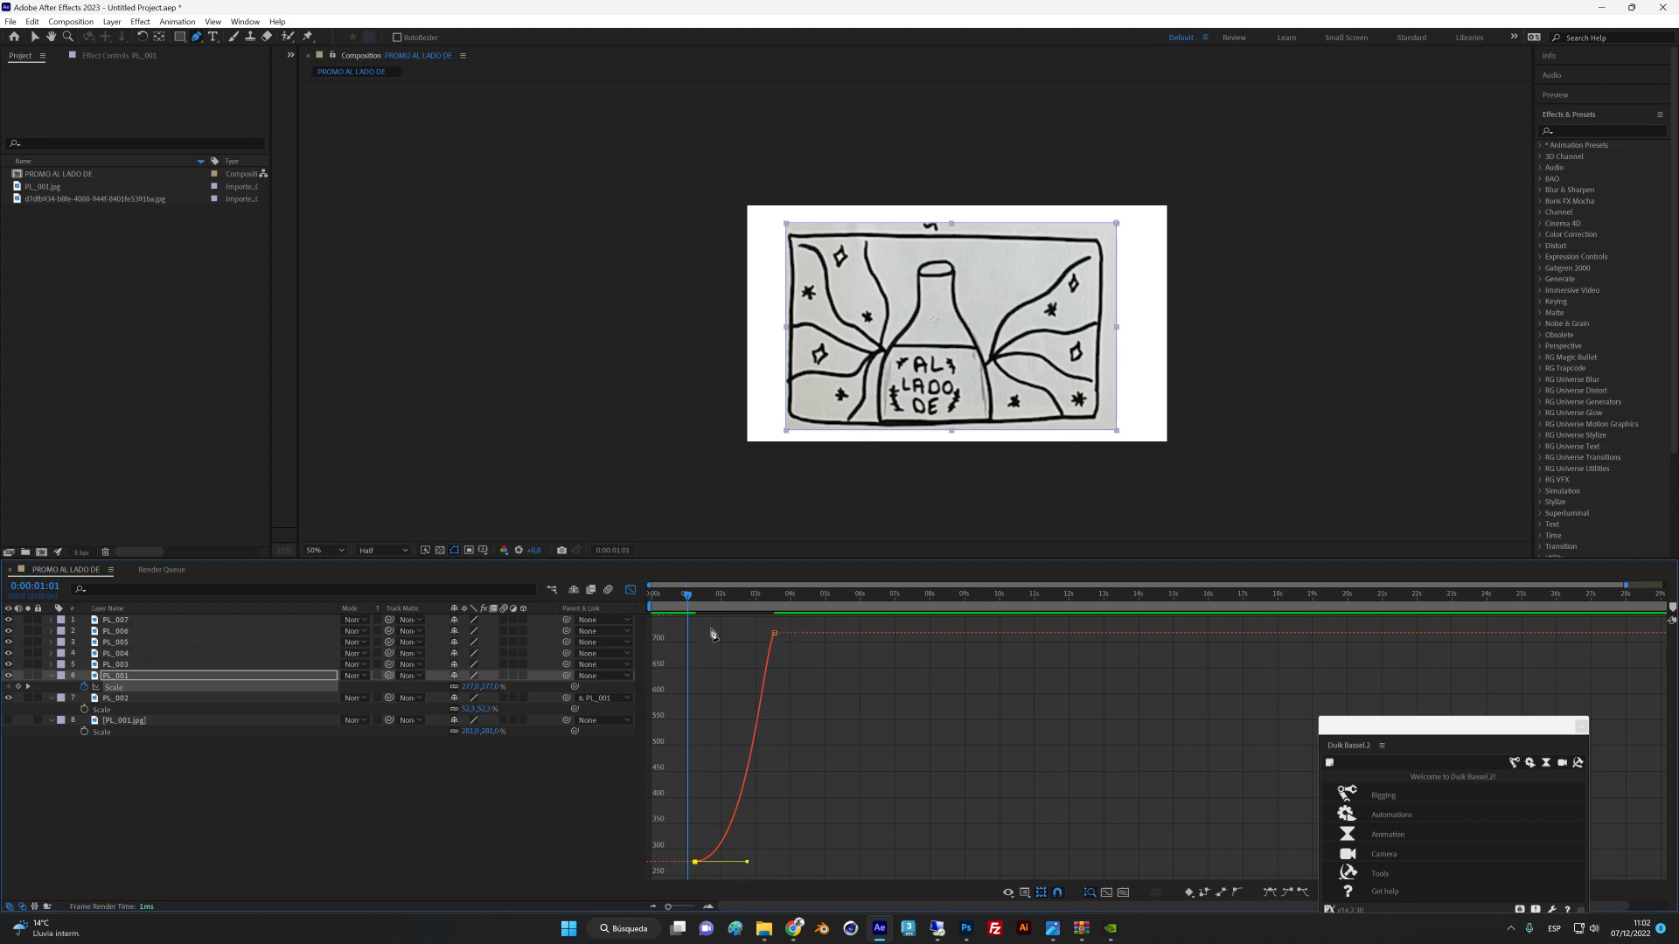
pyautogui.press('space')
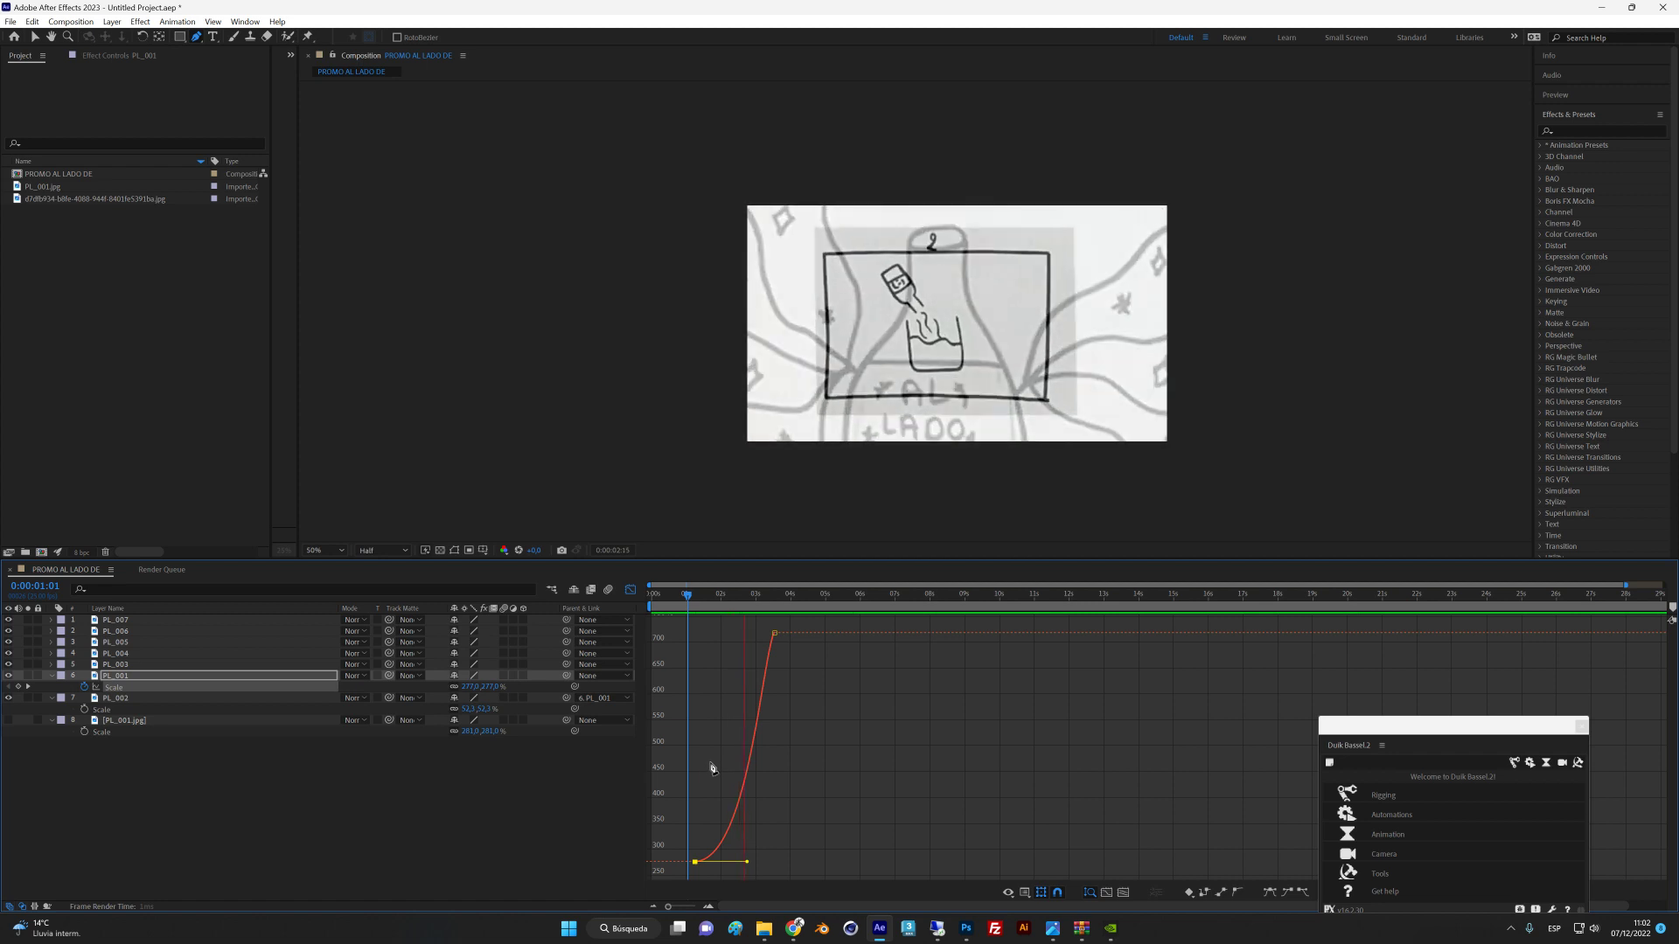
# Shift PL_001's last Scale keyframe to 0:00:04:21 with an S-shaped ease between both keyframes and preview the slower zoom.
pyautogui.click(773, 632)
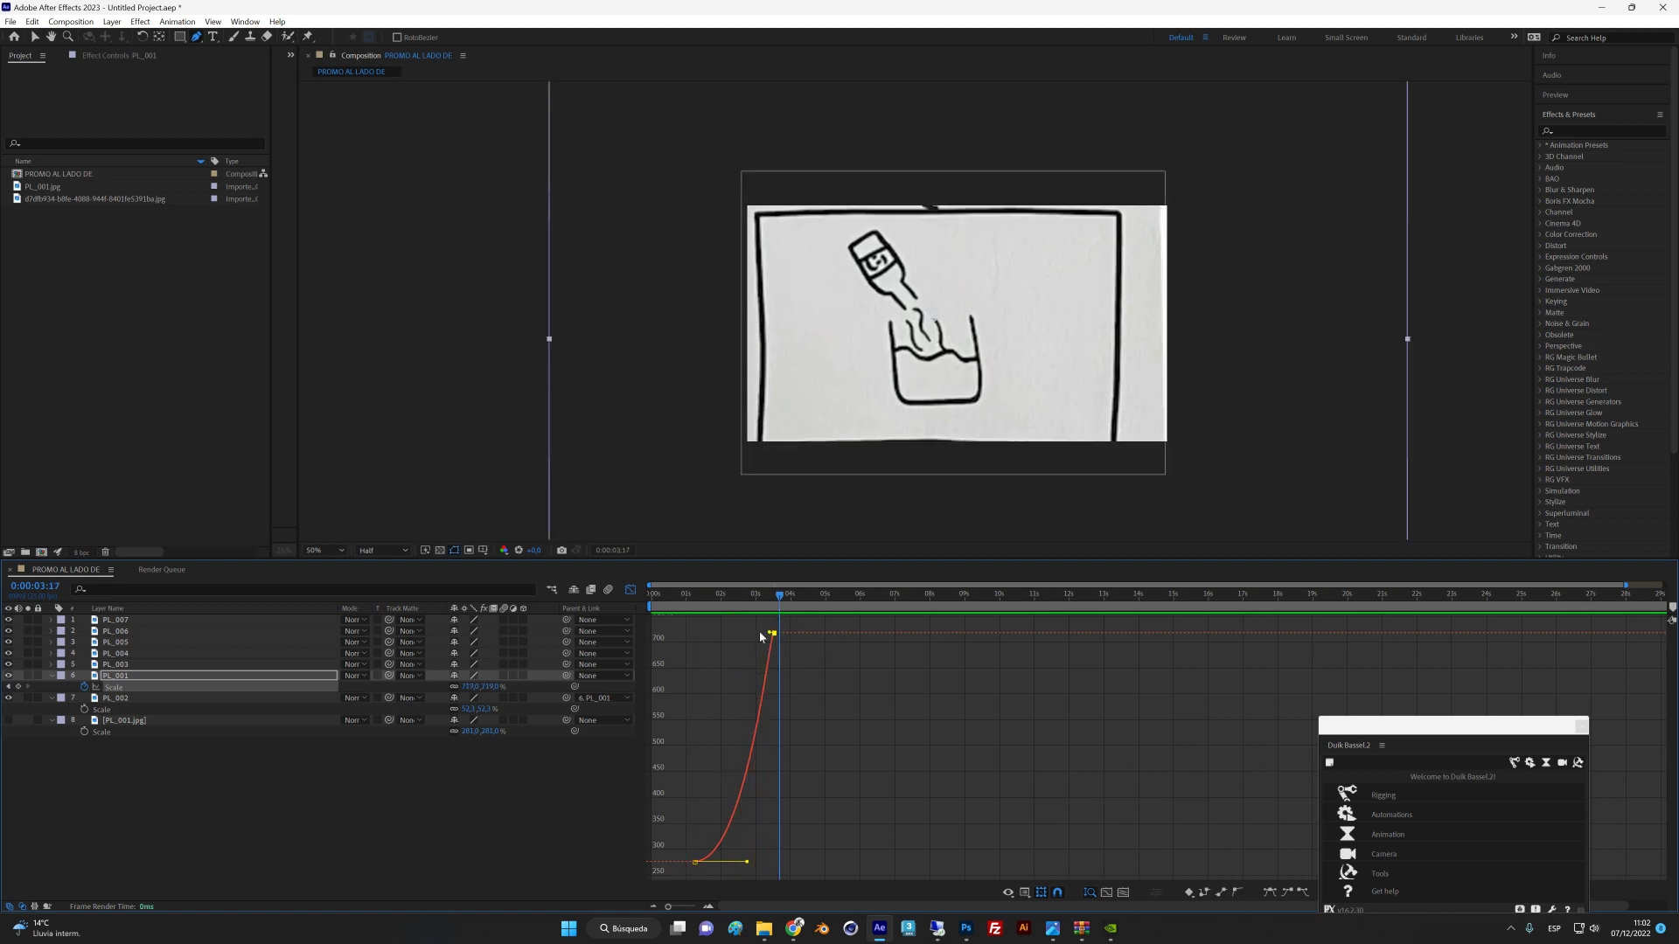
pyautogui.moveTo(773, 632); pyautogui.dragTo(820, 633)
pyautogui.press('space')
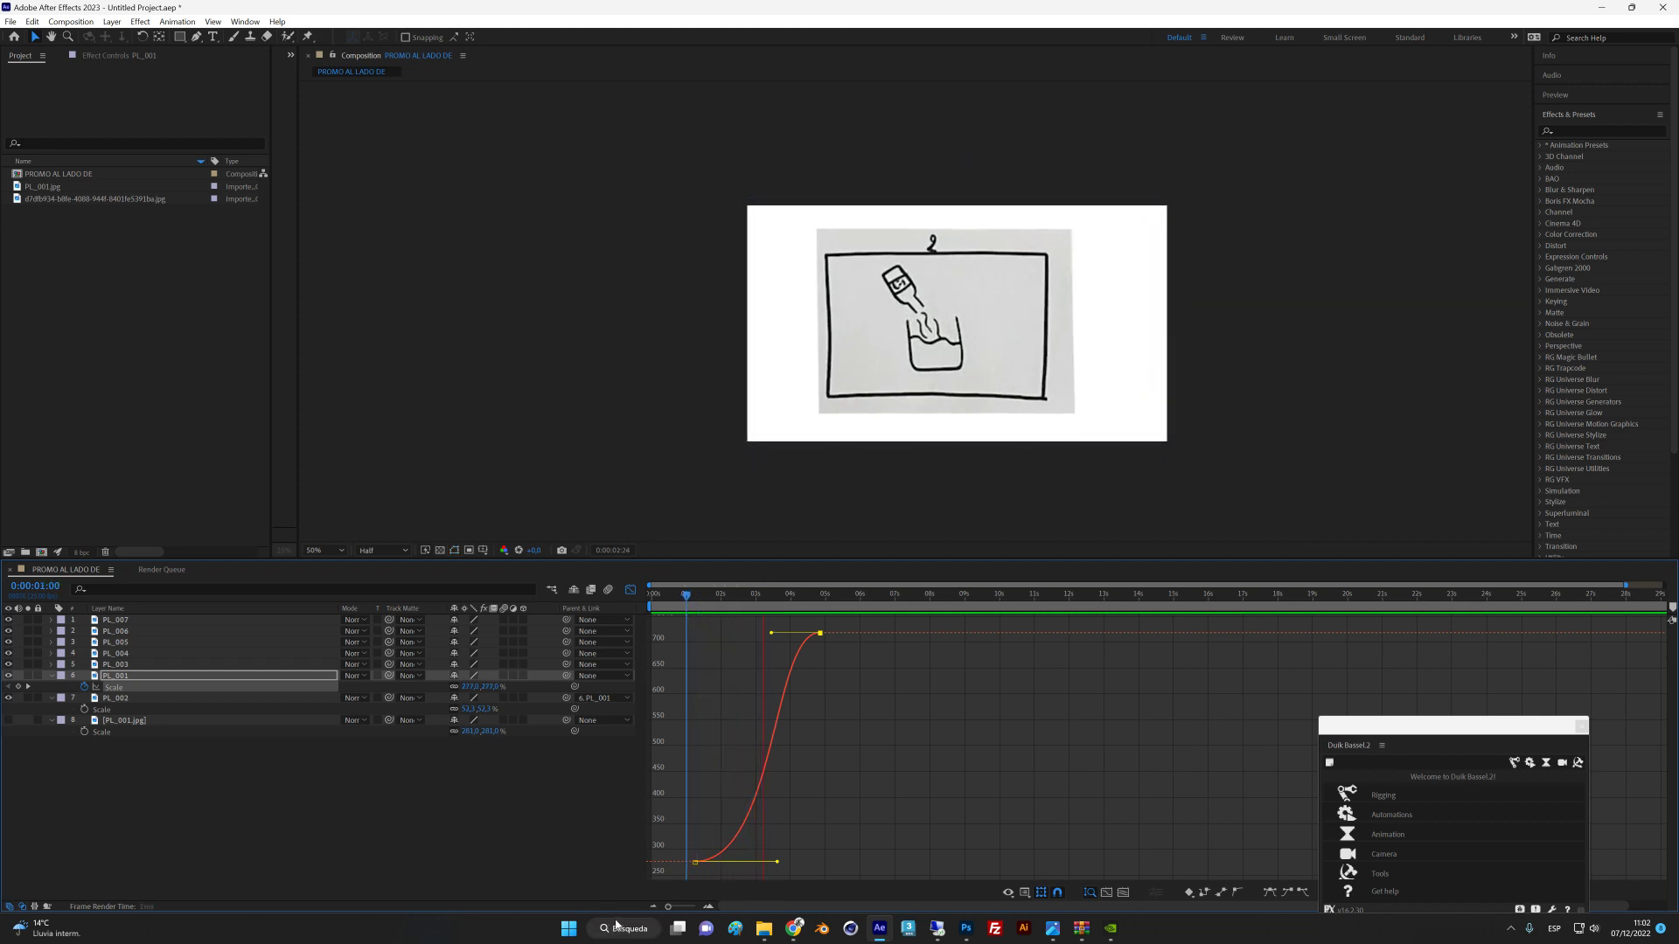
pyautogui.press('space')
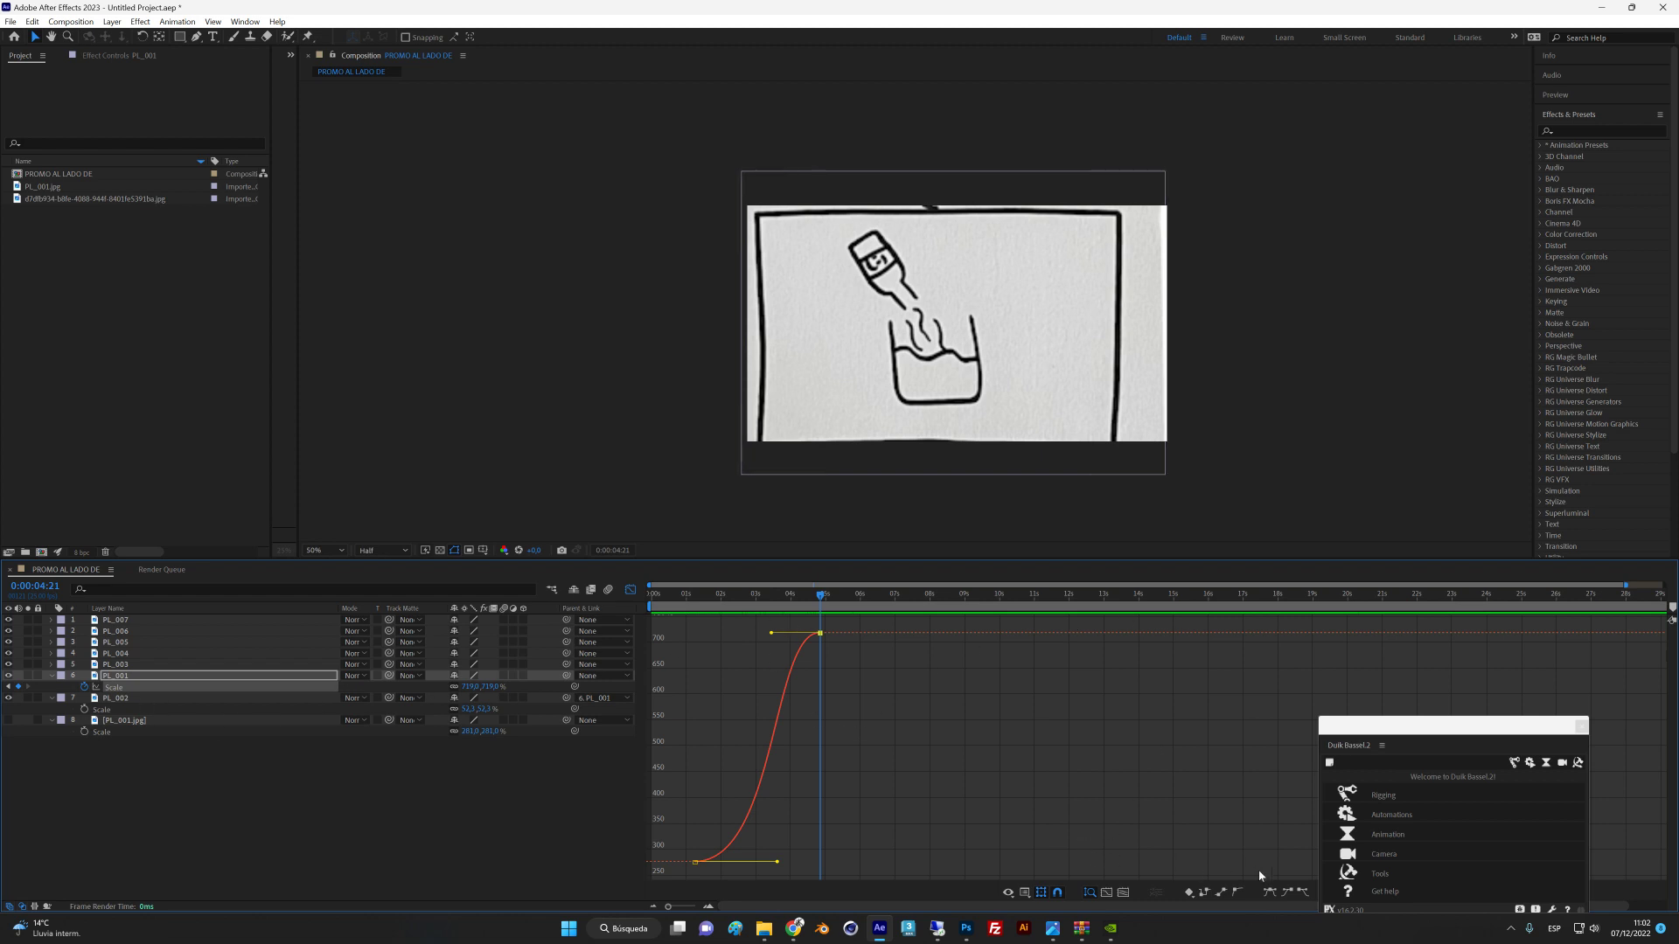
# Move the Duik Bassel window aside and convert both of PL_001's Scale keyframes to linear.
pyautogui.moveTo(1371, 726); pyautogui.dragTo(1501, 721)
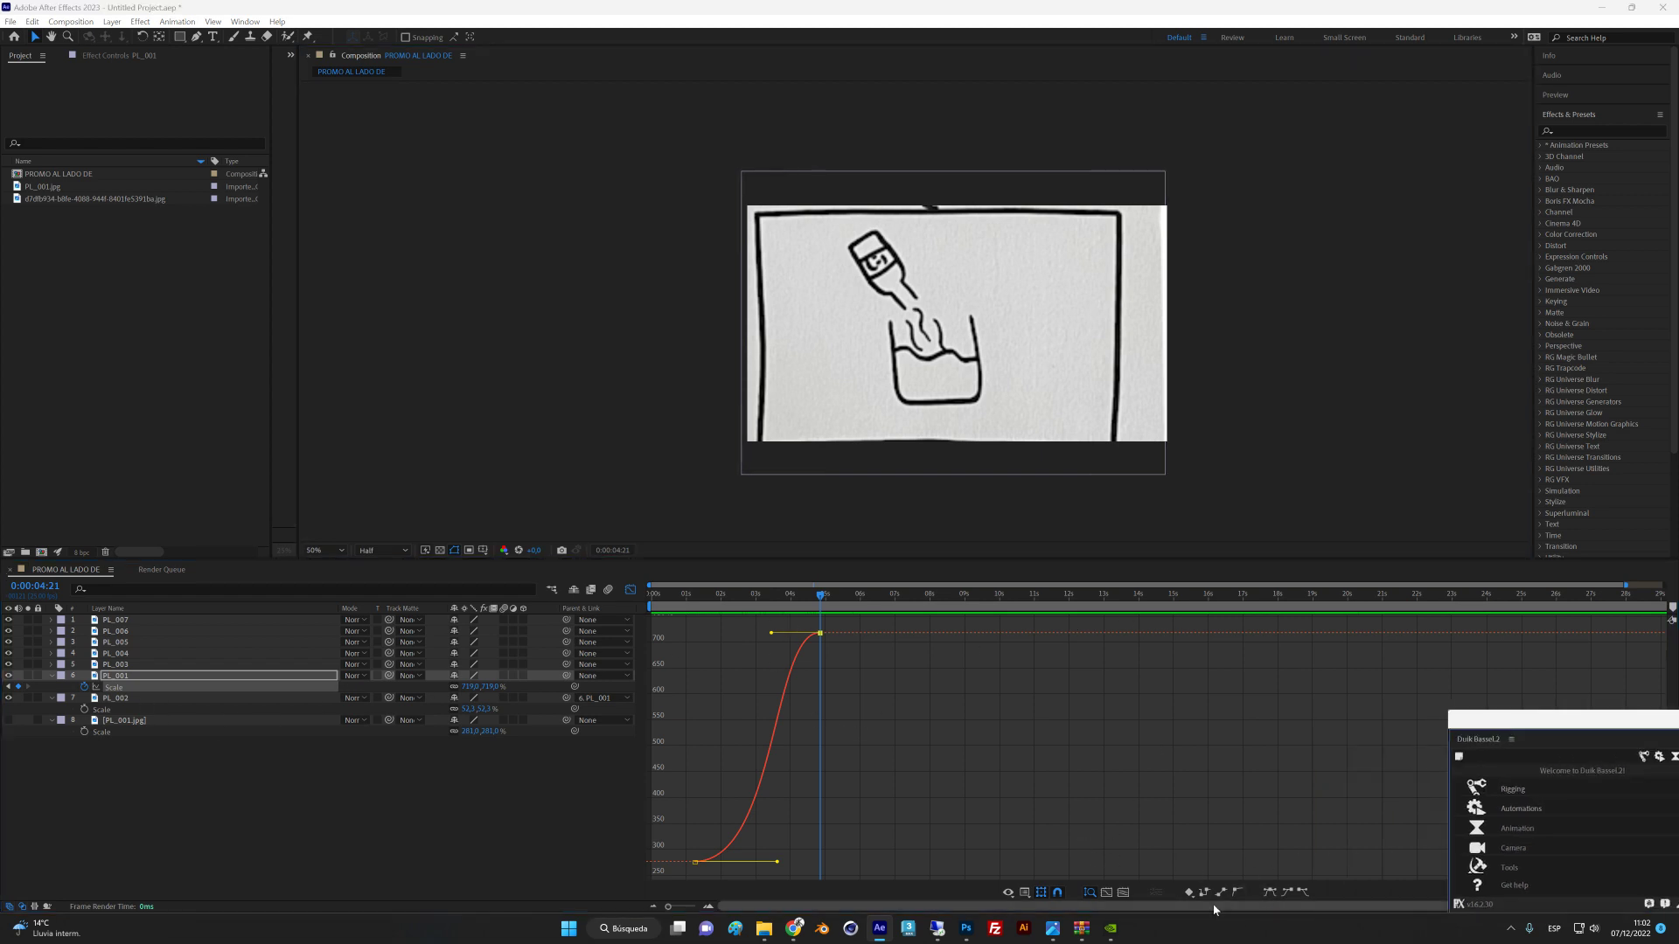
pyautogui.click(1221, 894)
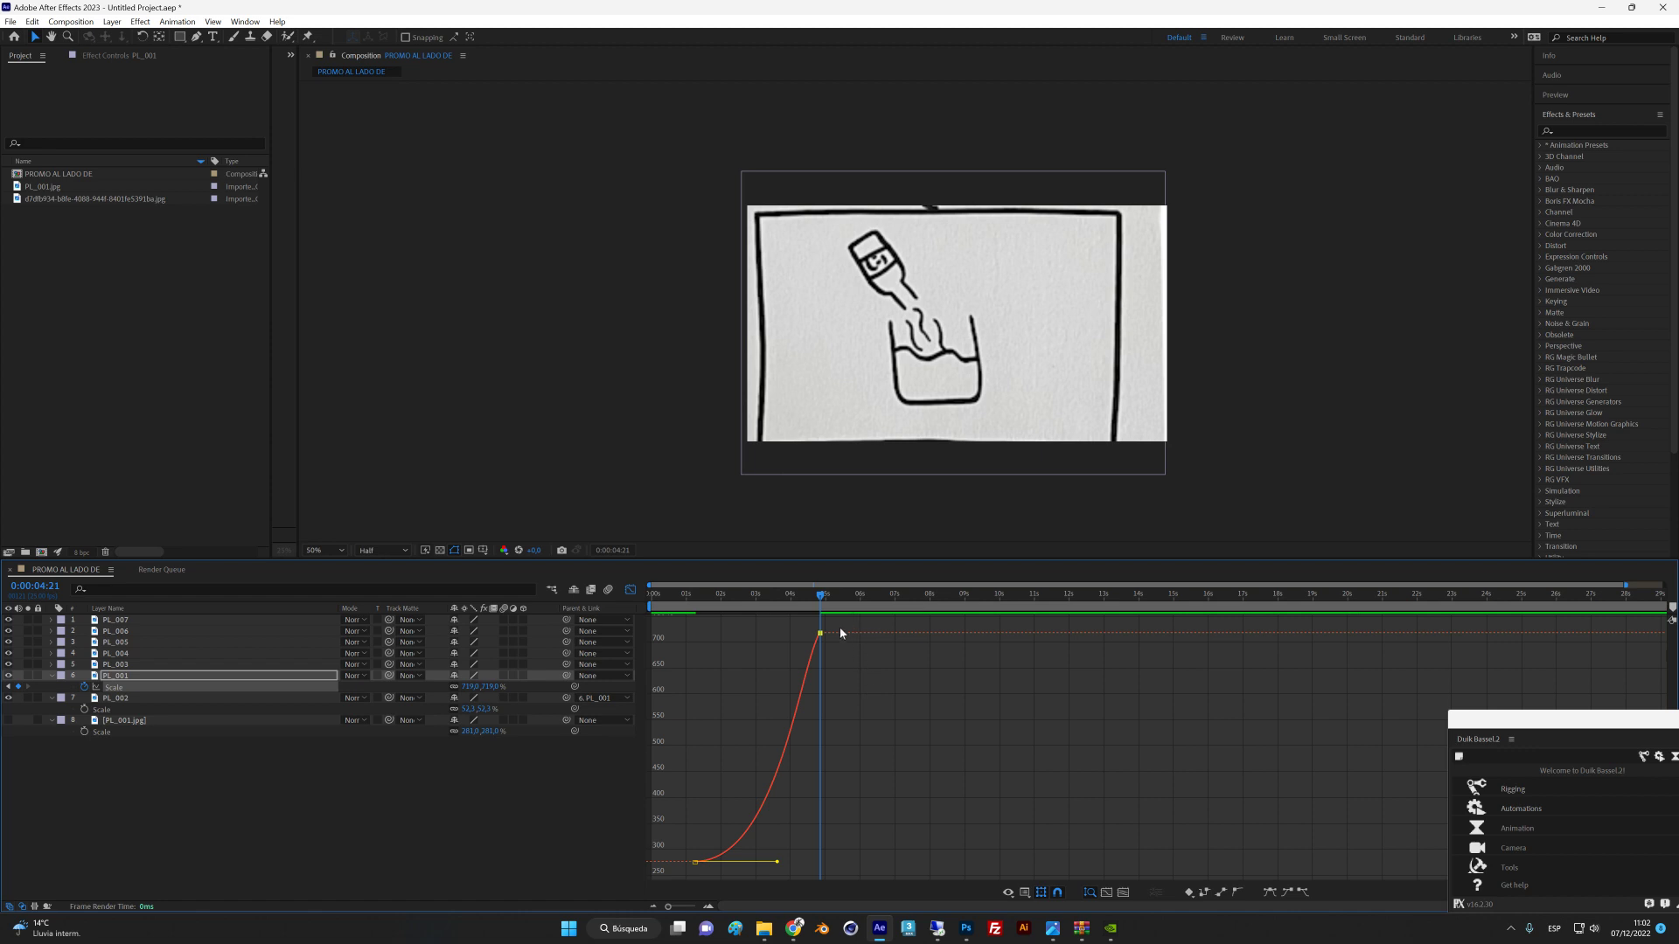
pyautogui.moveTo(839, 628); pyautogui.dragTo(656, 866)
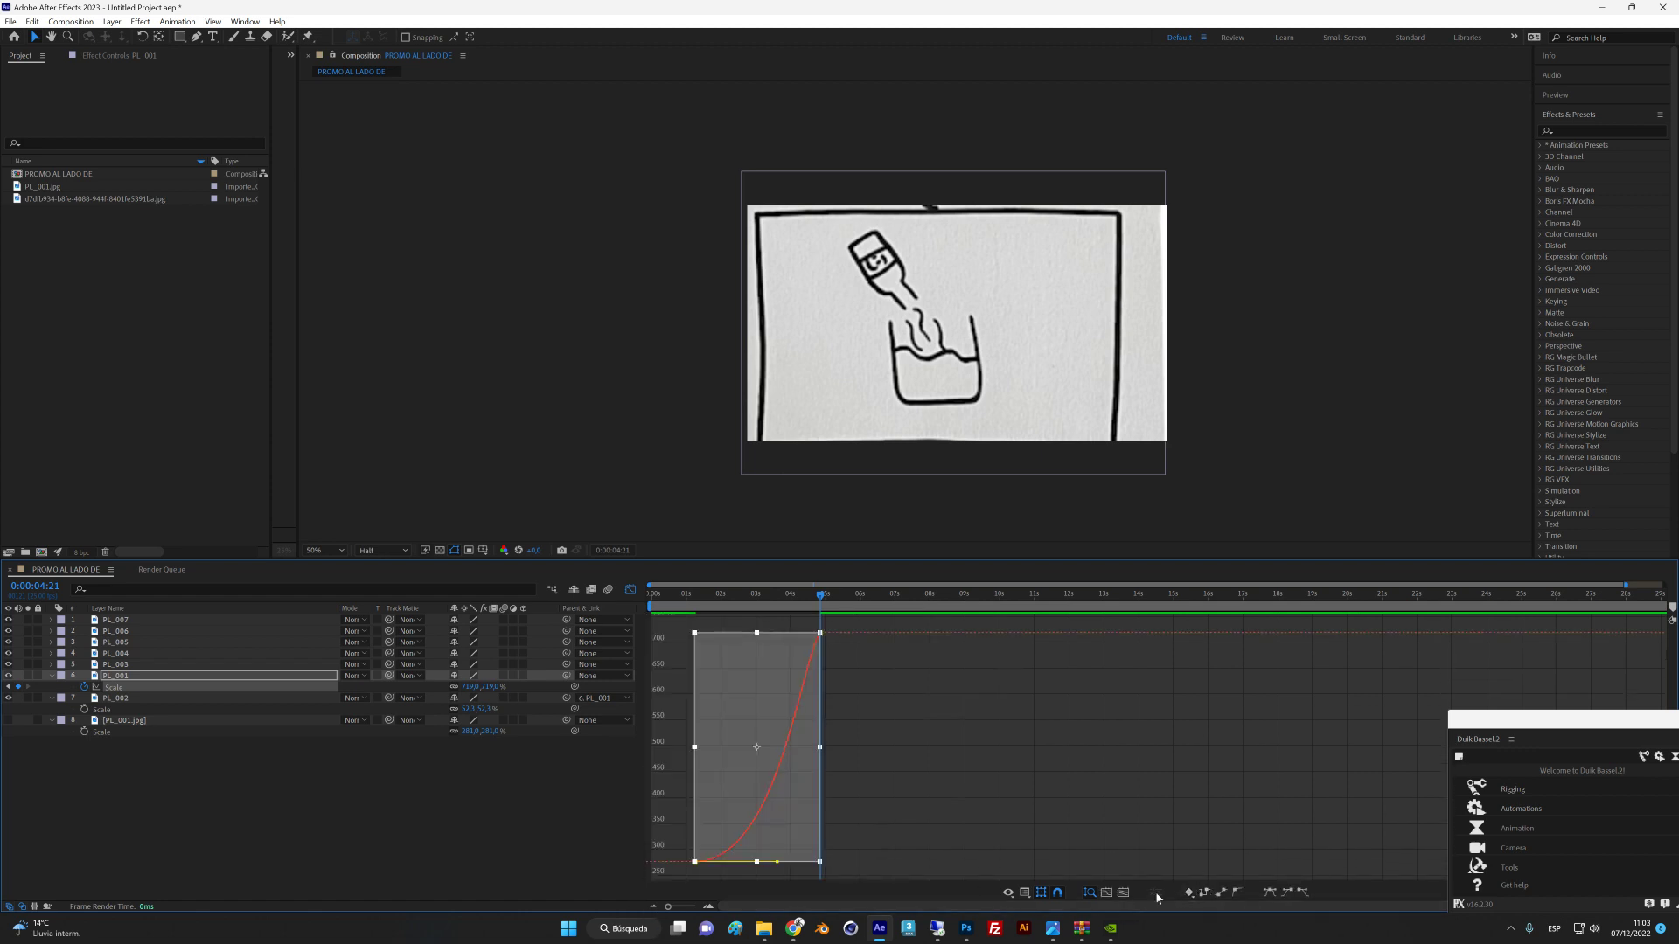
pyautogui.click(968, 838)
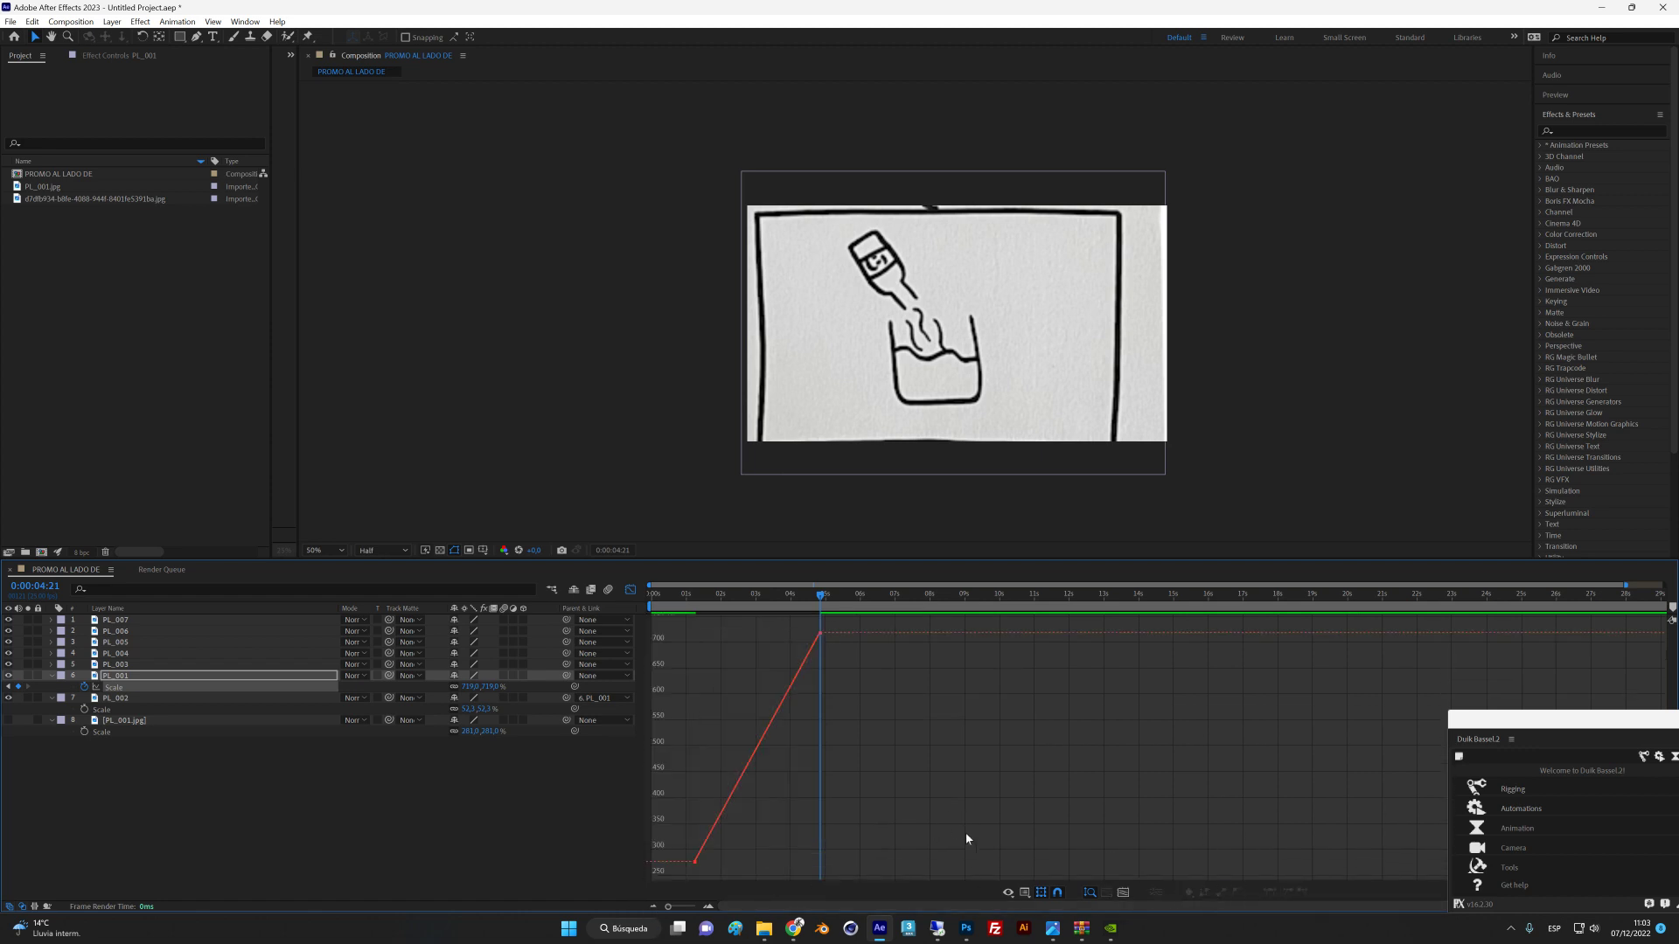
# Switch to the speed graph and shape PL_001's Scale into a bell curve with zero speed at both keyframes.
pyautogui.click(1011, 895)
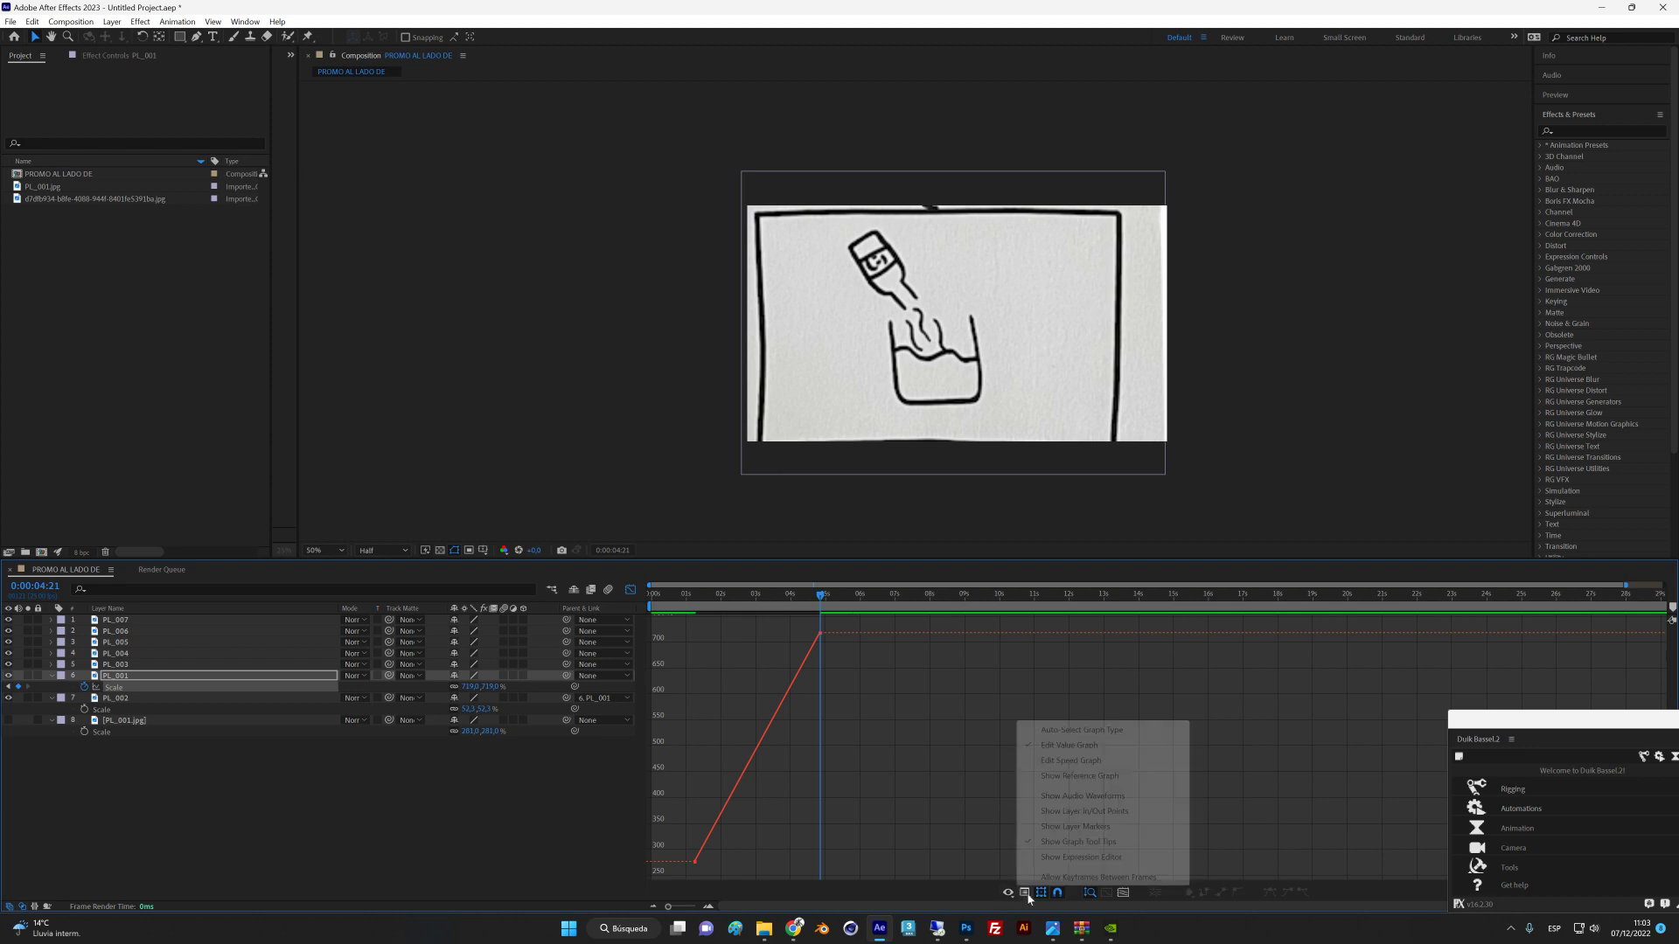
pyautogui.click(1051, 762)
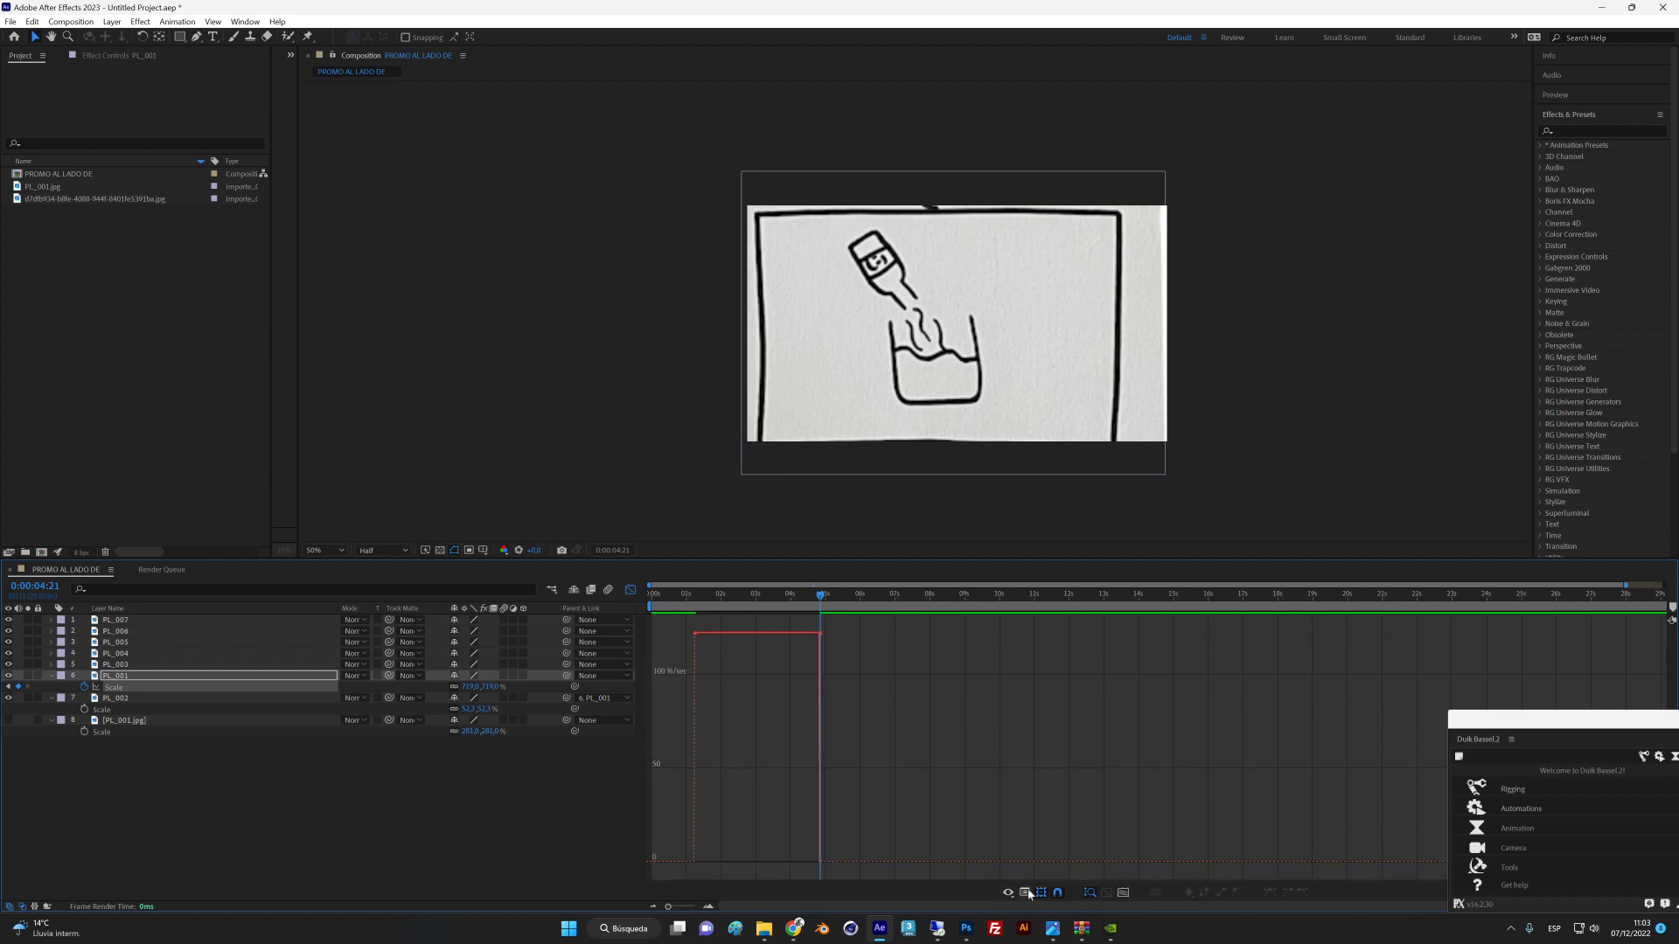
pyautogui.click(695, 633)
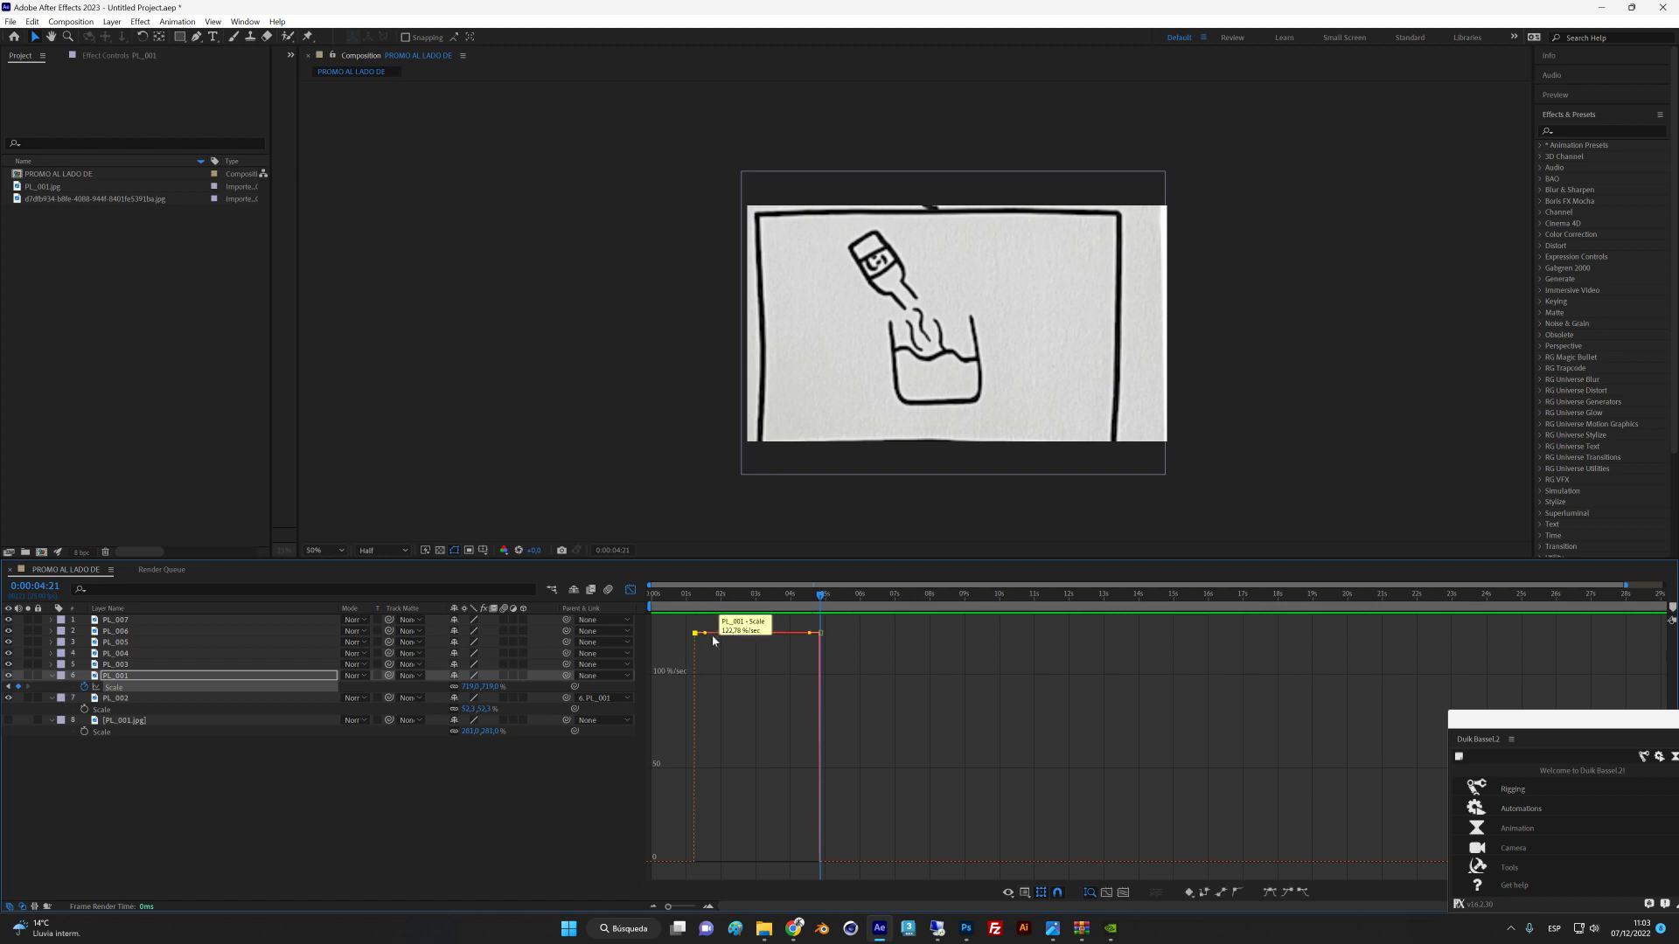
pyautogui.moveTo(712, 634); pyautogui.dragTo(733, 866)
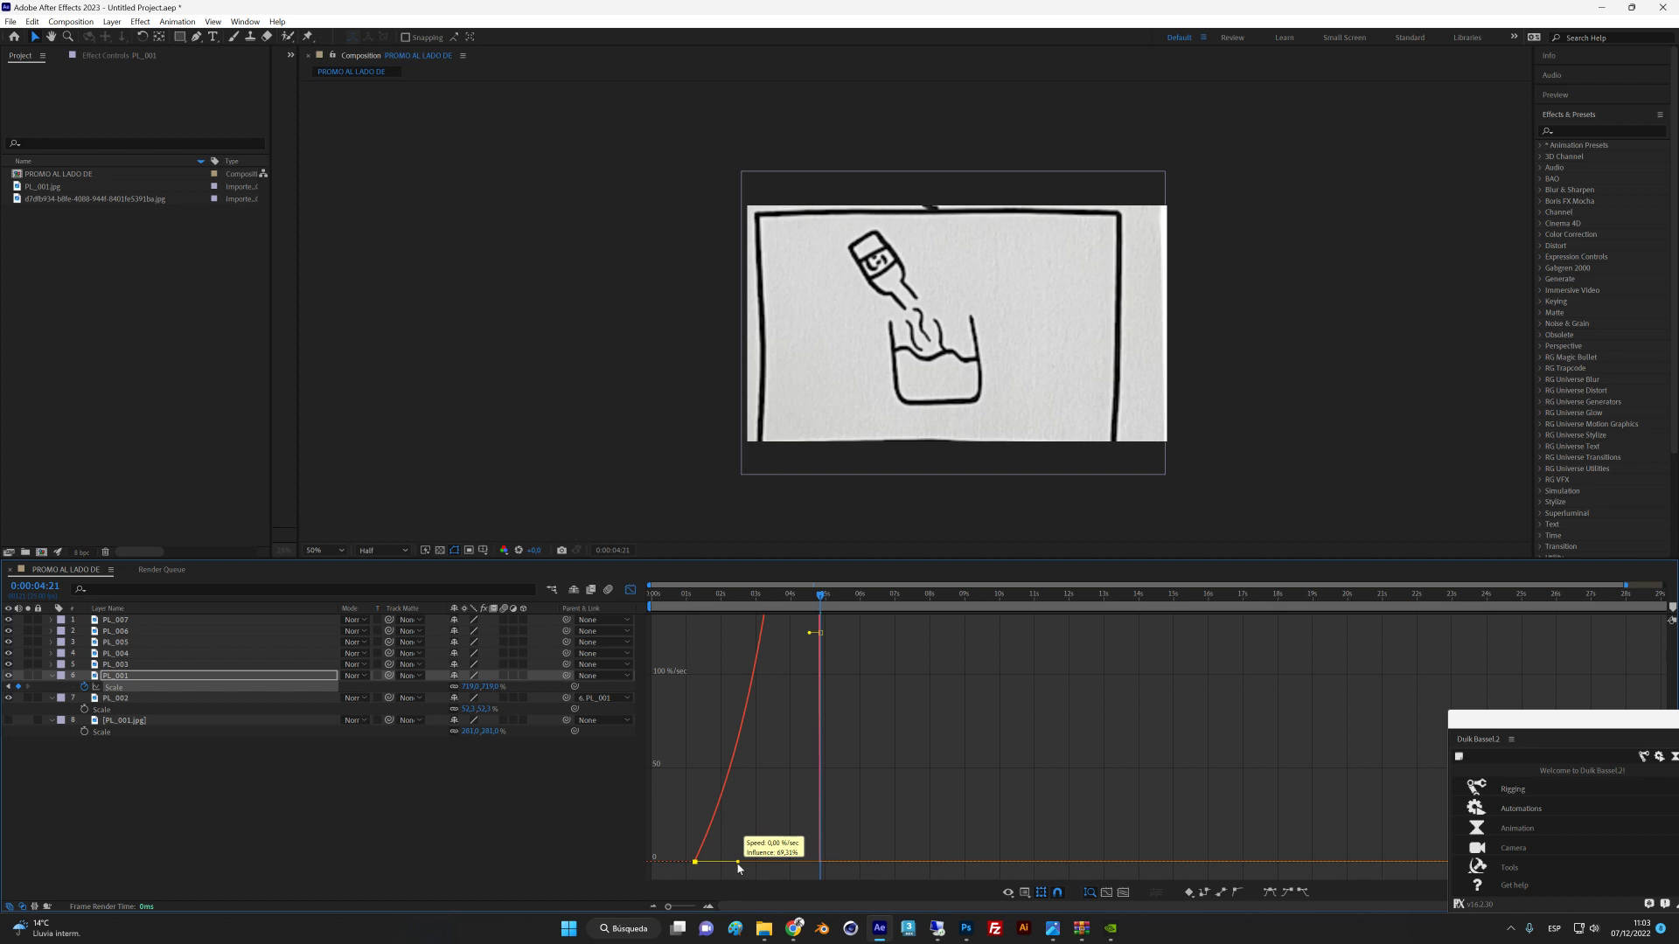
pyautogui.moveTo(843, 766); pyautogui.dragTo(784, 863)
# Open the Graph Editor's graph type and display options.
pyautogui.click(1024, 893)
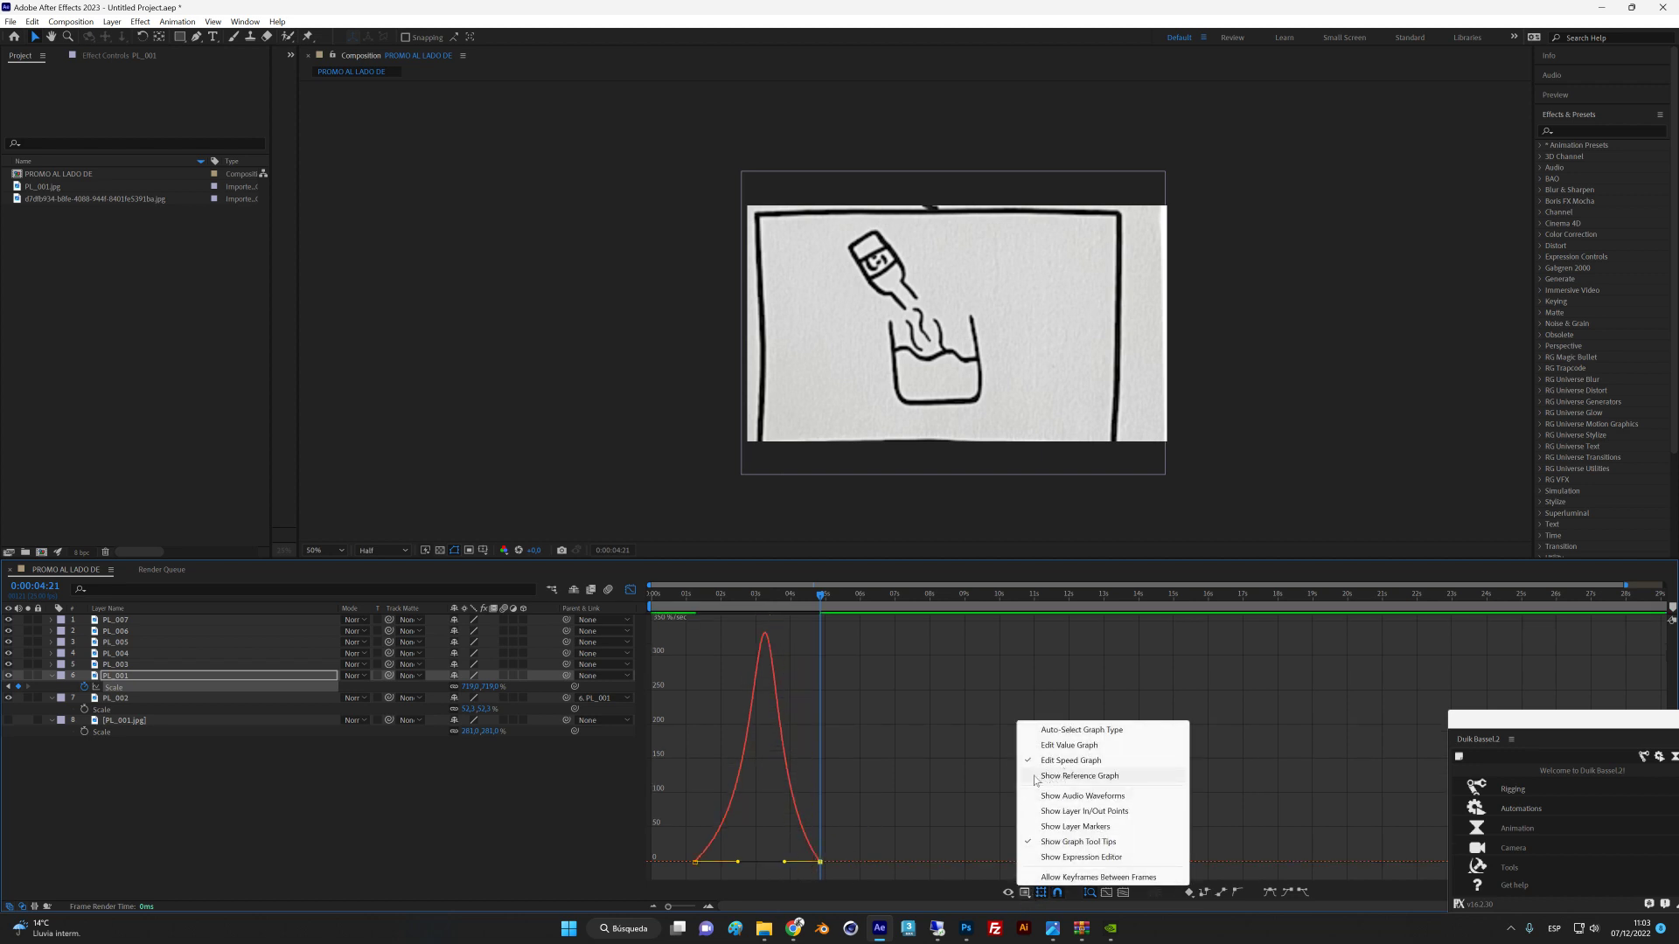
# Show the reference graph, shorten the incoming ease handle of PL_001's last Scale keyframe in the speed graph, and preview the zoom.
pyautogui.click(1079, 777)
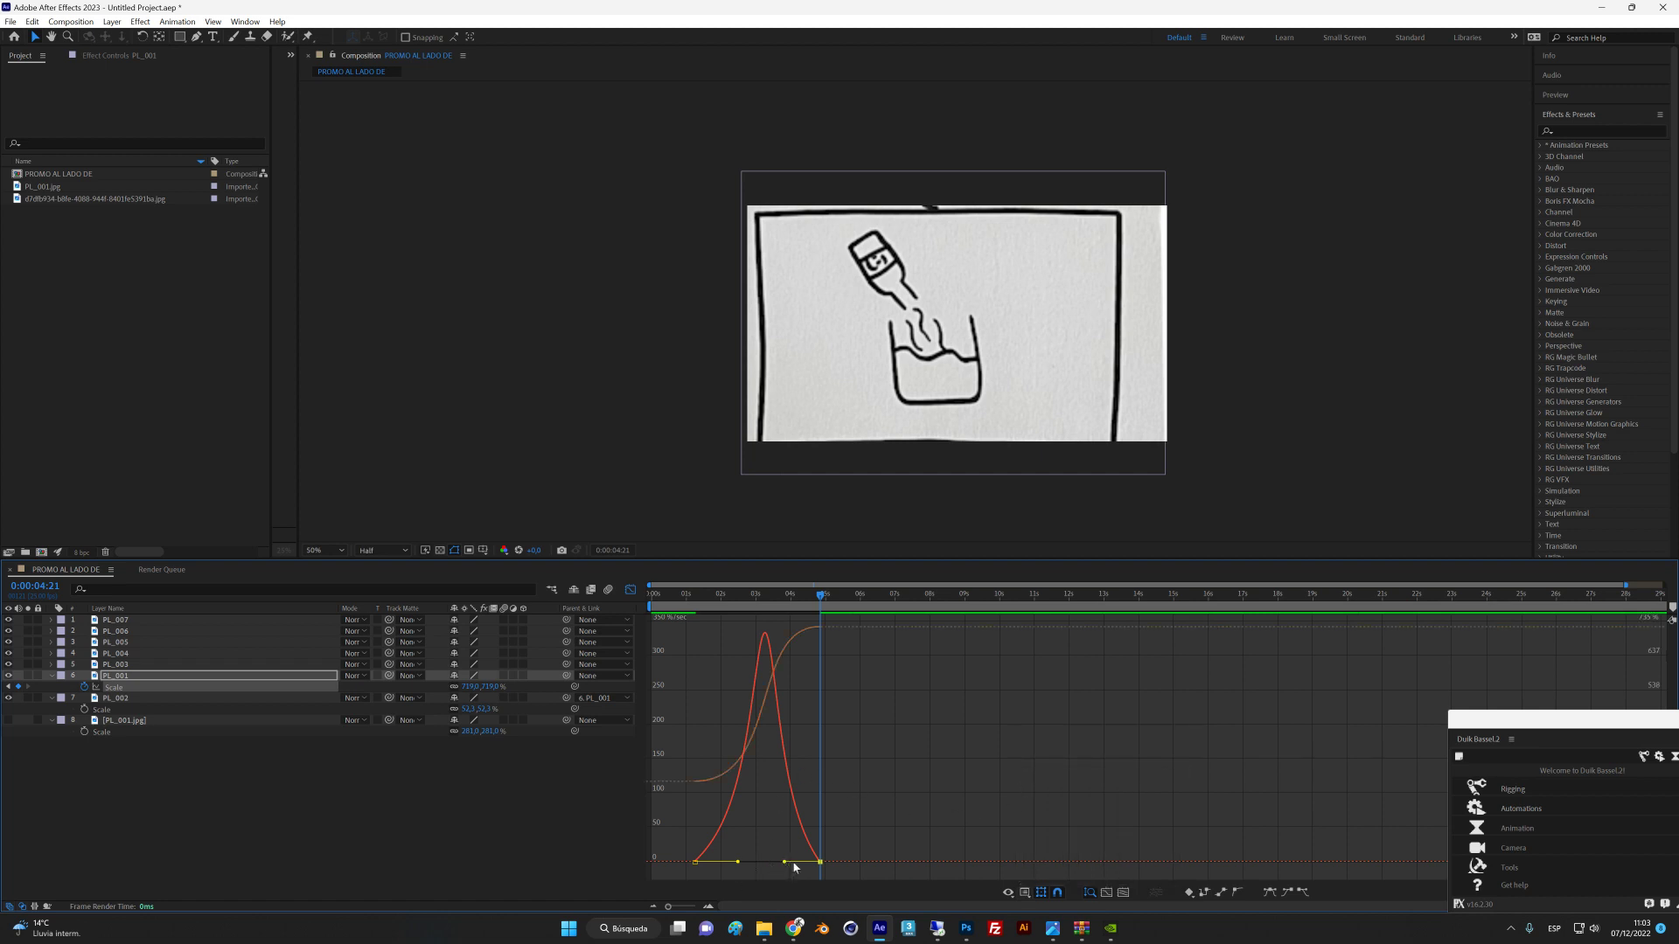
pyautogui.moveTo(794, 866)
pyautogui.mouseDown()
pyautogui.moveTo(818, 759)
pyautogui.moveTo(811, 853)
pyautogui.moveTo(794, 863)
pyautogui.mouseUp()
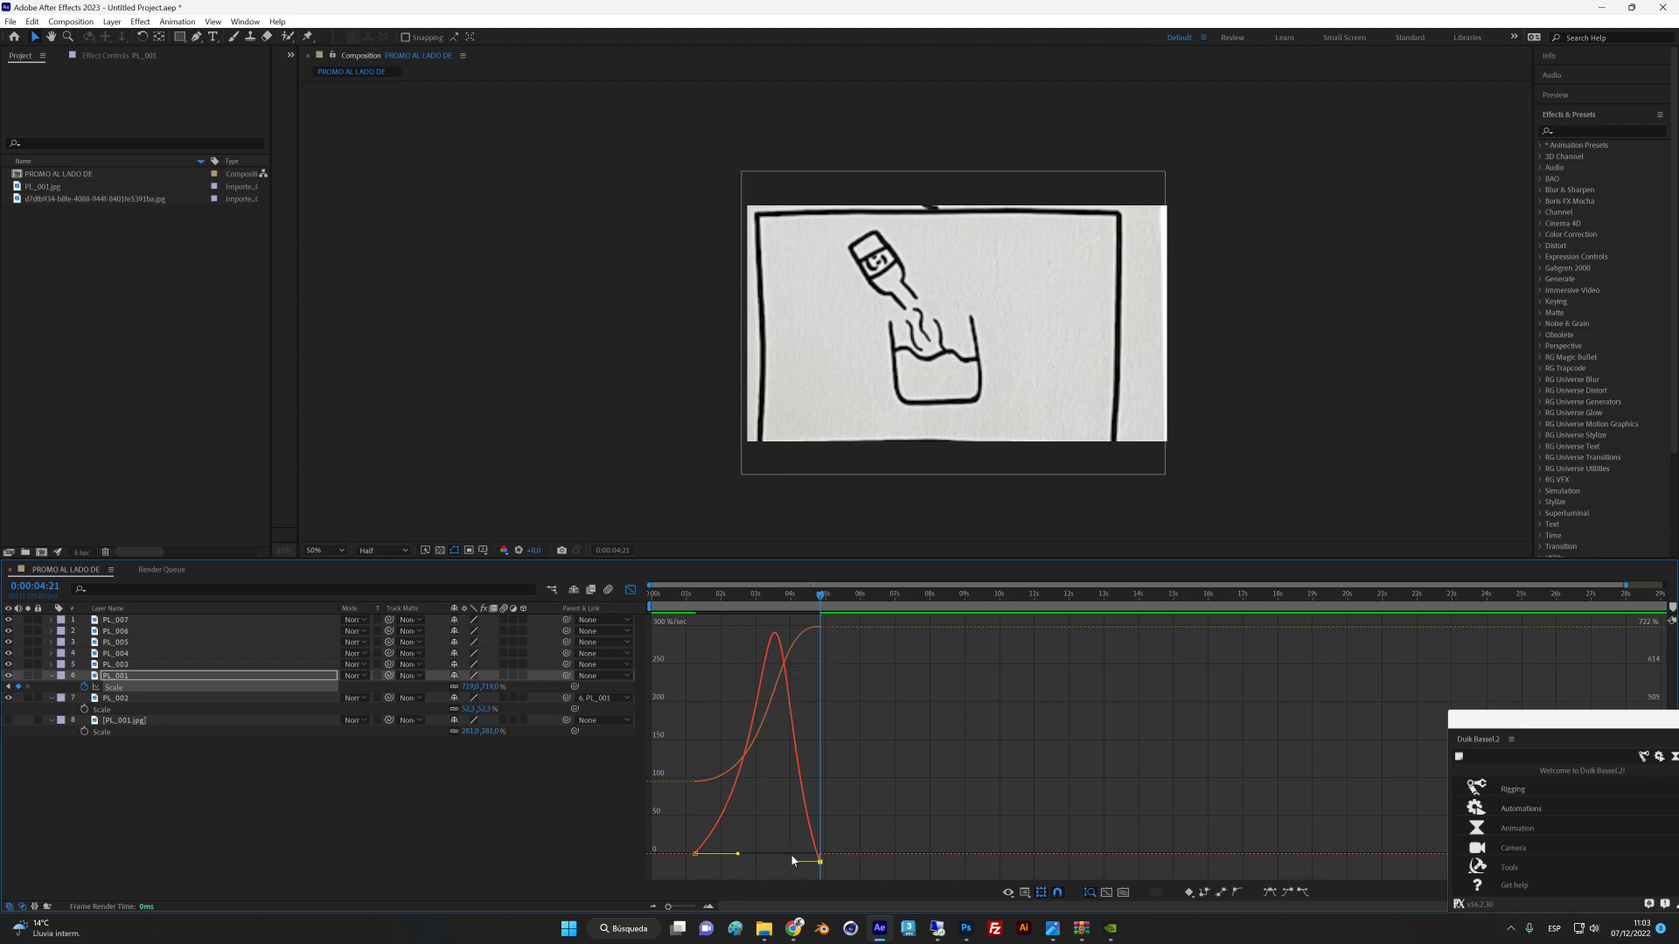
pyautogui.press('Home')
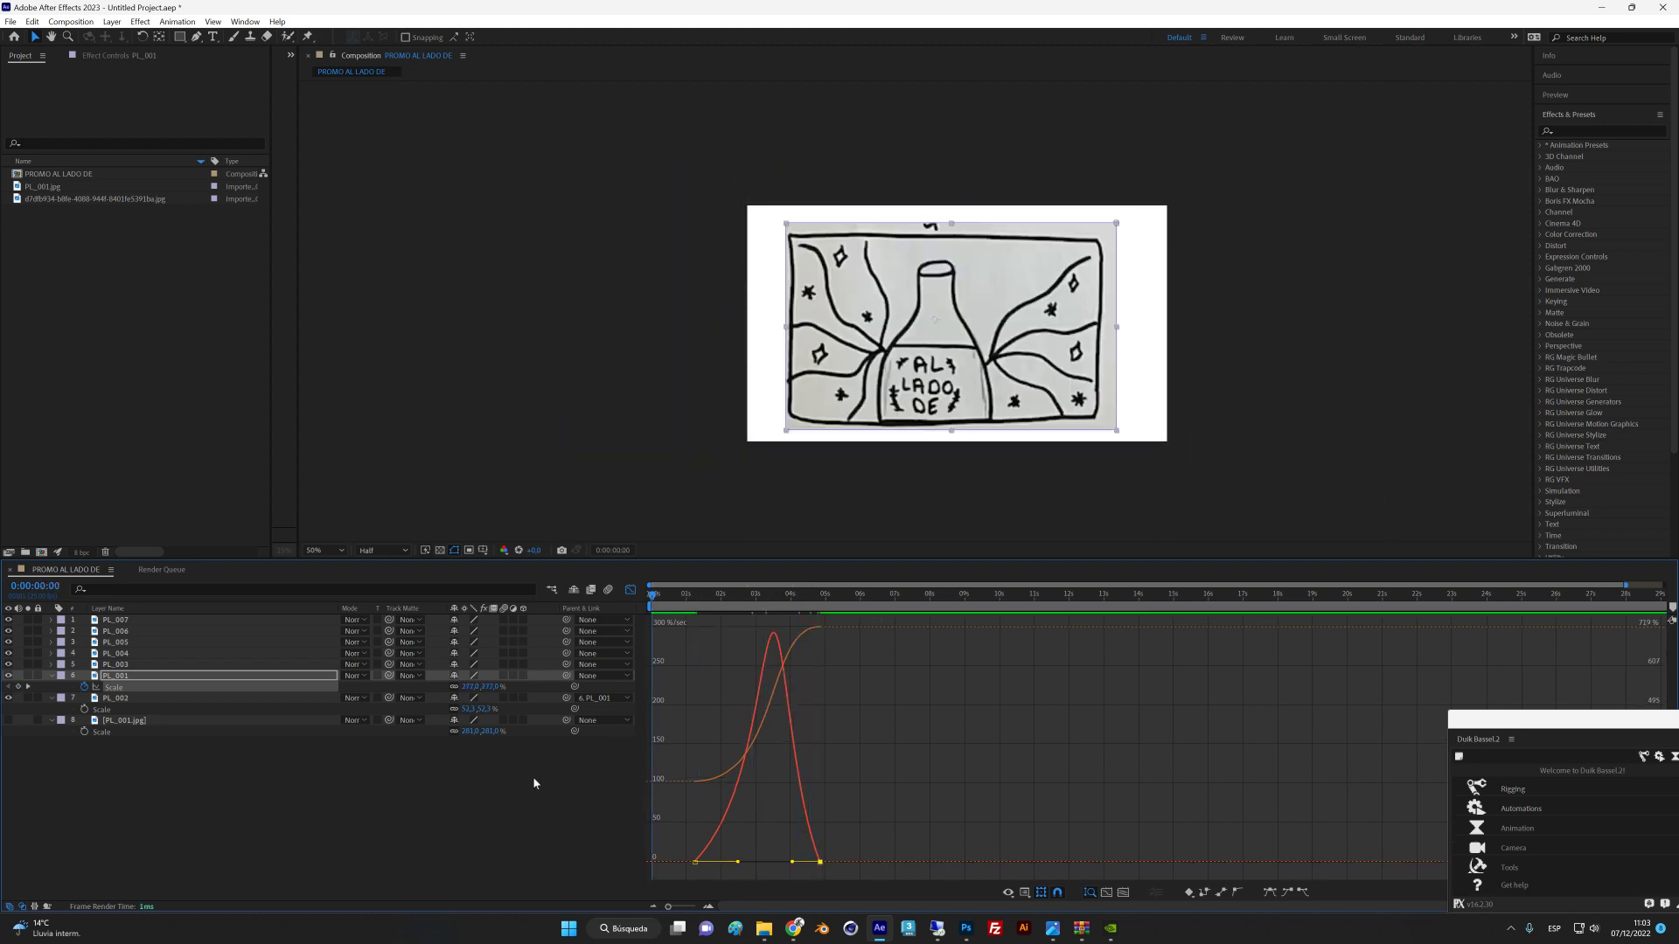
pyautogui.press('space')
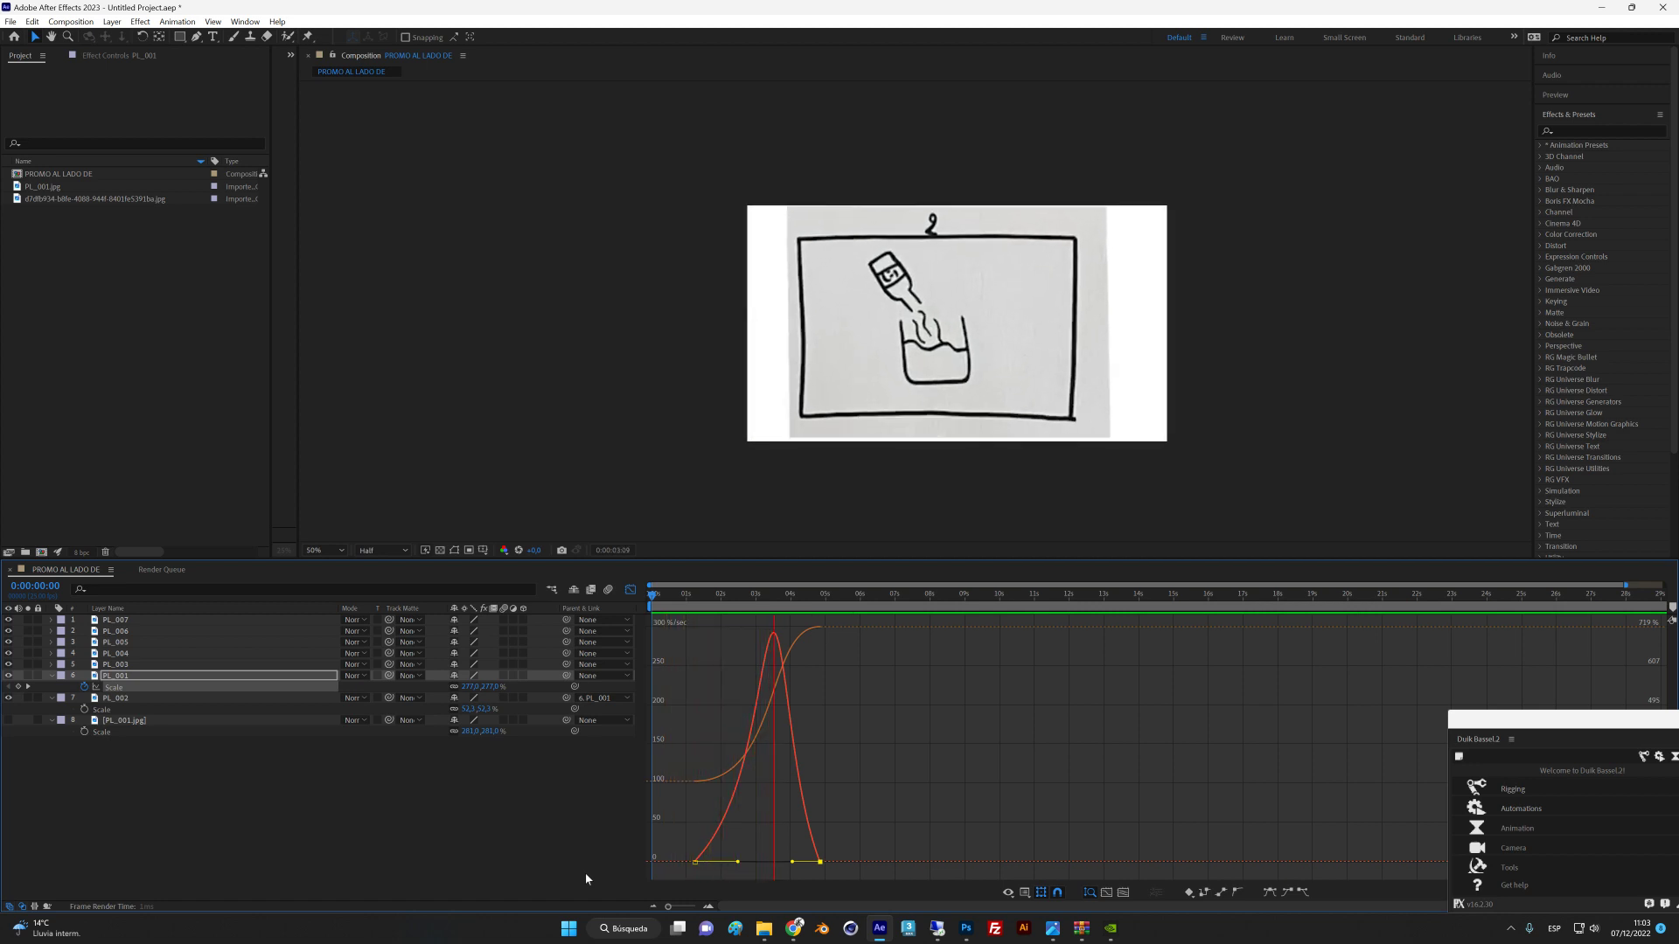
pyautogui.press('space')
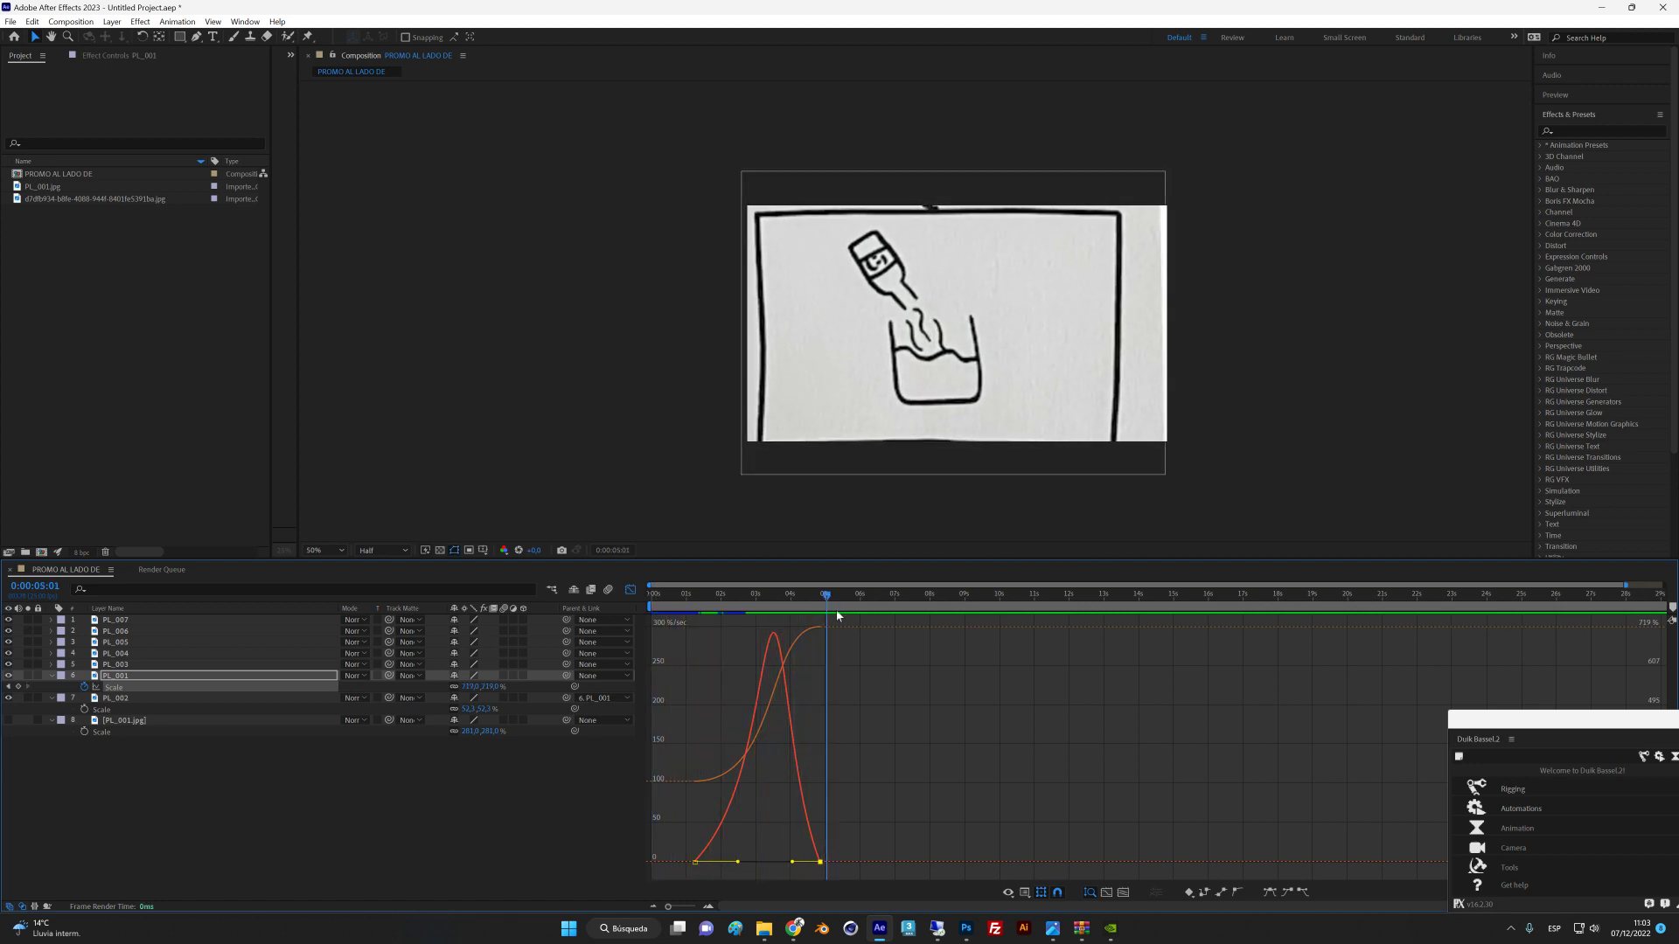
# Return to the layer bar view and extend the end of PL_002 to about 0:00:06:17 so it overlaps PL_003.
pyautogui.moveTo(830, 602)
pyautogui.mouseDown()
pyautogui.moveTo(882, 621)
pyautogui.moveTo(682, 623)
pyautogui.moveTo(894, 654)
pyautogui.moveTo(735, 653)
pyautogui.moveTo(1053, 659)
pyautogui.moveTo(678, 672)
pyautogui.moveTo(831, 685)
pyautogui.mouseUp()
pyautogui.click(630, 590)
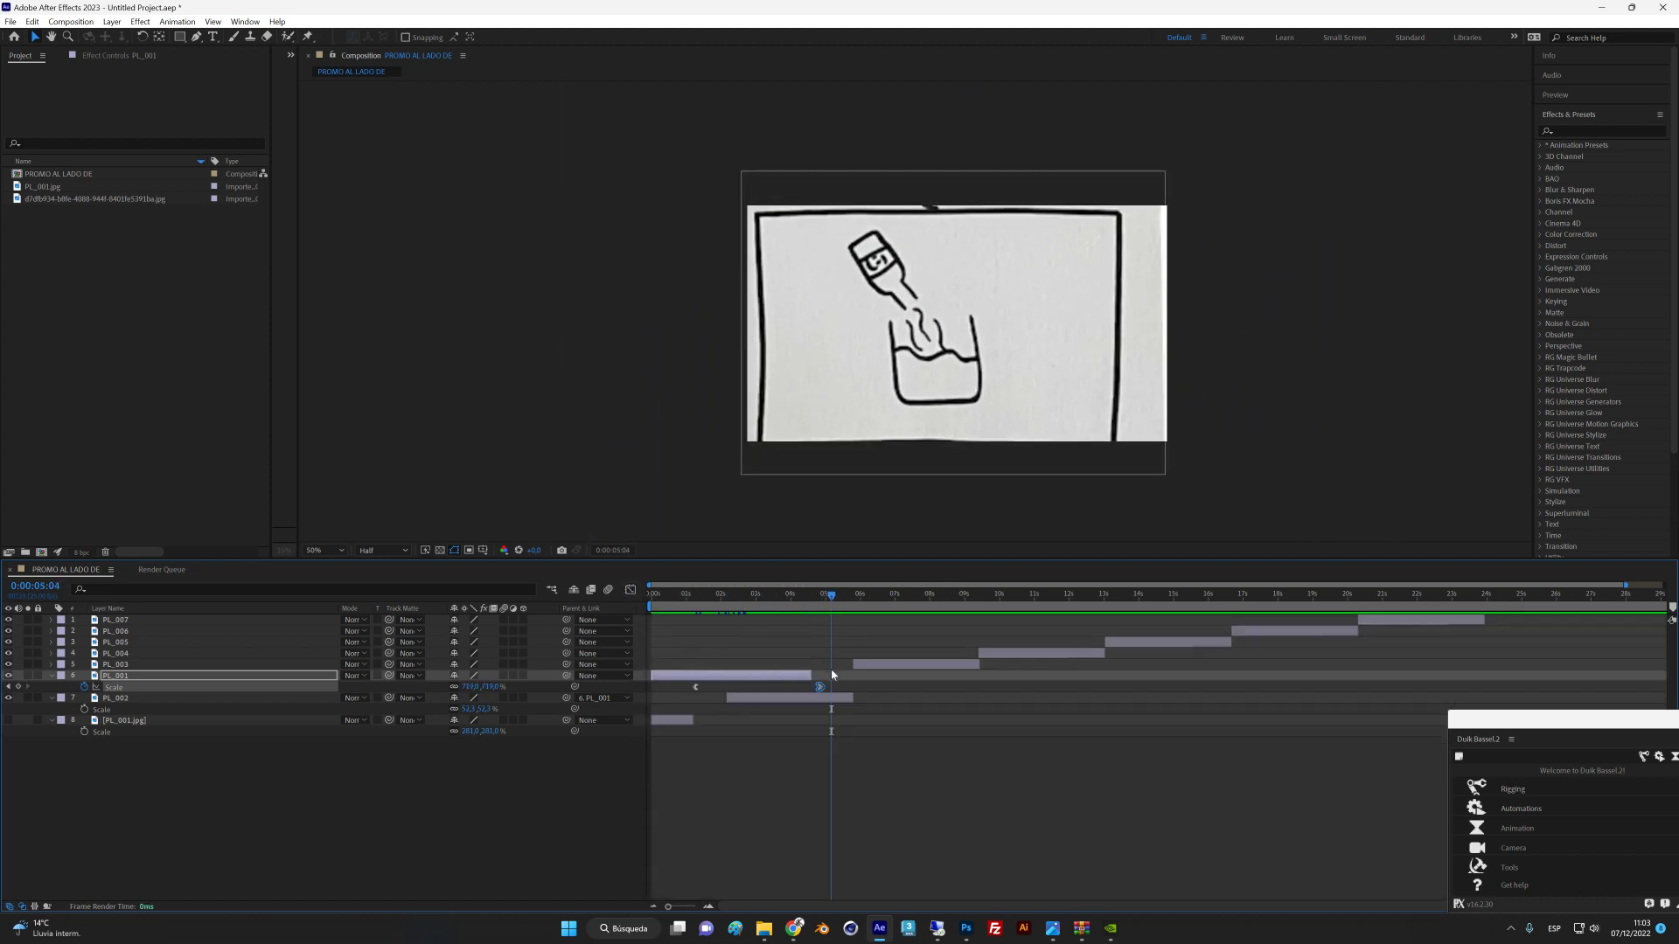
pyautogui.moveTo(839, 592)
pyautogui.mouseDown()
pyautogui.moveTo(861, 596)
pyautogui.moveTo(840, 614)
pyautogui.mouseUp()
pyautogui.click(855, 699)
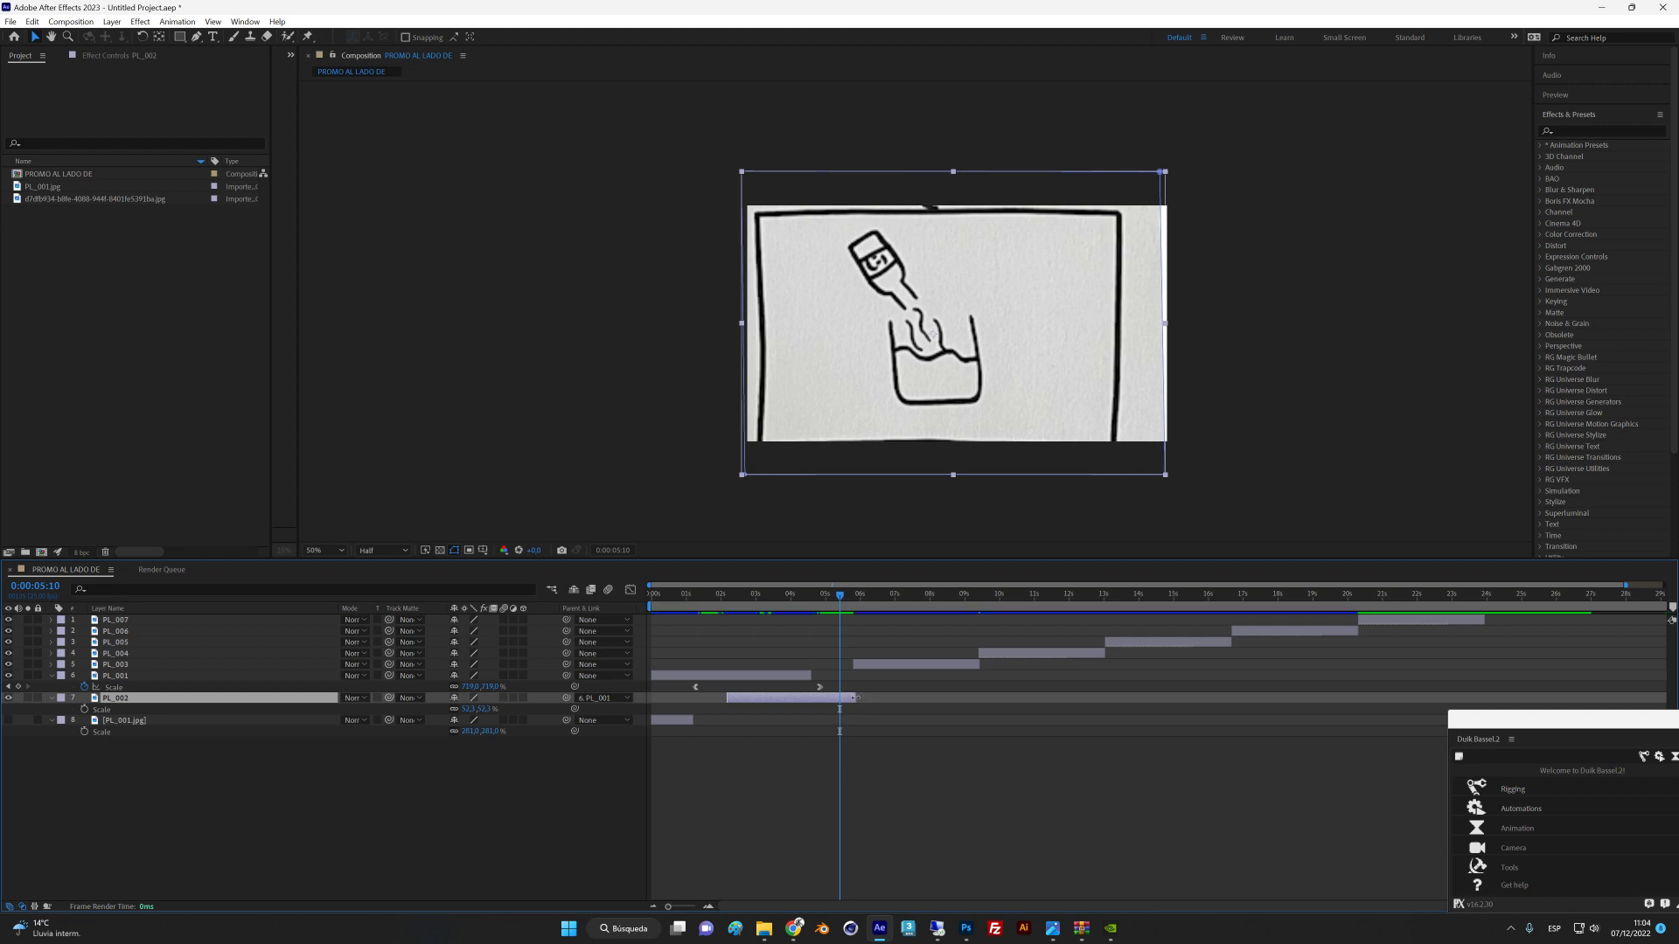
pyautogui.moveTo(855, 700); pyautogui.dragTo(885, 699)
pyautogui.moveTo(841, 599); pyautogui.dragTo(854, 598)
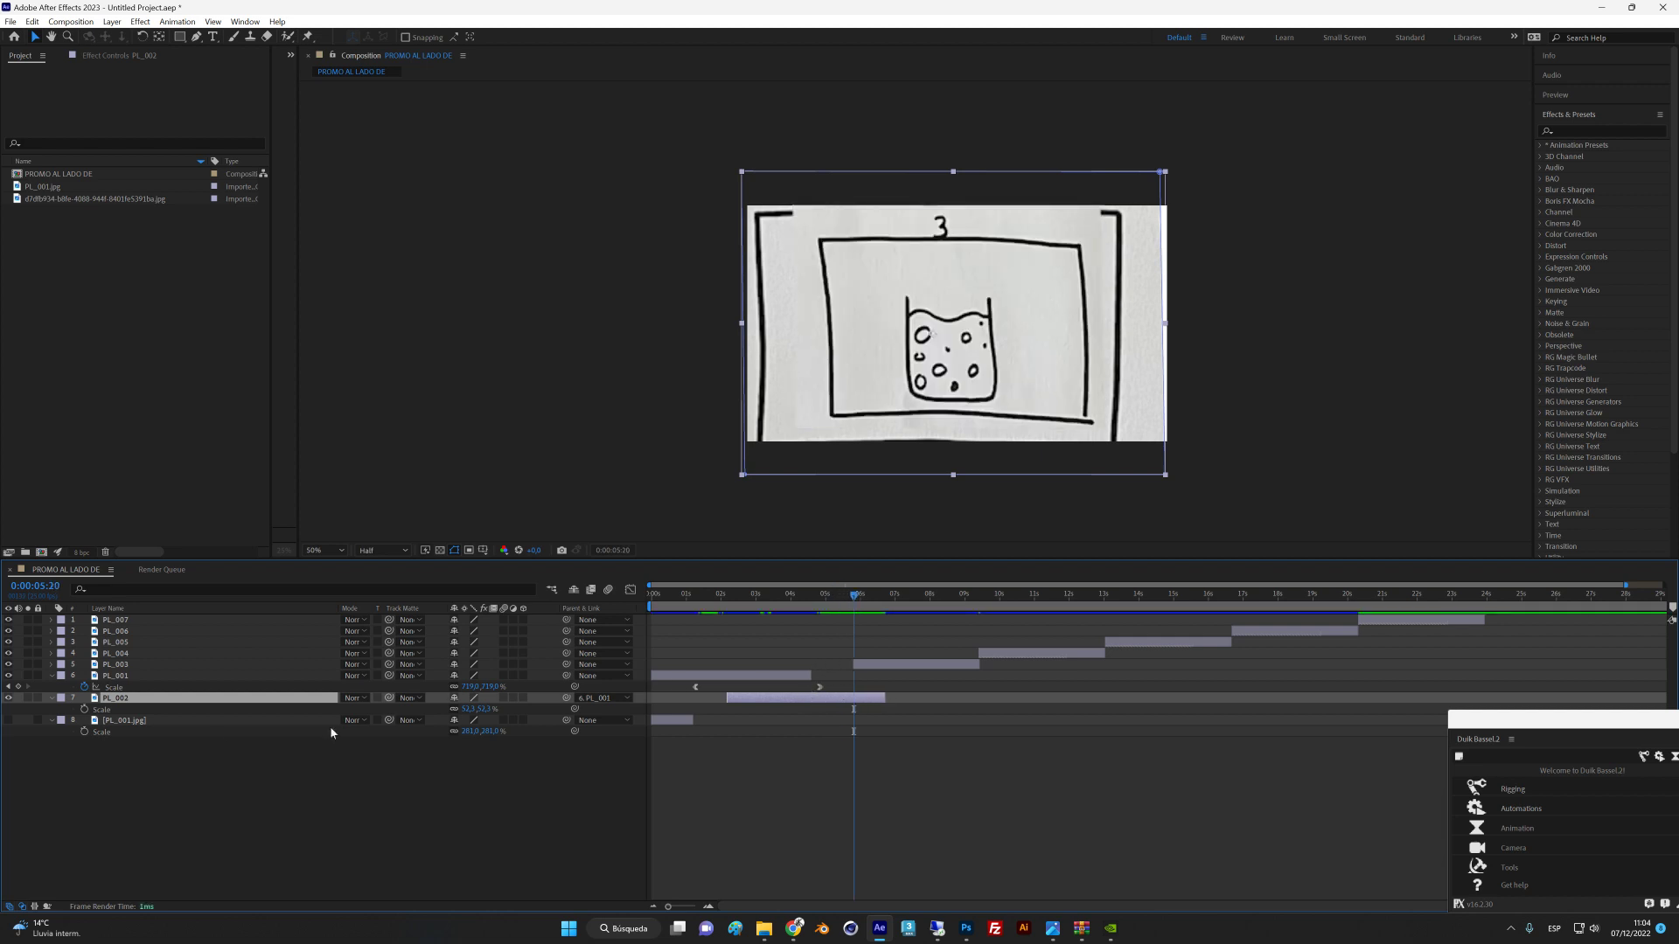
pyautogui.click(849, 600)
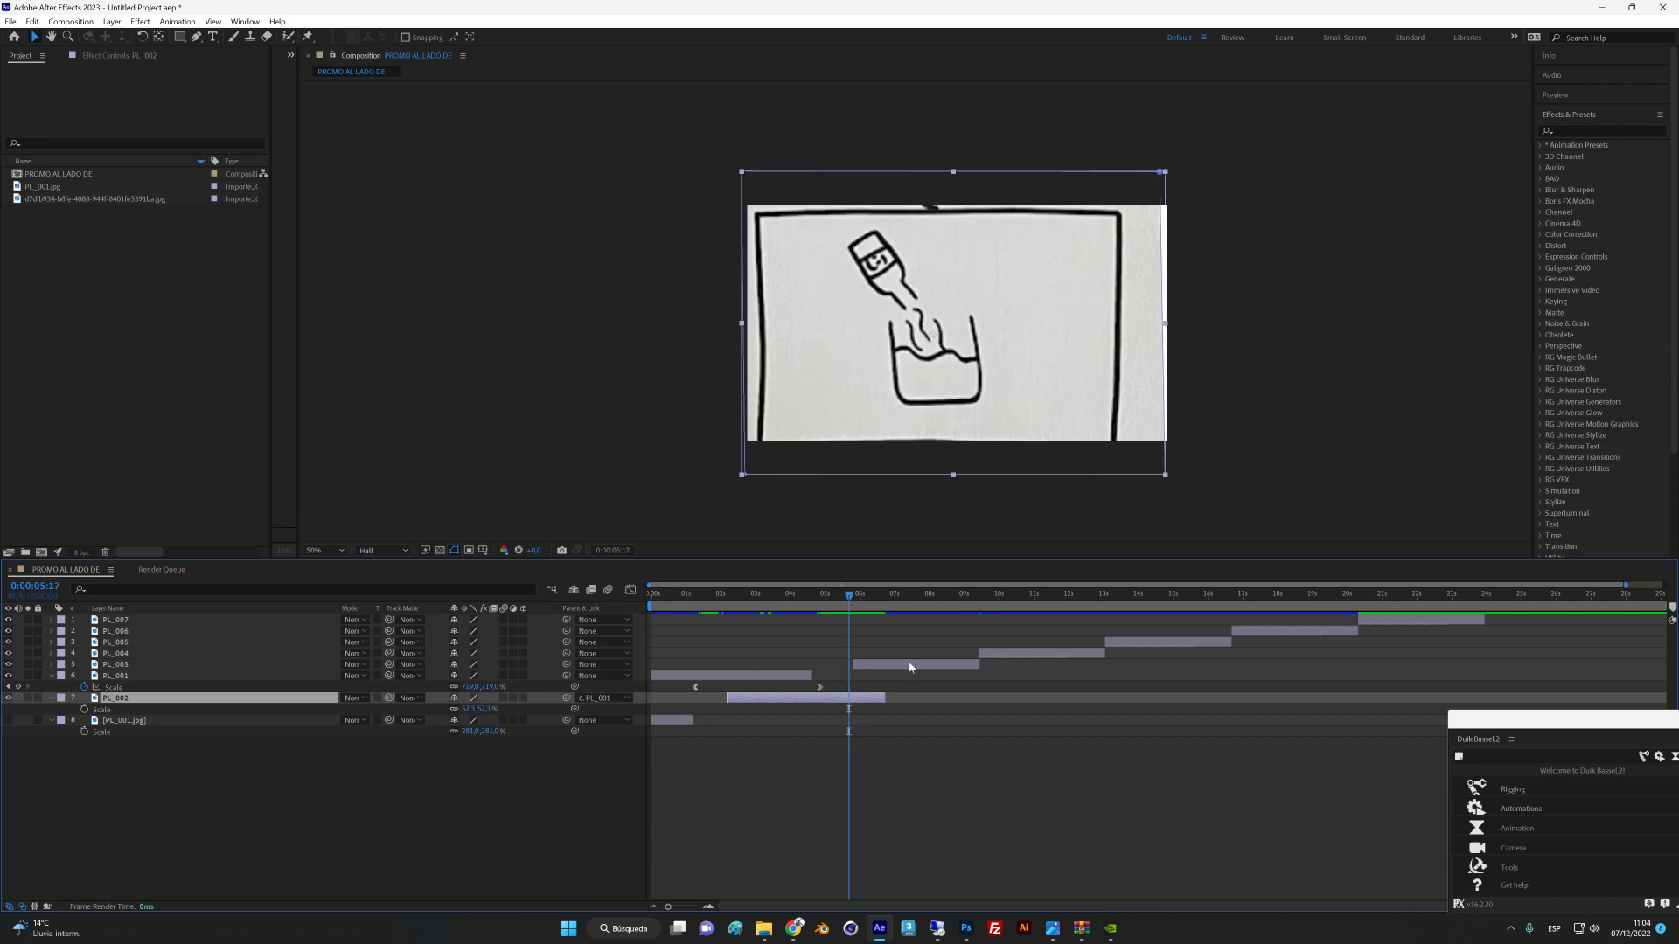
pyautogui.click(901, 667)
pyautogui.moveTo(850, 600); pyautogui.dragTo(866, 670)
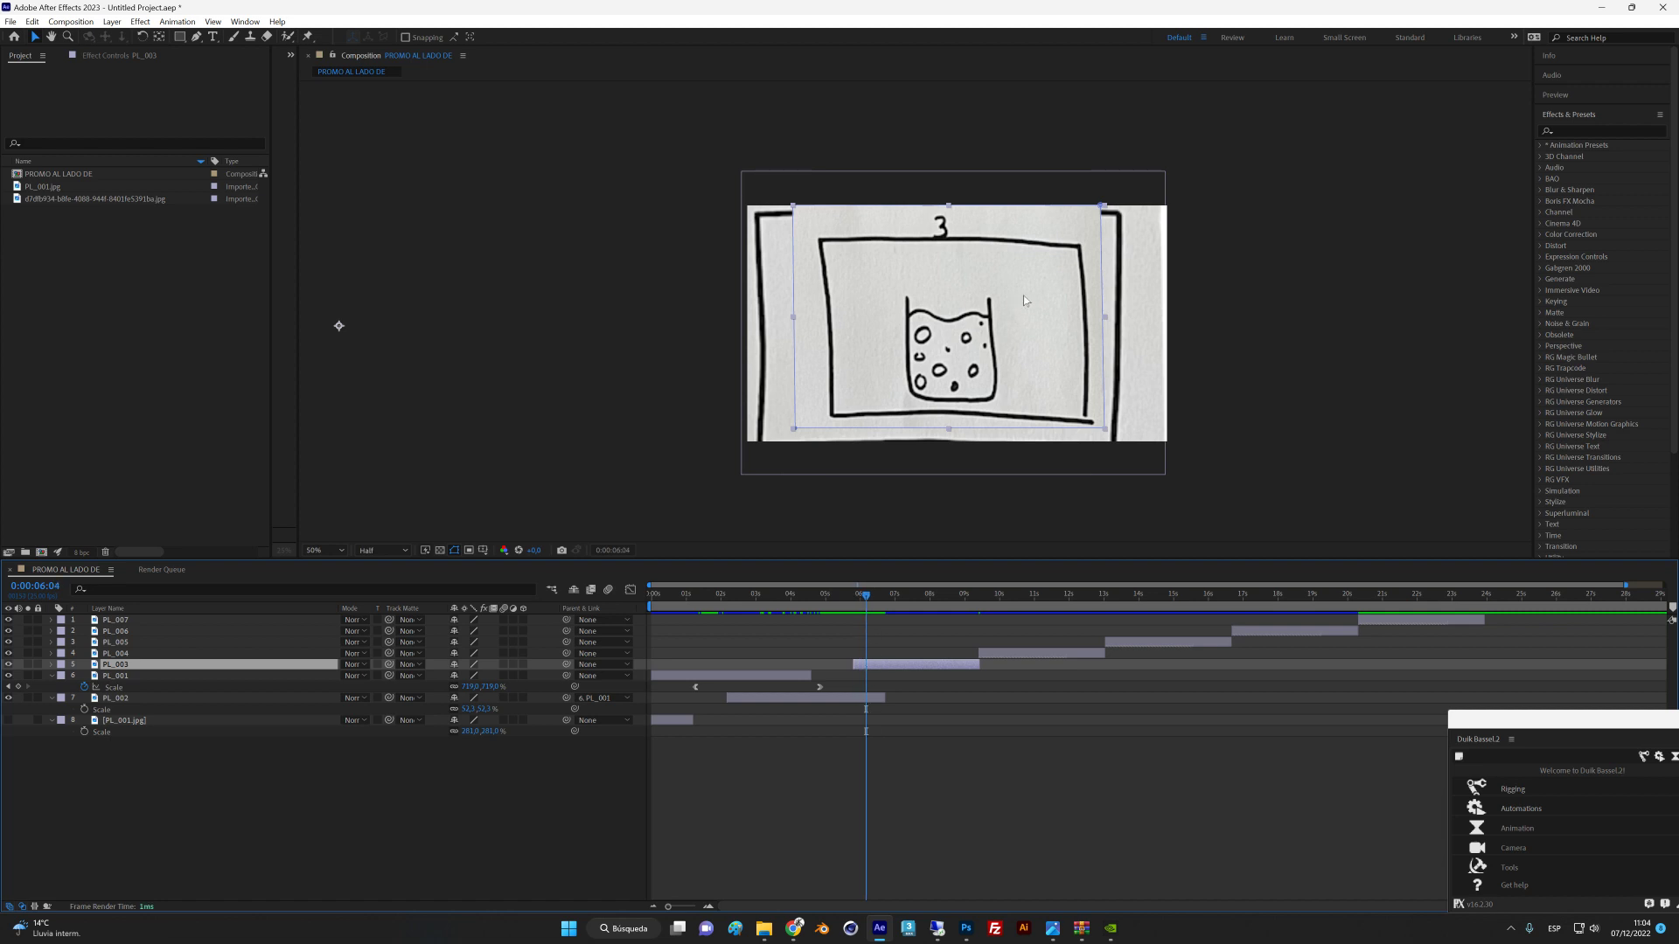
pyautogui.moveTo(1031, 298); pyautogui.dragTo(1023, 300)
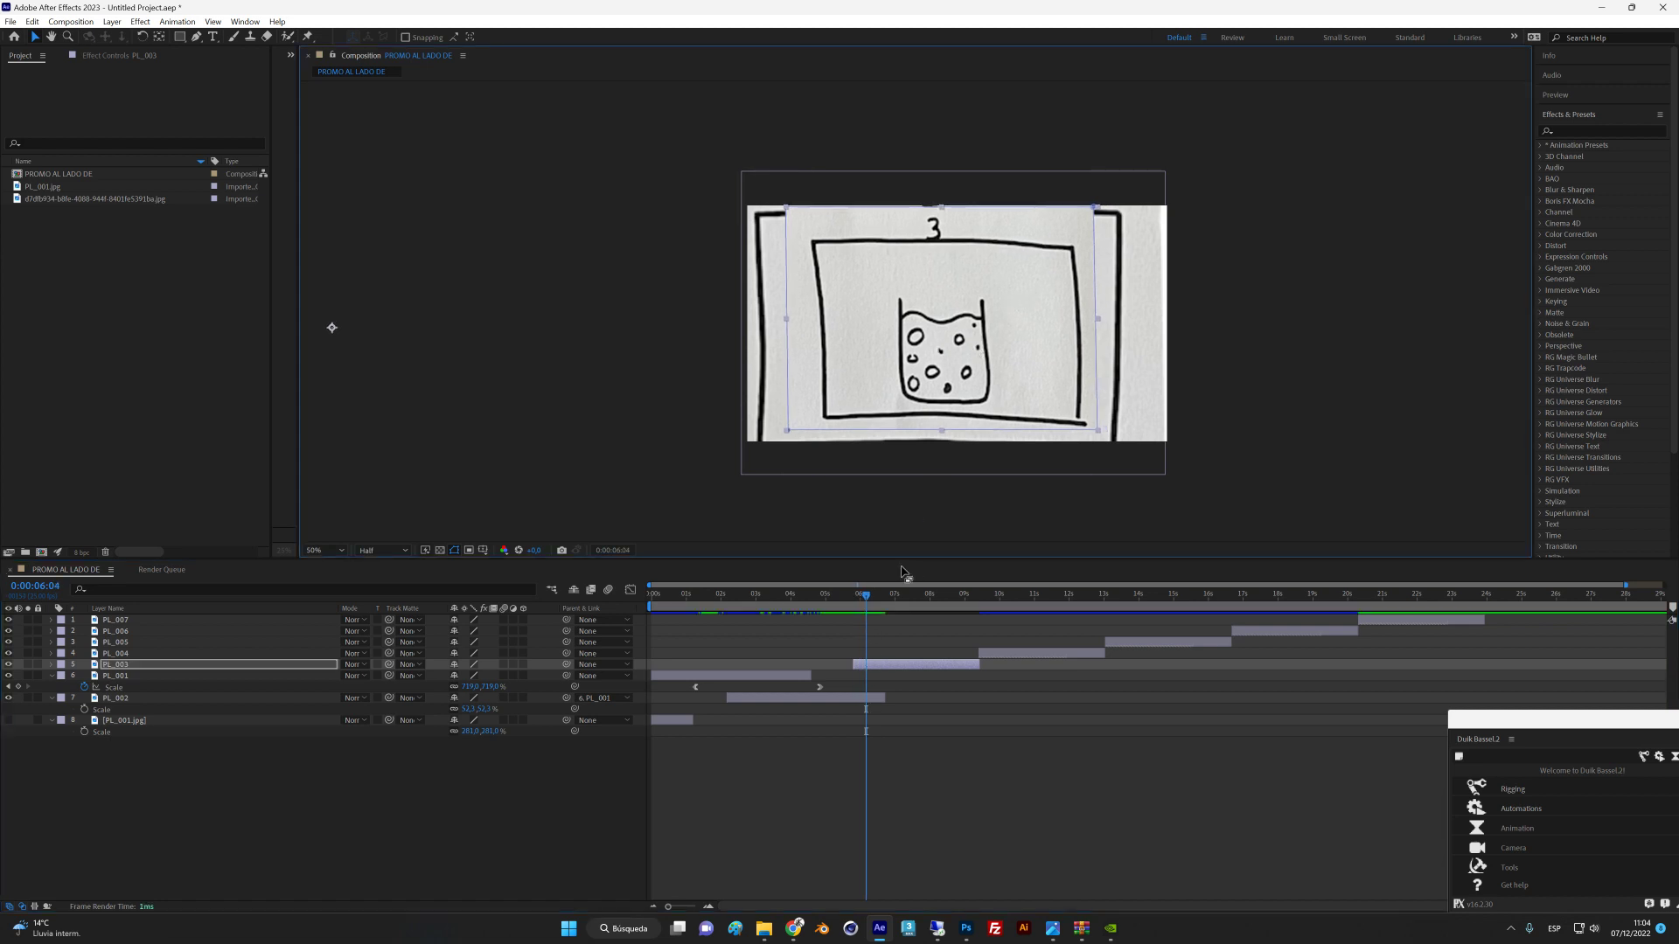
pyautogui.press('Return')
pyautogui.hotkey('ctrl', 'z')
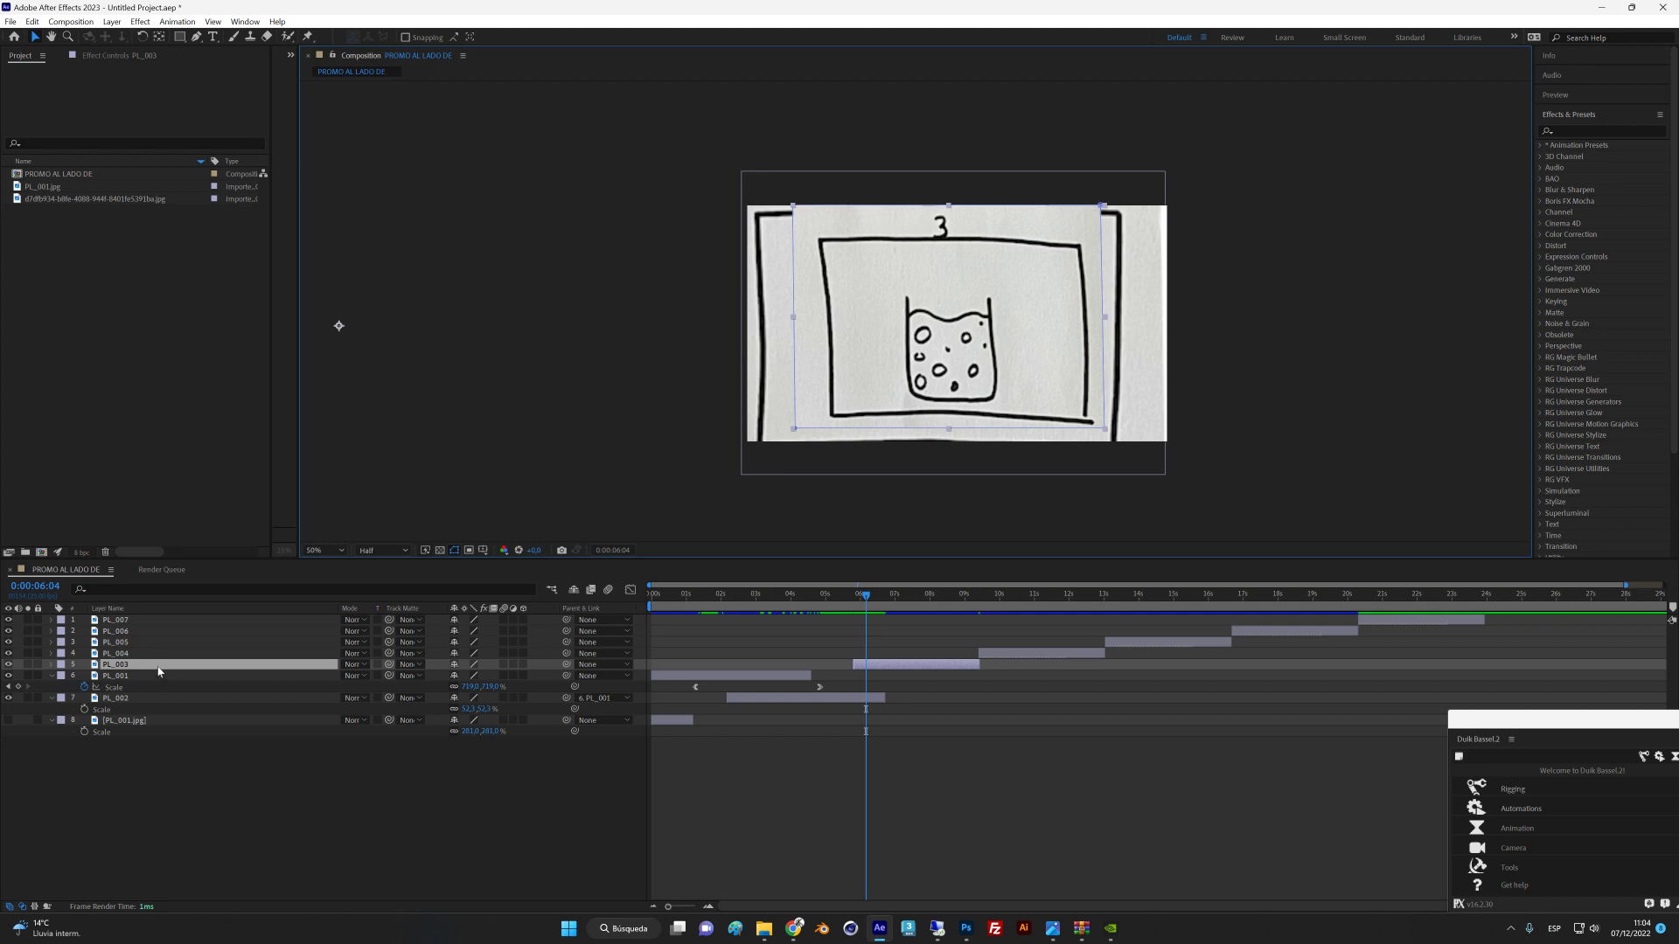
# Place PL_003 below PL_002 in the layer stack and keyframe PL_002's opacity from 100% down to 0% at 0:00:06:17.
pyautogui.moveTo(158, 670); pyautogui.dragTo(165, 713)
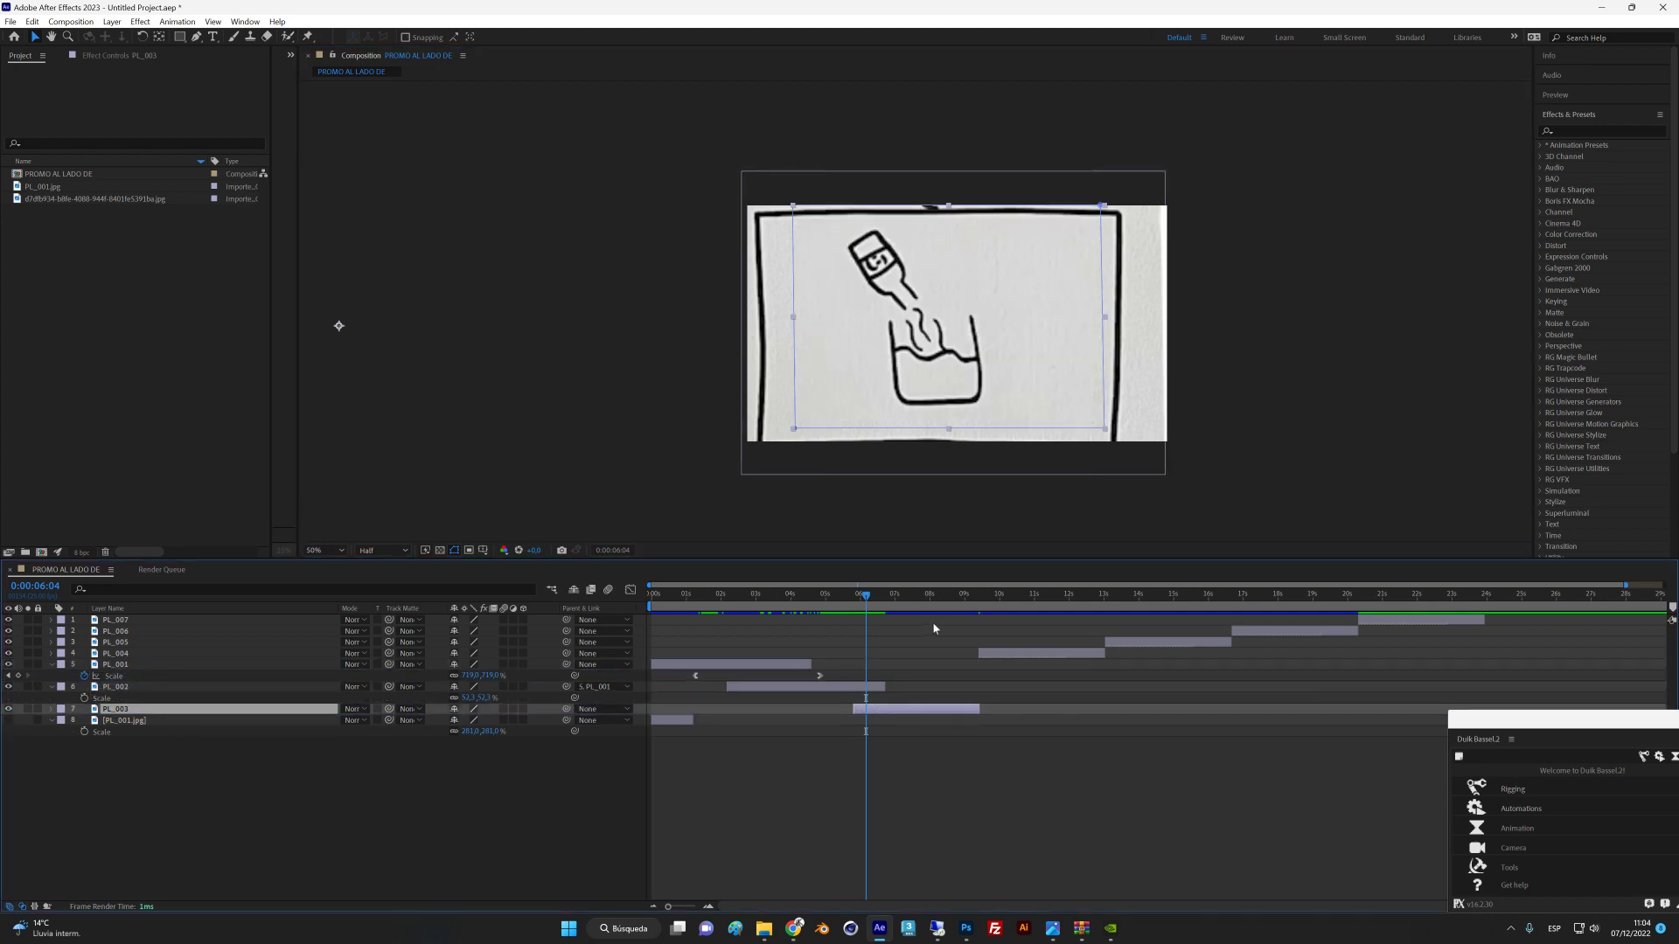
pyautogui.click(855, 688)
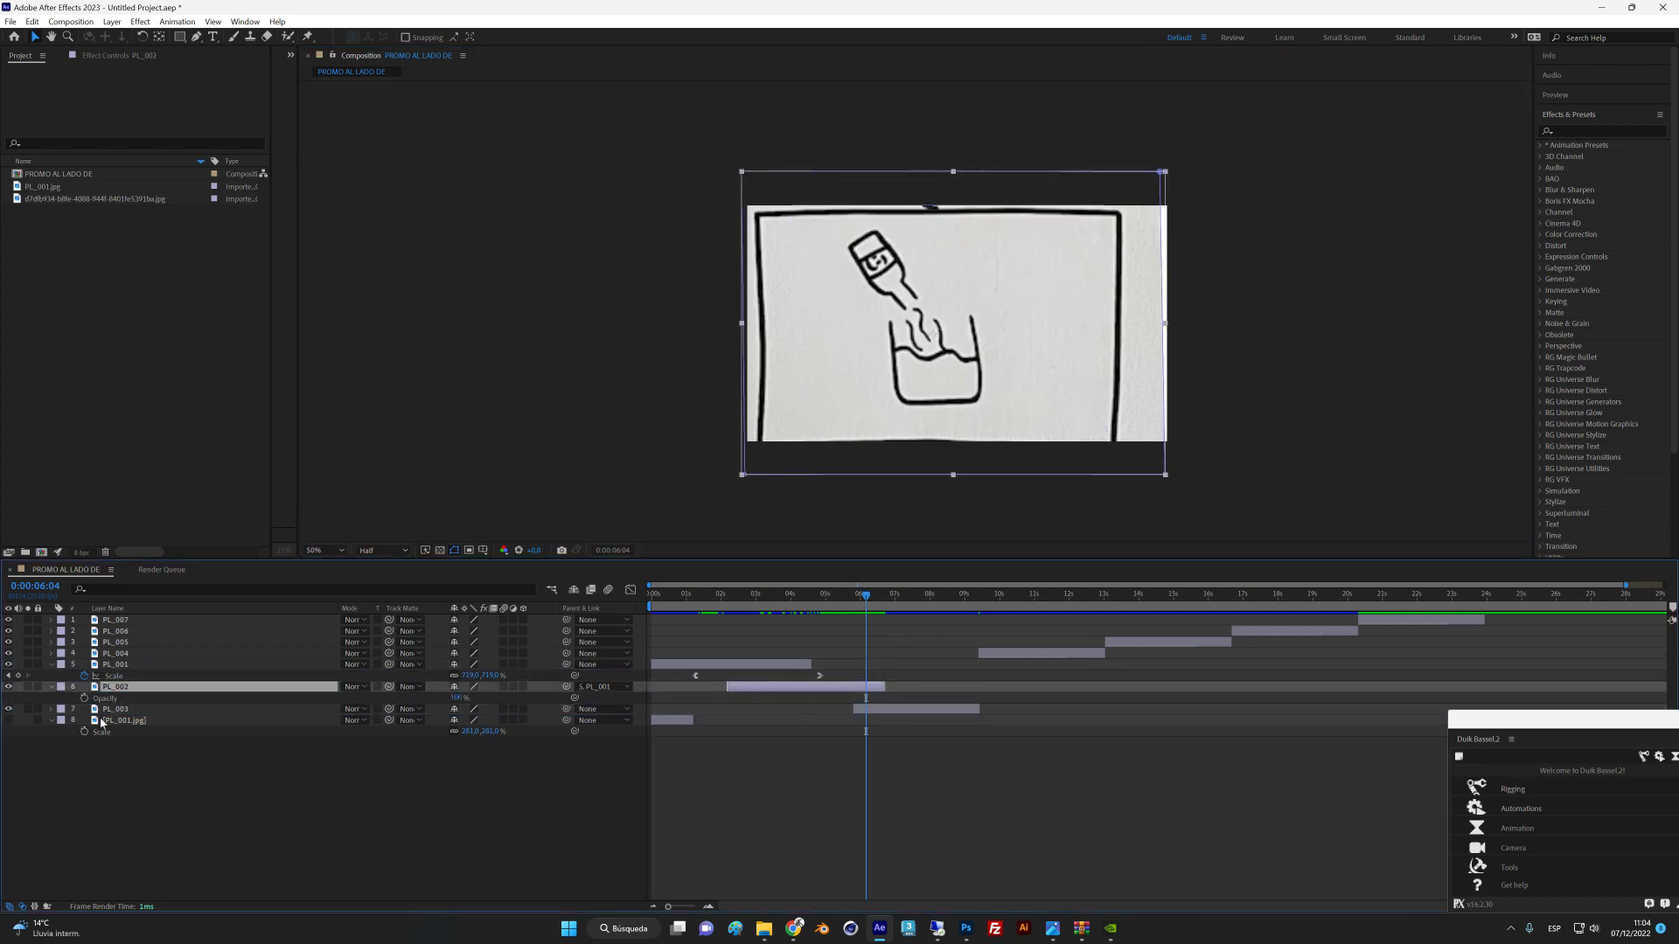
pyautogui.click(85, 698)
pyautogui.moveTo(866, 609); pyautogui.dragTo(884, 610)
pyautogui.moveTo(458, 700); pyautogui.dragTo(411, 700)
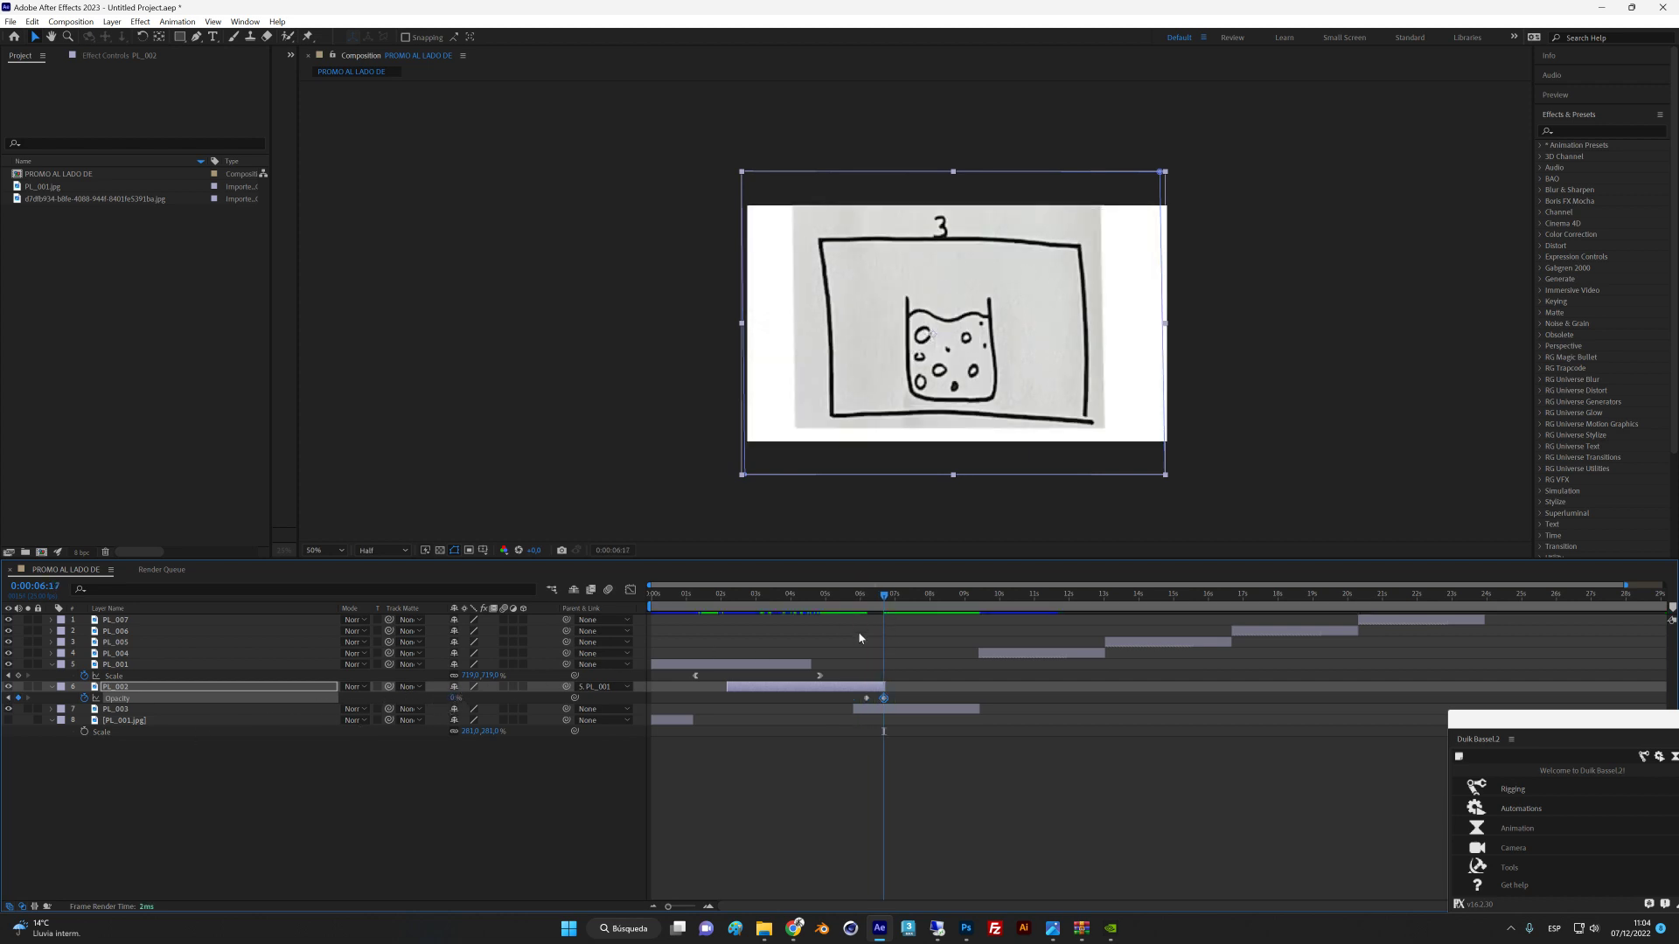
pyautogui.moveTo(881, 600); pyautogui.dragTo(913, 600)
# Parent the PL_003 layer to PL_001 and scrub around 8 seconds to check the drawing.
pyautogui.click(943, 710)
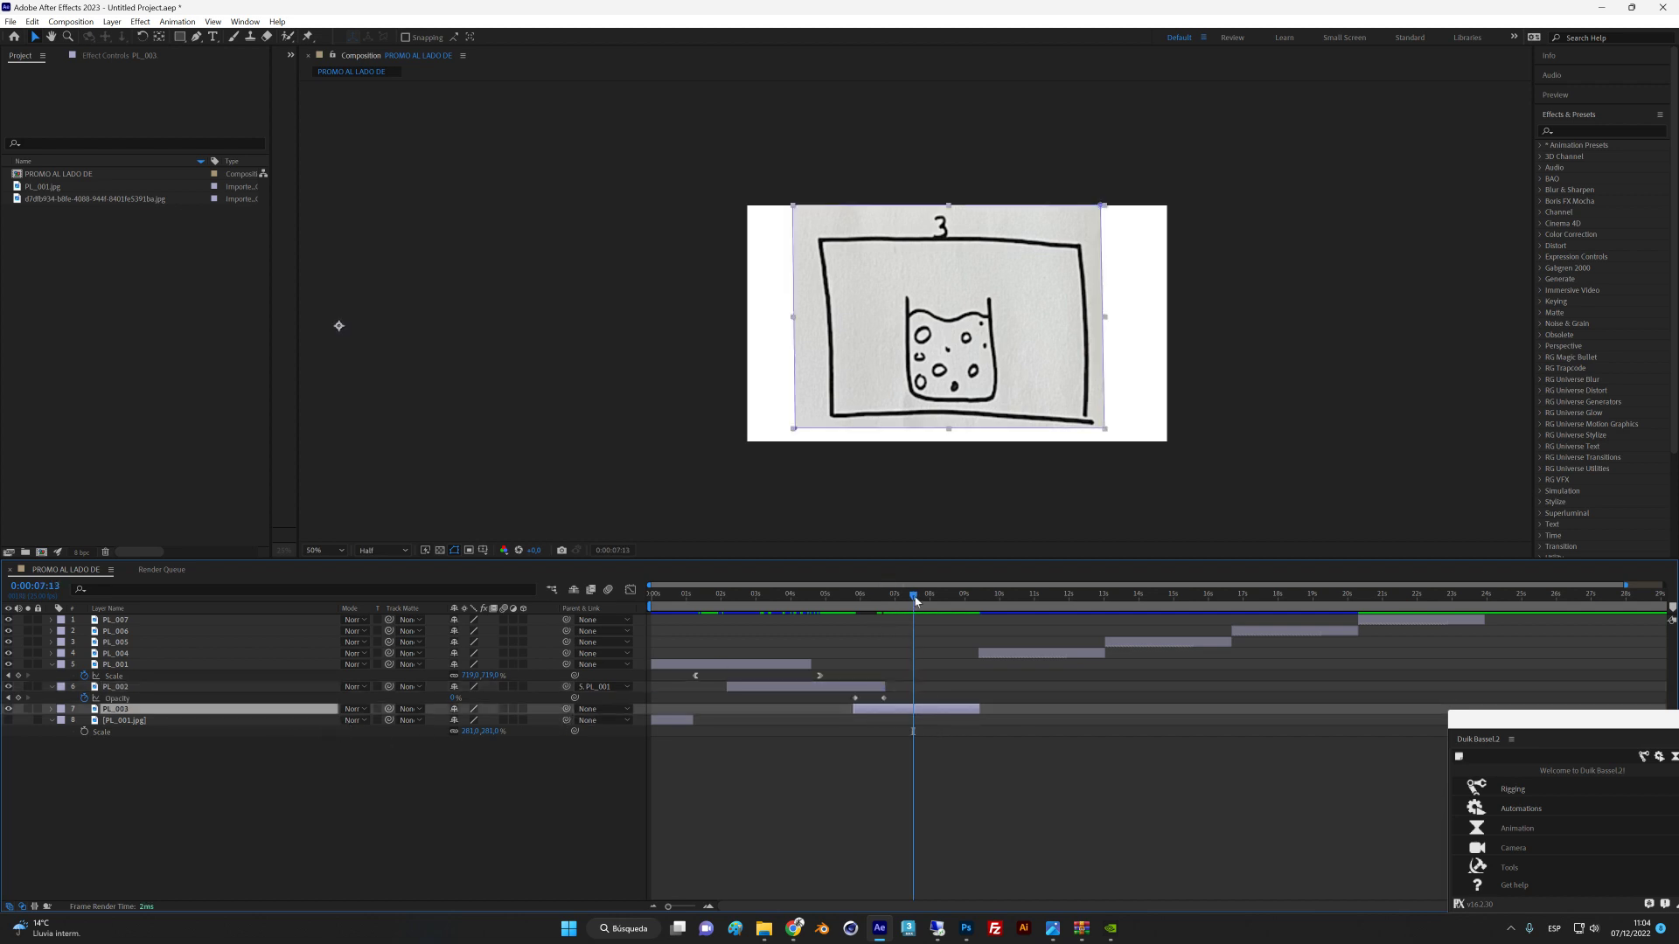
pyautogui.moveTo(916, 600); pyautogui.dragTo(932, 604)
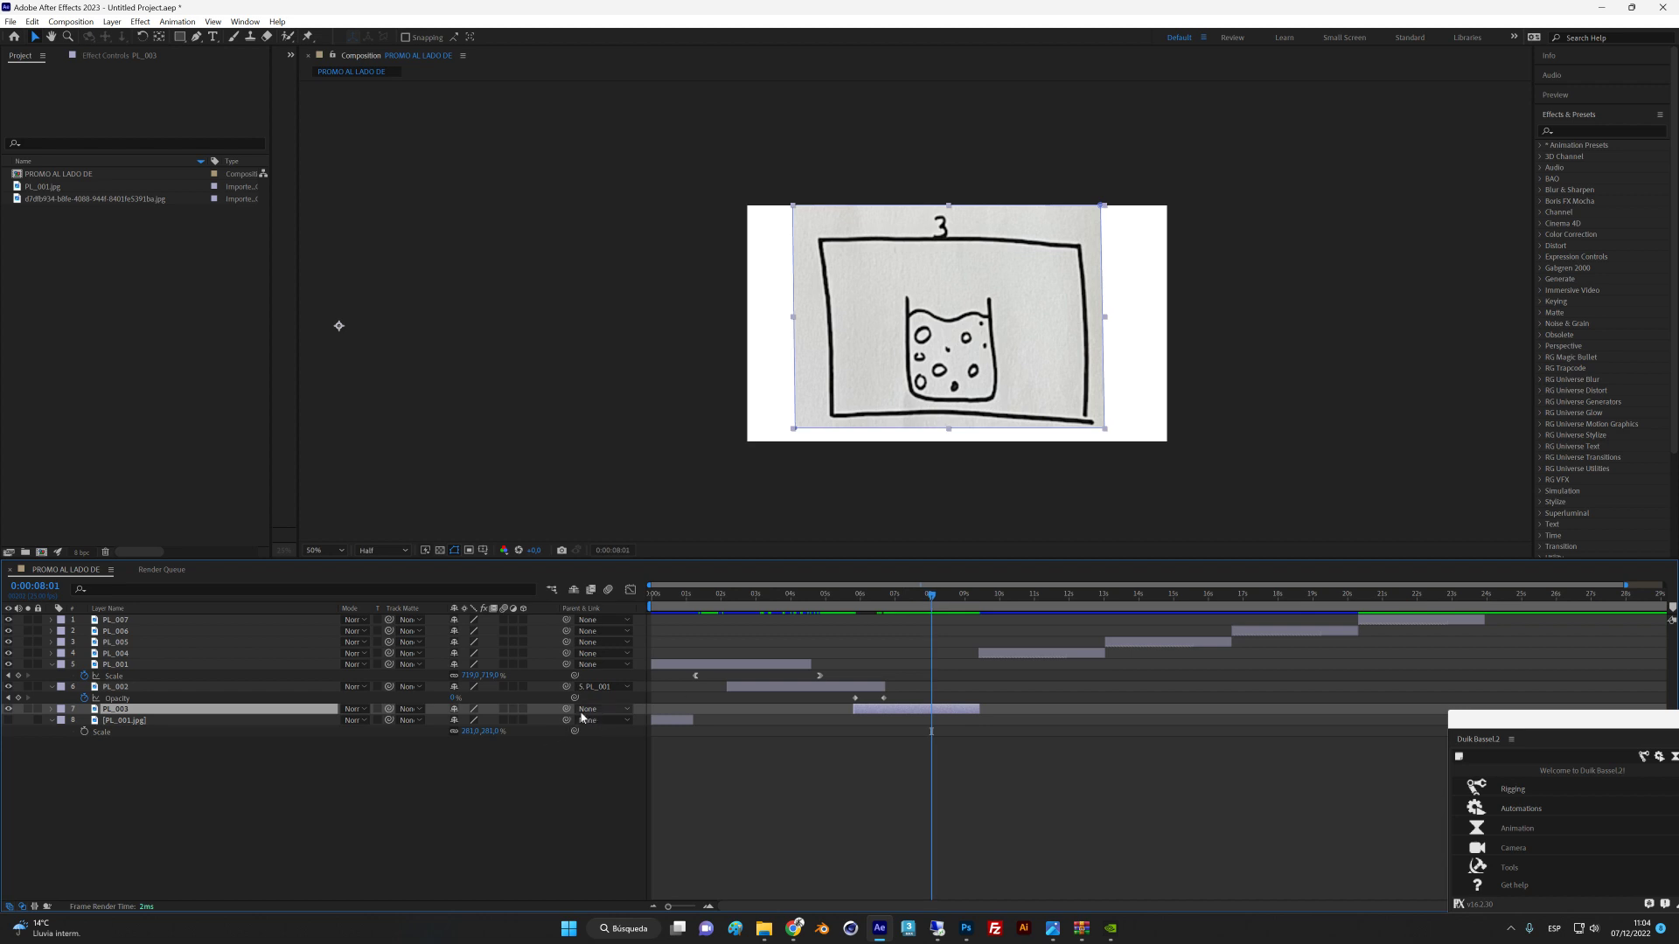
pyautogui.moveTo(927, 600)
pyautogui.mouseDown()
pyautogui.moveTo(711, 612)
pyautogui.moveTo(922, 625)
pyautogui.mouseUp()
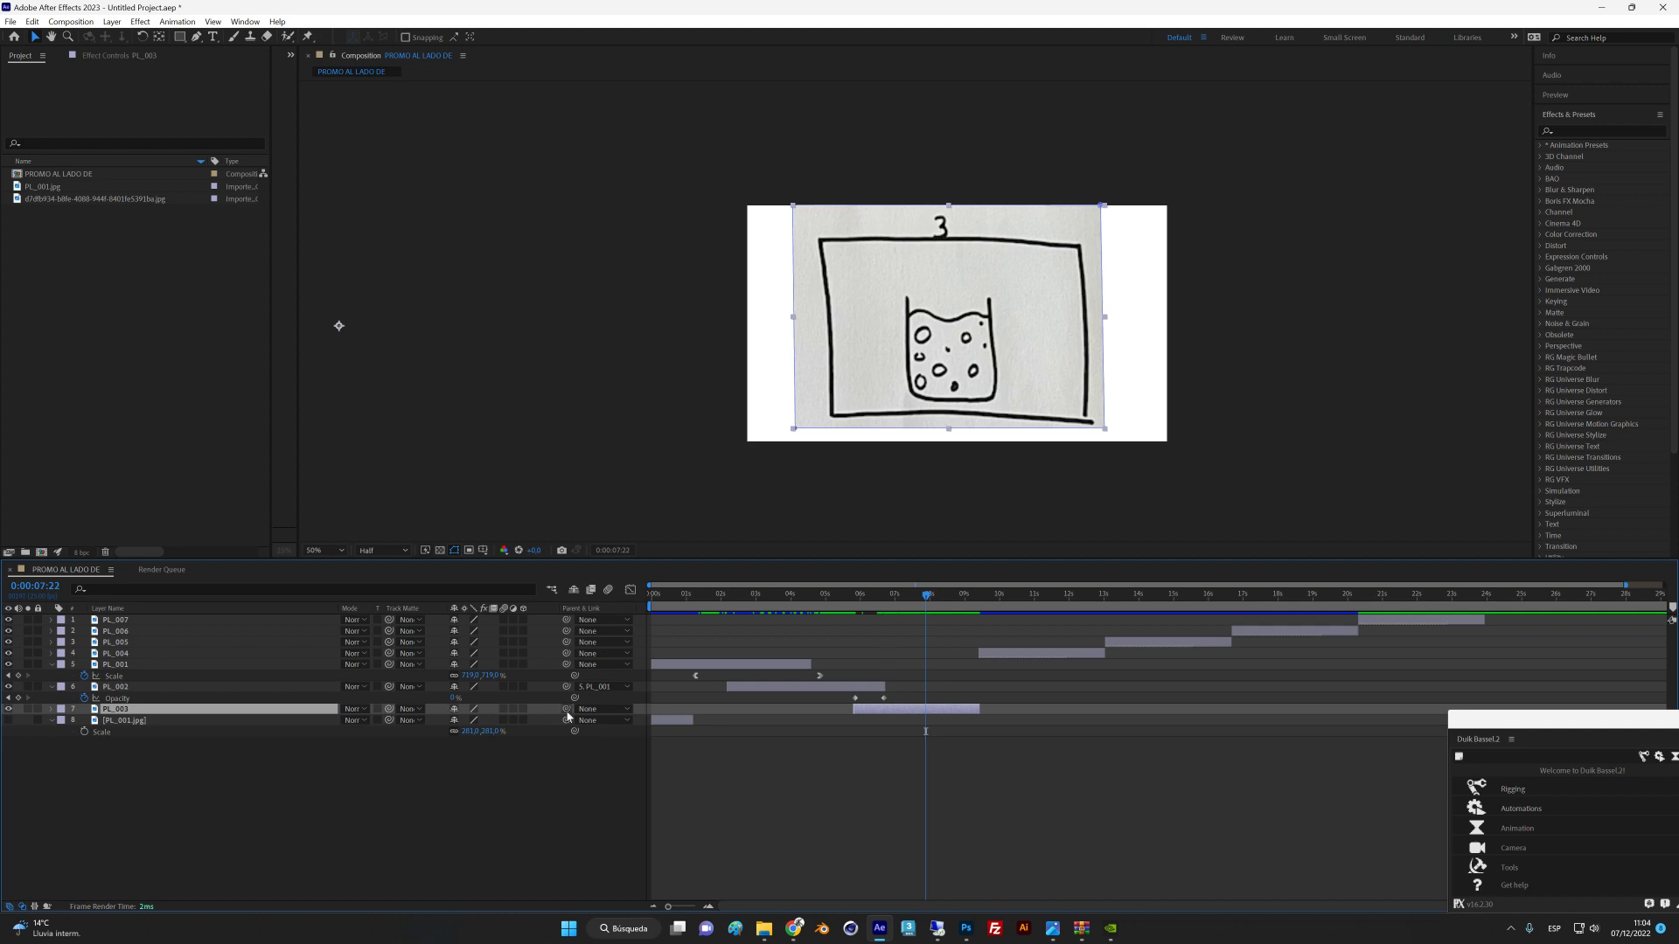
pyautogui.moveTo(357, 697); pyautogui.dragTo(152, 689)
pyautogui.moveTo(558, 710); pyautogui.dragTo(122, 666)
pyautogui.moveTo(928, 600)
pyautogui.mouseDown()
pyautogui.moveTo(705, 610)
pyautogui.moveTo(929, 619)
pyautogui.mouseUp()
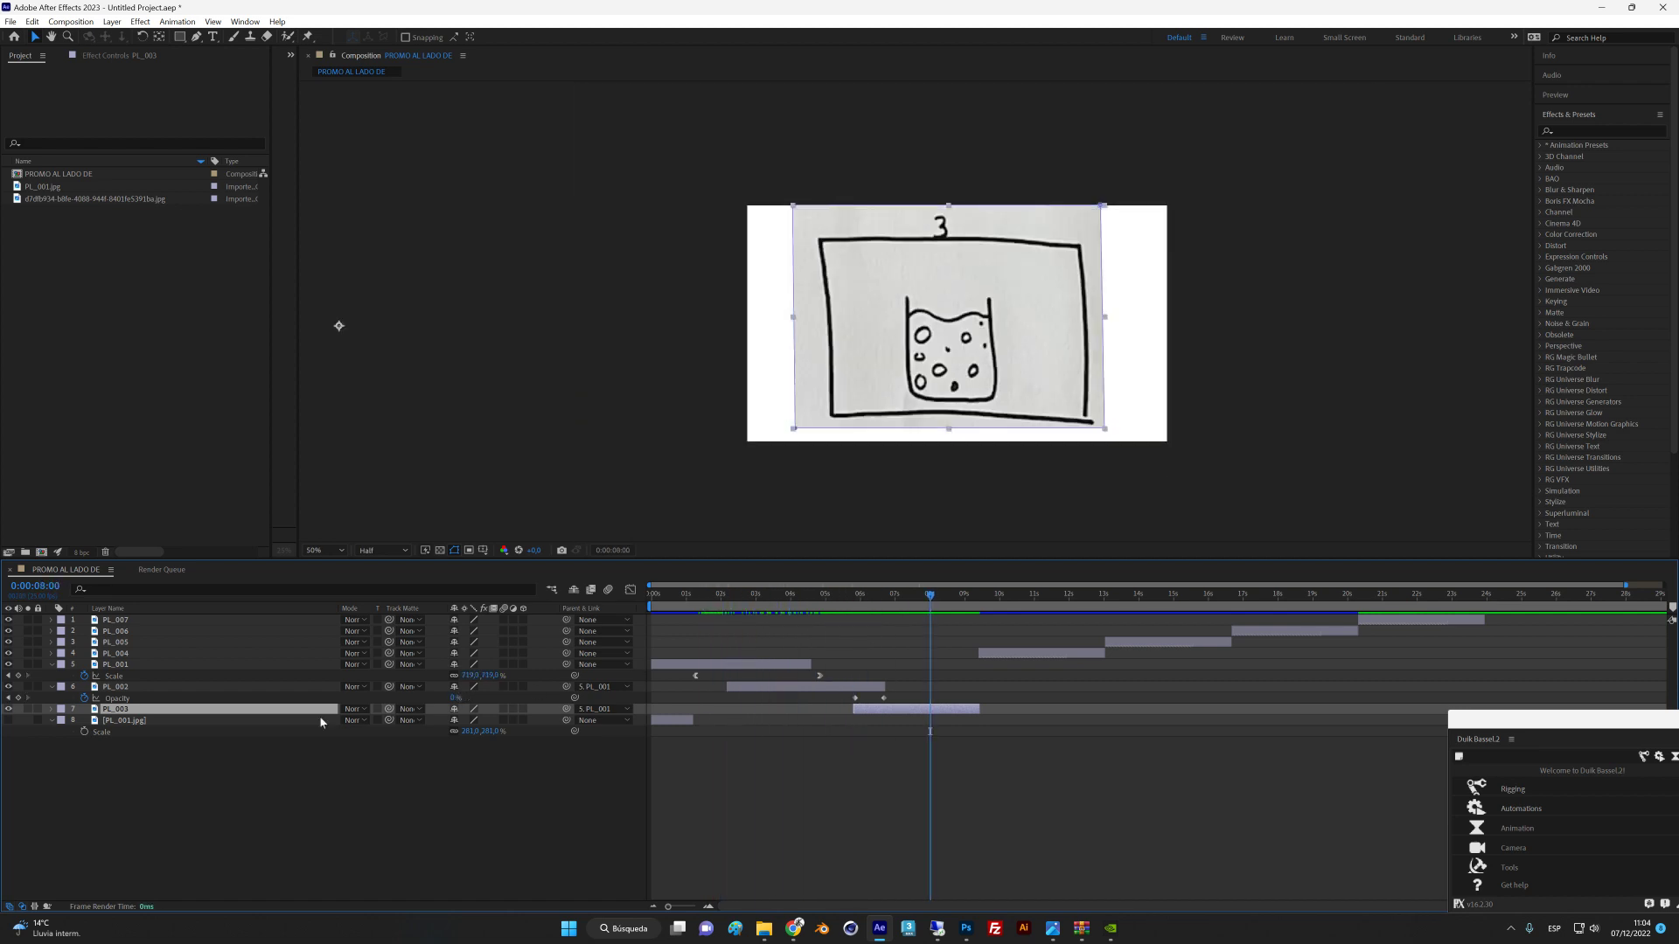
# Try clearing PL_003's parent and re-parenting it to PL_001 from a frame before the zoom finishes.
pyautogui.click(577, 709)
pyautogui.click(590, 721)
pyautogui.click(740, 598)
pyautogui.moveTo(739, 601); pyautogui.dragTo(733, 601)
pyautogui.moveTo(566, 709); pyautogui.dragTo(115, 670)
pyautogui.moveTo(732, 600); pyautogui.dragTo(912, 615)
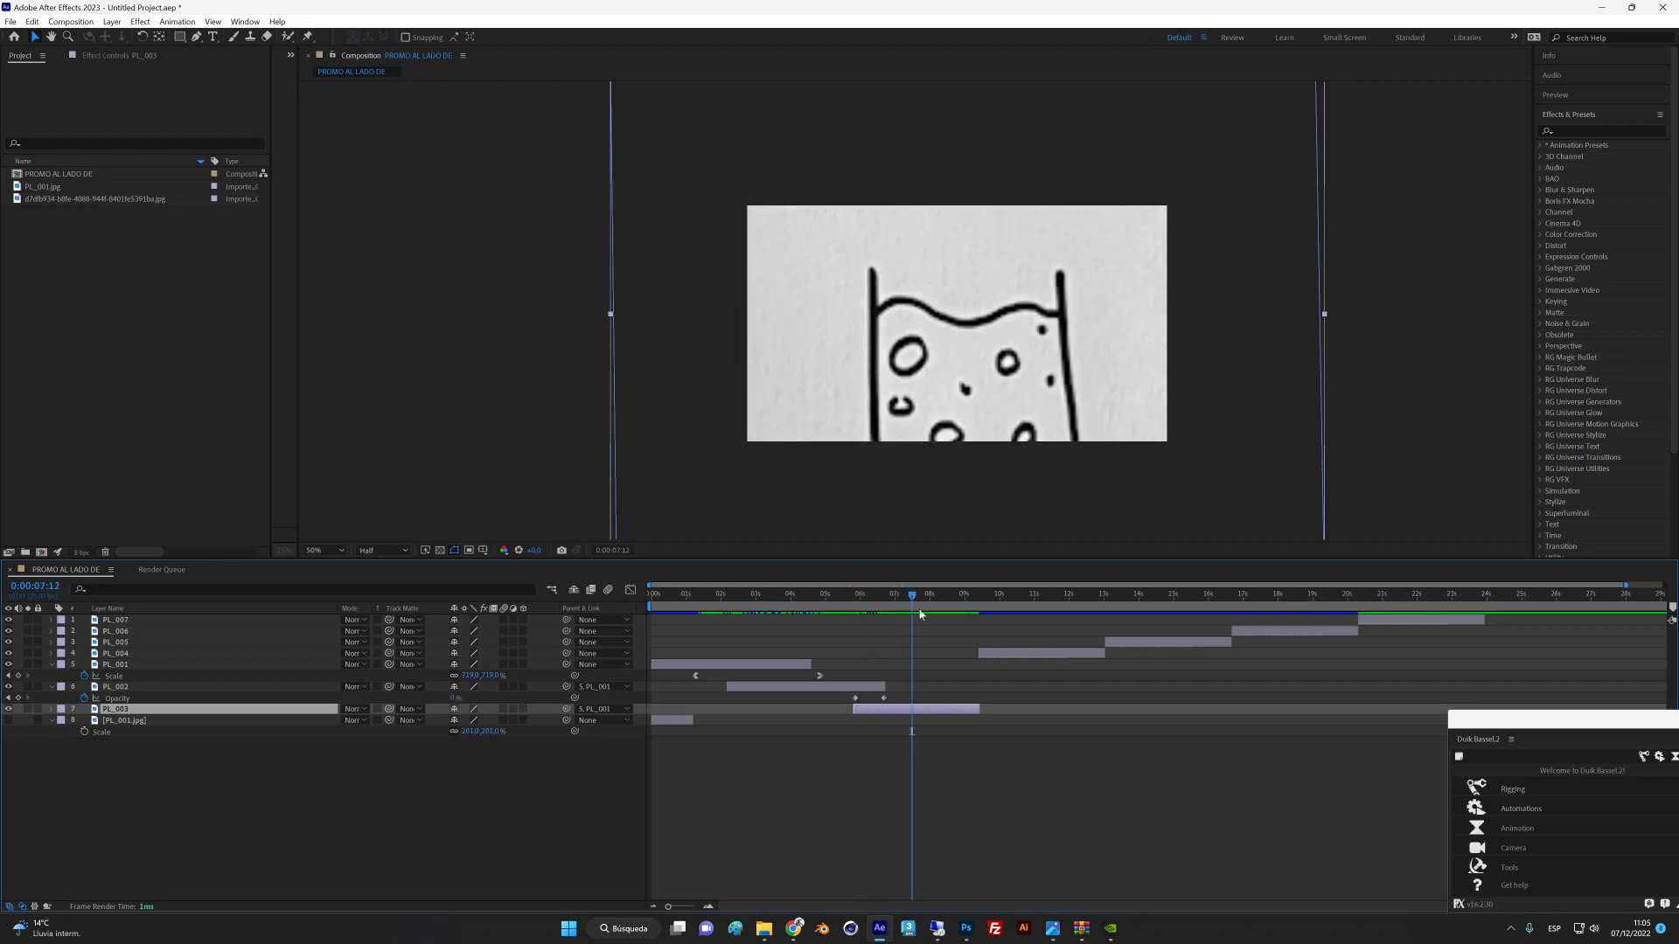
pyautogui.hotkey('ctrl', 'z')
pyautogui.hotkey('ctrl', 'z')
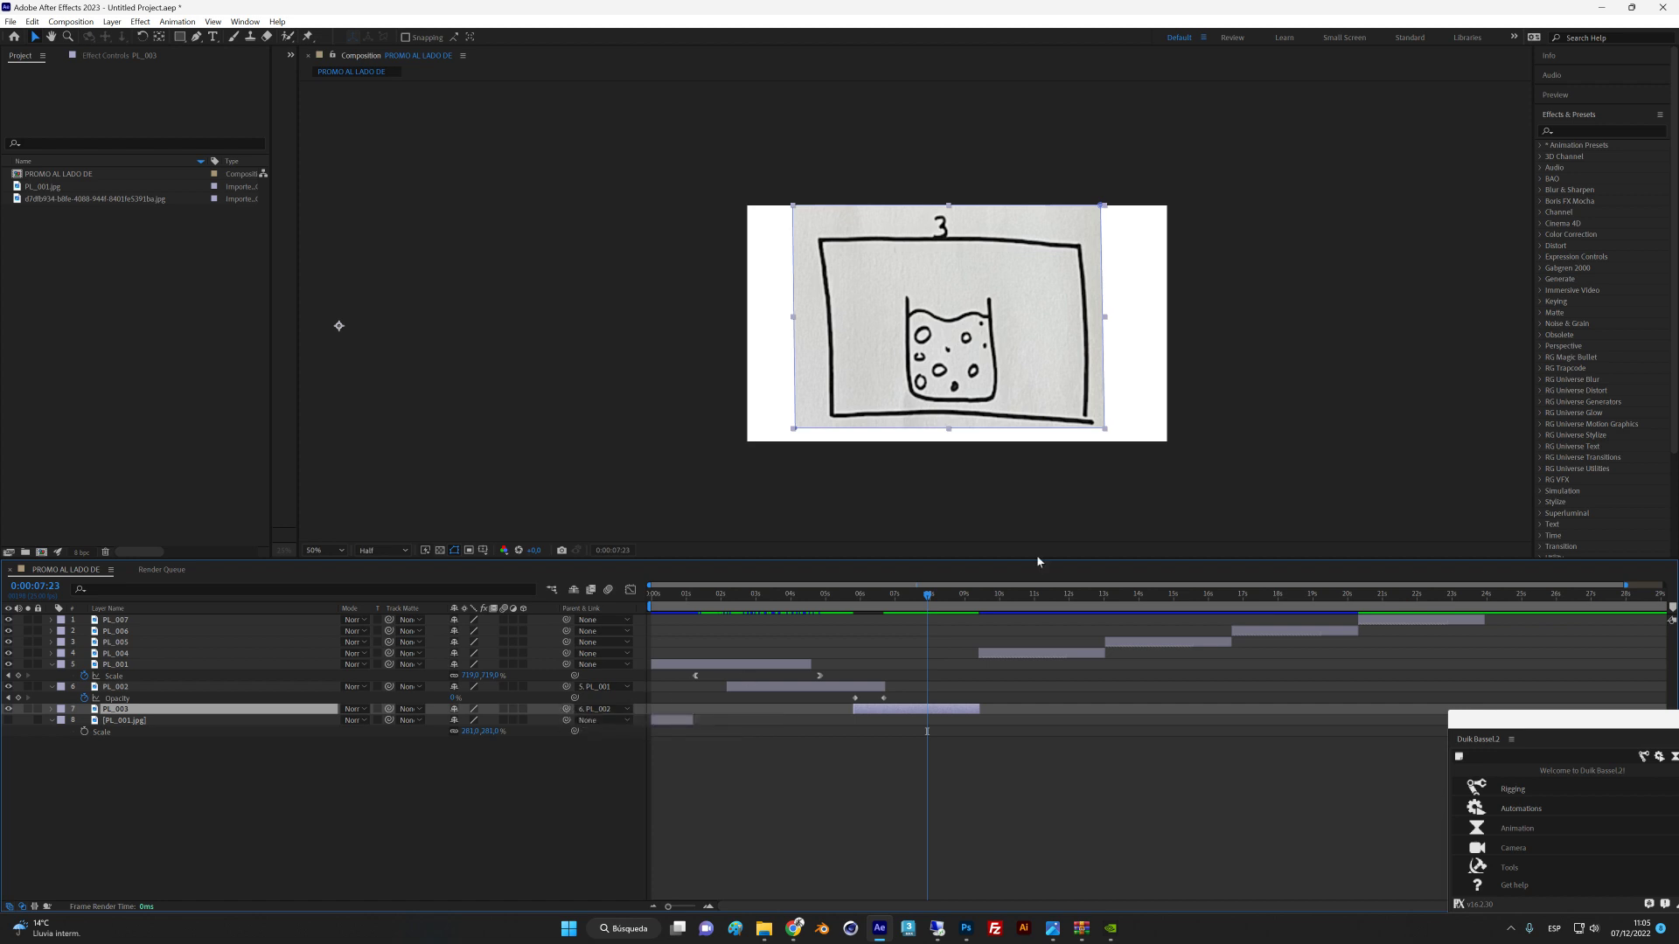
# Parent PL_003 to PL_001 again at a frame after the zoom has finished.
pyautogui.moveTo(494, 706); pyautogui.dragTo(263, 667)
pyautogui.click(925, 600)
pyautogui.moveTo(925, 600); pyautogui.dragTo(934, 603)
# Add a larger Scale keyframe to PL_001 at 0:00:06:13 so the zoom continues into the bubbling glass drawing.
pyautogui.click(160, 678)
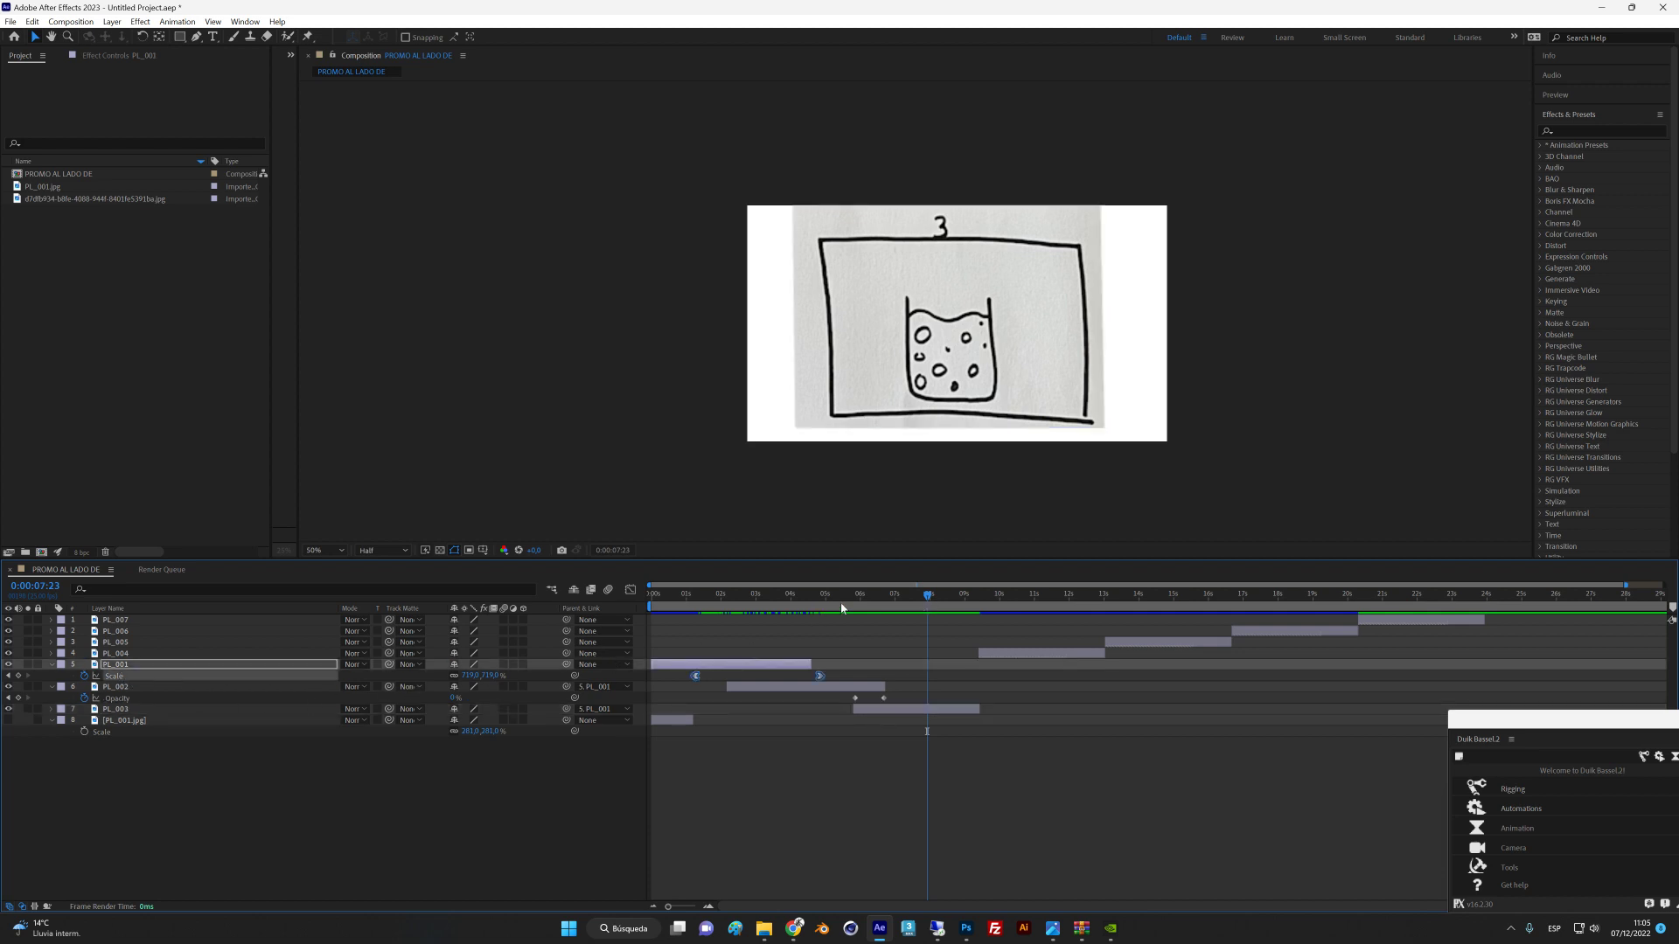
pyautogui.moveTo(923, 604); pyautogui.dragTo(879, 630)
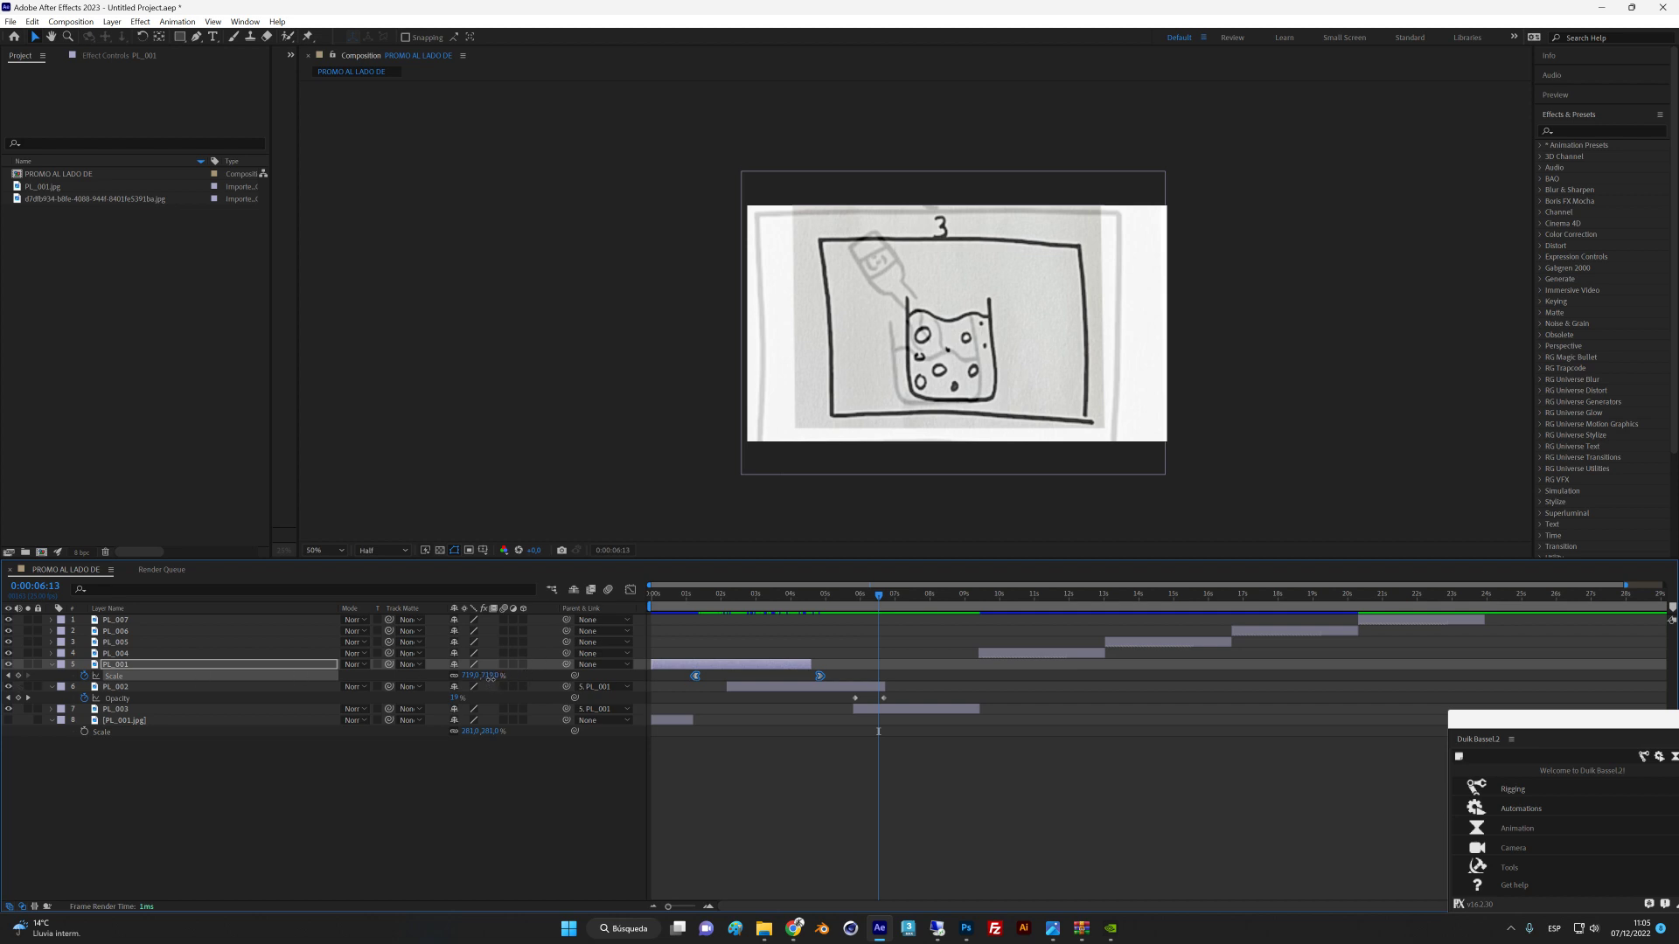
pyautogui.moveTo(490, 677); pyautogui.dragTo(877, 675)
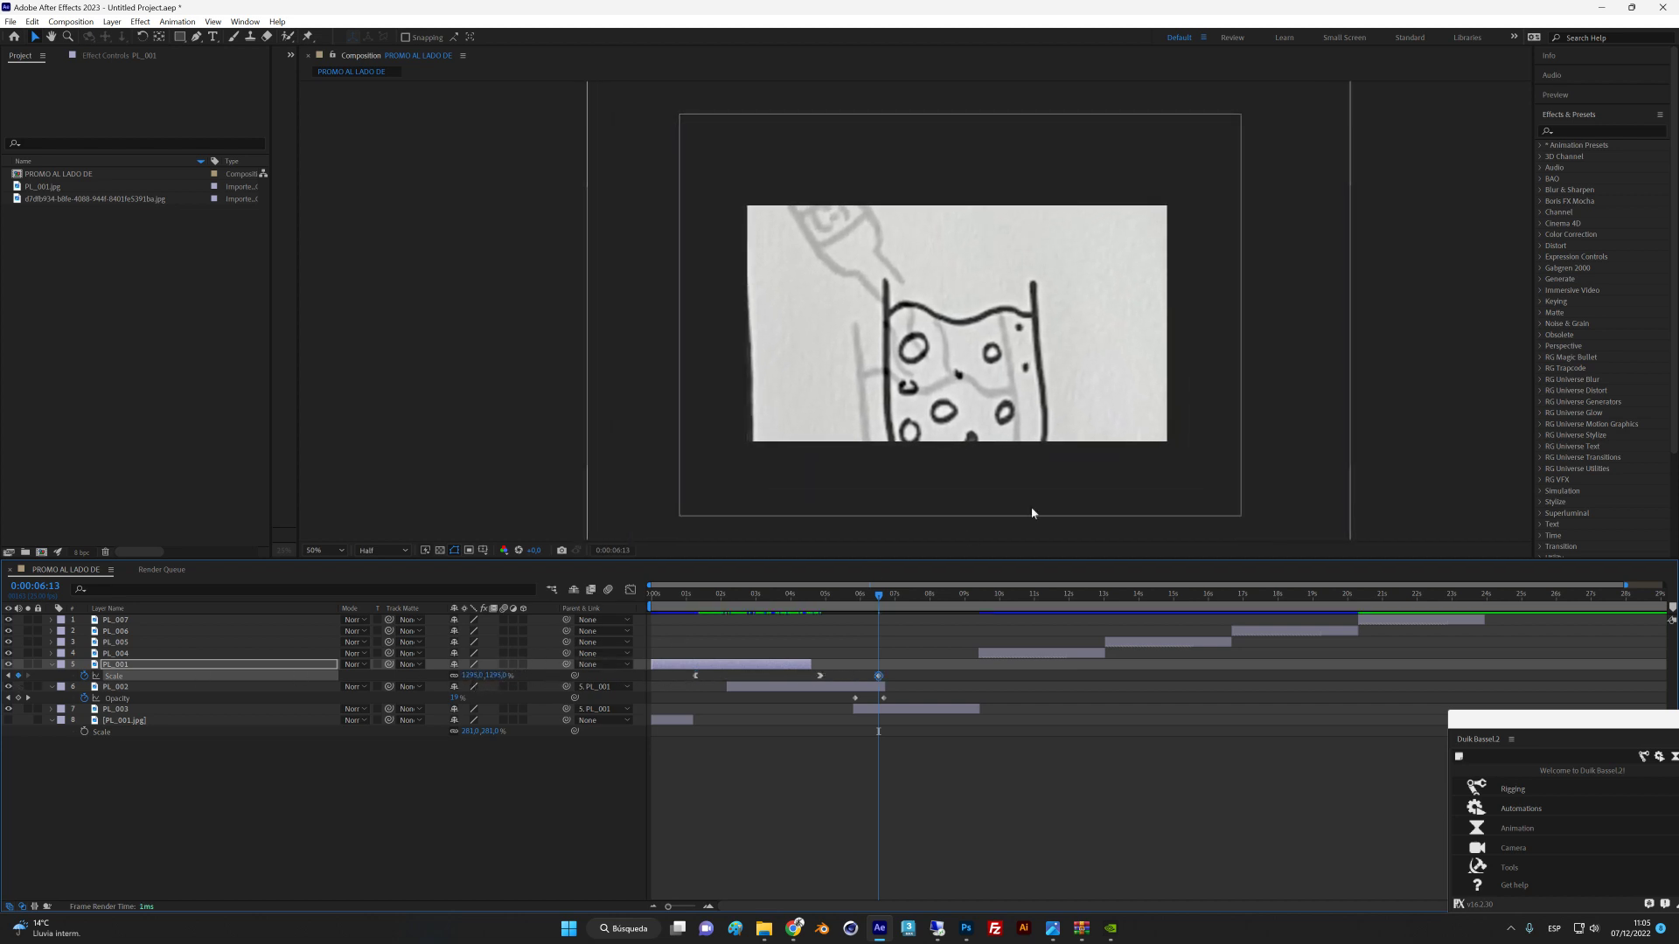
# Reposition the PL_003 drawing up and to the left at 0:00:06:21 to frame the glass, and reveal its Scale property.
pyautogui.moveTo(880, 649); pyautogui.dragTo(890, 653)
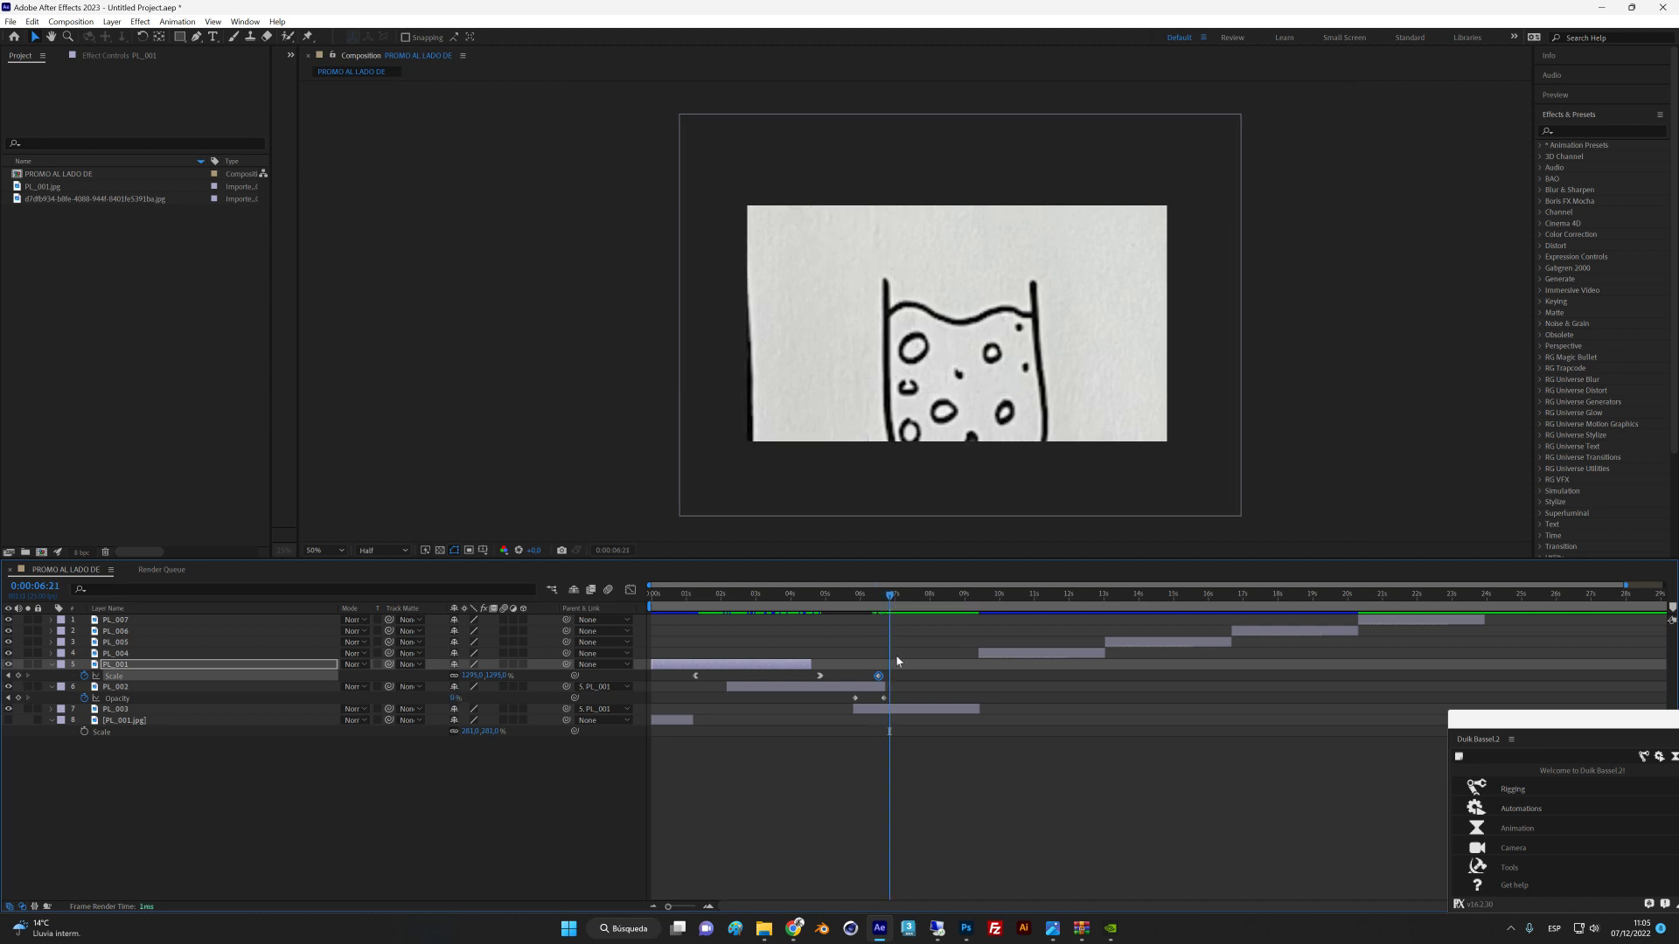
pyautogui.click(932, 709)
pyautogui.moveTo(1042, 415); pyautogui.dragTo(1025, 392)
pyautogui.press('s')
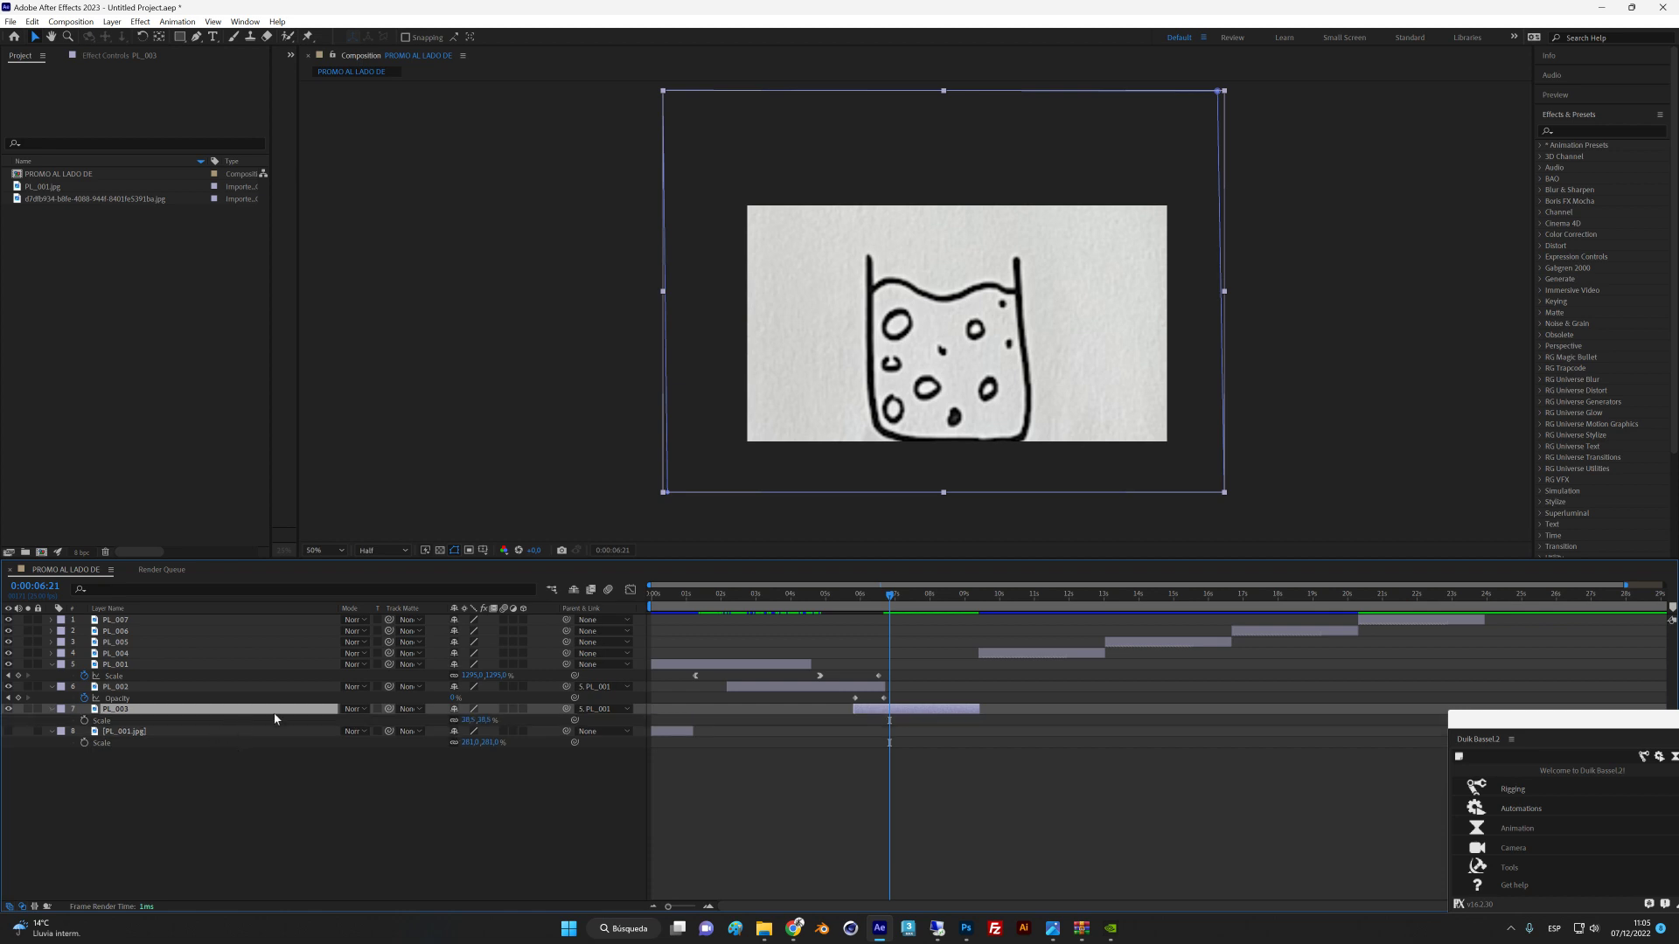
# Move PL_003's anchor point onto the glass drawing with the Pan Behind tool.
pyautogui.press('z')
pyautogui.keyDown('alt'); pyautogui.click(1102, 347); pyautogui.keyUp('alt')
pyautogui.keyDown('alt'); pyautogui.click(1077, 372); pyautogui.keyUp('alt')
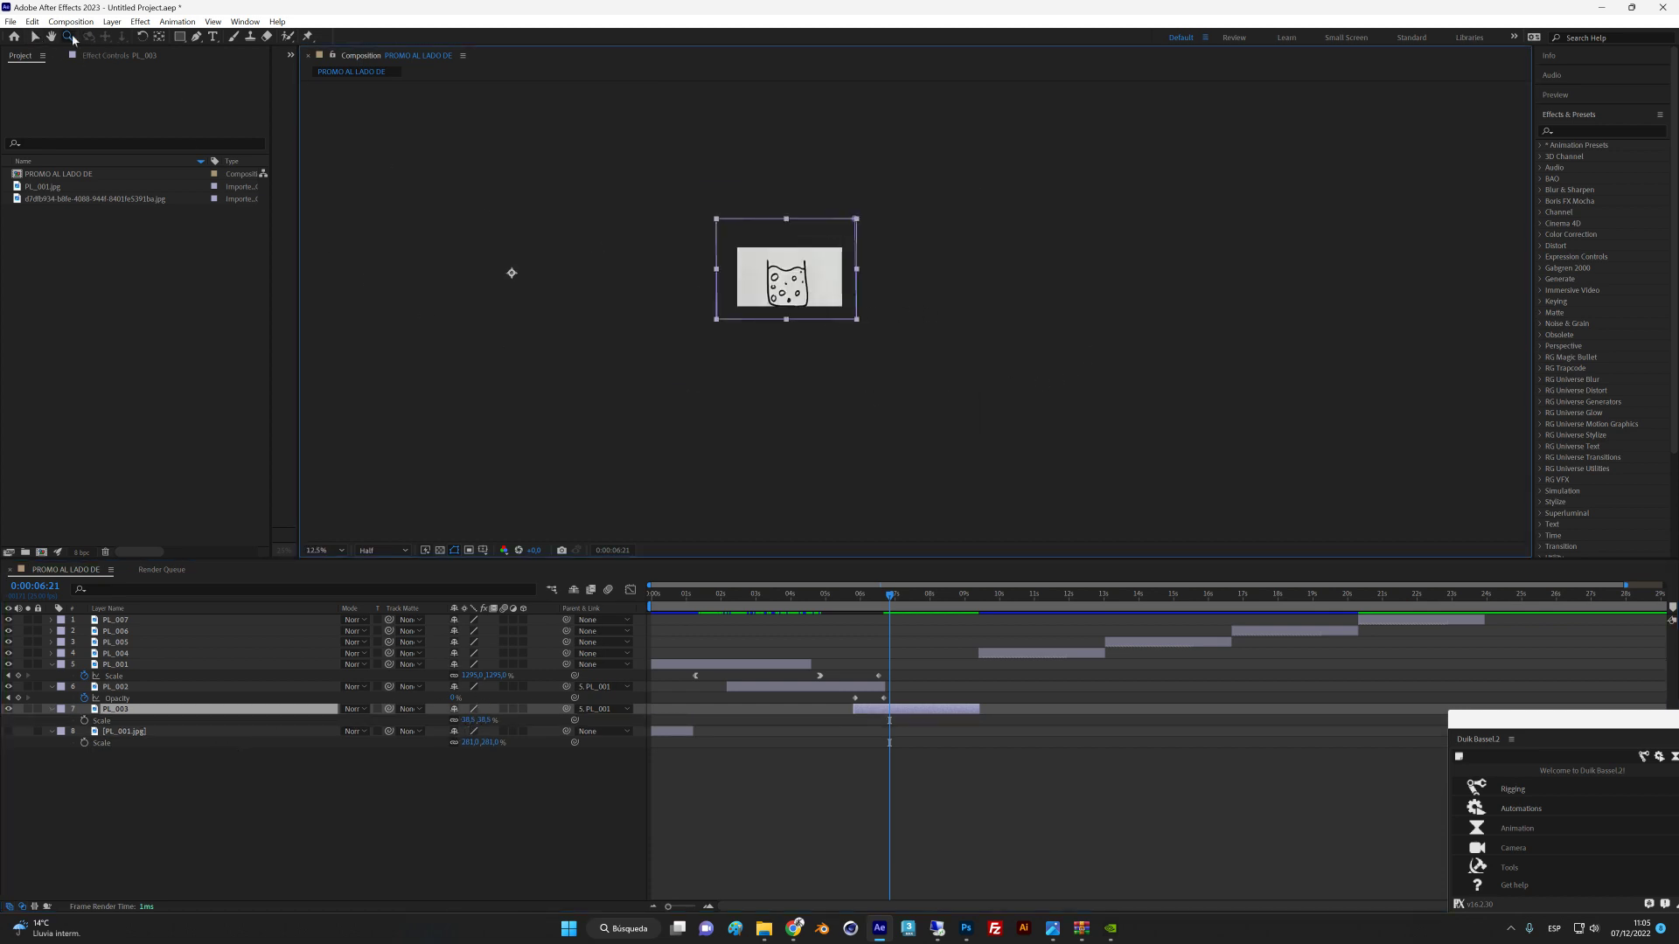
pyautogui.click(34, 40)
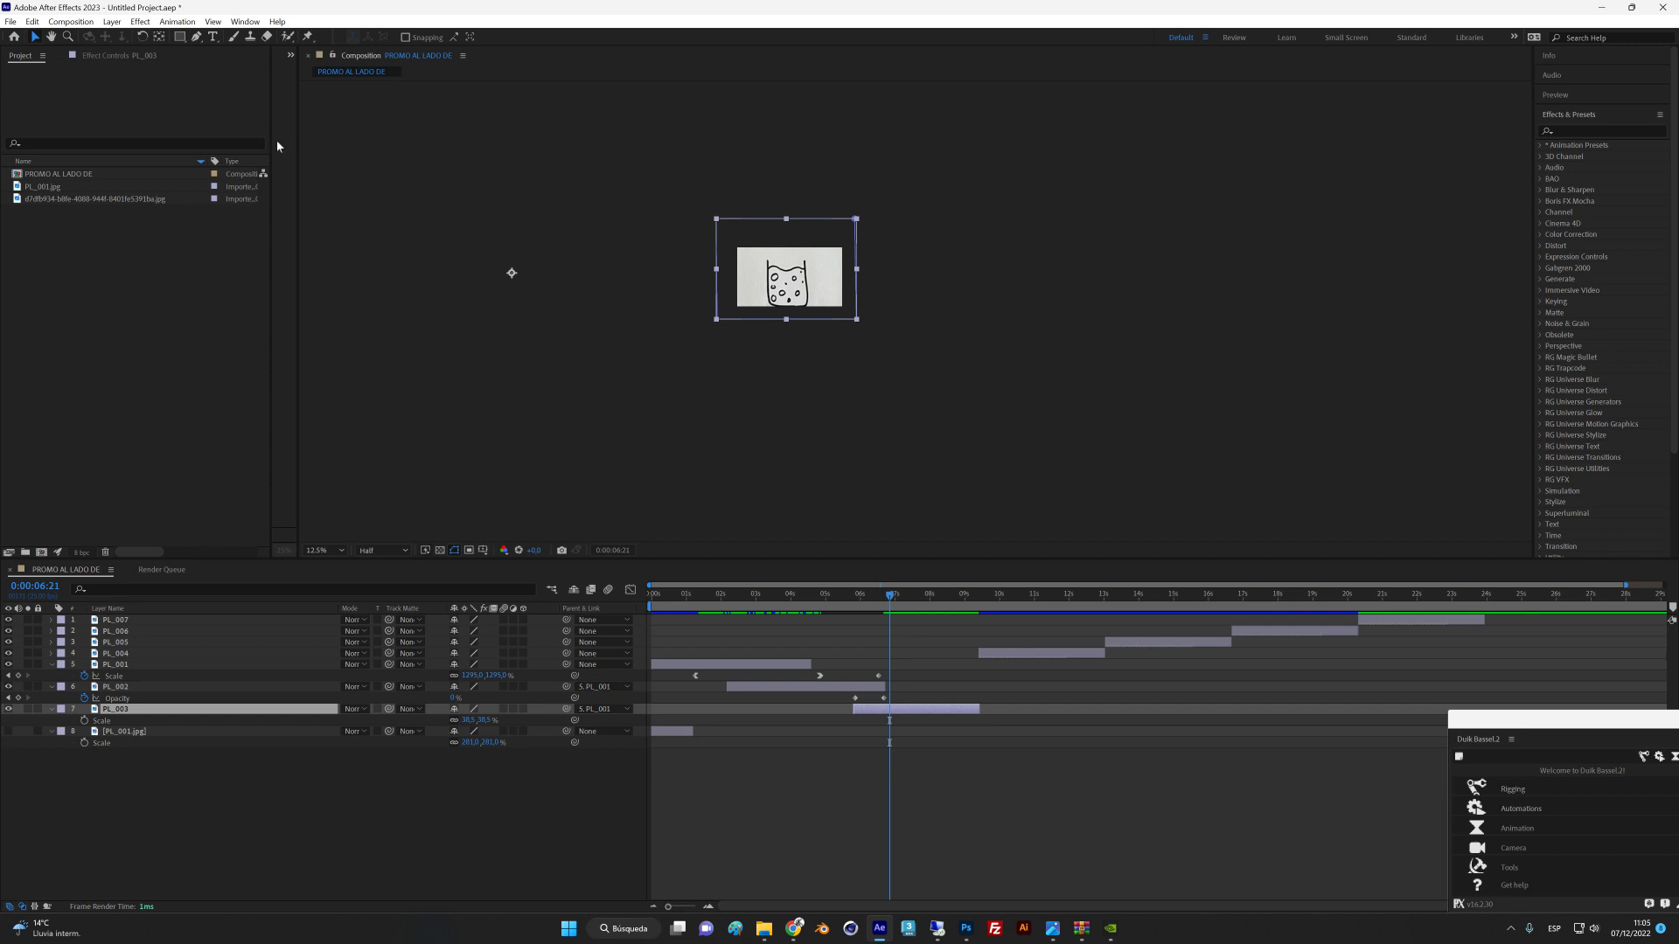
pyautogui.click(160, 37)
pyautogui.moveTo(512, 273); pyautogui.dragTo(788, 284)
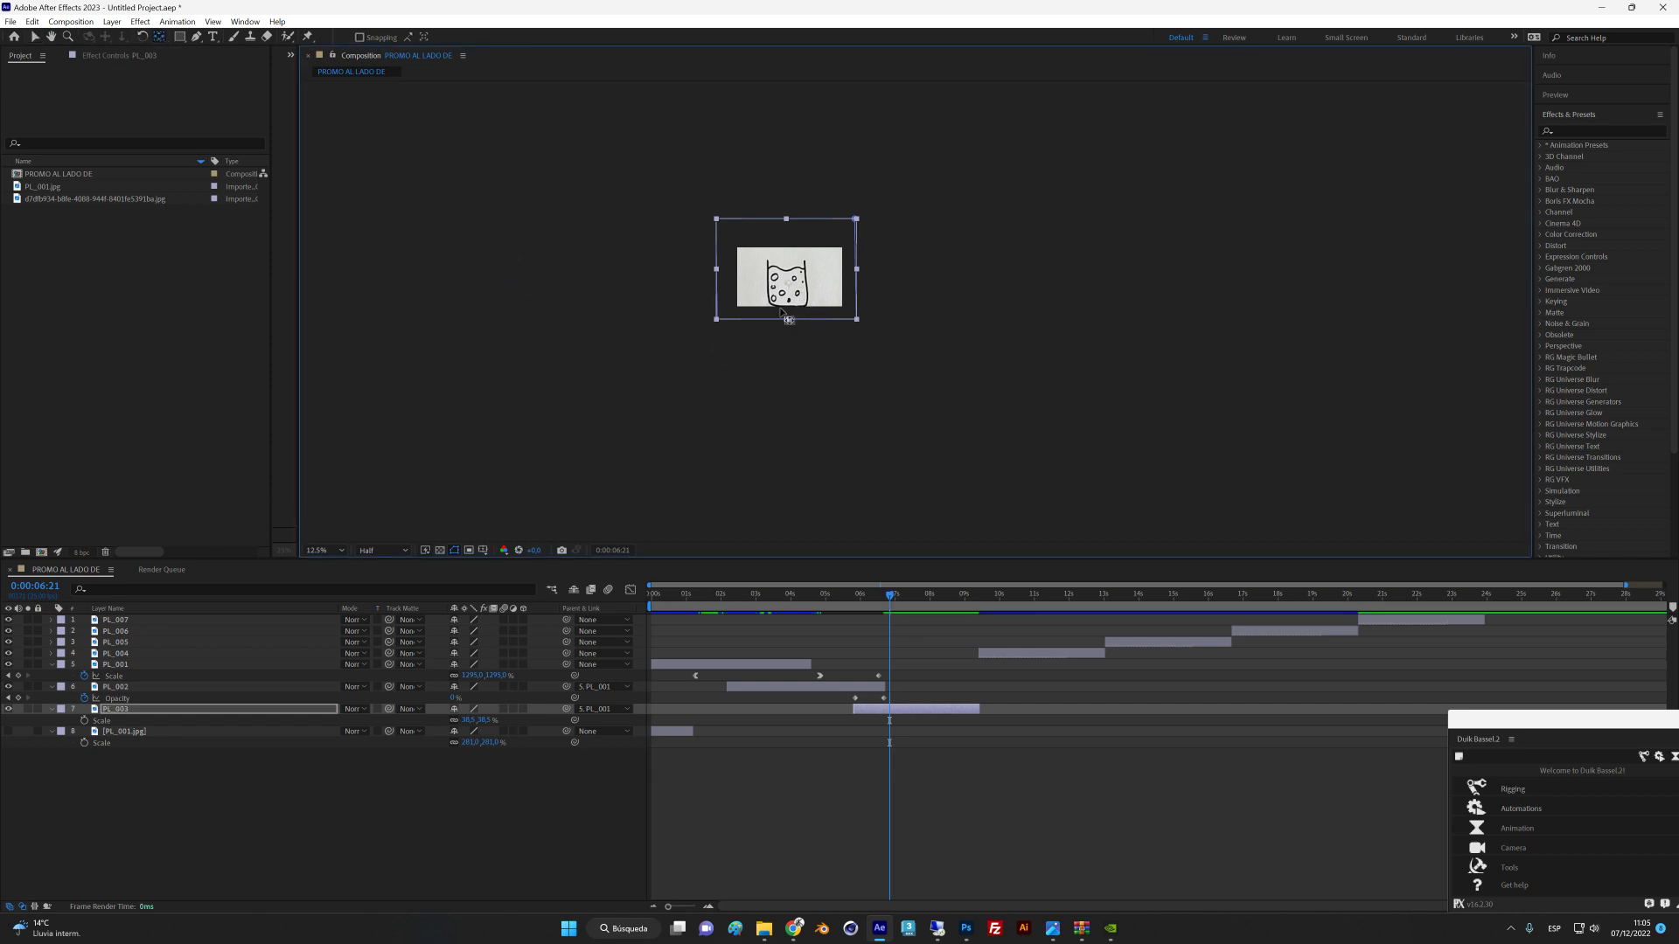
# Reduce PL_003's scale to about 25.7% and preview the animation from 0:00:00:21.
pyautogui.click(136, 712)
pyautogui.moveTo(468, 722); pyautogui.dragTo(457, 723)
pyautogui.moveTo(883, 606)
pyautogui.mouseDown()
pyautogui.moveTo(730, 619)
pyautogui.moveTo(908, 616)
pyautogui.moveTo(681, 621)
pyautogui.mouseUp()
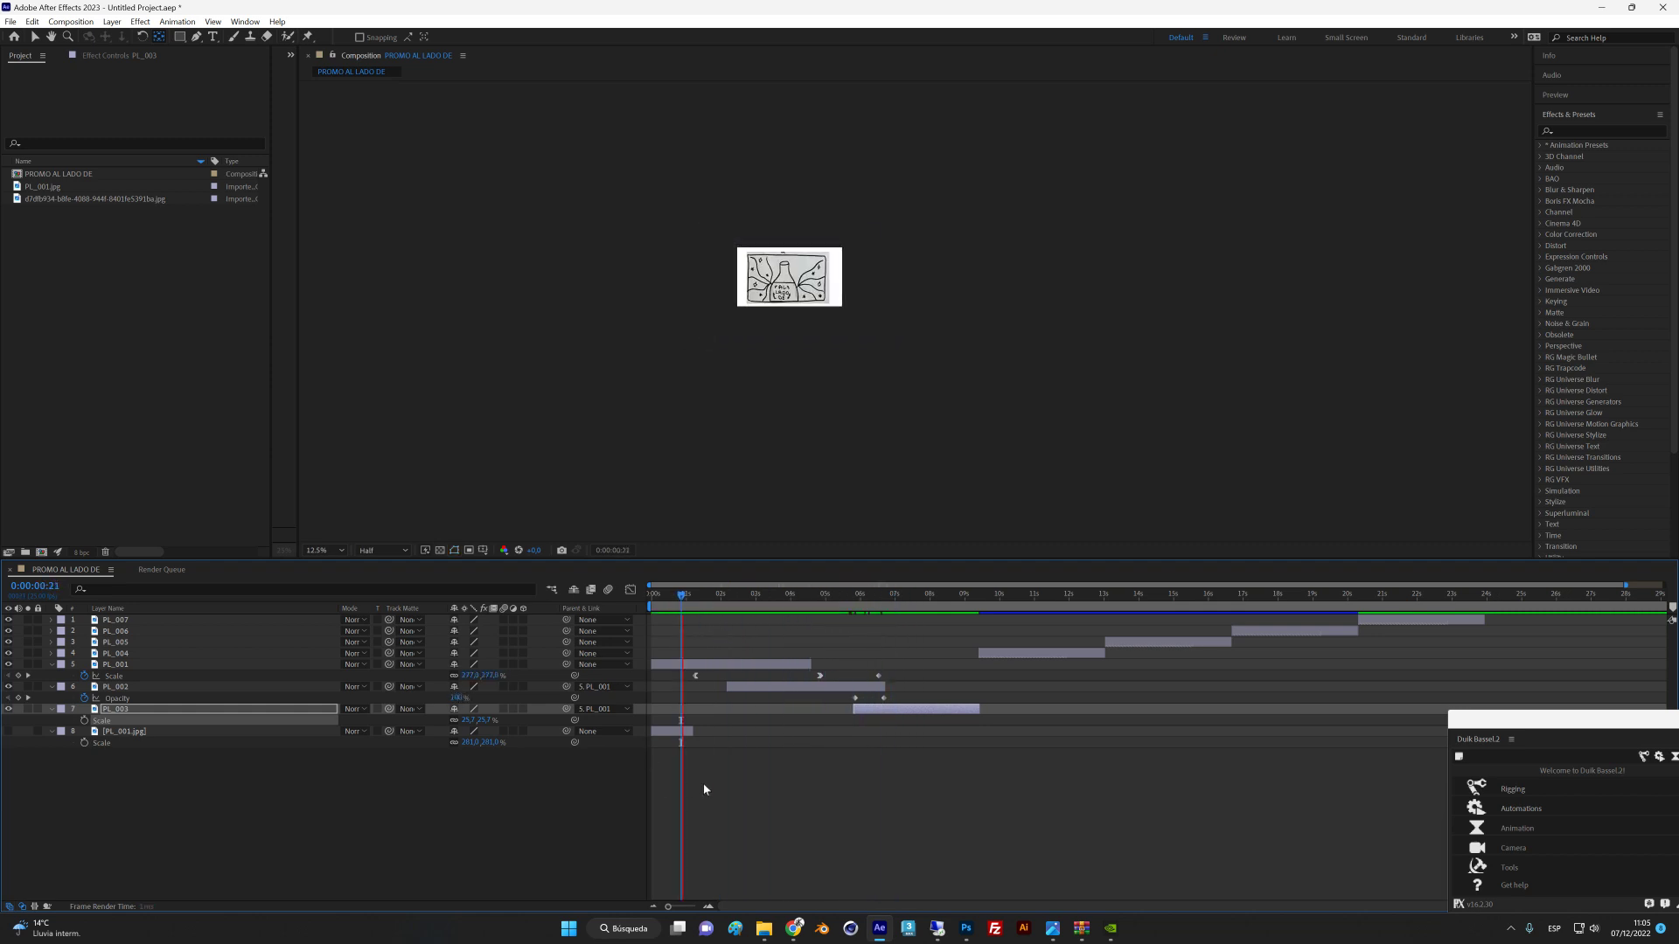
pyautogui.press('space')
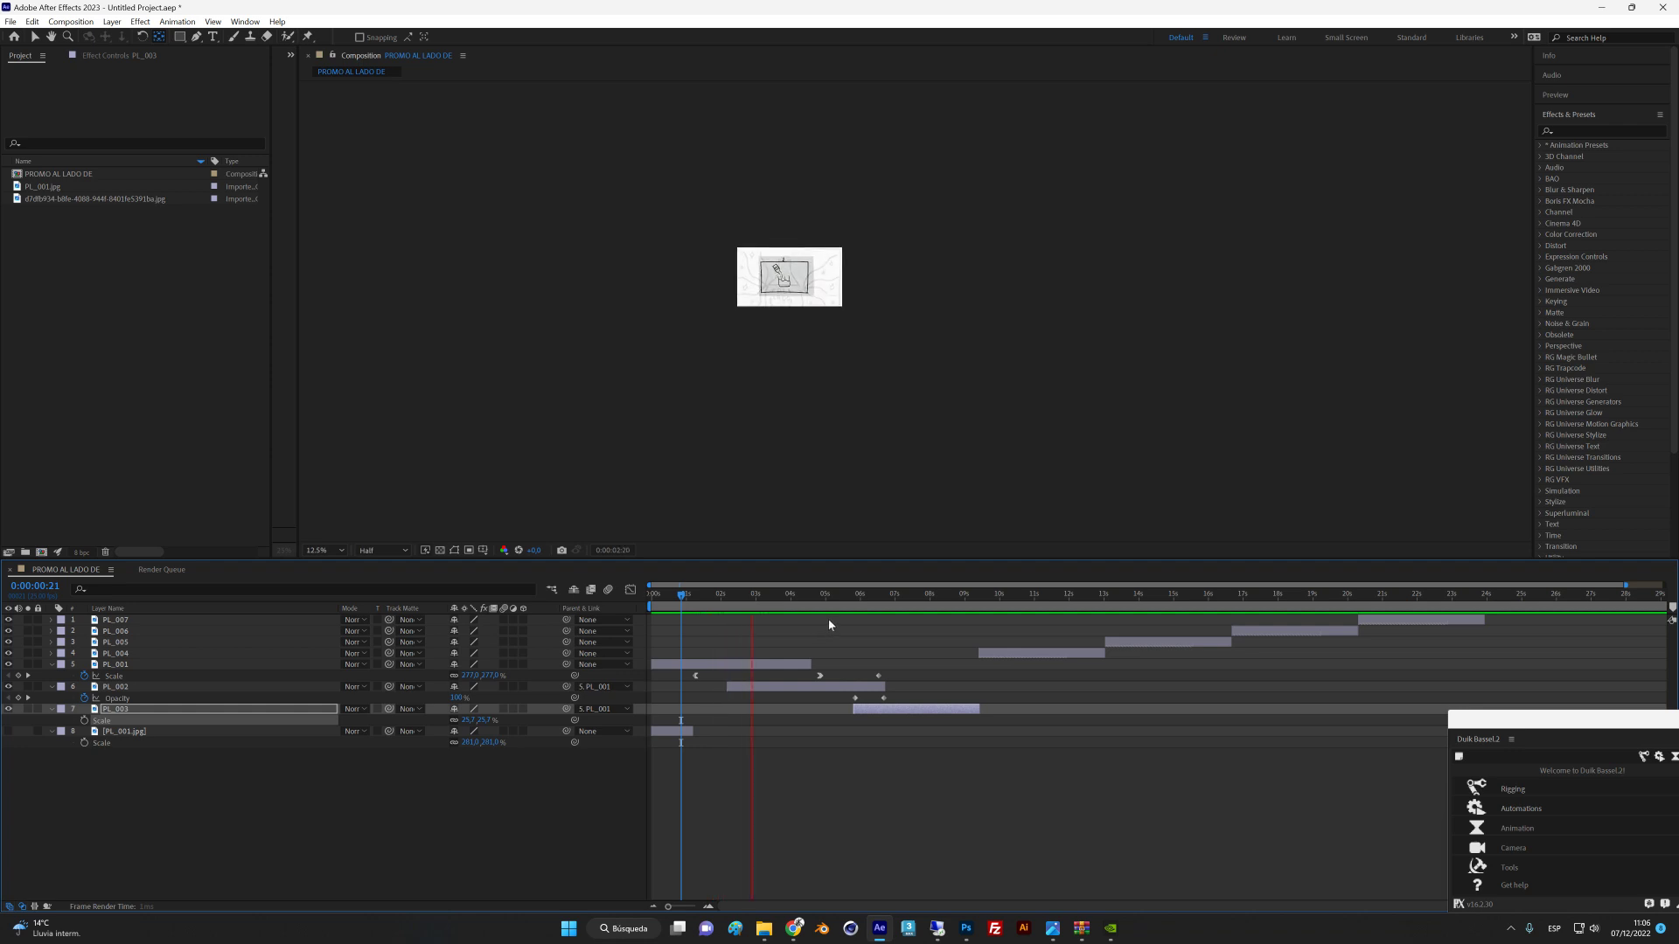
pyautogui.press('space')
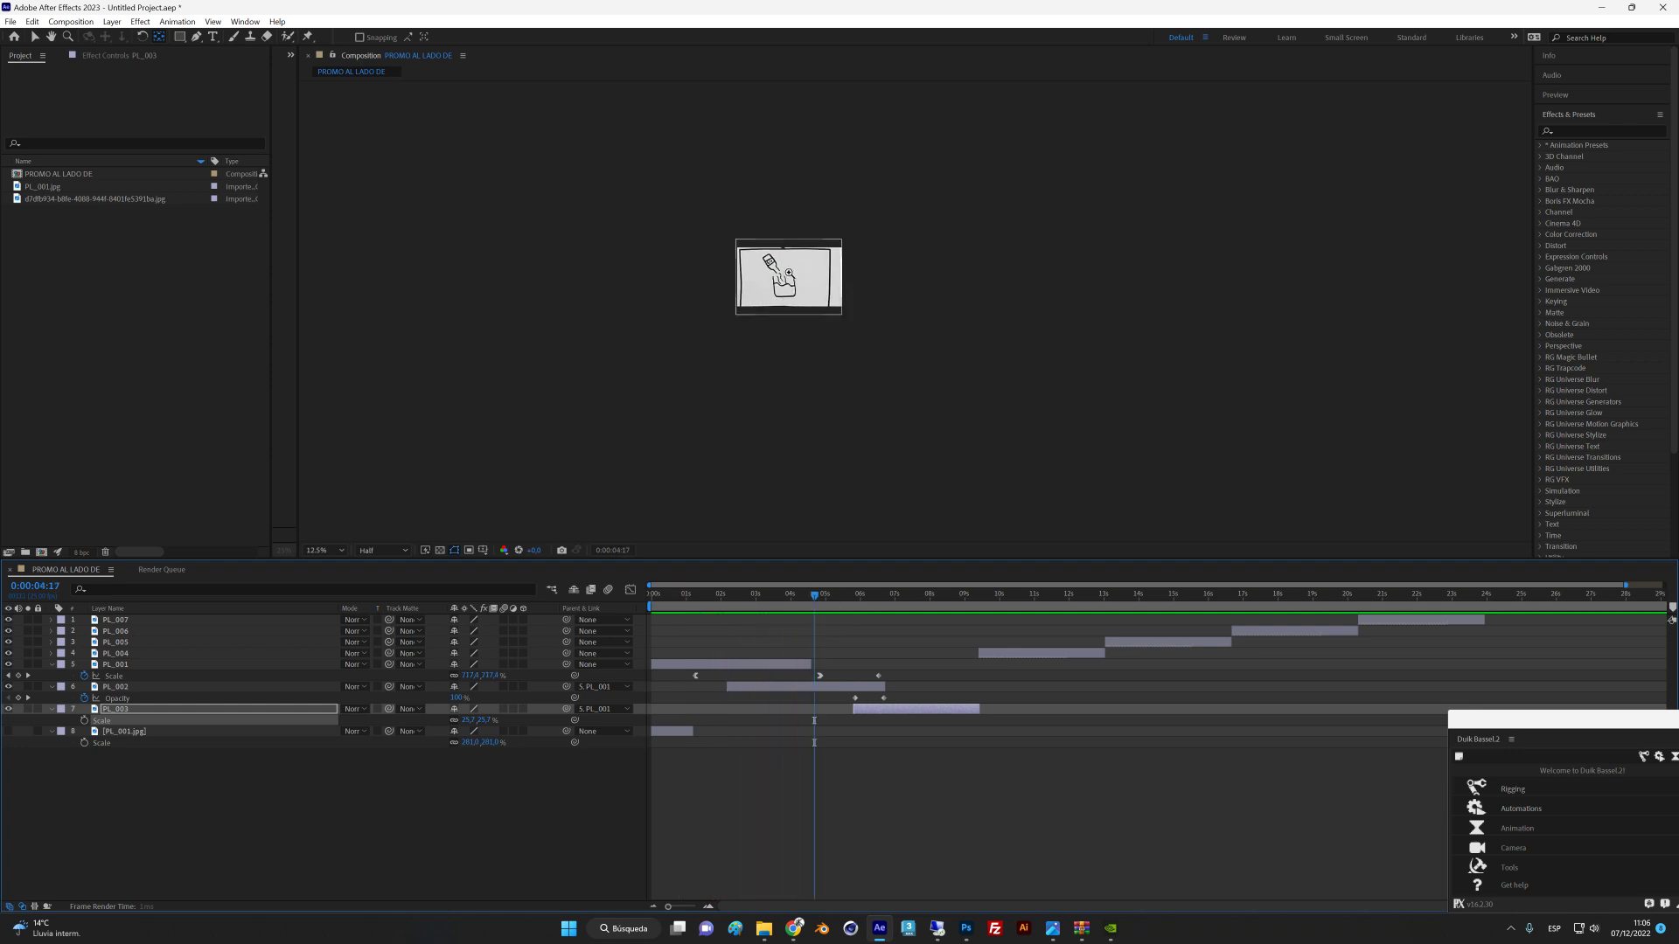
# Enlarge the composition view to 50% and play from the first frame to check the transitions between the drawings.
pyautogui.press('z')
pyautogui.click(800, 281)
pyautogui.click(873, 309)
pyautogui.moveTo(873, 309); pyautogui.dragTo(689, 327)
pyautogui.press('Home')
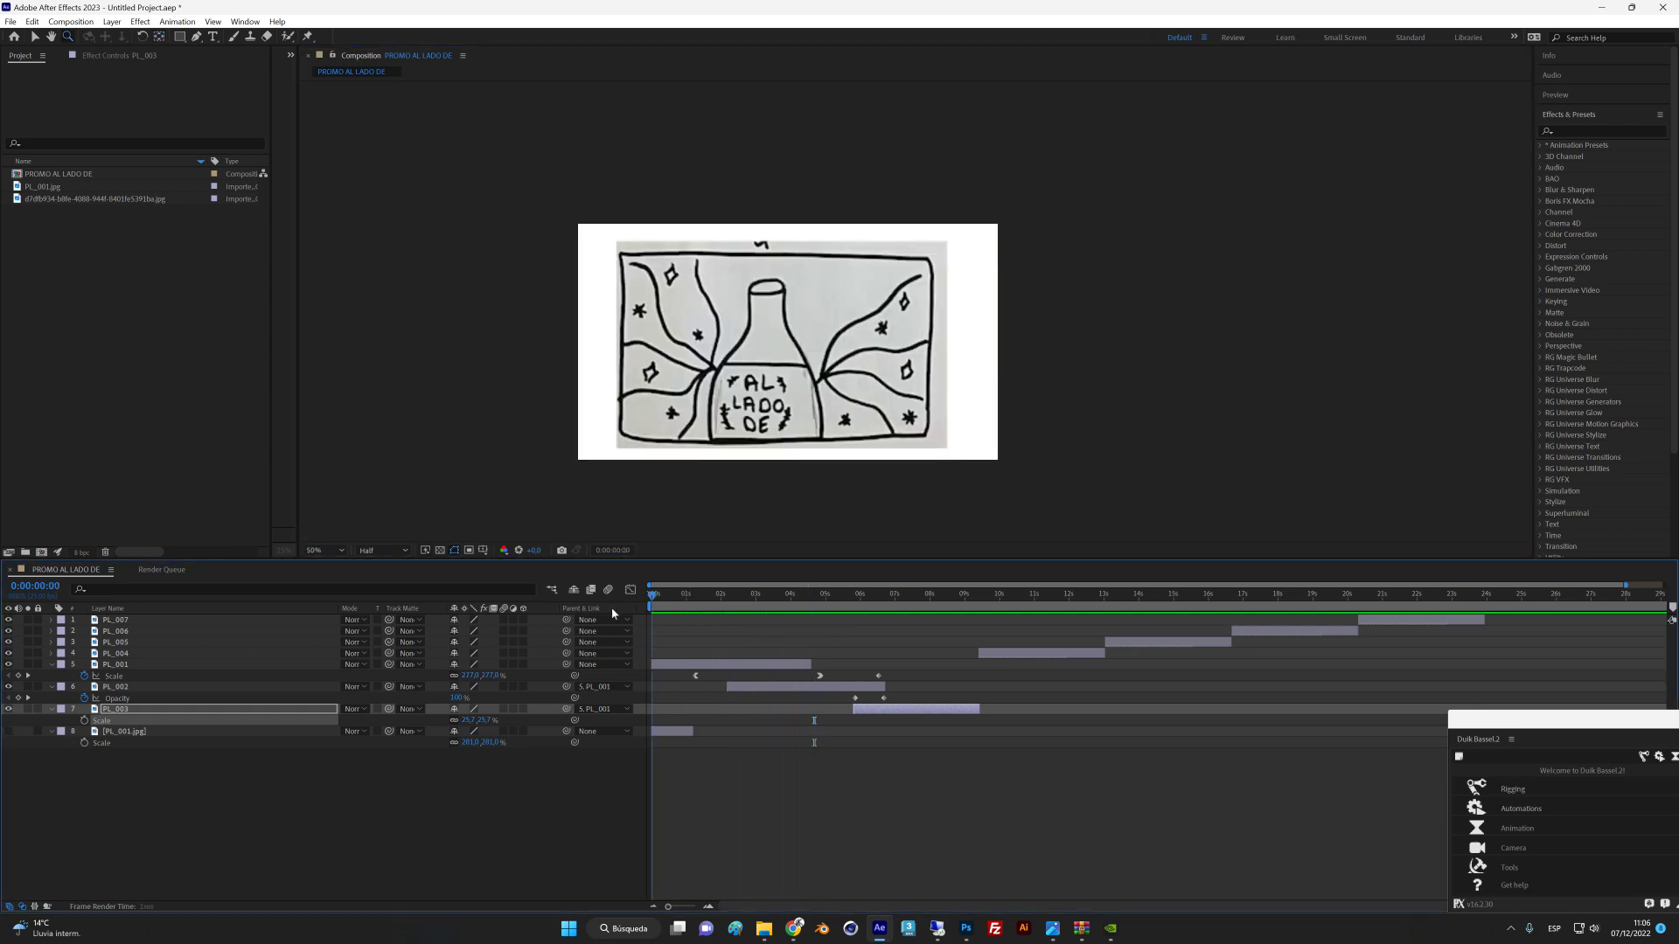
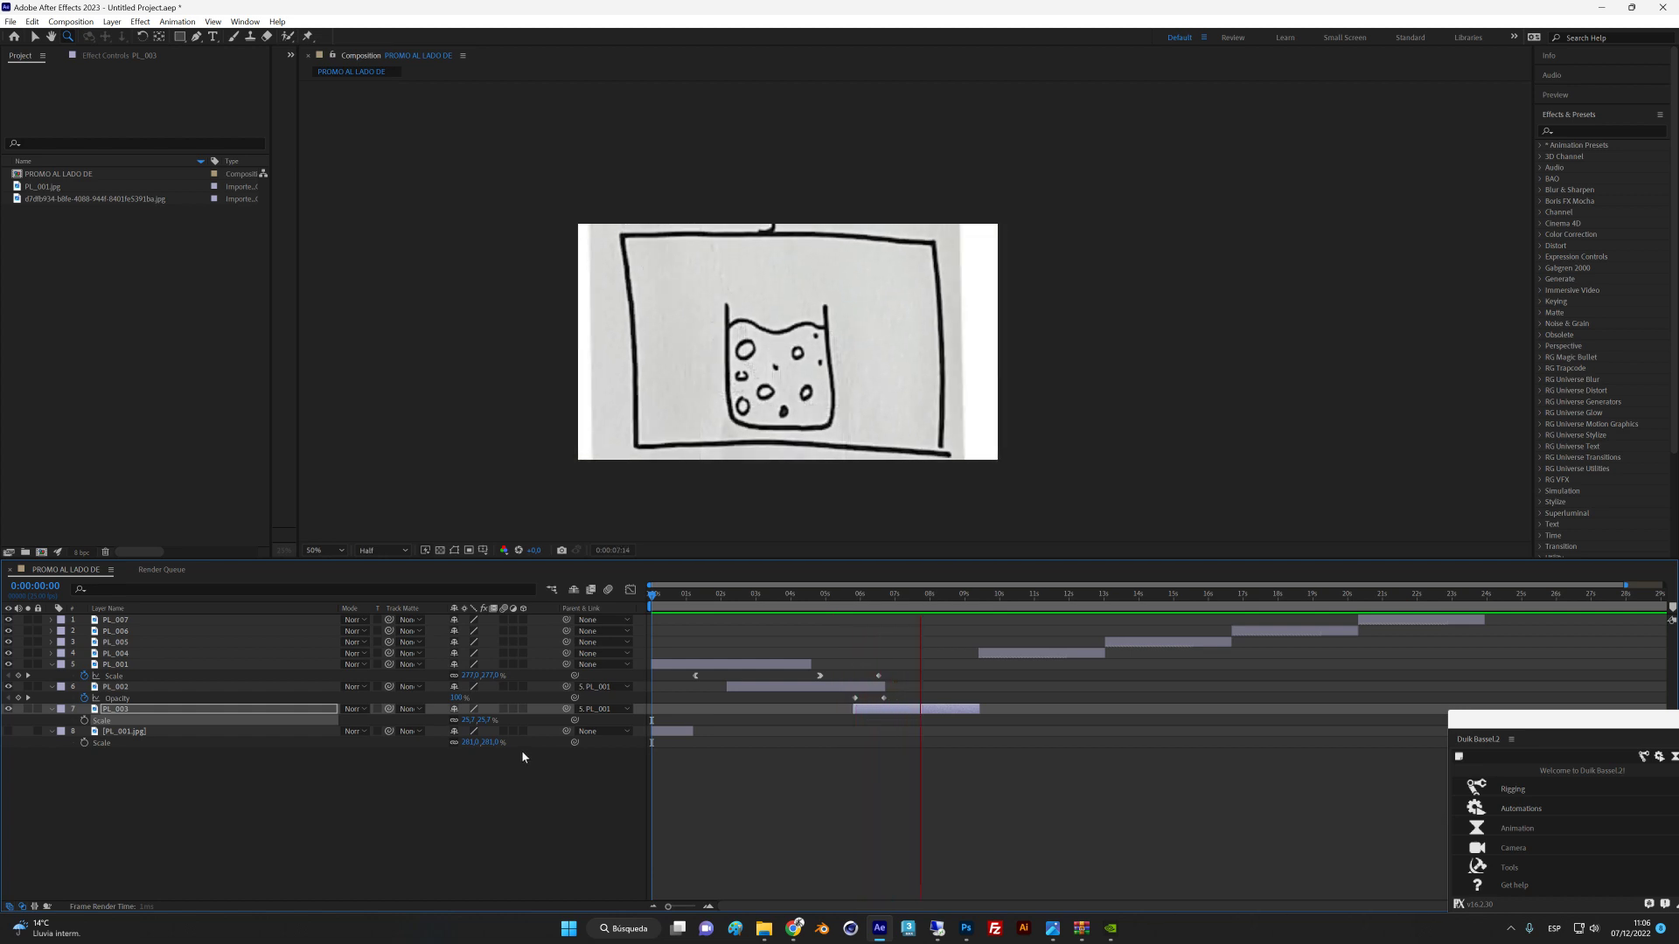
pyautogui.press('space')
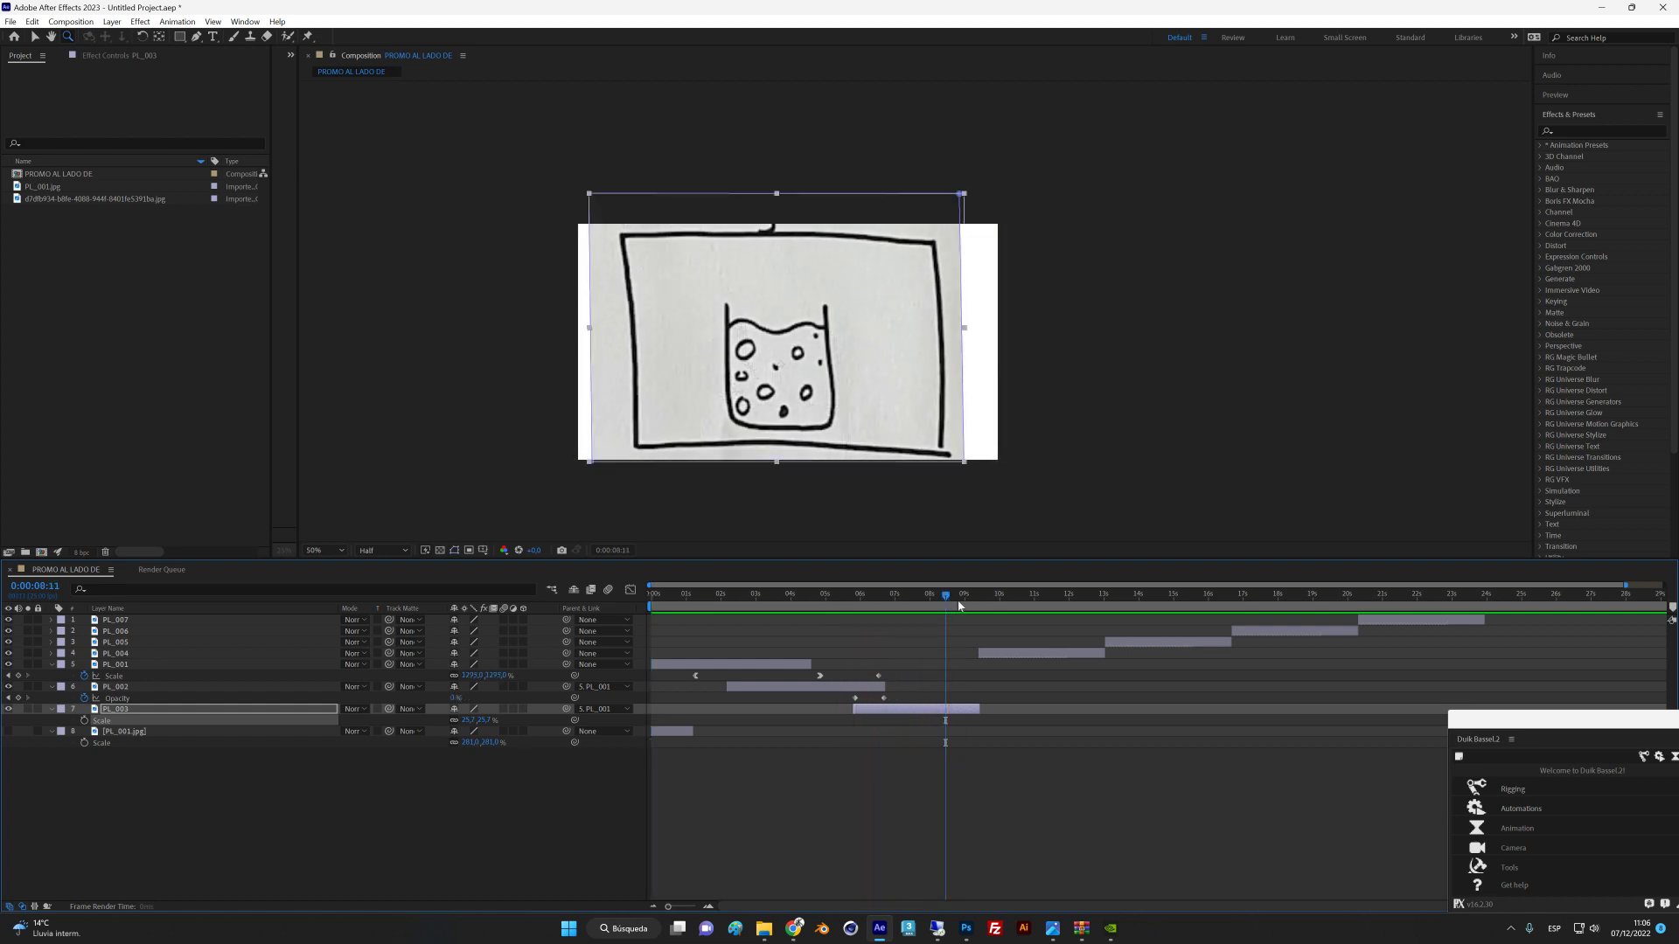
# Add a larger Scale keyframe to PL_001 at 0:00:08:21 to continue the zoom, and preview from 0:00:05:22.
pyautogui.moveTo(959, 605); pyautogui.dragTo(959, 600)
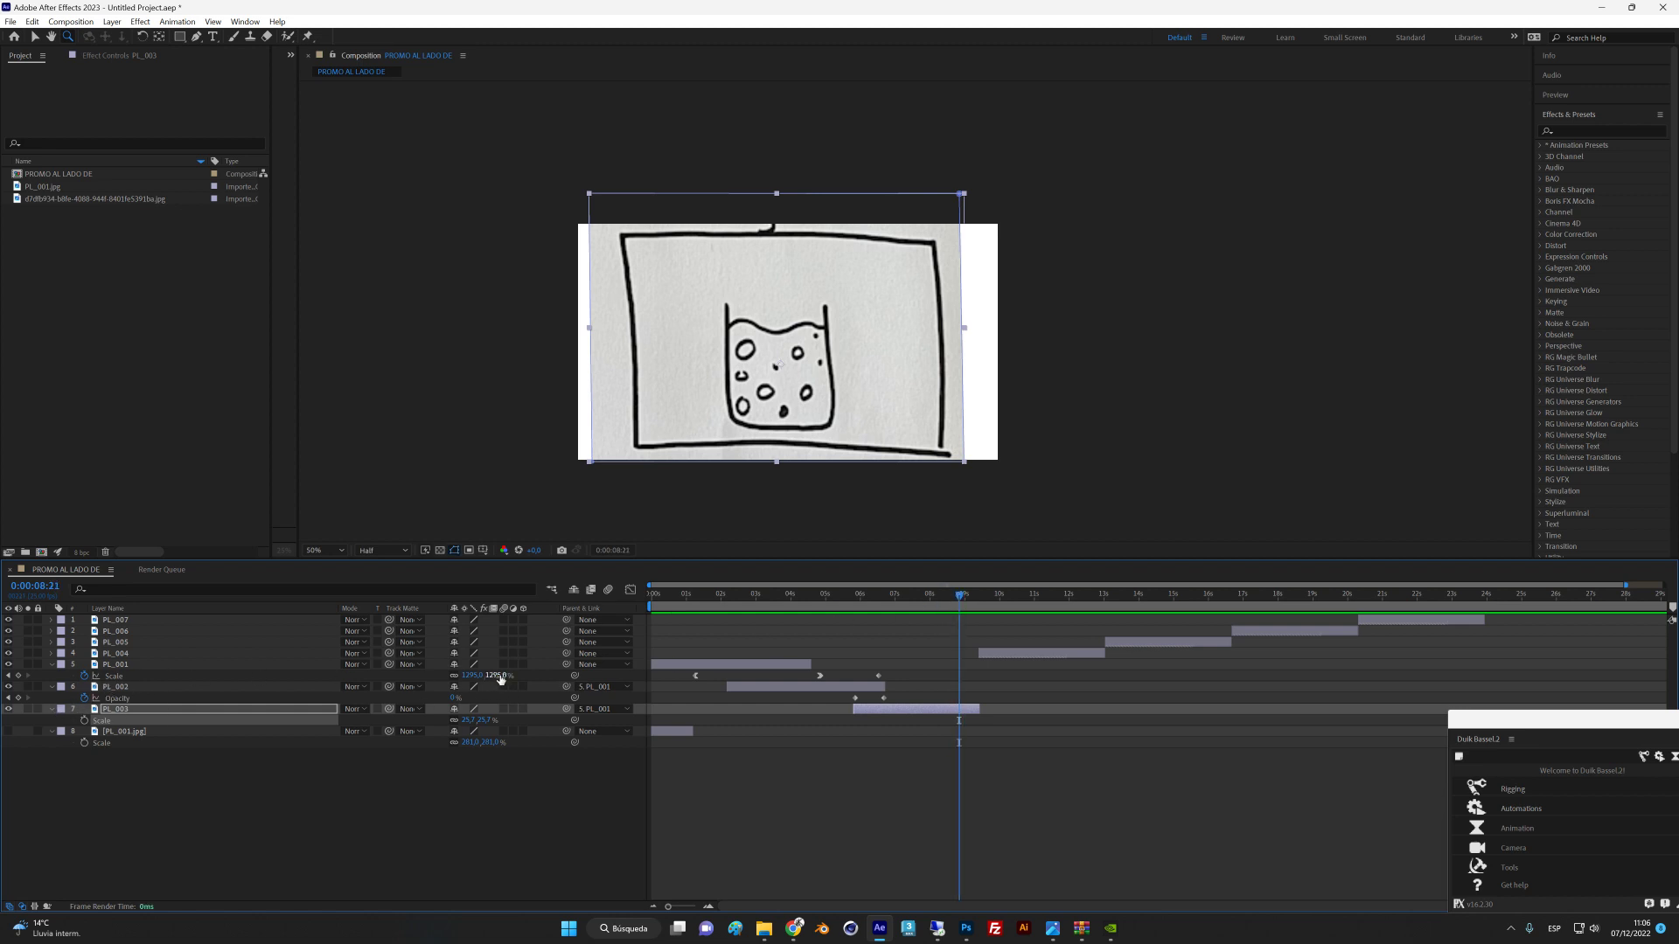
pyautogui.moveTo(500, 676); pyautogui.dragTo(761, 643)
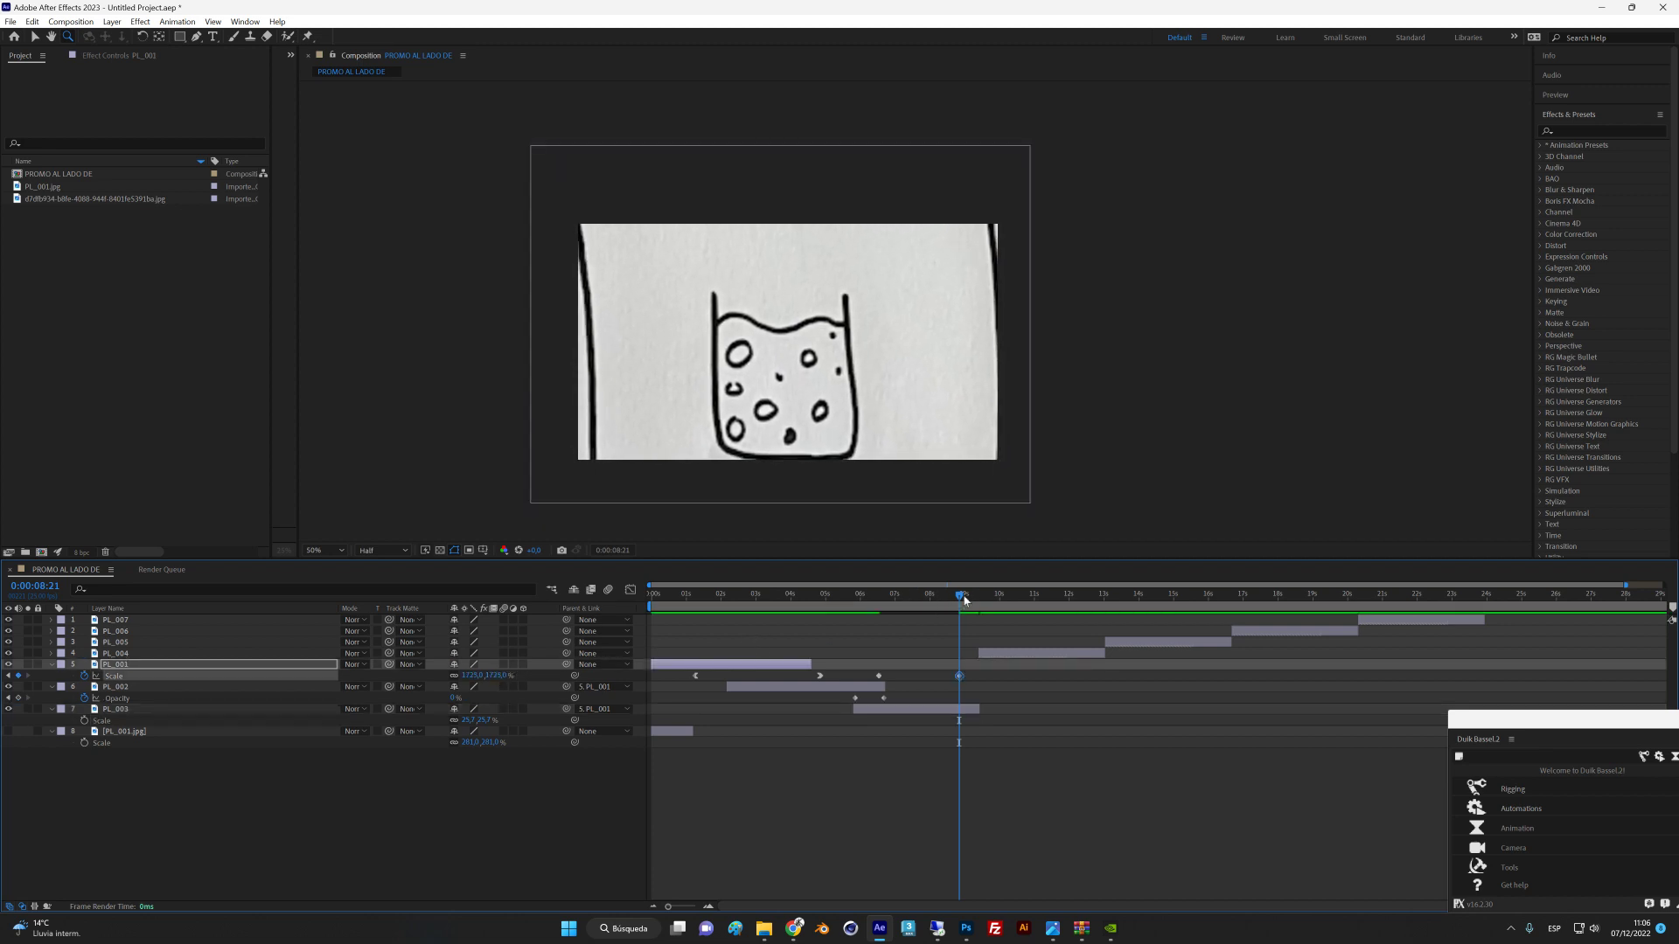
pyautogui.moveTo(961, 600); pyautogui.dragTo(857, 600)
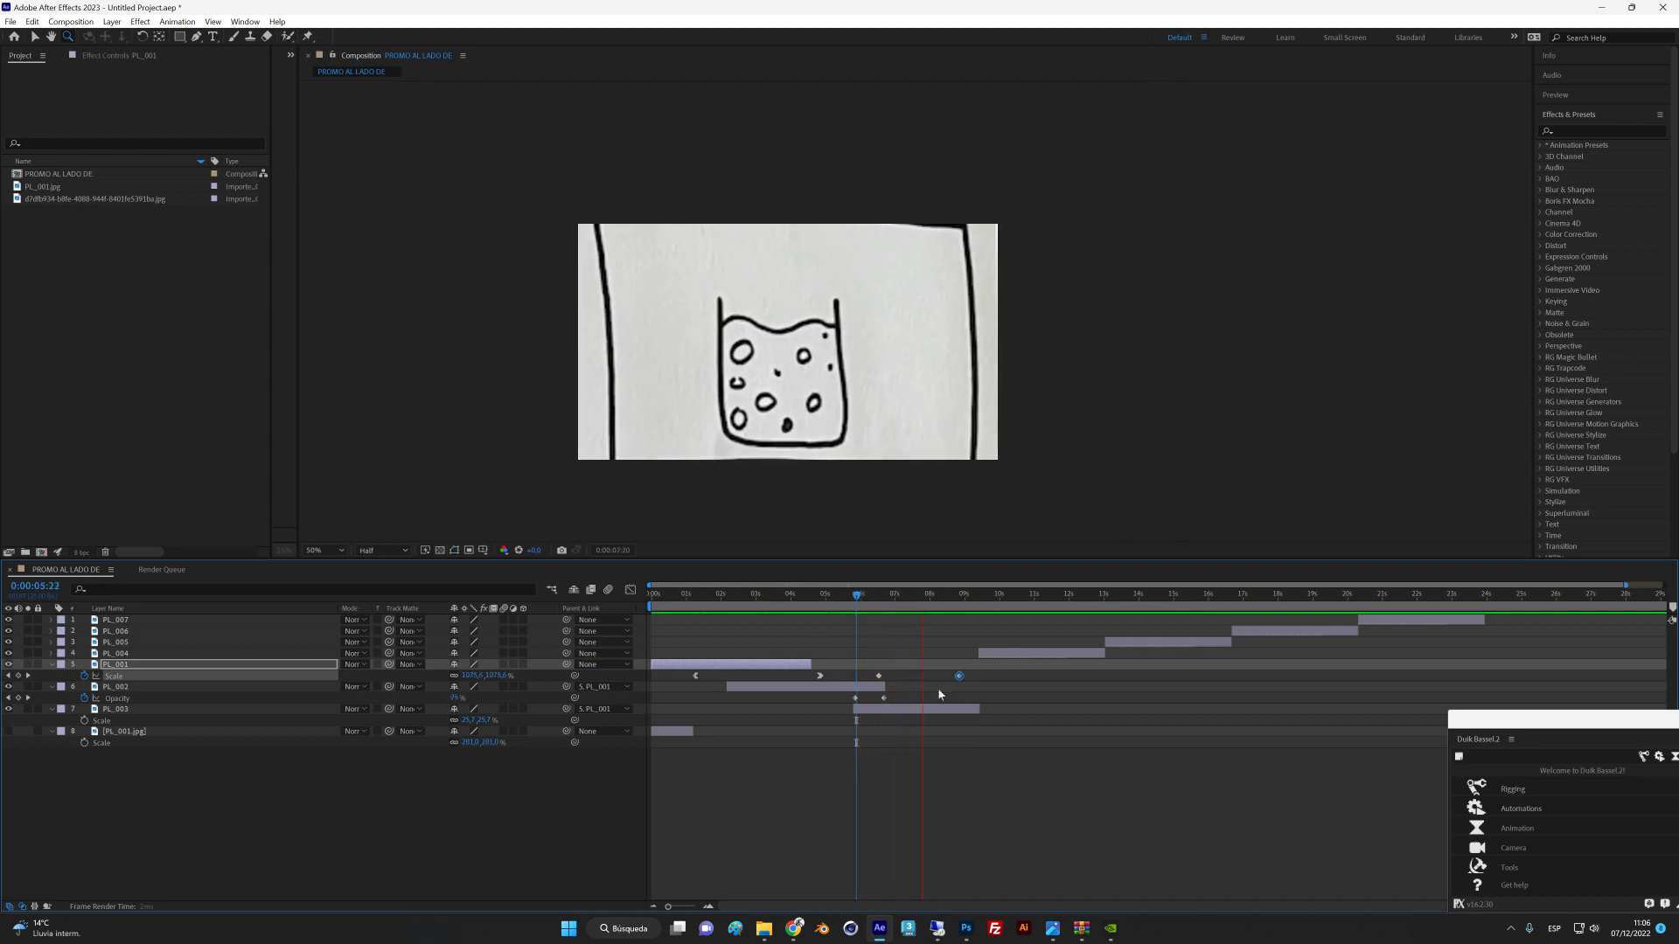
pyautogui.press('space')
# Slide the PL_004 layer earlier in the timeline to start just before 0:00:08:01, previewing the cut from PL_003.
pyautogui.click(965, 655)
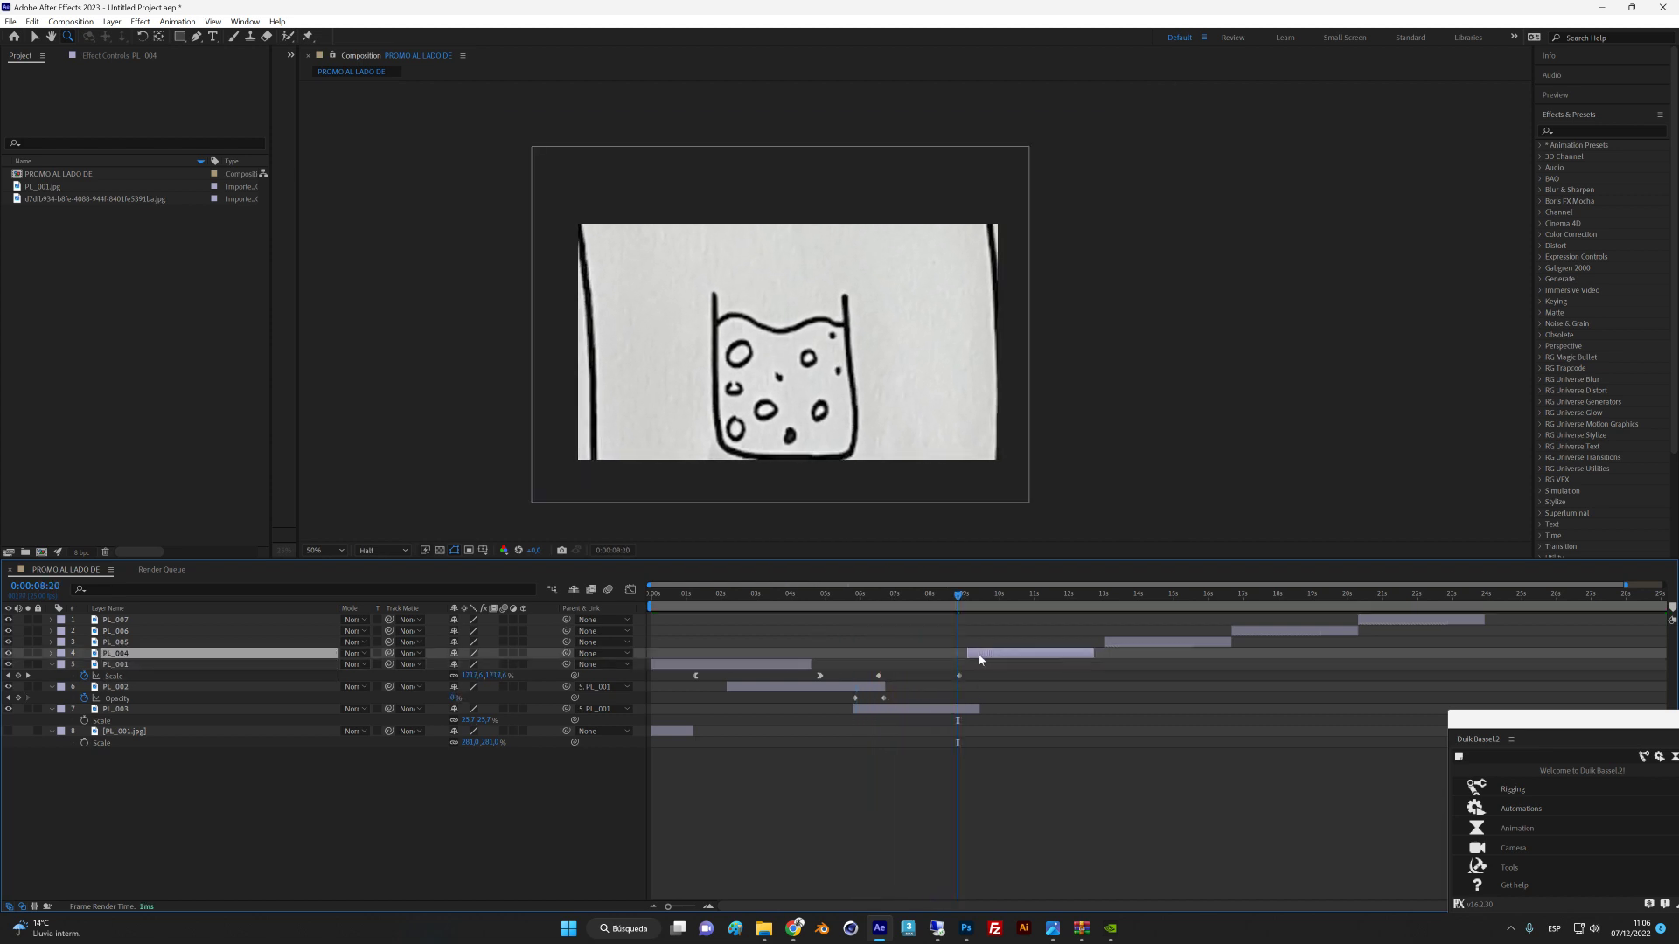
pyautogui.moveTo(959, 600); pyautogui.dragTo(798, 603)
pyautogui.press('space')
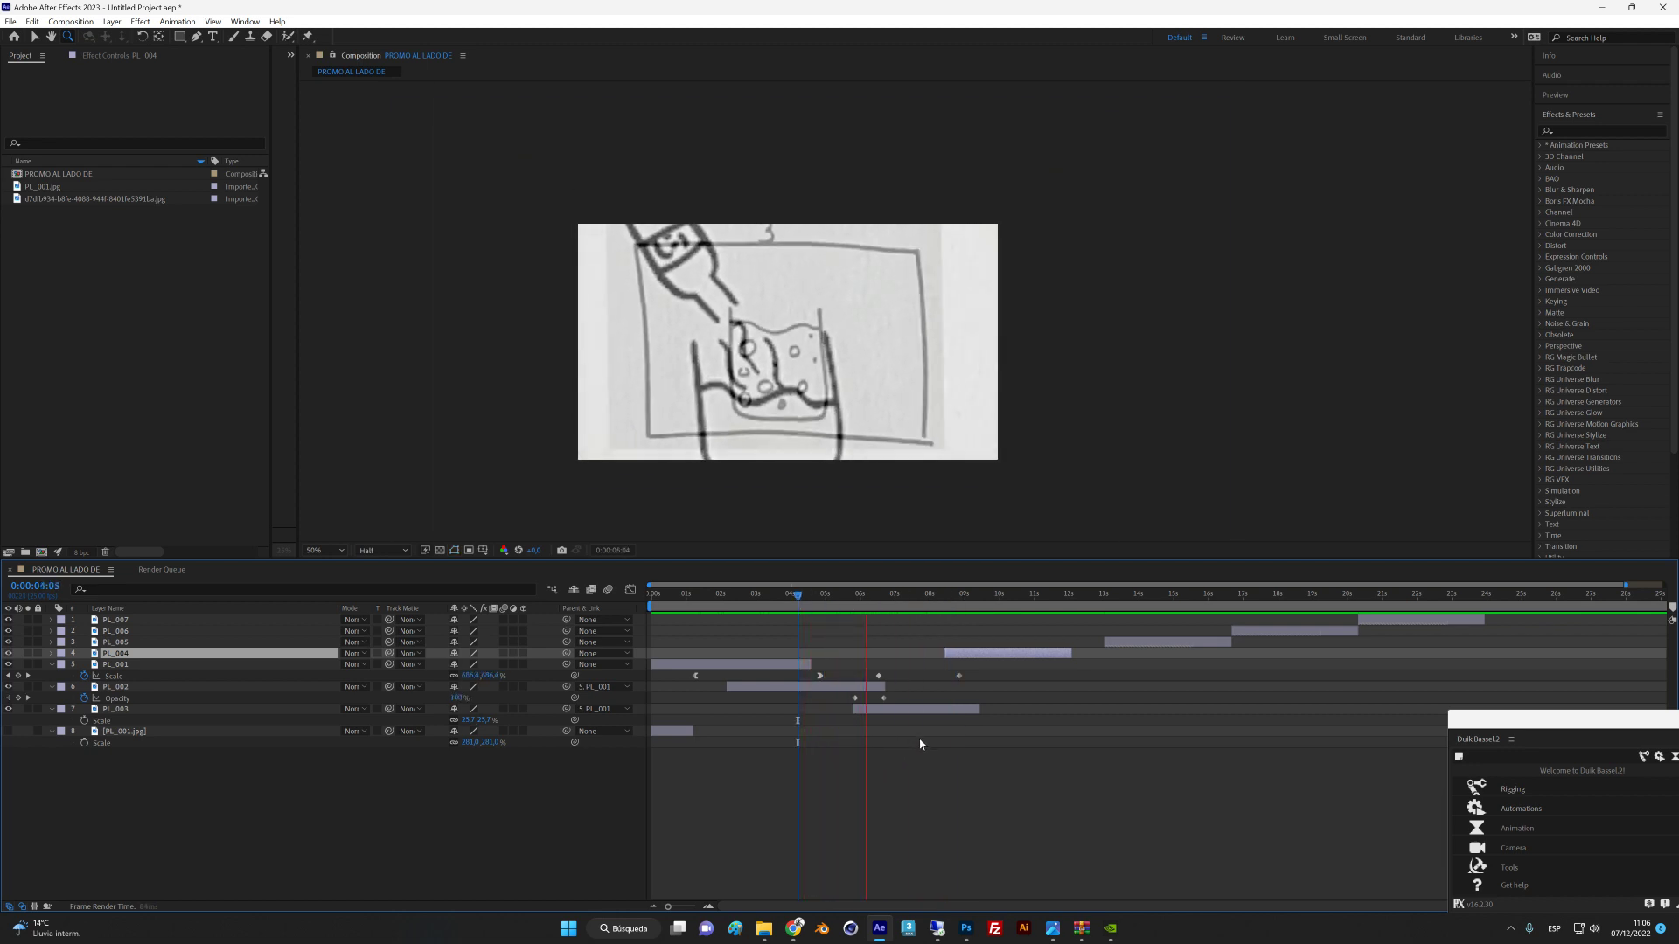
pyautogui.press('space')
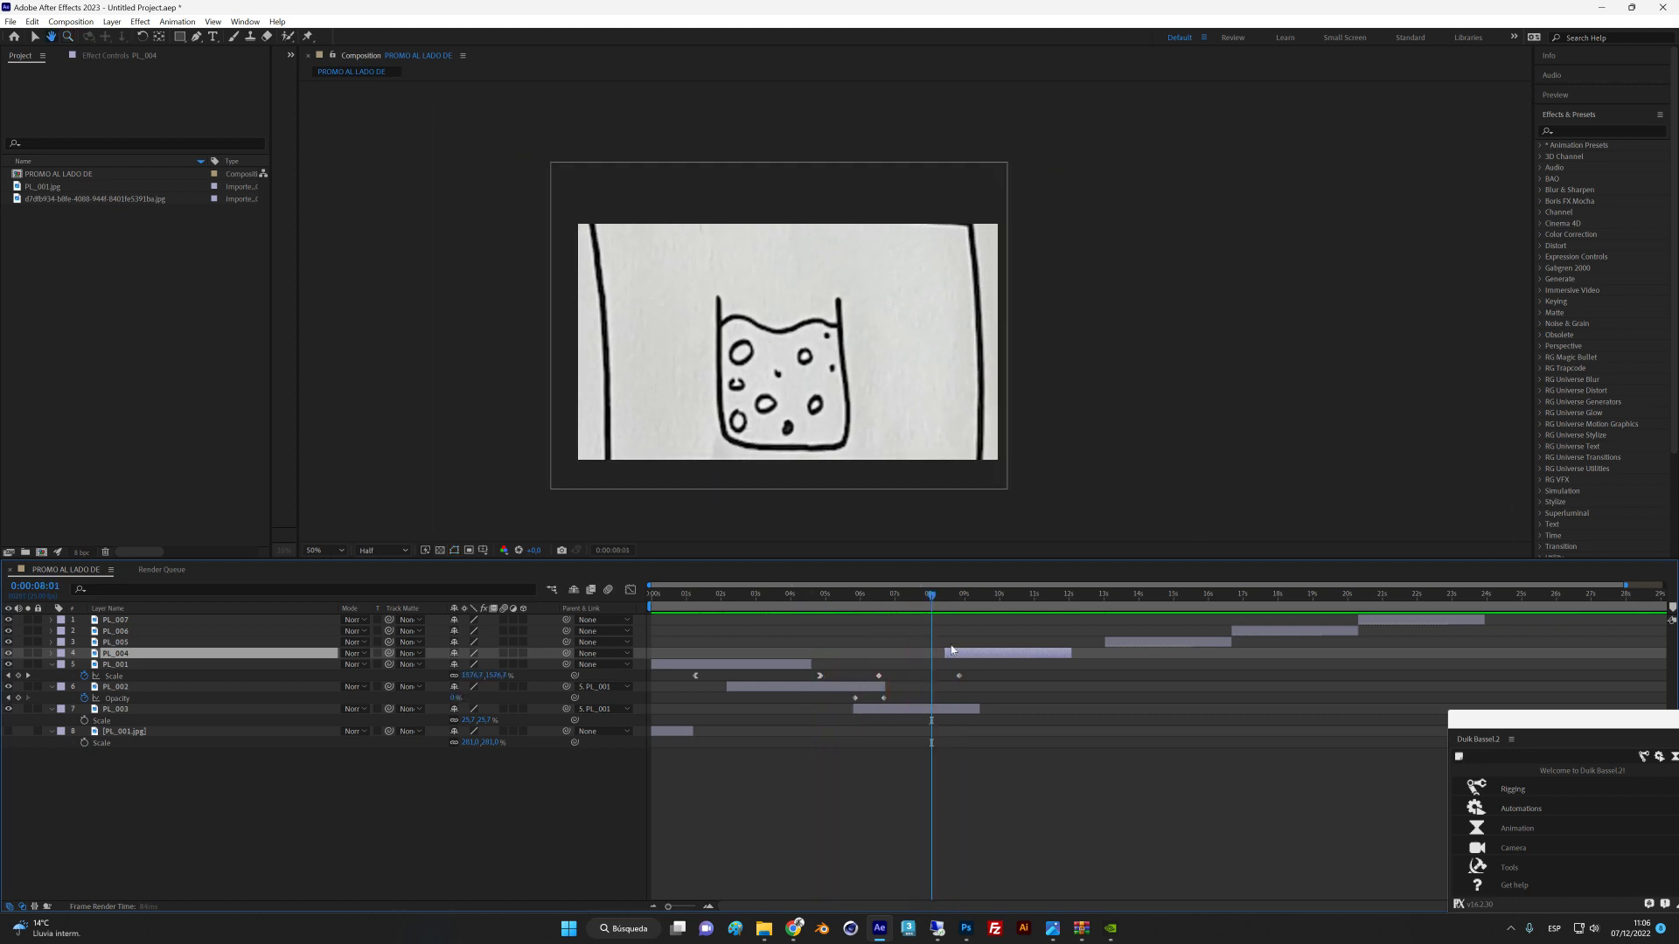
pyautogui.moveTo(971, 658); pyautogui.dragTo(955, 658)
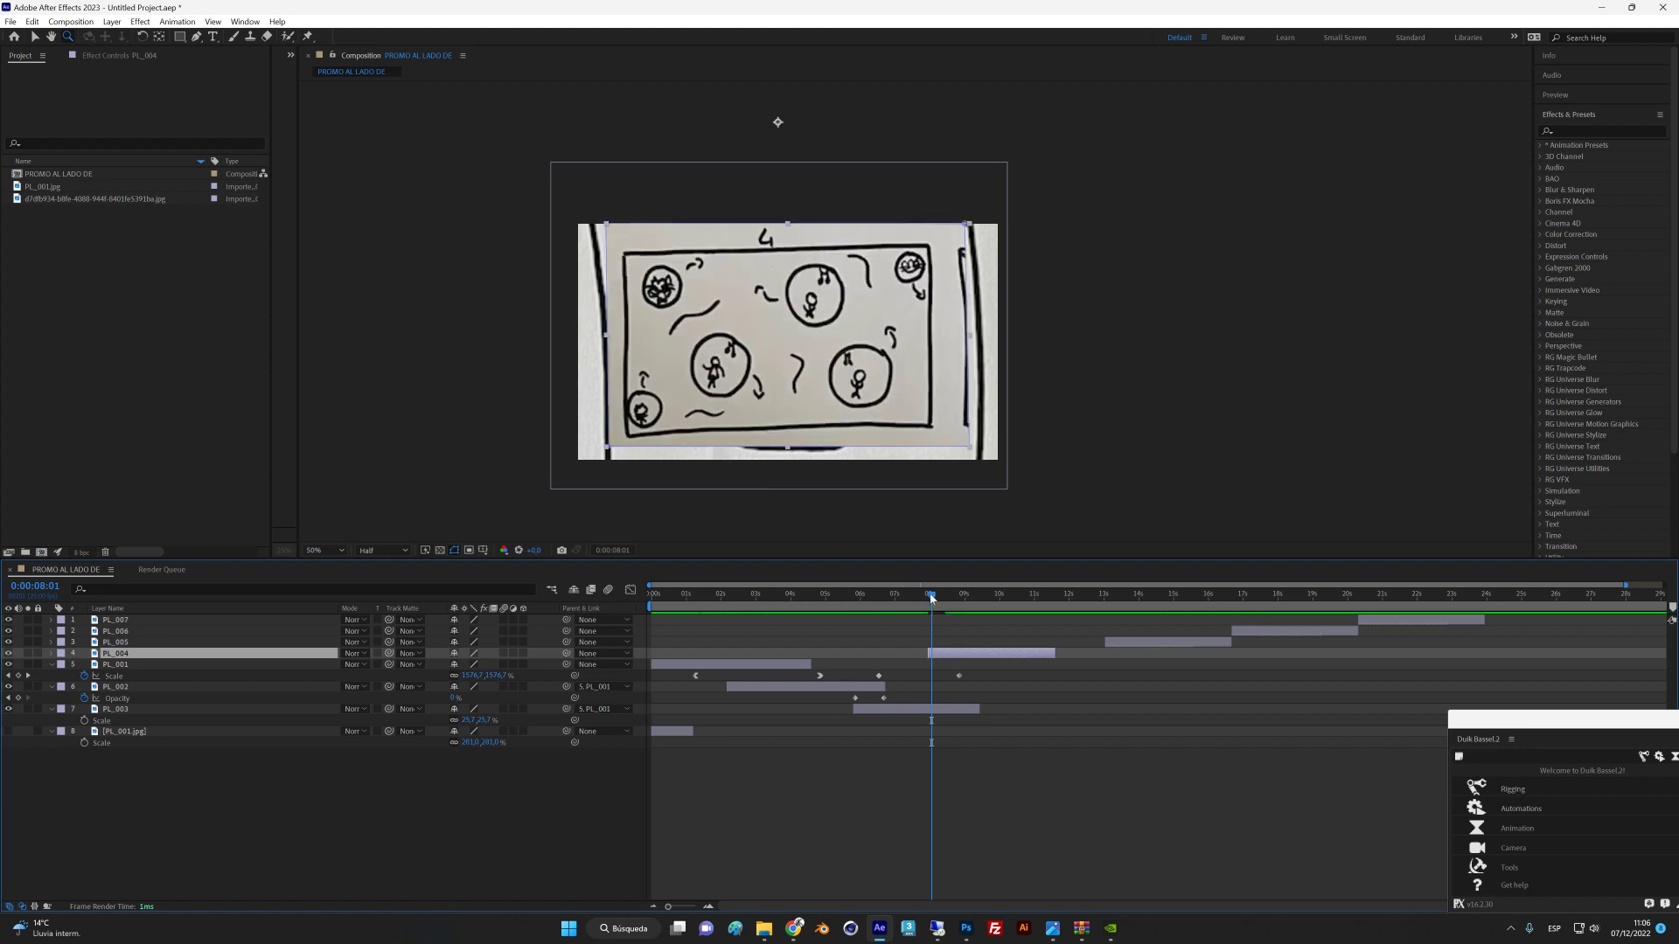
pyautogui.moveTo(932, 598); pyautogui.dragTo(892, 602)
pyautogui.press('space')
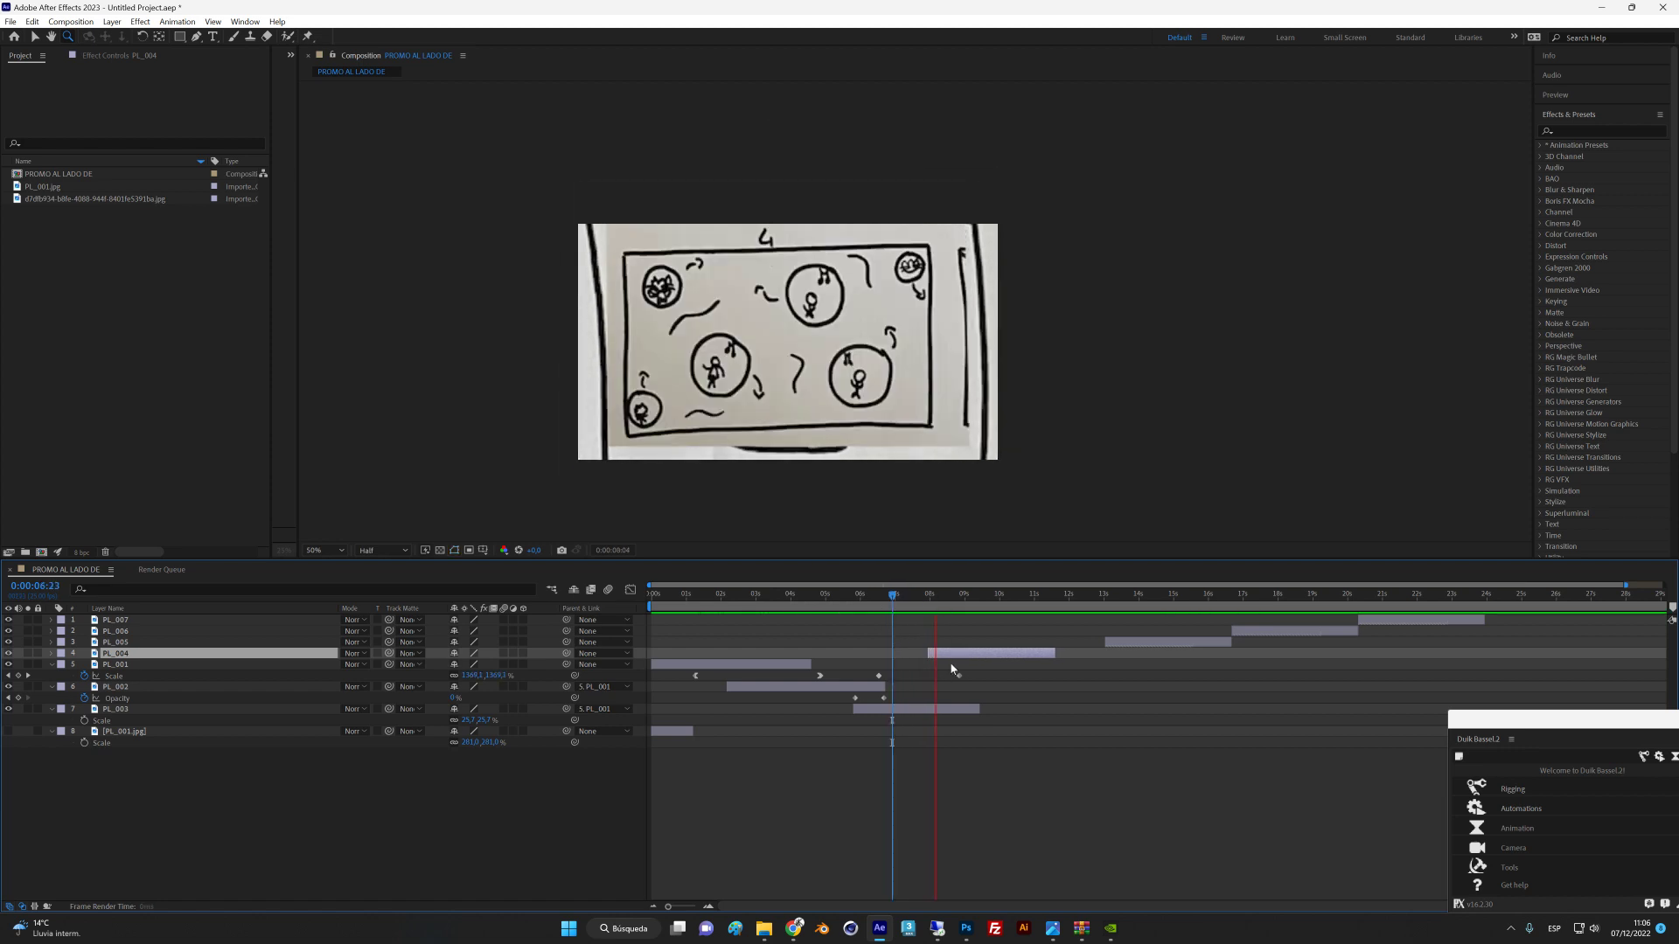
pyautogui.press('space')
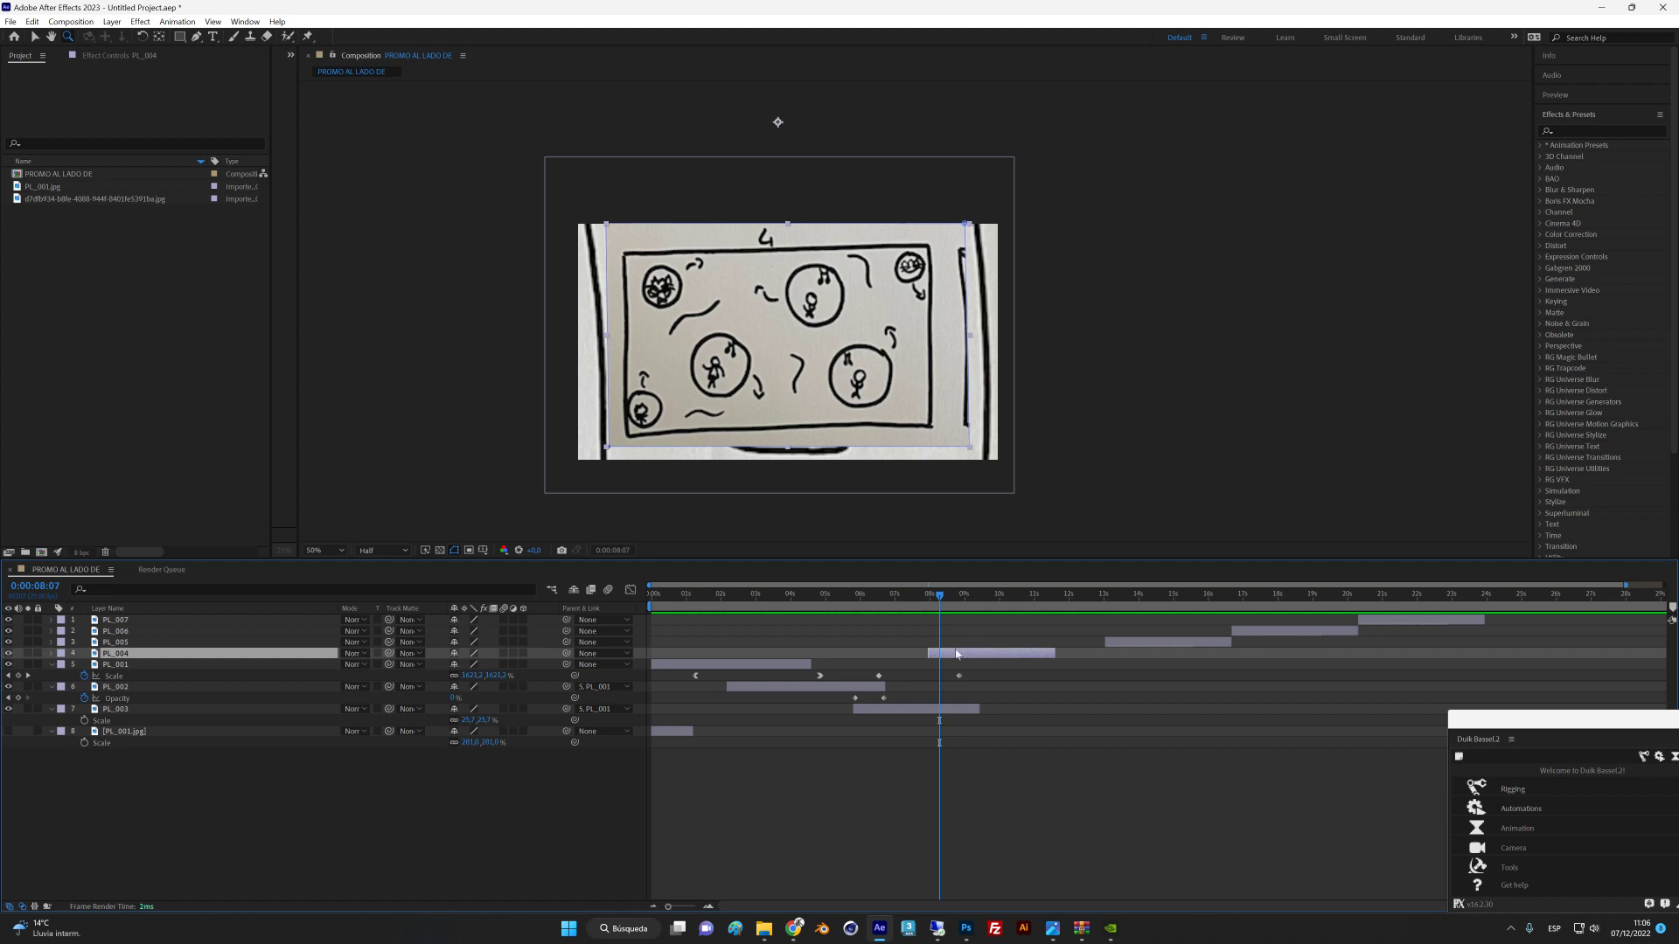
# Trim the end of PL_003 to the start of PL_004 and check the frames around the cut.
pyautogui.moveTo(980, 709); pyautogui.dragTo(927, 709)
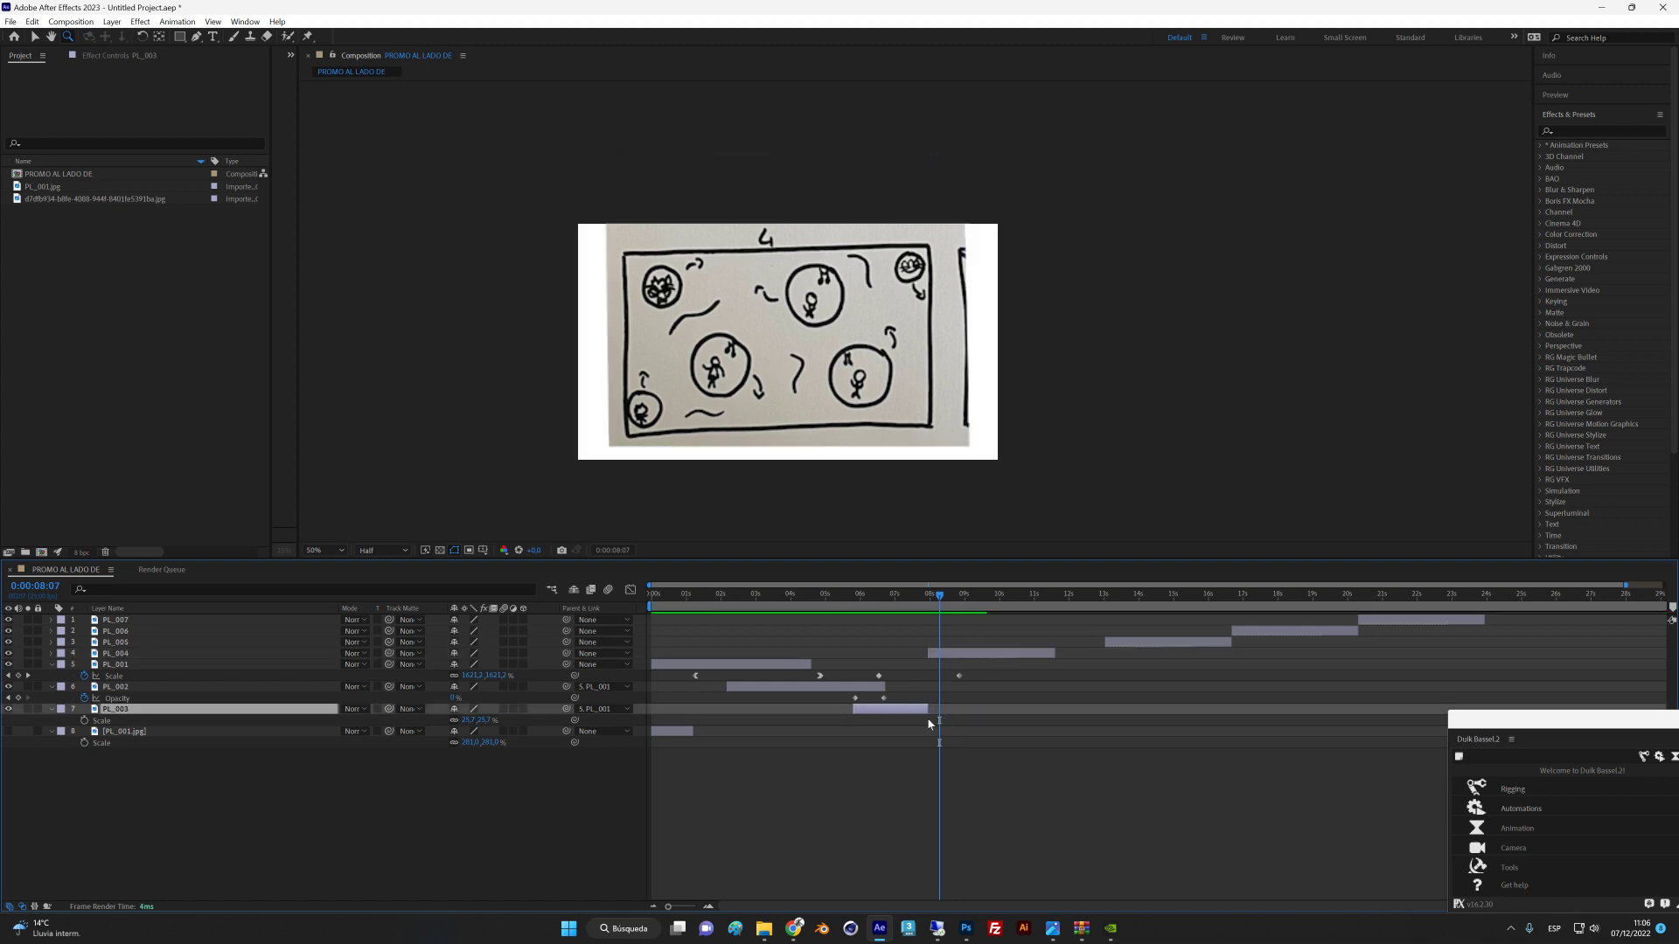
pyautogui.click(928, 601)
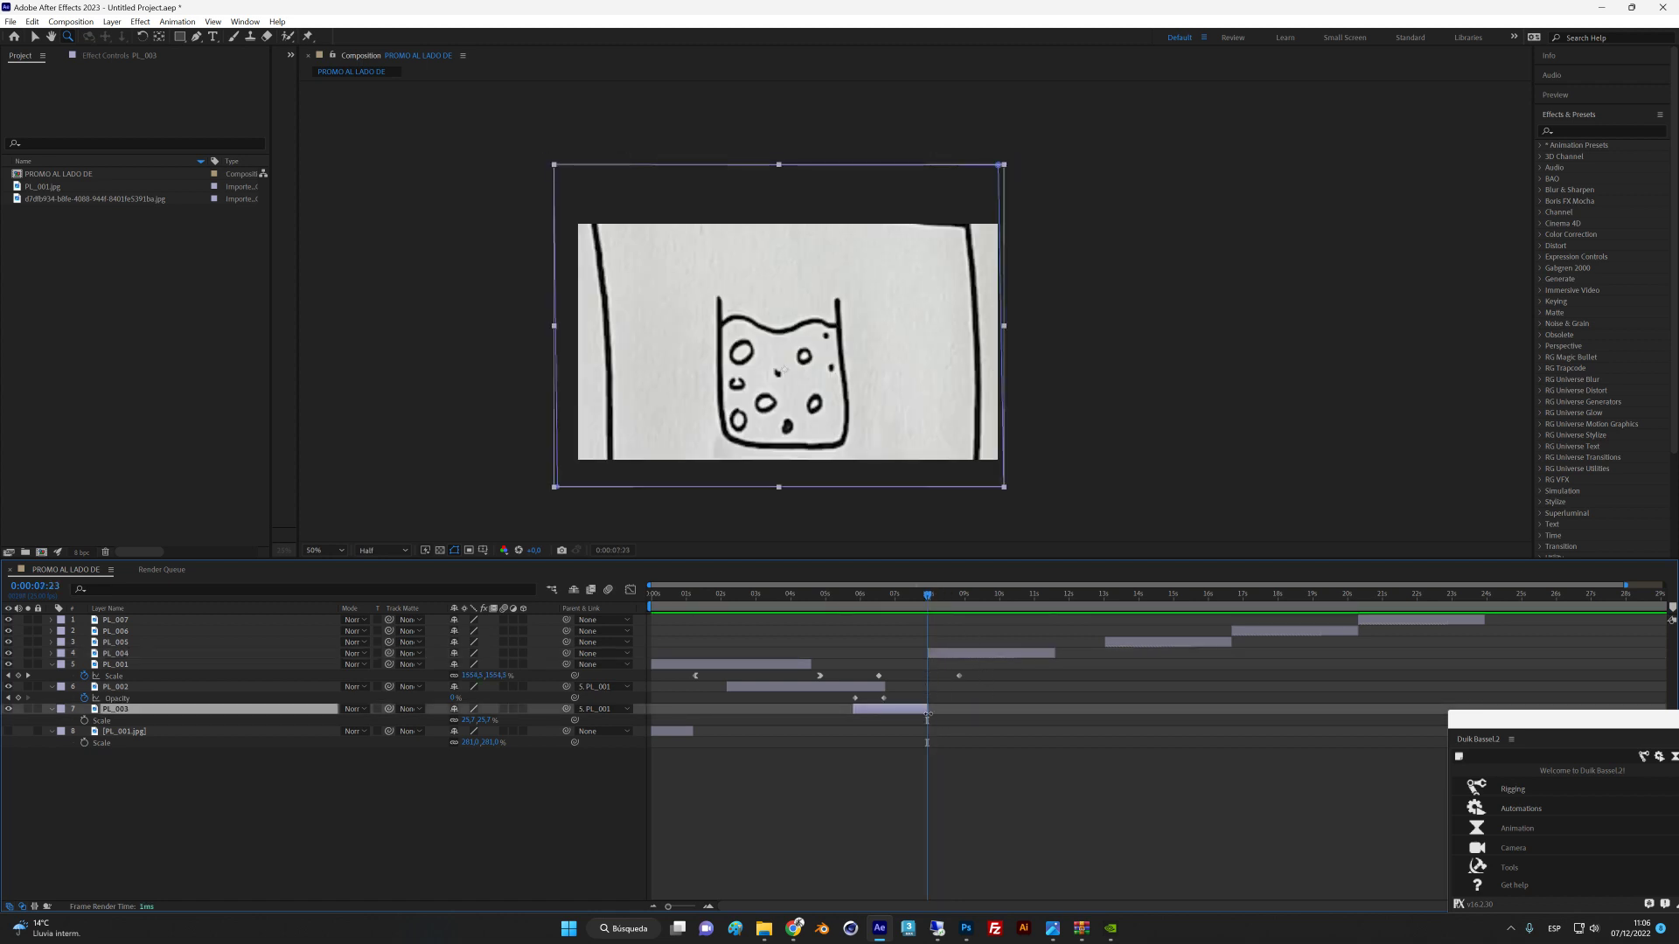
pyautogui.moveTo(929, 601)
pyautogui.mouseDown()
pyautogui.moveTo(911, 601)
pyautogui.moveTo(934, 600)
pyautogui.mouseUp()
# Add a Scale keyframe to PL_004, place it a few frames after 0:00:08:04, and extend PL_003 slightly past PL_004's start.
pyautogui.click(934, 651)
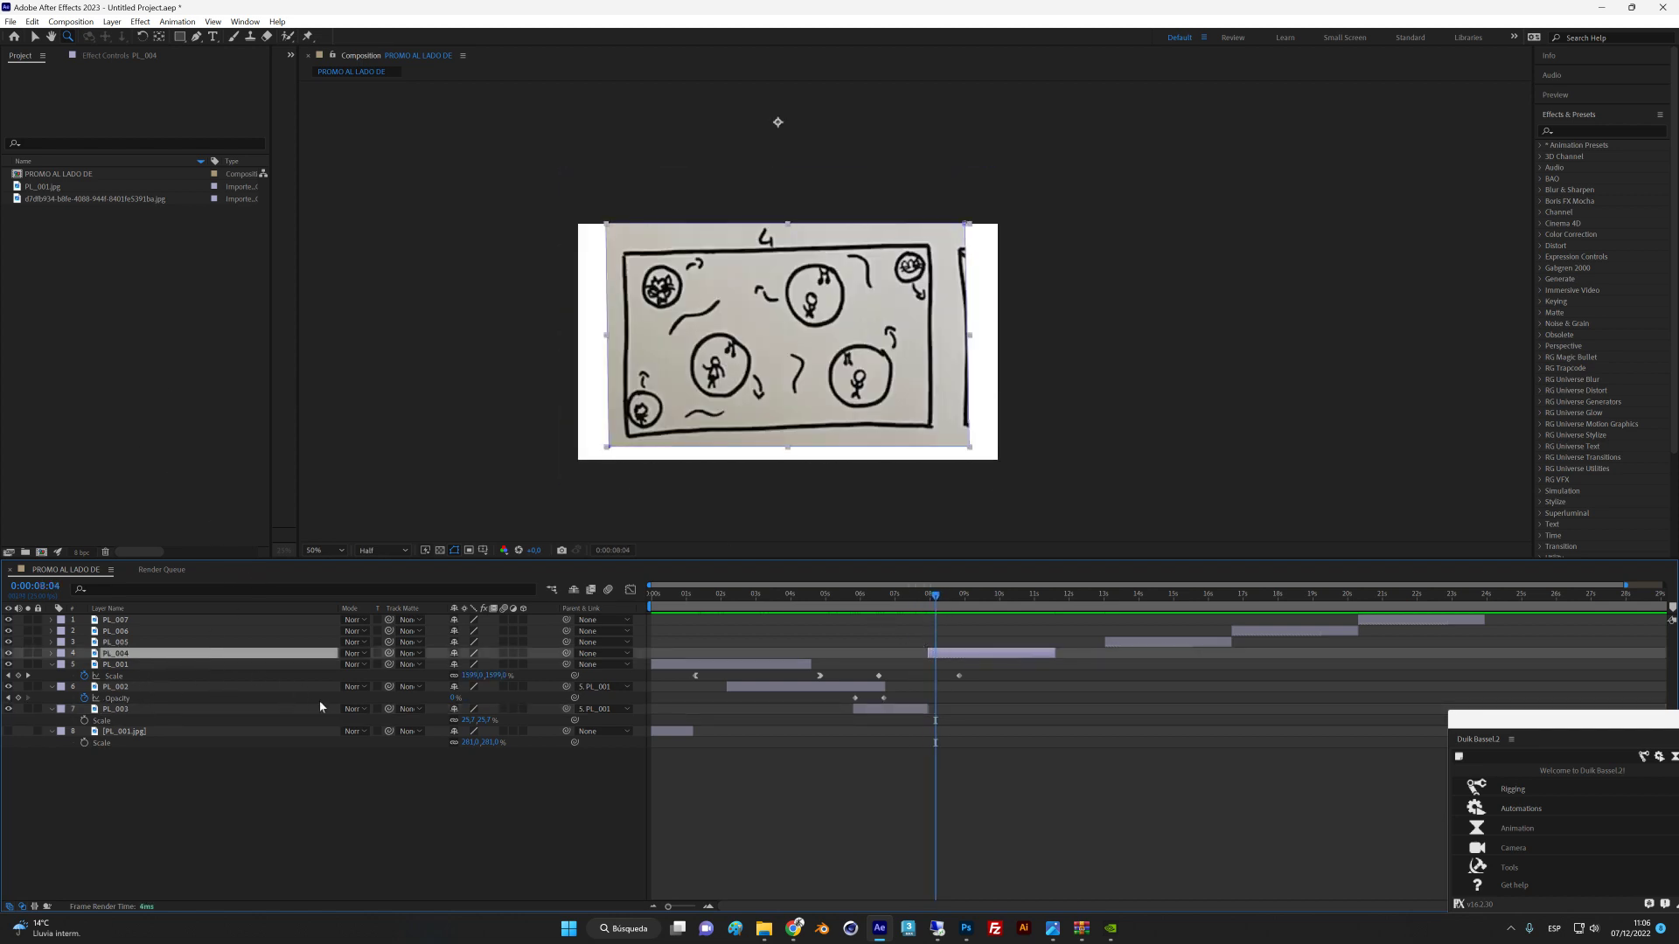
pyautogui.hotkey('alt', 'shift', 's')
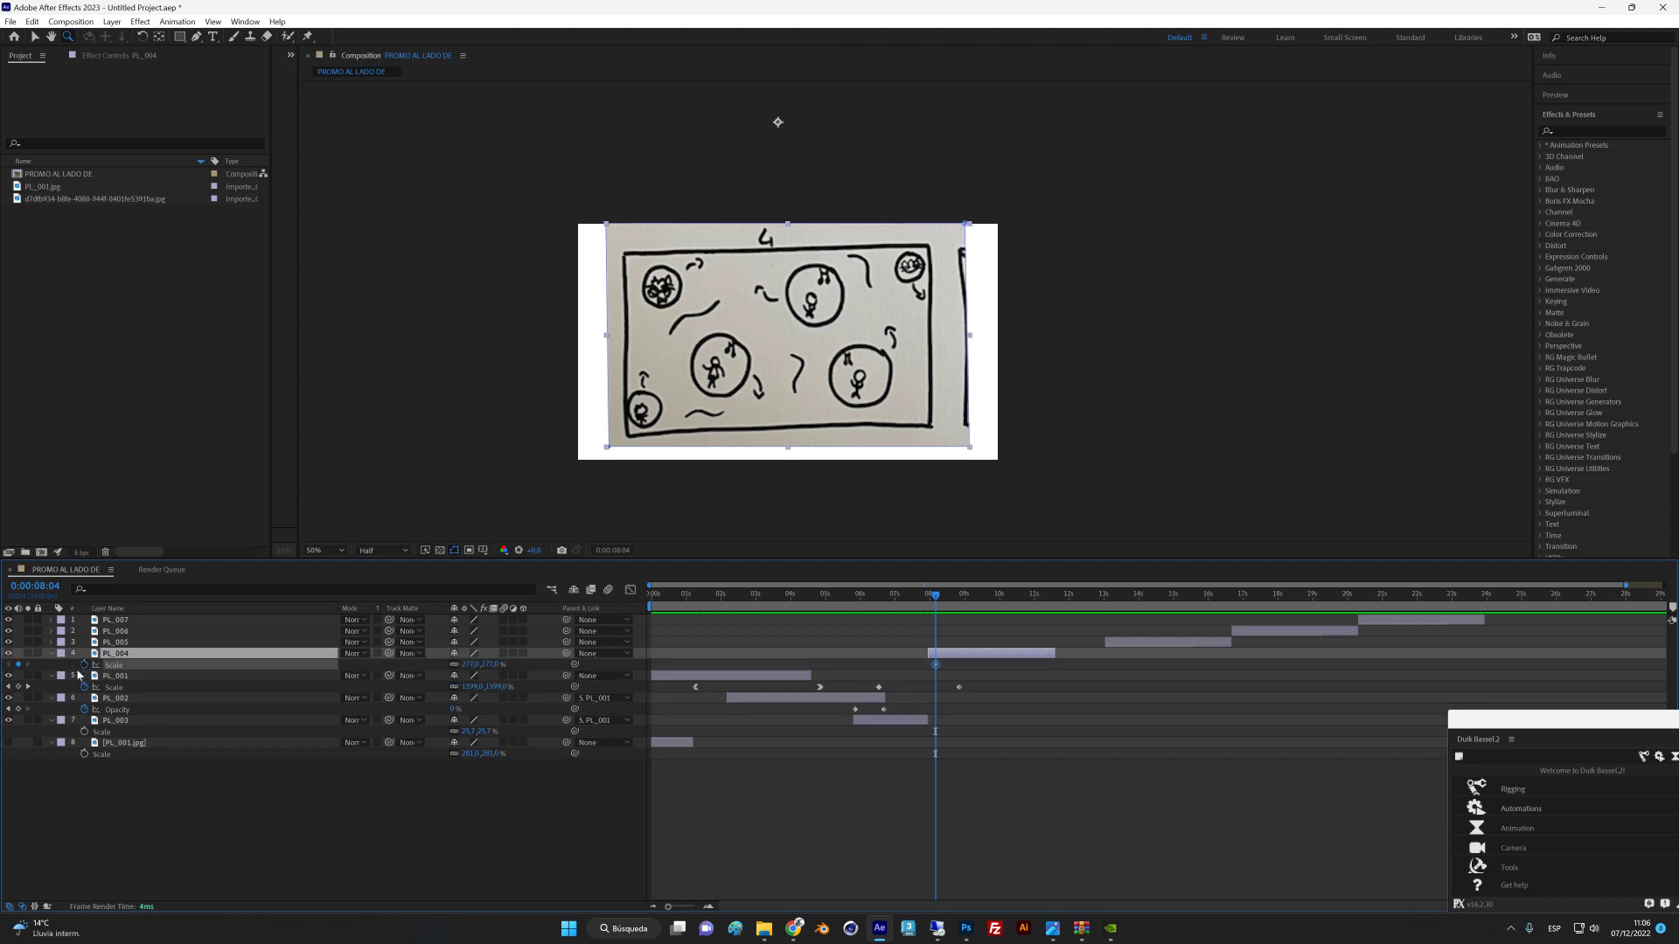
pyautogui.moveTo(939, 668); pyautogui.dragTo(949, 667)
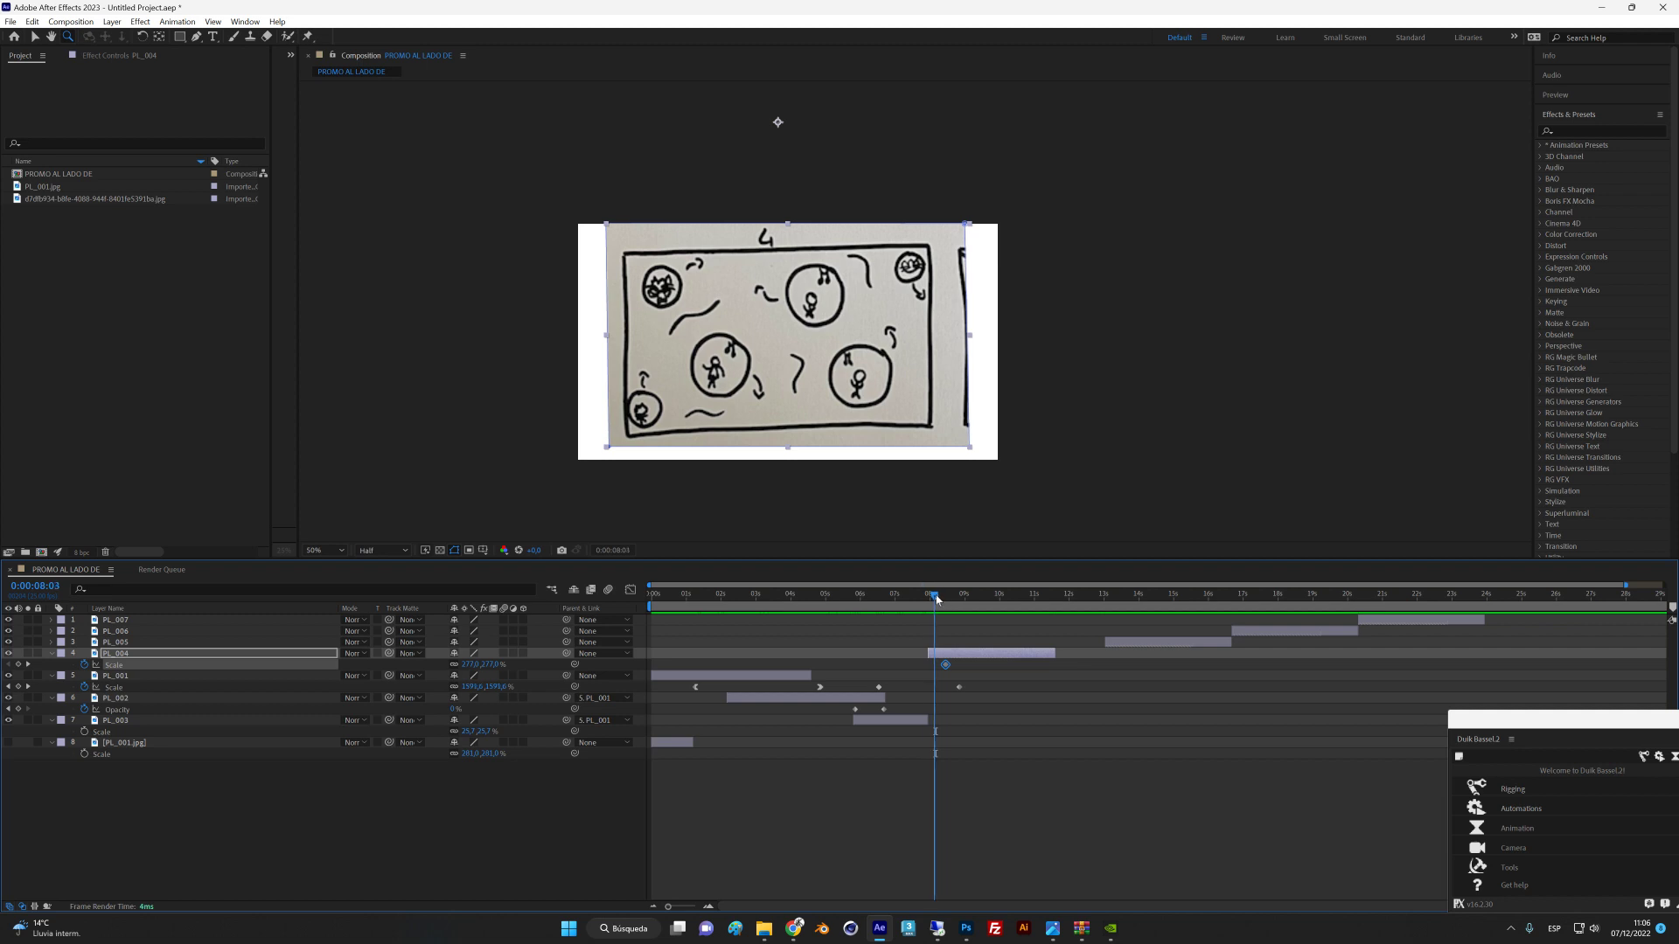
pyautogui.moveTo(937, 600); pyautogui.dragTo(933, 600)
pyautogui.moveTo(927, 721); pyautogui.dragTo(935, 721)
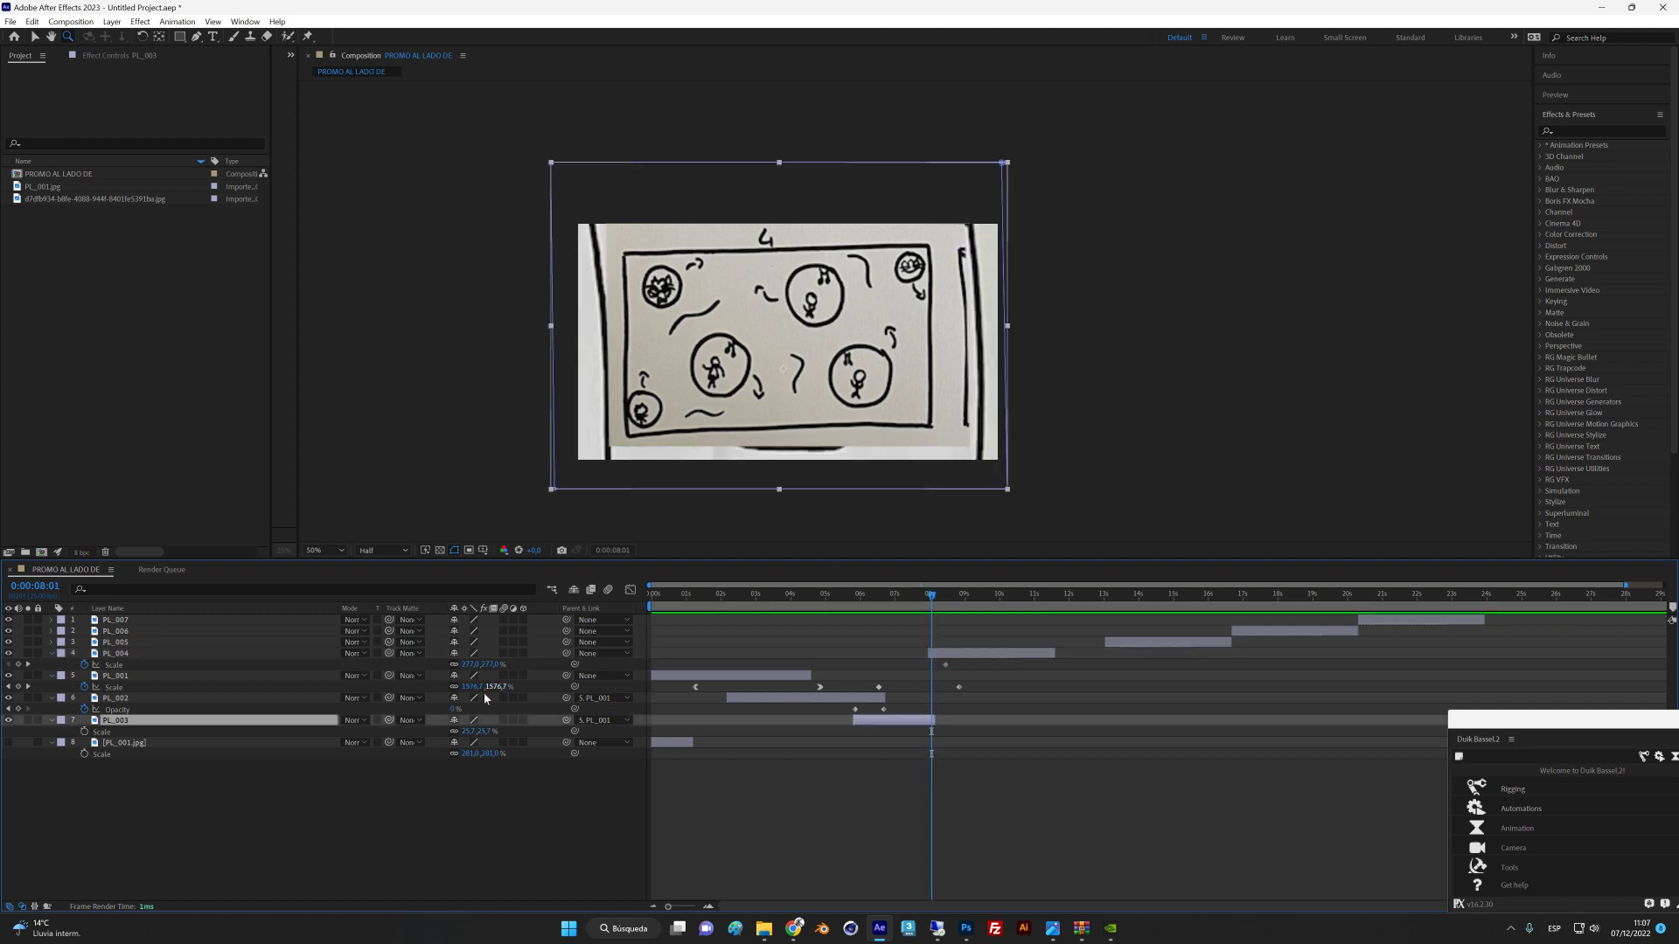
pyautogui.click(152, 669)
pyautogui.moveTo(473, 666); pyautogui.dragTo(491, 666)
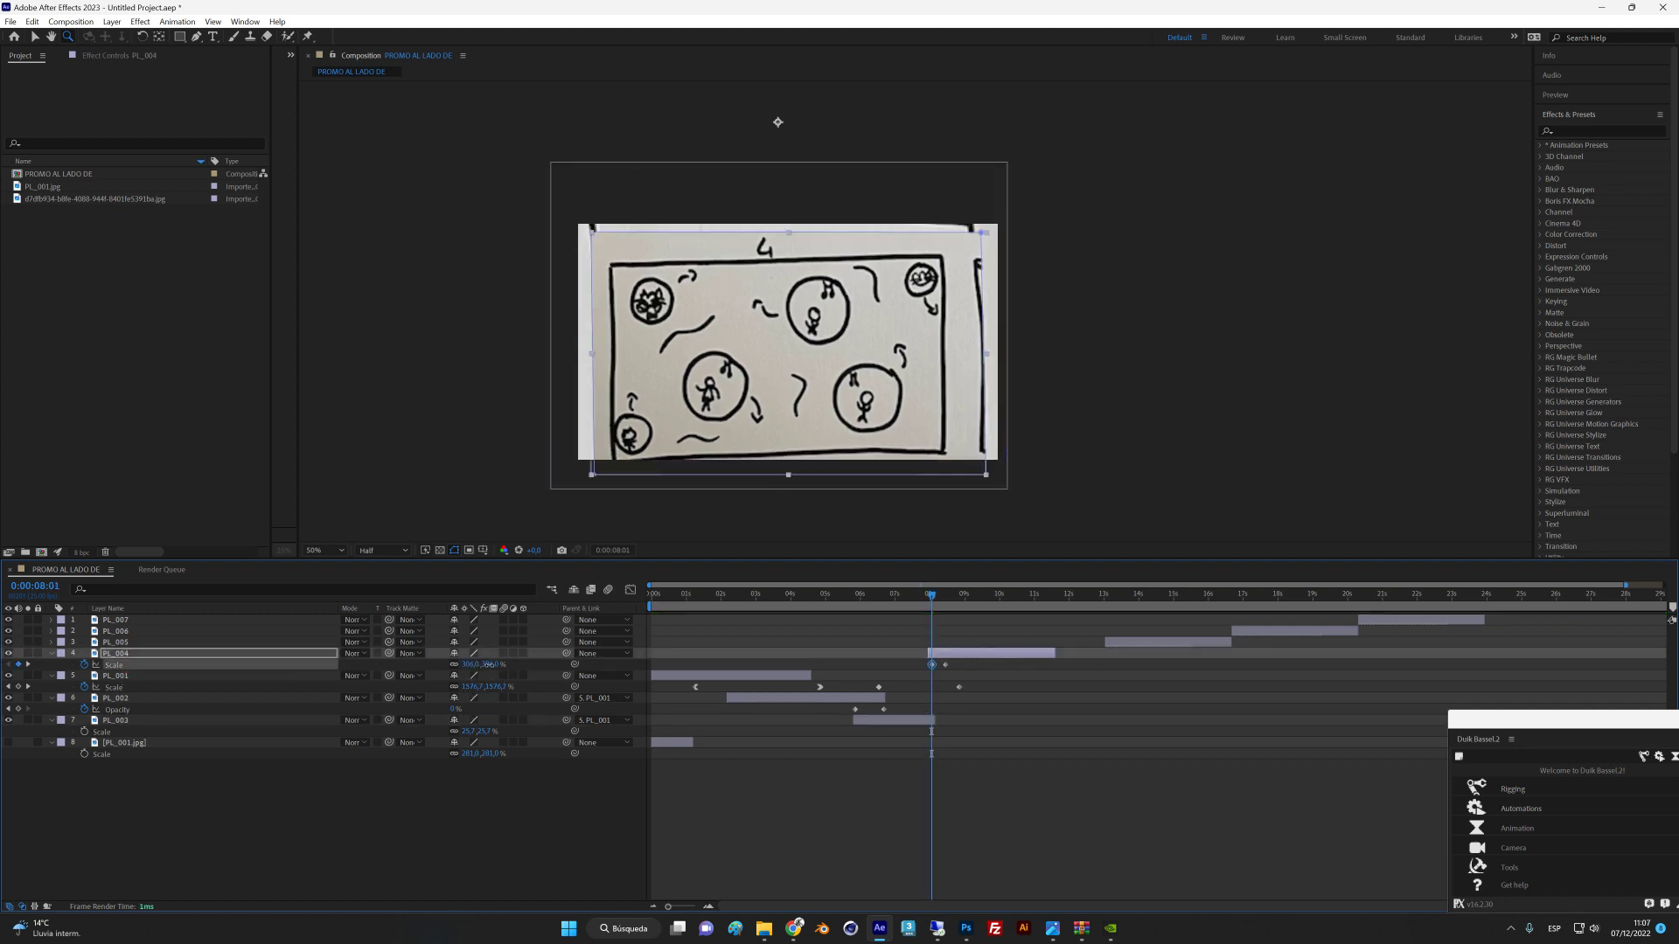
pyautogui.hotkey('ctrl', 'z')
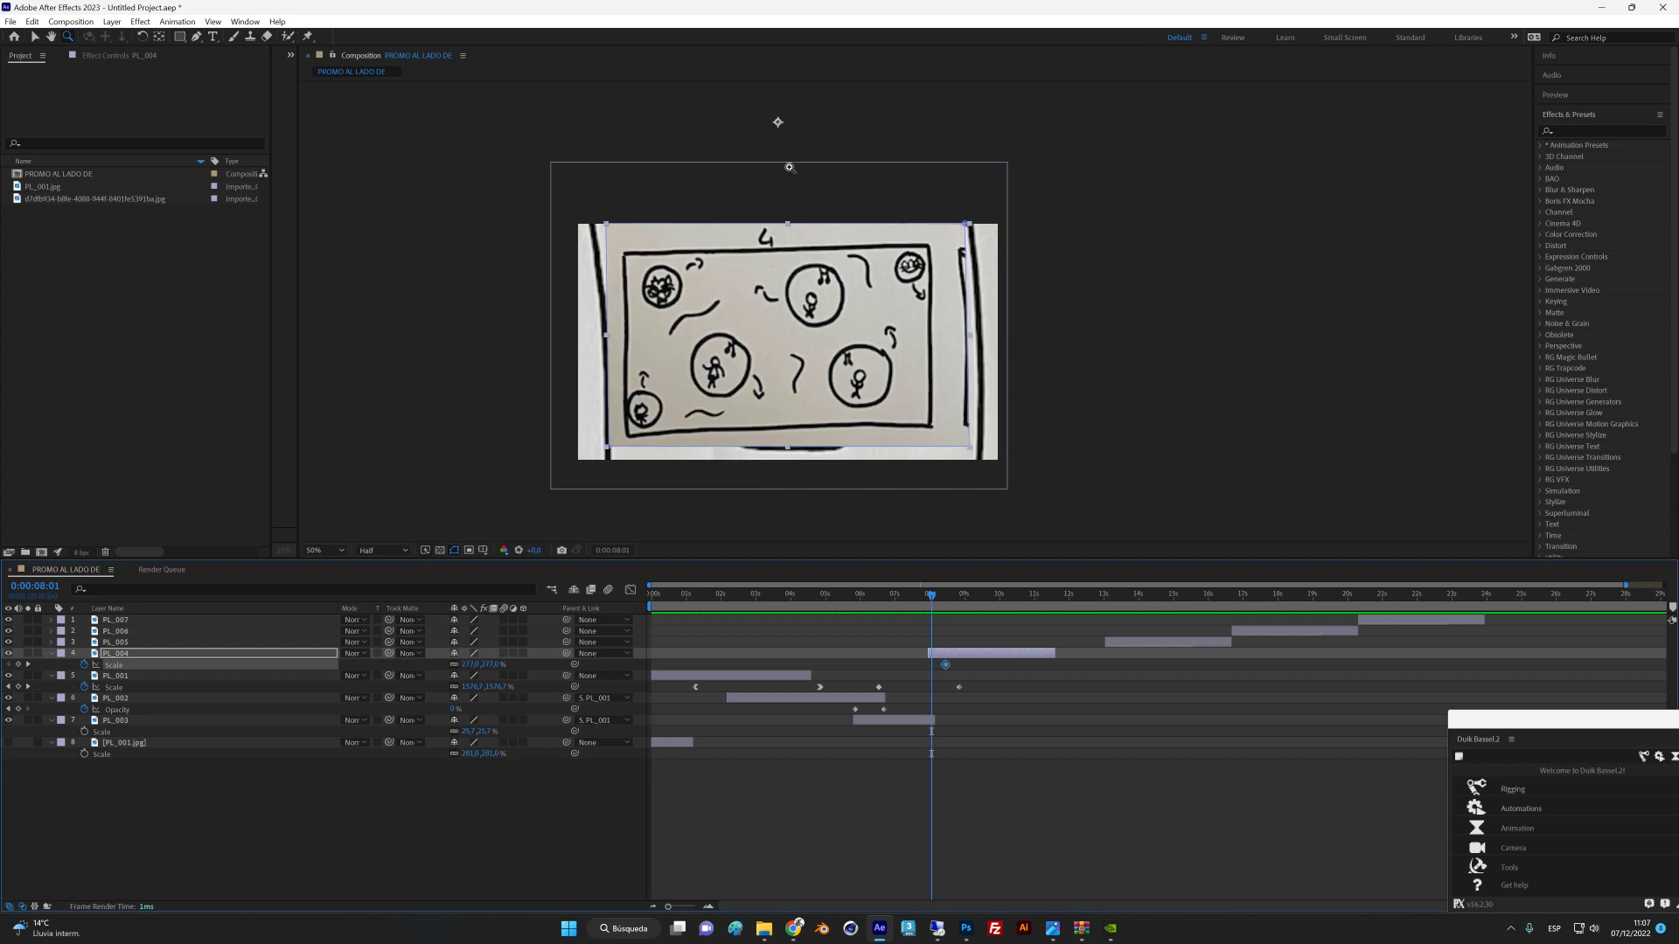
# Centre PL_004's anchor point on its drawing and add an opening Scale keyframe enlarging it far beyond the frame, placed at 0:00:07:19.
pyautogui.press('v')
pyautogui.click(773, 336)
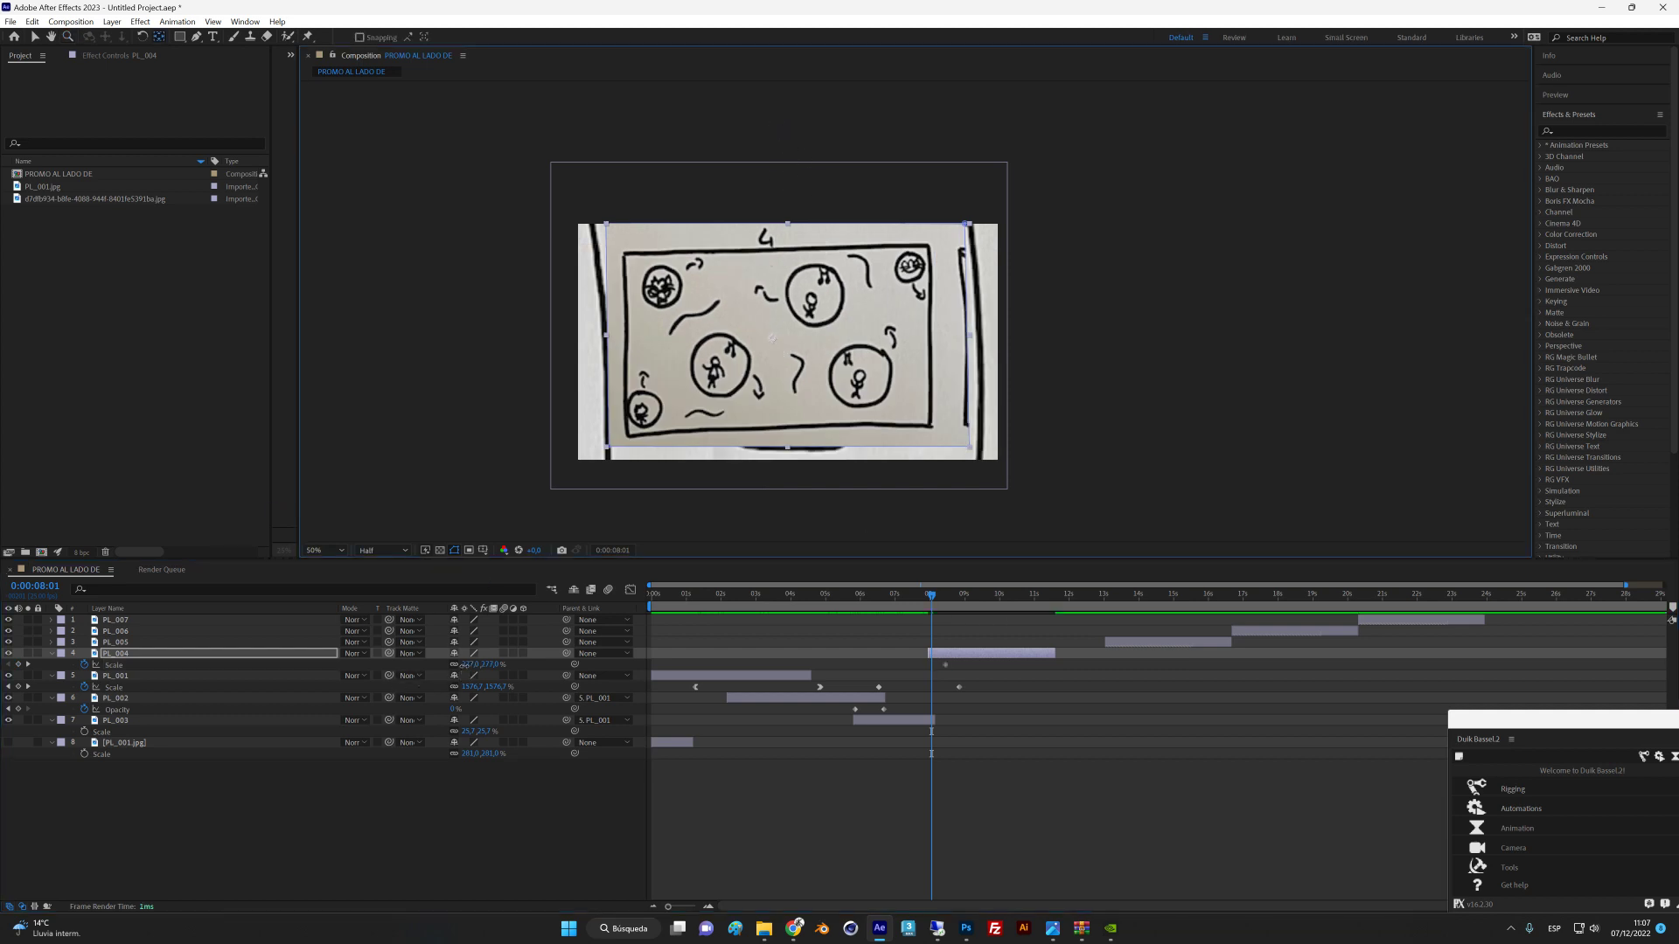
pyautogui.moveTo(465, 665); pyautogui.dragTo(939, 666)
pyautogui.click(947, 667)
pyautogui.moveTo(927, 601); pyautogui.dragTo(925, 670)
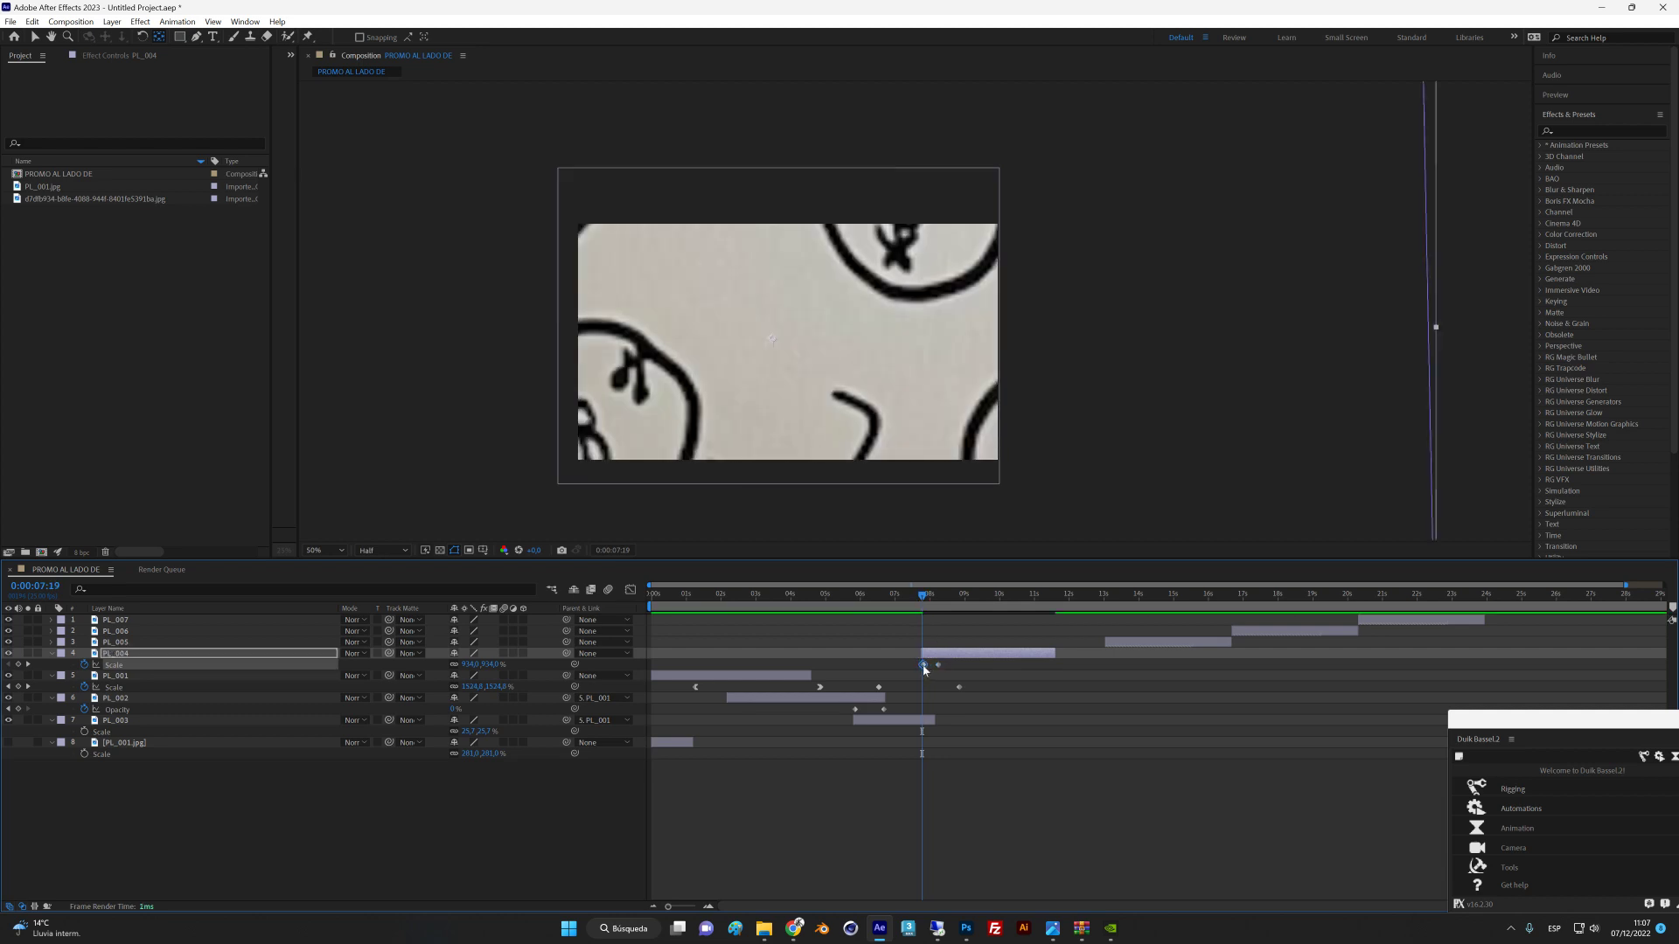
# Animate PL_004's opacity from 0% at 0:00:07:22 to 100% a few frames on, and preview the fade.
pyautogui.moveTo(929, 604); pyautogui.dragTo(926, 603)
pyautogui.press('t')
pyautogui.click(84, 666)
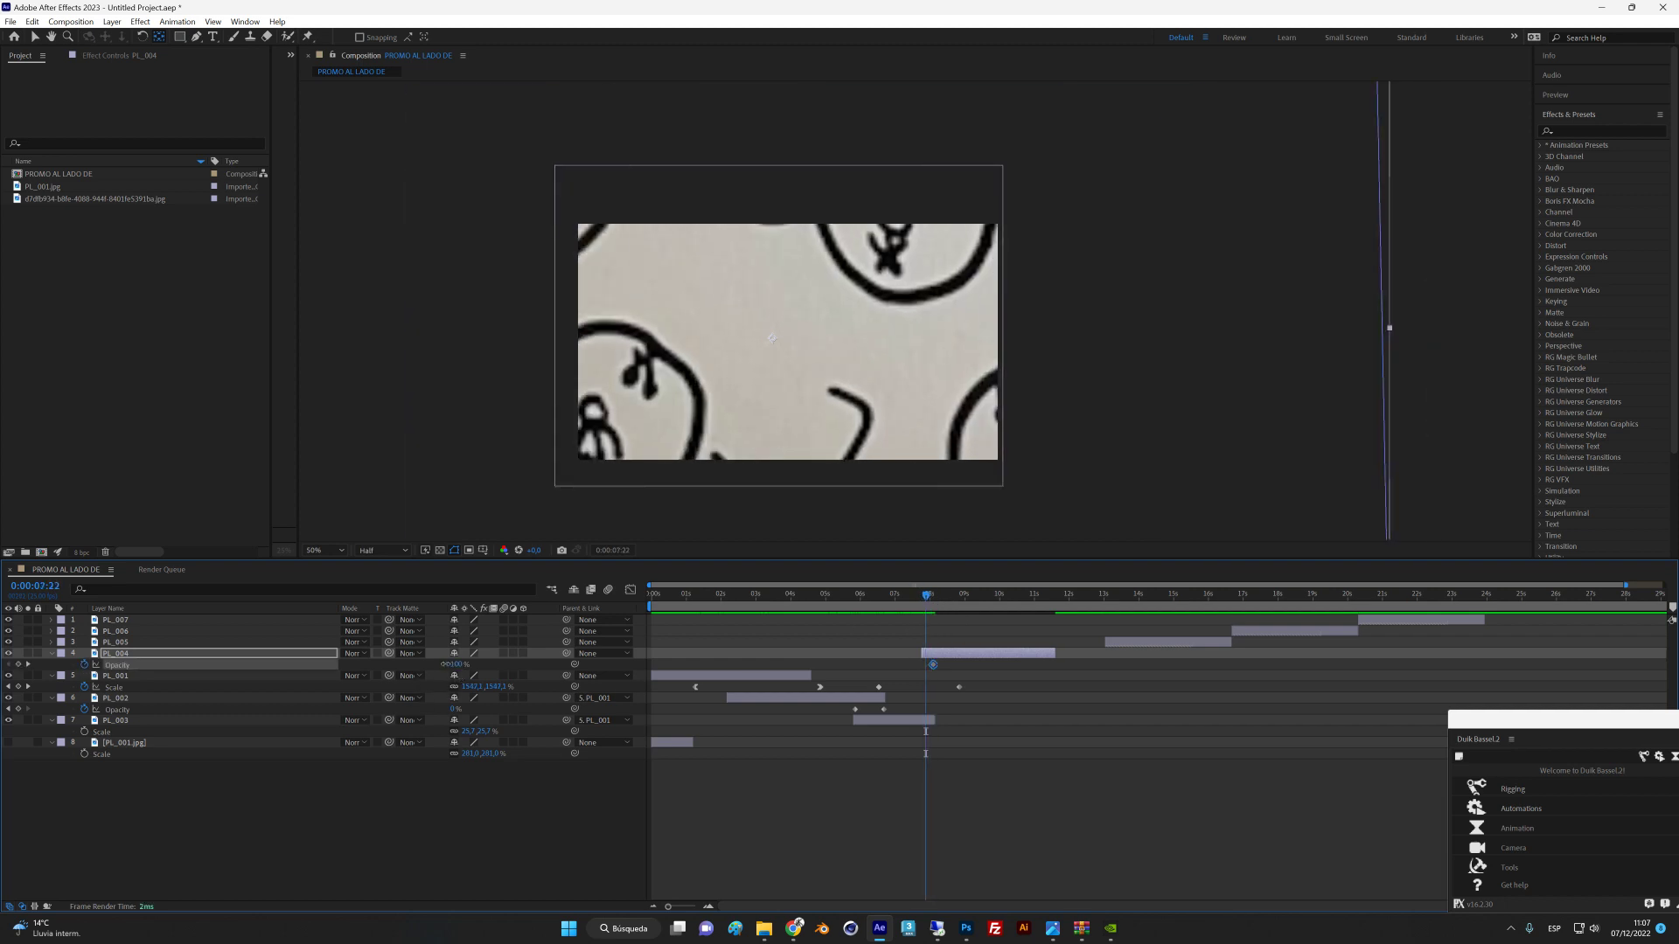
pyautogui.moveTo(446, 665); pyautogui.dragTo(351, 666)
pyautogui.press('space')
pyautogui.press('space')
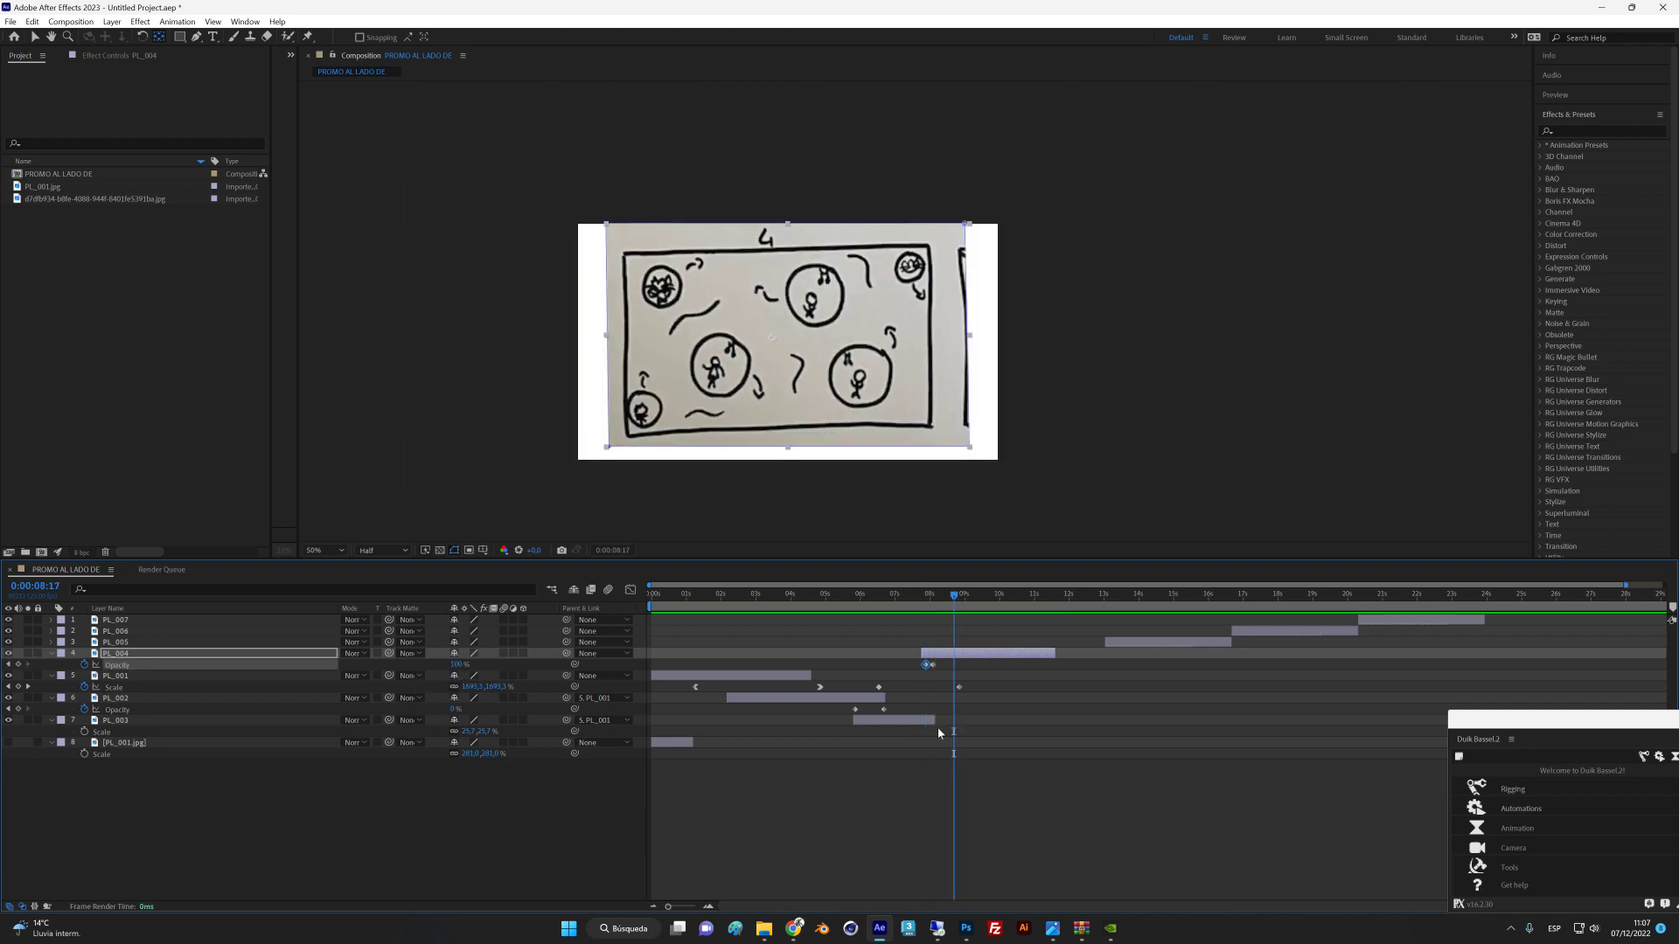
# Reveal PL_004's Scale keyframes and move the first one to 0:00:07:22.
pyautogui.click(249, 658)
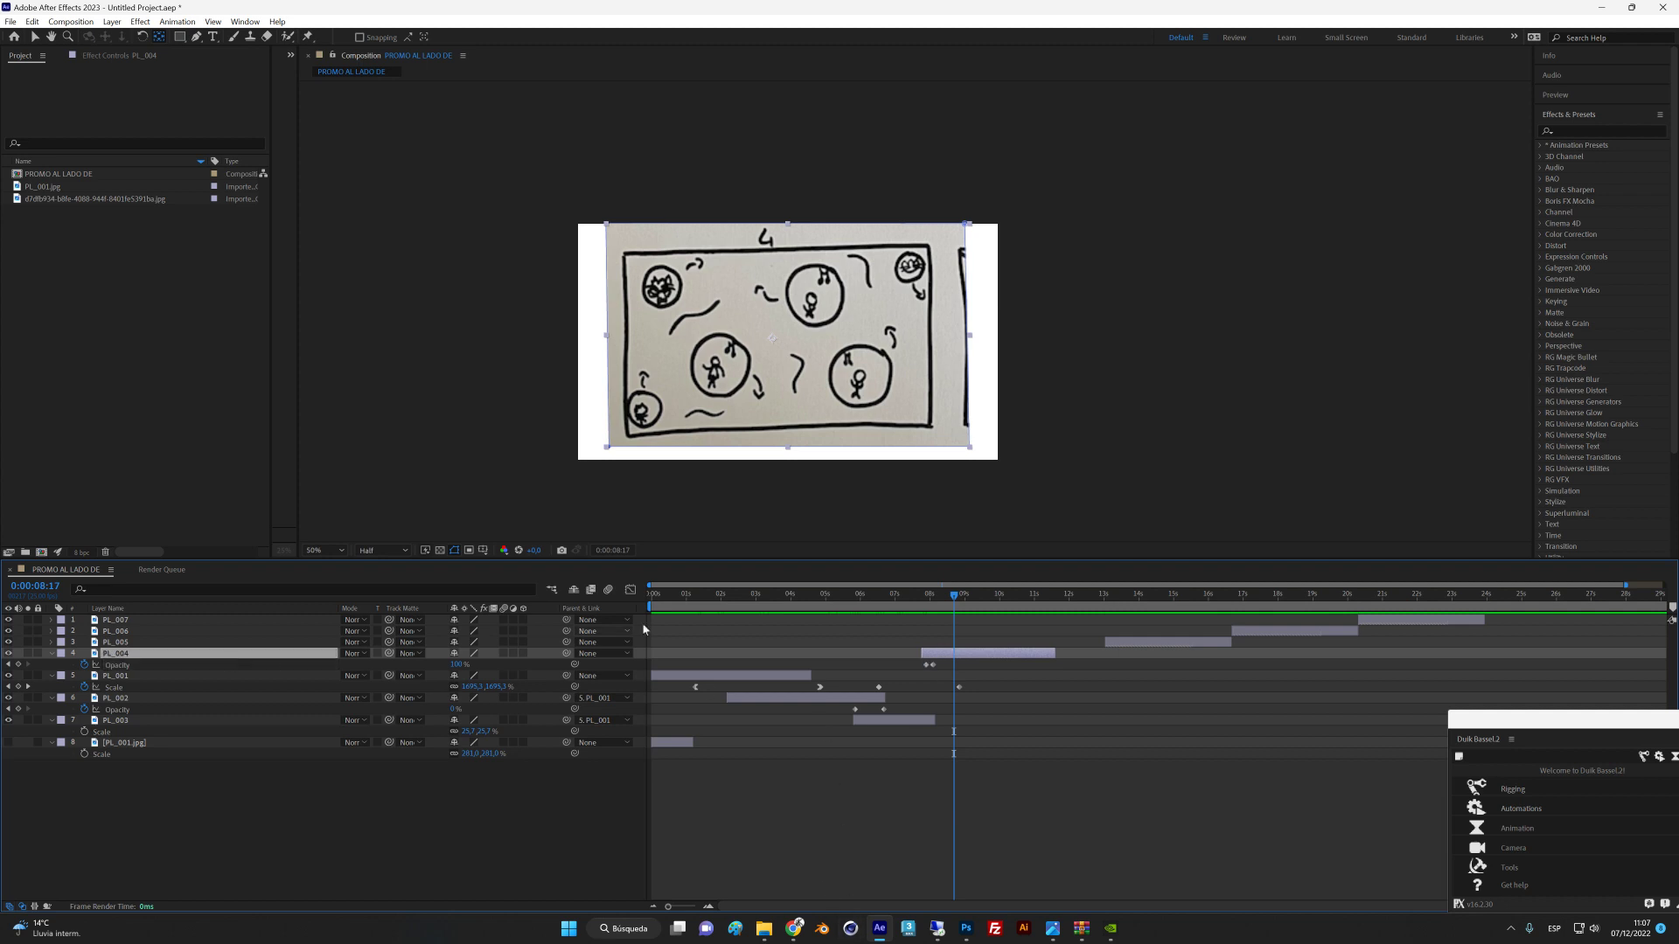
pyautogui.moveTo(953, 754)
pyautogui.mouseDown()
pyautogui.moveTo(904, 754)
pyautogui.moveTo(950, 665)
pyautogui.moveTo(929, 612)
pyautogui.mouseUp()
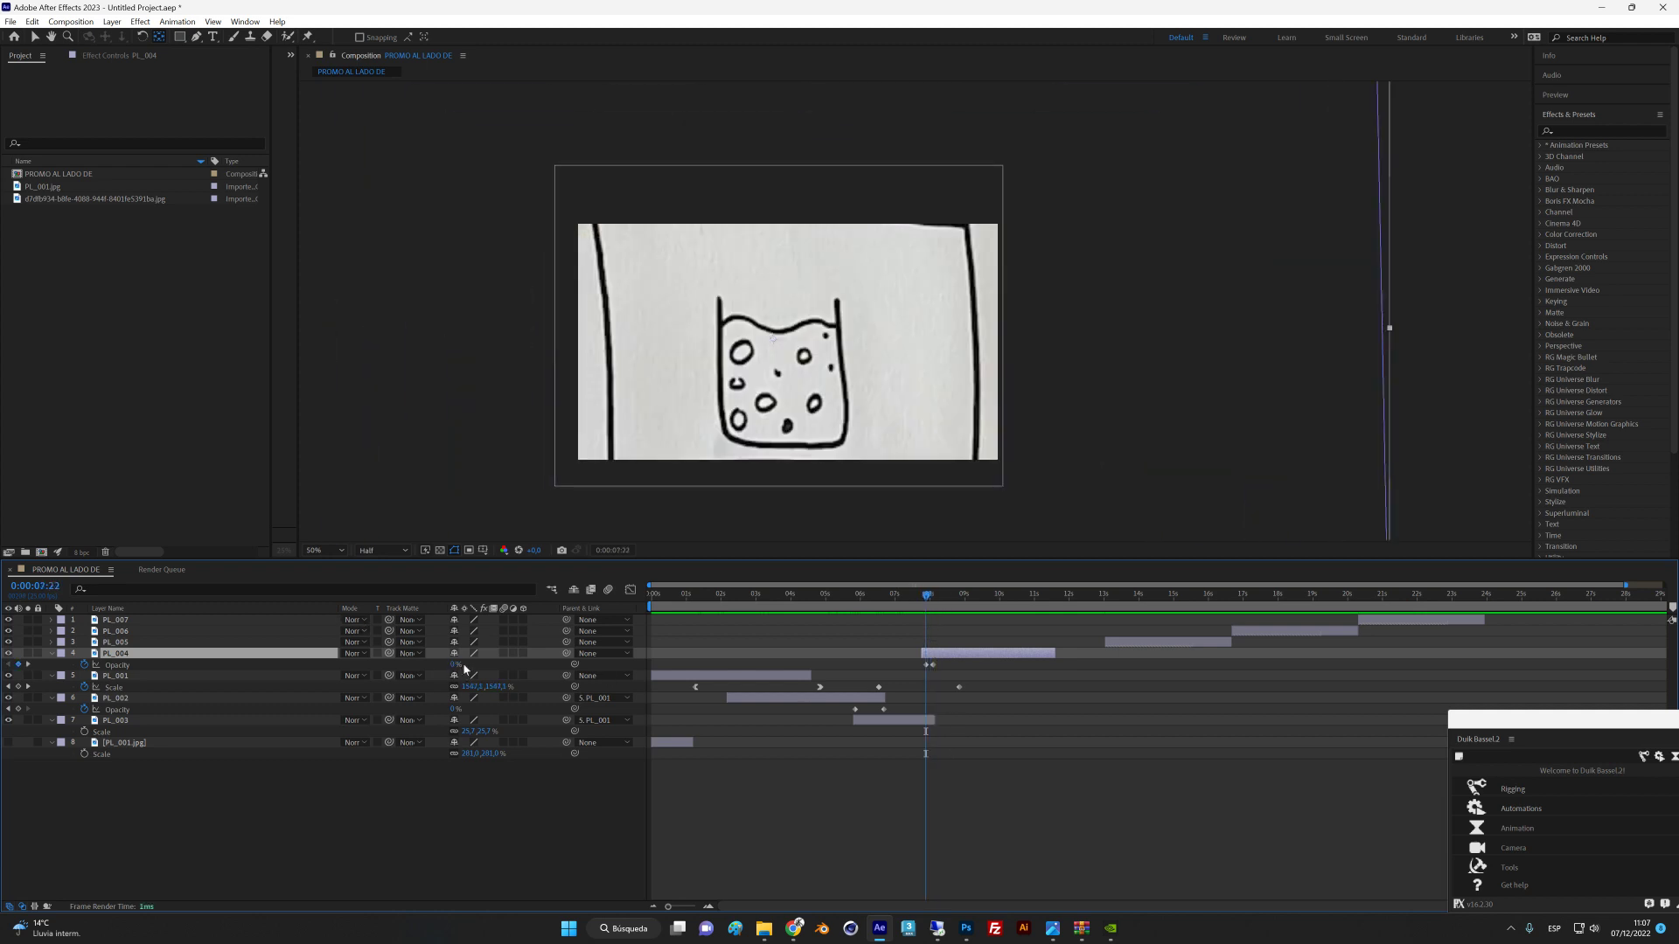
pyautogui.press('s')
pyautogui.click(123, 668)
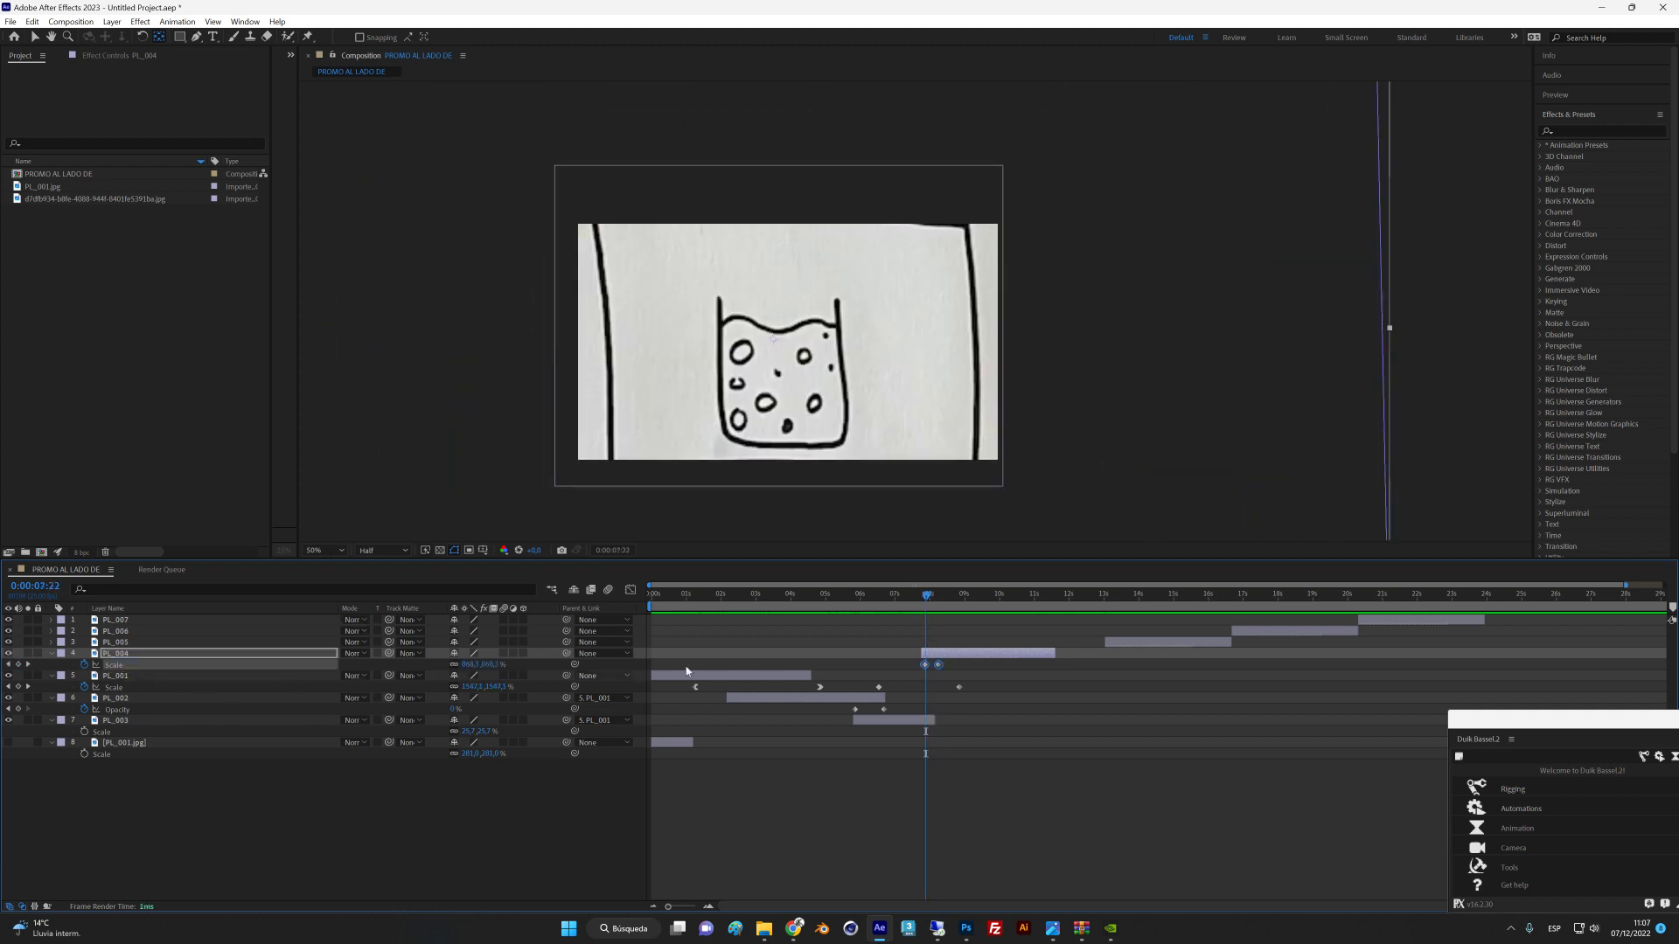
pyautogui.click(911, 675)
pyautogui.click(925, 665)
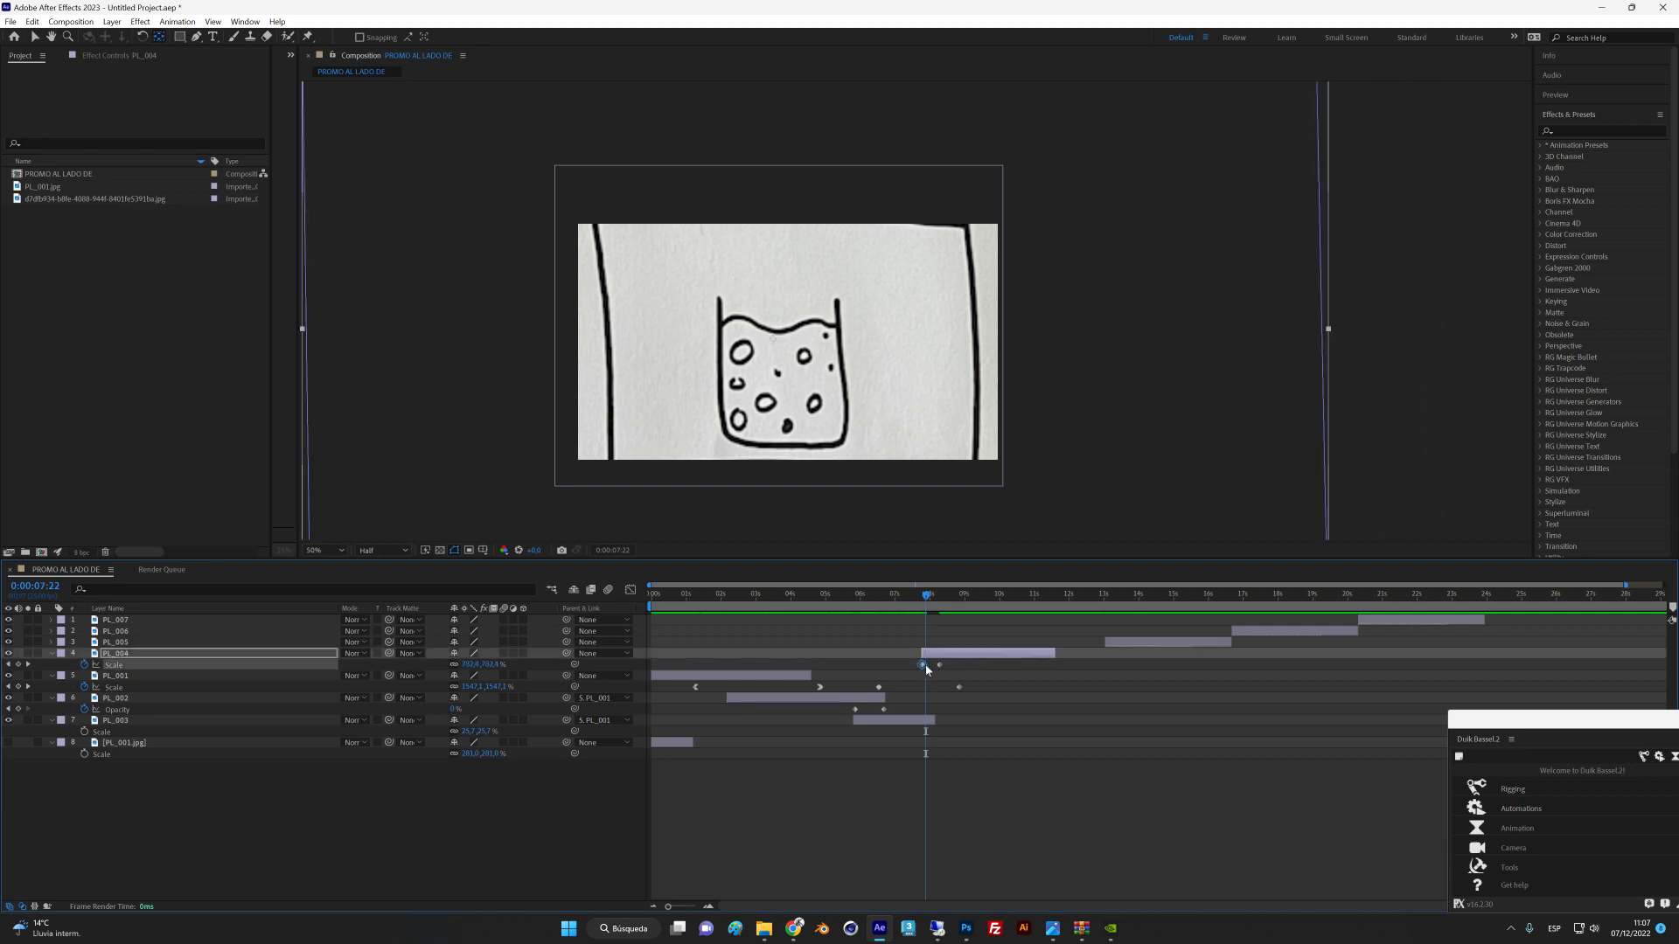
# Set PL_004's first Scale keyframe to 0% and preview the drawing growing into the frame.
pyautogui.click(467, 667)
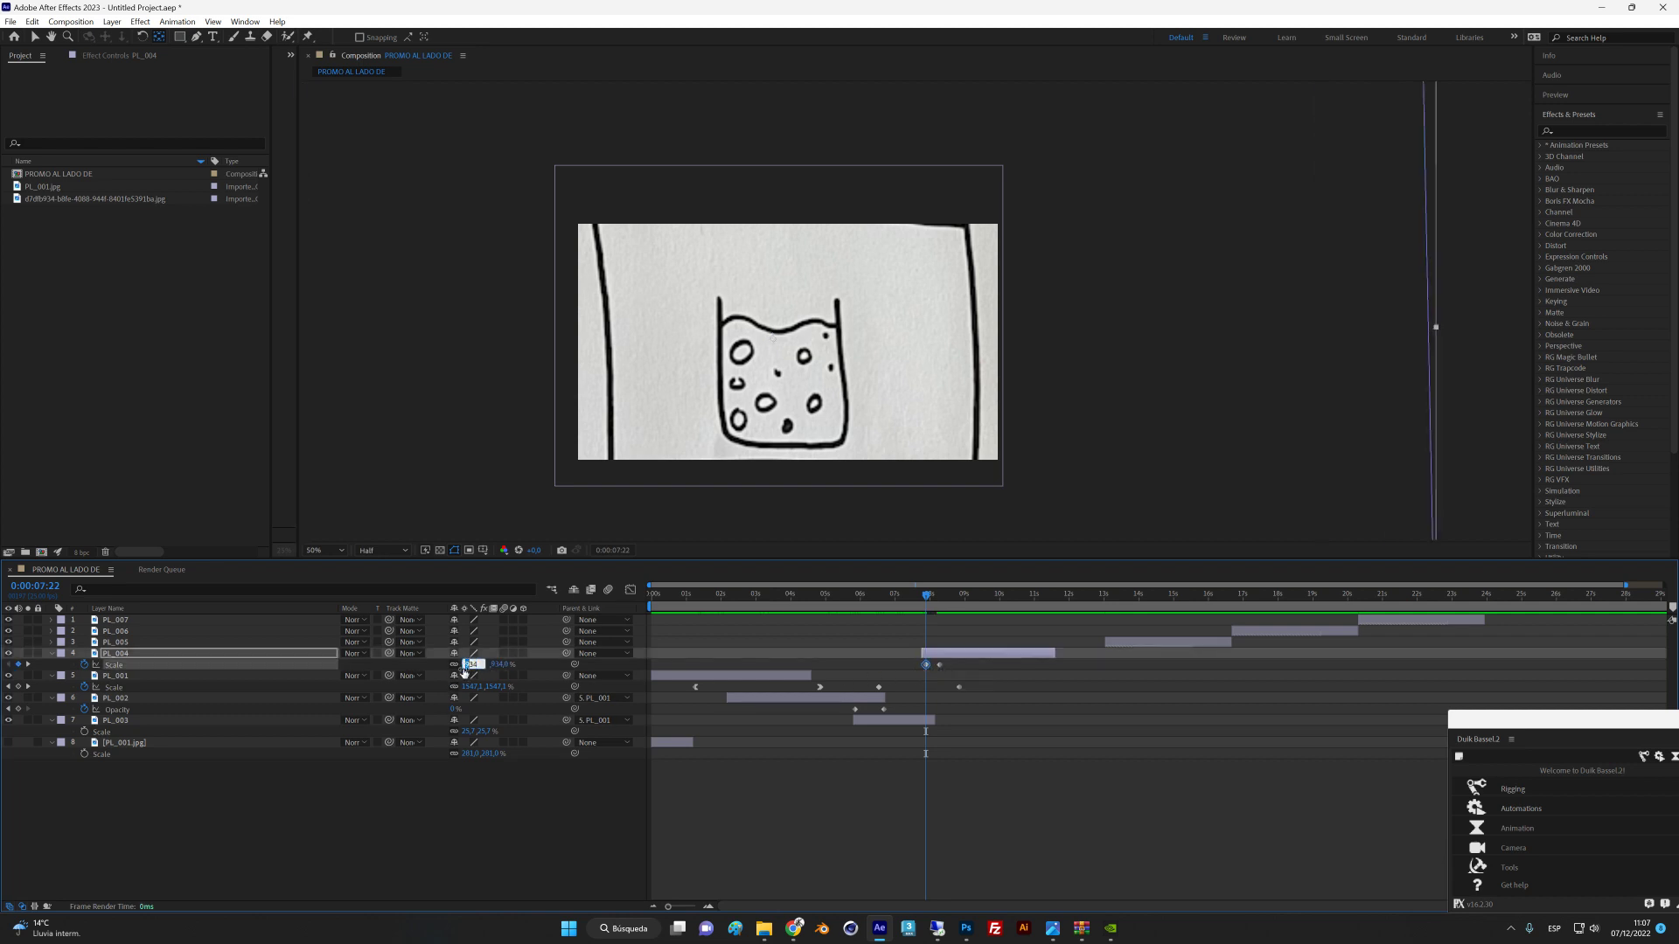
pyautogui.click(1315, 116)
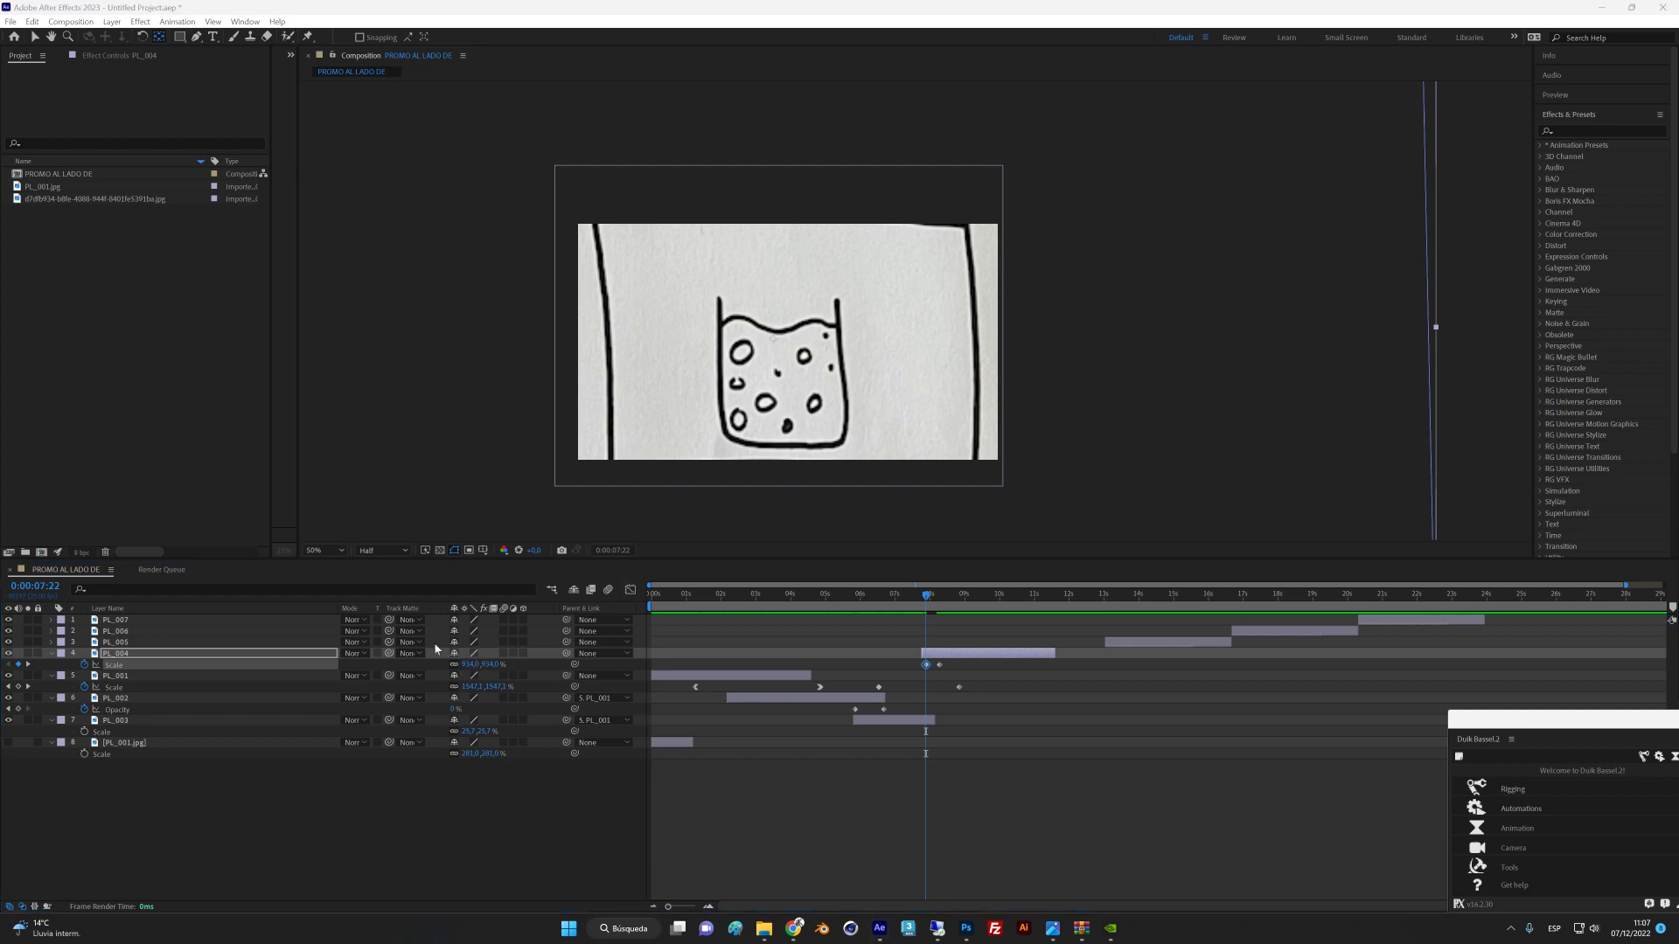
pyautogui.click(471, 665)
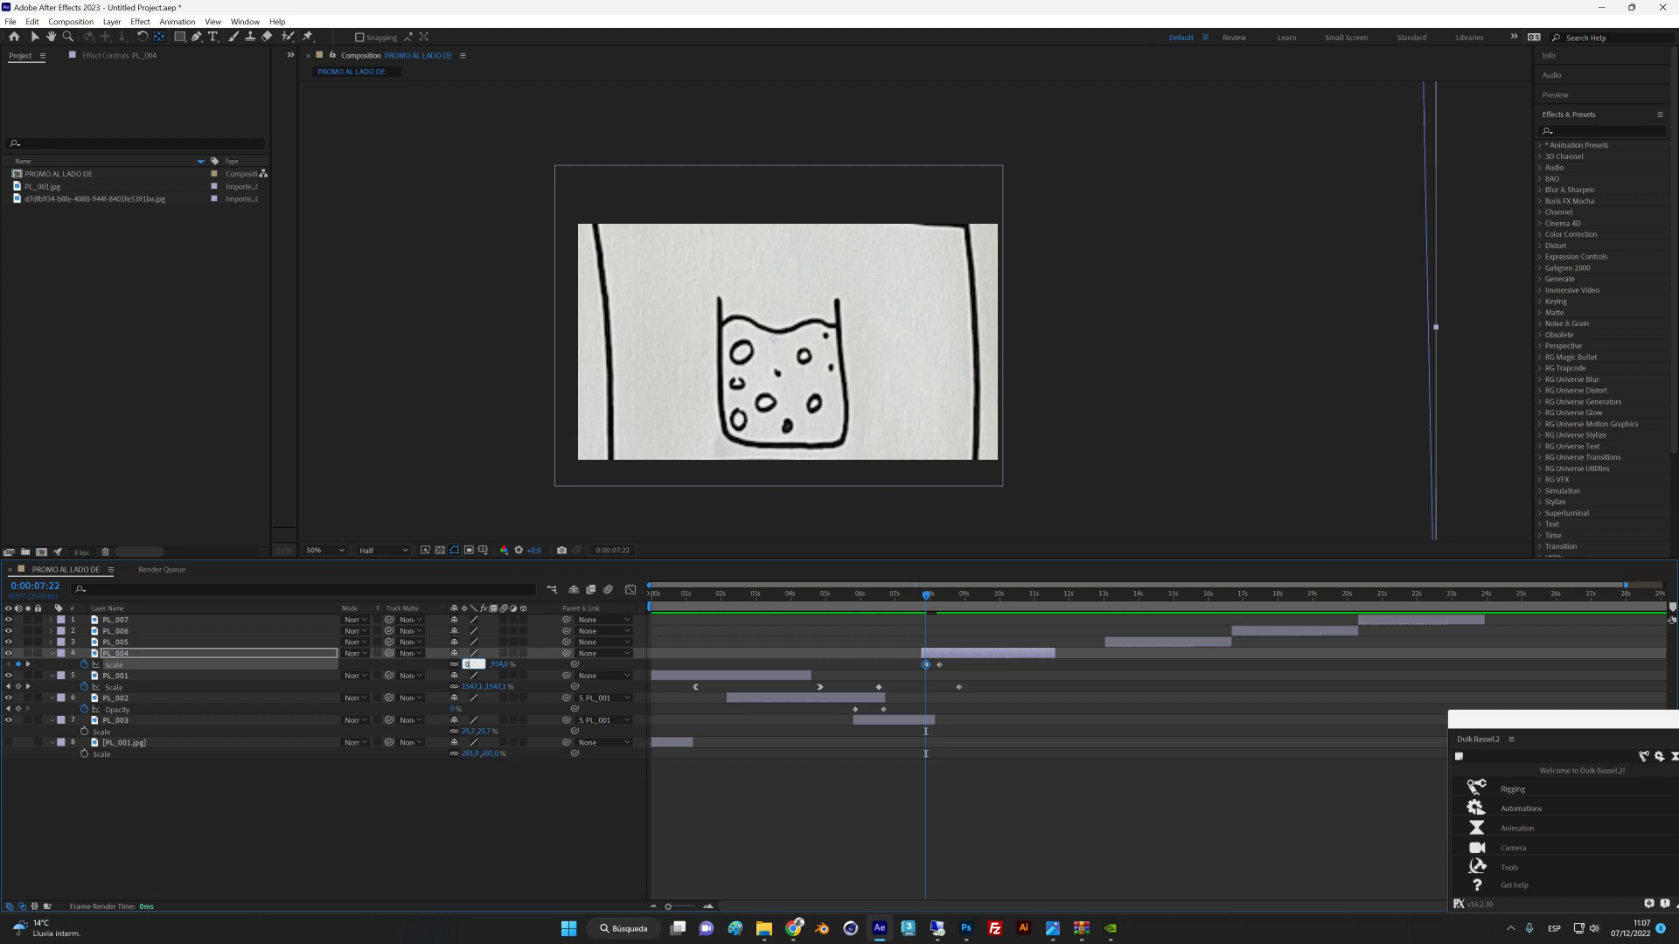
pyautogui.press('Return')
pyautogui.press('space')
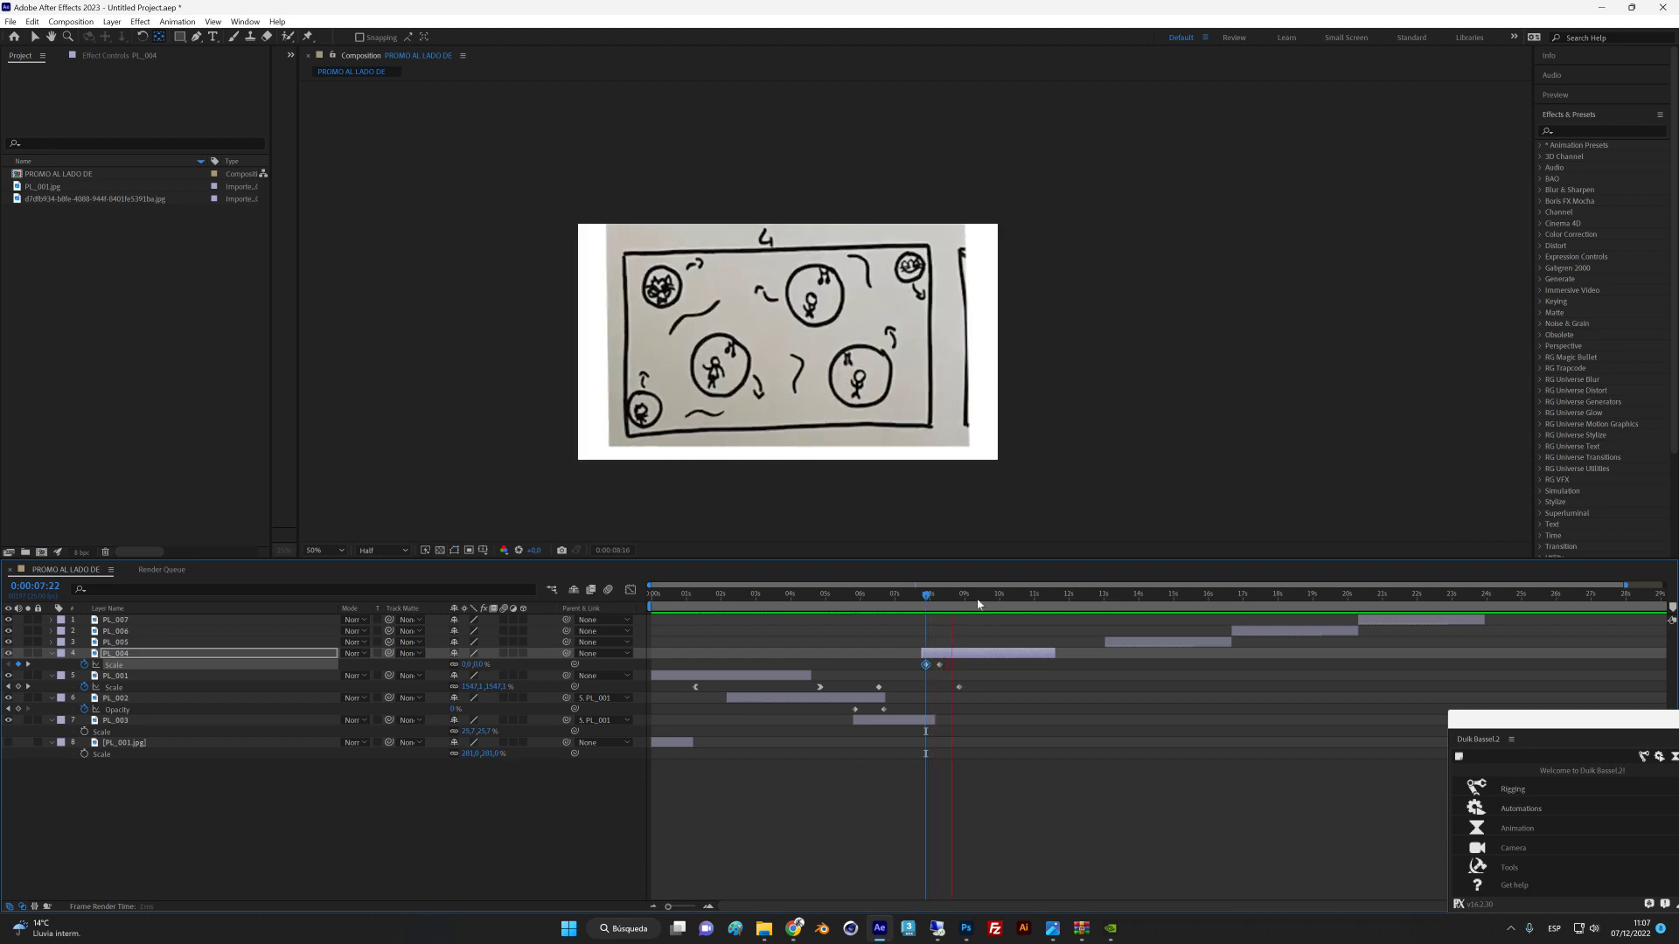
pyautogui.click(959, 596)
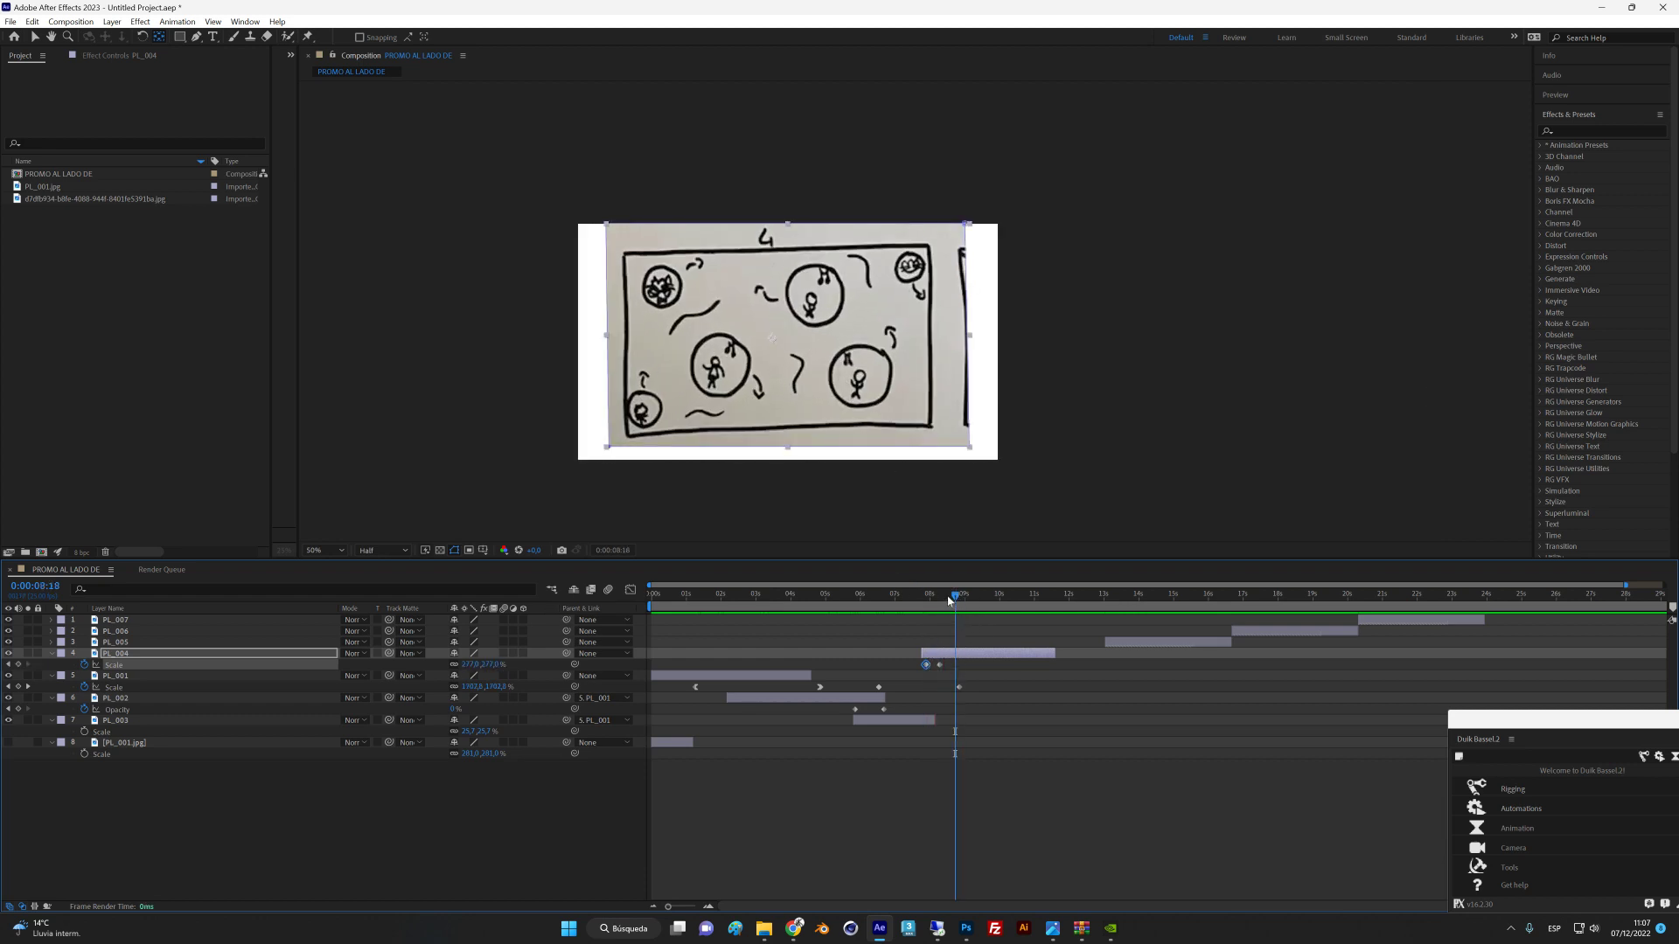
pyautogui.moveTo(950, 600); pyautogui.dragTo(941, 619)
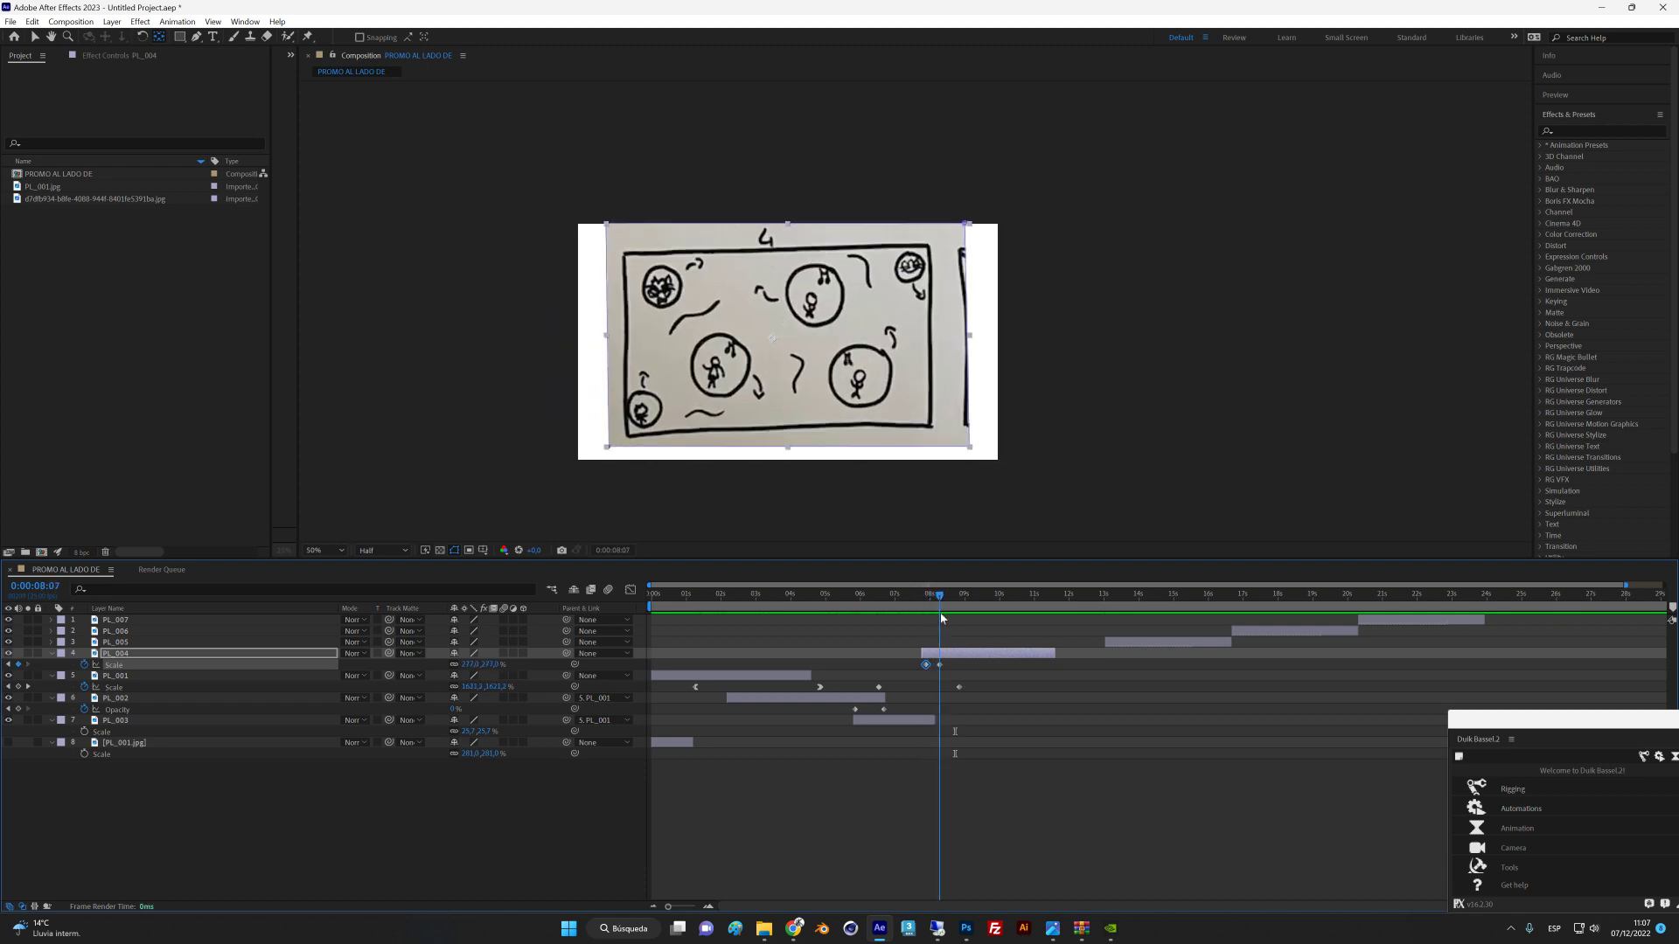
# Apply the Levels effect to PL_004 and brighten the drawing by lowering Input White to about 214 and raising Gamma.
pyautogui.click(1571, 130)
pyautogui.write('level')
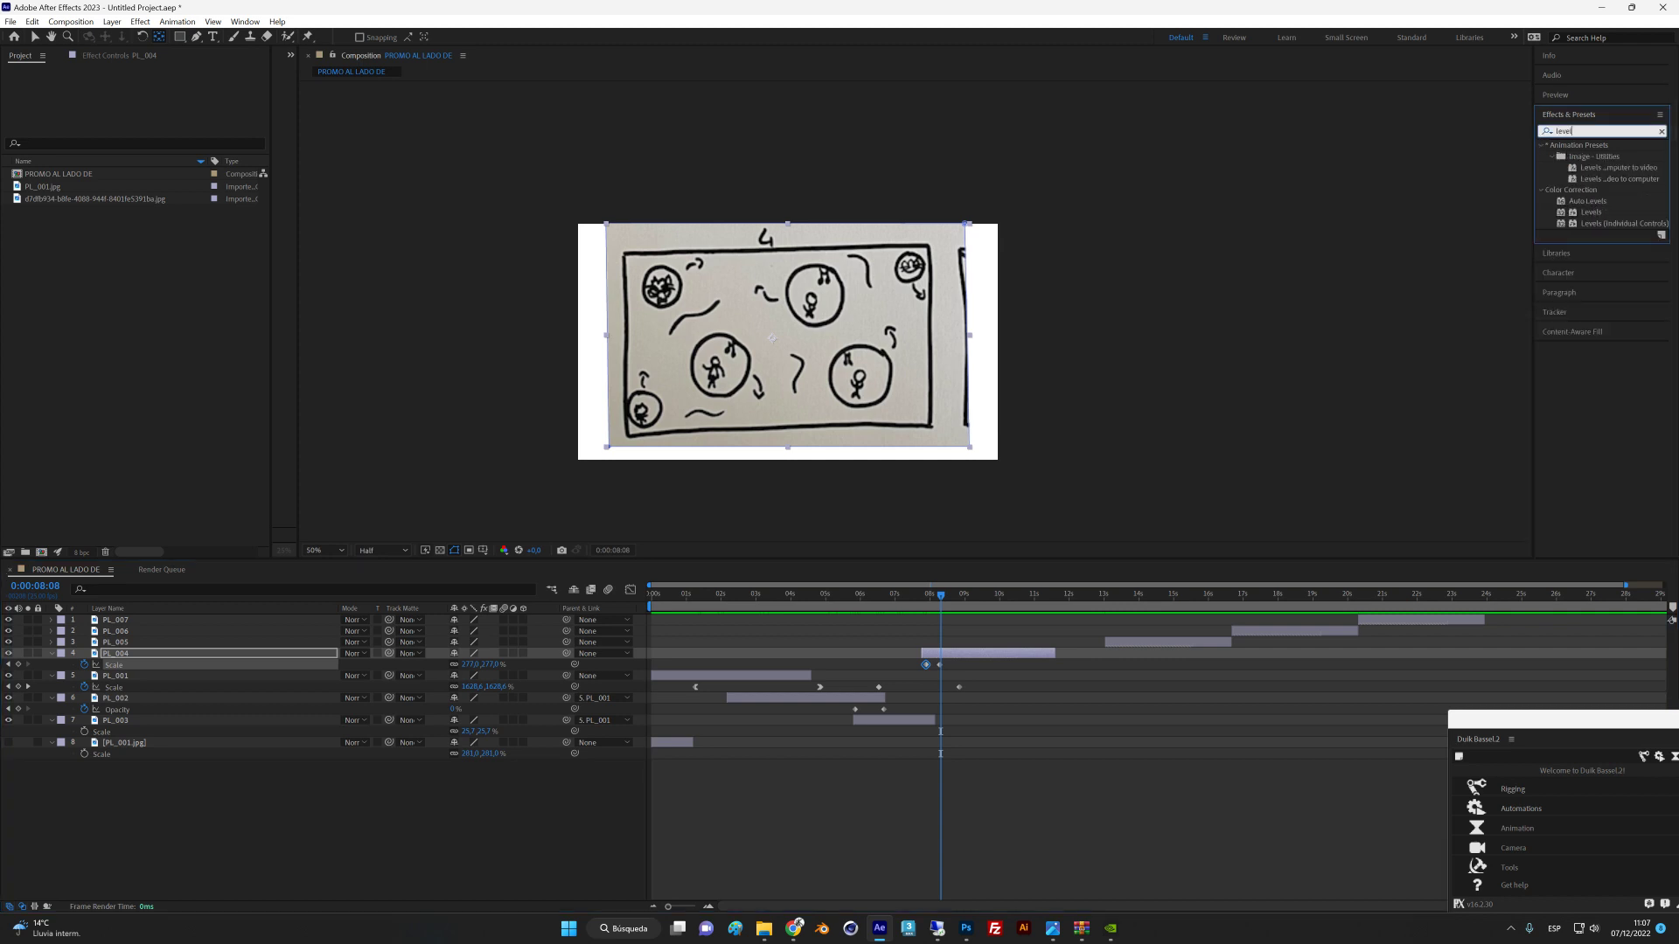
pyautogui.moveTo(1592, 213); pyautogui.dragTo(960, 654)
pyautogui.moveTo(200, 164); pyautogui.dragTo(95, 169)
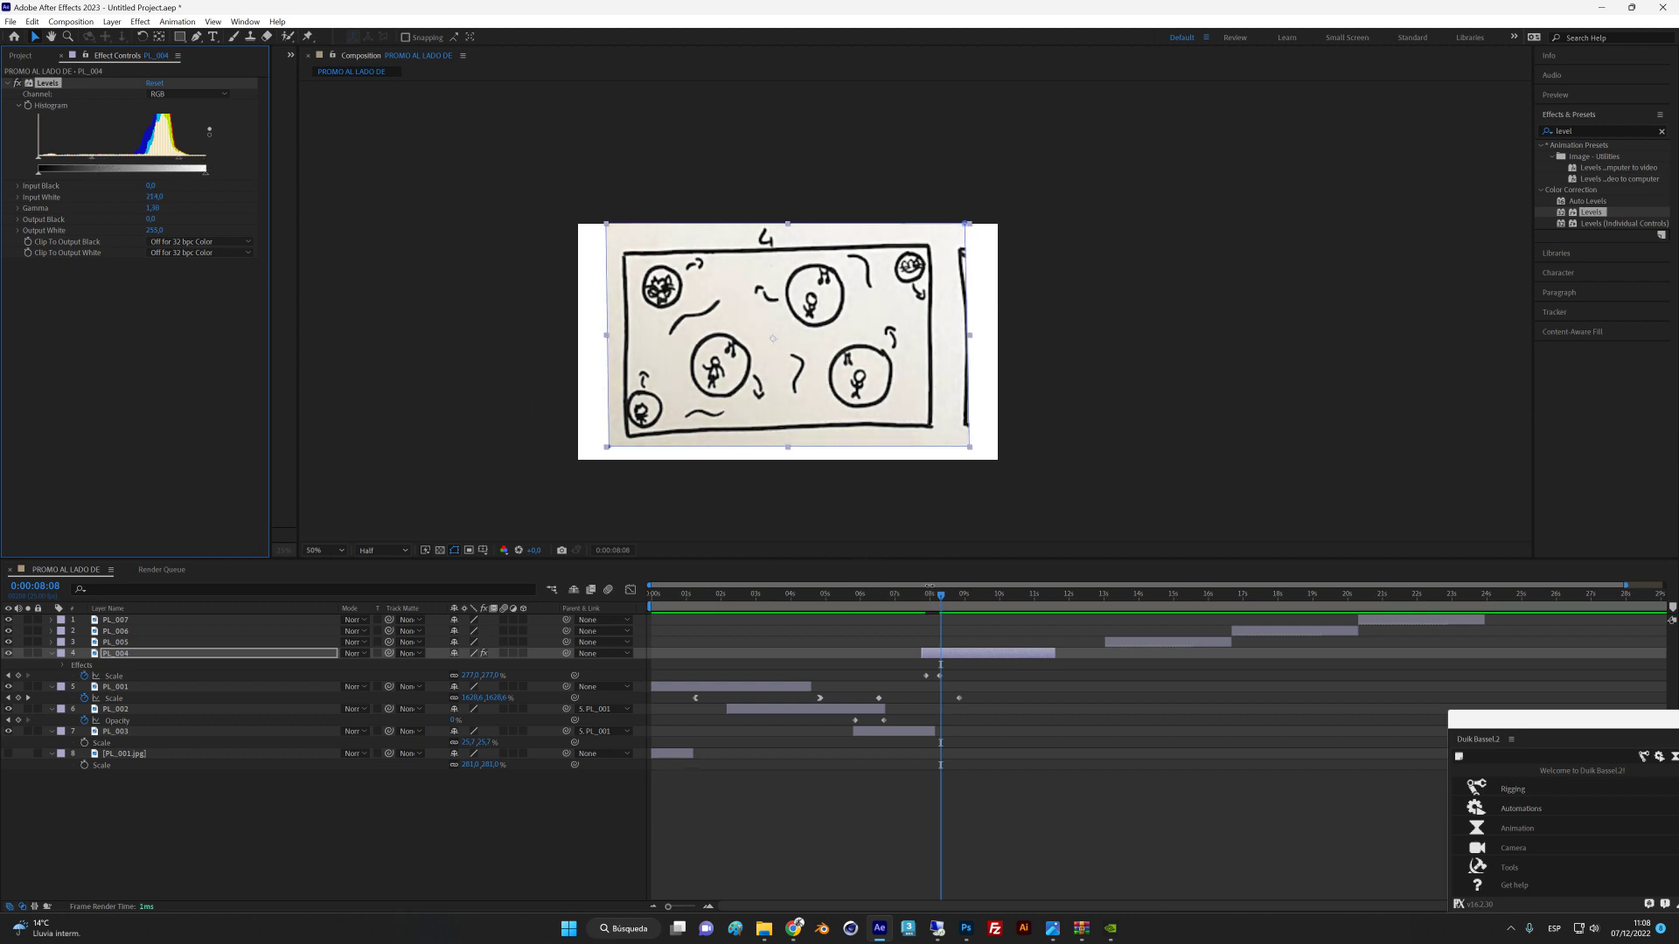
# Ease PL_004's last Scale keyframe in the Graph Editor, bringing its incoming speed down to 0 for a fast start and soft stop.
pyautogui.click(114, 676)
pyautogui.click(631, 589)
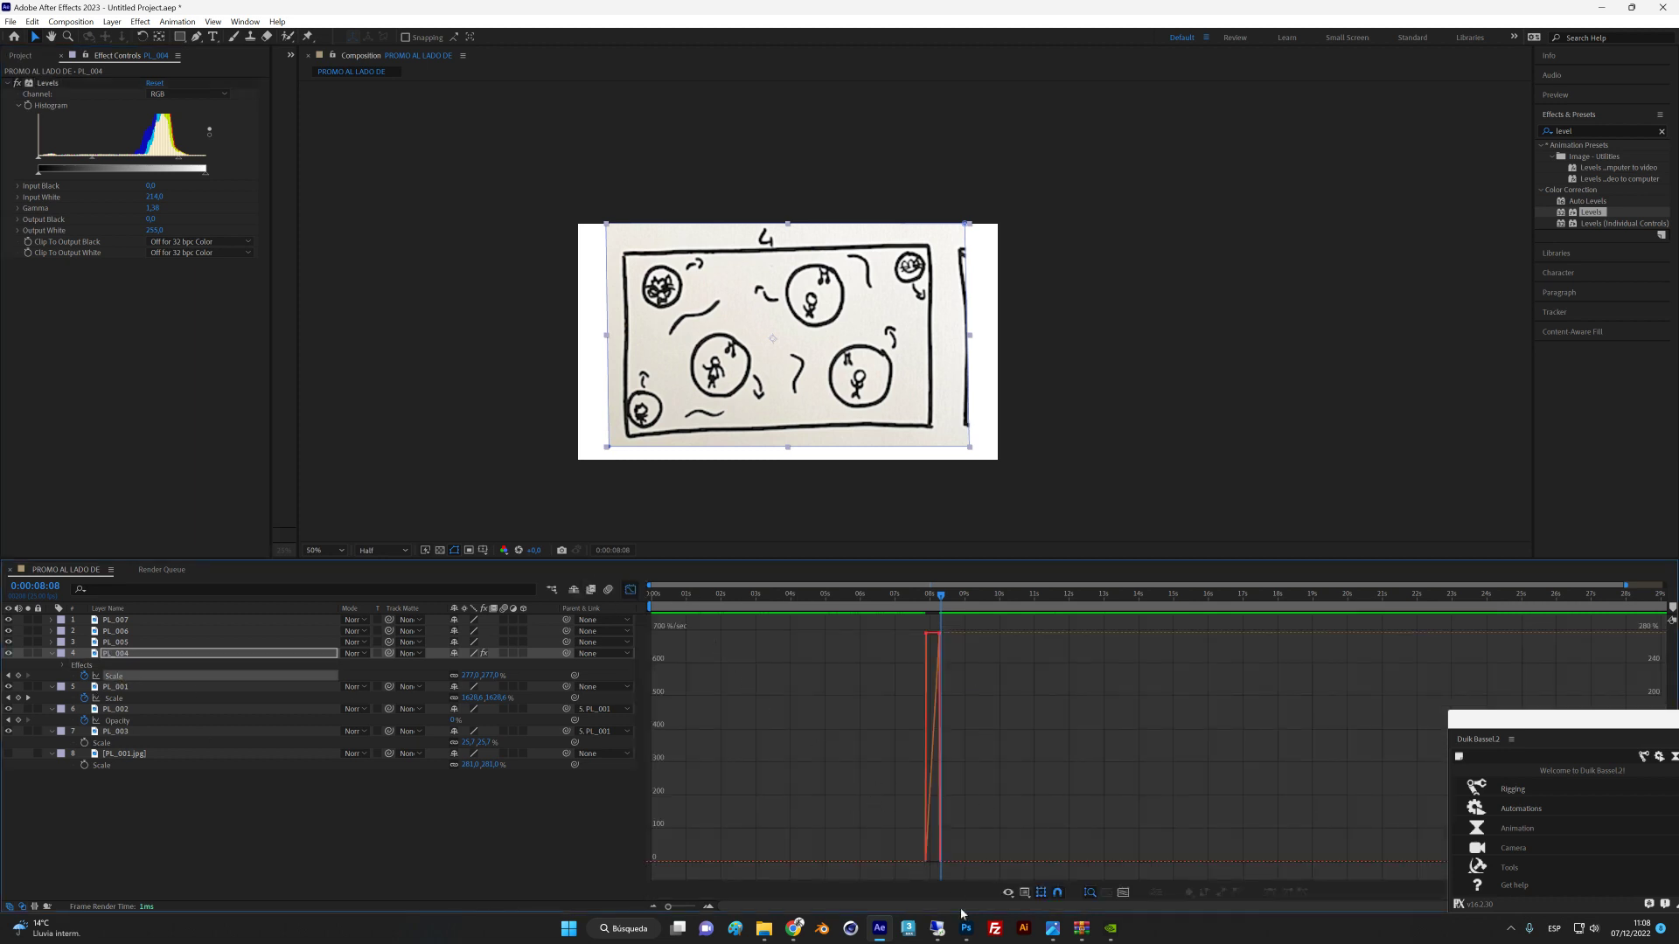
pyautogui.press('z')
pyautogui.moveTo(944, 760); pyautogui.dragTo(1102, 753)
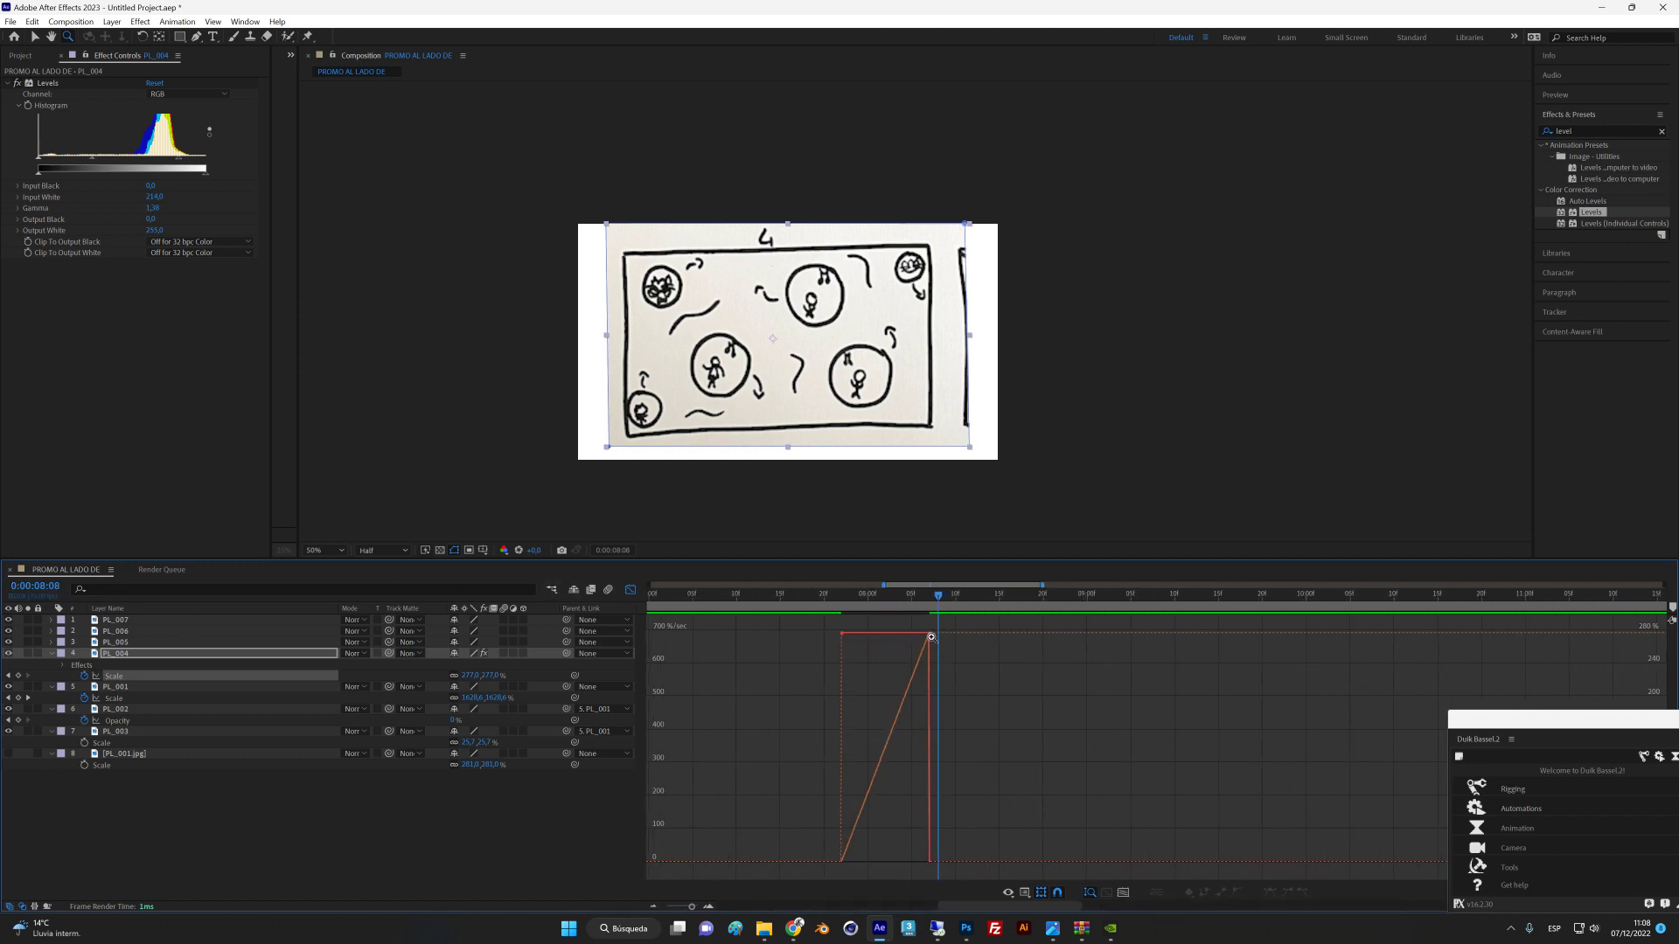
pyautogui.click(36, 37)
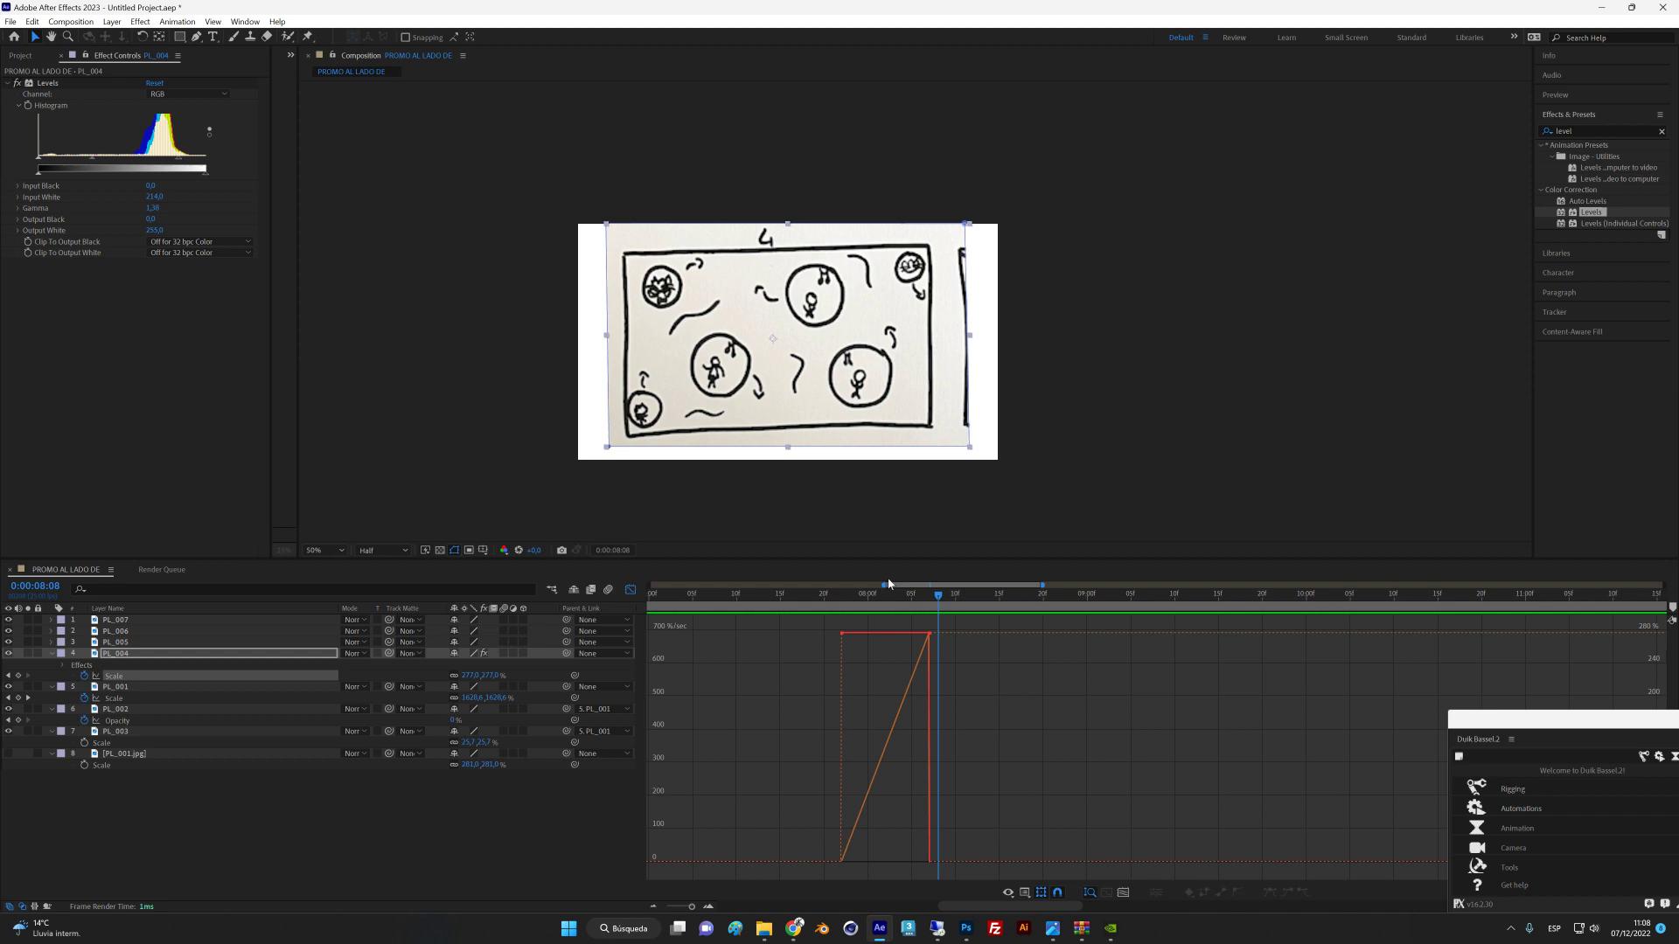
pyautogui.click(927, 634)
pyautogui.moveTo(926, 636); pyautogui.dragTo(892, 866)
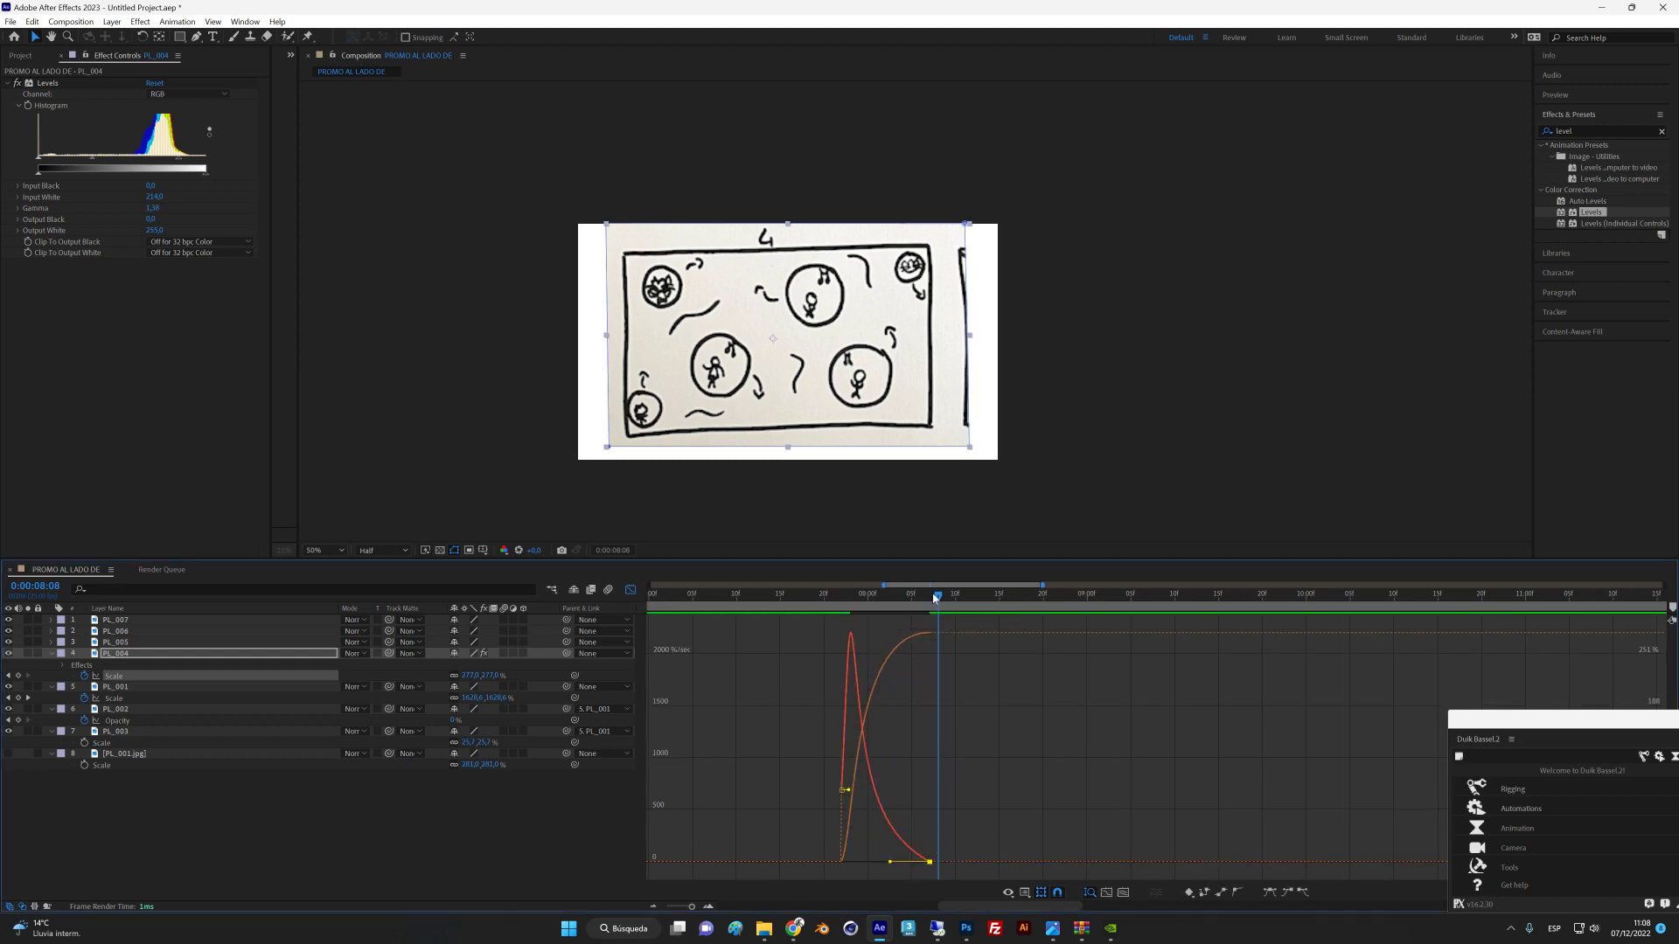
# Preview PL_004's eased scale-in from just before its first Scale keyframe.
pyautogui.moveTo(937, 598); pyautogui.dragTo(811, 614)
pyautogui.press('space')
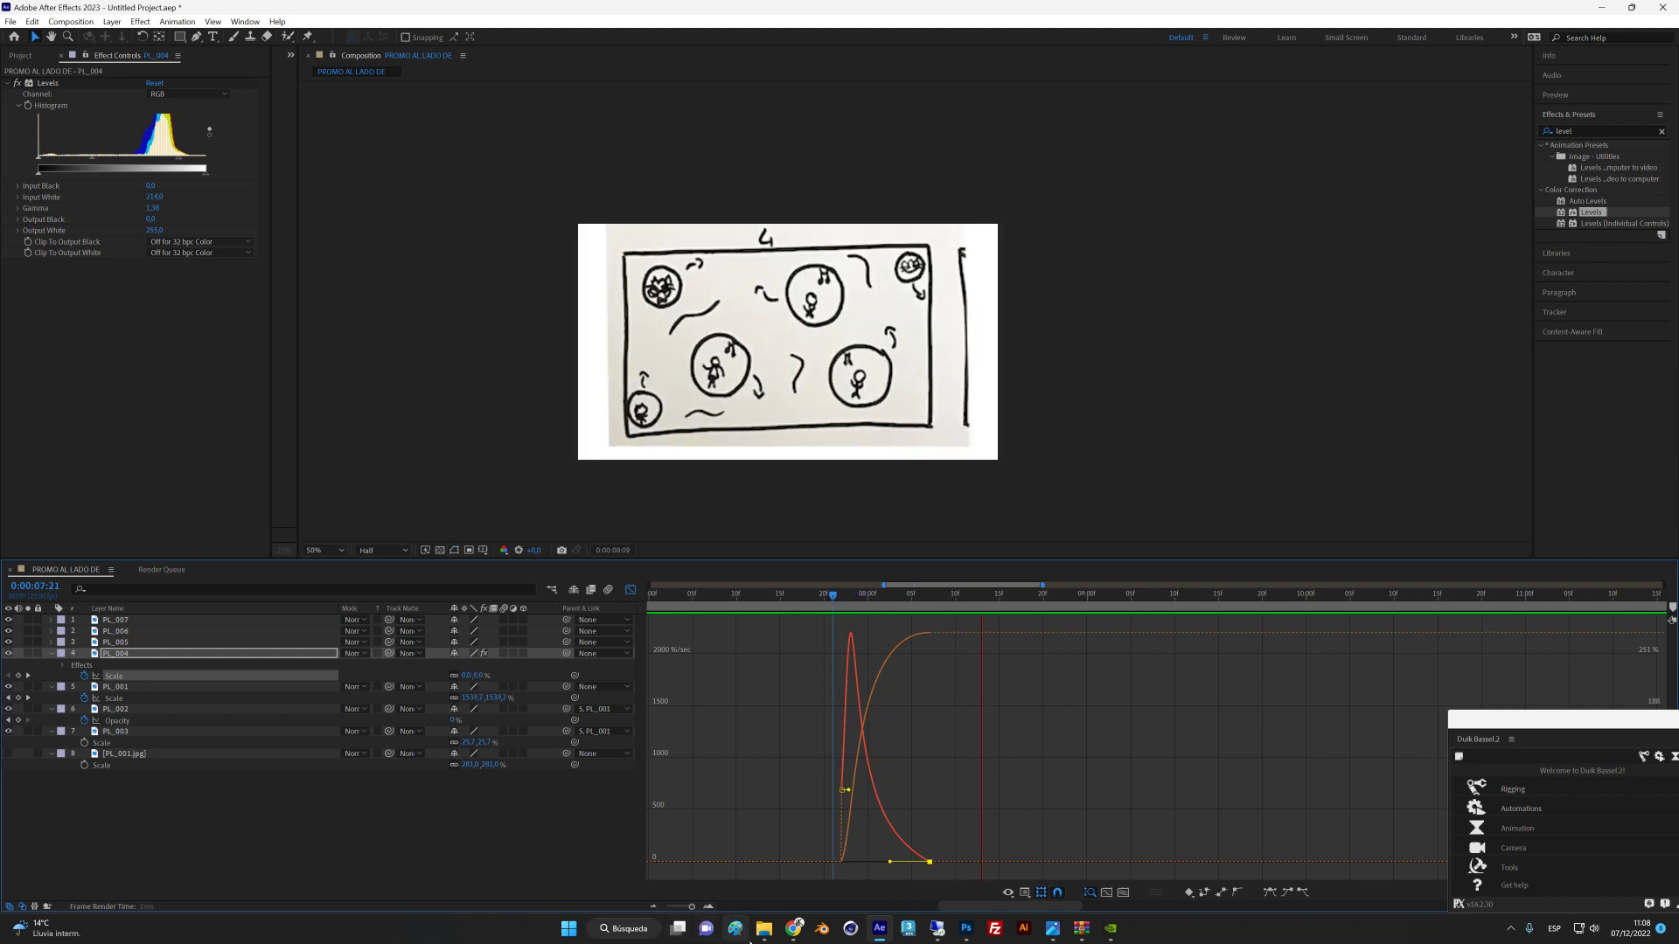
pyautogui.press('space')
pyautogui.moveTo(915, 586); pyautogui.dragTo(763, 607)
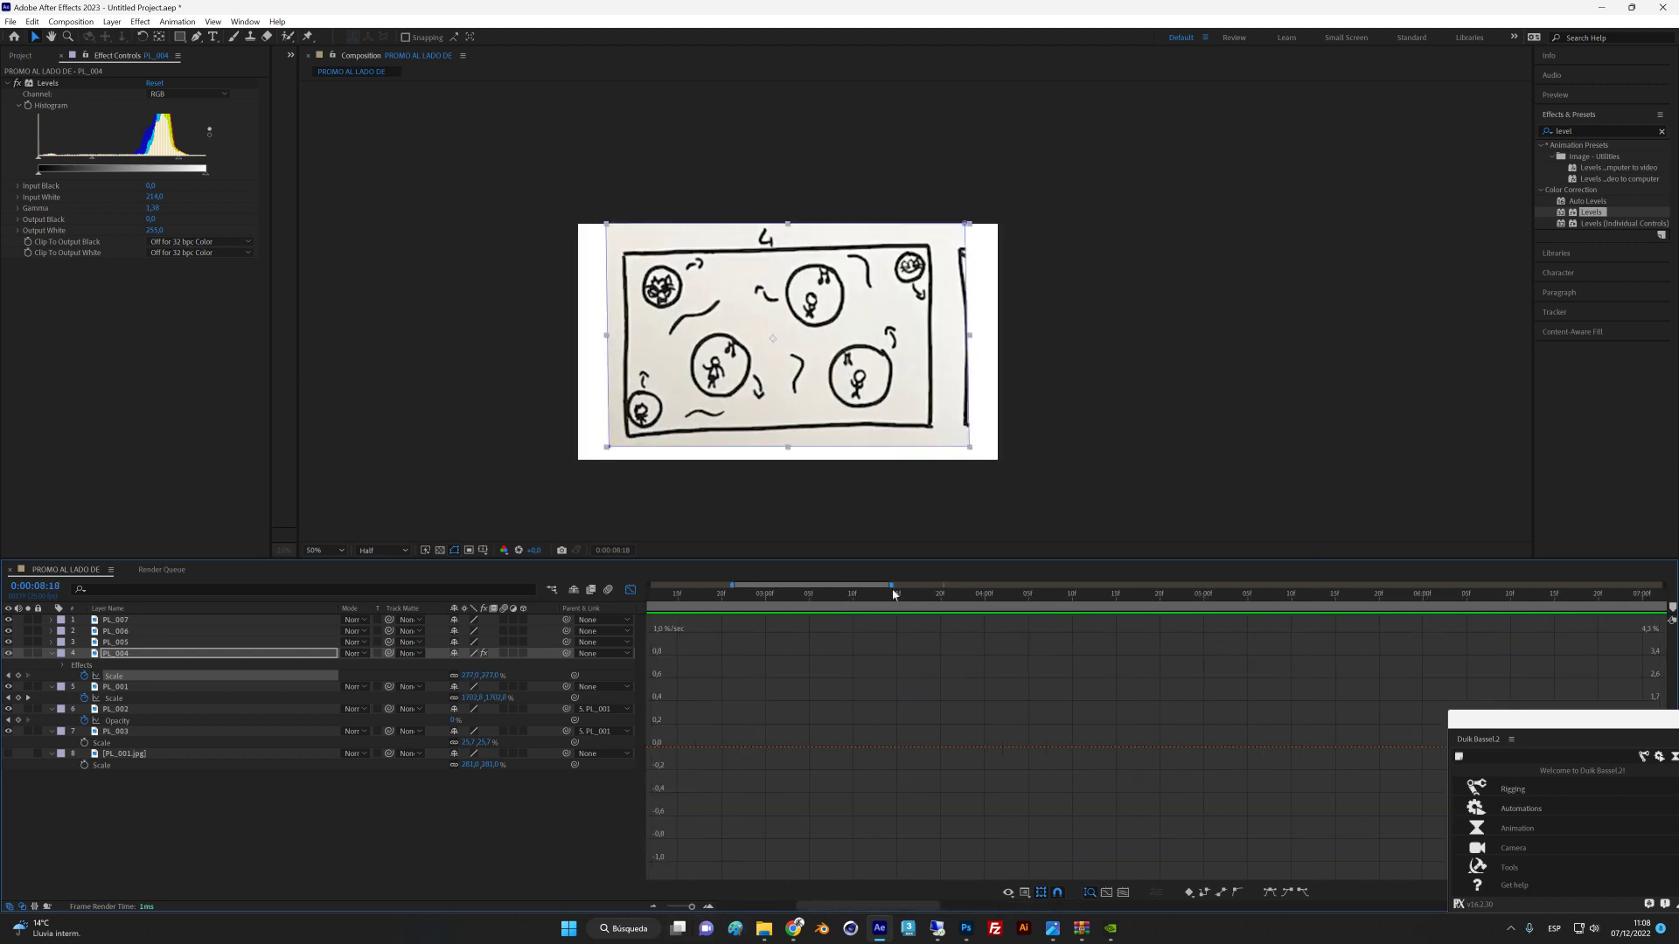
pyautogui.moveTo(892, 587); pyautogui.dragTo(1131, 613)
pyautogui.press('space')
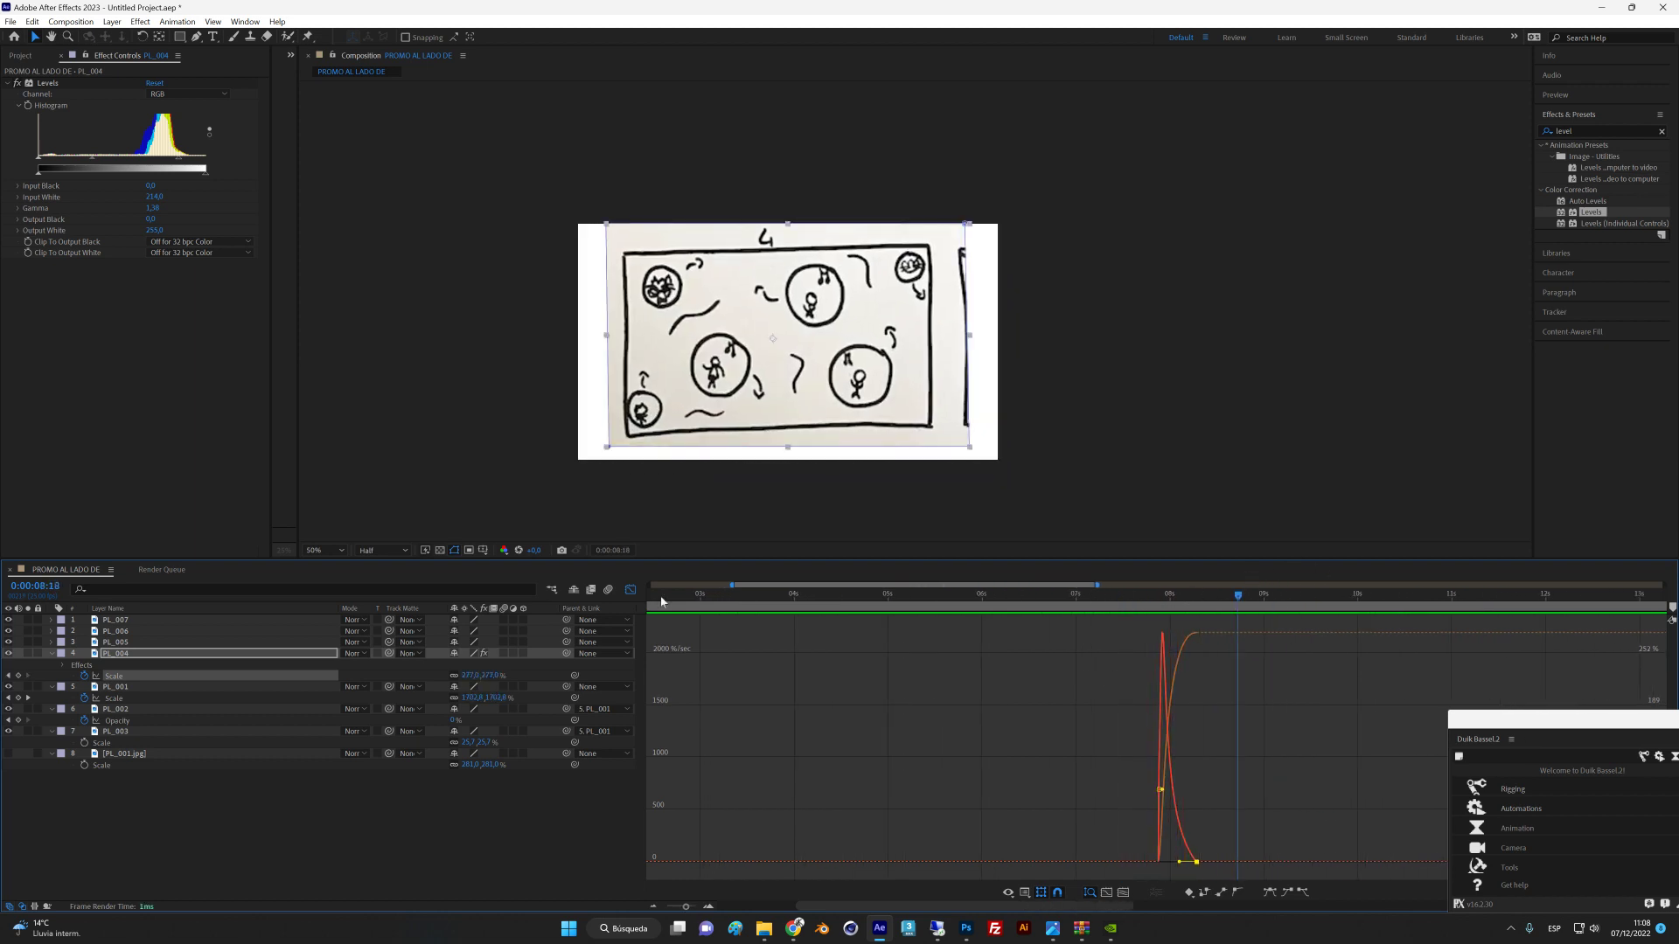
# Leave the Graph Editor and play back the transition from PL_003 into PL_004.
pyautogui.click(628, 590)
pyautogui.moveTo(1200, 601); pyautogui.dragTo(1129, 609)
pyautogui.press('space')
pyautogui.press('space')
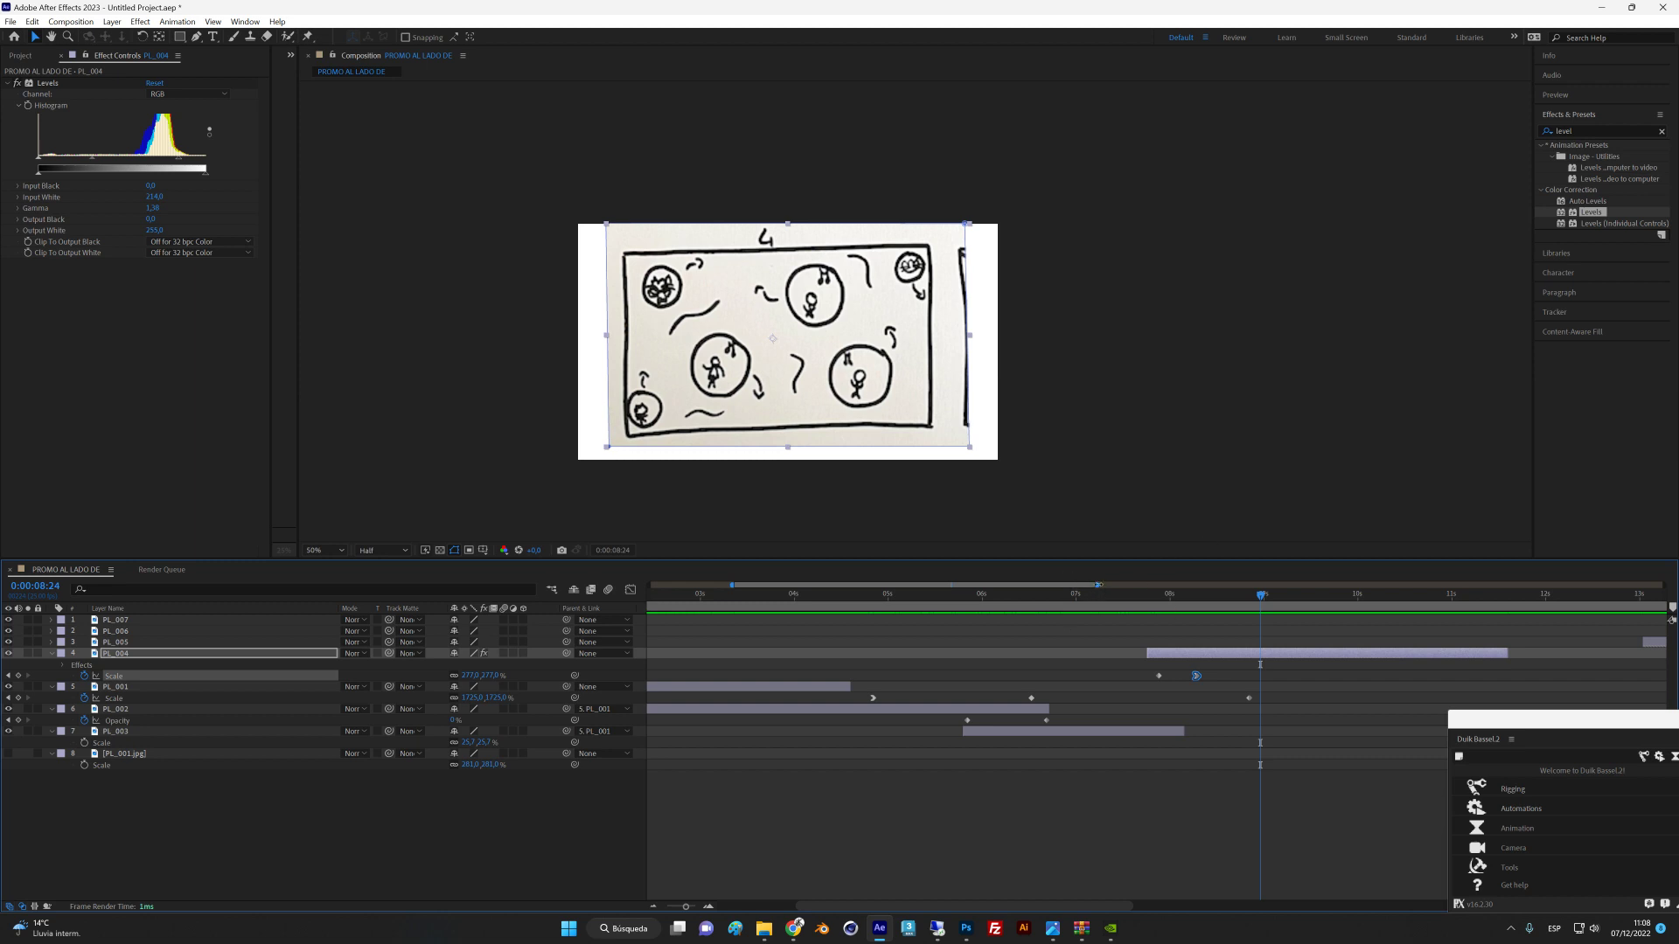
pyautogui.moveTo(1099, 585); pyautogui.dragTo(1065, 608)
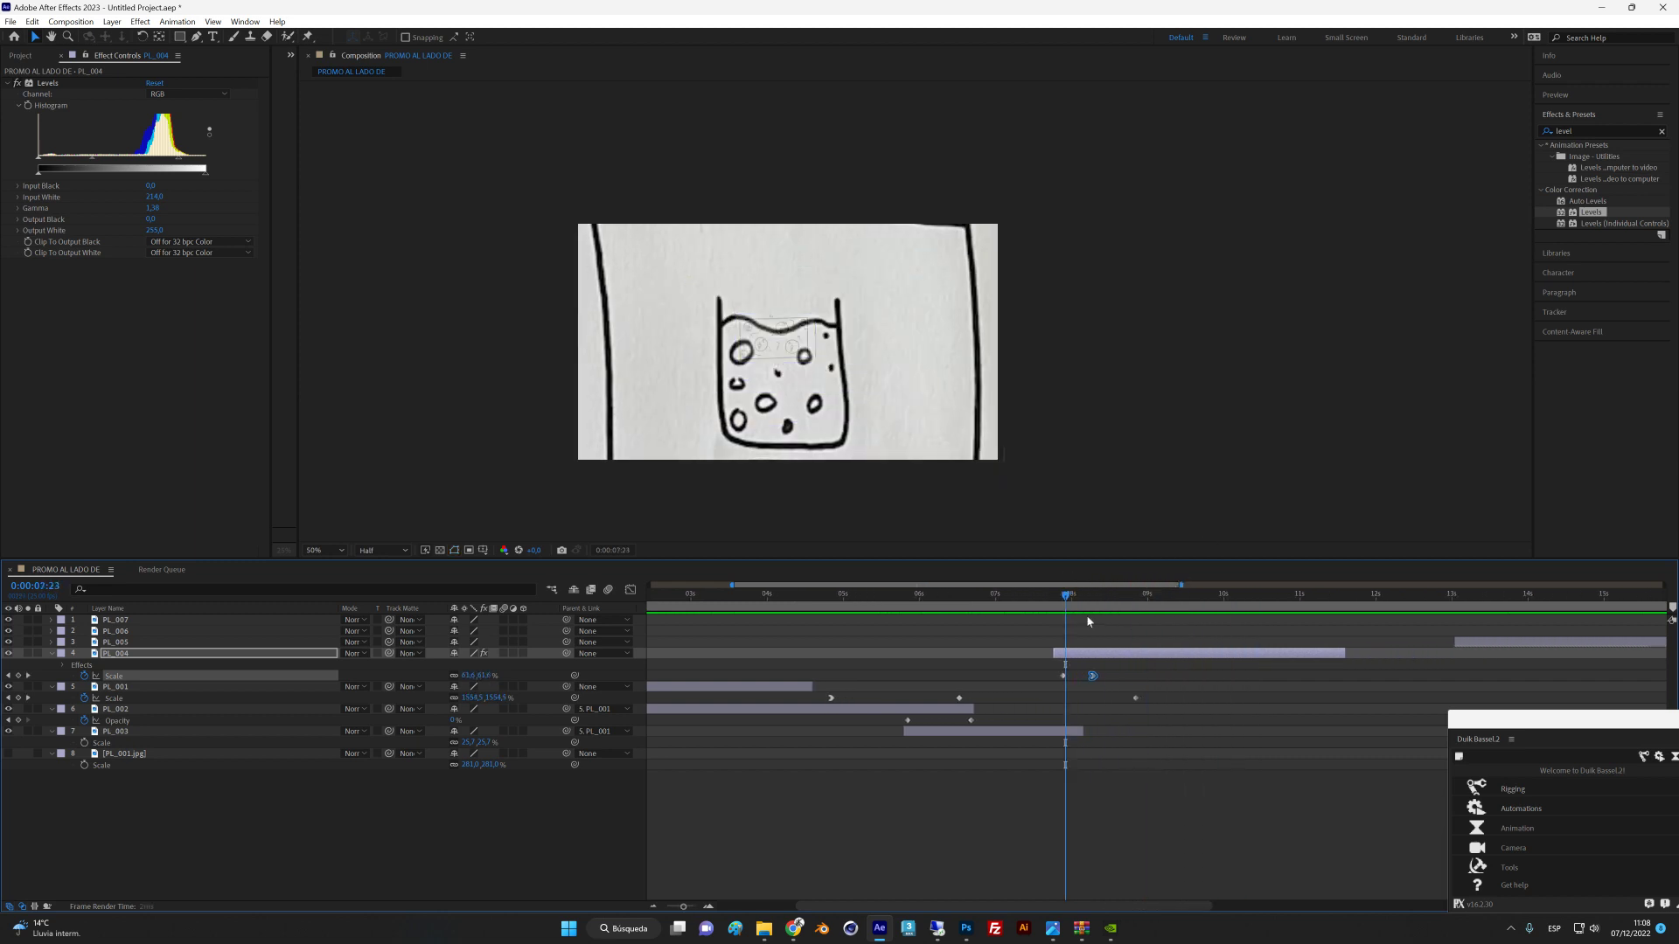
pyautogui.press('space')
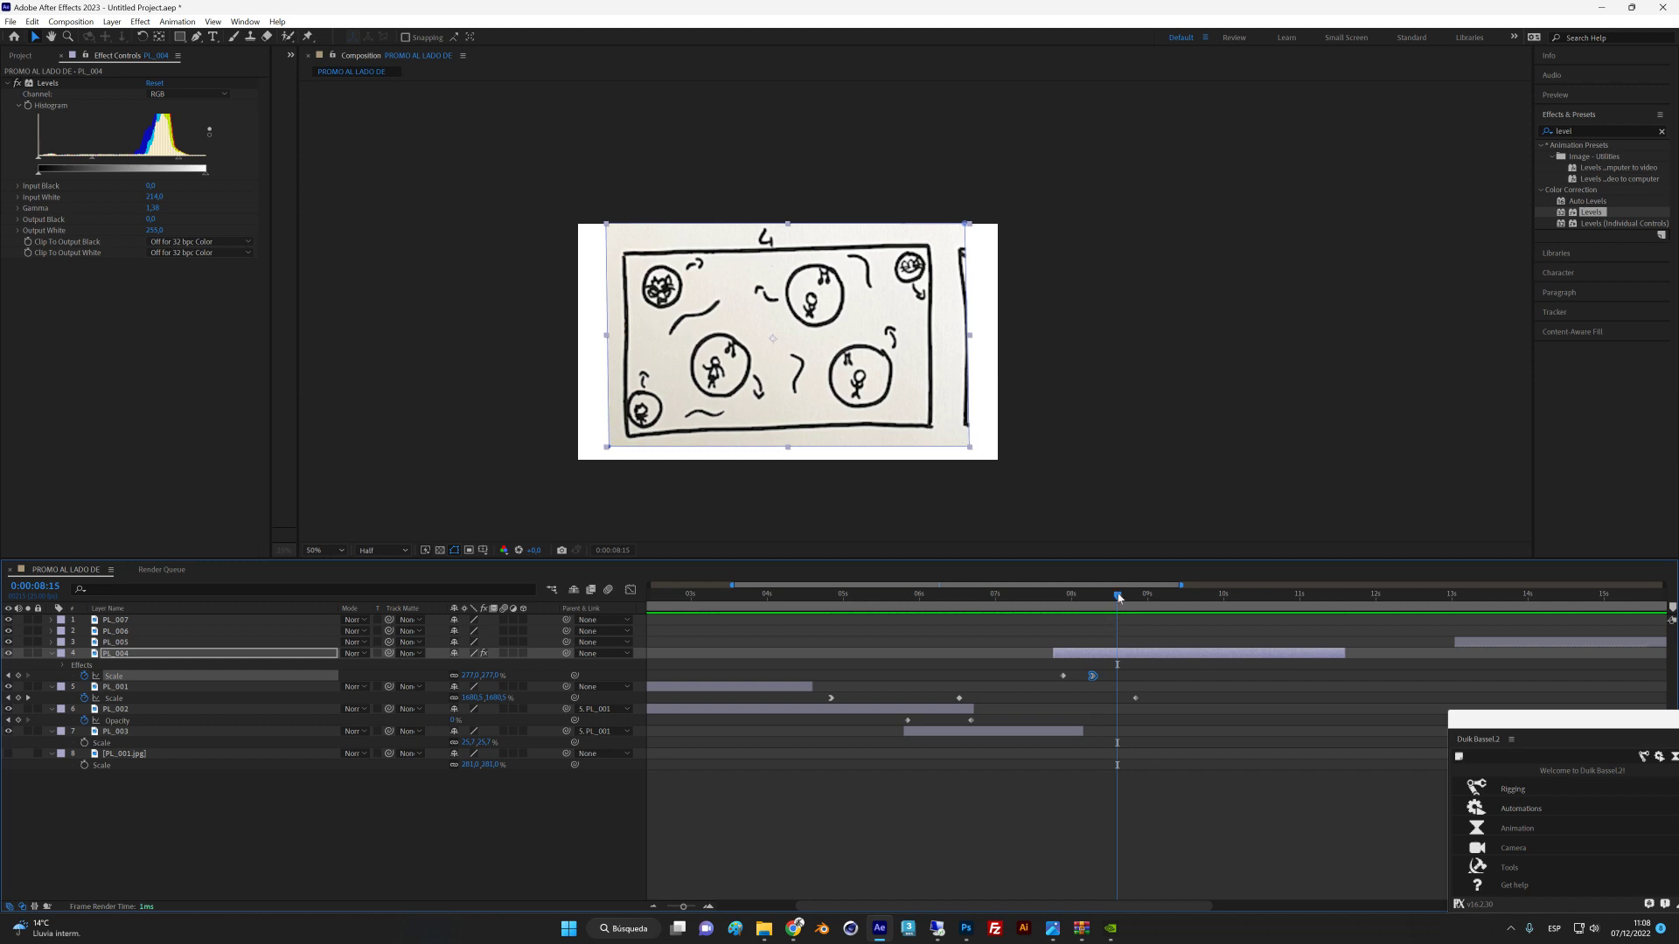
pyautogui.press('space')
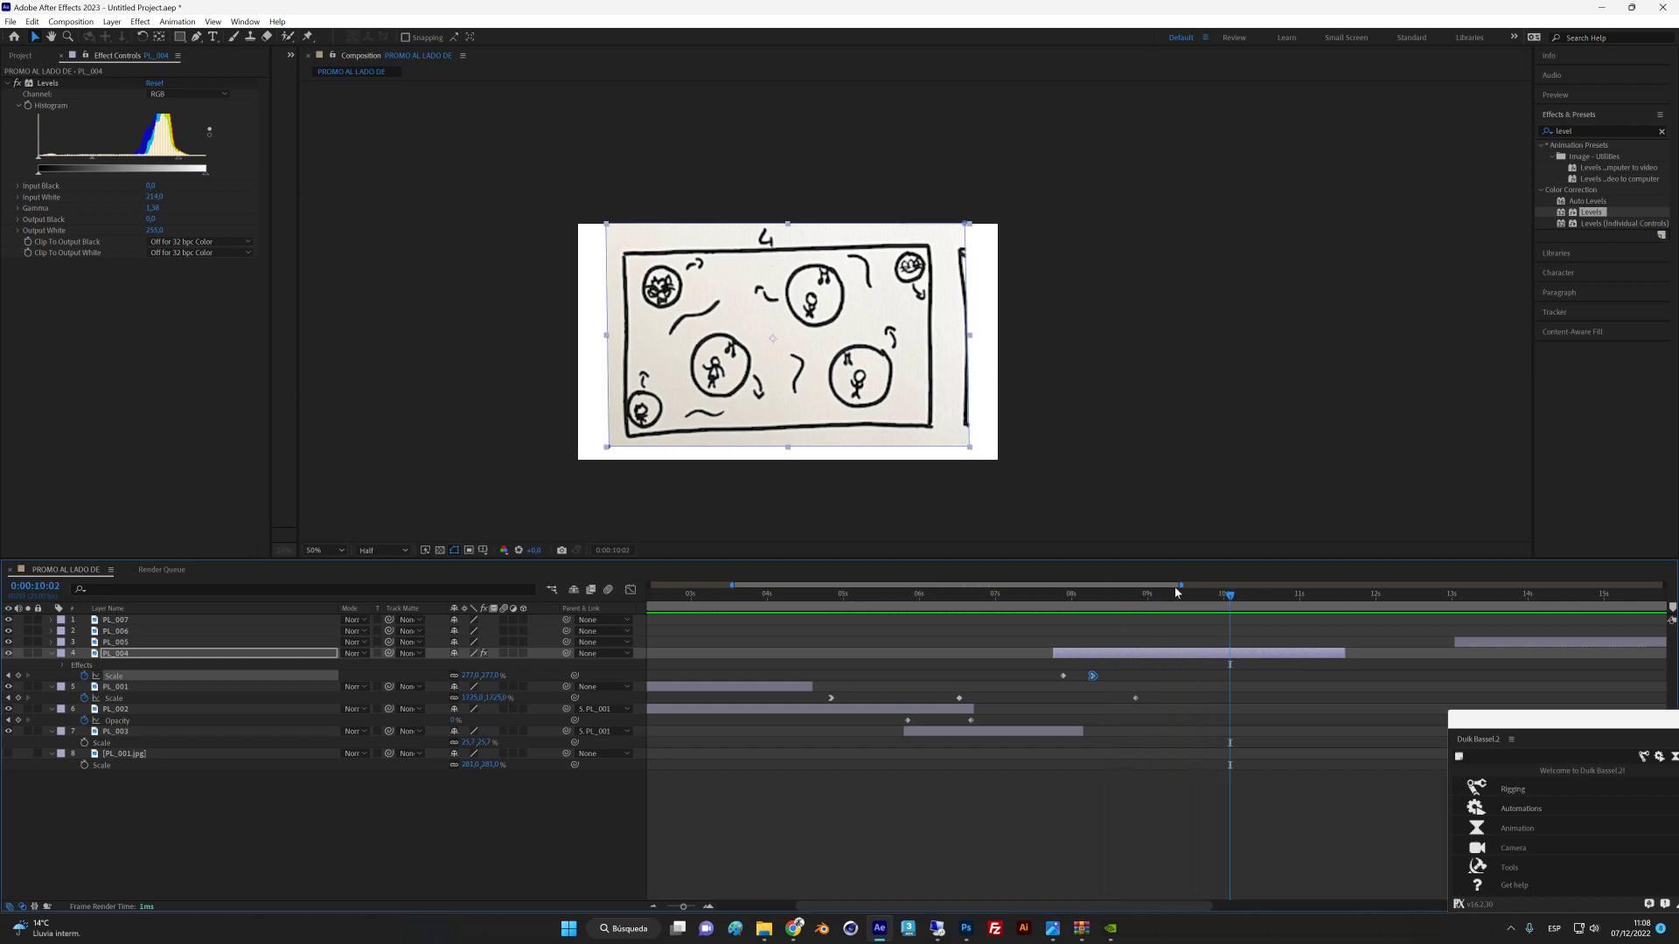
pyautogui.moveTo(1181, 585); pyautogui.dragTo(1202, 585)
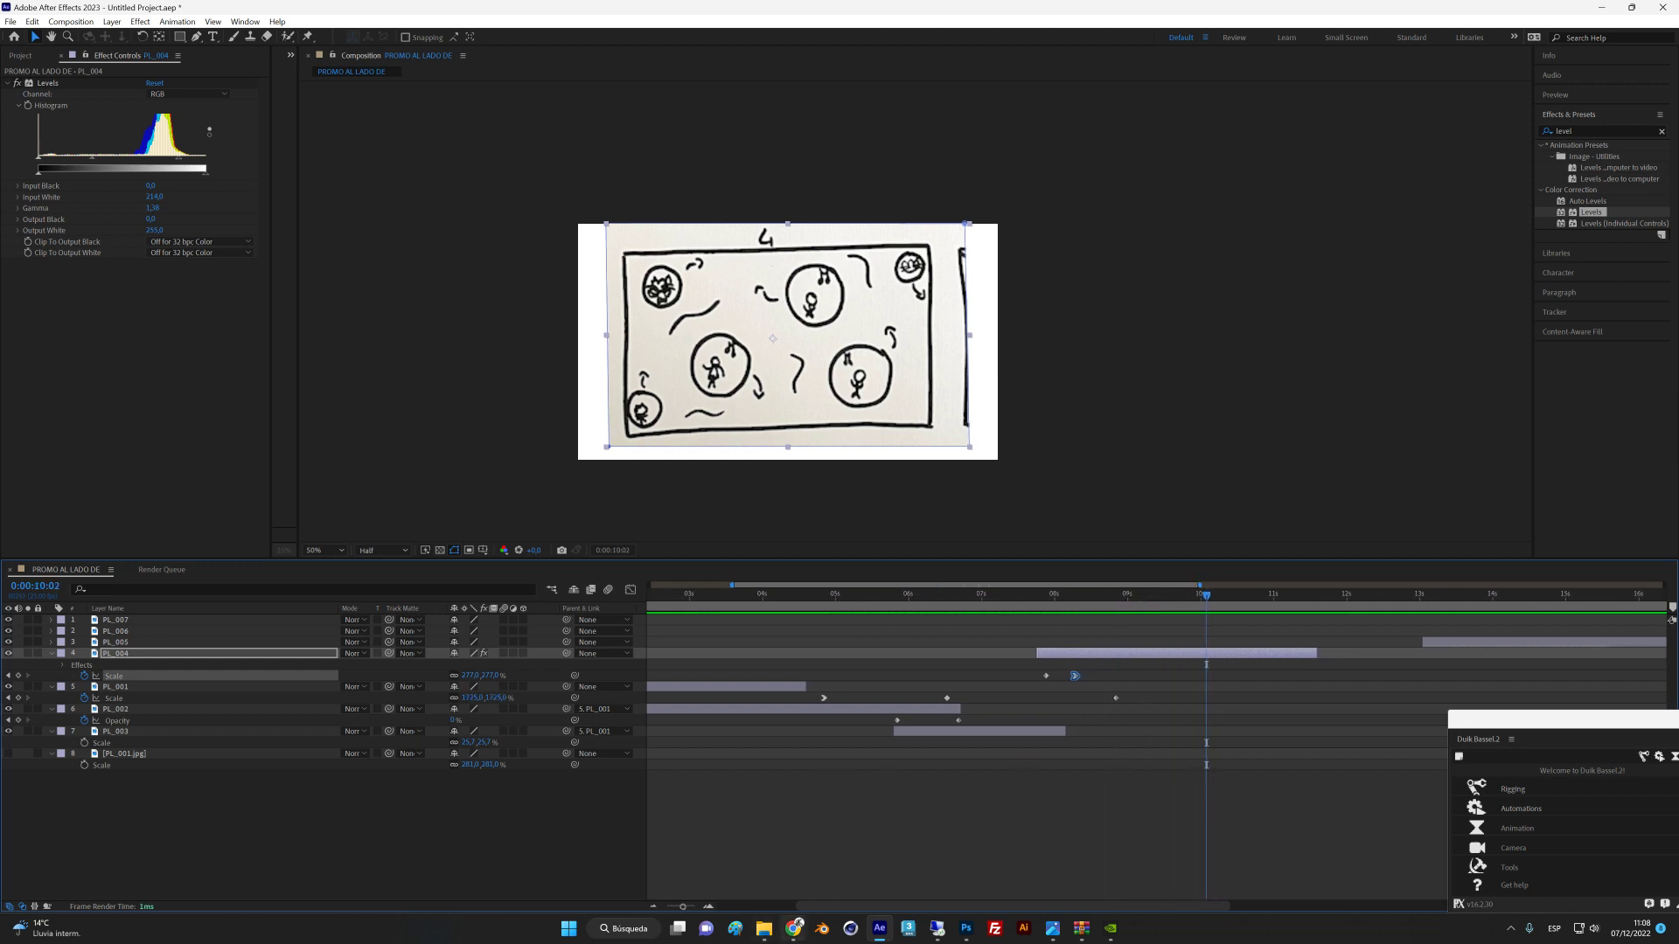
# Switch to Photoshop and show the poster affiche al lado de.psd full screen with the complete Layers panel beside it.
pyautogui.click(21, 55)
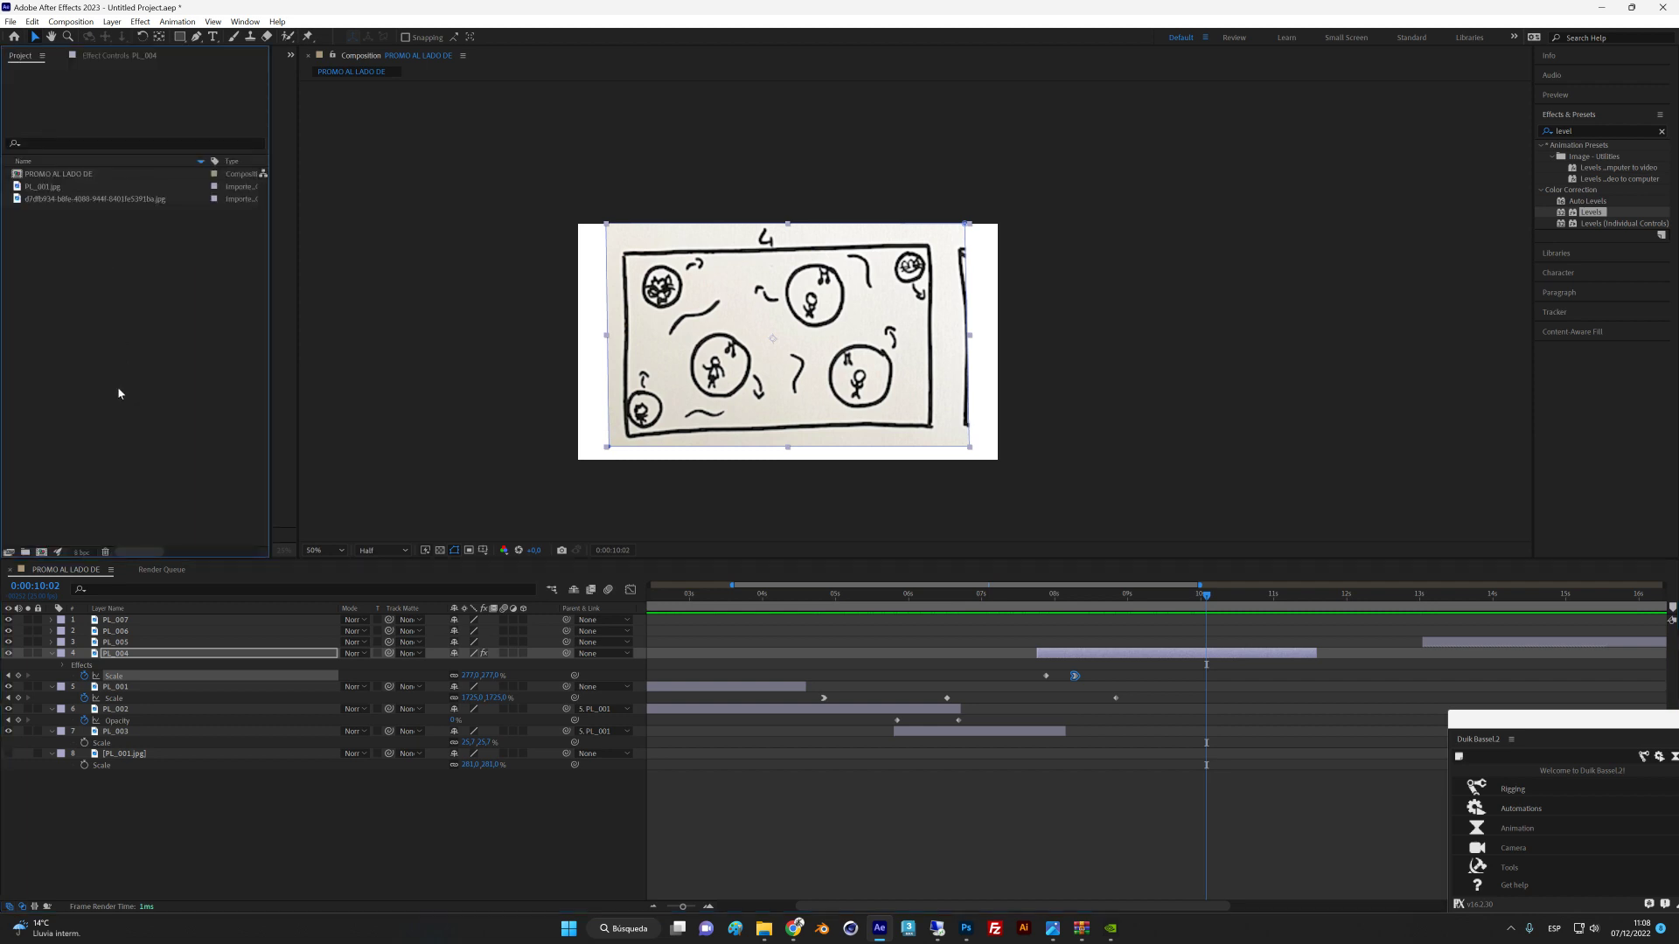
pyautogui.moveTo(967, 928)
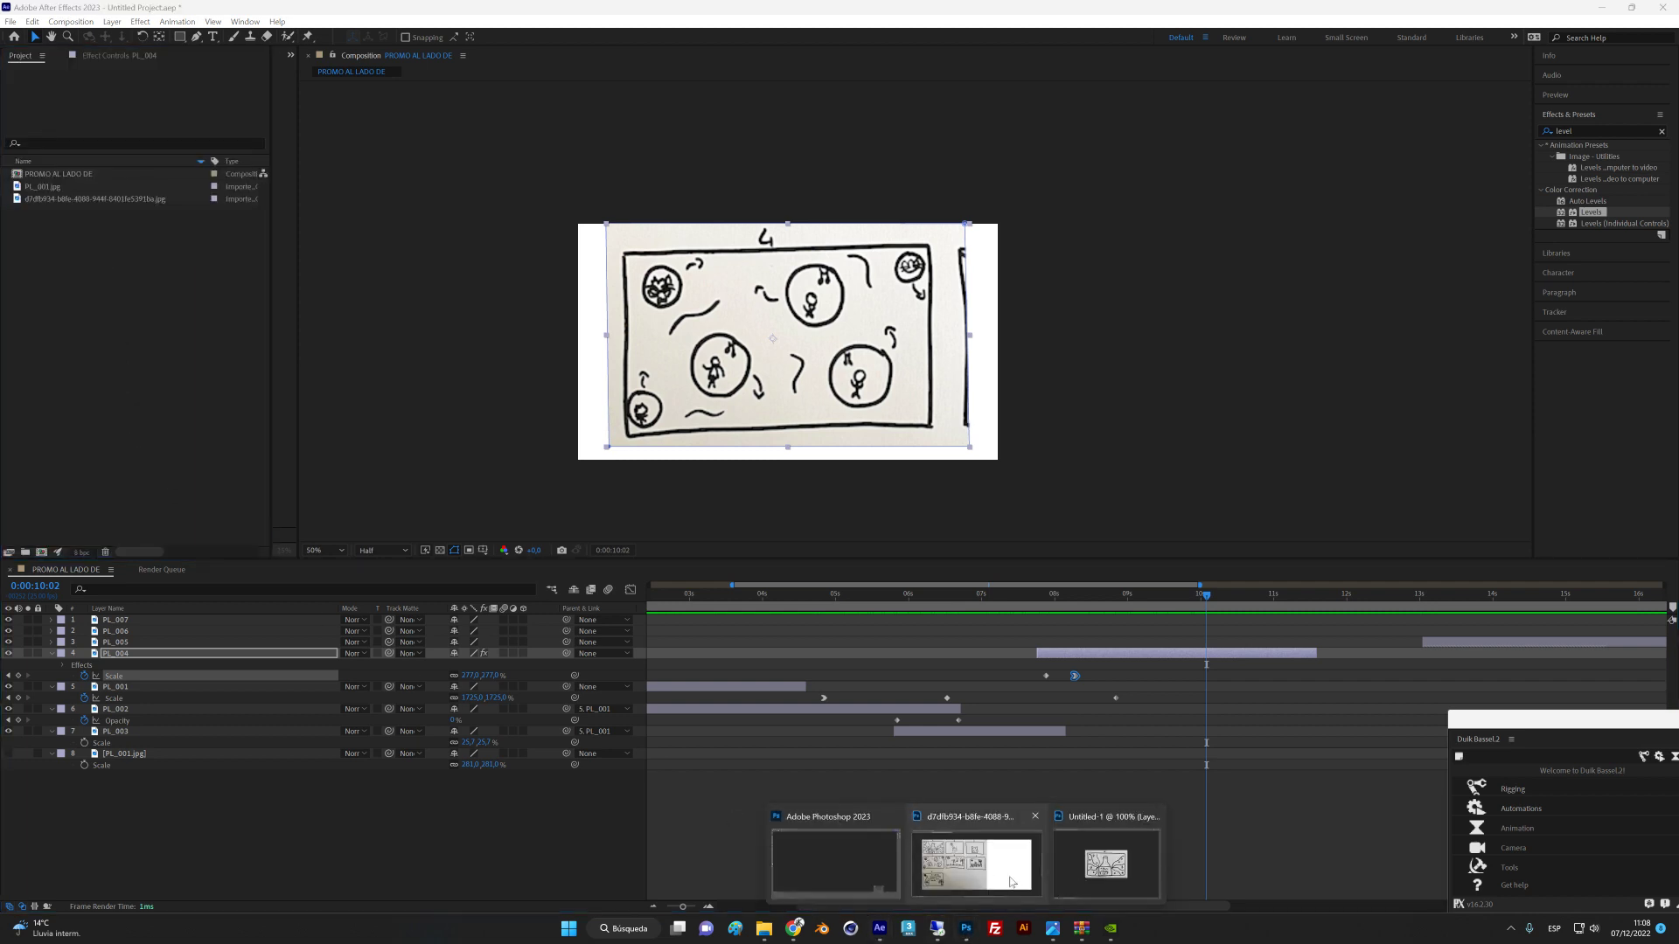
pyautogui.click(975, 861)
pyautogui.click(250, 121)
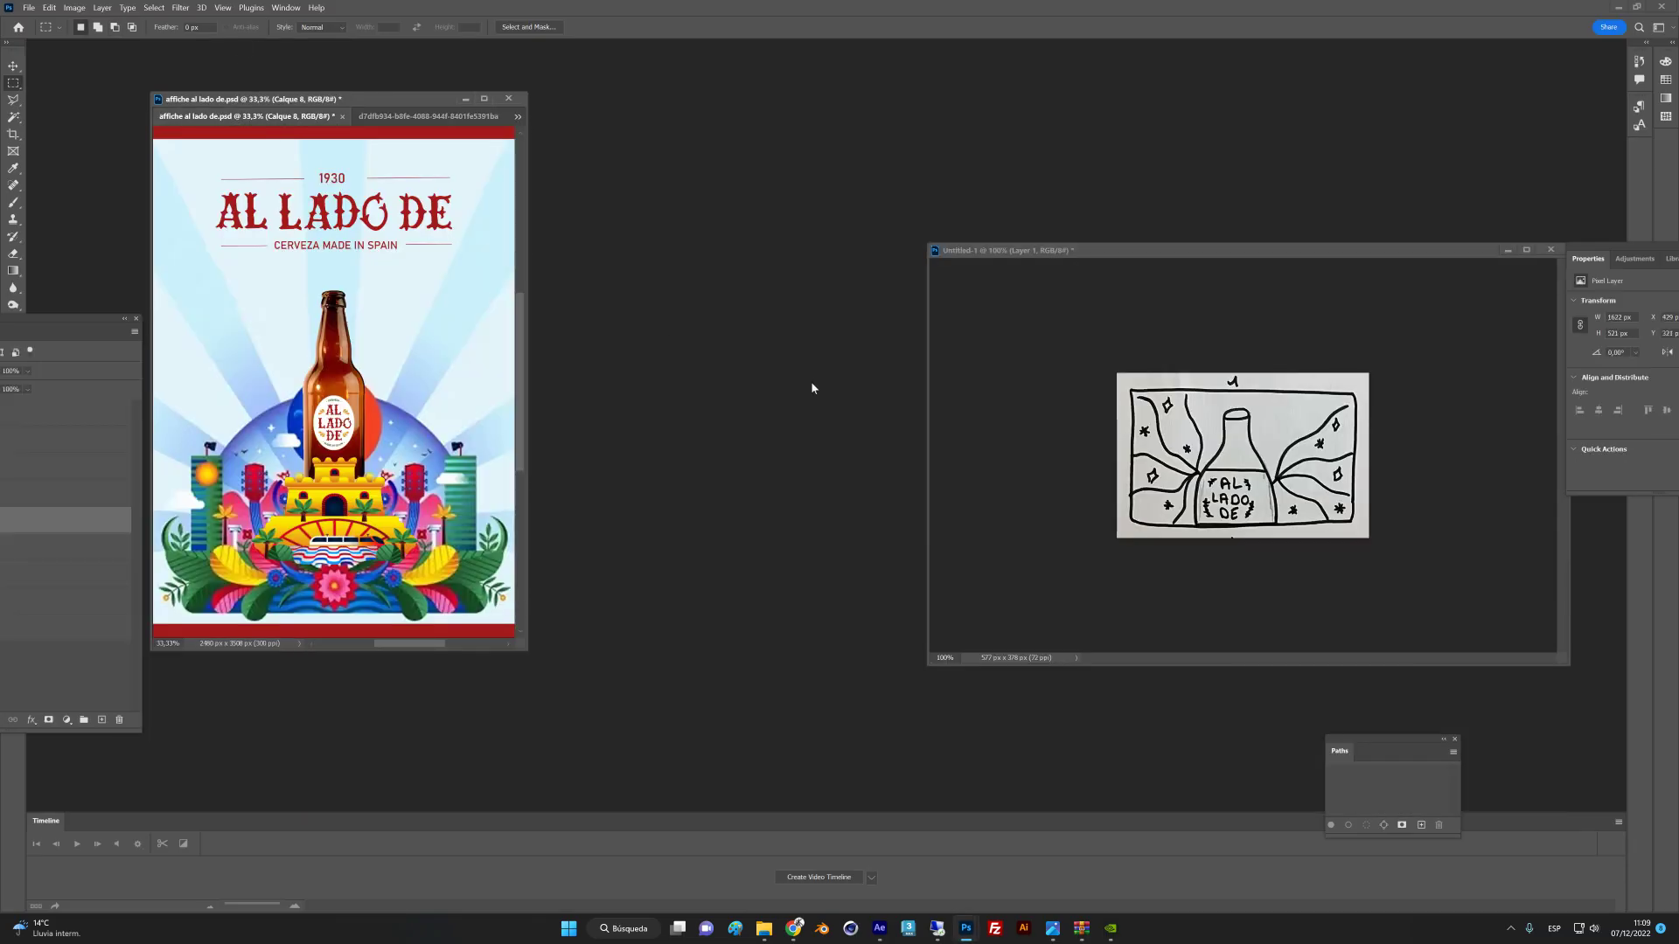
pyautogui.click(482, 99)
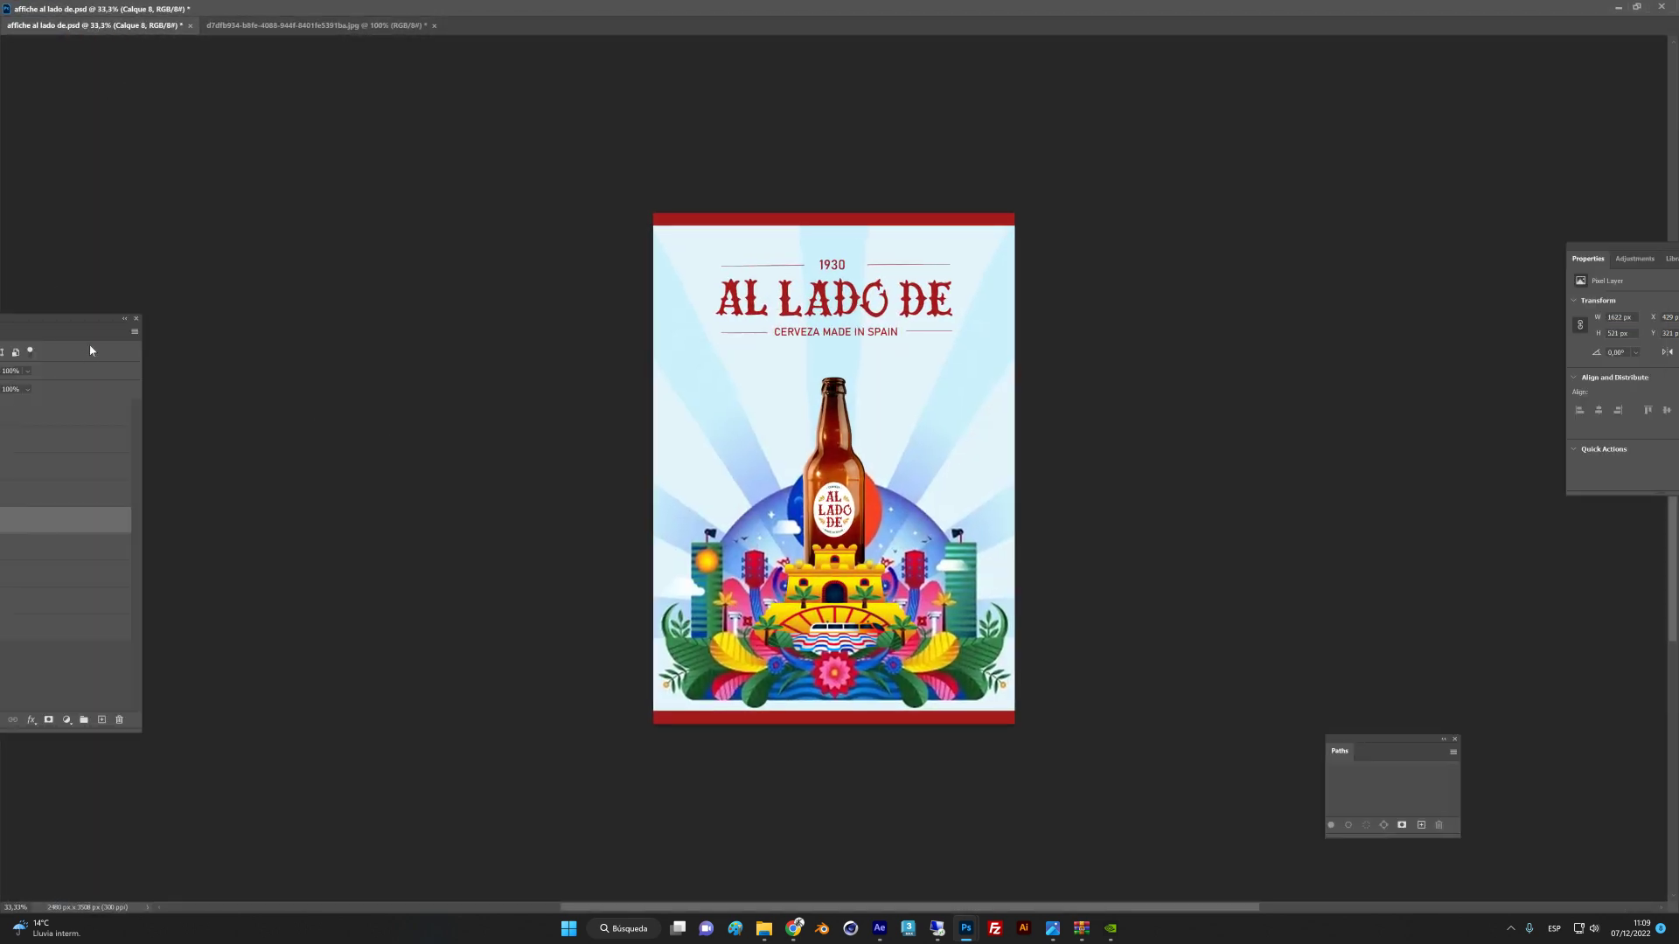
pyautogui.moveTo(99, 319); pyautogui.dragTo(367, 222)
pyautogui.press('f')
# Toggle the Calque 1 layer's visibility to examine its artwork, and select the fond layer.
pyautogui.click(158, 399)
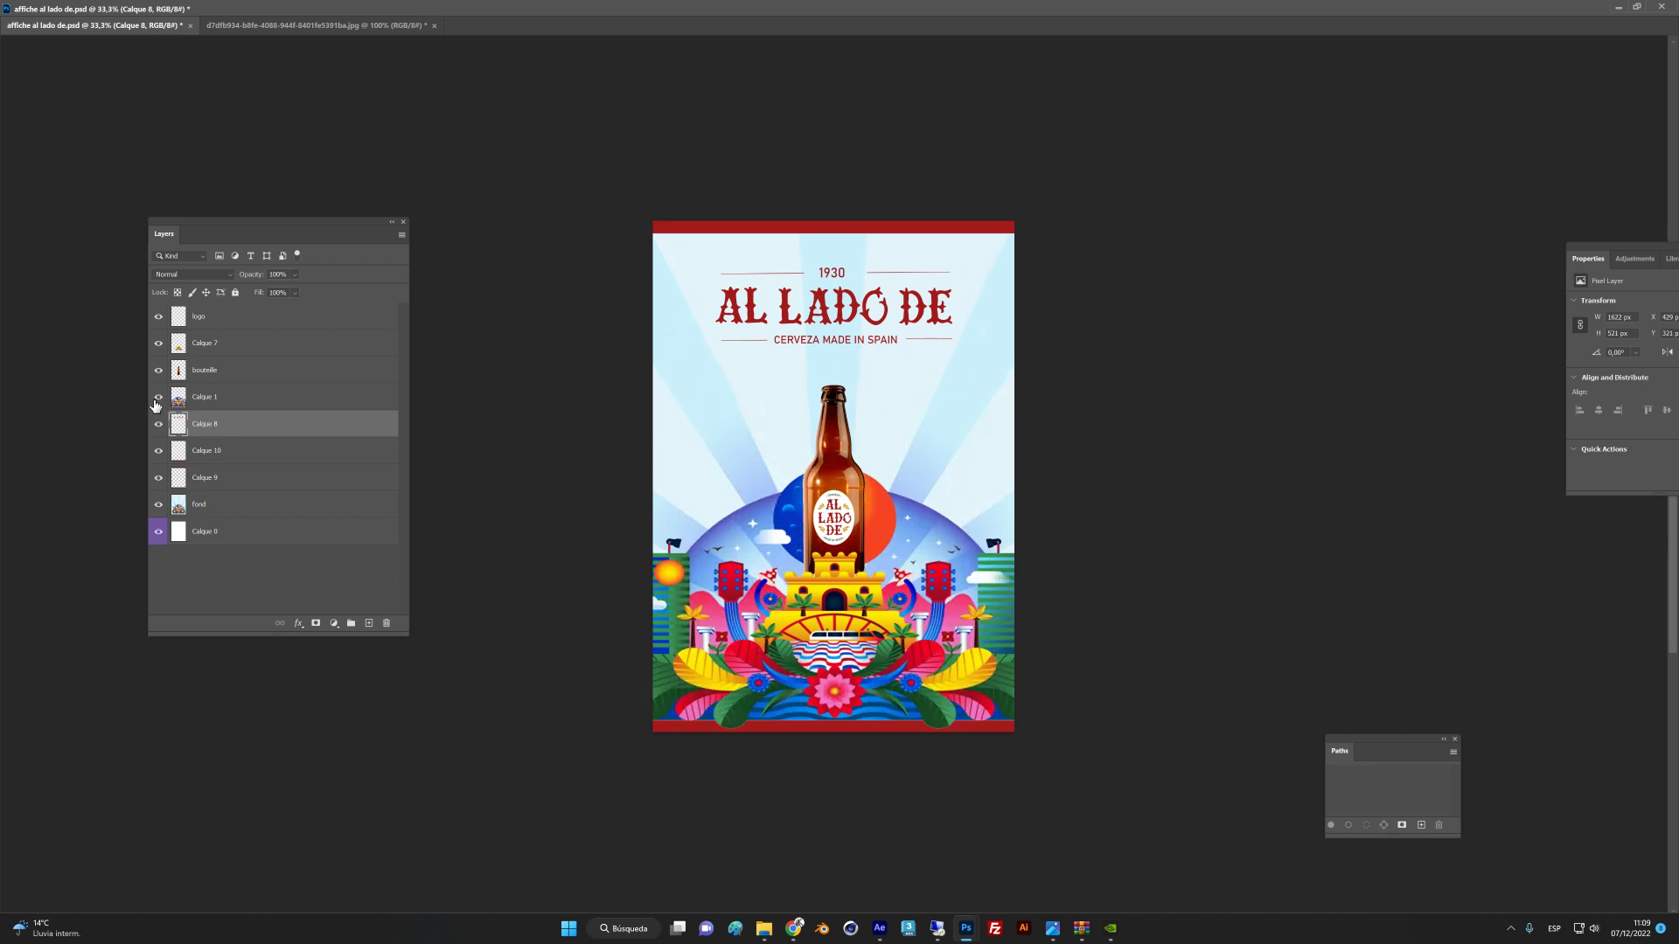
pyautogui.click(158, 398)
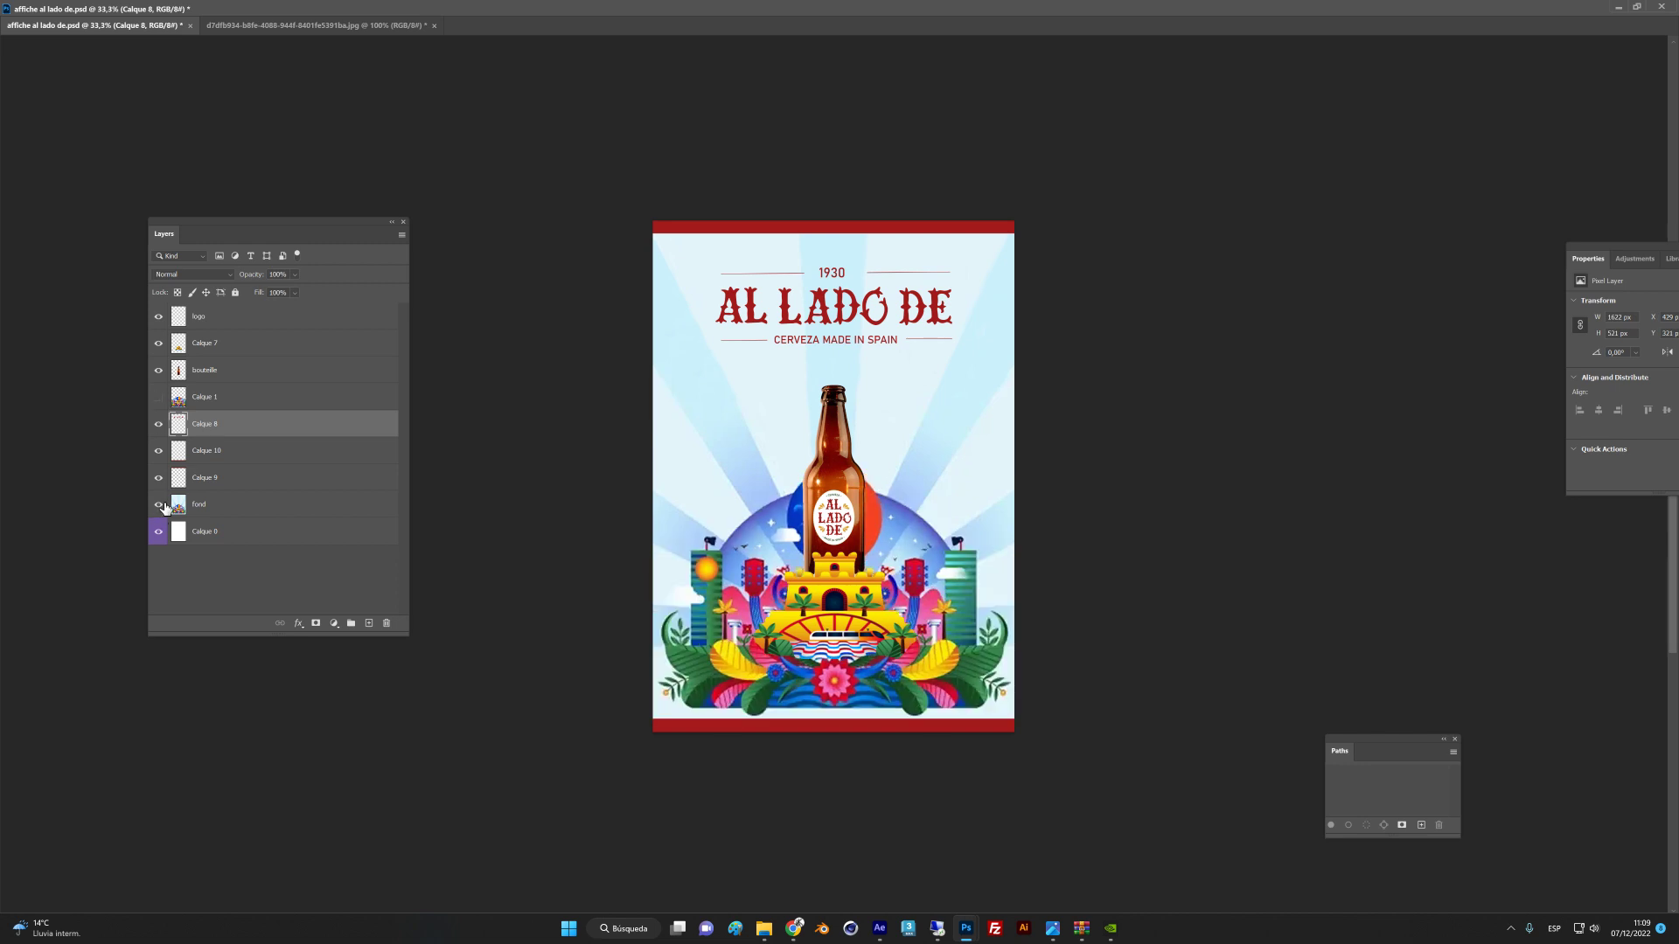
pyautogui.click(262, 509)
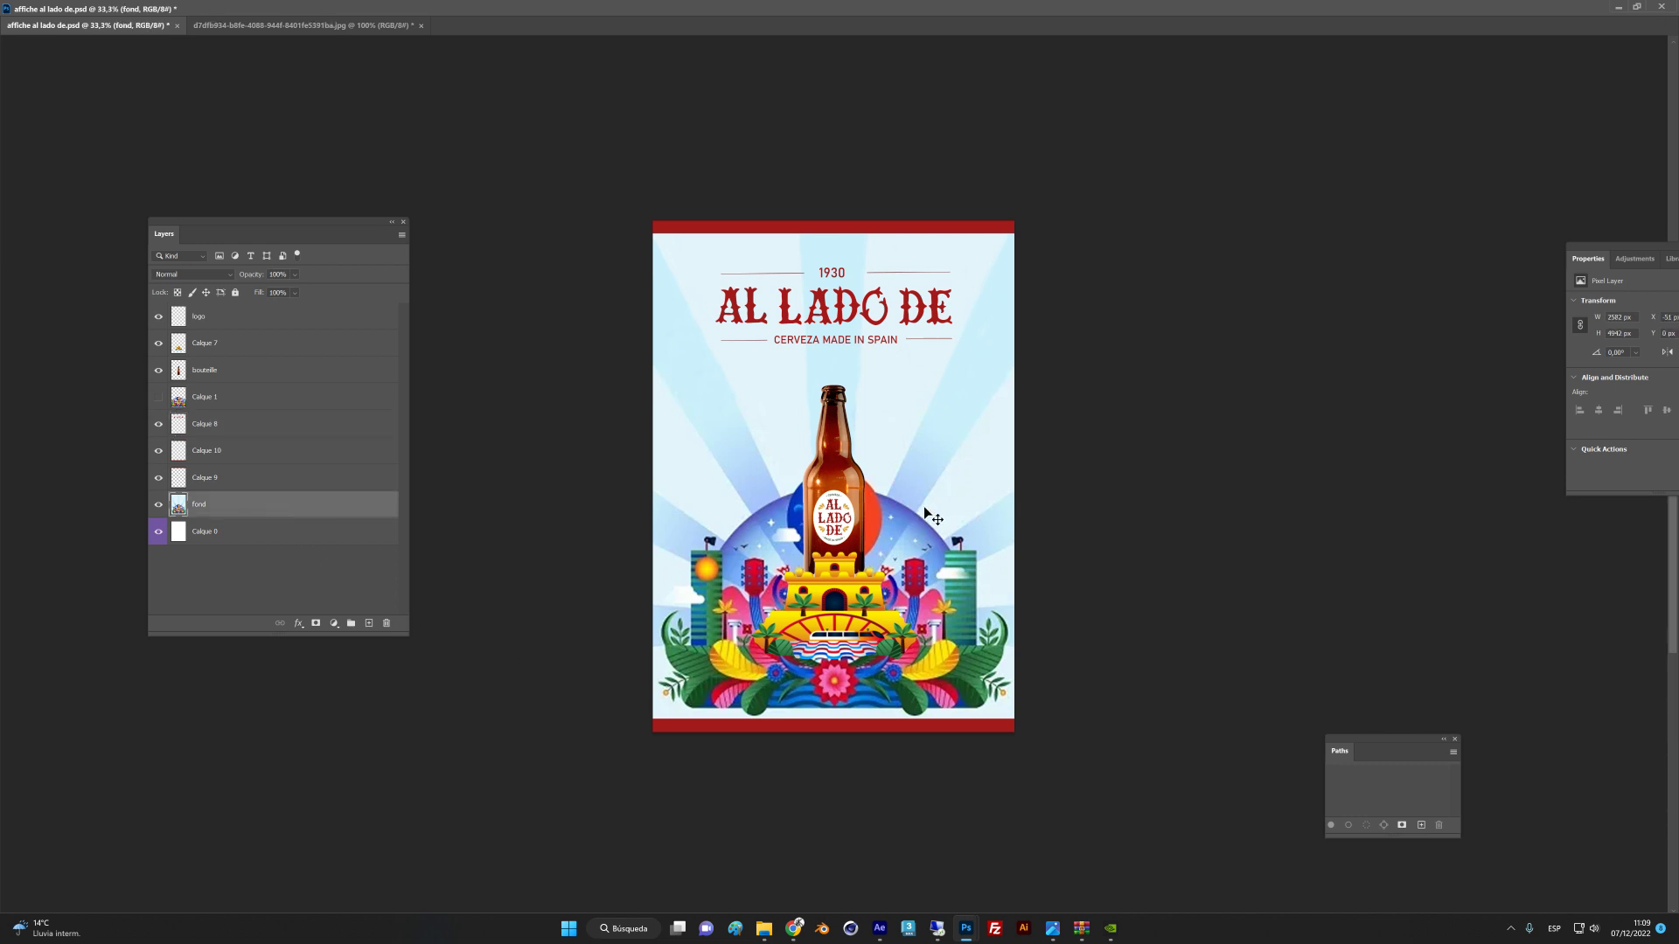
pyautogui.hotkey('ctrl', 't')
pyautogui.press('Escape')
pyautogui.moveTo(892, 479); pyautogui.dragTo(890, 480)
pyautogui.hotkey('ctrl', 'z')
pyautogui.hotkey('ctrl', 'z')
pyautogui.hotkey('ctrl', 't')
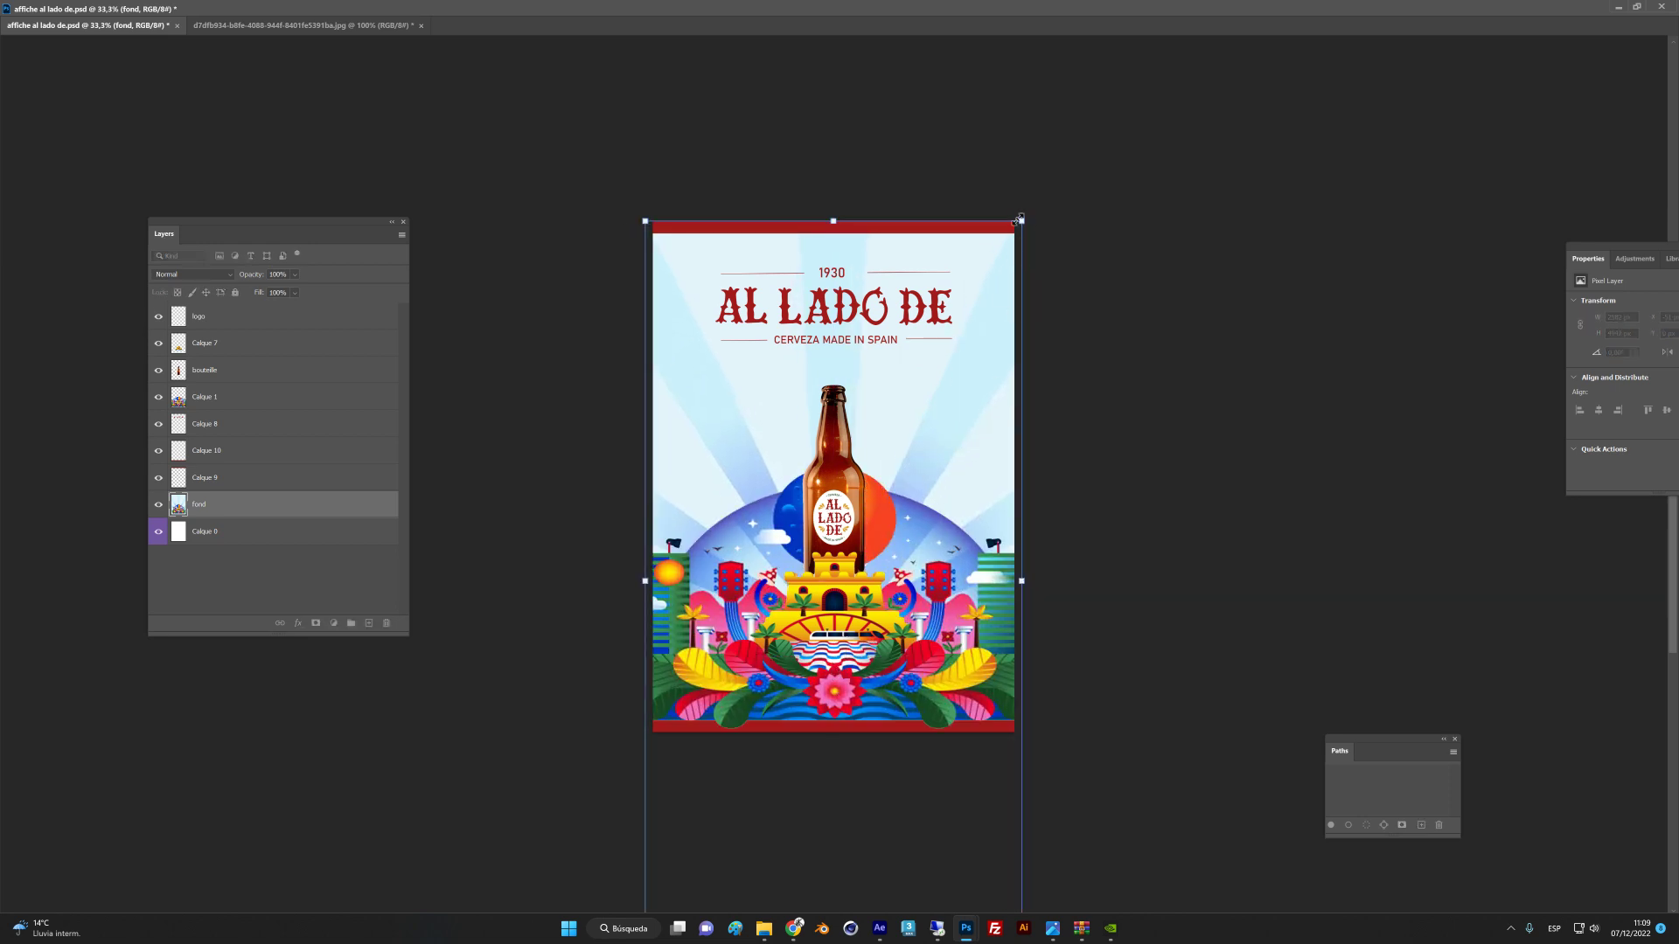
pyautogui.moveTo(1019, 221); pyautogui.dragTo(1001, 269)
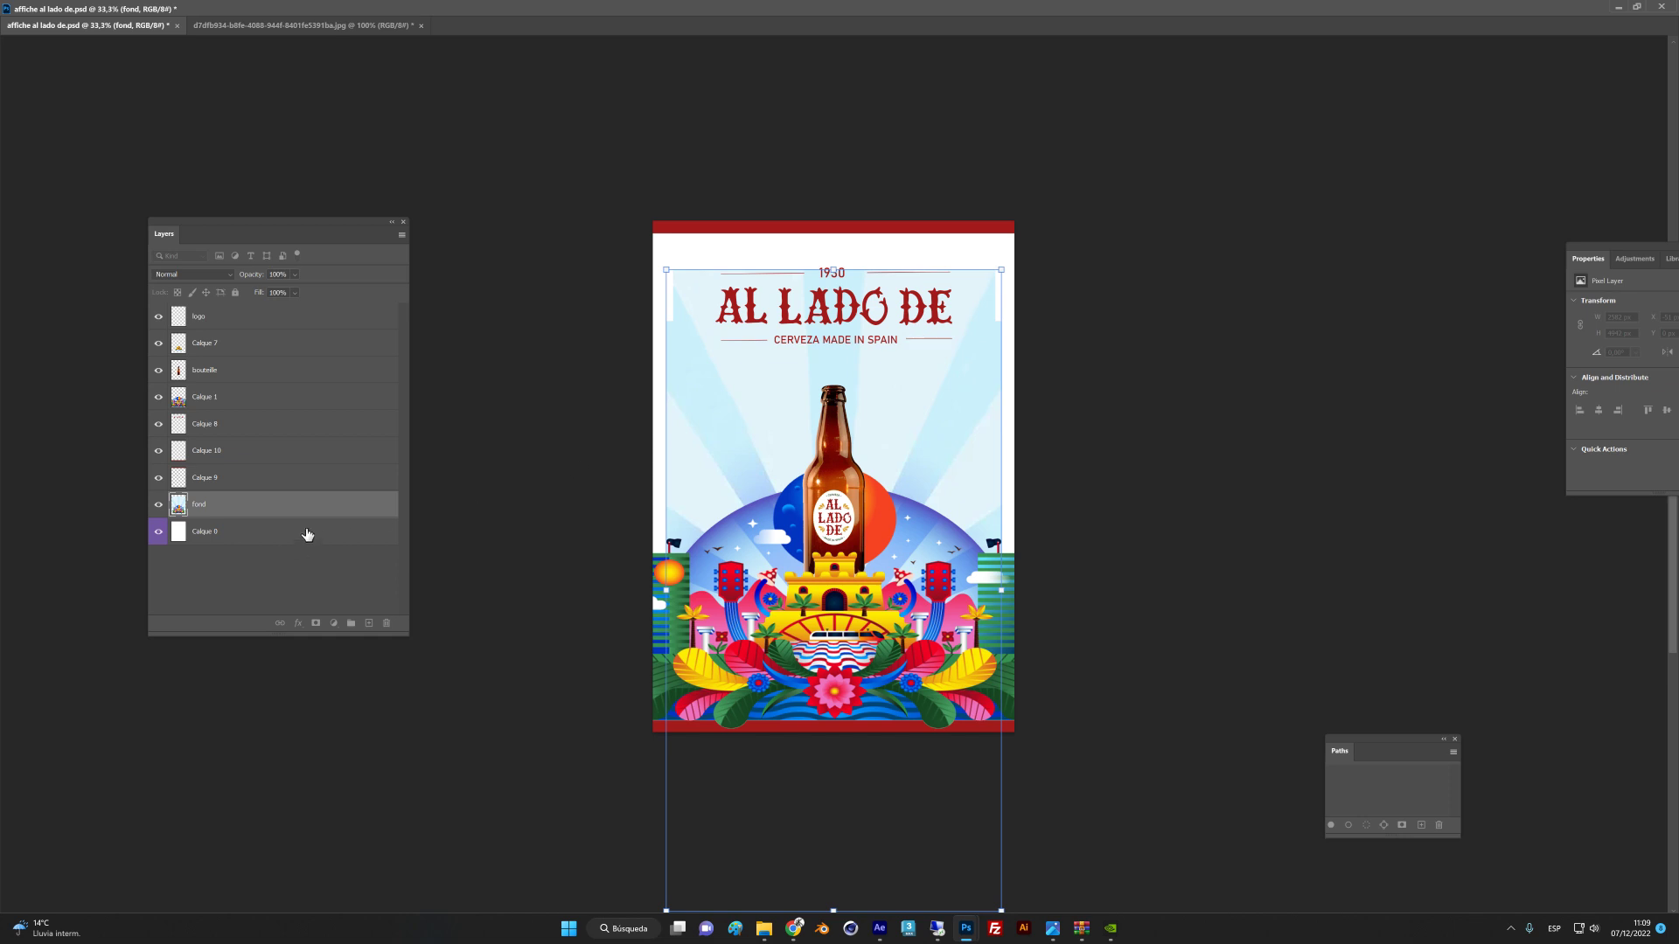
pyautogui.hotkey('ctrl', 'z')
# Hide Calque 1 and scale the fond layer down to about 1763 px wide, keeping it centred behind the bottle and castle.
pyautogui.click(157, 401)
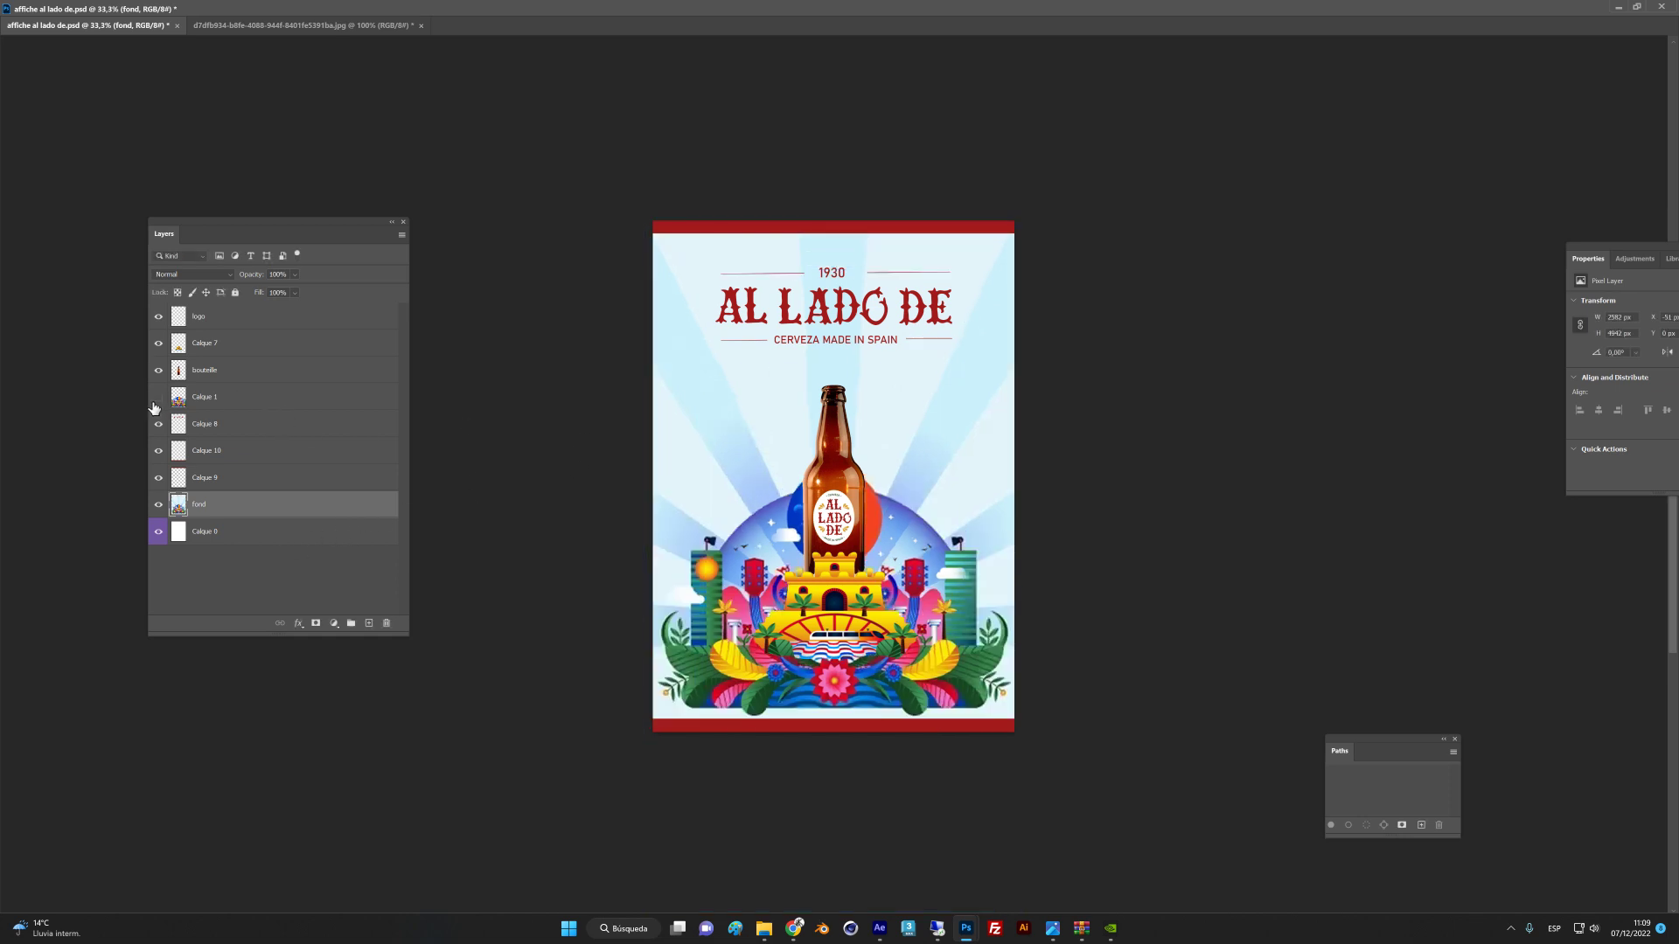
pyautogui.click(158, 401)
pyautogui.click(159, 398)
pyautogui.hotkey('ctrl', 't')
pyautogui.moveTo(1020, 224); pyautogui.dragTo(952, 313)
pyautogui.moveTo(884, 456); pyautogui.dragTo(883, 468)
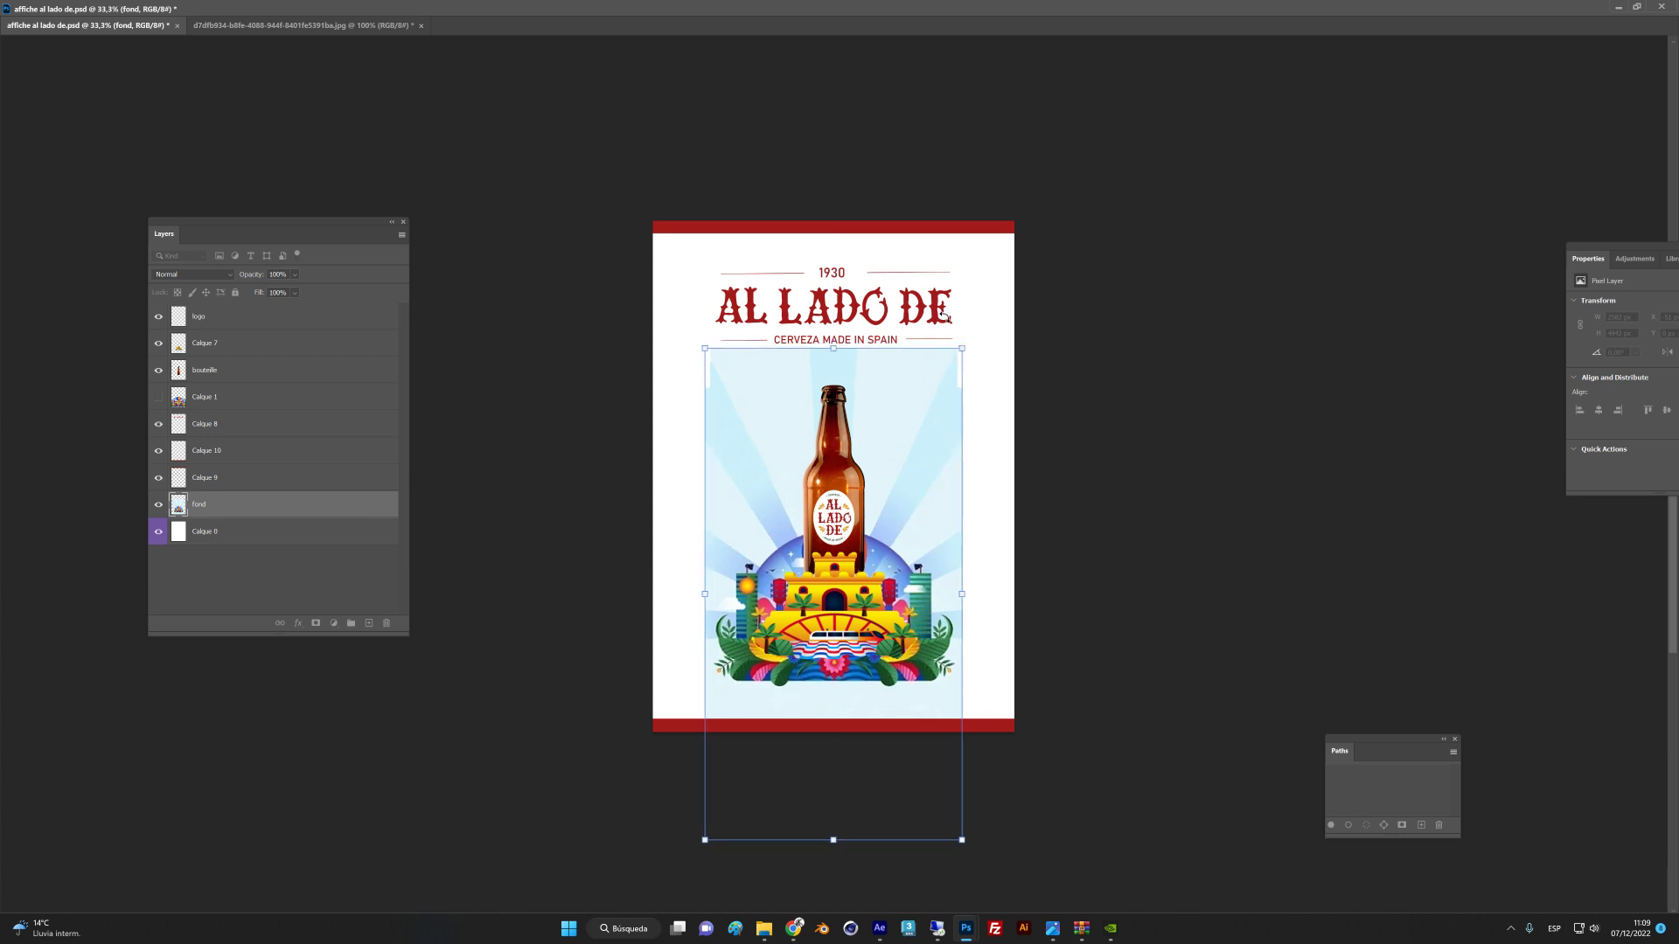
pyautogui.press('Return')
# Try to stretch the white Calque 0 background layer past the poster's upper edge.
pyautogui.click(271, 536)
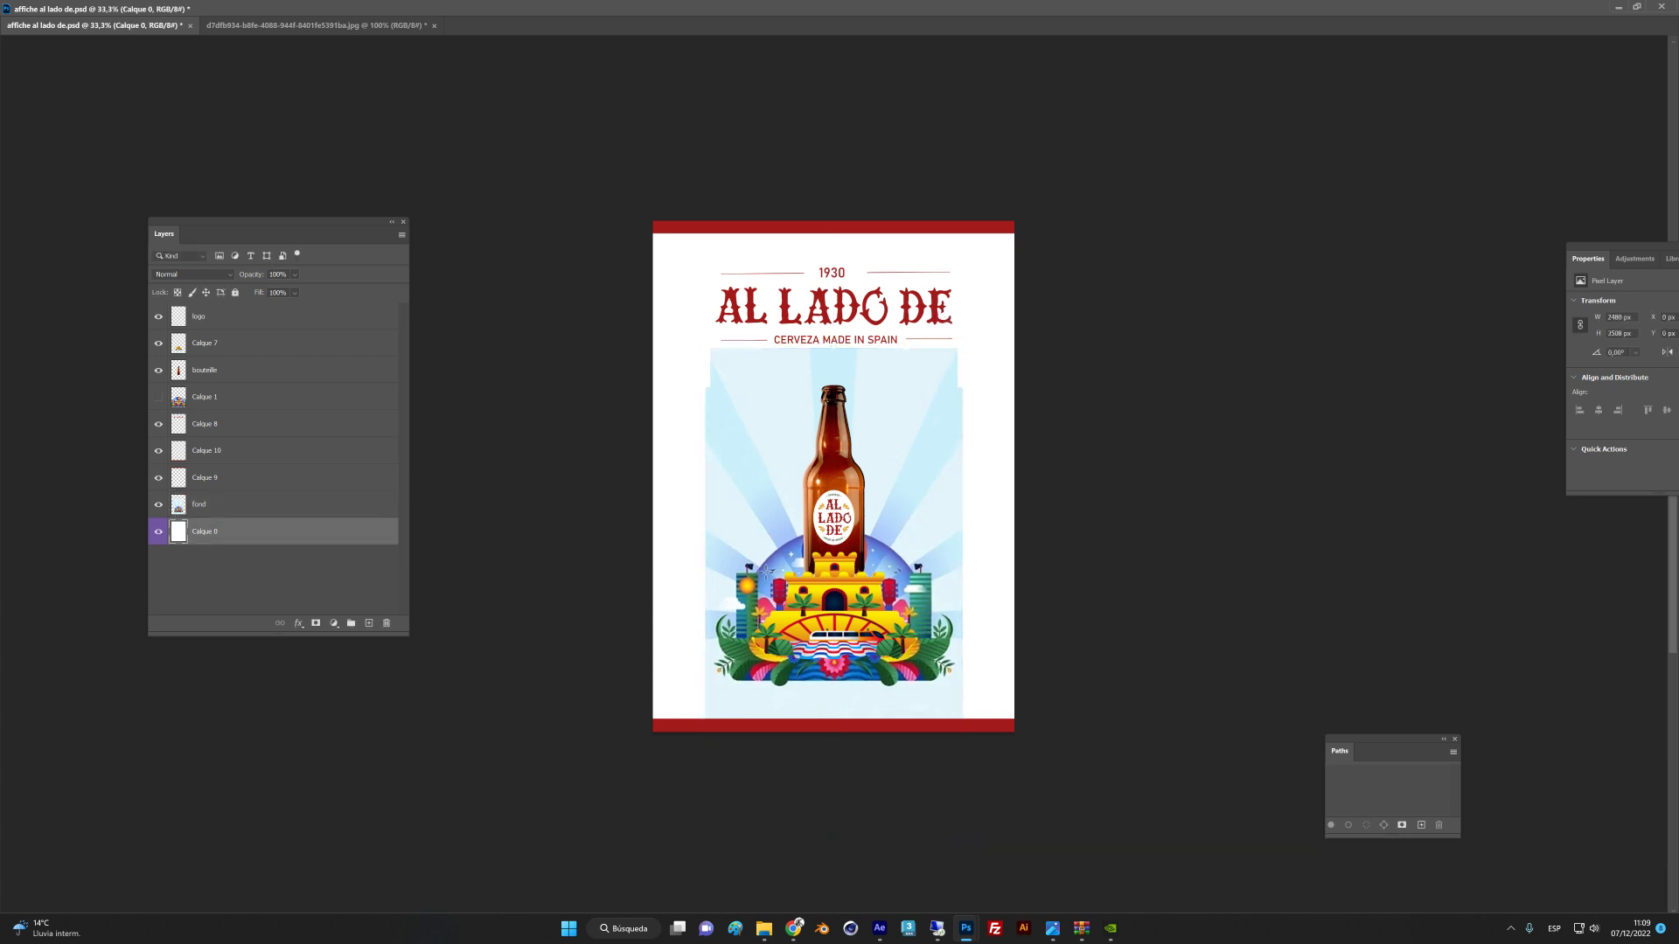
pyautogui.hotkey('ctrl', 'a')
pyautogui.hotkey('ctrl', 't')
pyautogui.moveTo(834, 221); pyautogui.dragTo(829, 196)
pyautogui.press('Return')
# Toggle Calque 0's visibility to check the background, select Calque 7 and clear the selection around the canvas.
pyautogui.click(206, 505)
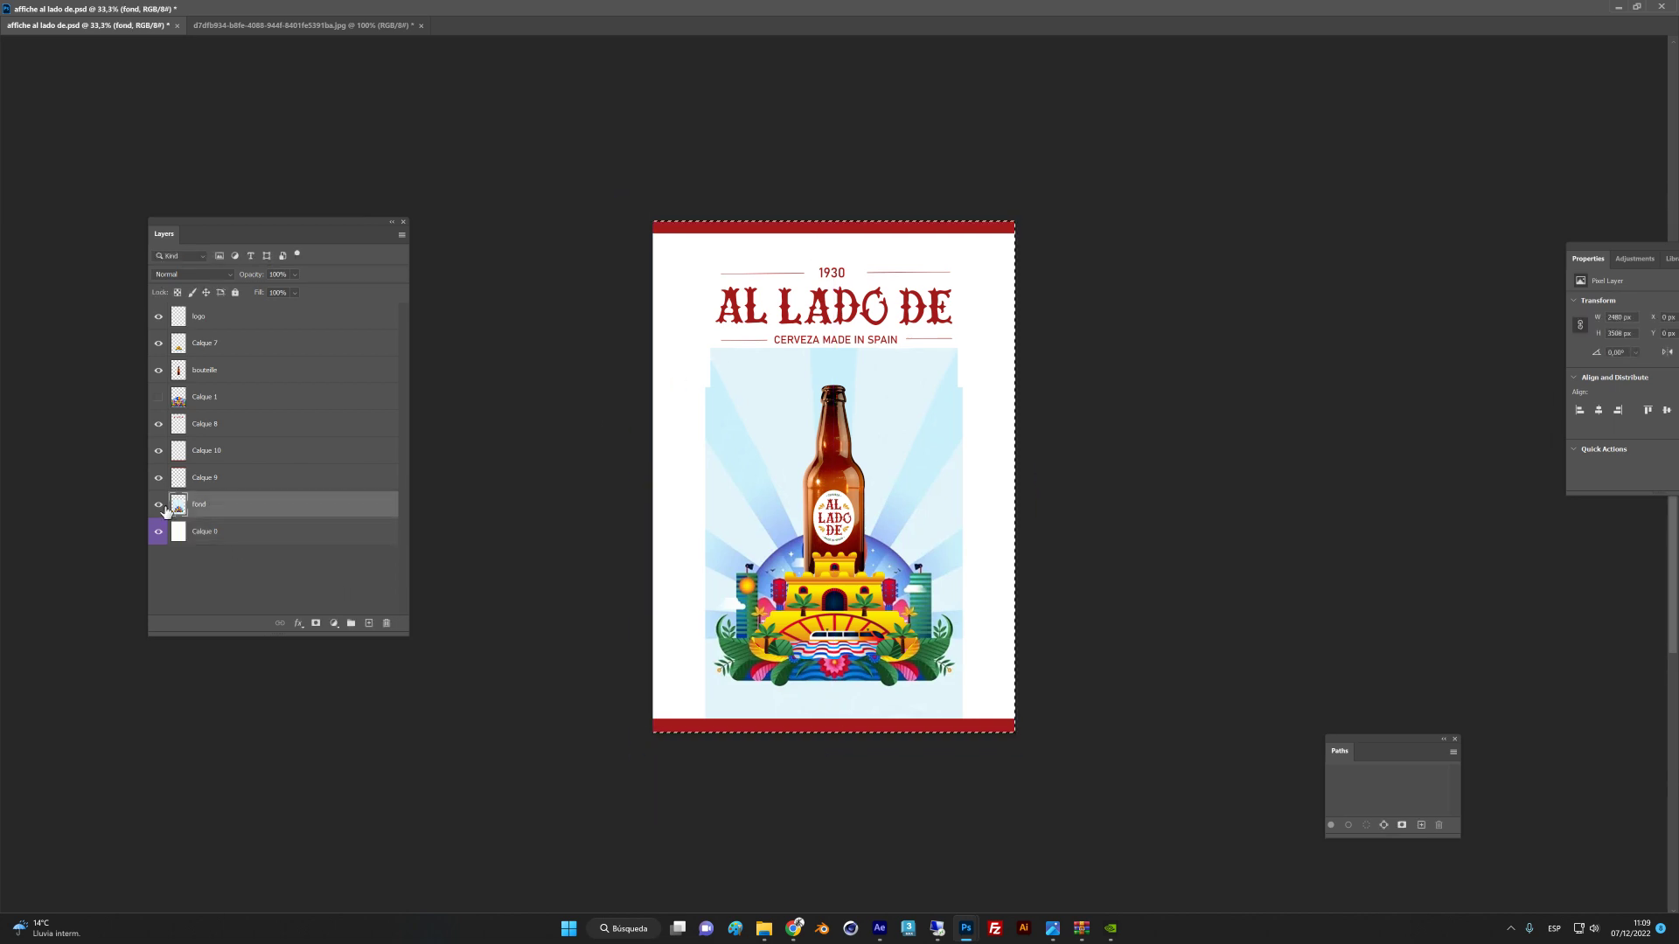
pyautogui.click(159, 532)
pyautogui.click(158, 538)
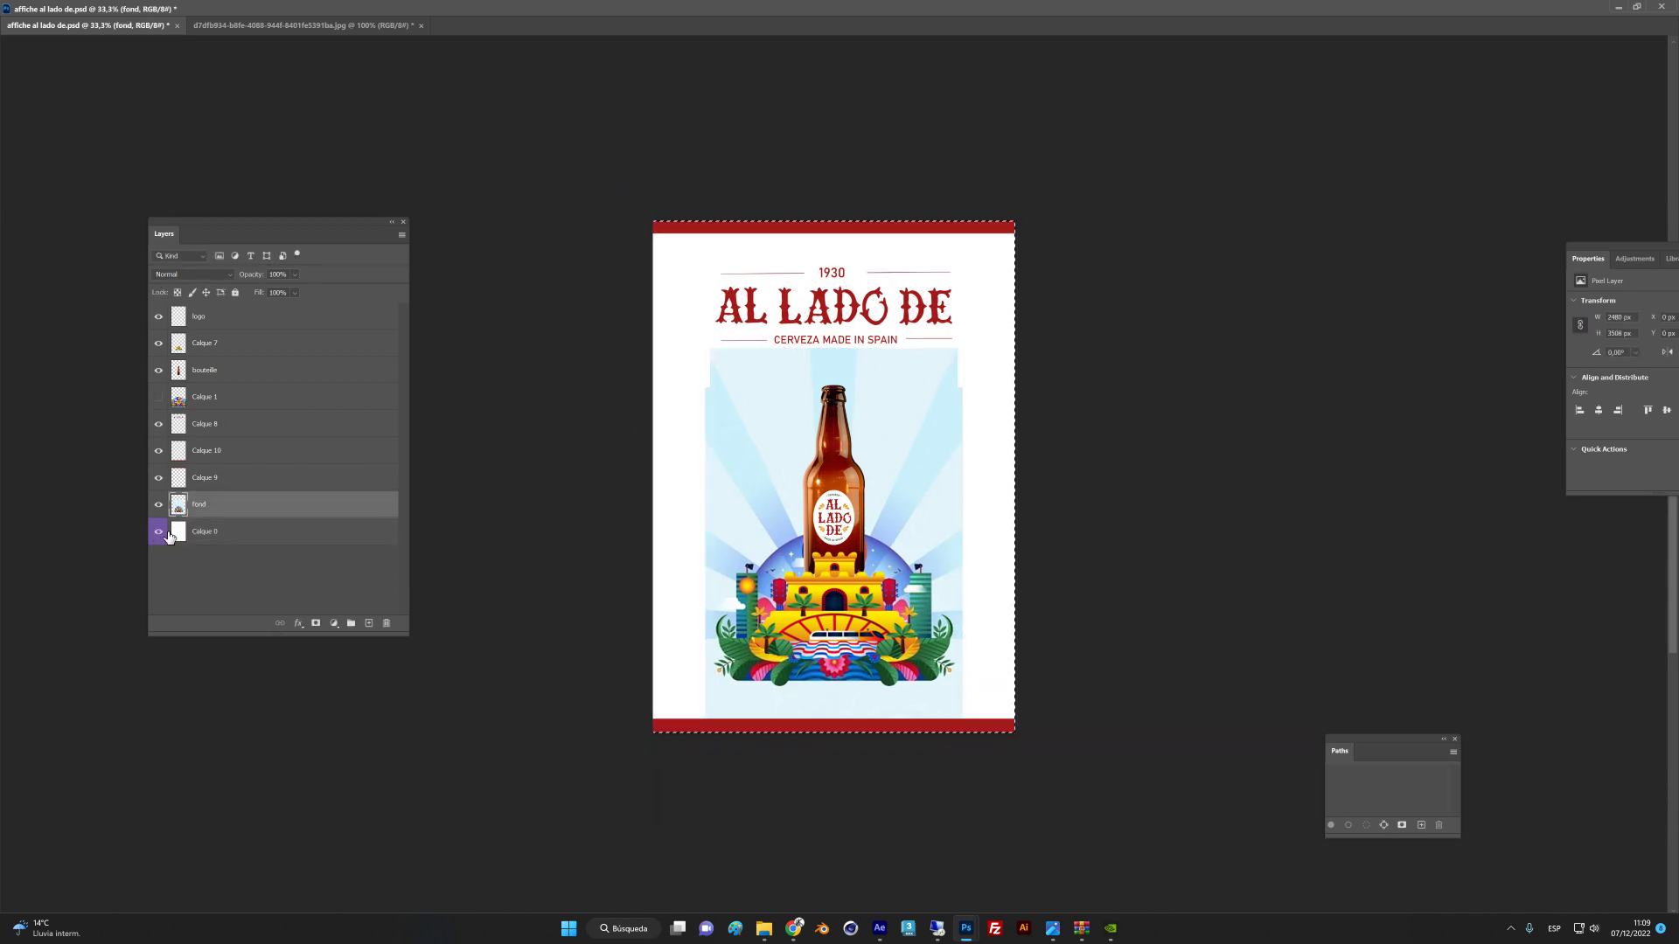
pyautogui.click(236, 346)
pyautogui.hotkey('ctrl', 'd')
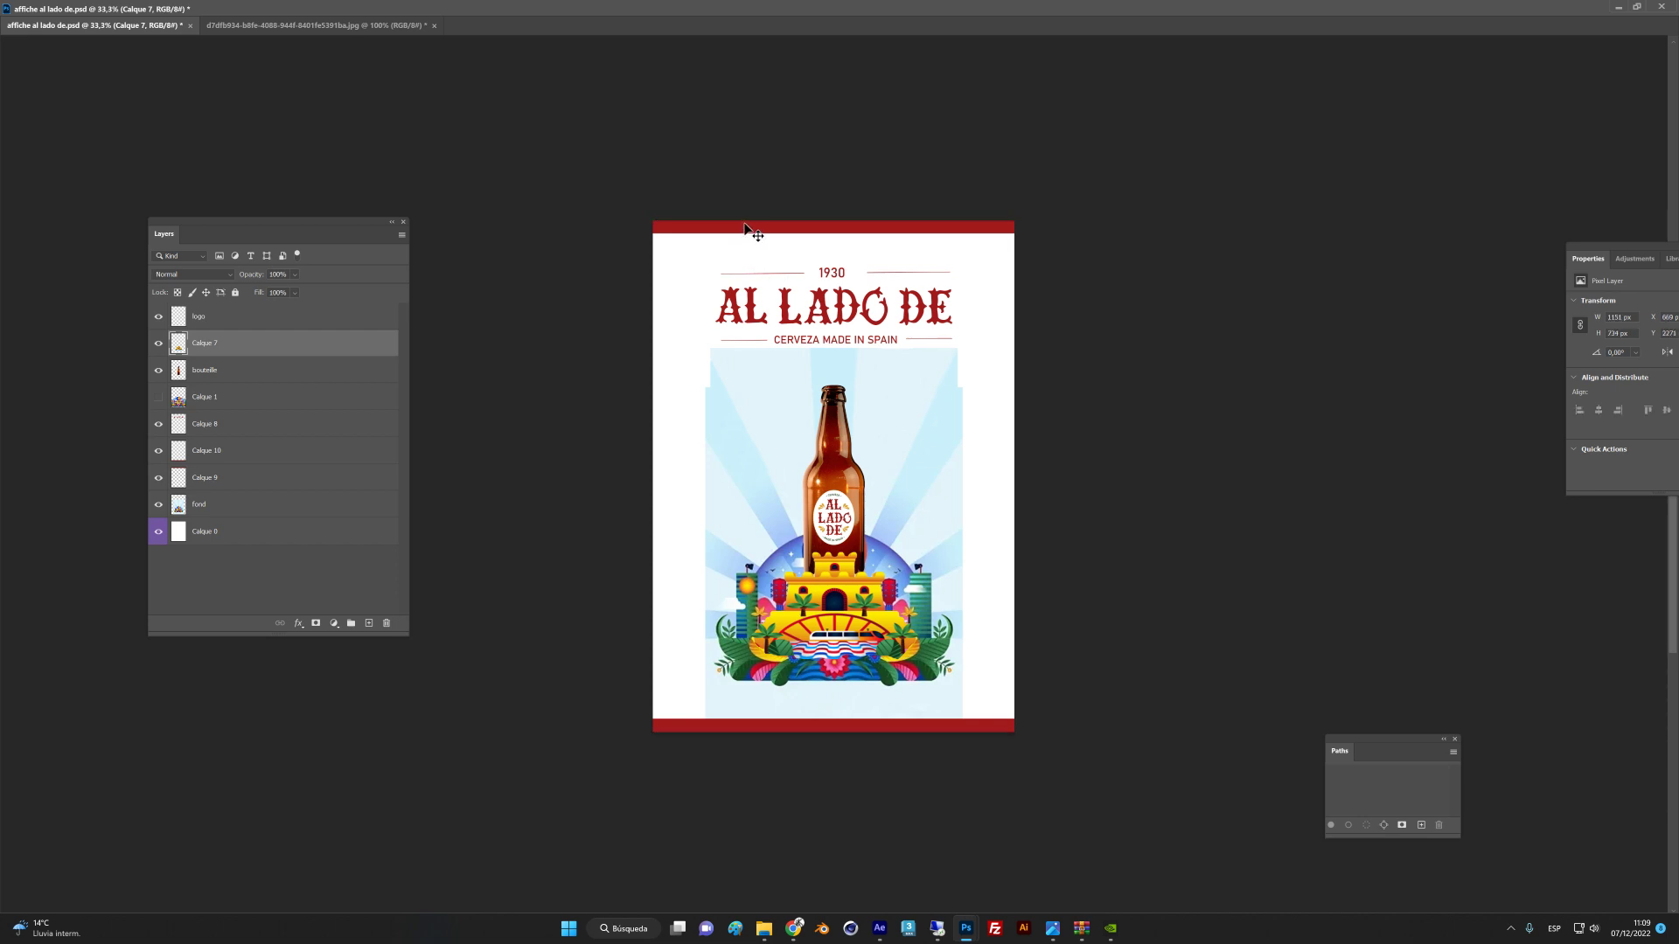
# Move the lower red bar on Calque 10 down off the poster.
pyautogui.rightClick(772, 729)
pyautogui.click(796, 743)
pyautogui.moveTo(798, 755); pyautogui.dragTo(790, 784)
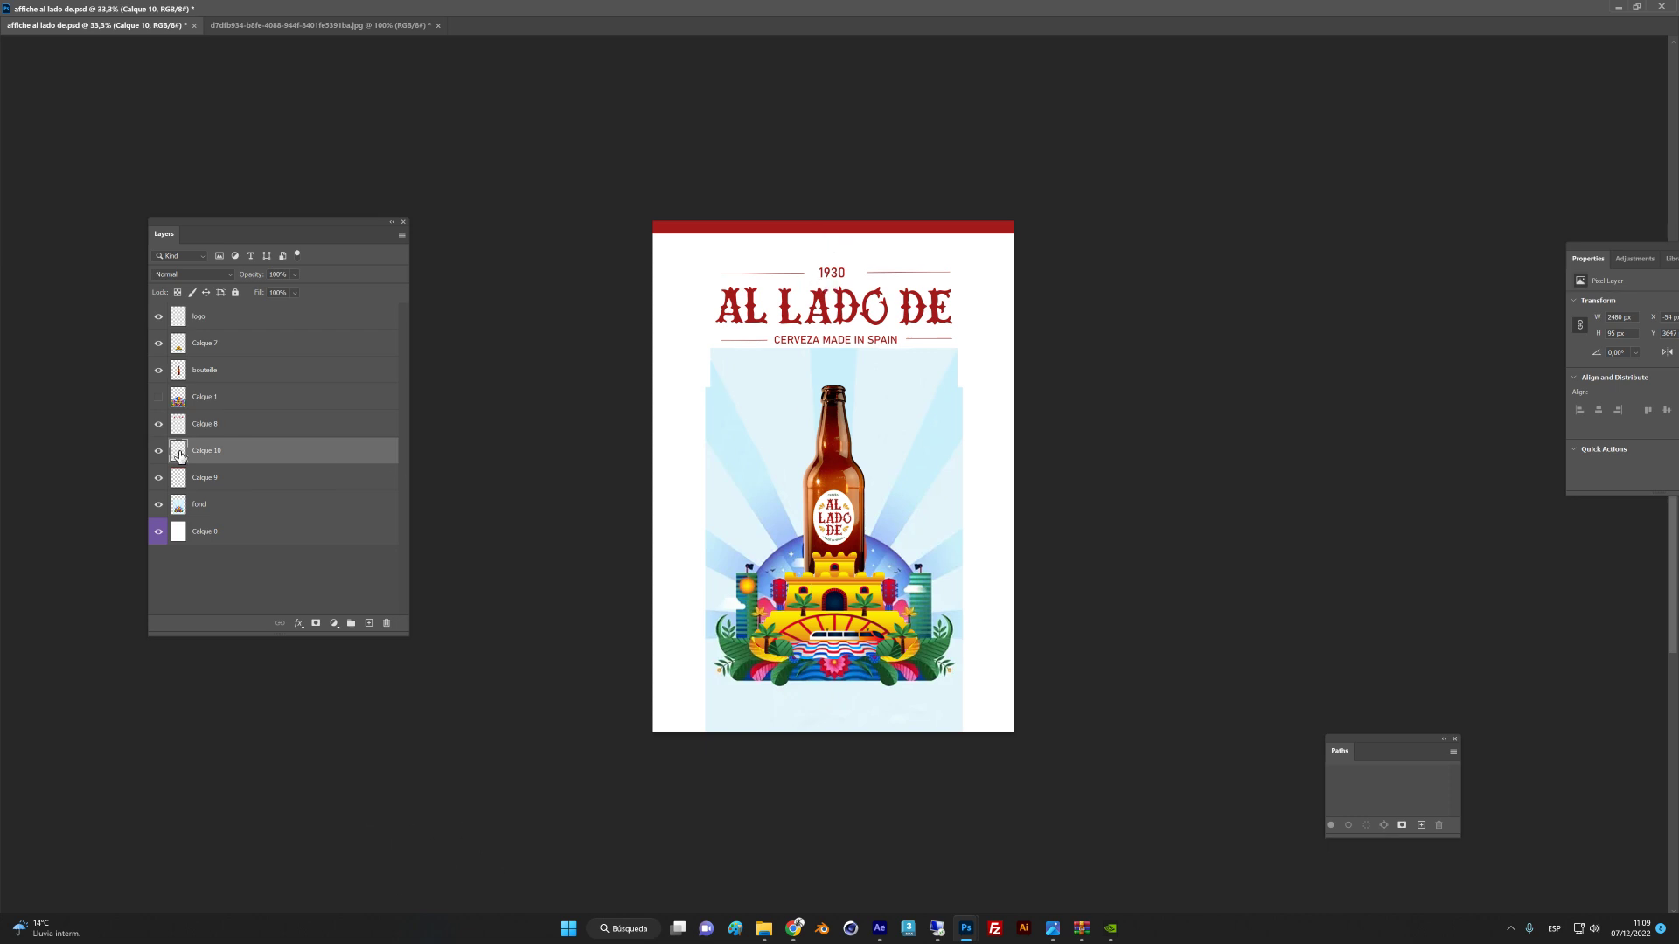
# Restore the full interface and smudge the fond layer's light-blue sky outward at its upper-left corner.
pyautogui.click(218, 503)
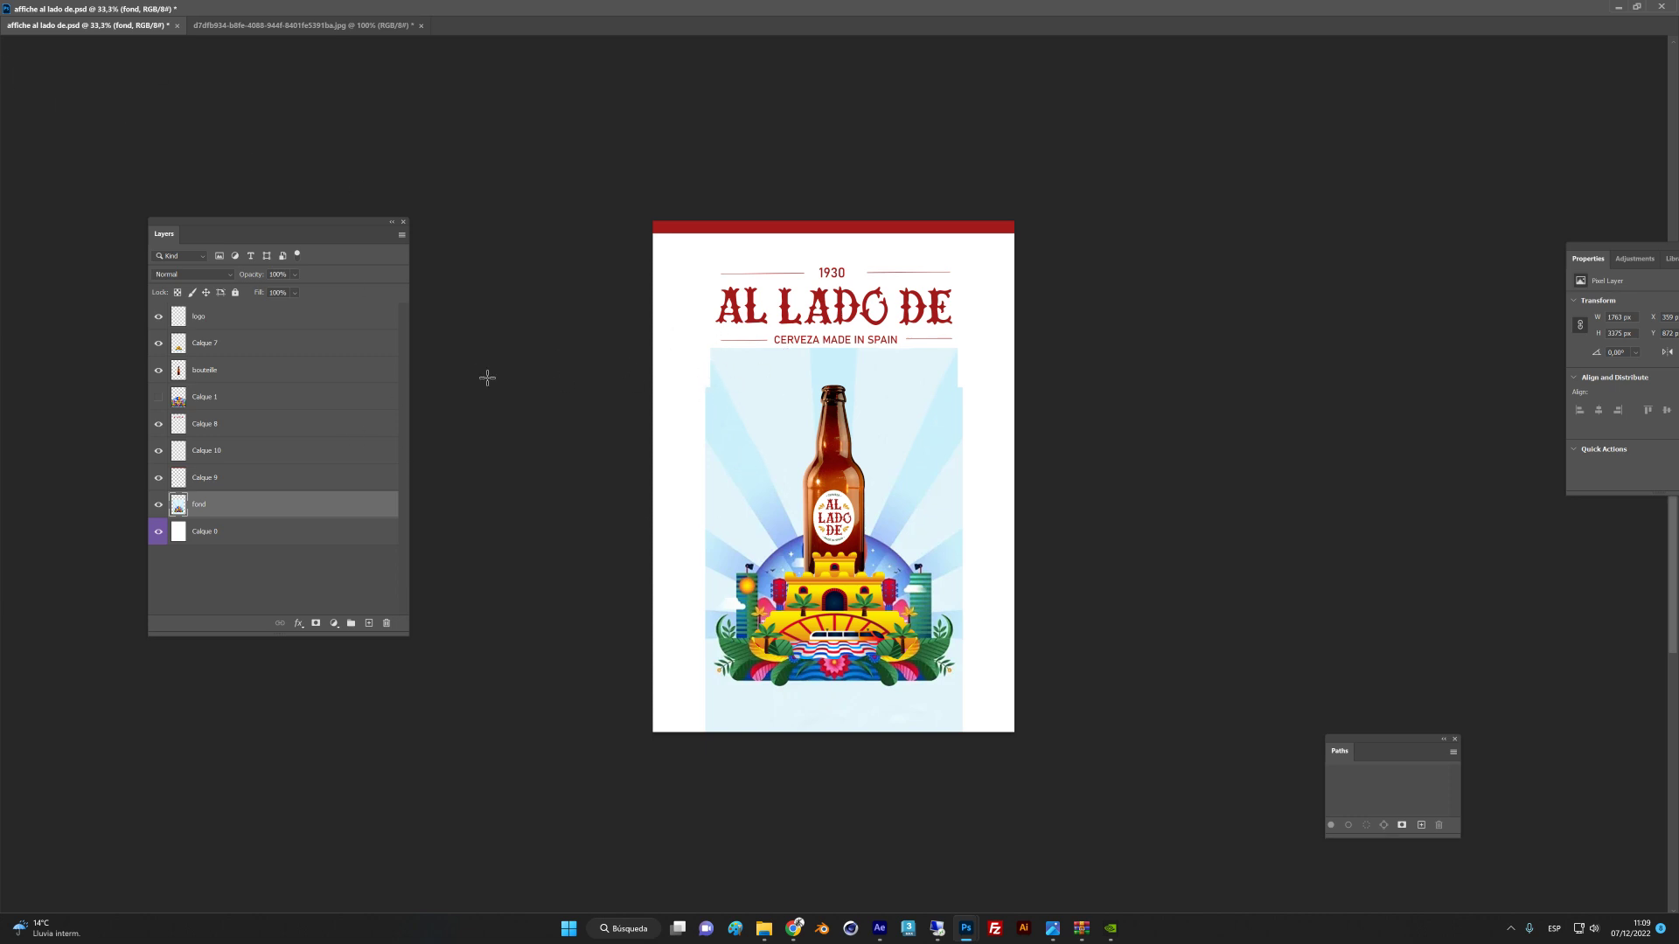
pyautogui.press('Tab')
pyautogui.press('Tab')
pyautogui.press('Tab')
pyautogui.press('Tab')
pyautogui.press('f')
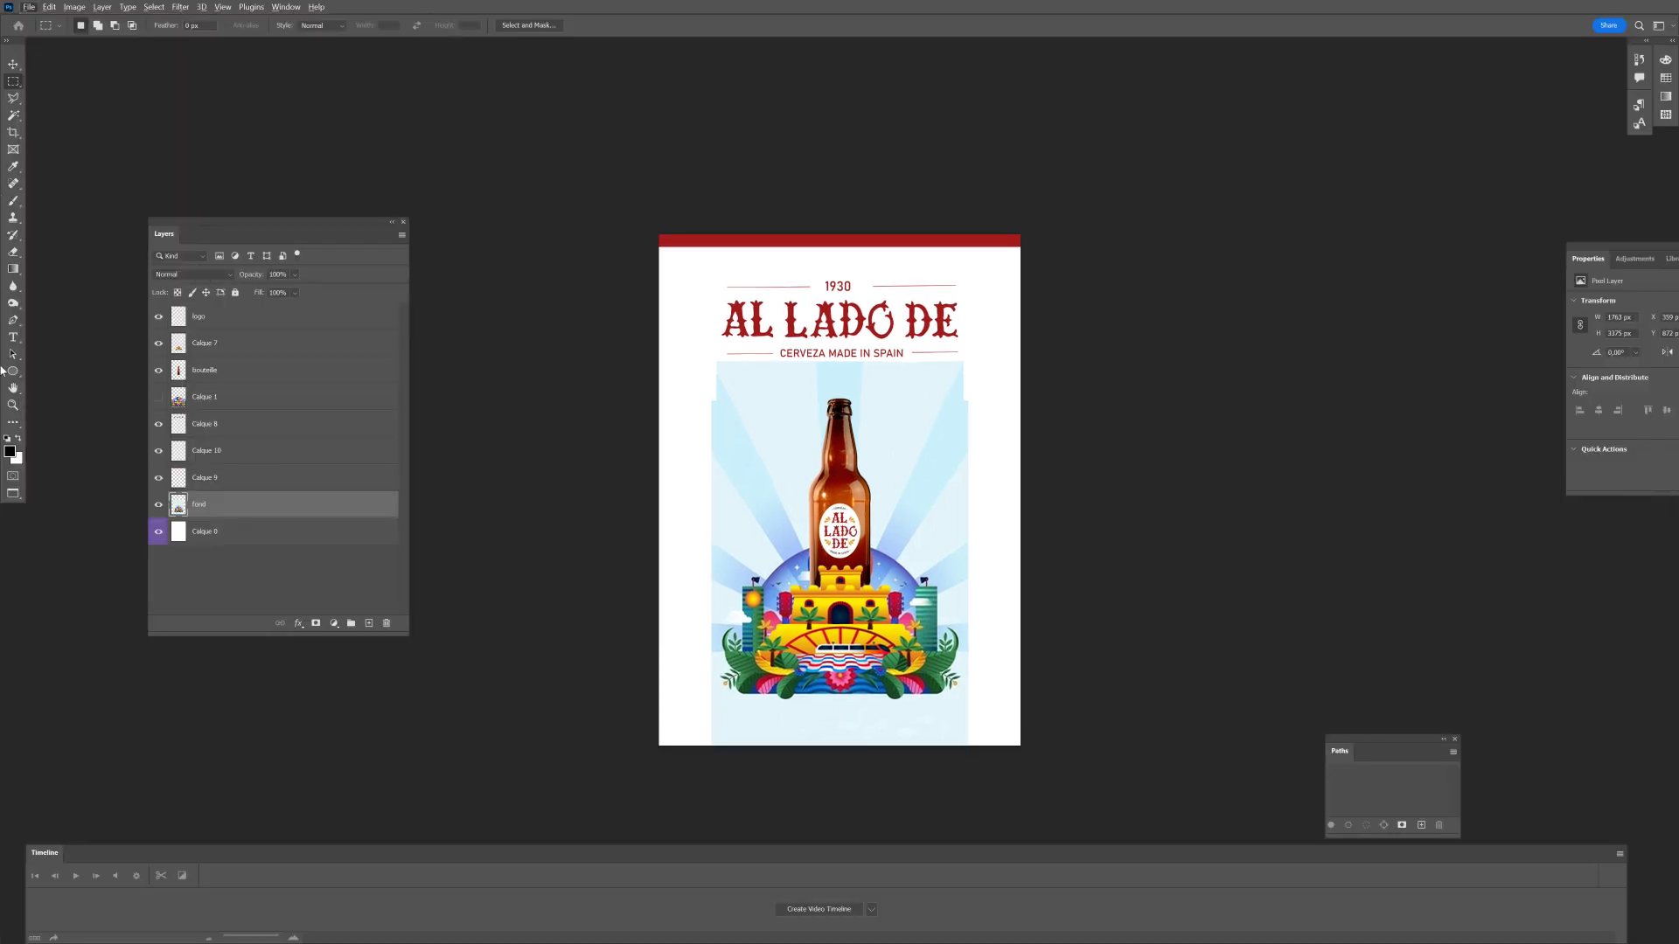
pyautogui.click(13, 422)
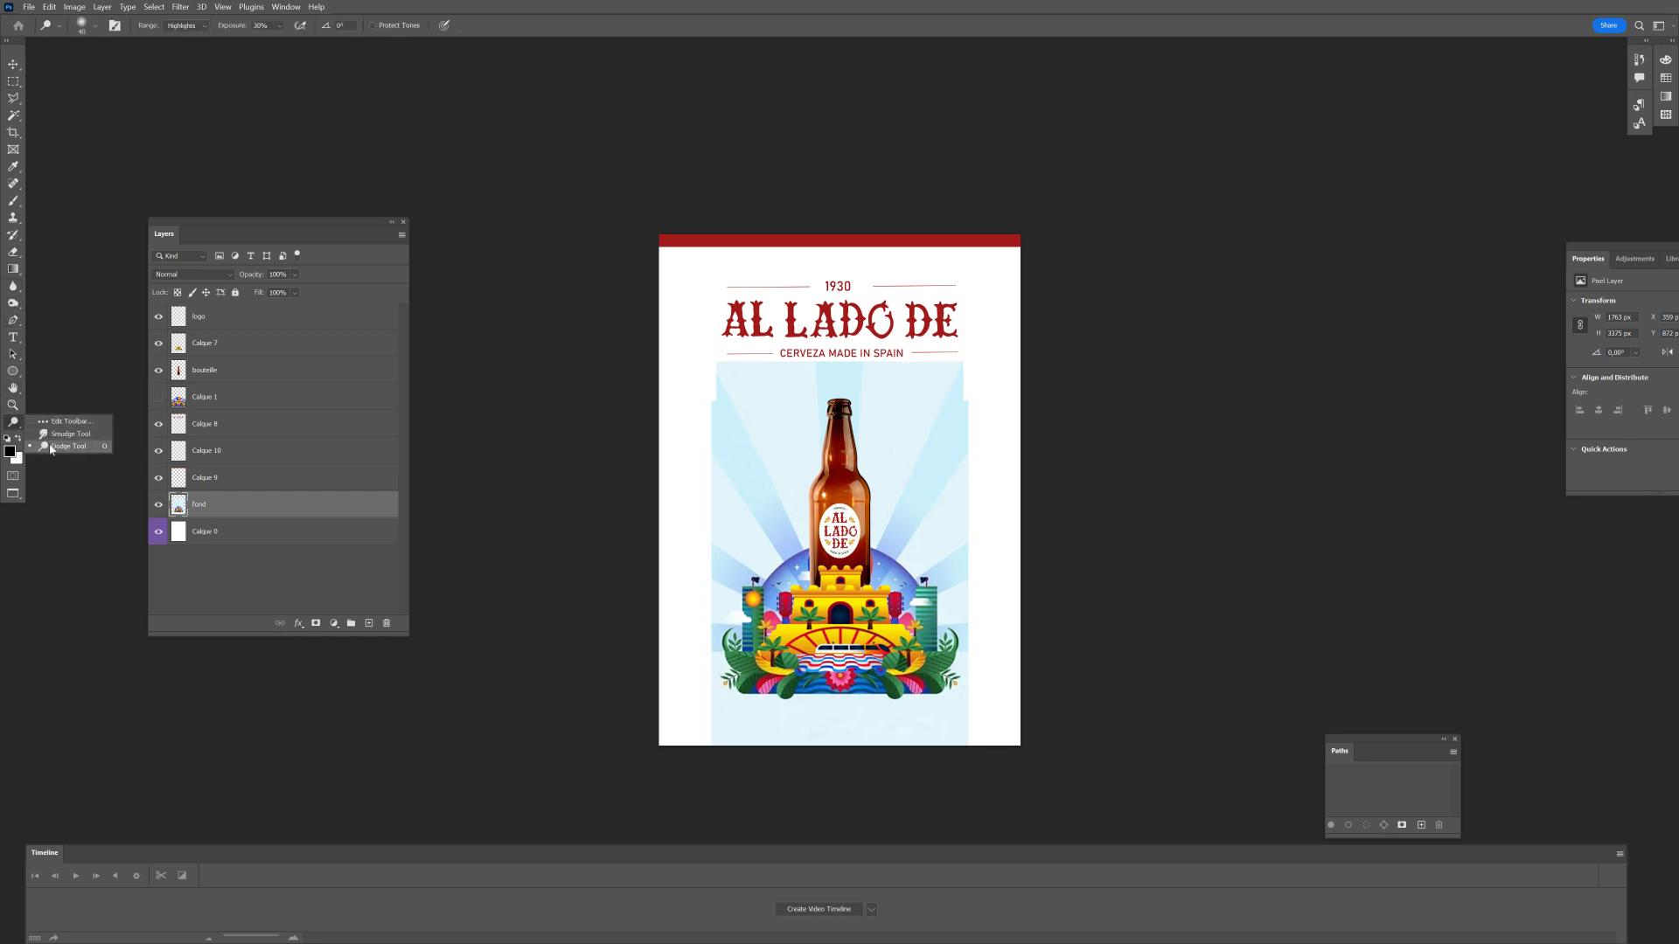
pyautogui.click(67, 422)
pyautogui.moveTo(775, 418); pyautogui.dragTo(797, 418)
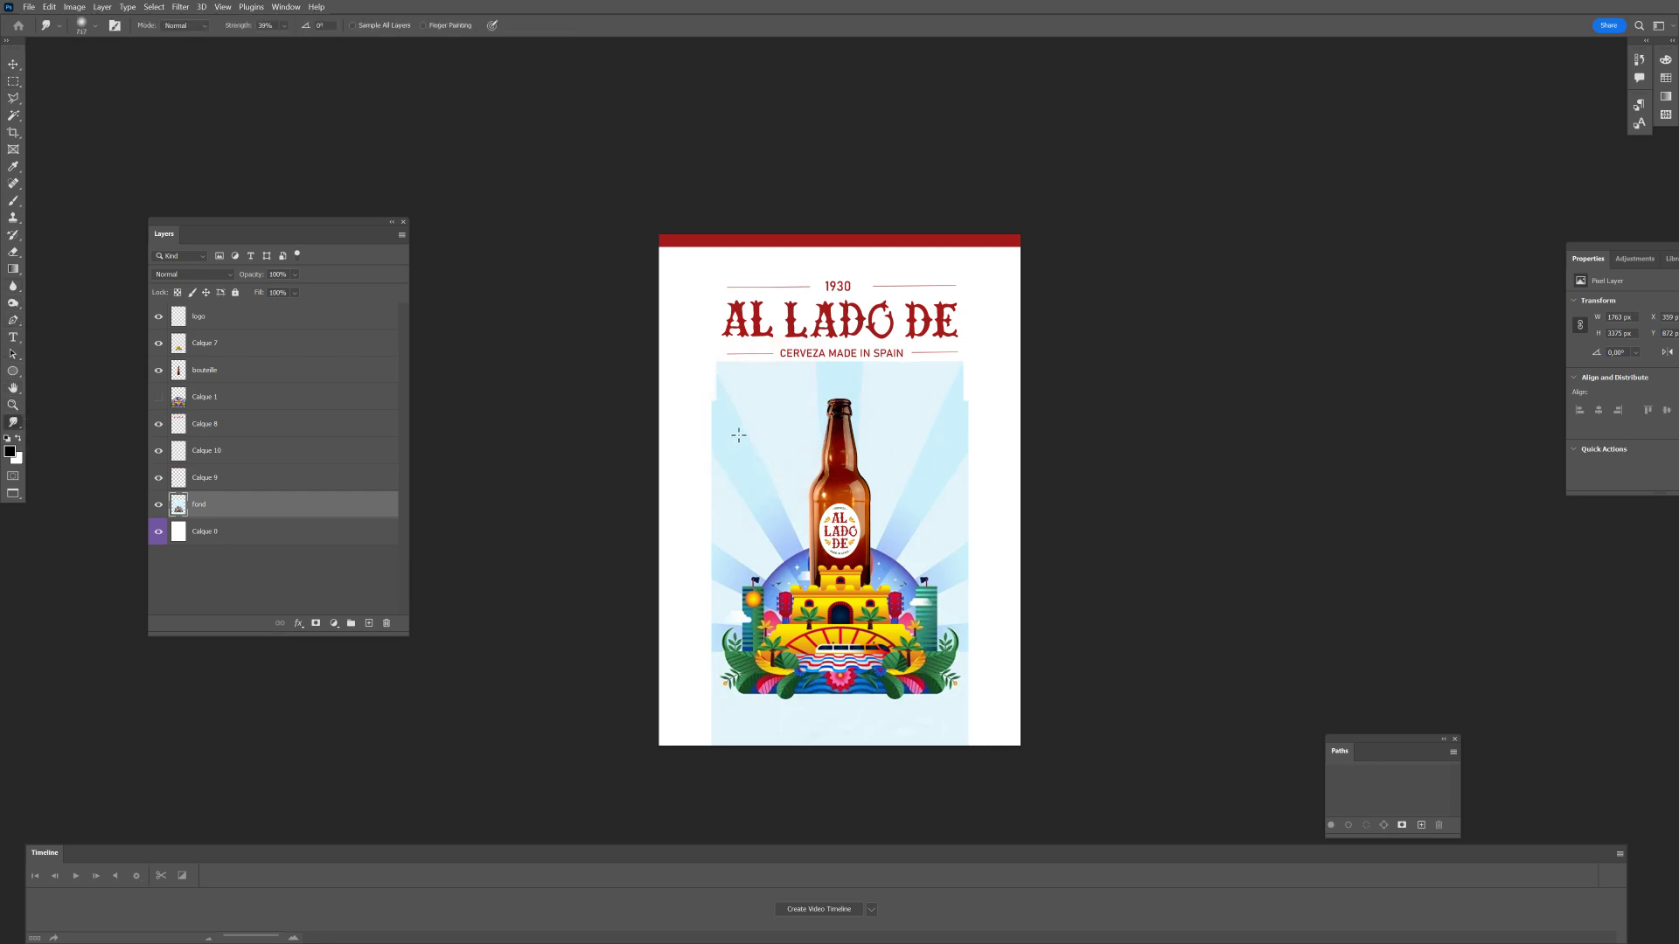
pyautogui.moveTo(669, 353); pyautogui.dragTo(207, 483)
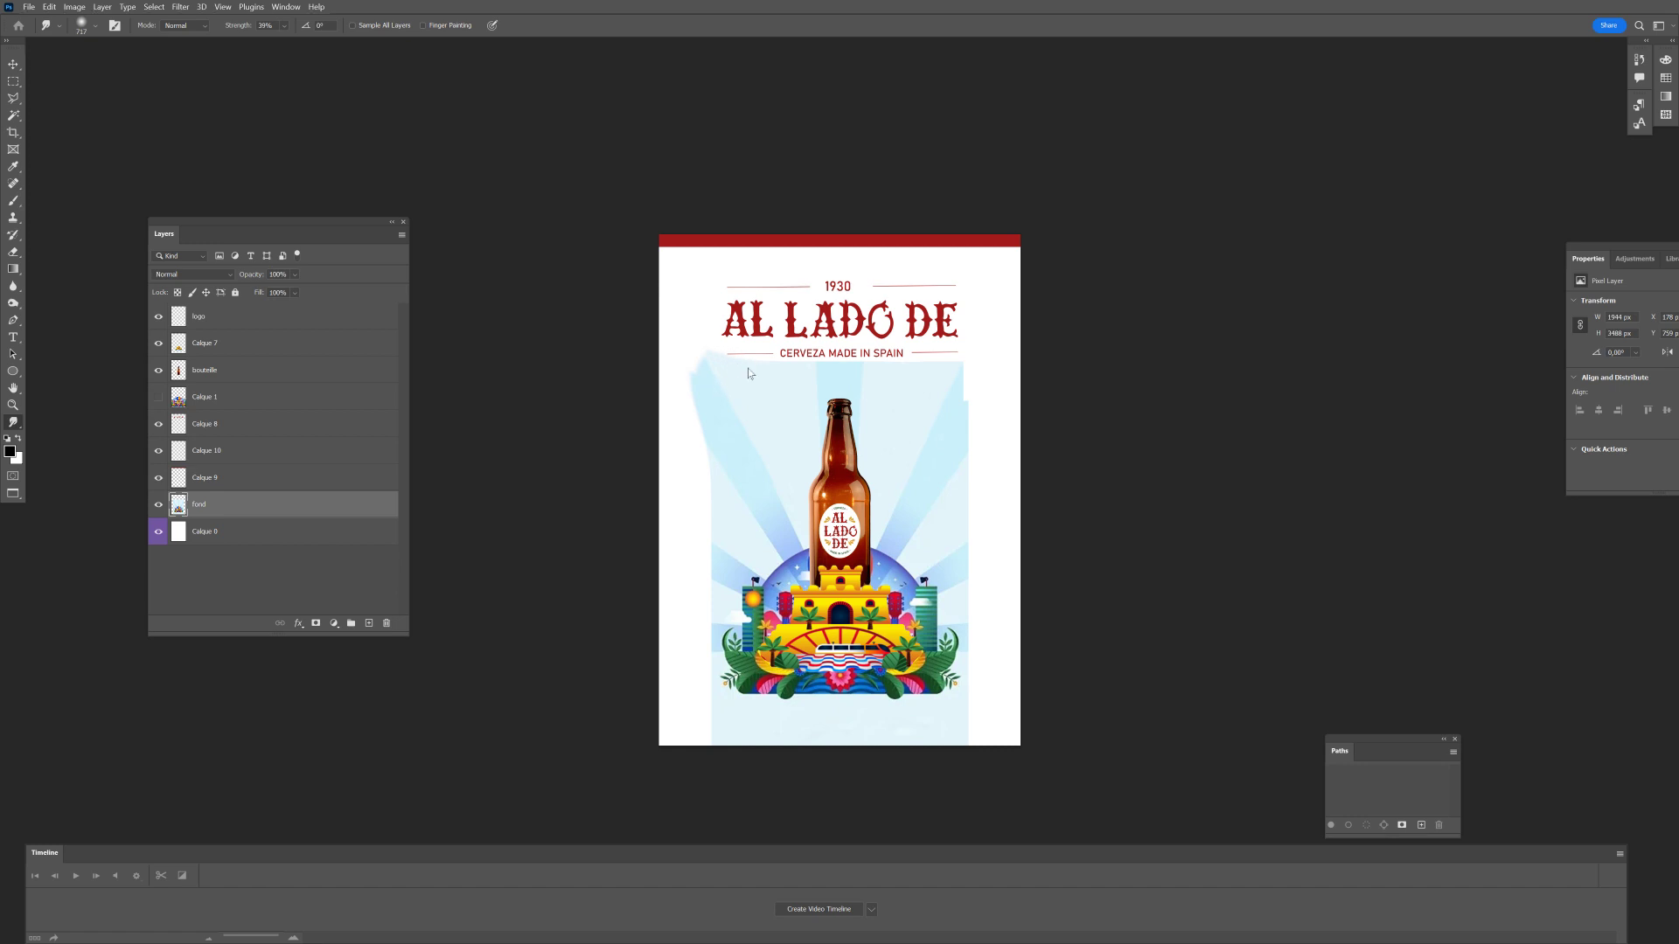
# Select the fond layer's smudged light ray at the upper left with a polygonal lasso outline.
pyautogui.press('z')
pyautogui.click(760, 393)
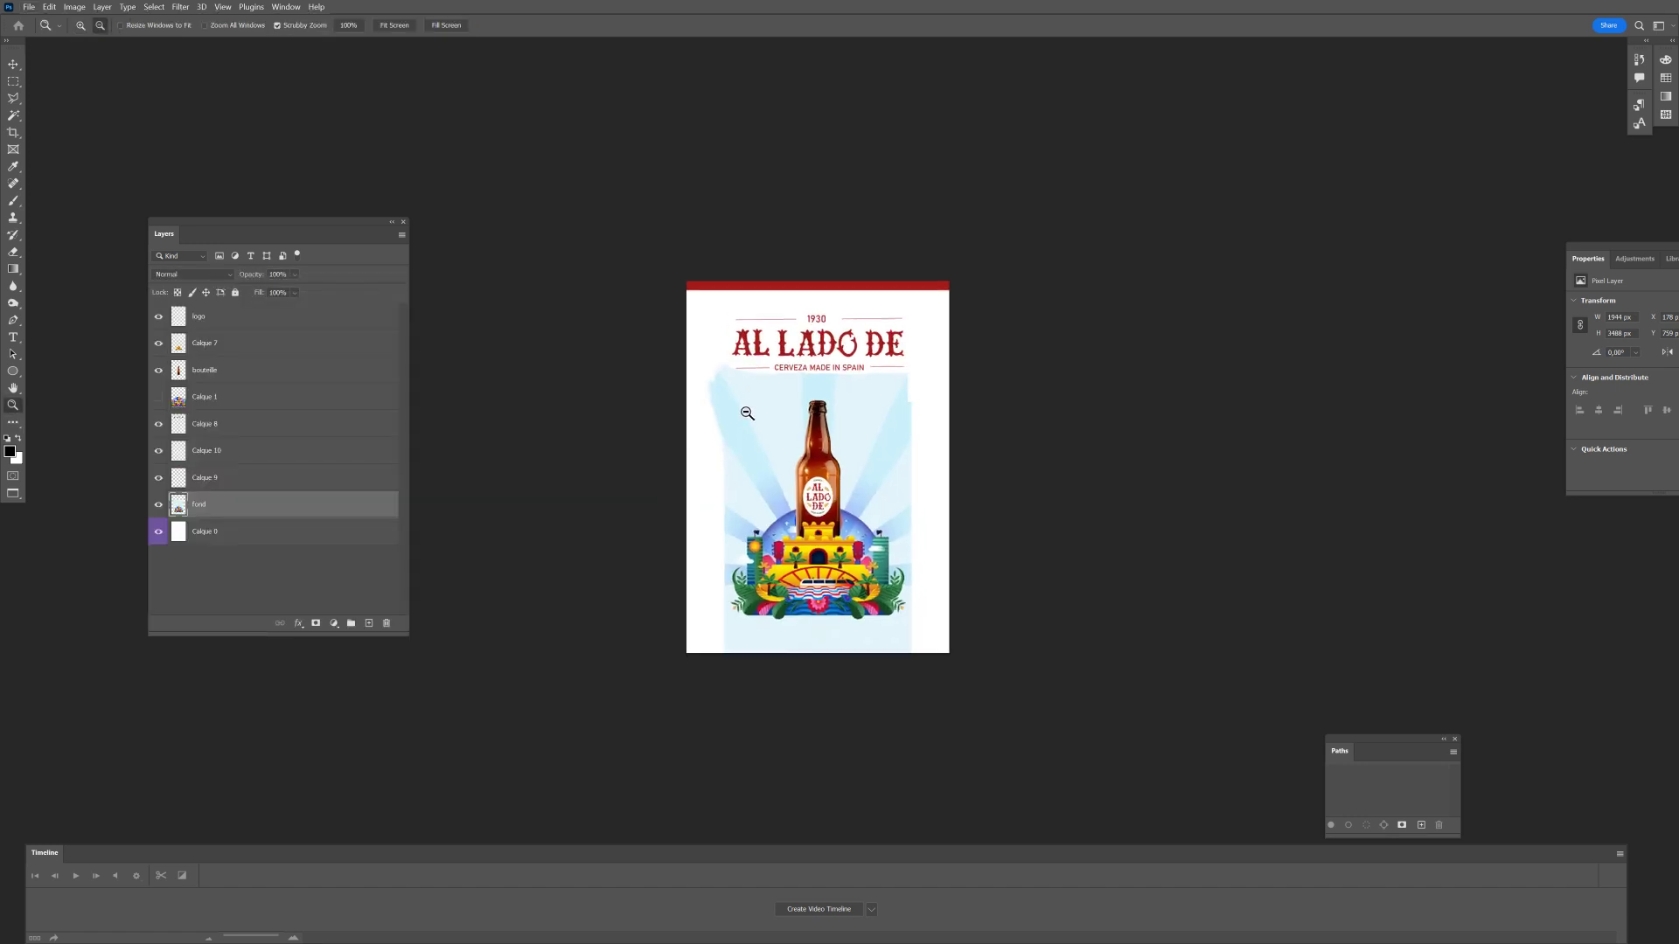
pyautogui.click(13, 99)
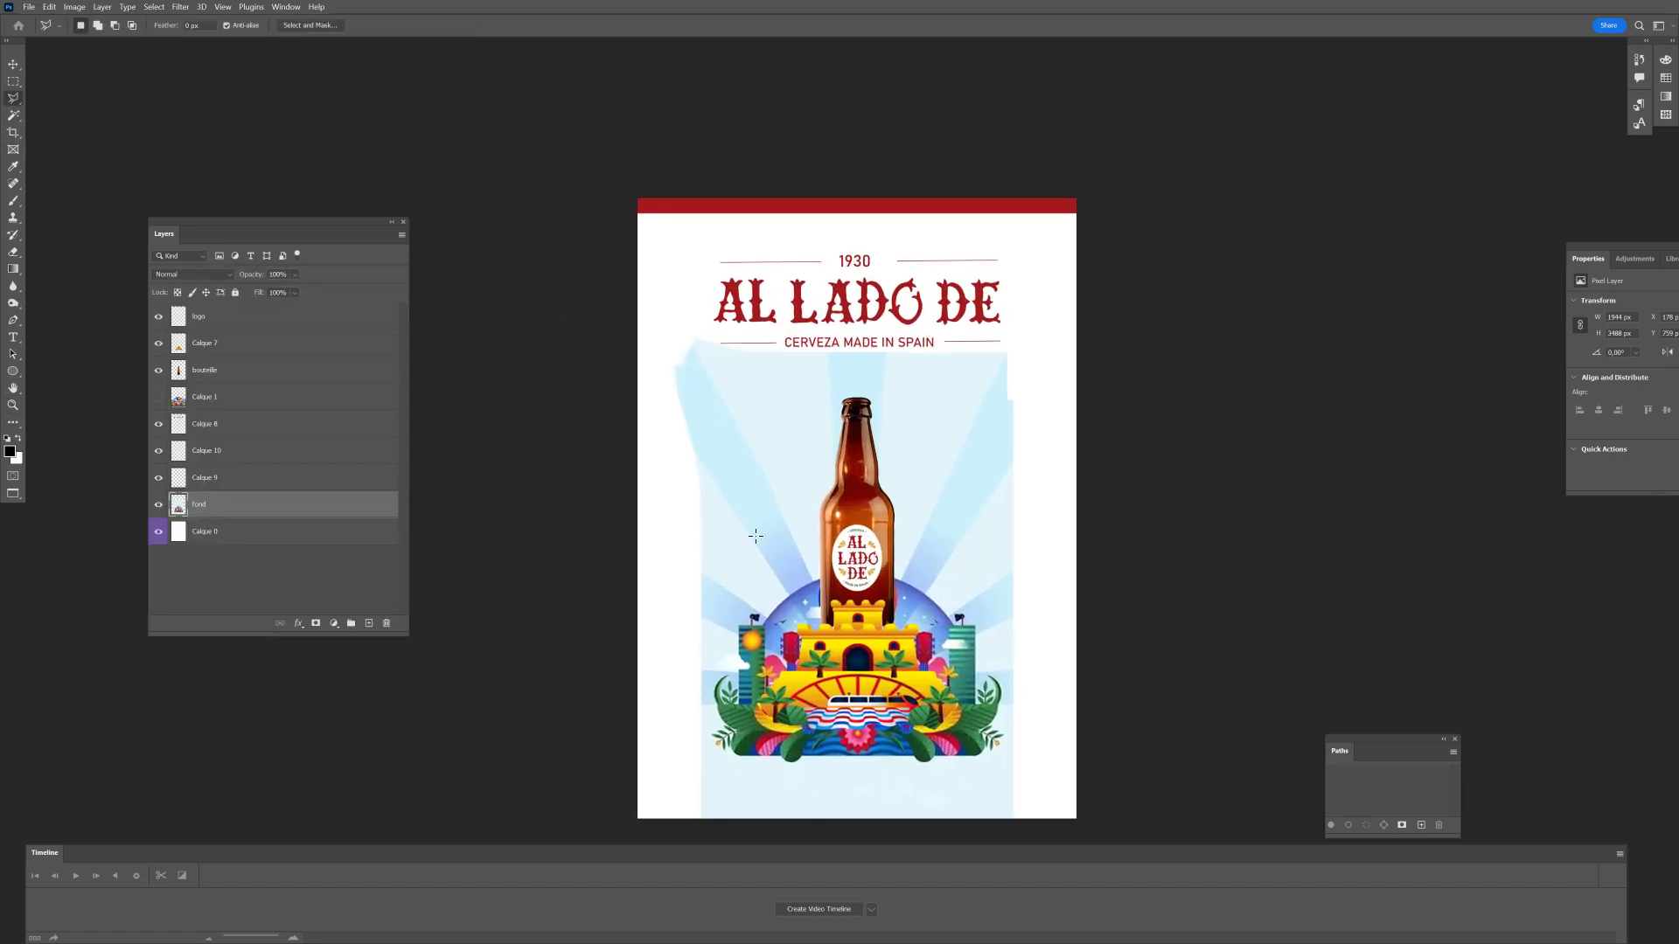
pyautogui.click(759, 557)
pyautogui.click(642, 391)
pyautogui.click(671, 311)
pyautogui.click(704, 312)
pyautogui.click(761, 558)
# Try warping the selected ray out to the poster's upper-left corner, then undo the warp.
pyautogui.hotkey('ctrl', 't')
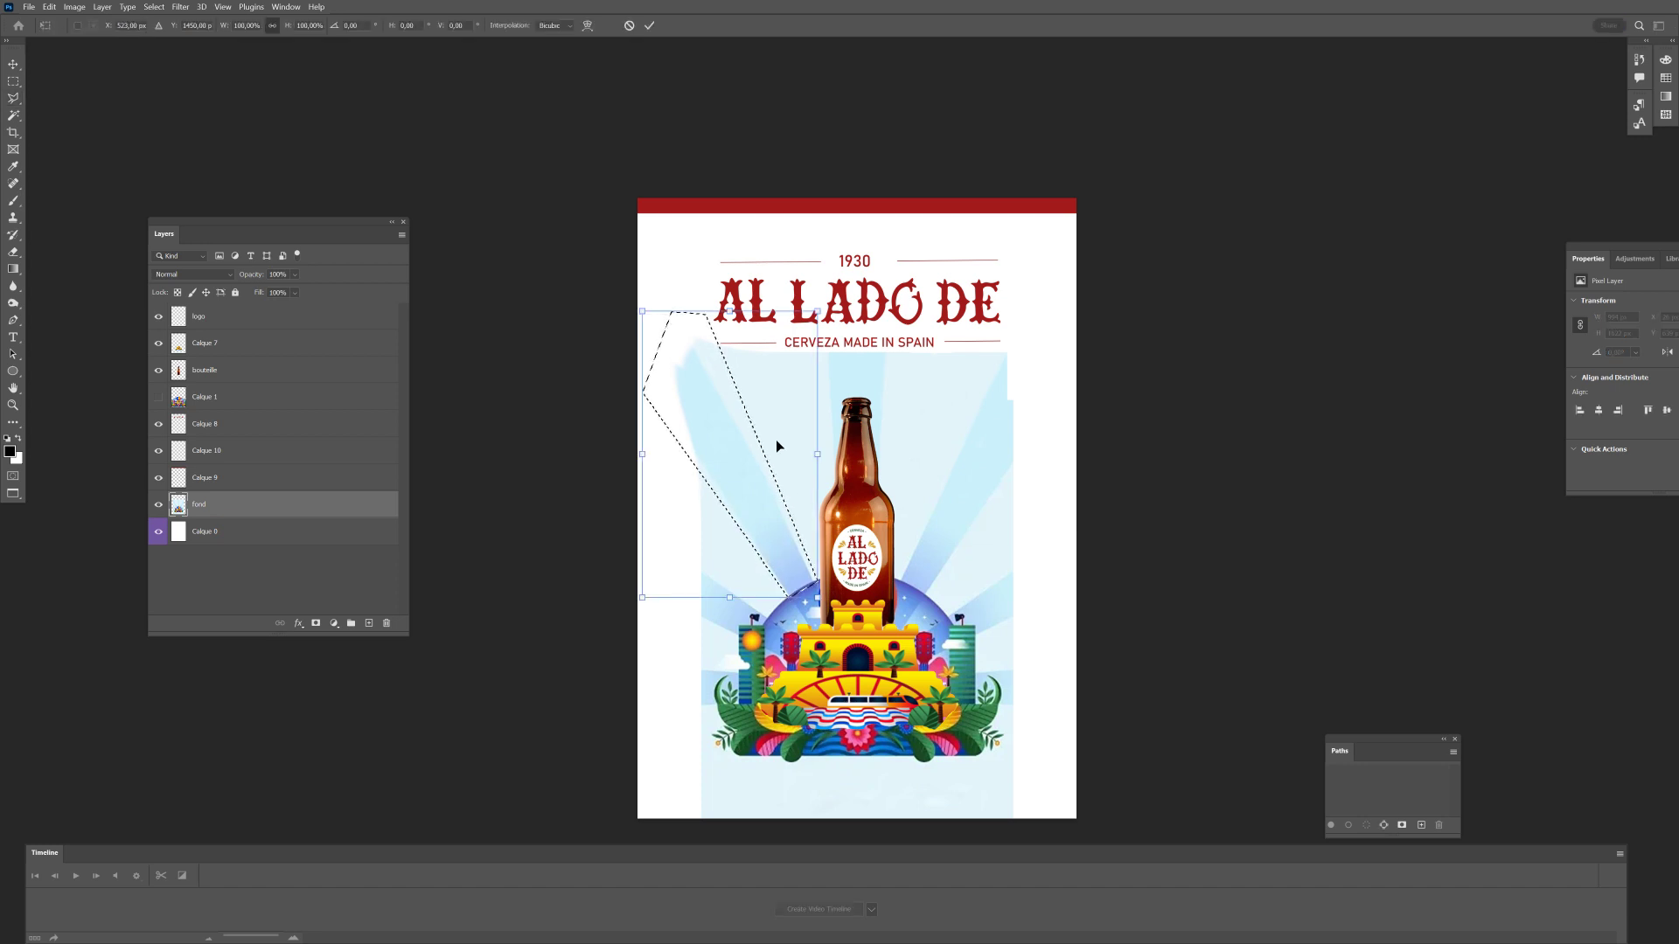
pyautogui.click(589, 25)
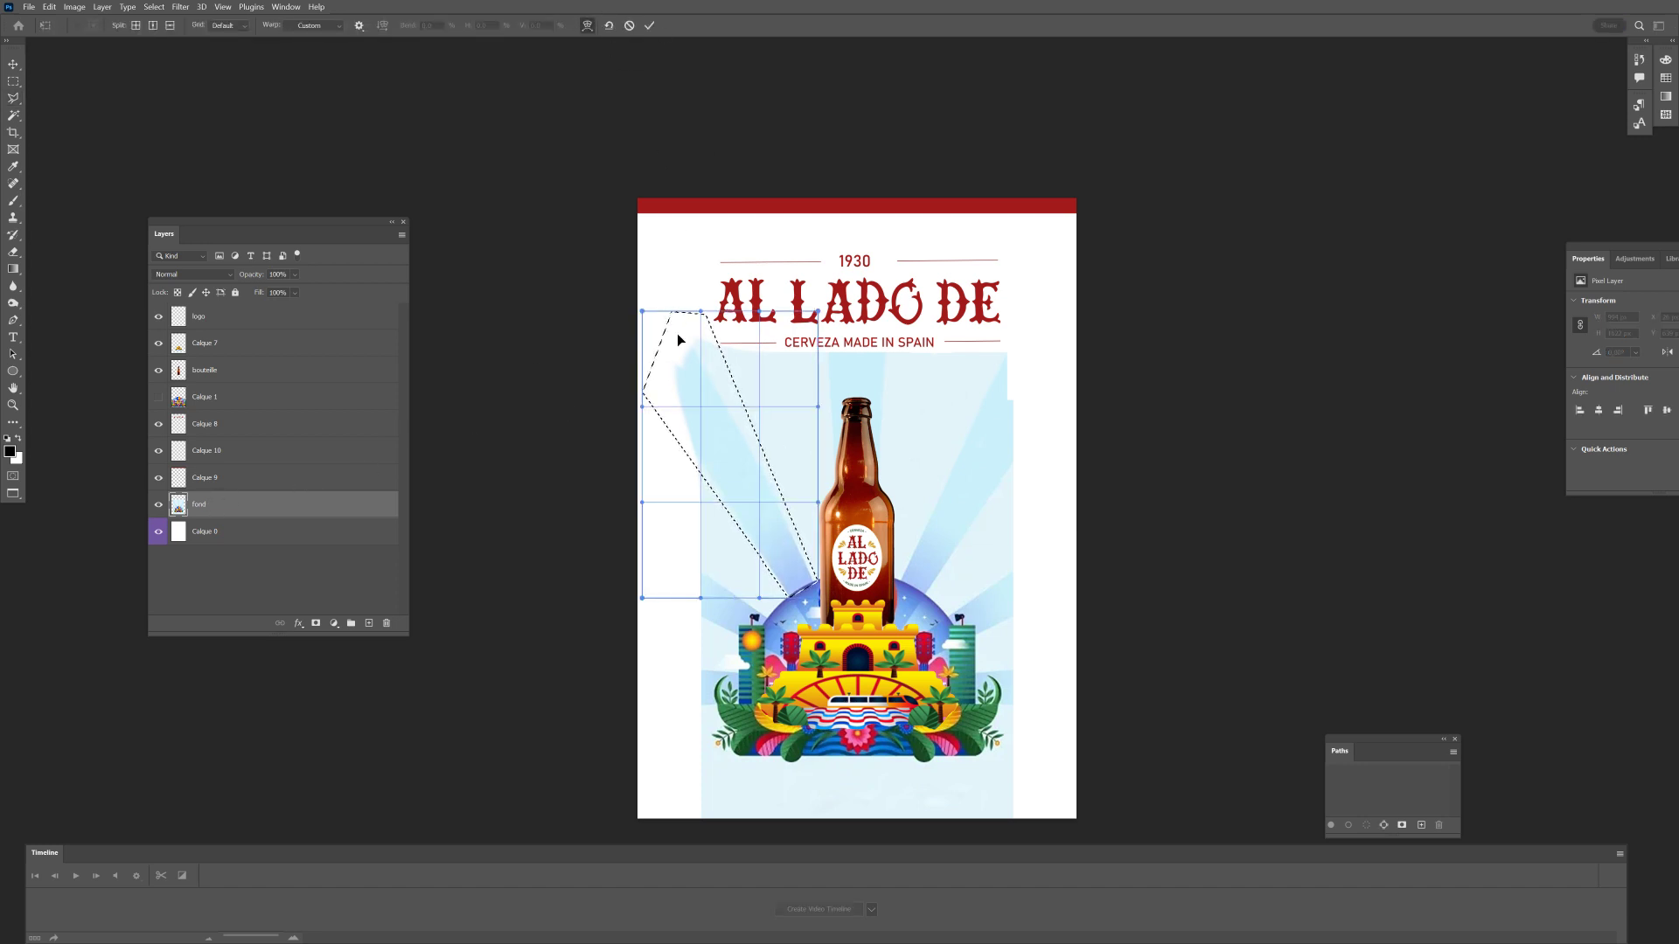
pyautogui.moveTo(642, 312); pyautogui.dragTo(594, 210)
pyautogui.moveTo(644, 350); pyautogui.dragTo(670, 225)
pyautogui.press('Return')
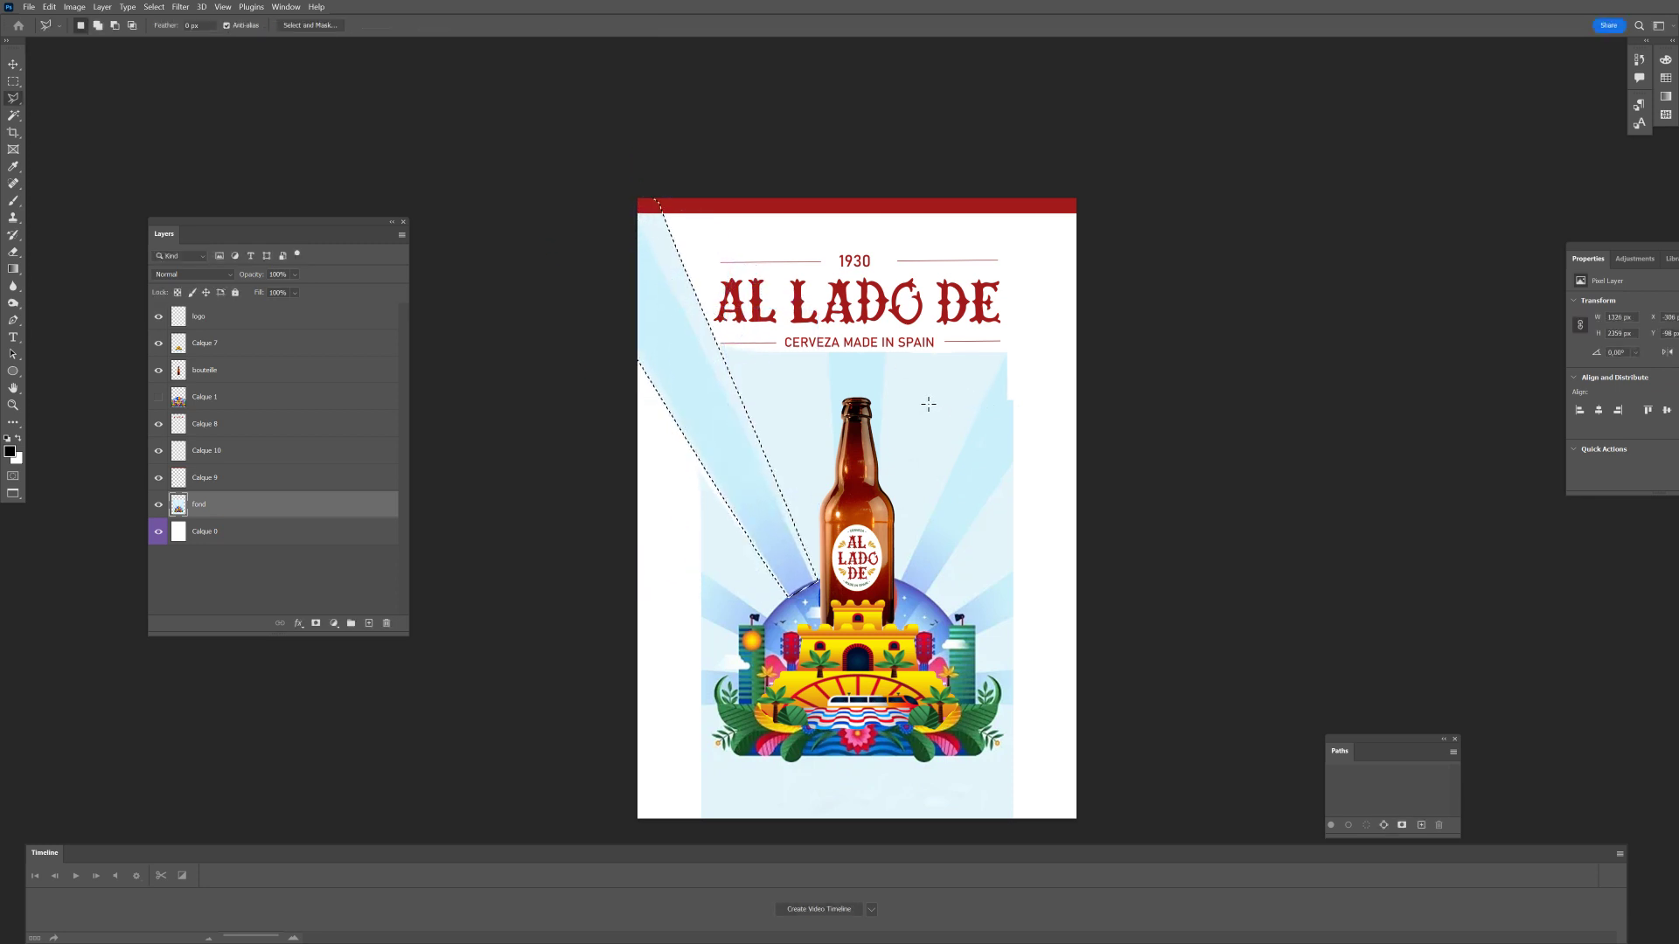
pyautogui.hotkey('ctrl', 'd')
pyautogui.hotkey('ctrl', 'z')
pyautogui.hotkey('ctrl', 'z')
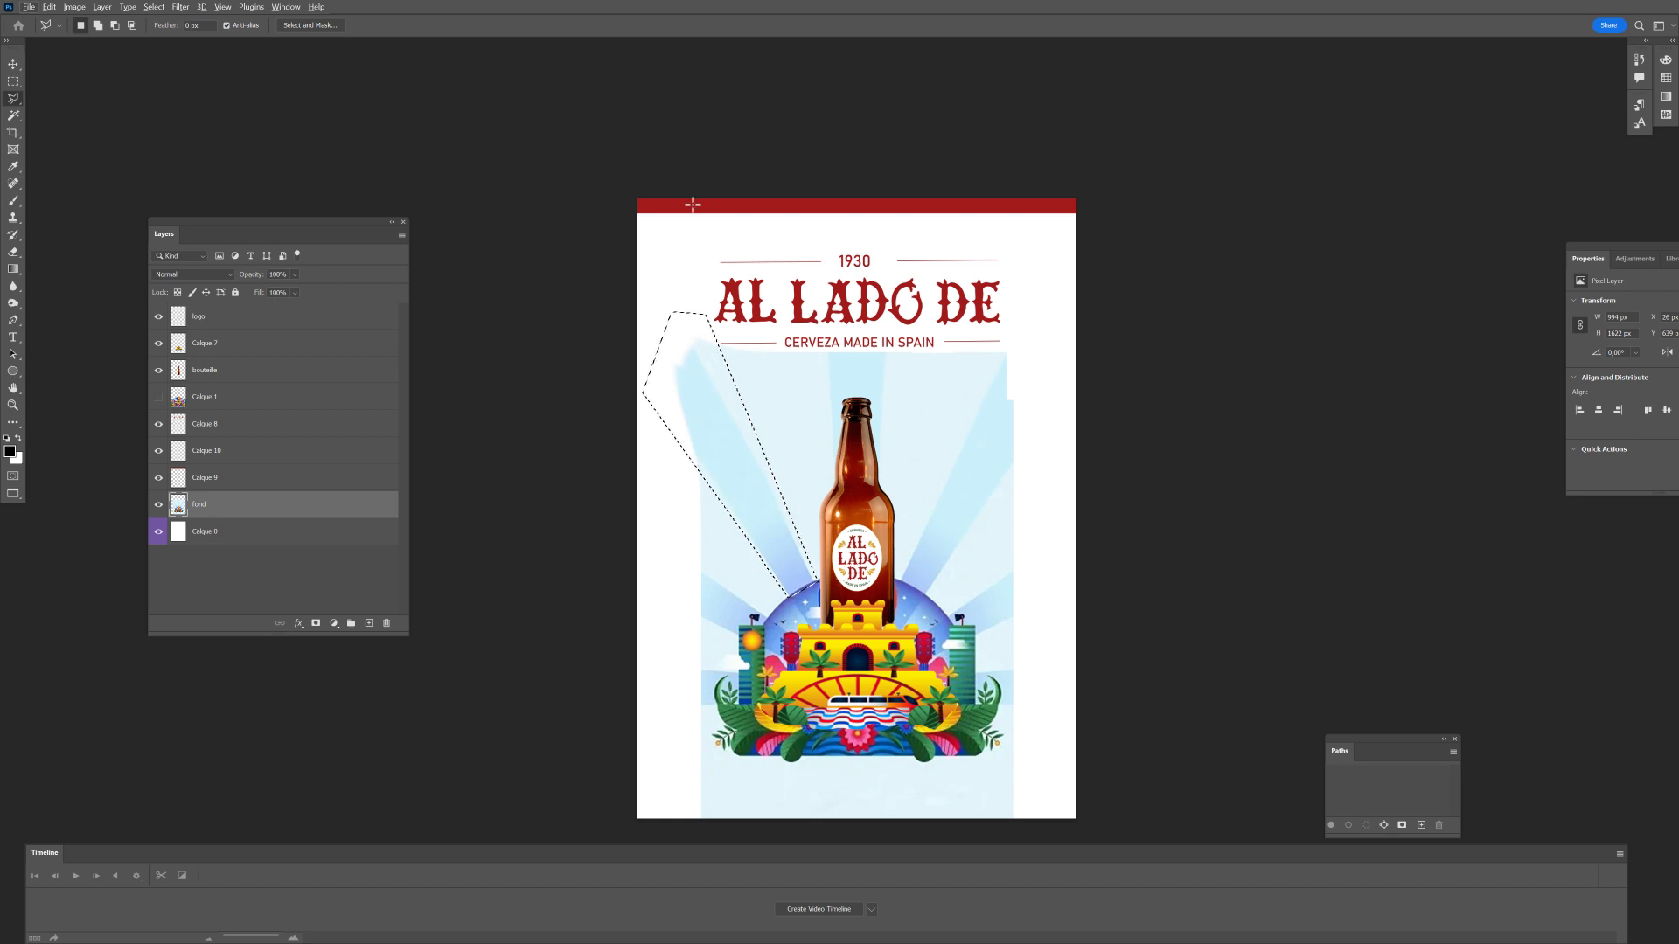
pyautogui.hotkey('ctrl', 'd')
pyautogui.click(609, 341)
pyautogui.press('Escape')
pyautogui.press('Return')
pyautogui.click(652, 307)
pyautogui.click(1041, 235)
pyautogui.click(1139, 391)
pyautogui.click(1148, 662)
pyautogui.click(1109, 795)
pyautogui.click(1004, 785)
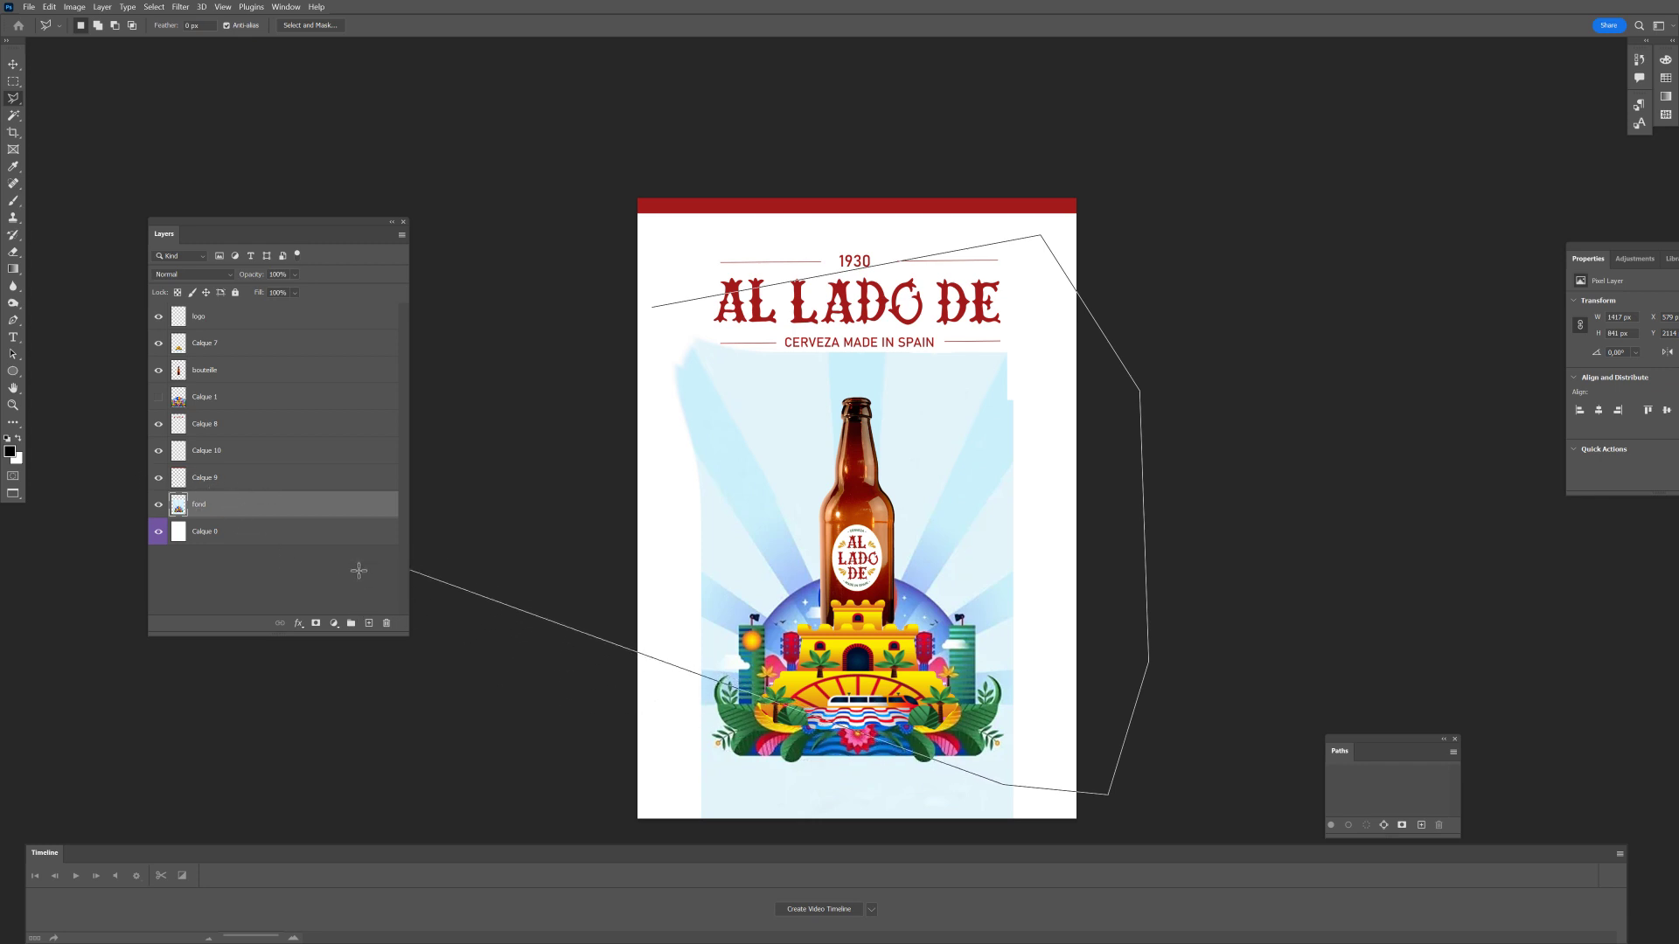
pyautogui.click(411, 596)
pyautogui.click(1043, 717)
pyautogui.click(972, 705)
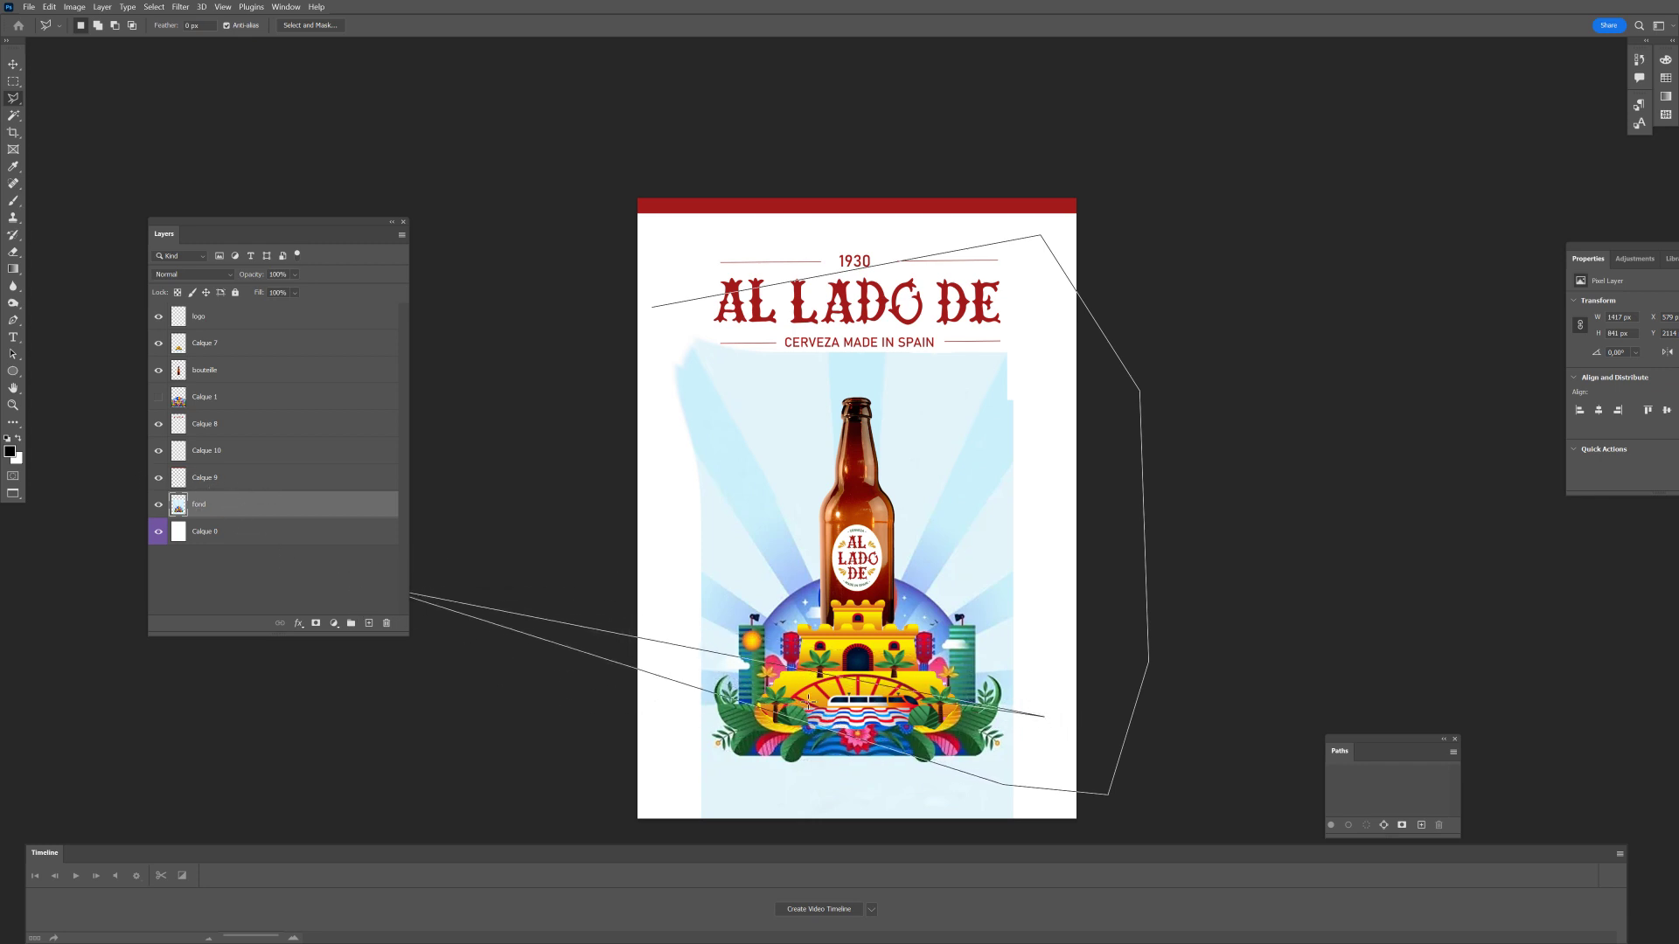
pyautogui.click(651, 309)
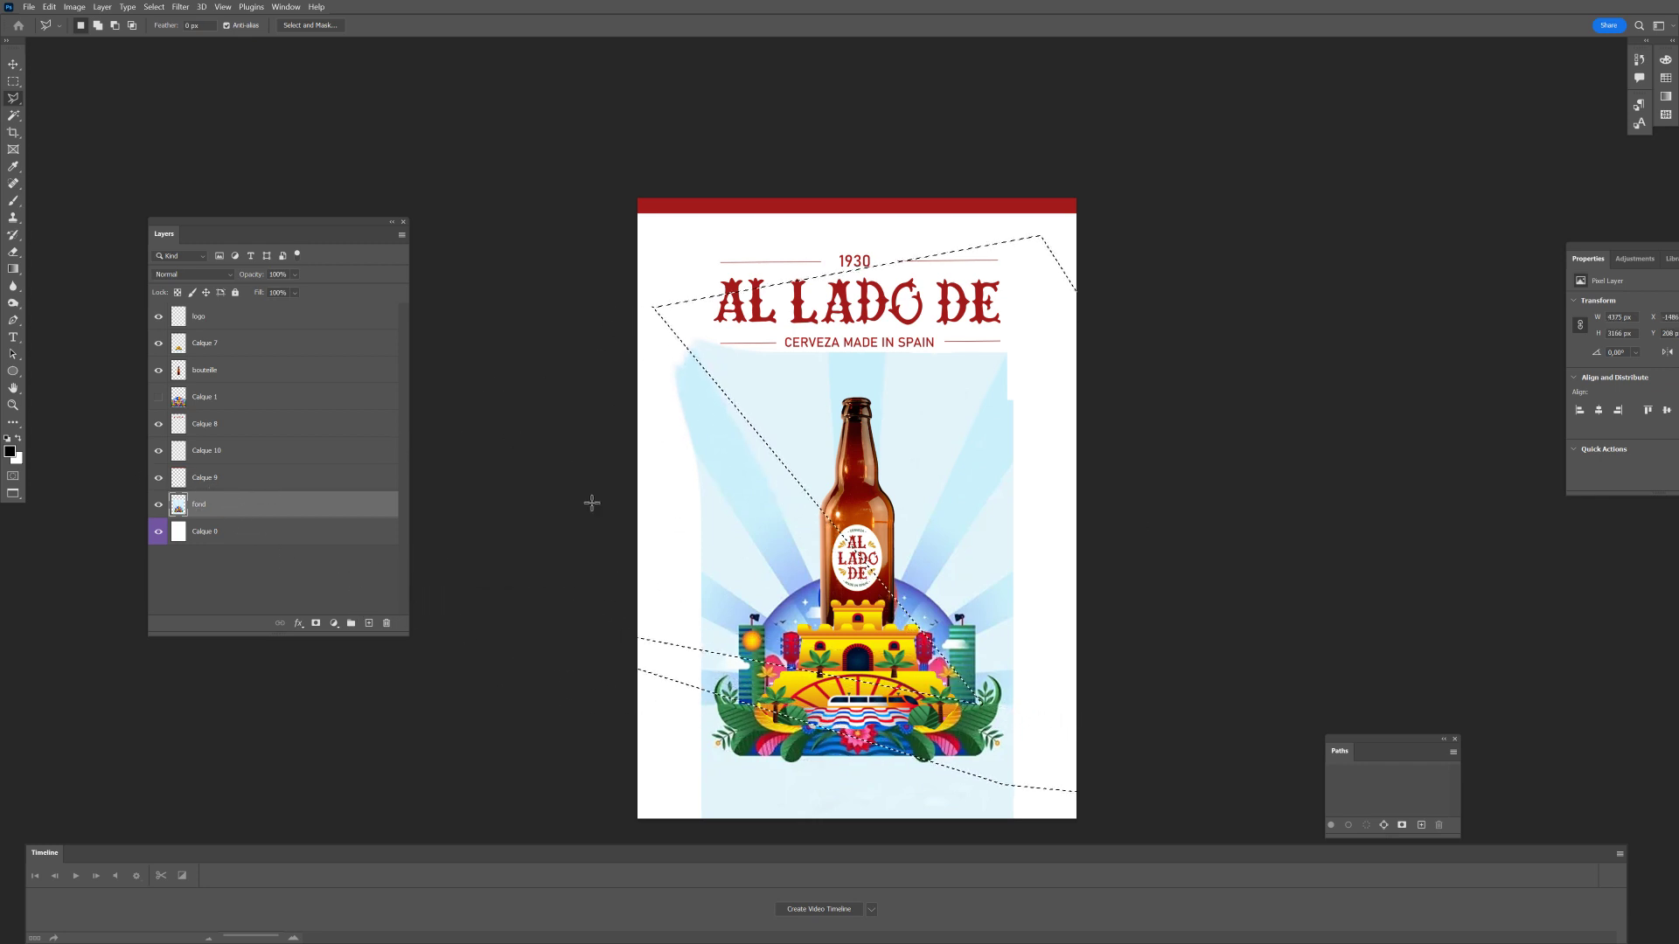
pyautogui.hotkey('ctrl', 'd')
# Duplicate the fond layer and scale the original fond beneath it up to about 129%.
pyautogui.hotkey('ctrl', 'j')
pyautogui.click(237, 533)
pyautogui.hotkey('ctrl', 't')
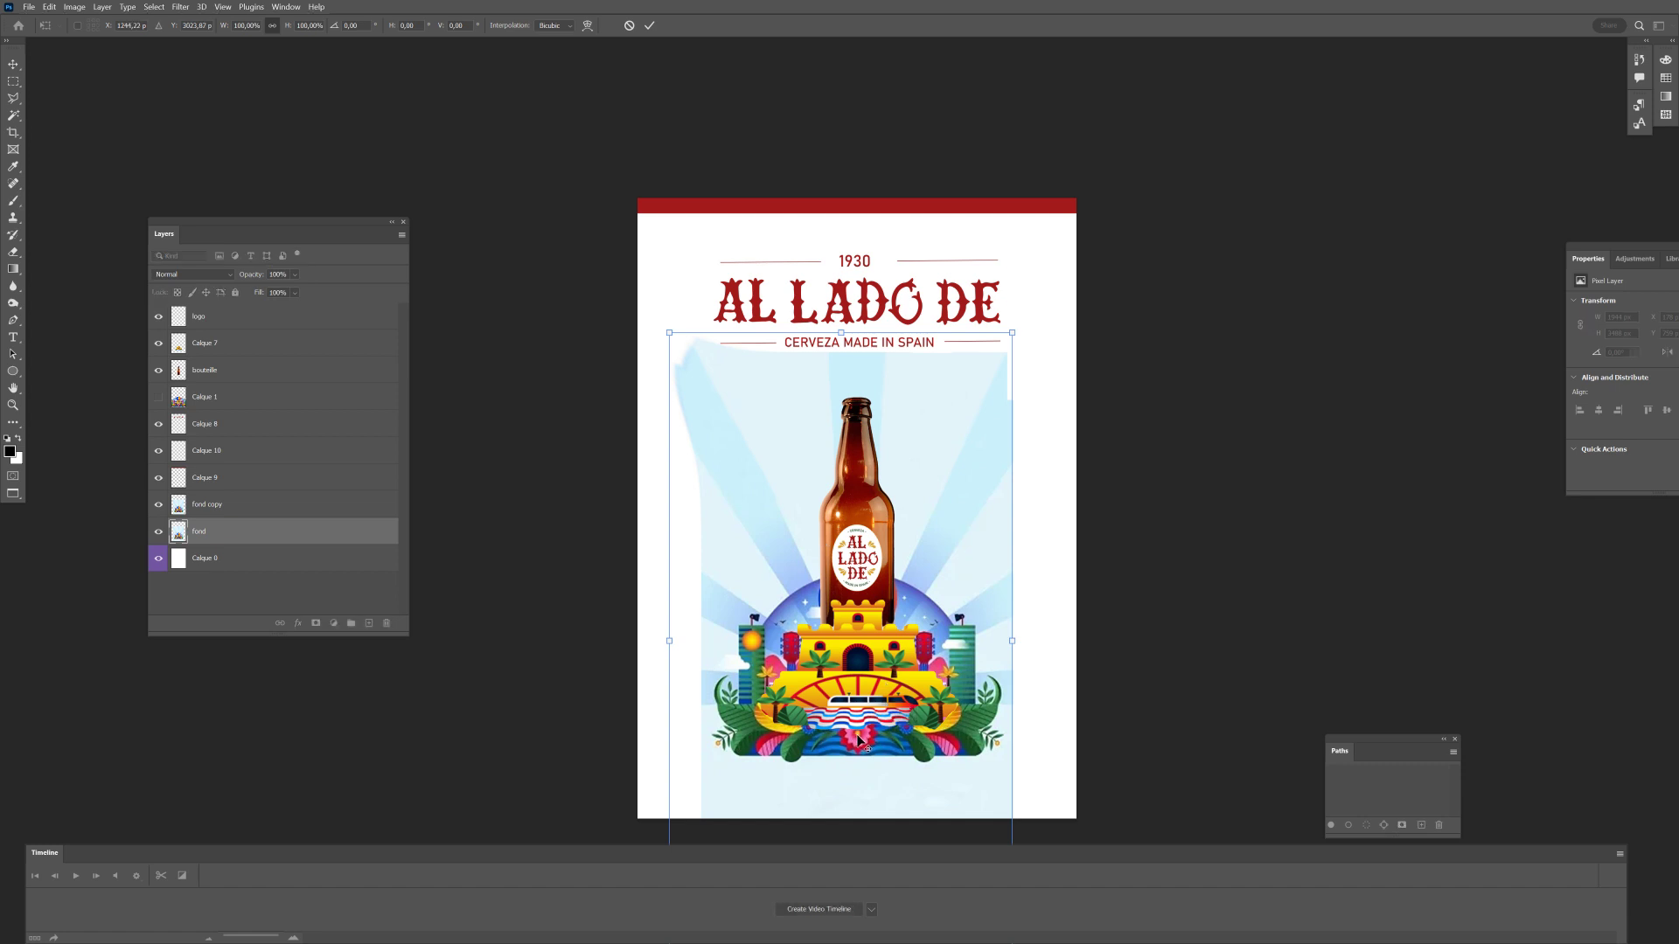
pyautogui.moveTo(1015, 330); pyautogui.dragTo(1123, 189)
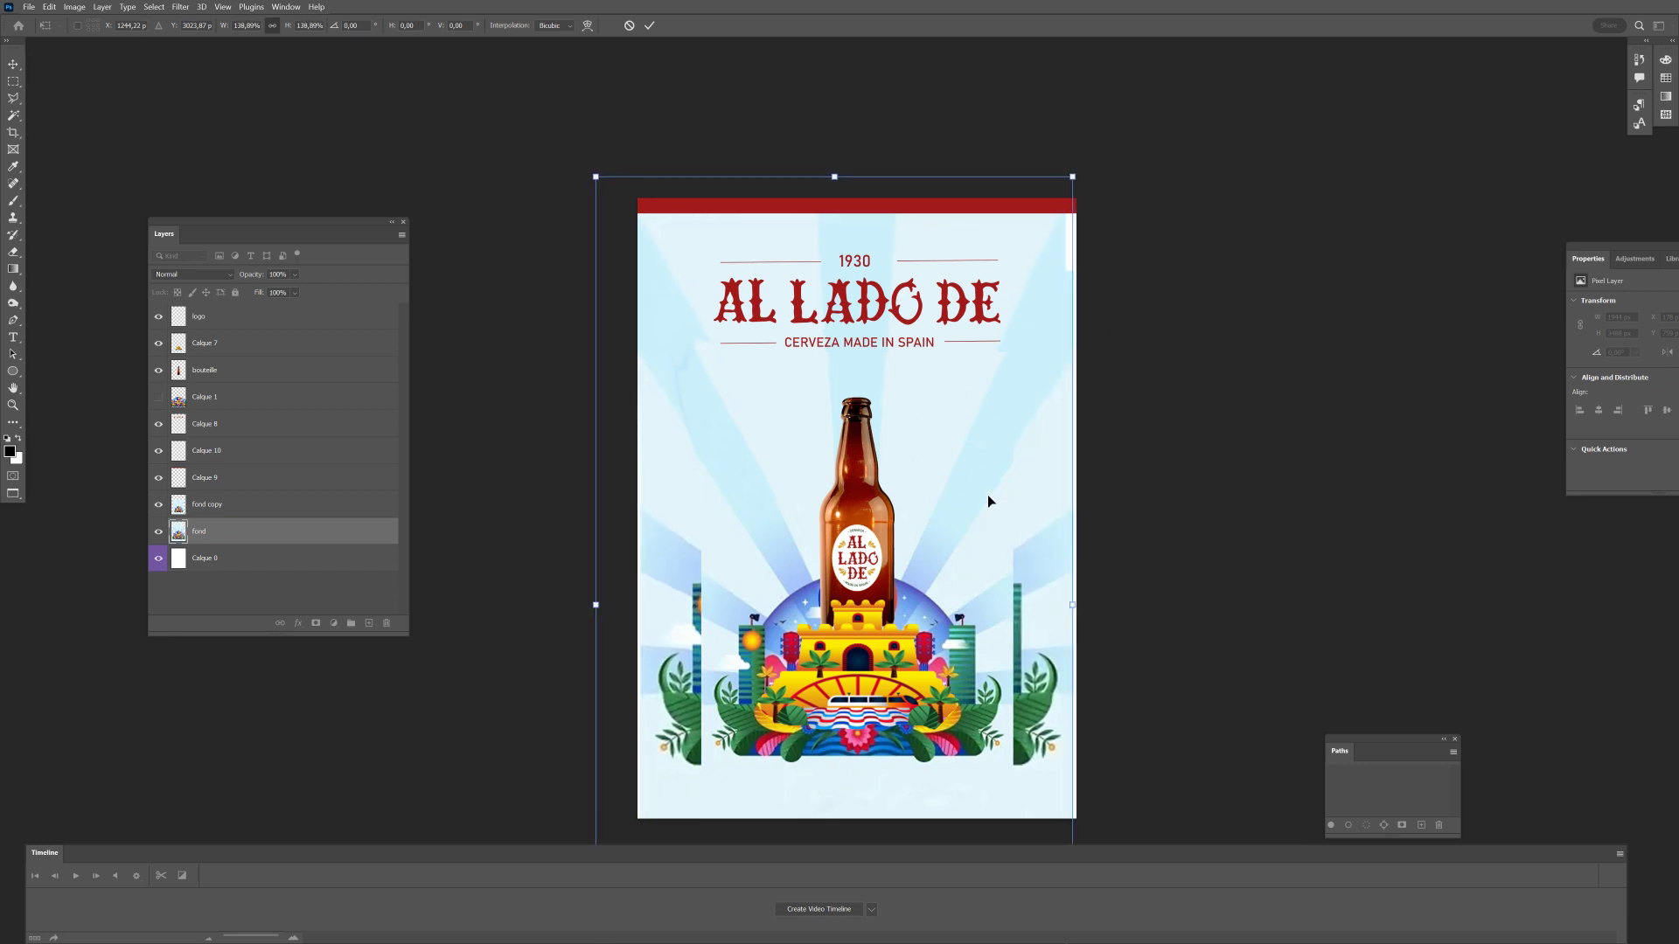
pyautogui.moveTo(915, 363); pyautogui.dragTo(918, 379)
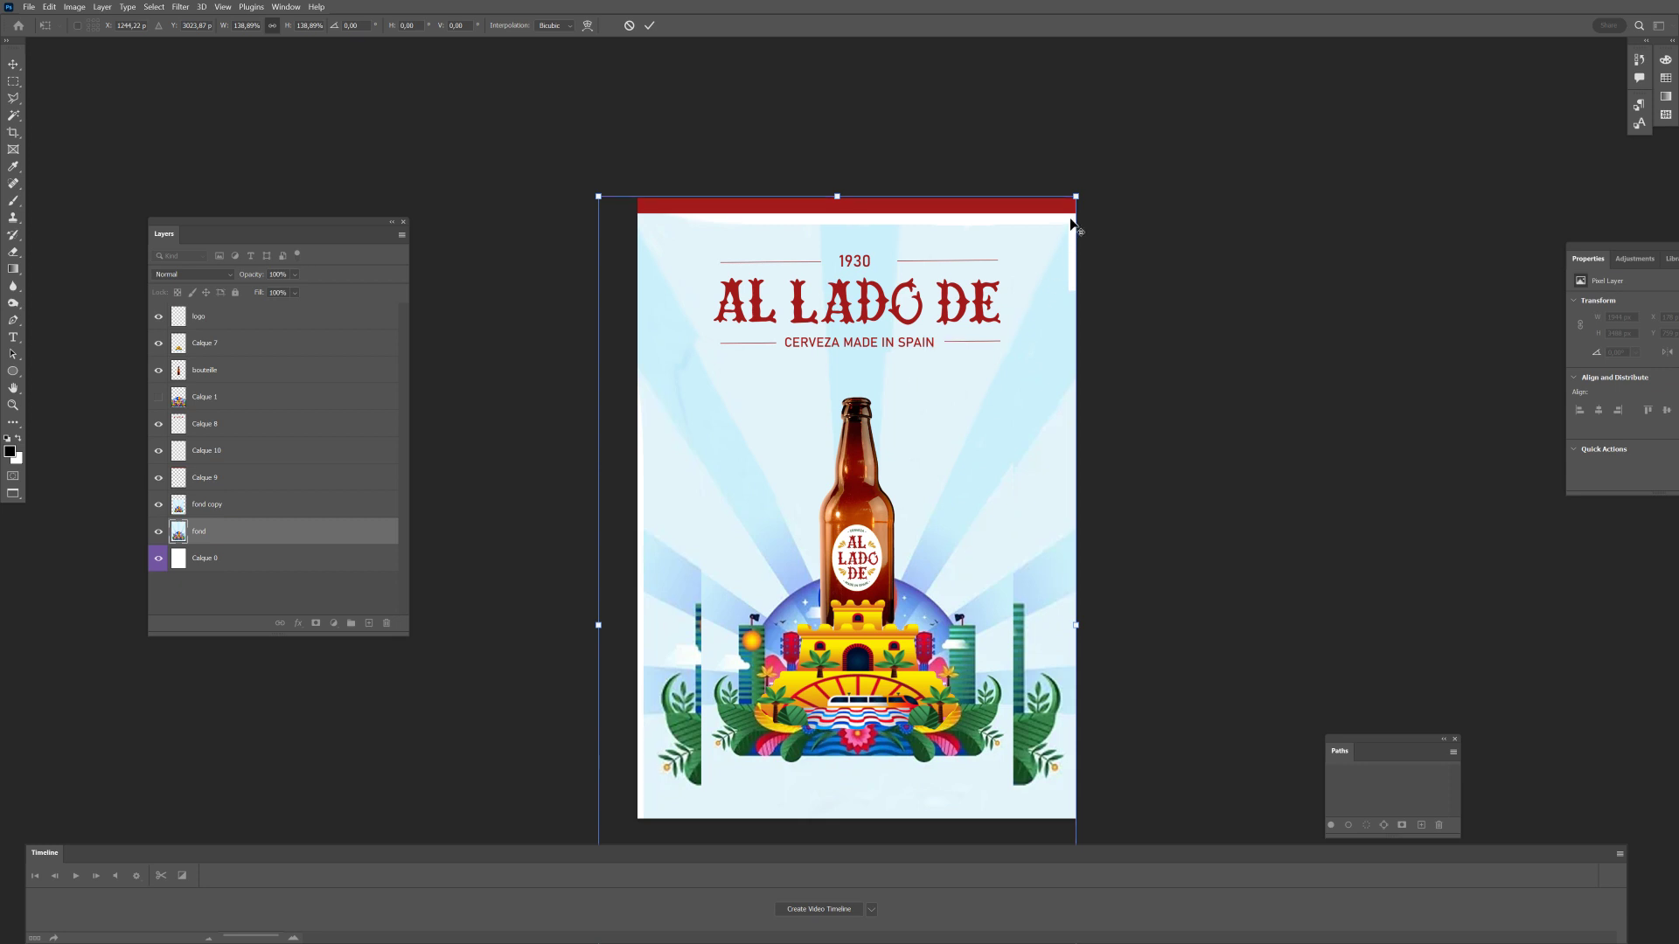
pyautogui.moveTo(1076, 197); pyautogui.dragTo(1049, 235)
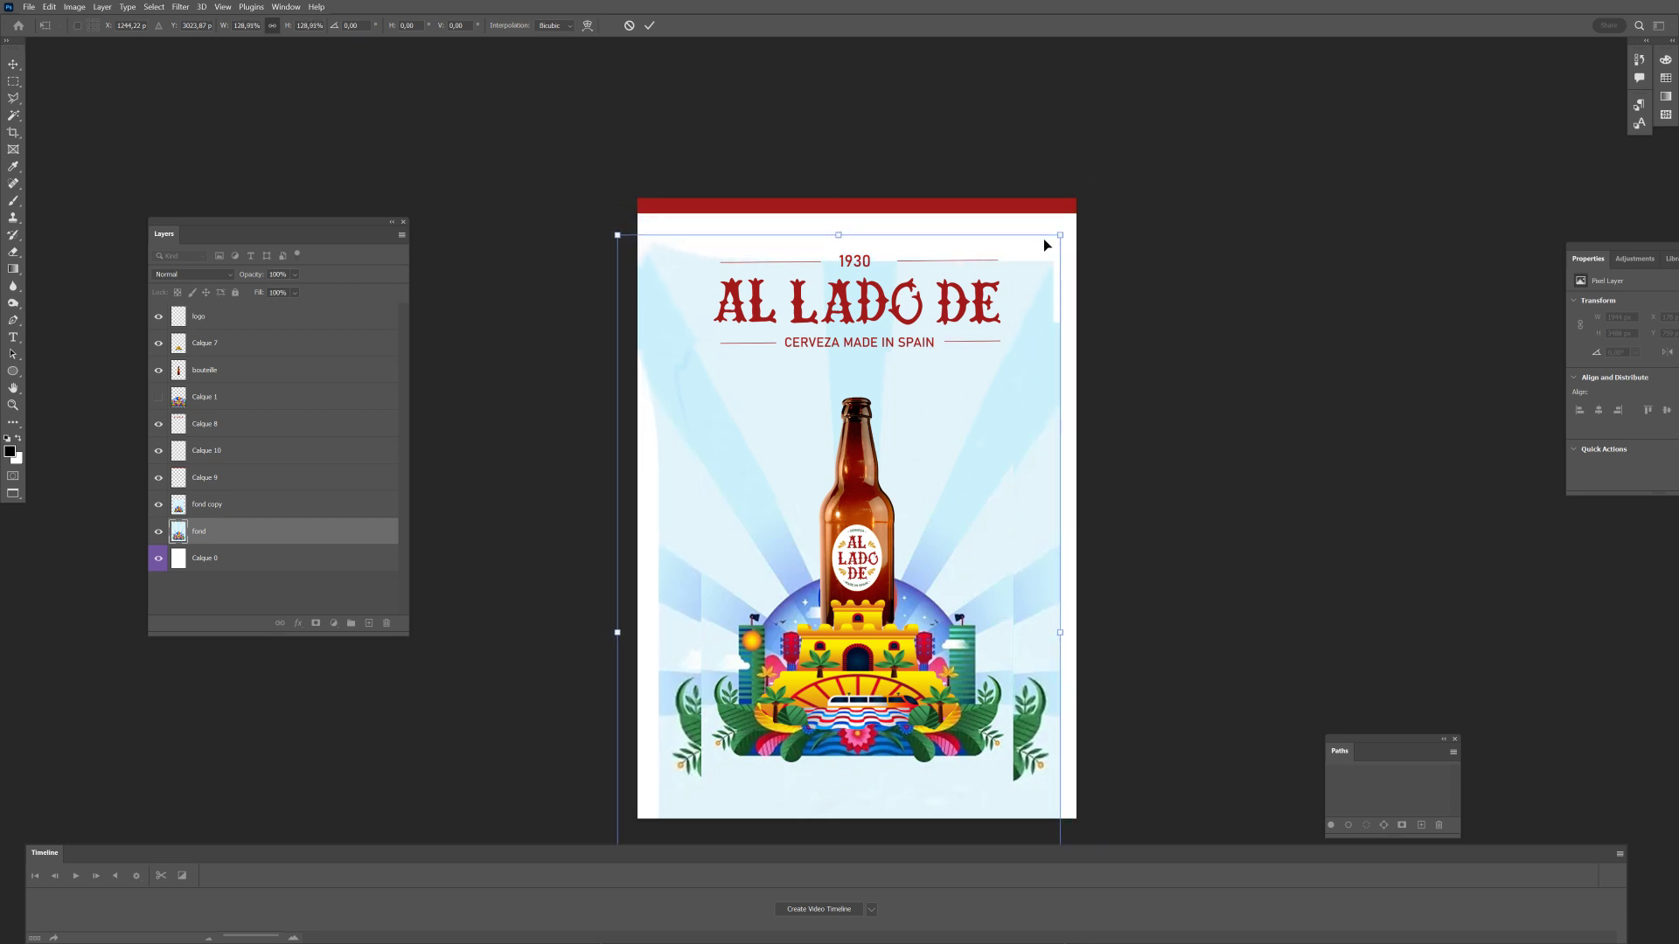
# Warp the enlarged fond layer, pulling its side edges slightly upward.
pyautogui.click(588, 26)
pyautogui.click(588, 25)
pyautogui.click(588, 26)
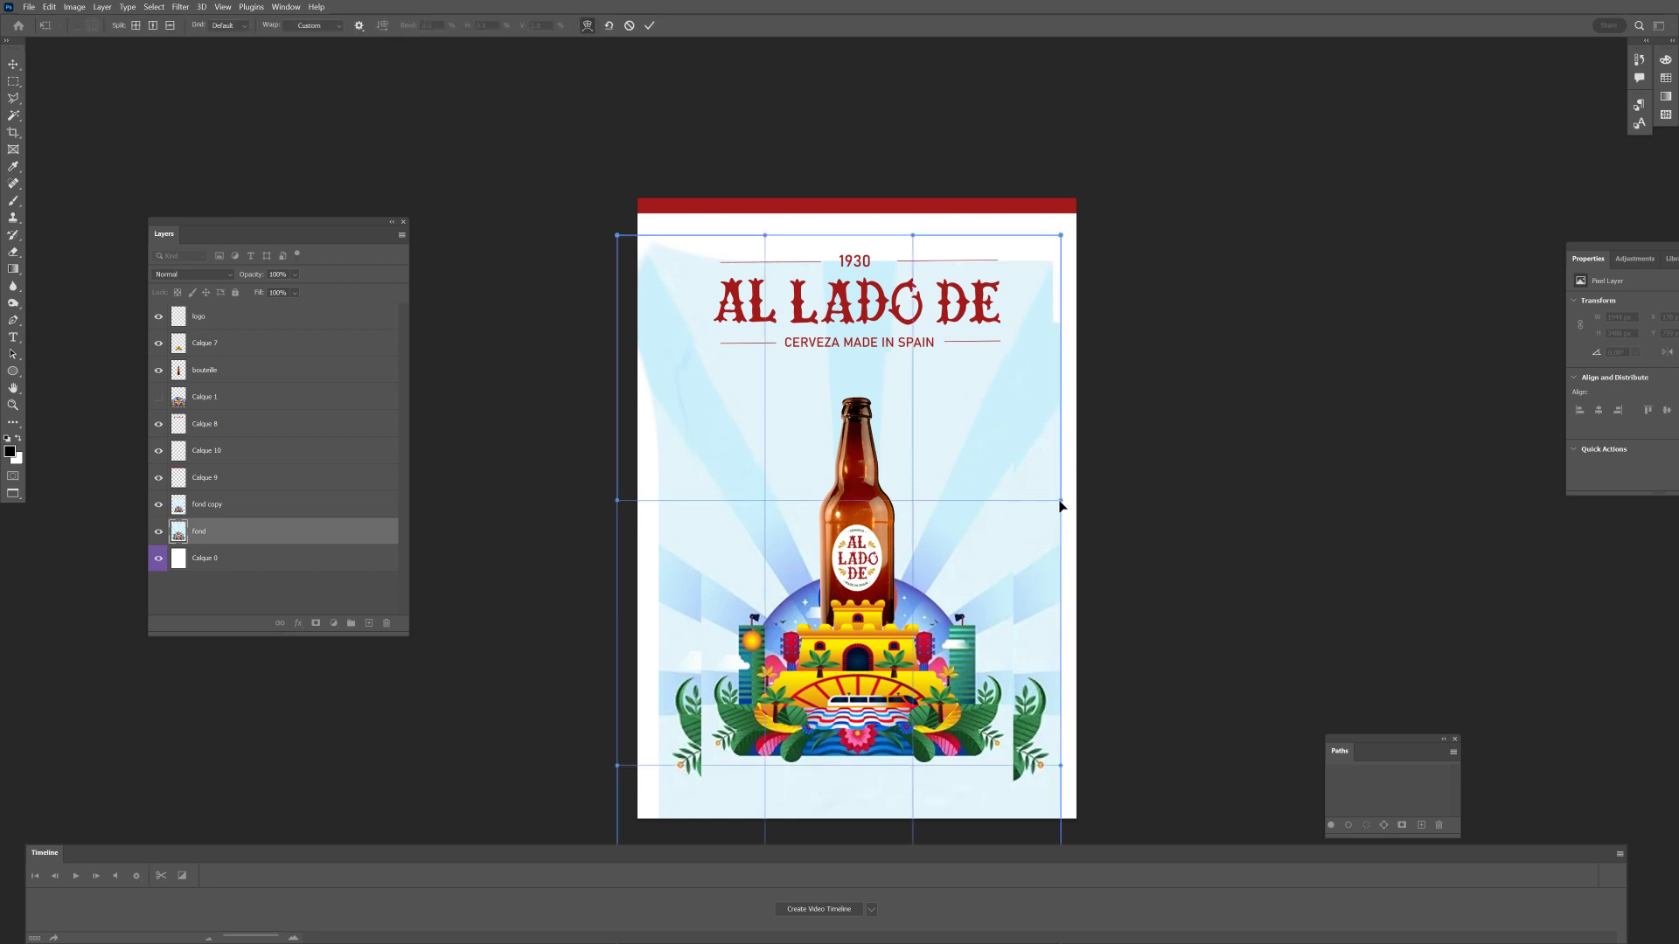
pyautogui.moveTo(1061, 503); pyautogui.dragTo(1063, 485)
pyautogui.moveTo(1062, 777); pyautogui.dragTo(1060, 762)
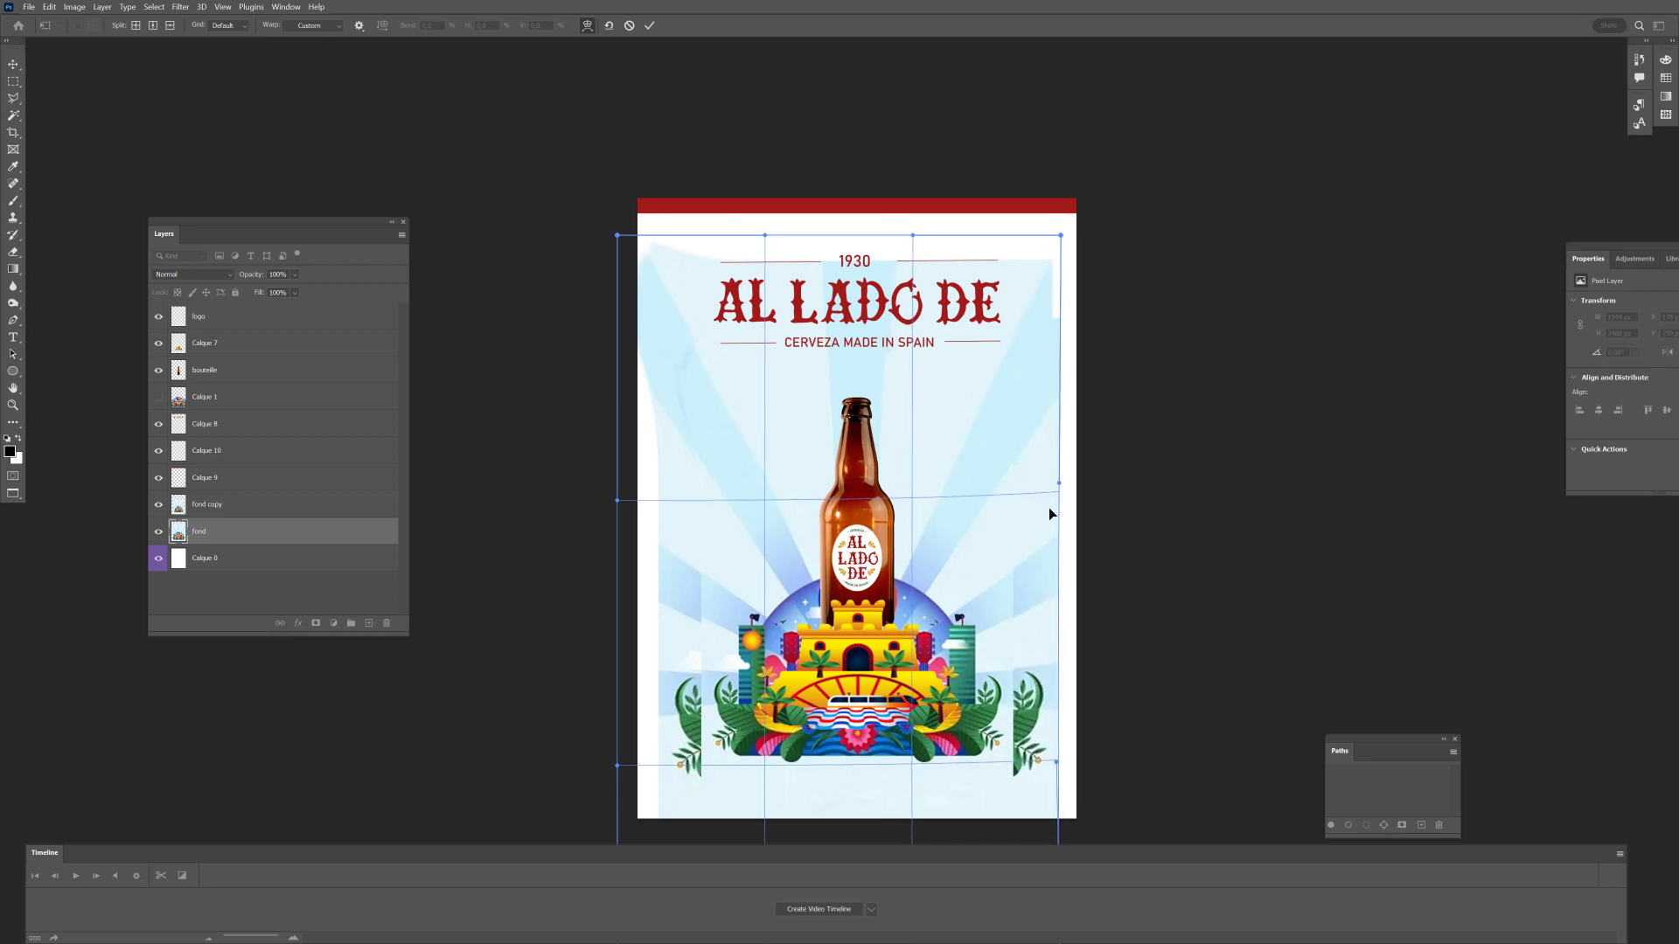
pyautogui.moveTo(618, 503); pyautogui.dragTo(615, 488)
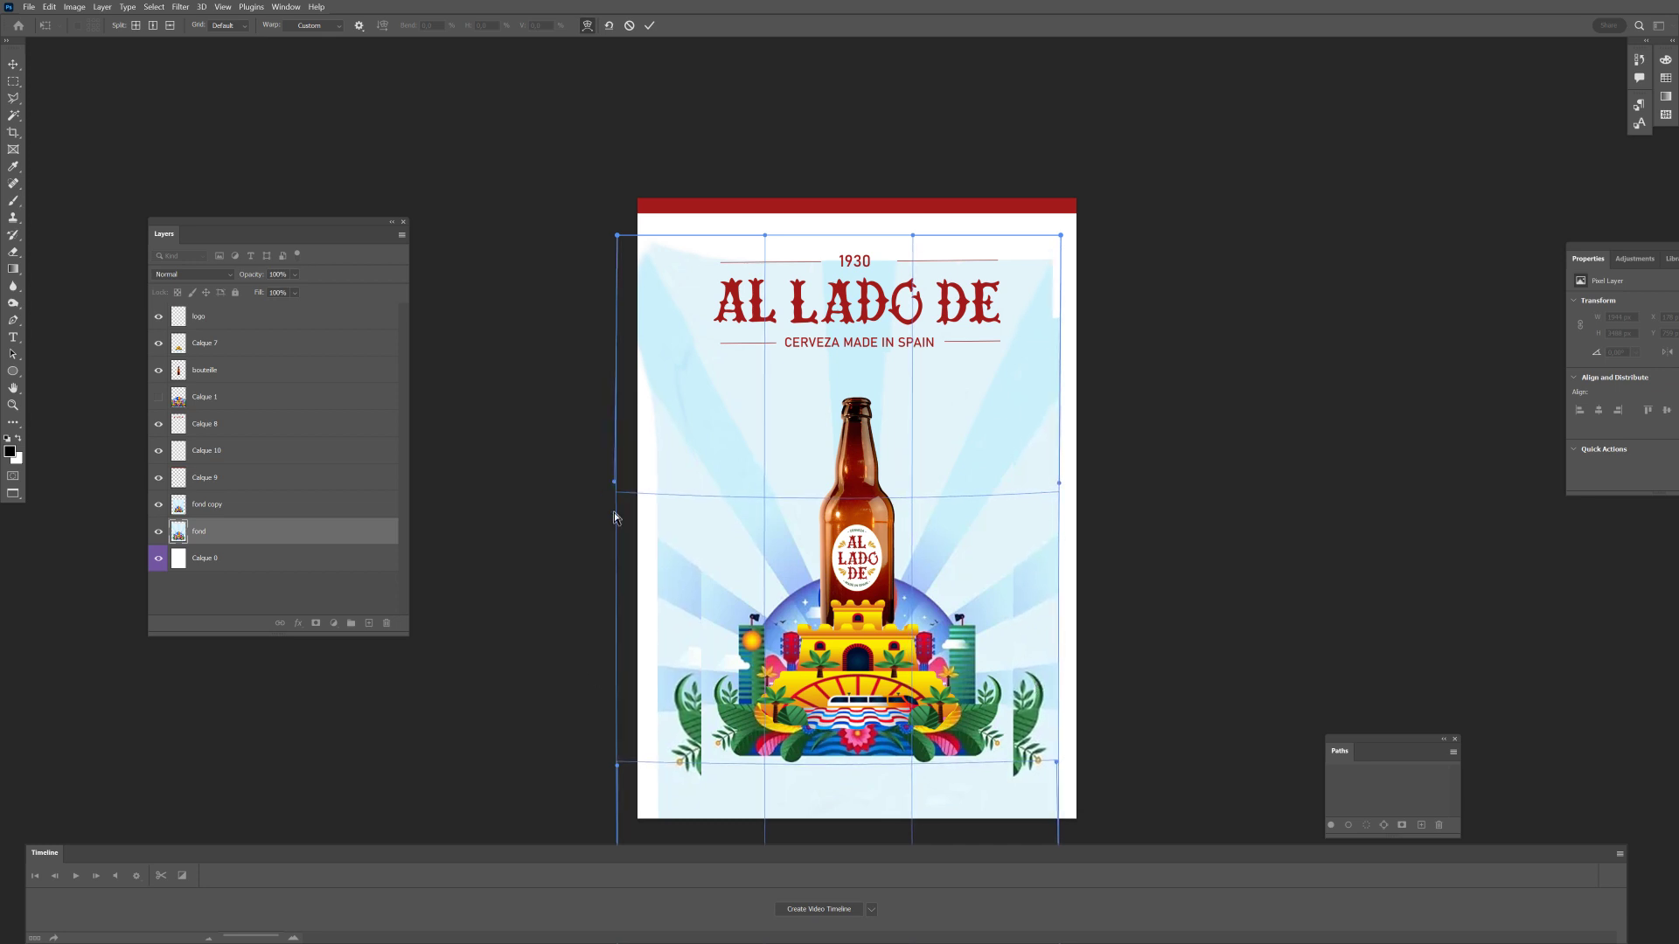
pyautogui.press('Return')
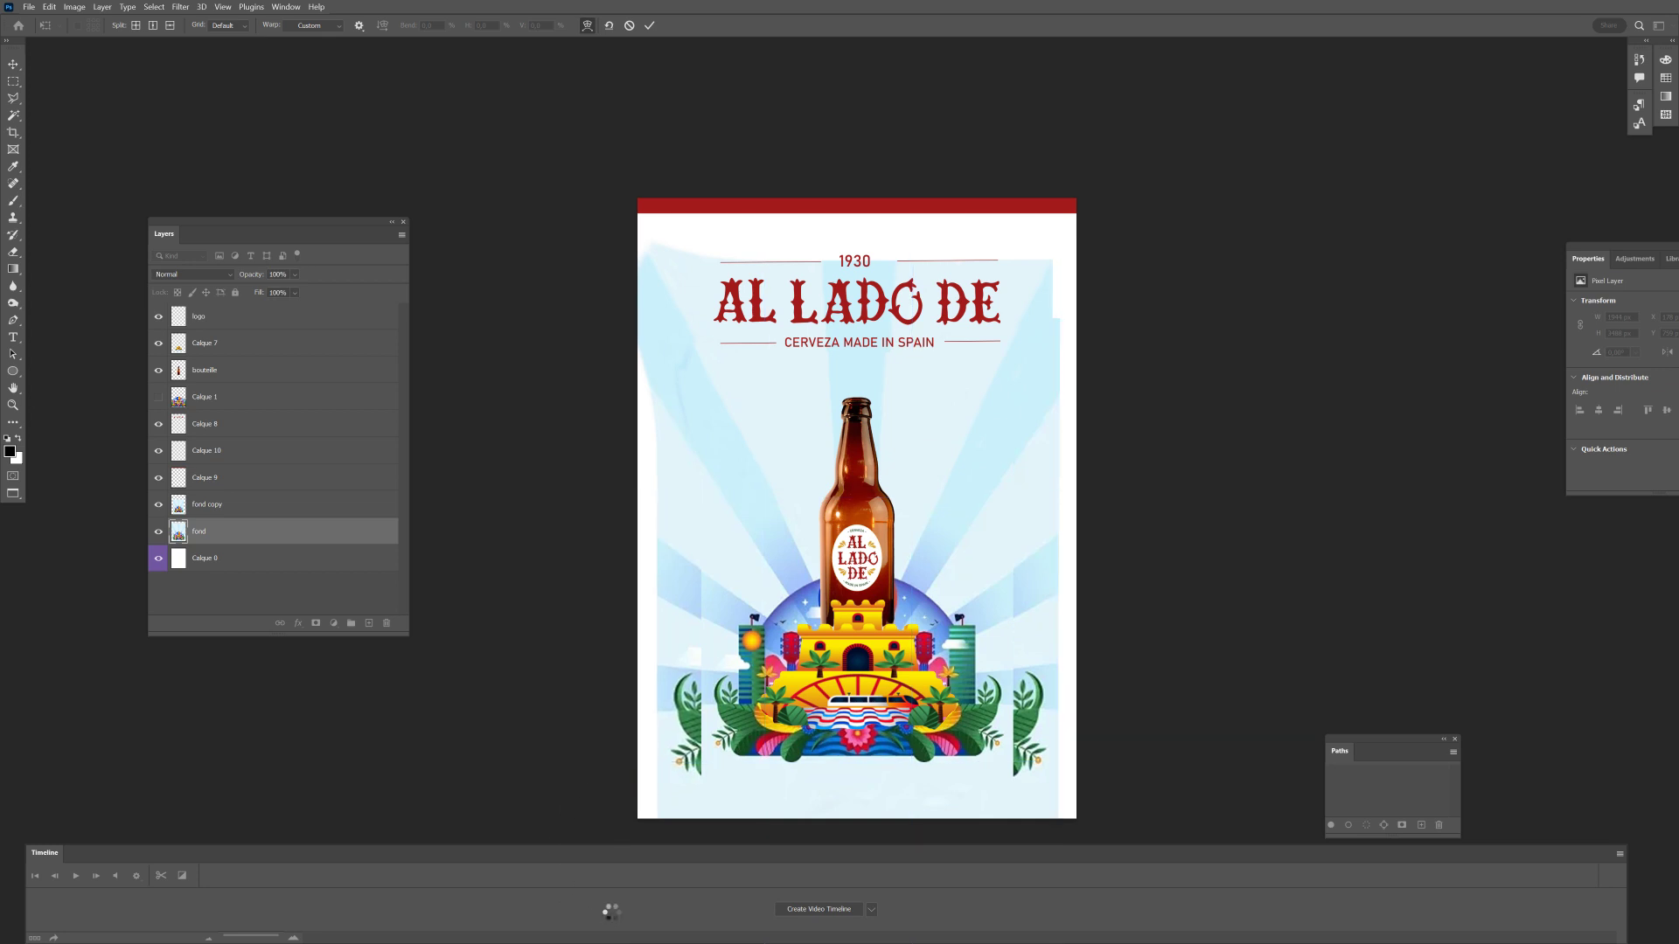
# Hide the enlarged fond layer and outline a ray from the castle to the poster's upper-left corner with the Polygonal Lasso.
pyautogui.press('l')
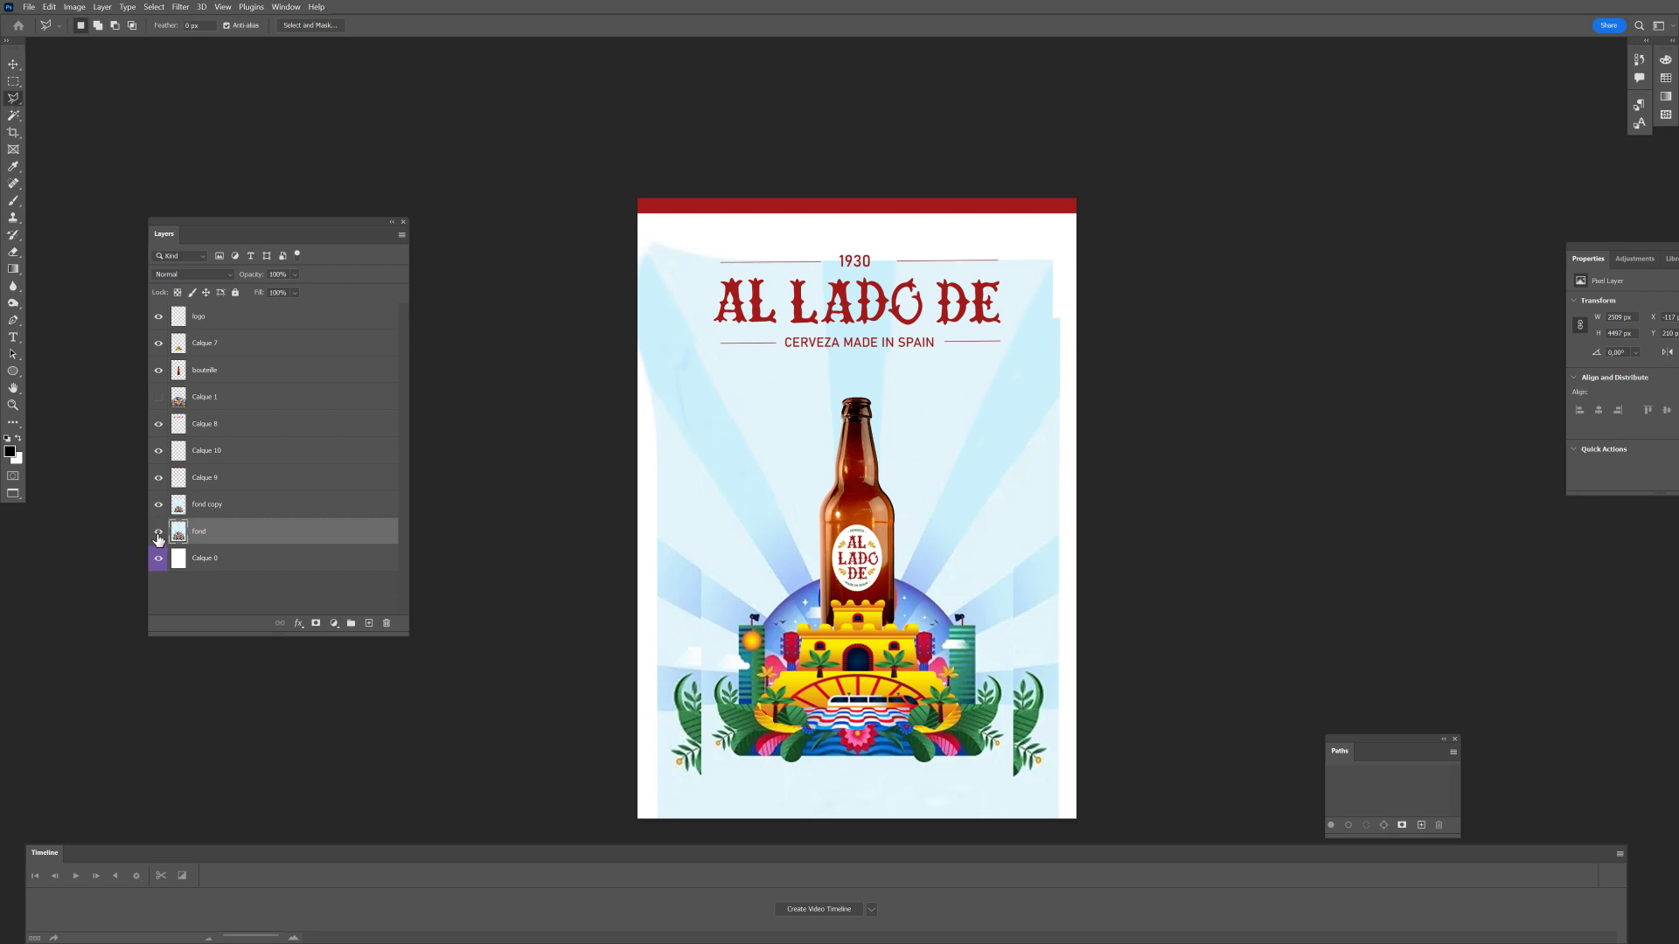
pyautogui.moveTo(157, 533); pyautogui.dragTo(165, 510)
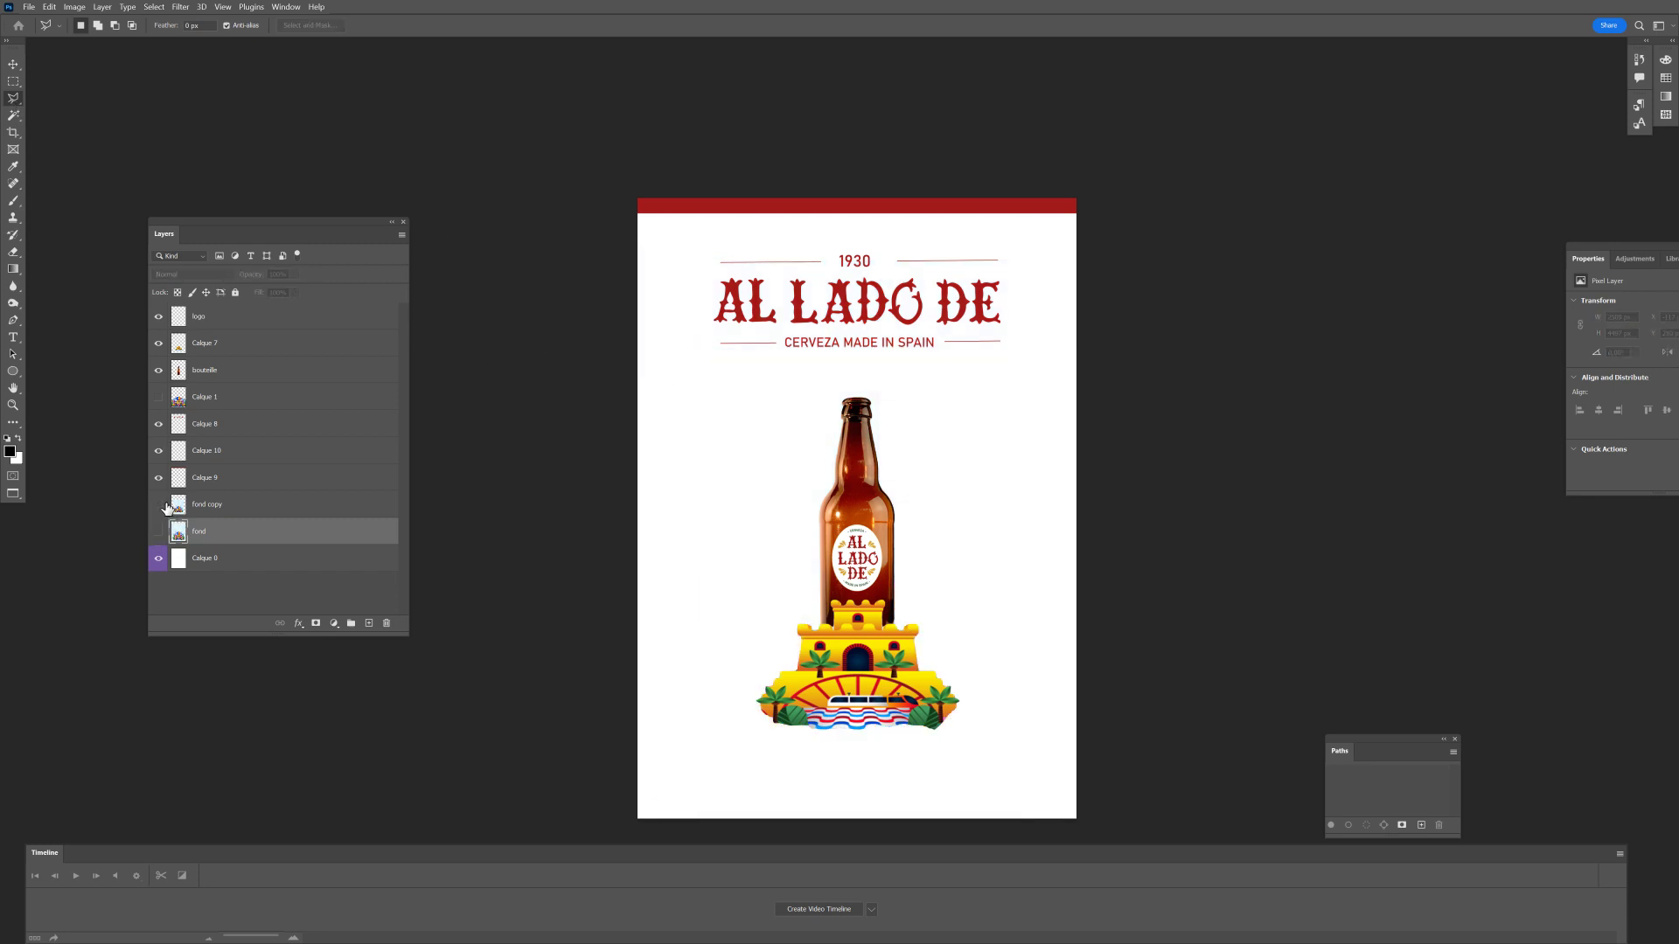
pyautogui.click(159, 505)
pyautogui.click(587, 307)
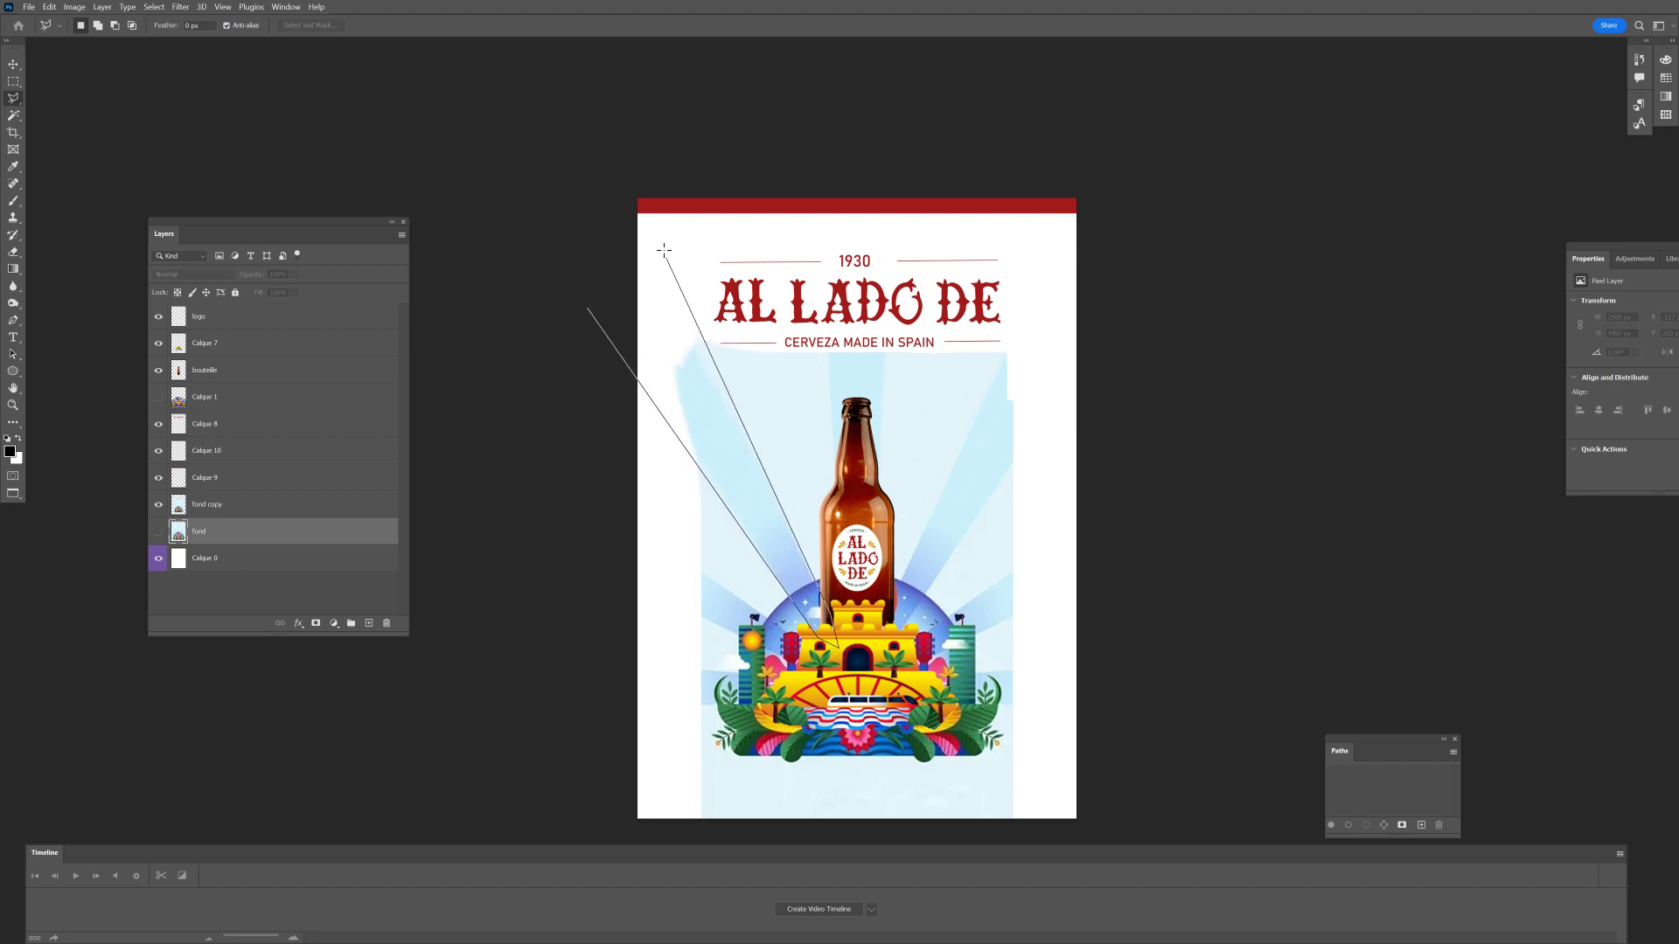
pyautogui.click(636, 221)
pyautogui.click(589, 310)
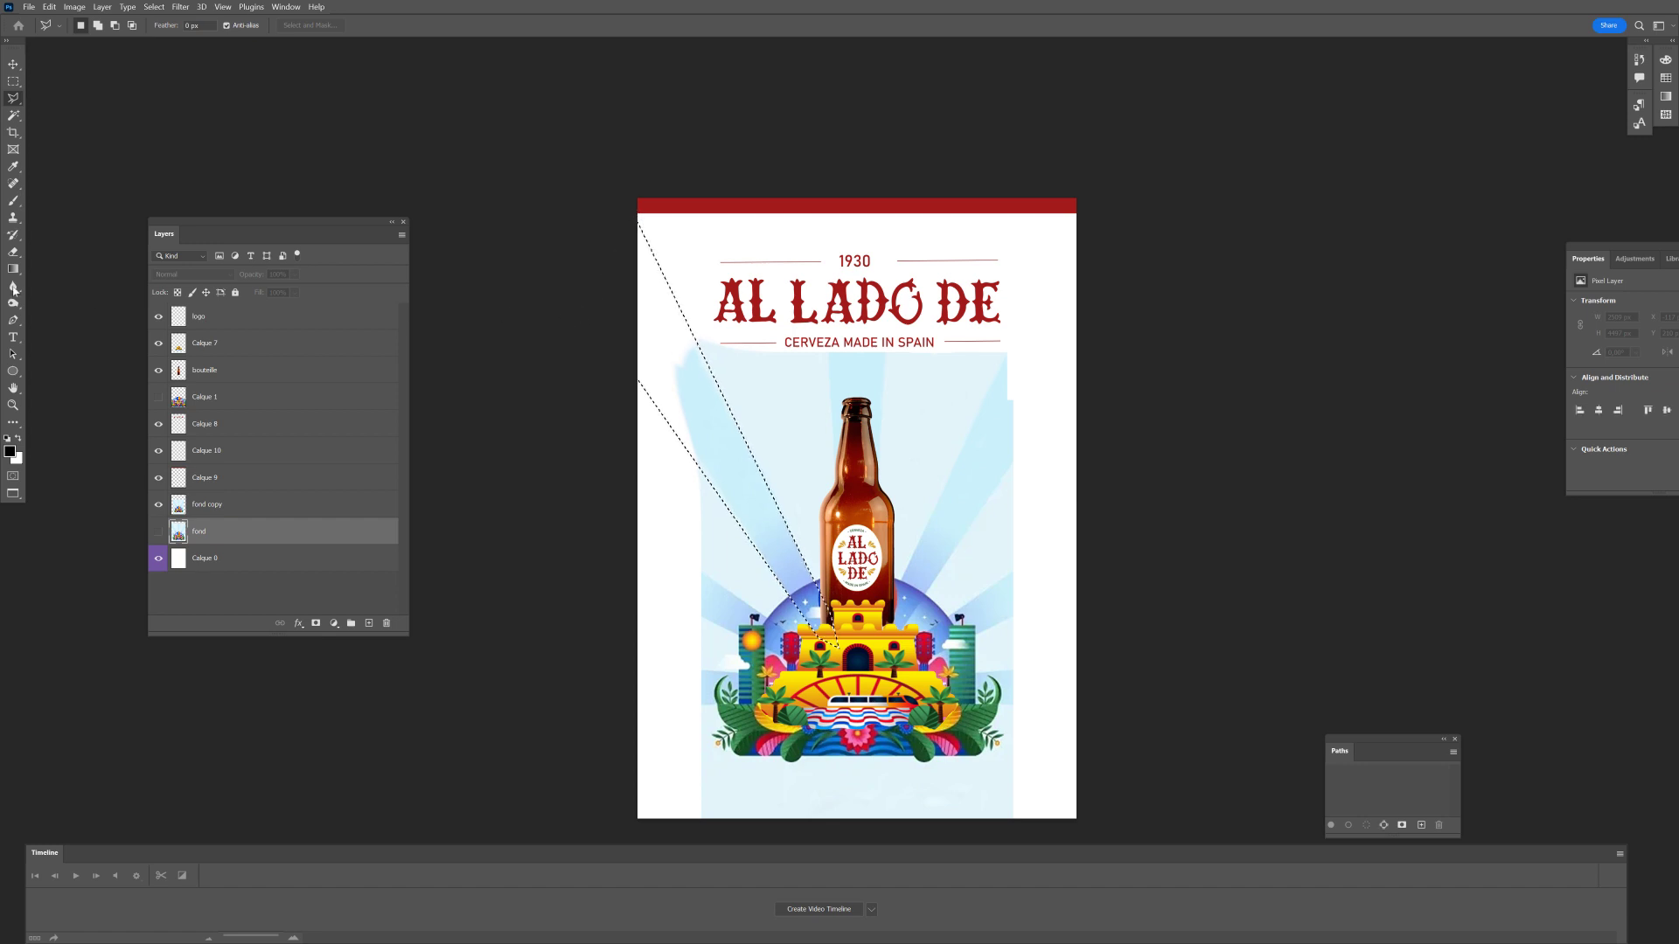
# Fill the ray selection on a new layer above fond copy with a gradient of the sampled ray blue fading outward, then deselect.
pyautogui.press('g')
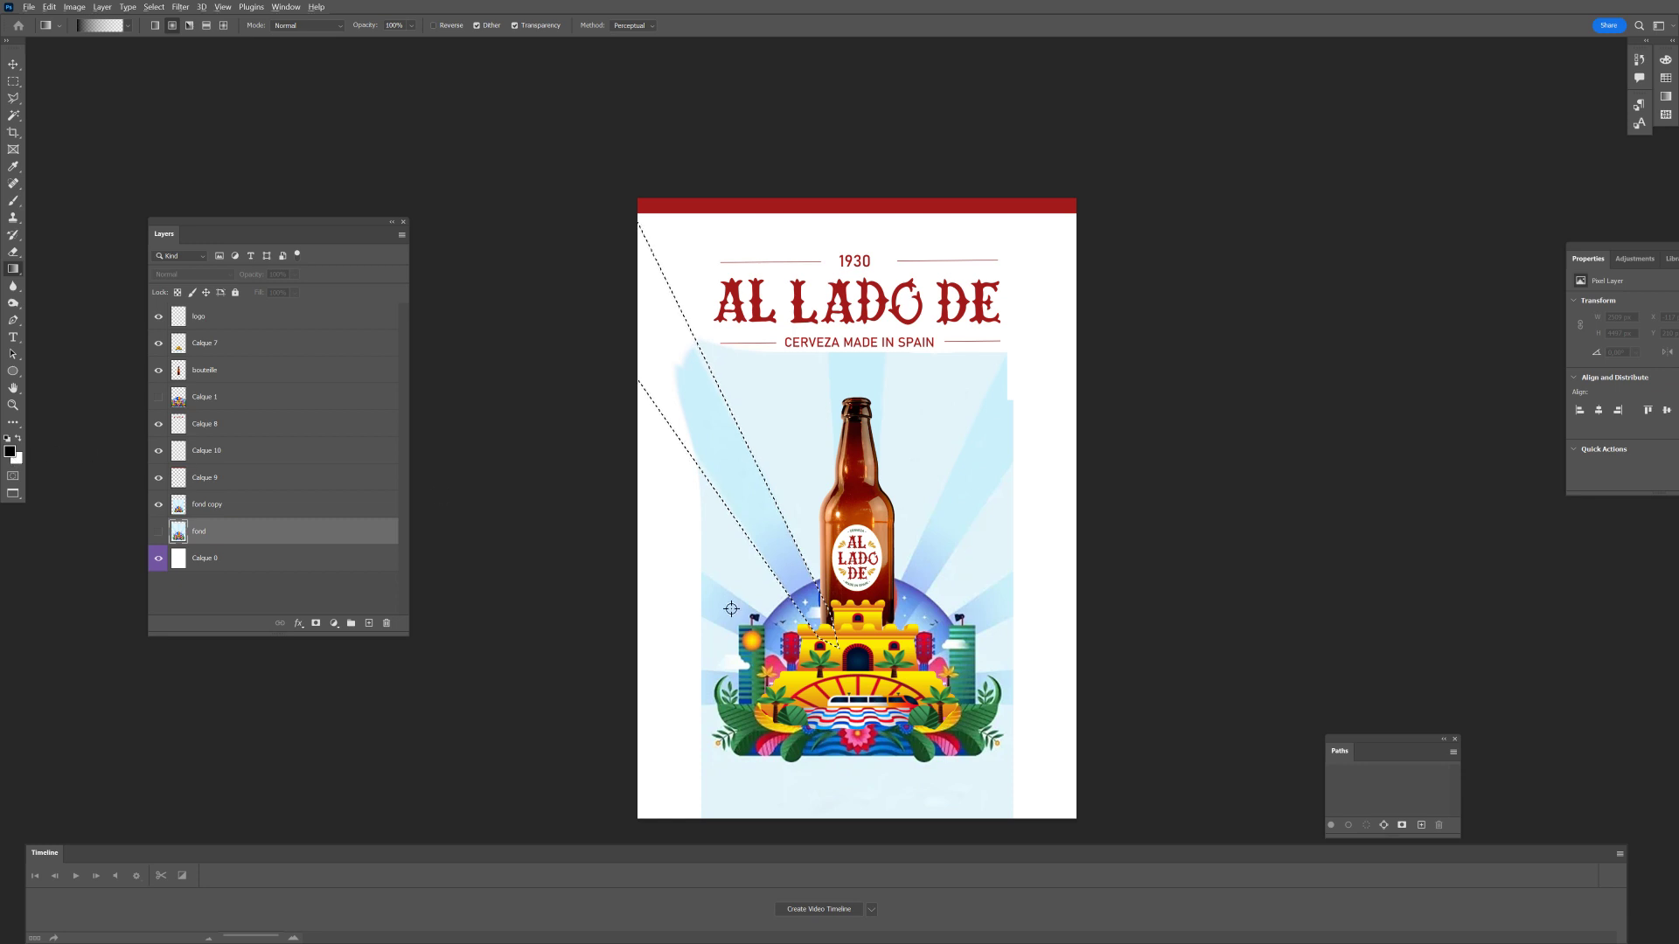
pyautogui.keyDown('alt'); pyautogui.click(785, 591); pyautogui.keyUp('alt')
pyautogui.click(293, 505)
pyautogui.click(376, 622)
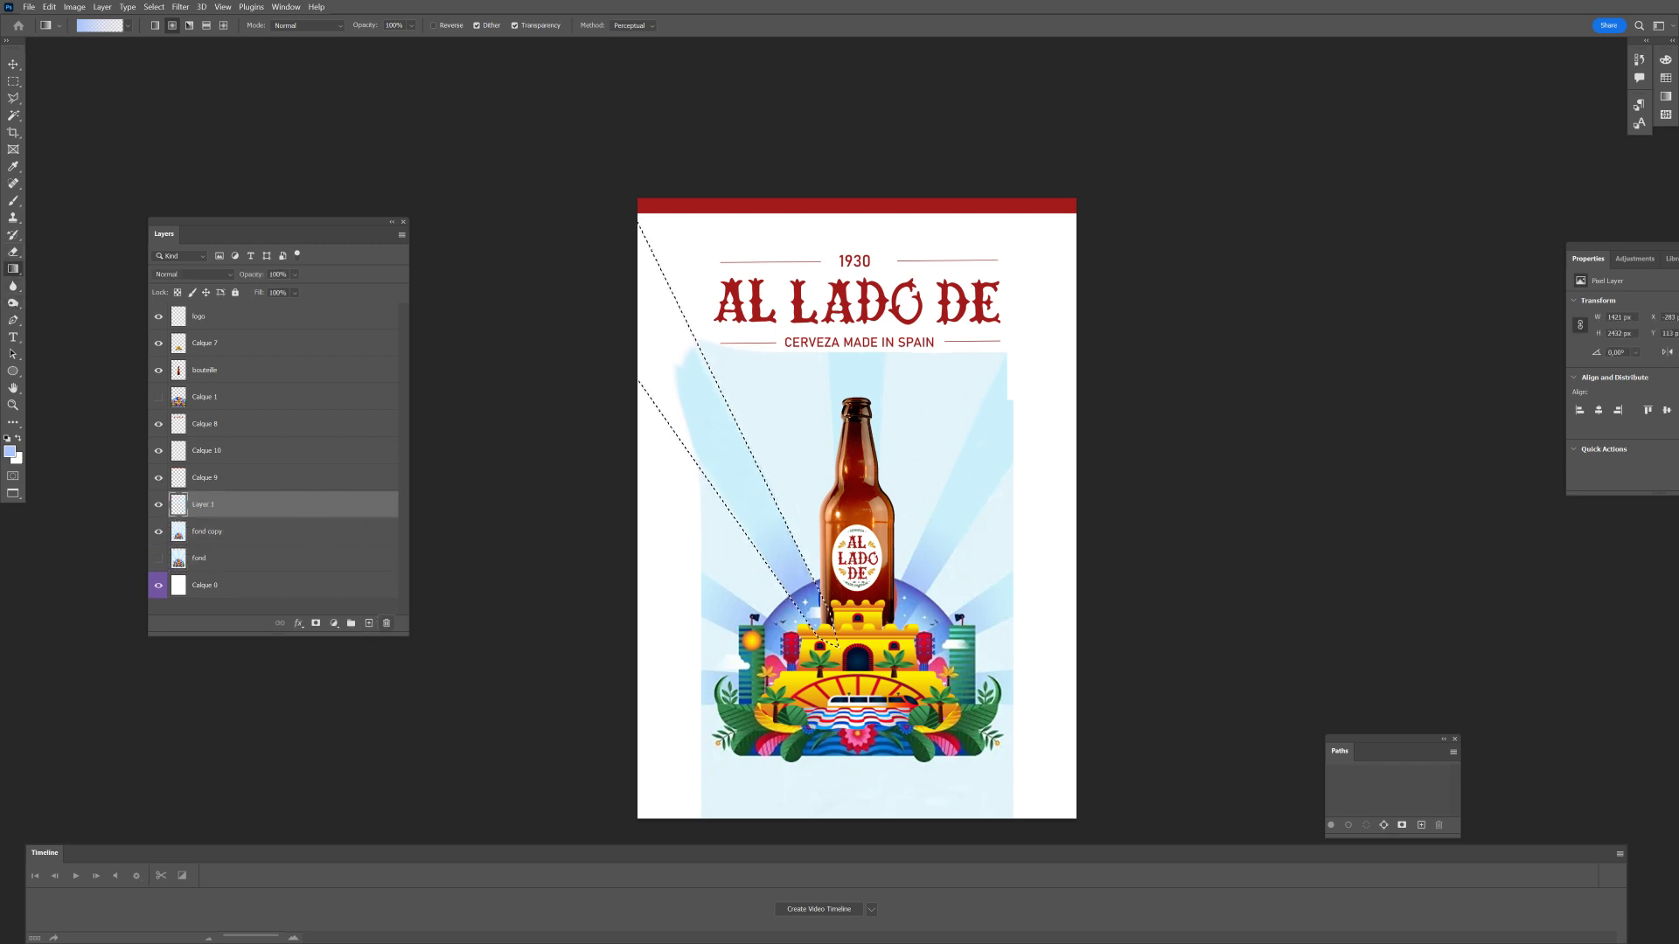
pyautogui.moveTo(827, 611); pyautogui.dragTo(613, 276)
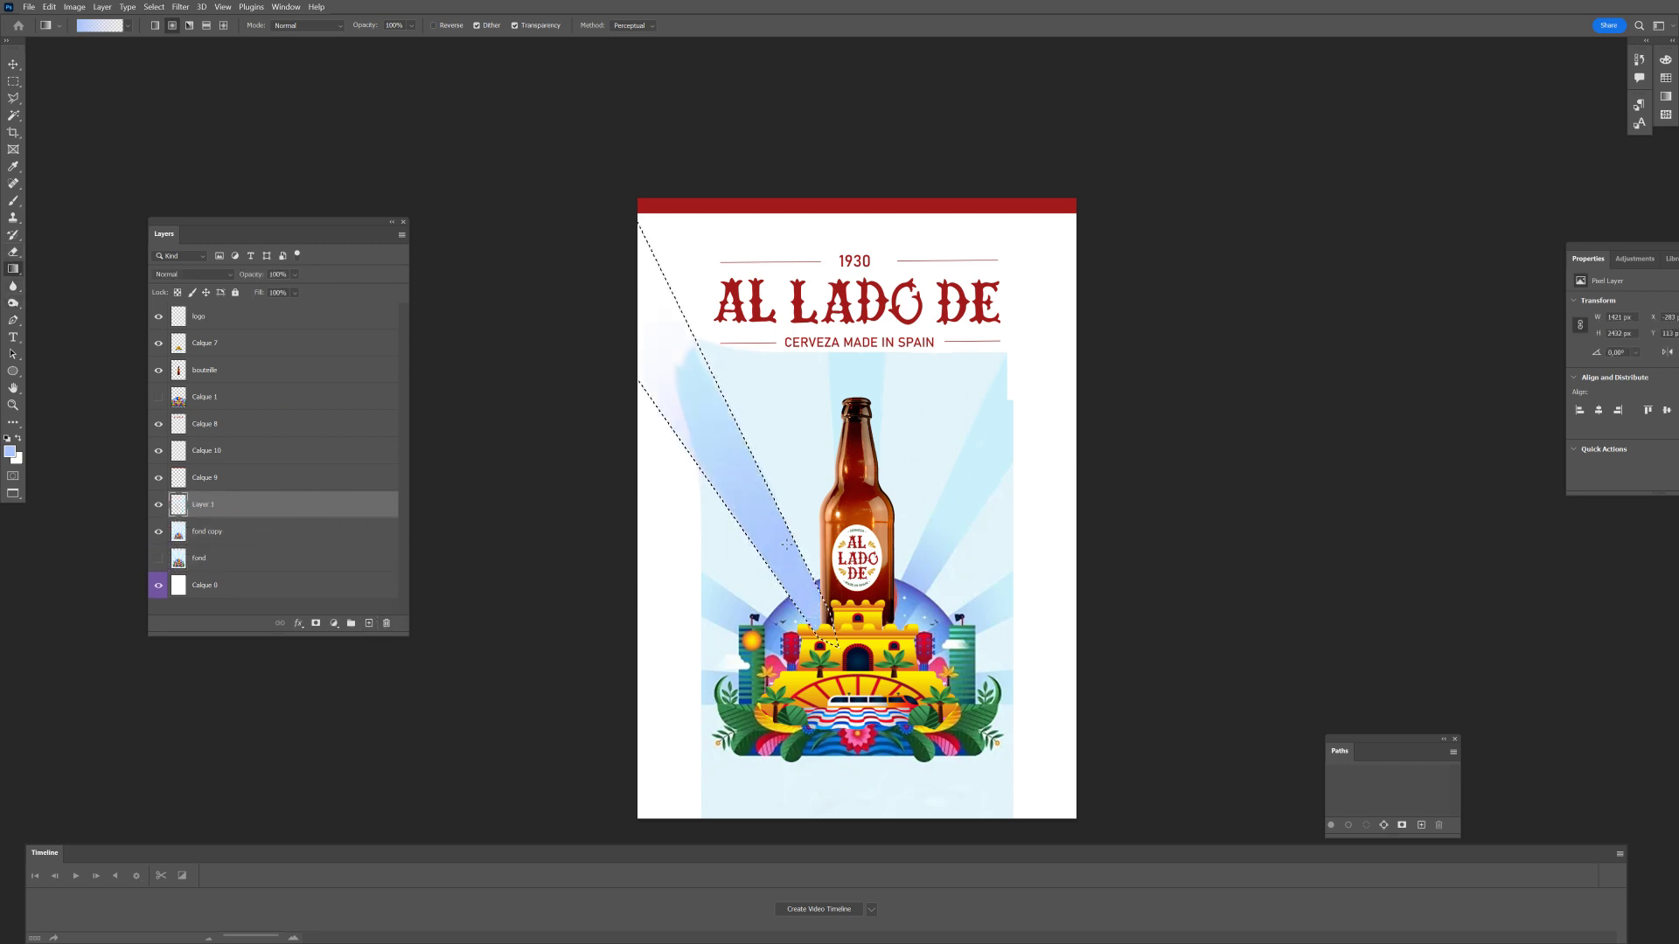
pyautogui.hotkey('ctrl', 'd')
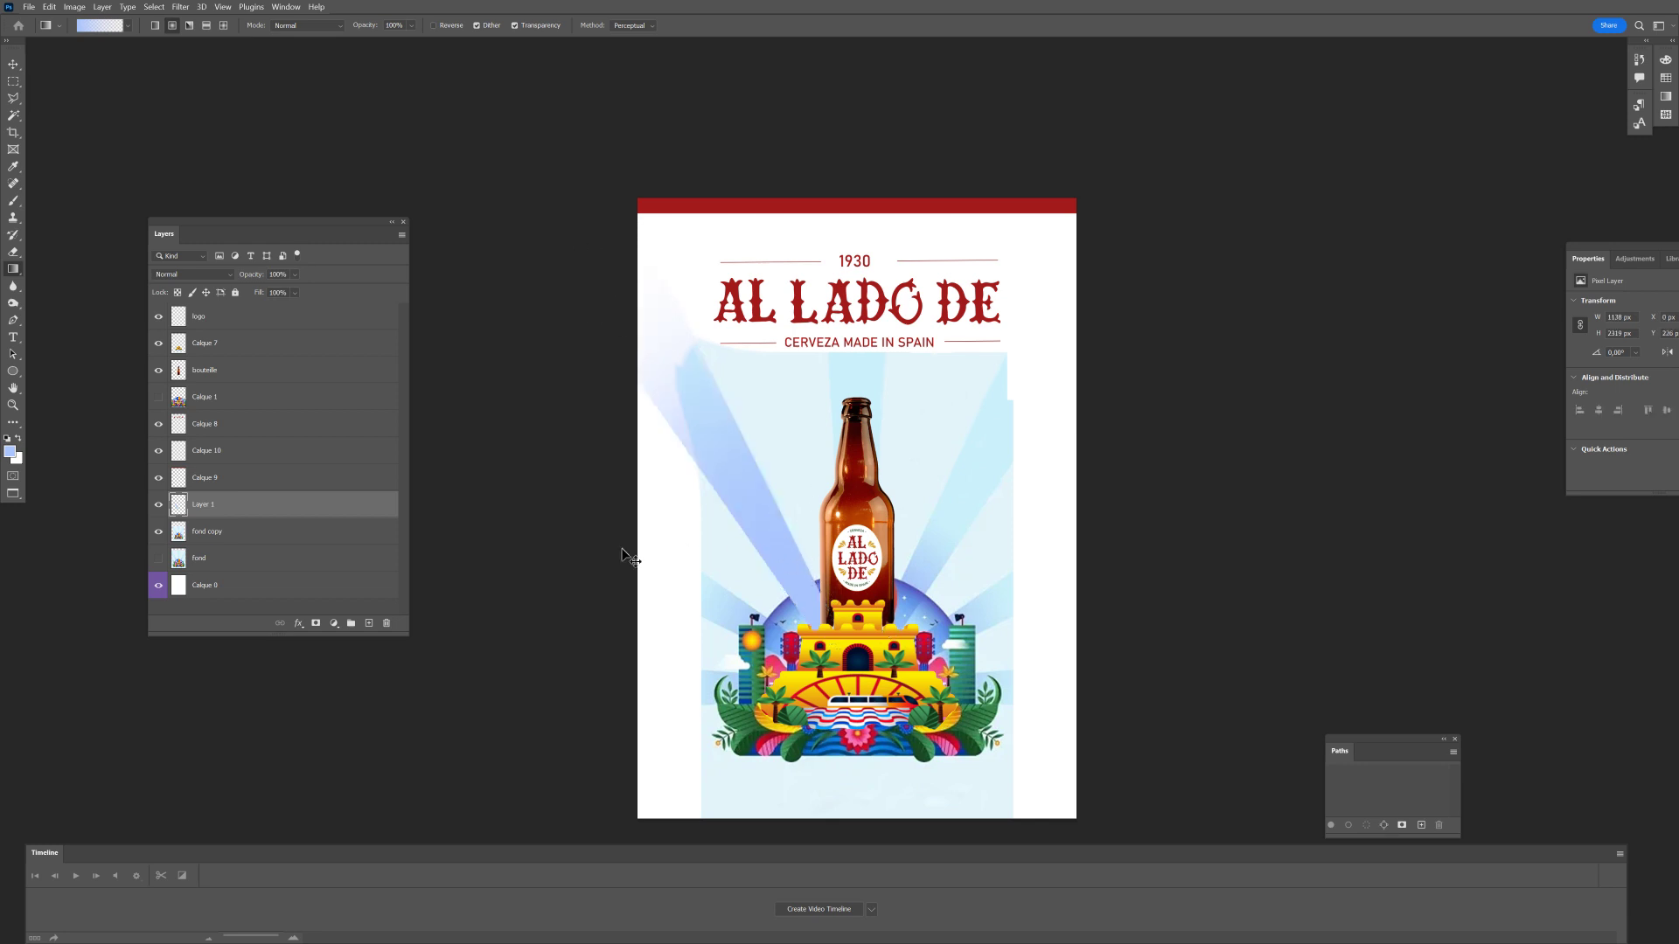
# Duplicate the gradient ray, rotate the copy 31° and place it upright behind the bottle.
pyautogui.hotkey('ctrl', 'j')
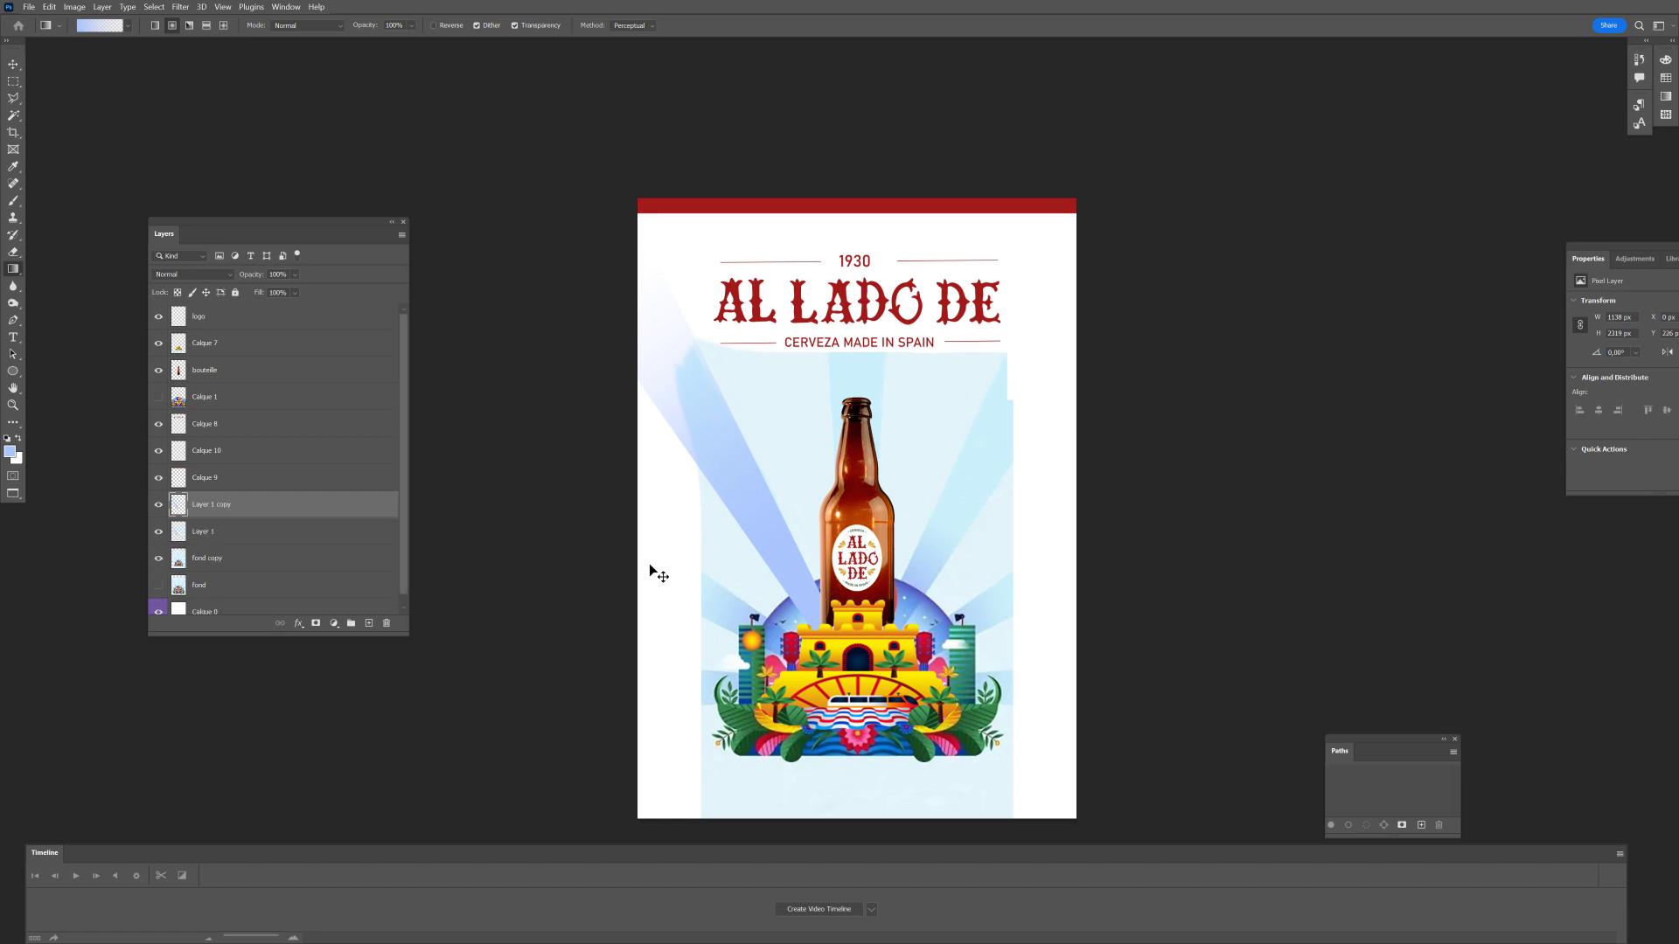
pyautogui.hotkey('ctrl', 't')
pyautogui.moveTo(854, 221); pyautogui.dragTo(950, 313)
pyautogui.moveTo(756, 399); pyautogui.dragTo(891, 346)
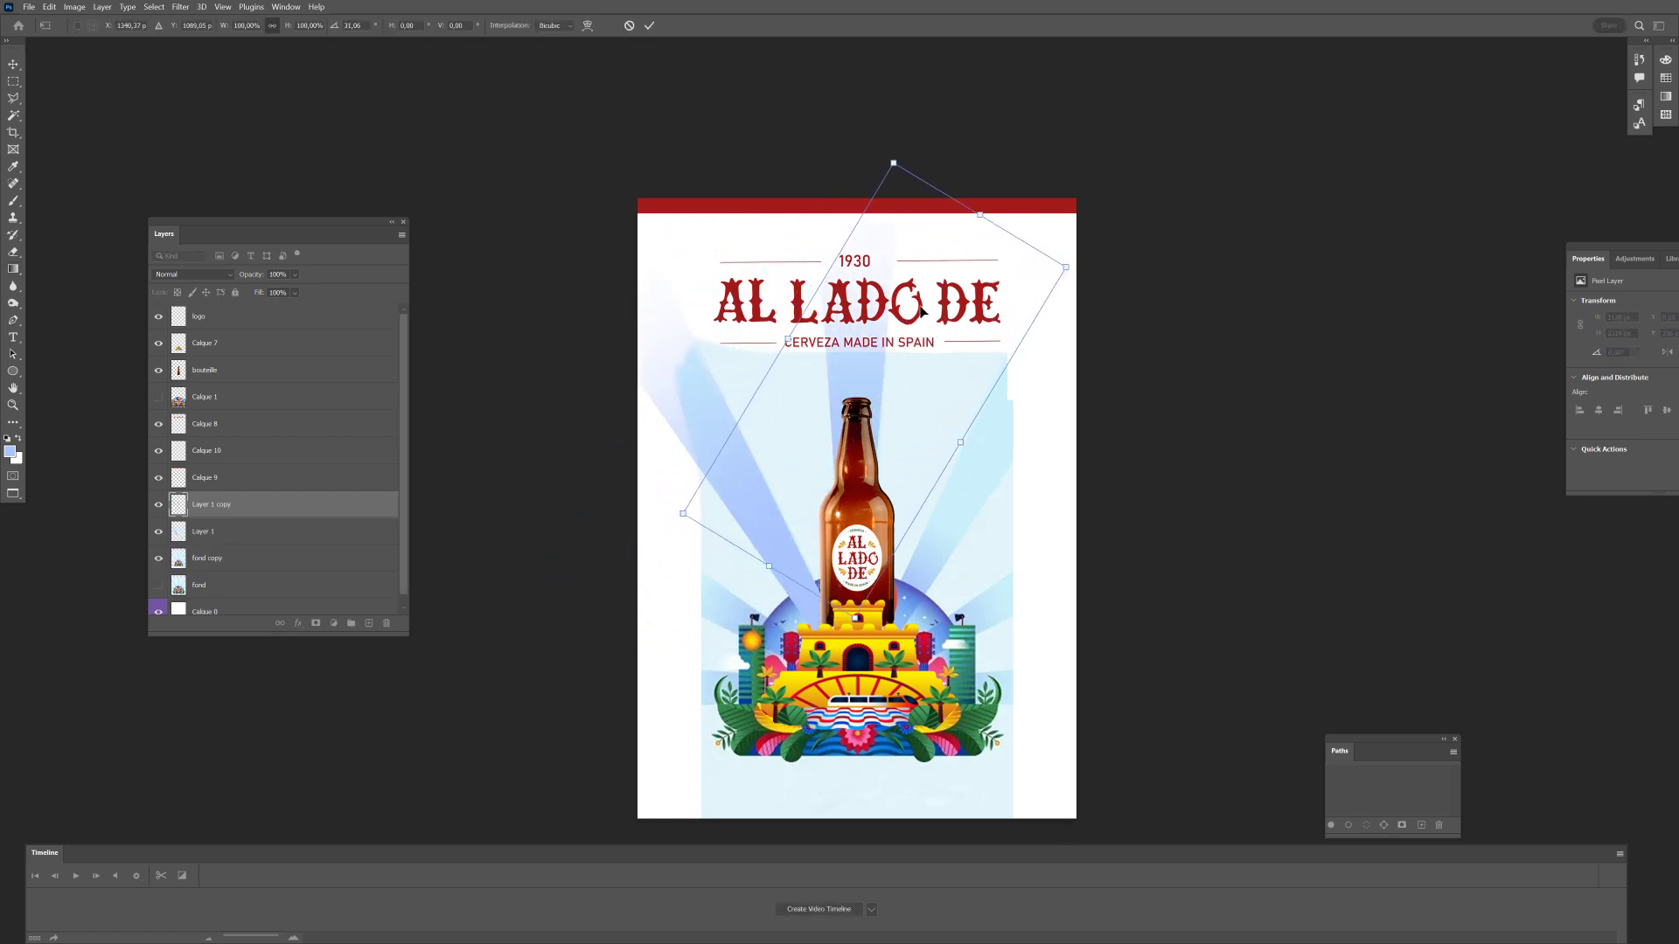
pyautogui.press('Return')
pyautogui.press('g')
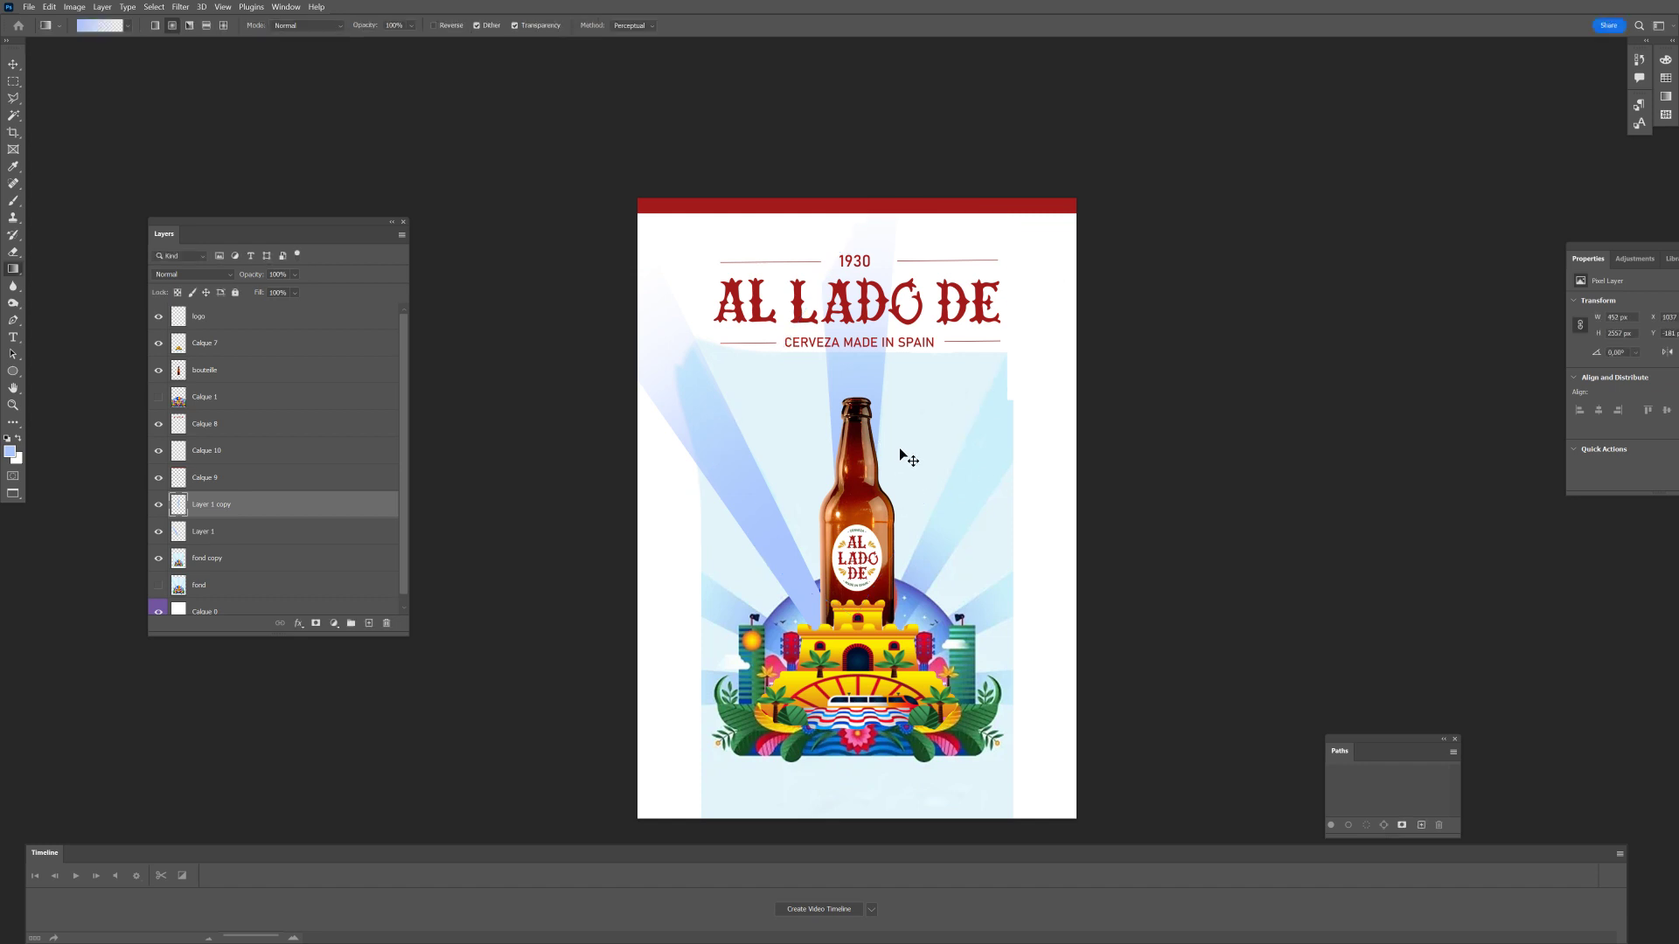
# Duplicate the upright ray, rotate the copy clockwise and align it with the light ray to the right of the bottle.
pyautogui.hotkey('ctrl', 'j')
pyautogui.hotkey('ctrl', 't')
pyautogui.moveTo(966, 195); pyautogui.dragTo(1209, 235)
pyautogui.moveTo(1004, 485); pyautogui.dragTo(997, 474)
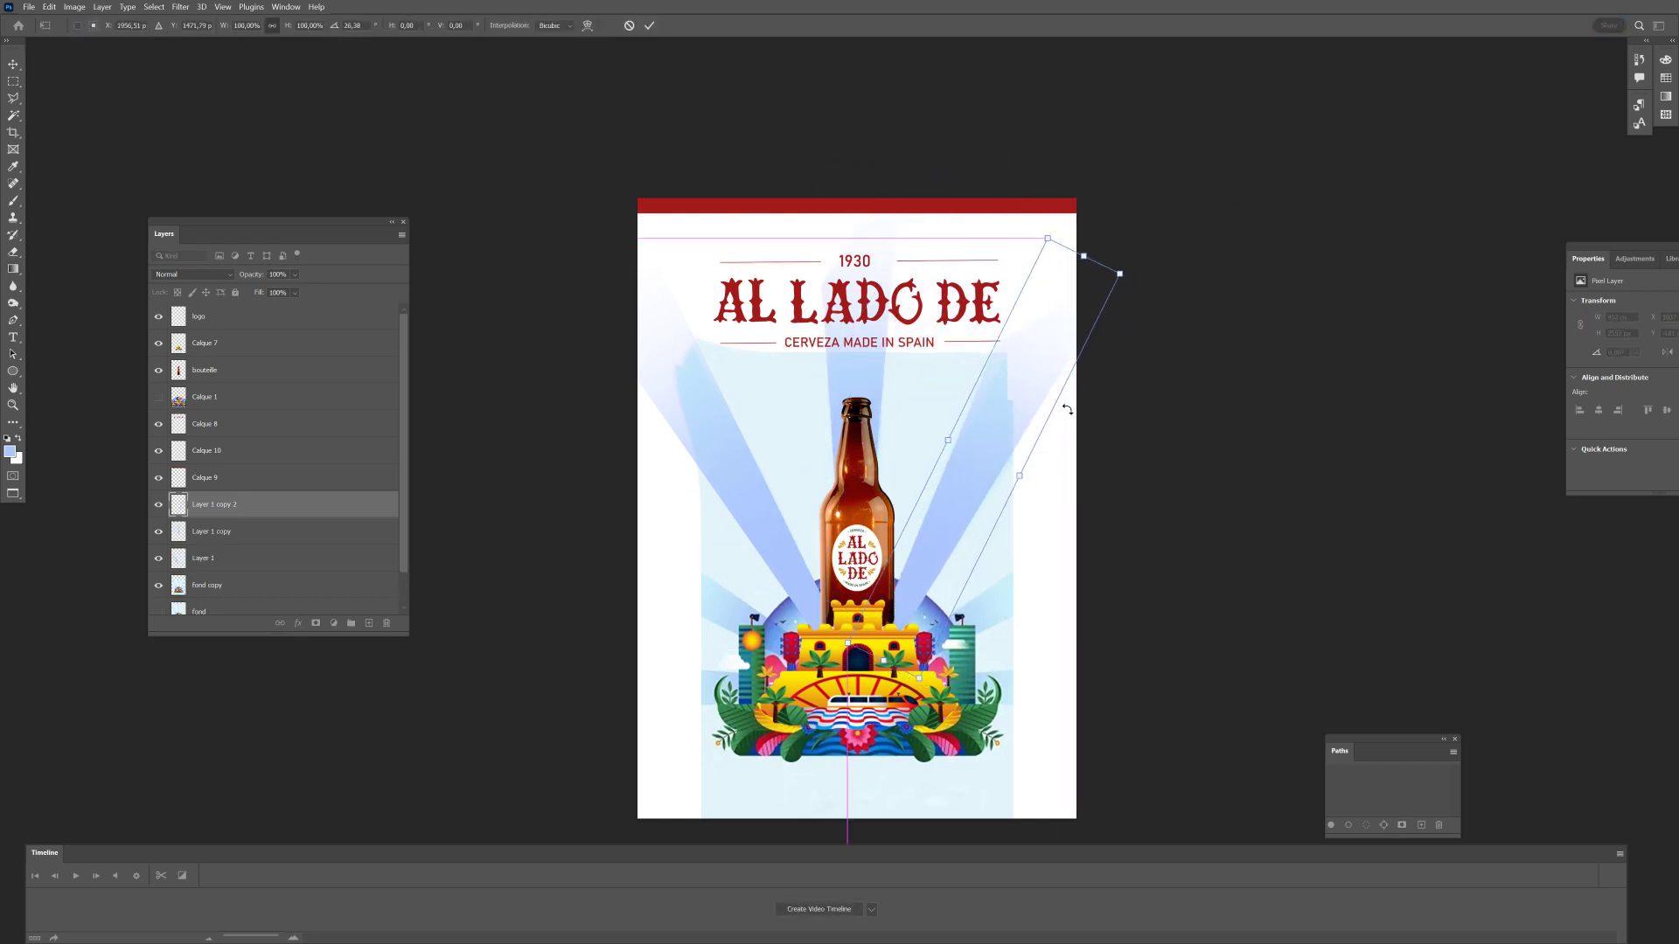
pyautogui.moveTo(1224, 258); pyautogui.dragTo(1233, 259)
pyautogui.press('Return')
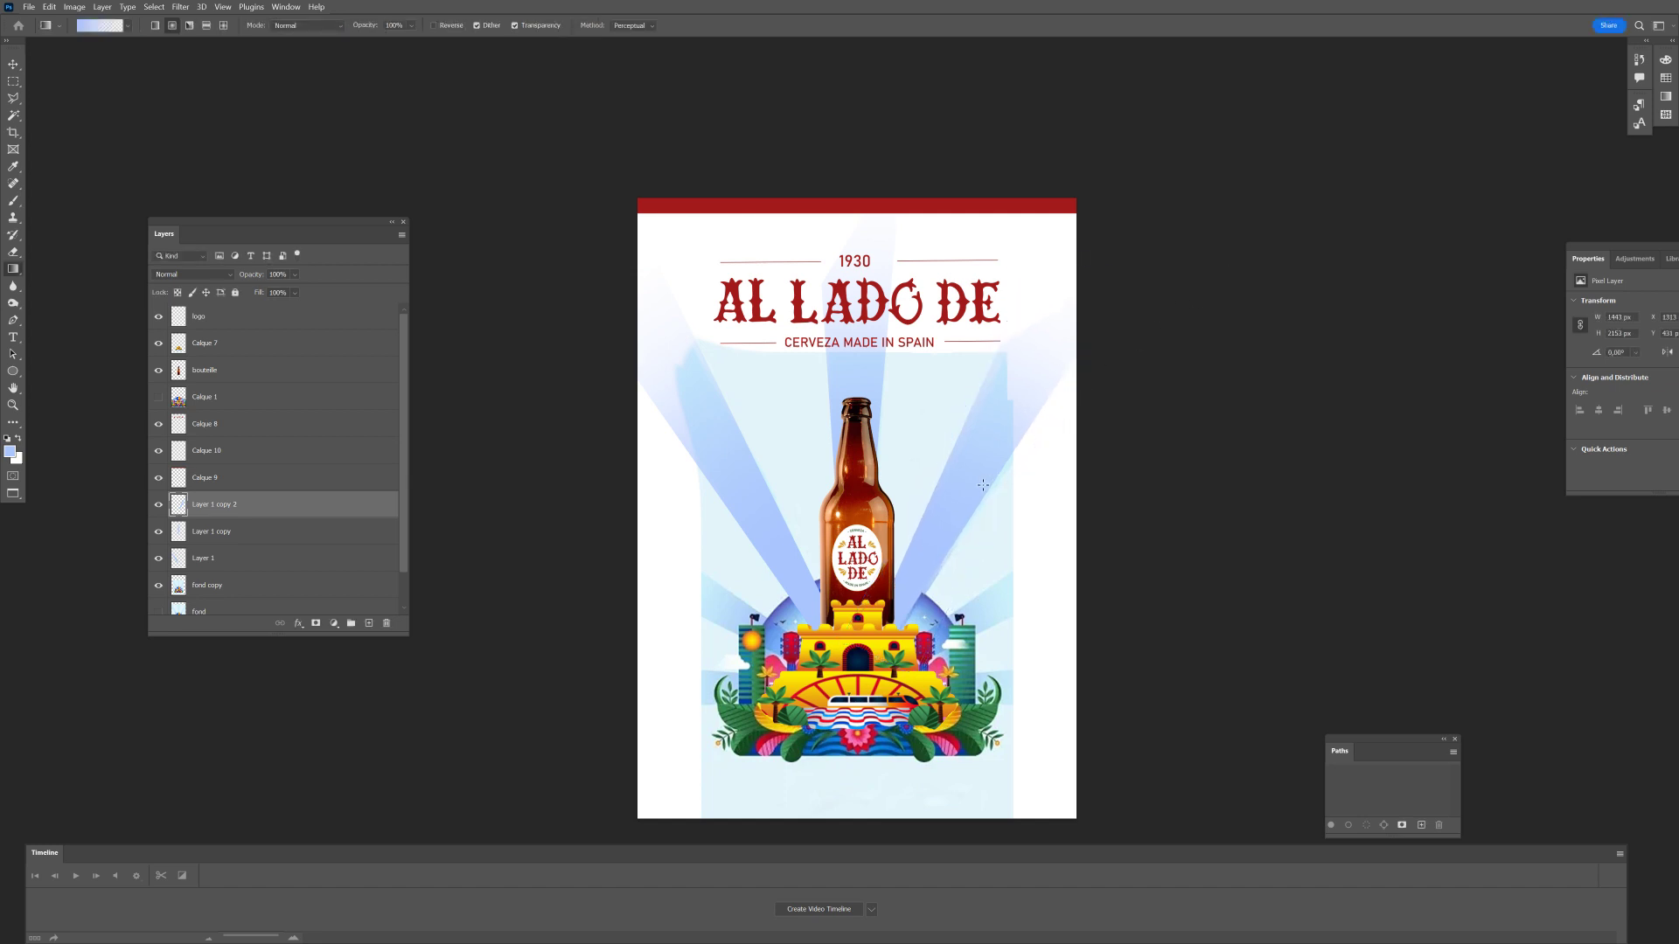
# Duplicate the upper-right ray and rotate the copy down toward the poster's right edge, just above the buildings.
pyautogui.moveTo(966, 491); pyautogui.dragTo(975, 492)
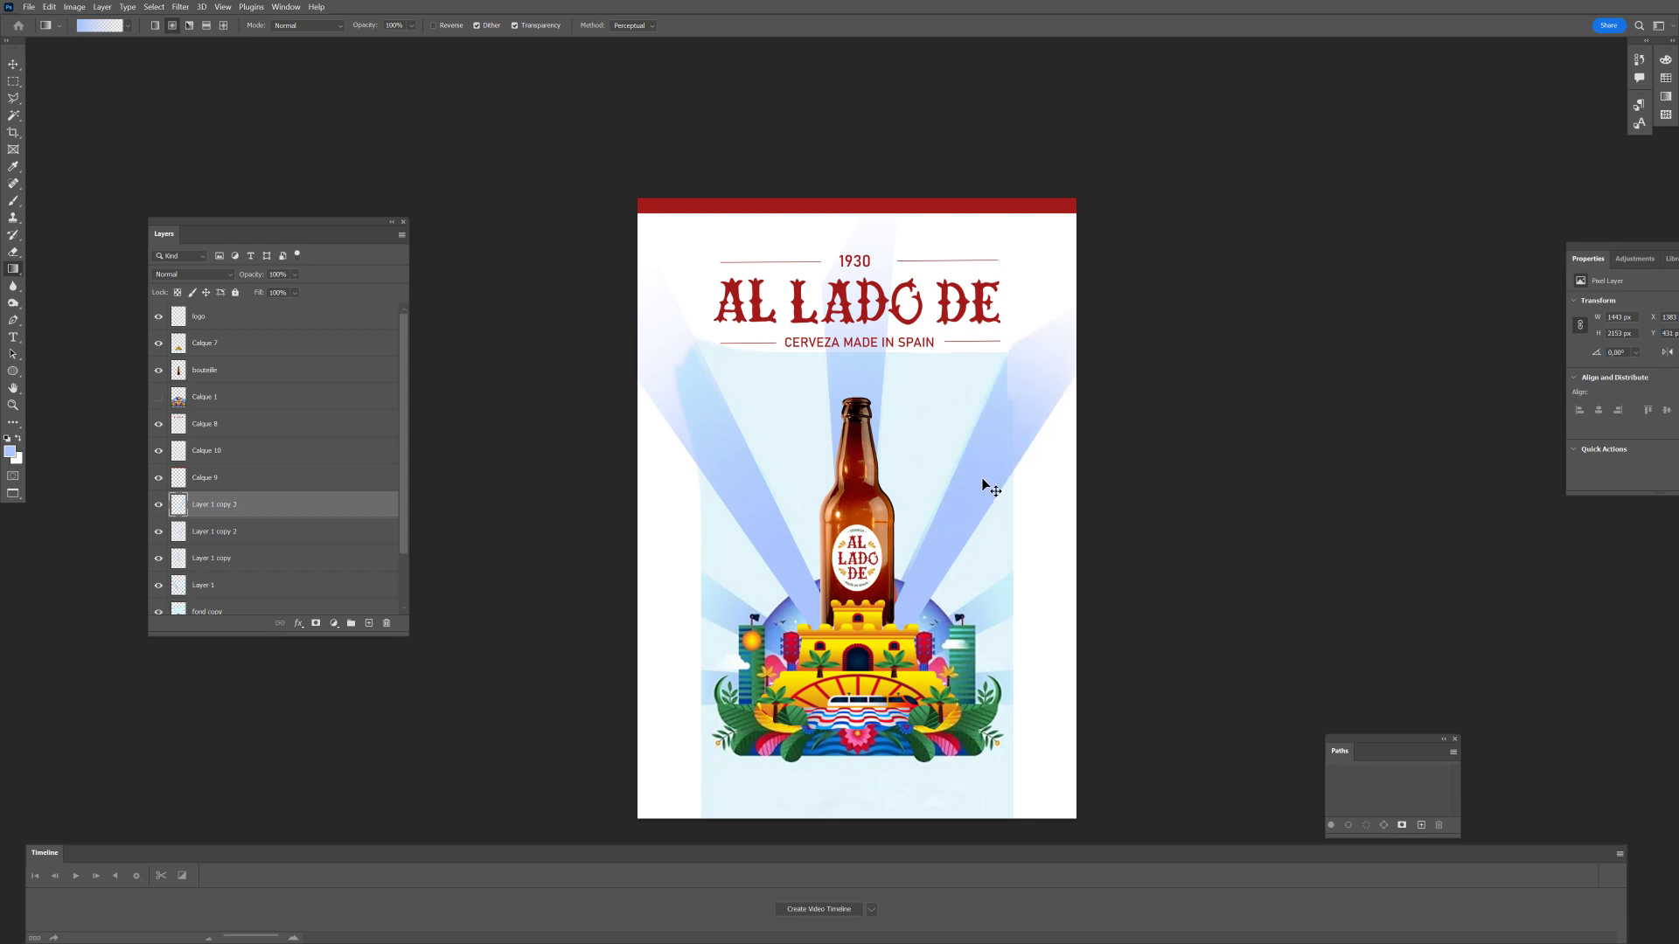
pyautogui.hotkey('ctrl', 't')
pyautogui.moveTo(1081, 170); pyautogui.dragTo(1044, 695)
pyautogui.press('Return')
pyautogui.hotkey('ctrl', 'z')
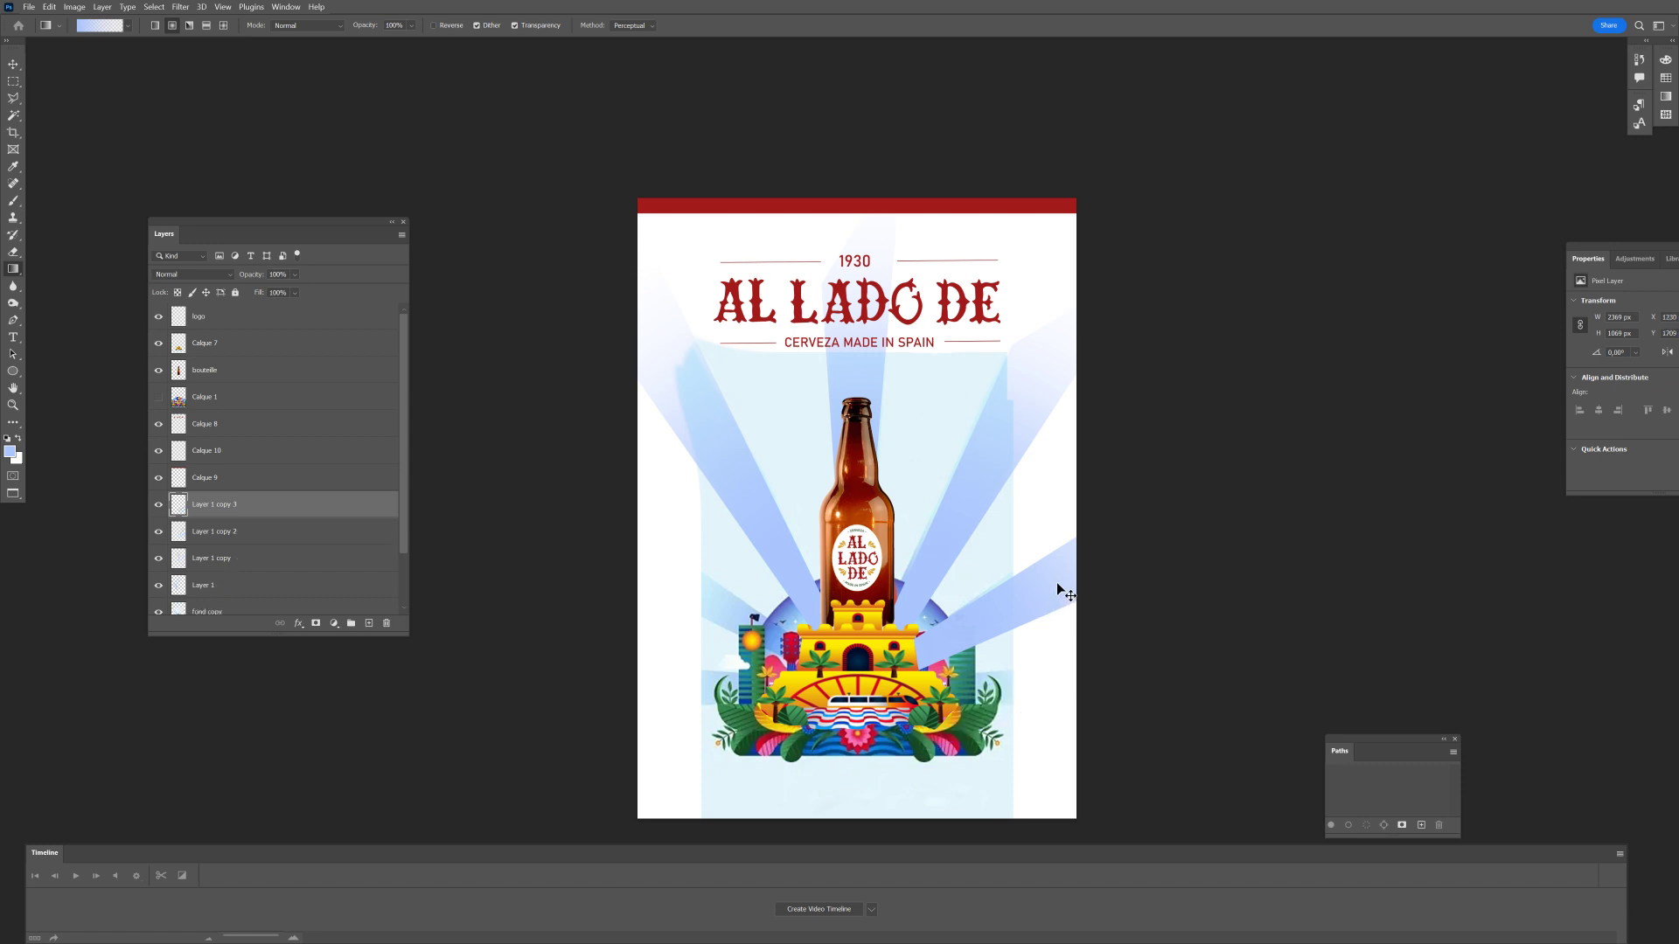
# Shrink the lower right-hand ray and reposition it so it starts beside the castle.
pyautogui.hotkey('ctrl', 't')
pyautogui.moveTo(1275, 497); pyautogui.dragTo(1146, 557)
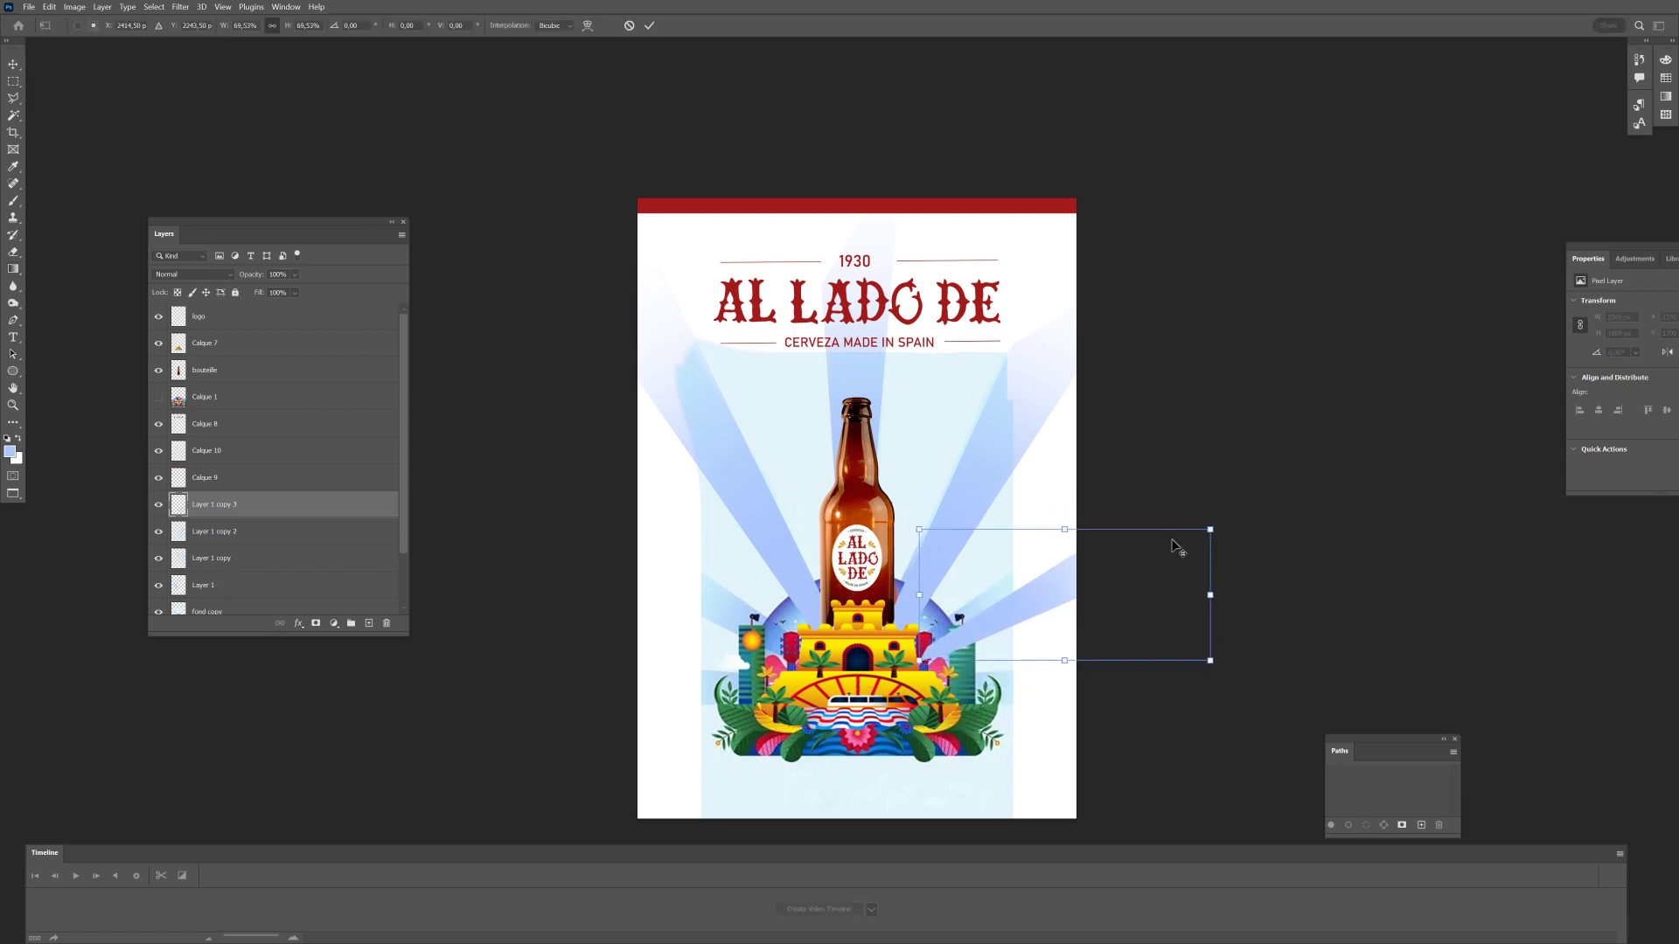
pyautogui.moveTo(1036, 625); pyautogui.dragTo(1053, 681)
pyautogui.press('Return')
# Duplicate the shrunken ray, scale the copy to about 72%, rotate it about 27° and place it nearly horizontal below the original.
pyautogui.hotkey('ctrl', 't')
pyautogui.moveTo(1167, 537); pyautogui.dragTo(1035, 707)
pyautogui.moveTo(1147, 652); pyautogui.dragTo(1150, 665)
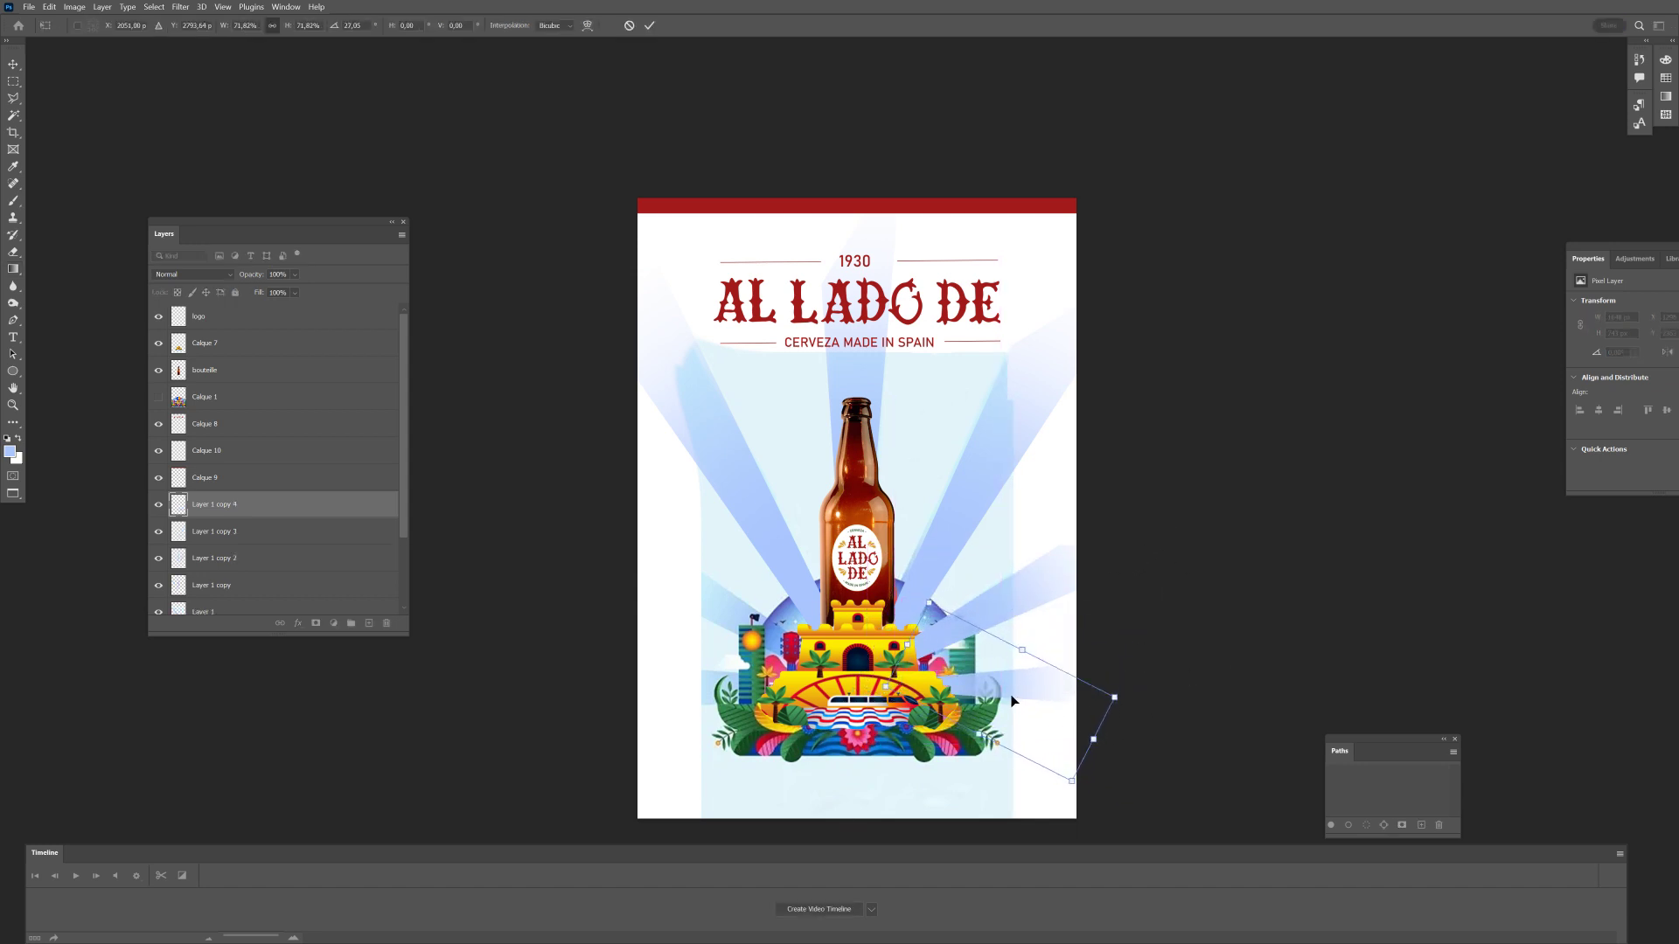
pyautogui.moveTo(1011, 691); pyautogui.dragTo(1015, 701)
pyautogui.press('Return')
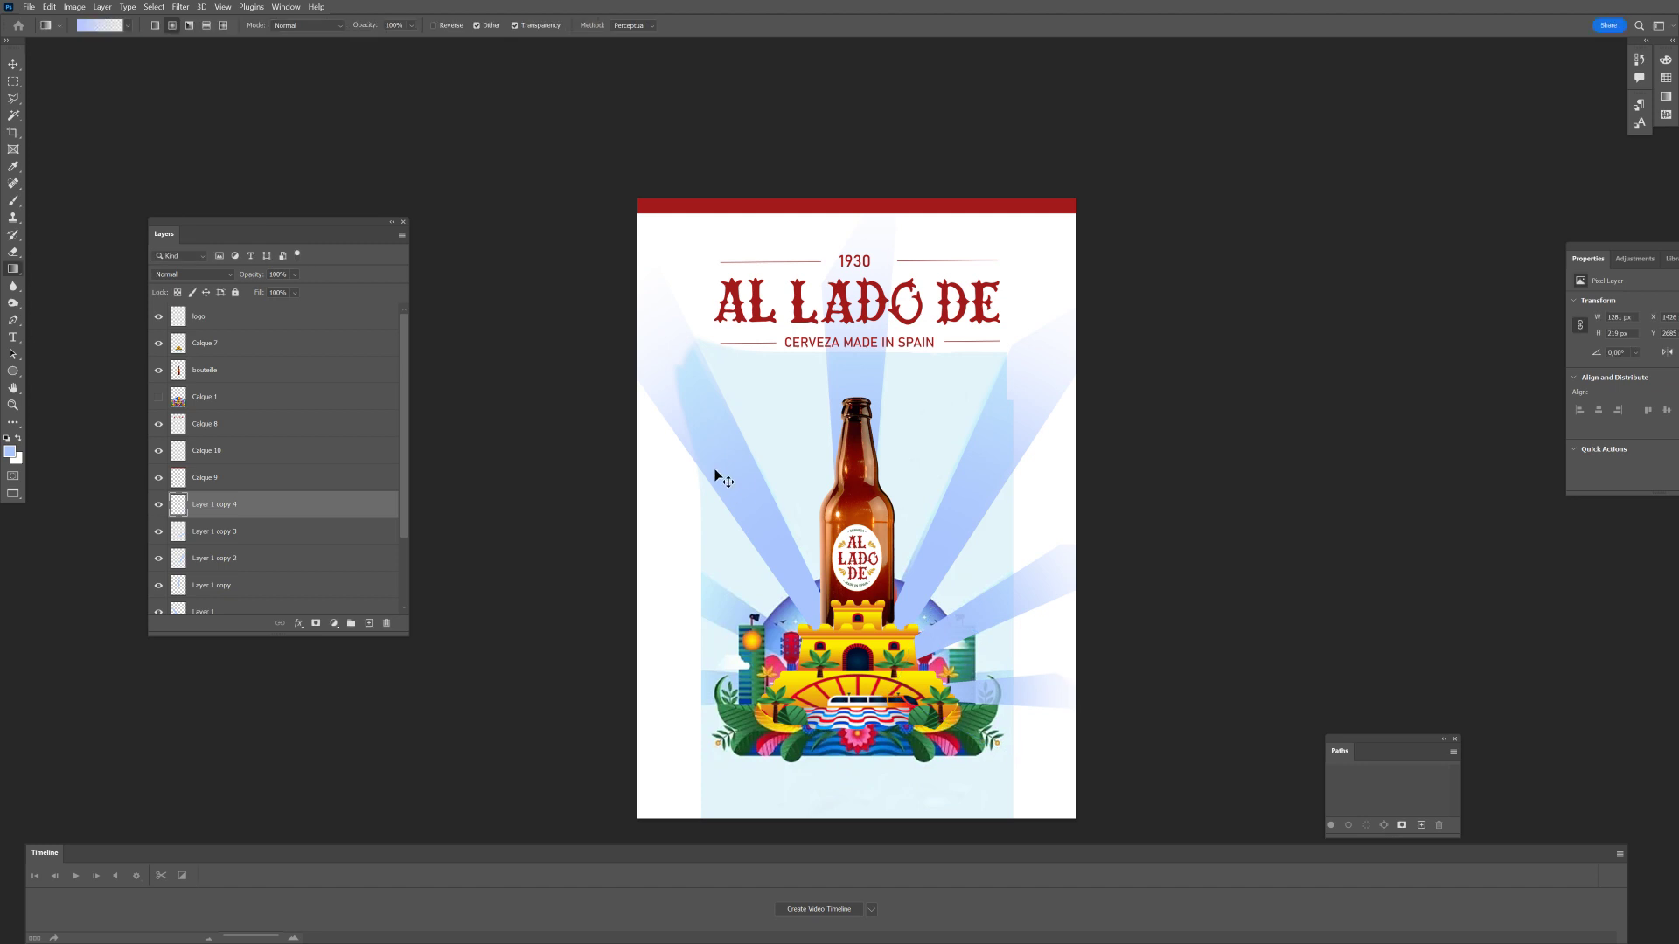
# Delete the original Layer 1 ray at the upper left of the bottle.
pyautogui.keyDown('ctrl'); pyautogui.rightClick(735, 473); pyautogui.keyUp('ctrl')
pyautogui.click(759, 479)
pyautogui.press('Delete')
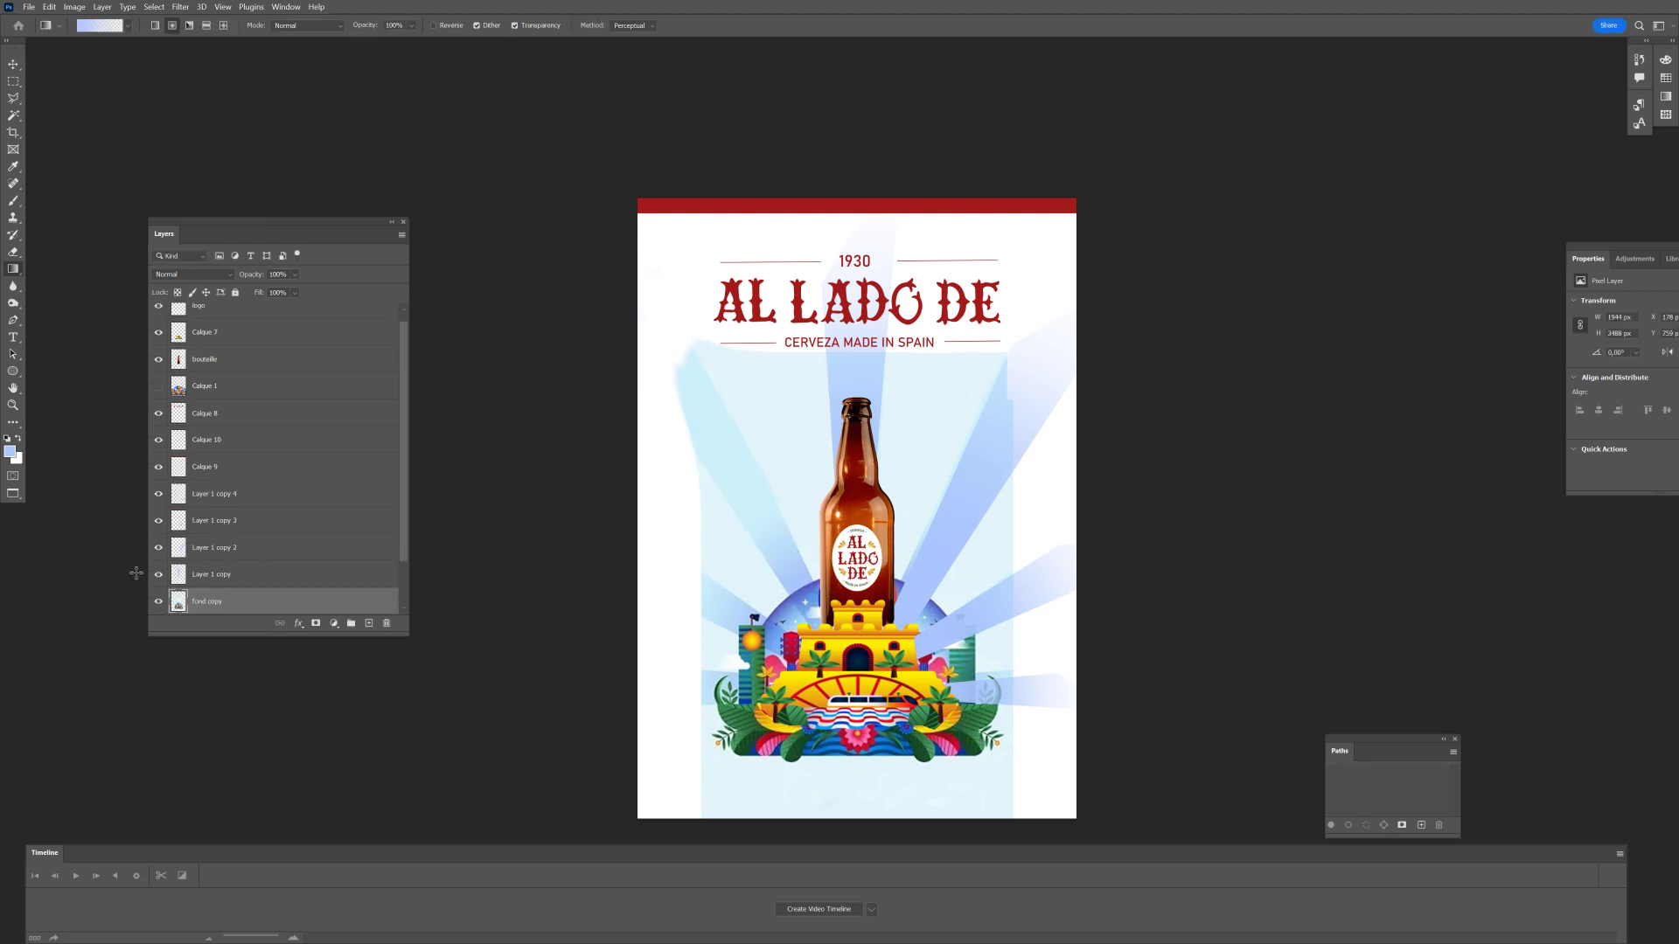
# Merge the Layer 1 copy through Layer 1 copy 4 ray layers into a single layer.
pyautogui.click(219, 573)
pyautogui.keyDown('shift'); pyautogui.click(248, 503); pyautogui.keyUp('shift')
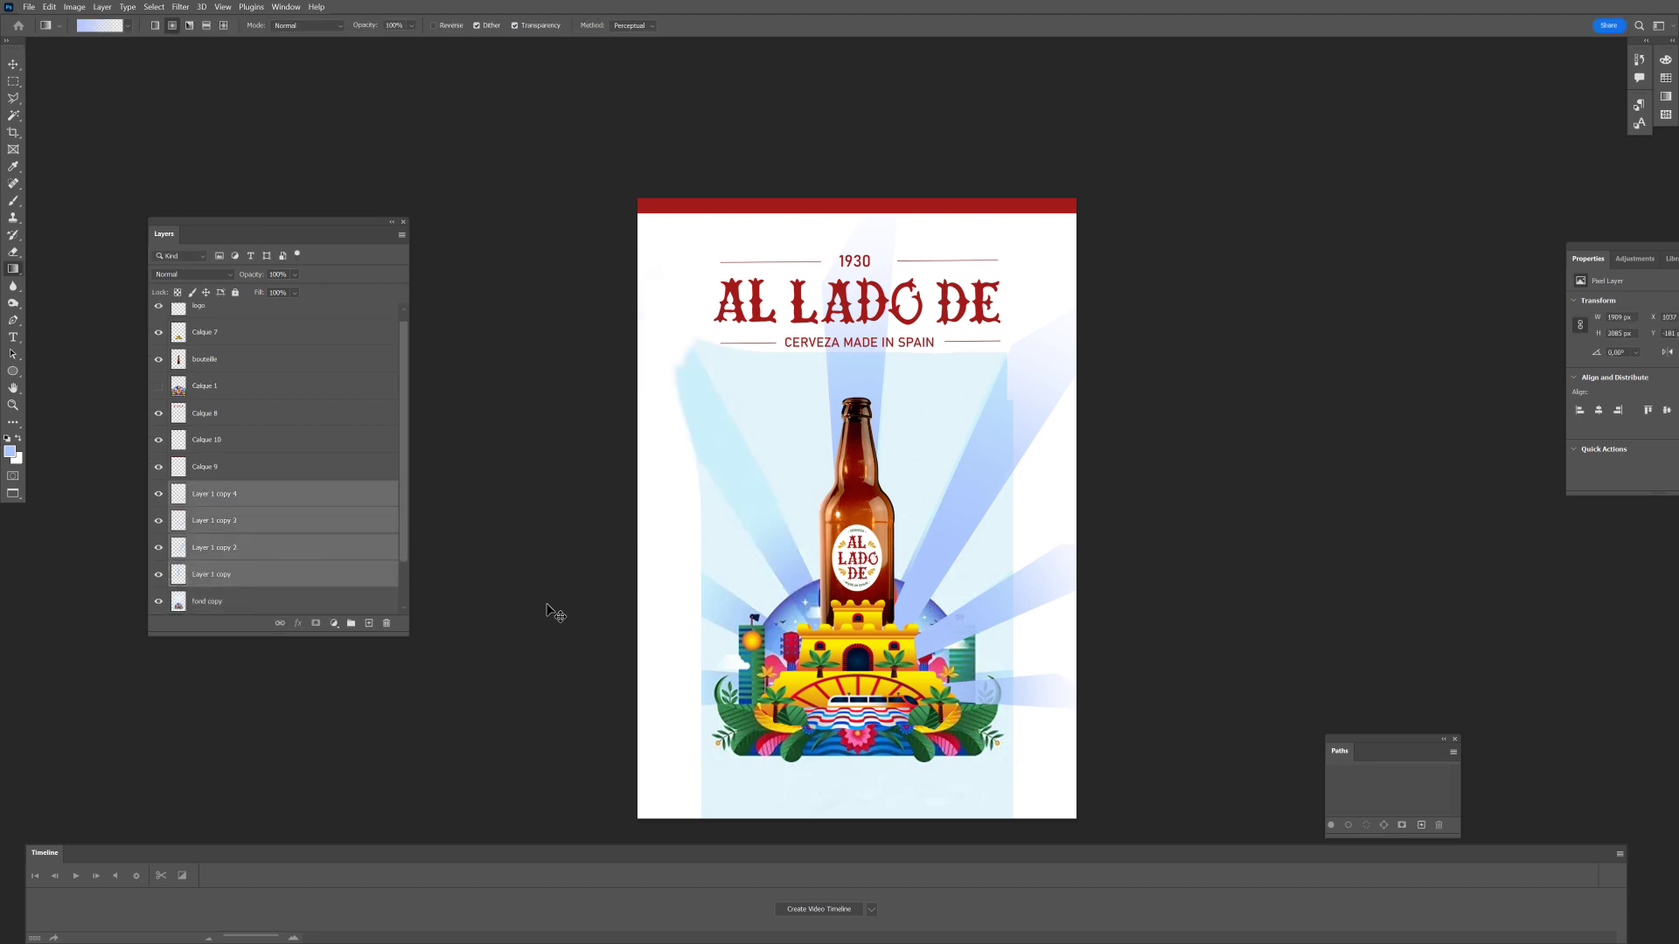
pyautogui.hotkey('ctrl', 't')
pyautogui.press('Escape')
pyautogui.hotkey('ctrl', 'e')
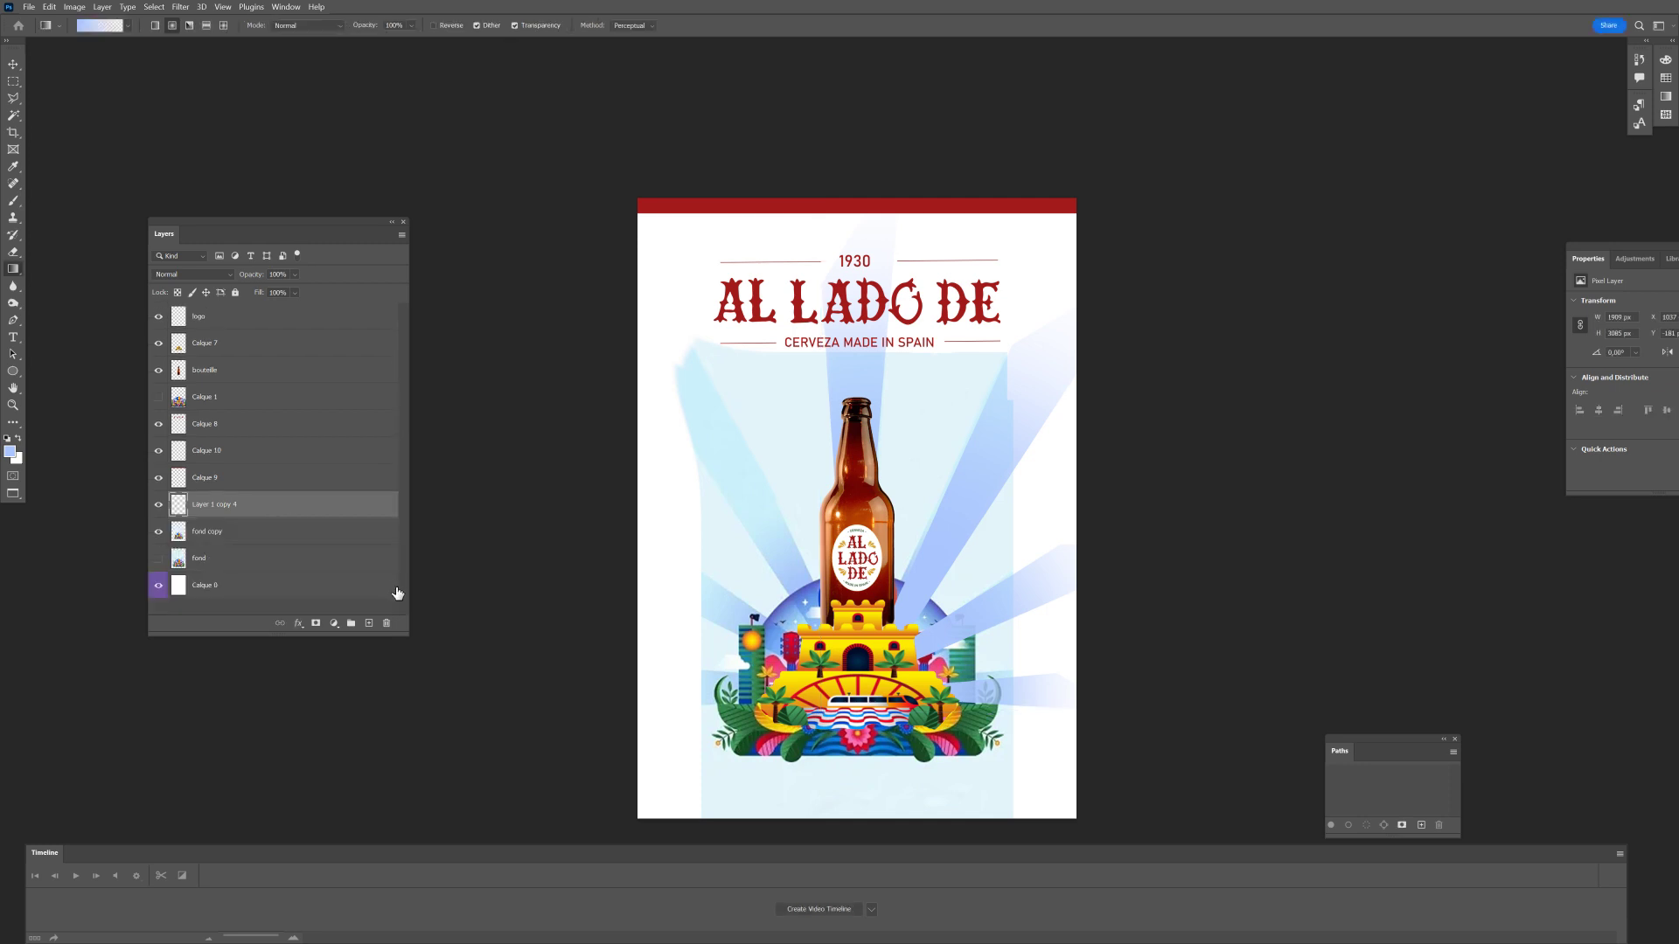
# Duplicate the merged rays, flip the copy horizontally and align it on the left side of the bottle.
pyautogui.hotkey('ctrl', 'j')
pyautogui.hotkey('ctrl', 't')
pyautogui.rightClick(948, 501)
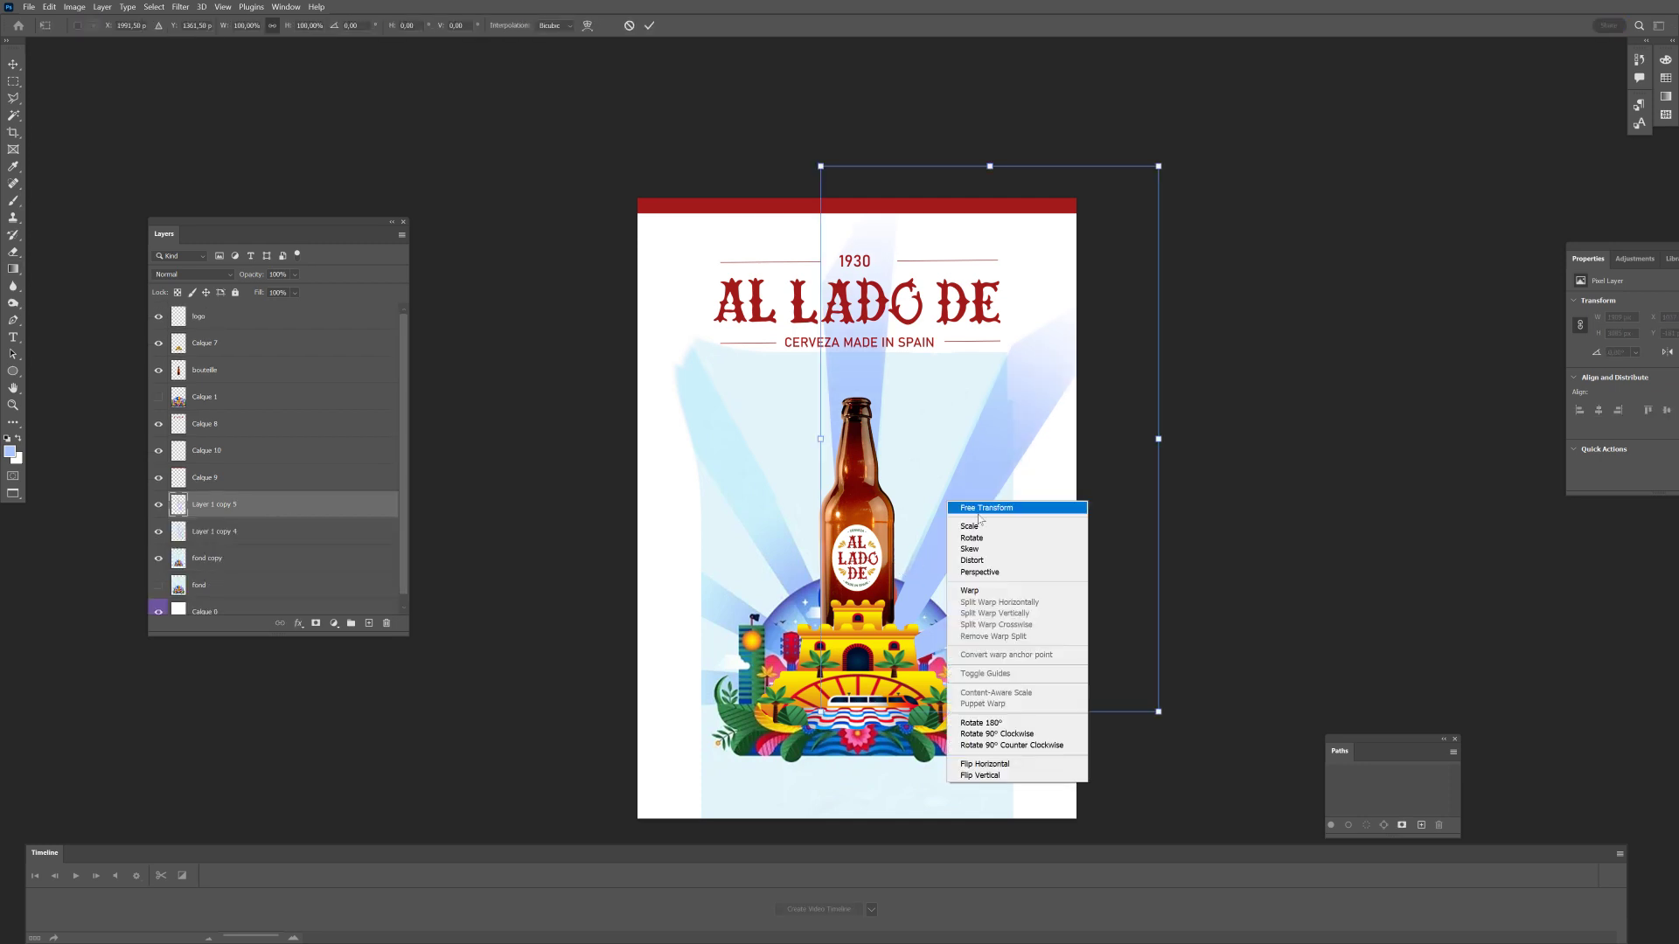
pyautogui.click(992, 764)
pyautogui.moveTo(993, 511); pyautogui.dragTo(743, 531)
pyautogui.press('Return')
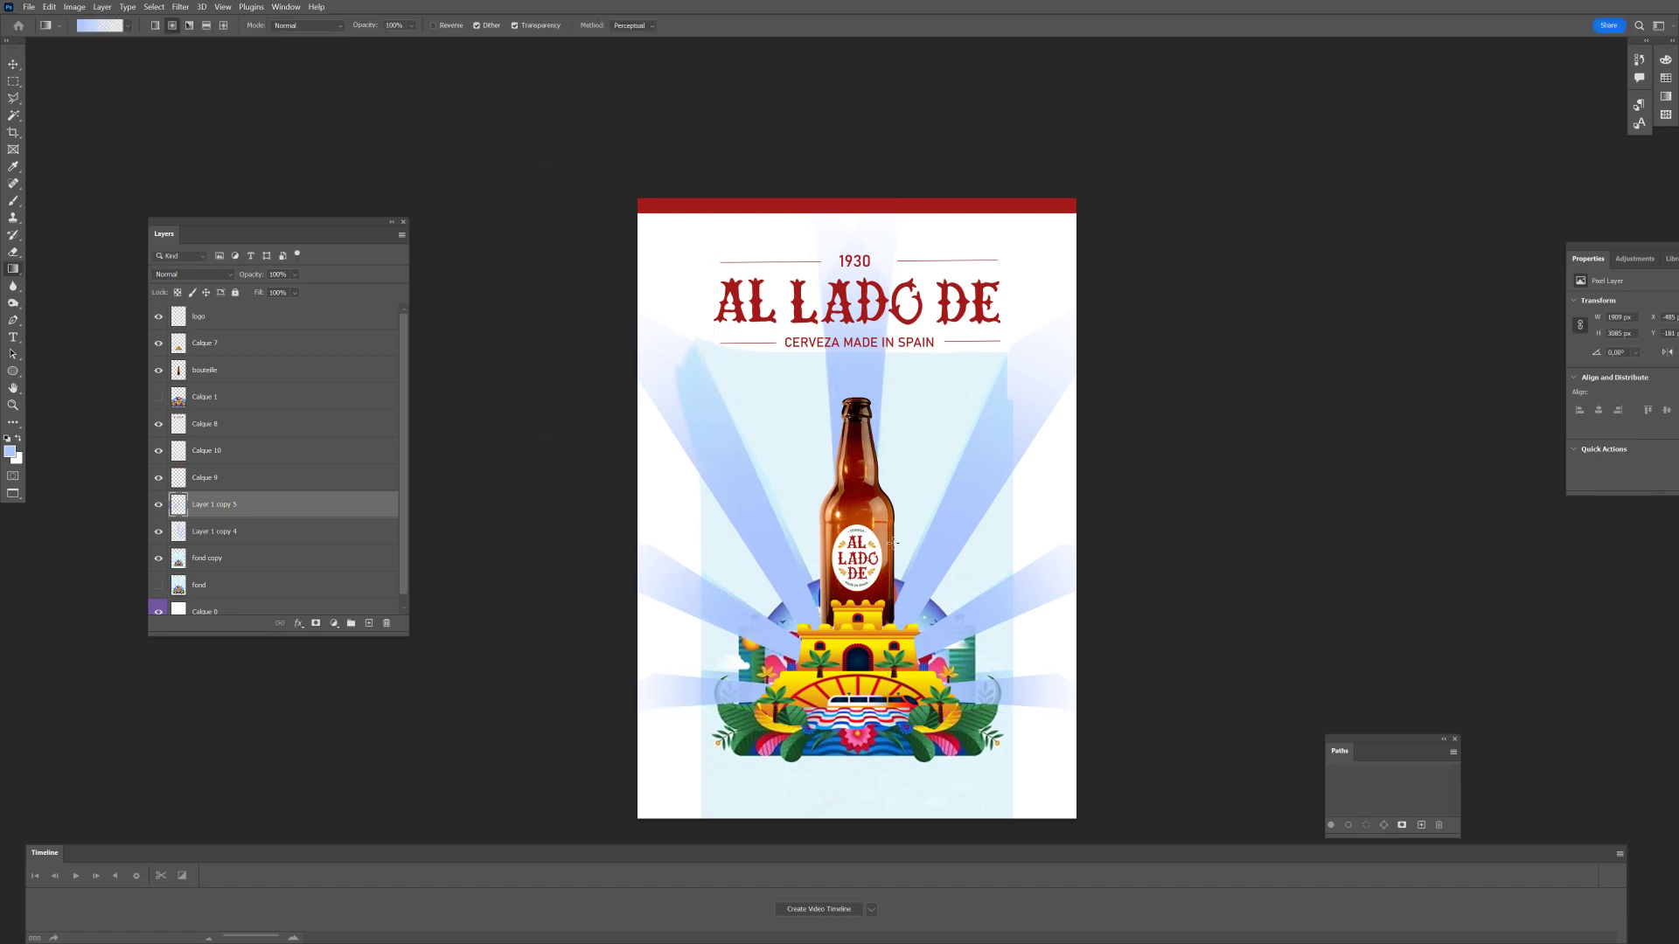
# Select the redundant upright ray in the mirrored rays layer, delete it and clear the selection.
pyautogui.press('m')
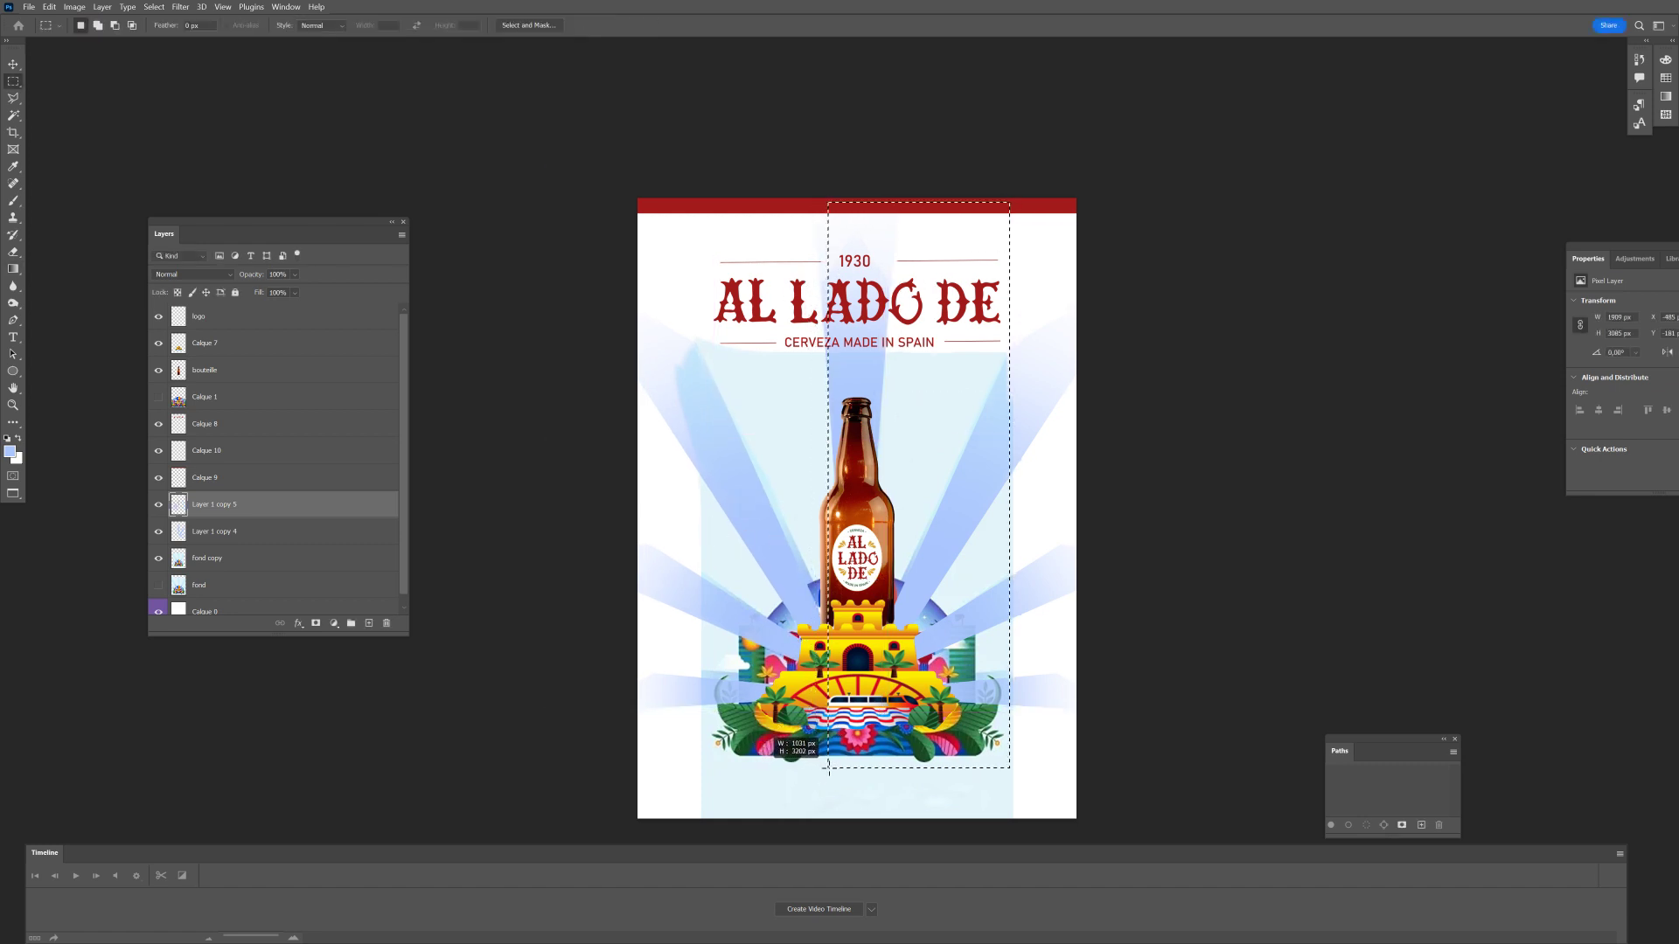
pyautogui.moveTo(780, 245); pyautogui.dragTo(896, 489)
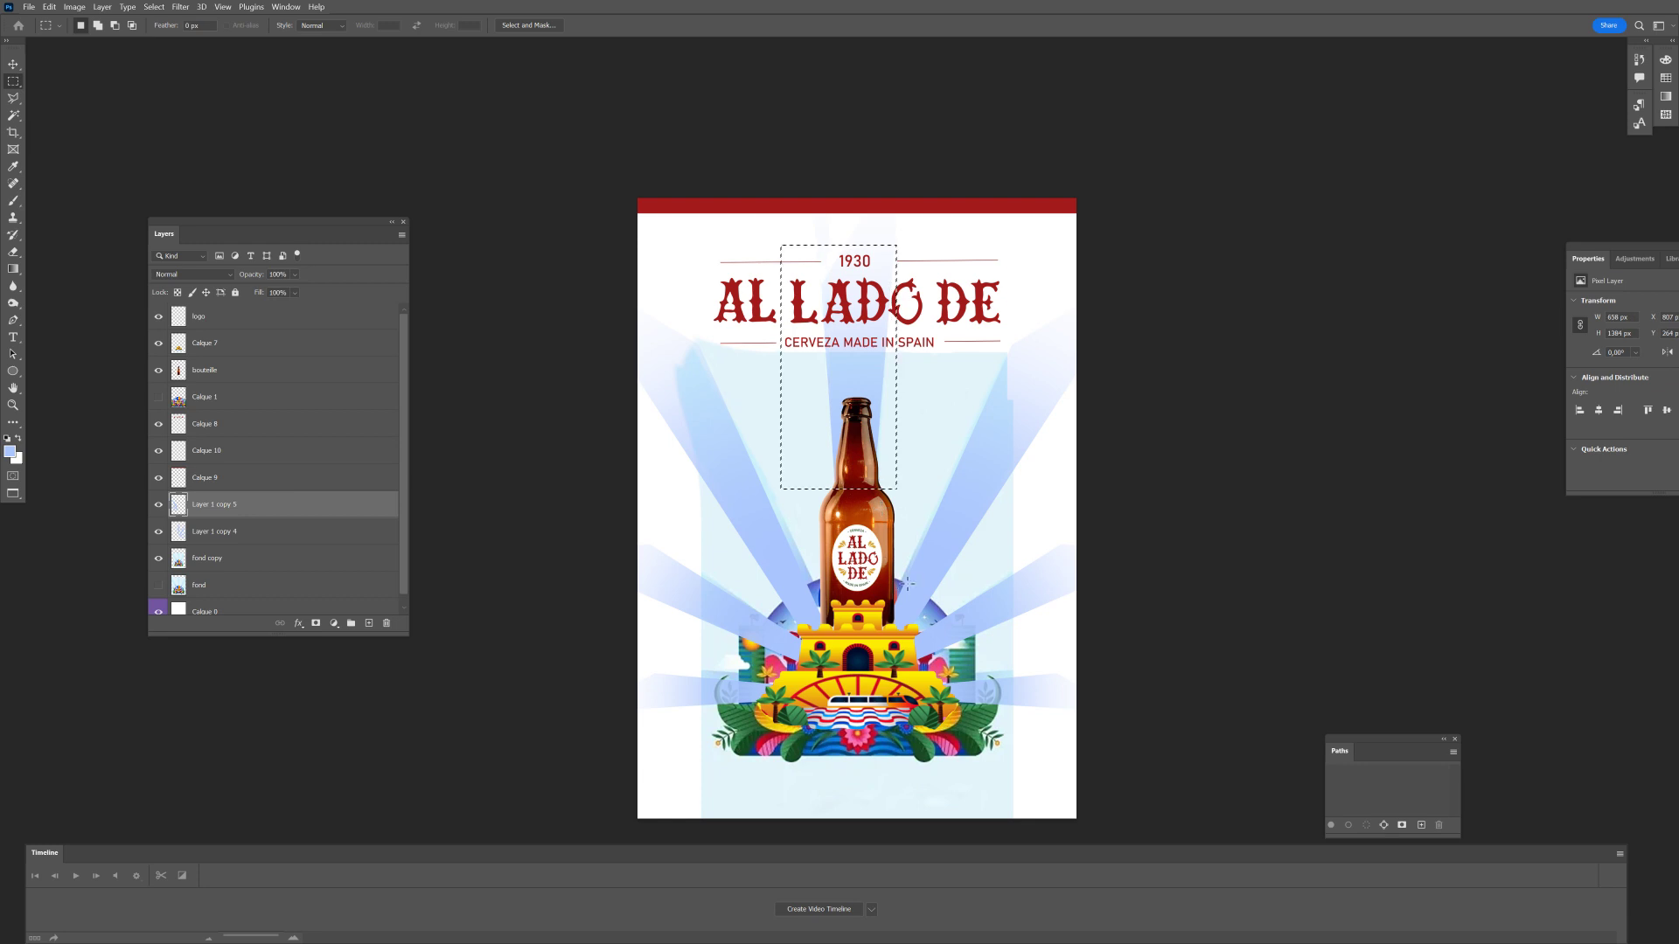
pyautogui.hotkey('ctrl', 'd')
# Compare the poster with the fond copy layer hidden, and move fond copy just above Calique 10 in the layer stack.
pyautogui.click(159, 559)
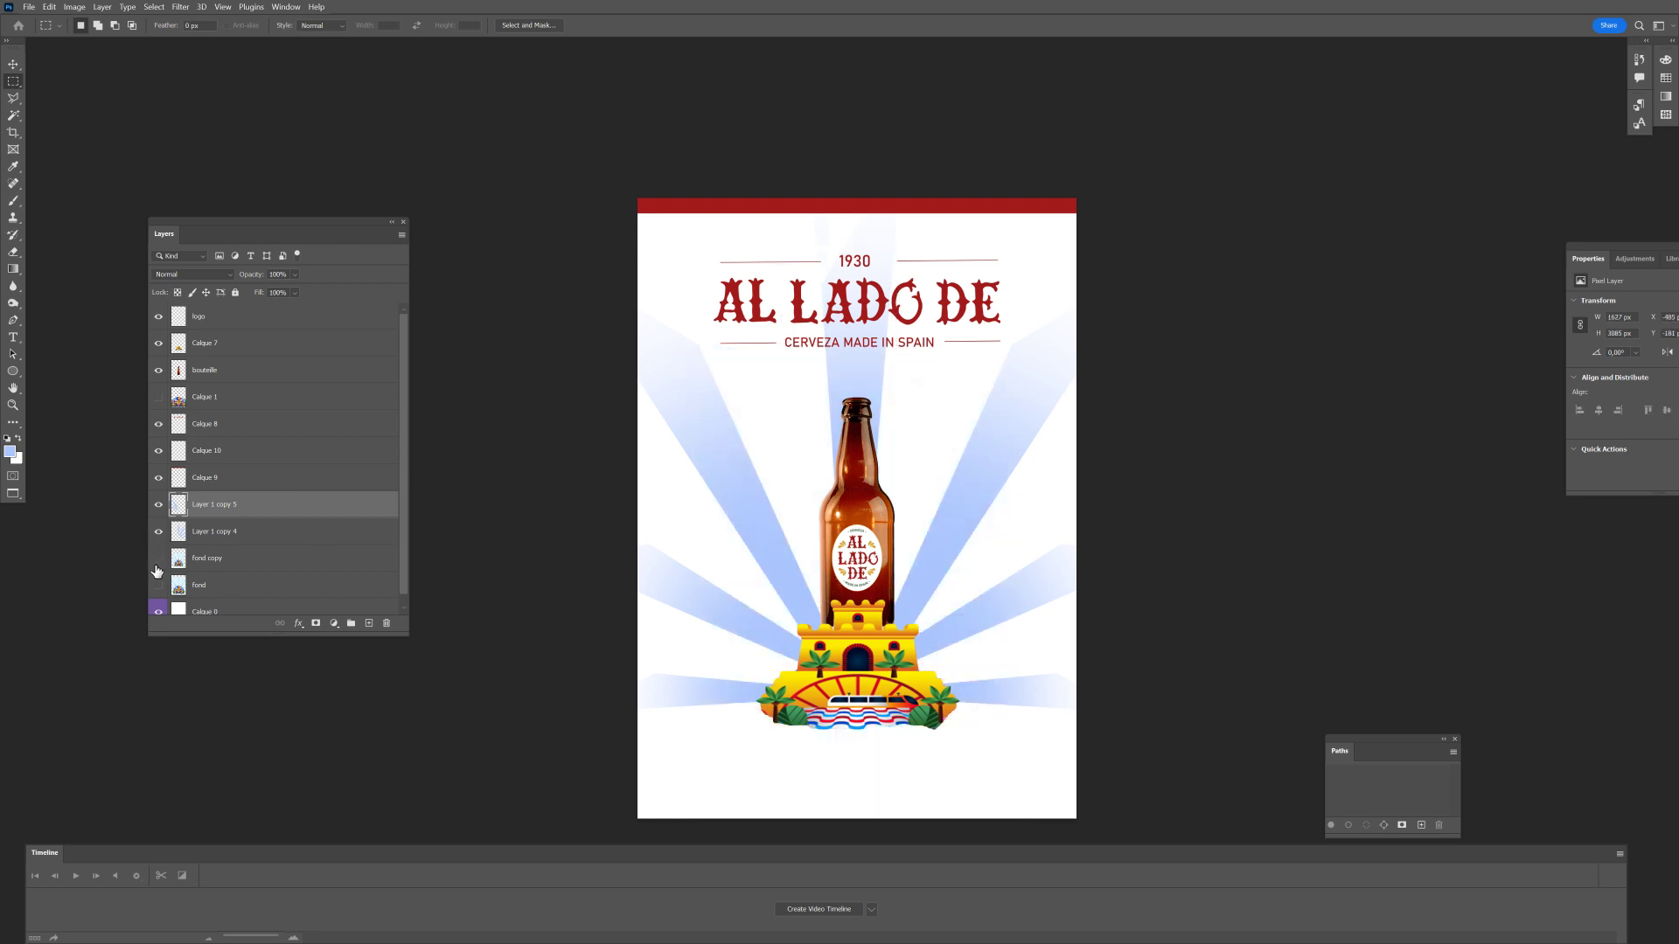
pyautogui.click(158, 559)
pyautogui.click(225, 562)
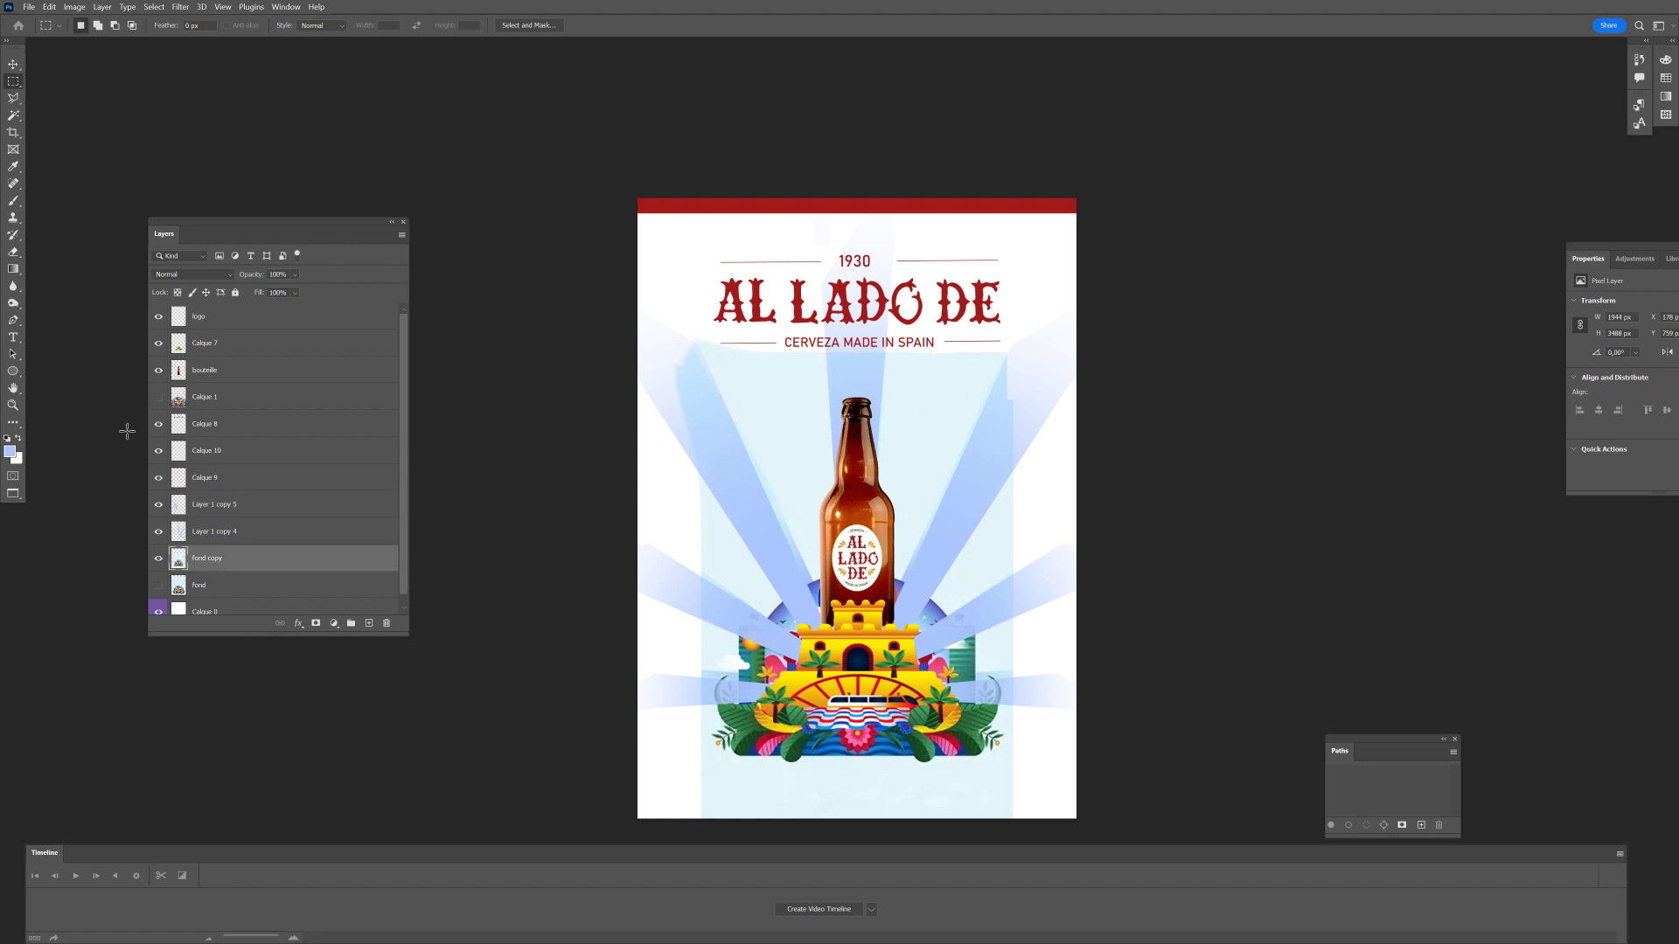
pyautogui.click(13, 322)
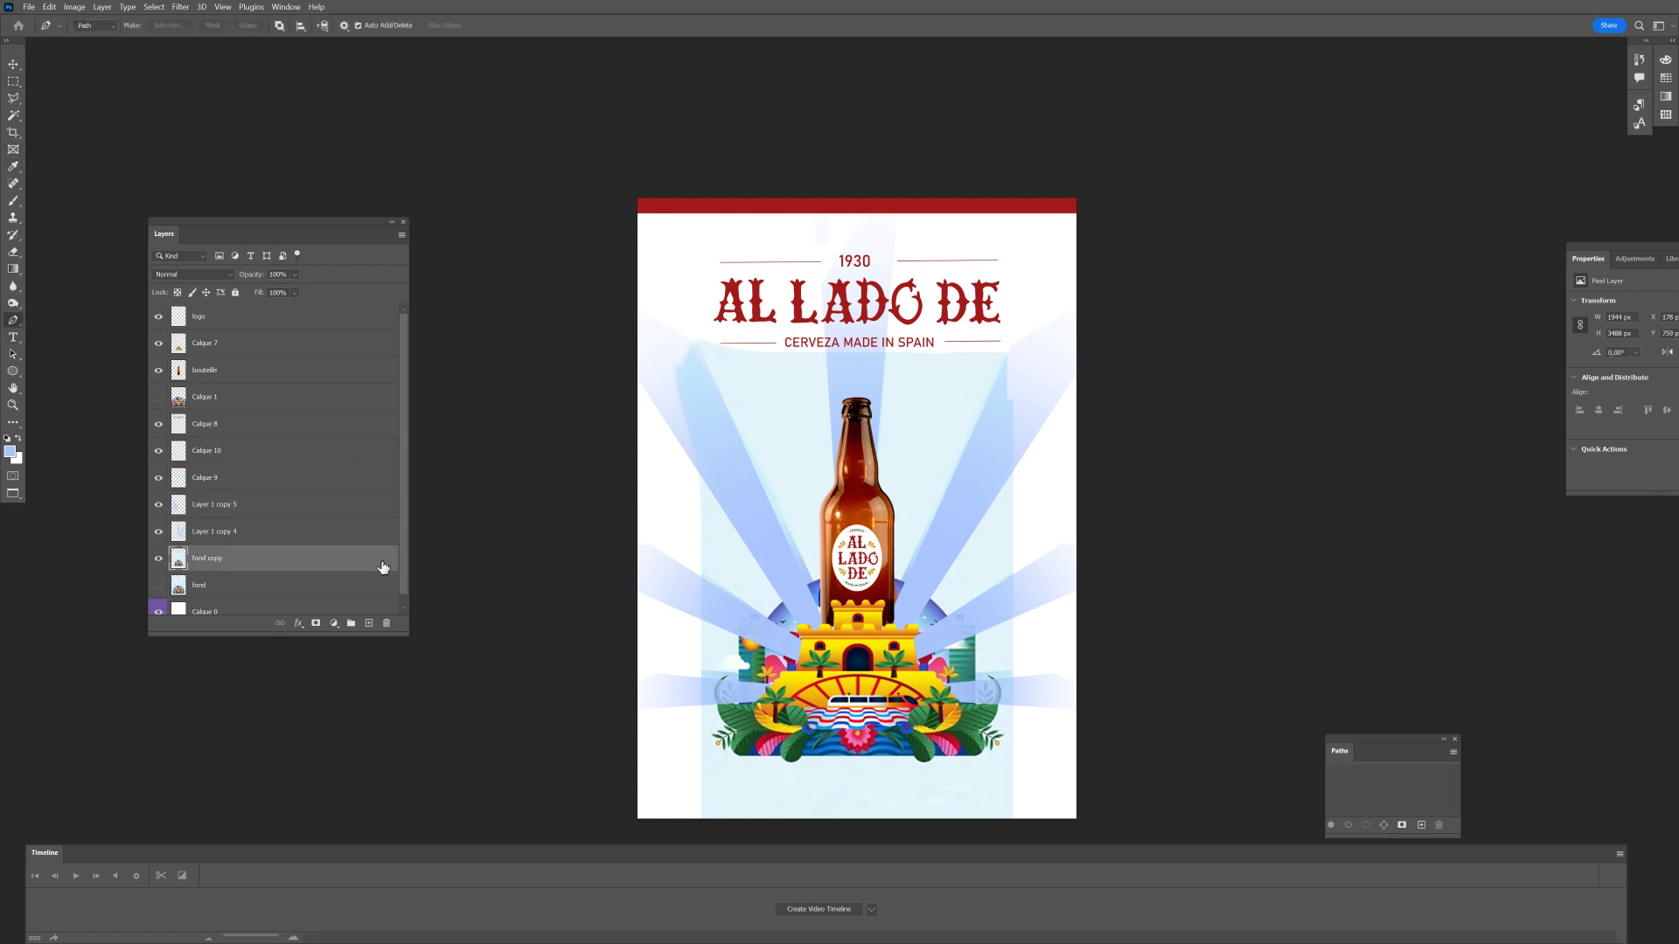
pyautogui.moveTo(218, 565); pyautogui.dragTo(236, 437)
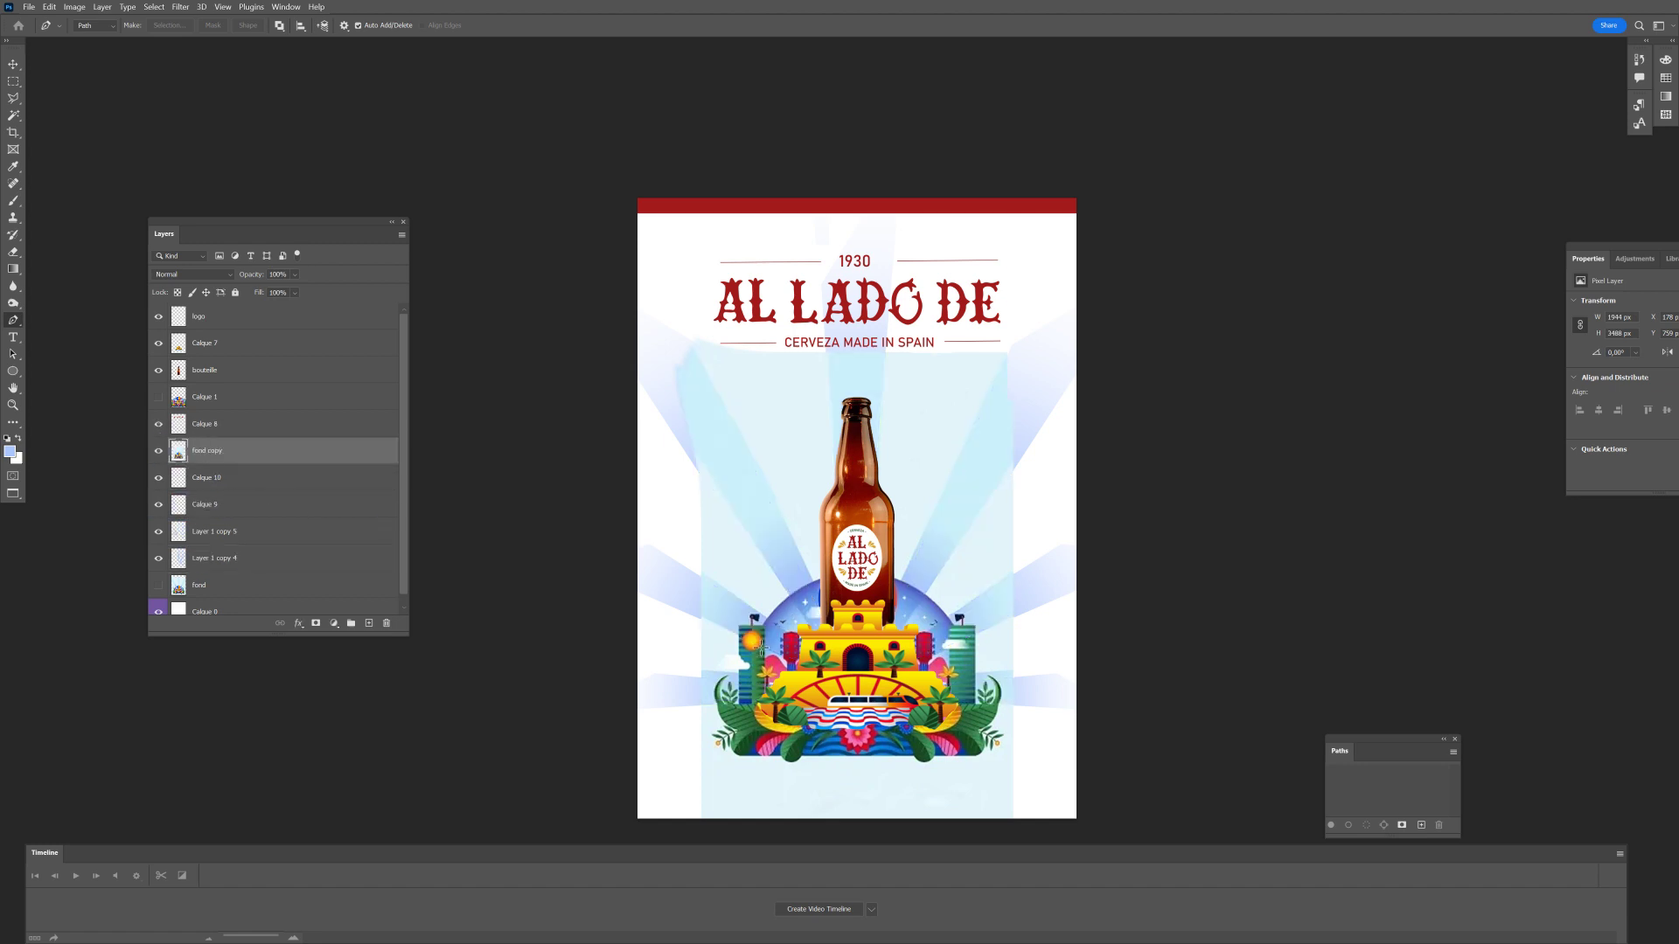
# Trace the illustration's upper outline with the Pen tool, from the left leaf over the left tower and across the dome behind the bottle.
pyautogui.scroll(2, 759, 643)
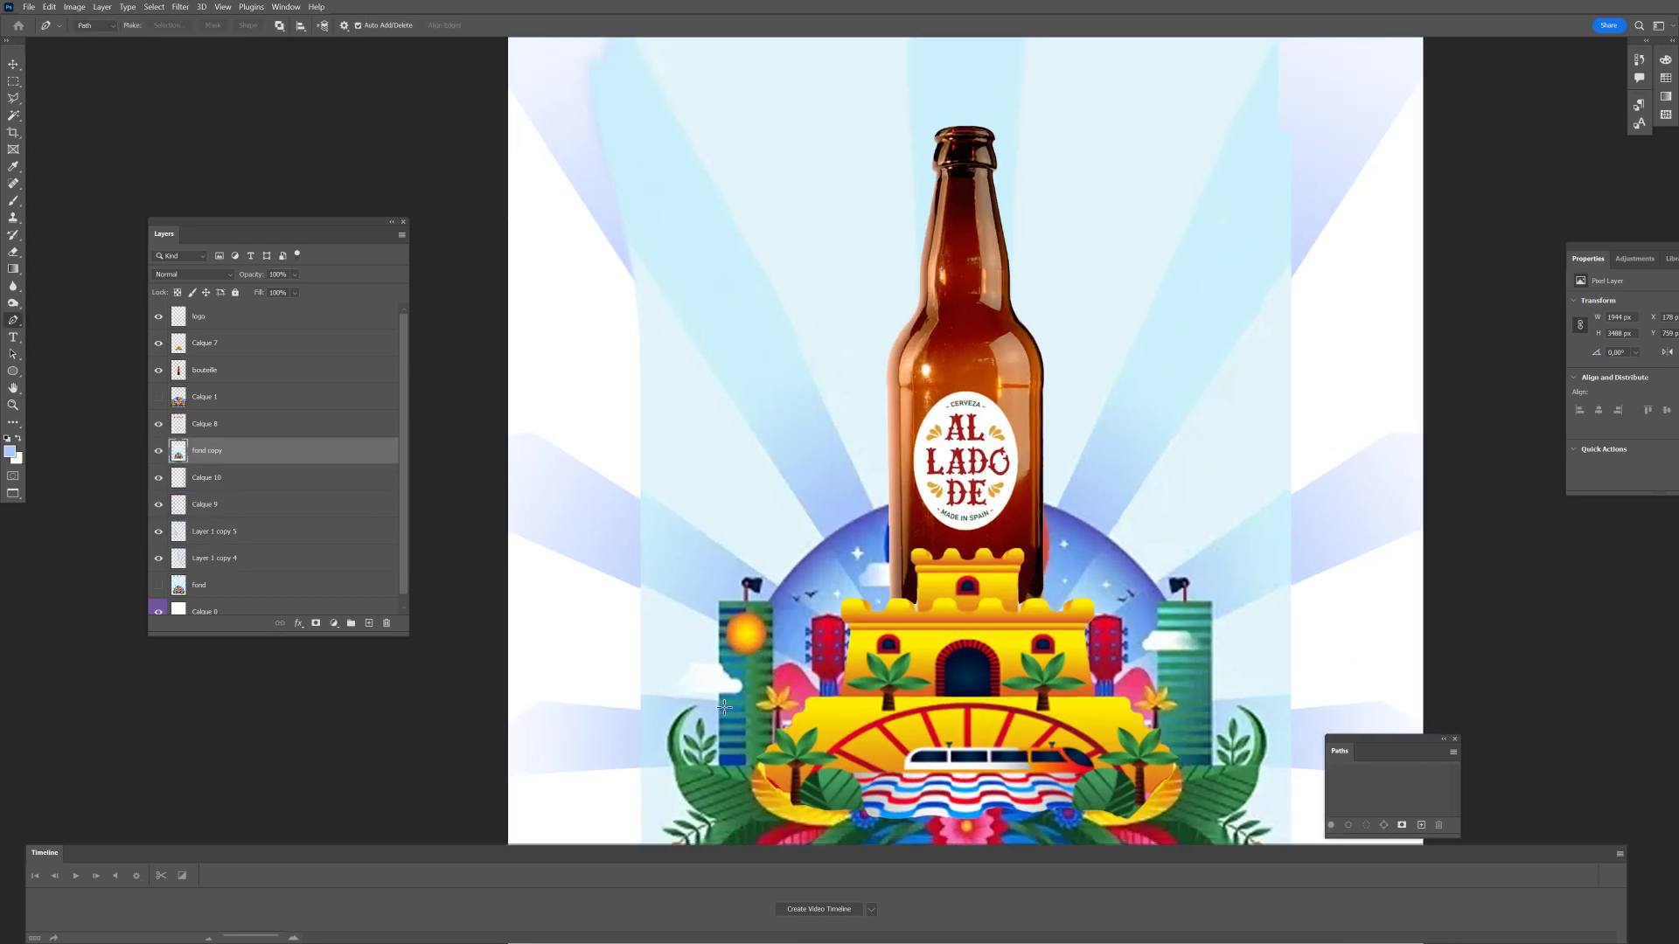
pyautogui.moveTo(672, 771); pyautogui.dragTo(670, 766)
pyautogui.moveTo(668, 727); pyautogui.dragTo(678, 713)
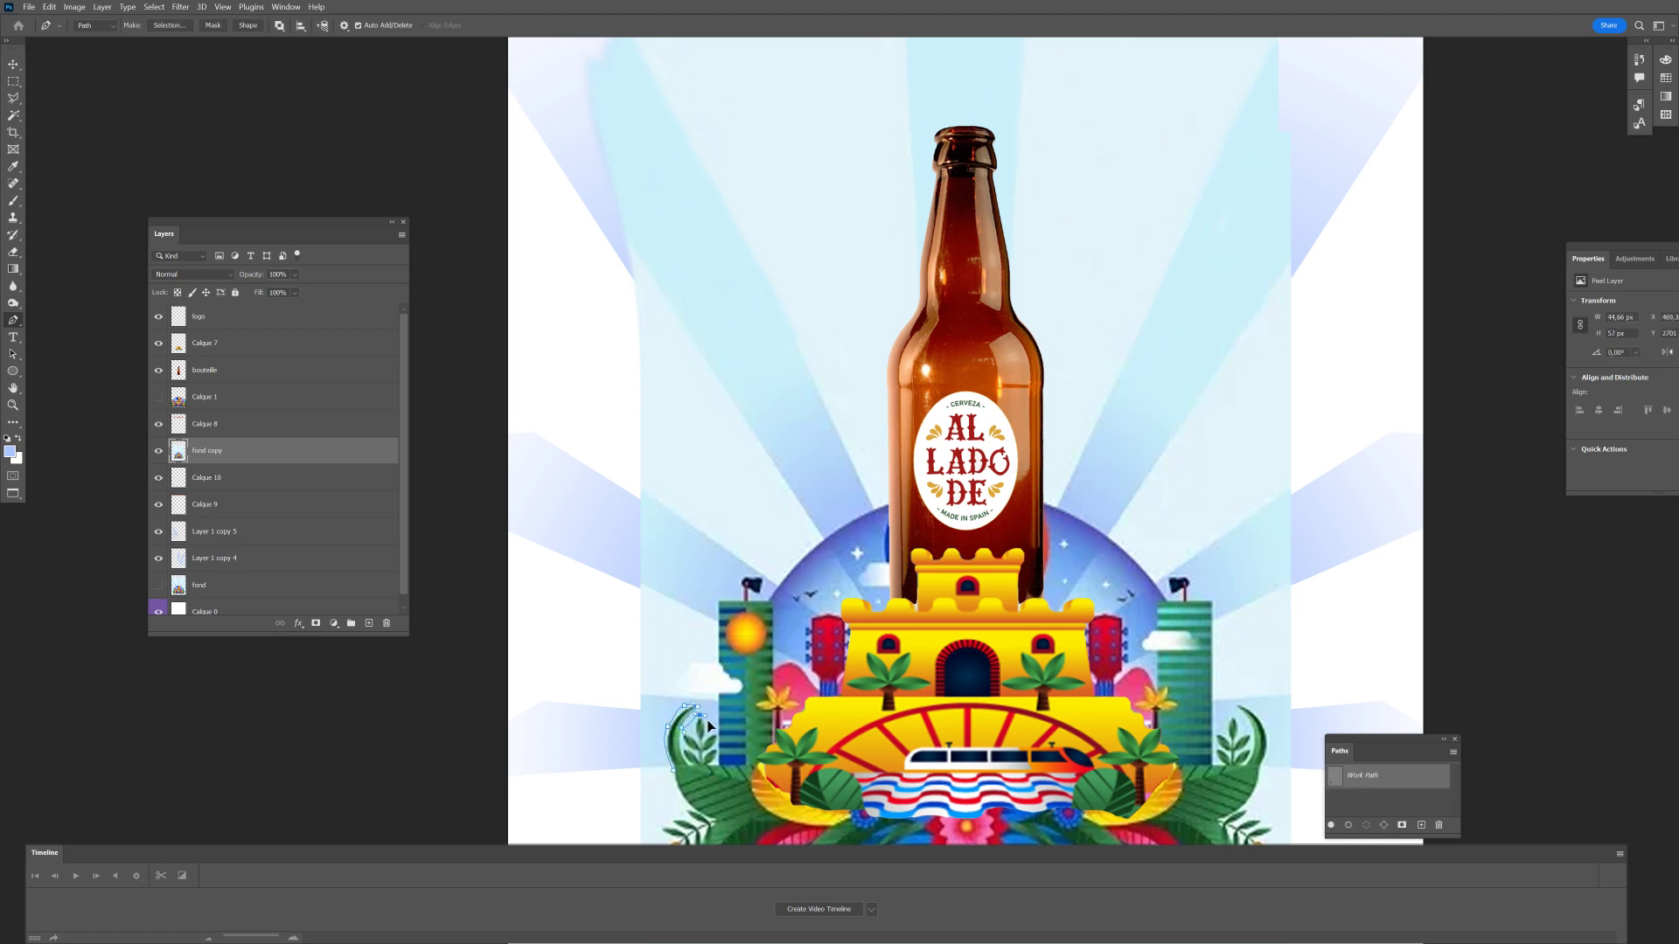
pyautogui.click(760, 590)
pyautogui.moveTo(766, 602); pyautogui.dragTo(768, 601)
pyautogui.moveTo(1038, 500)
pyautogui.mouseDown()
pyautogui.moveTo(1082, 516)
pyautogui.moveTo(1042, 501)
pyautogui.mouseUp()
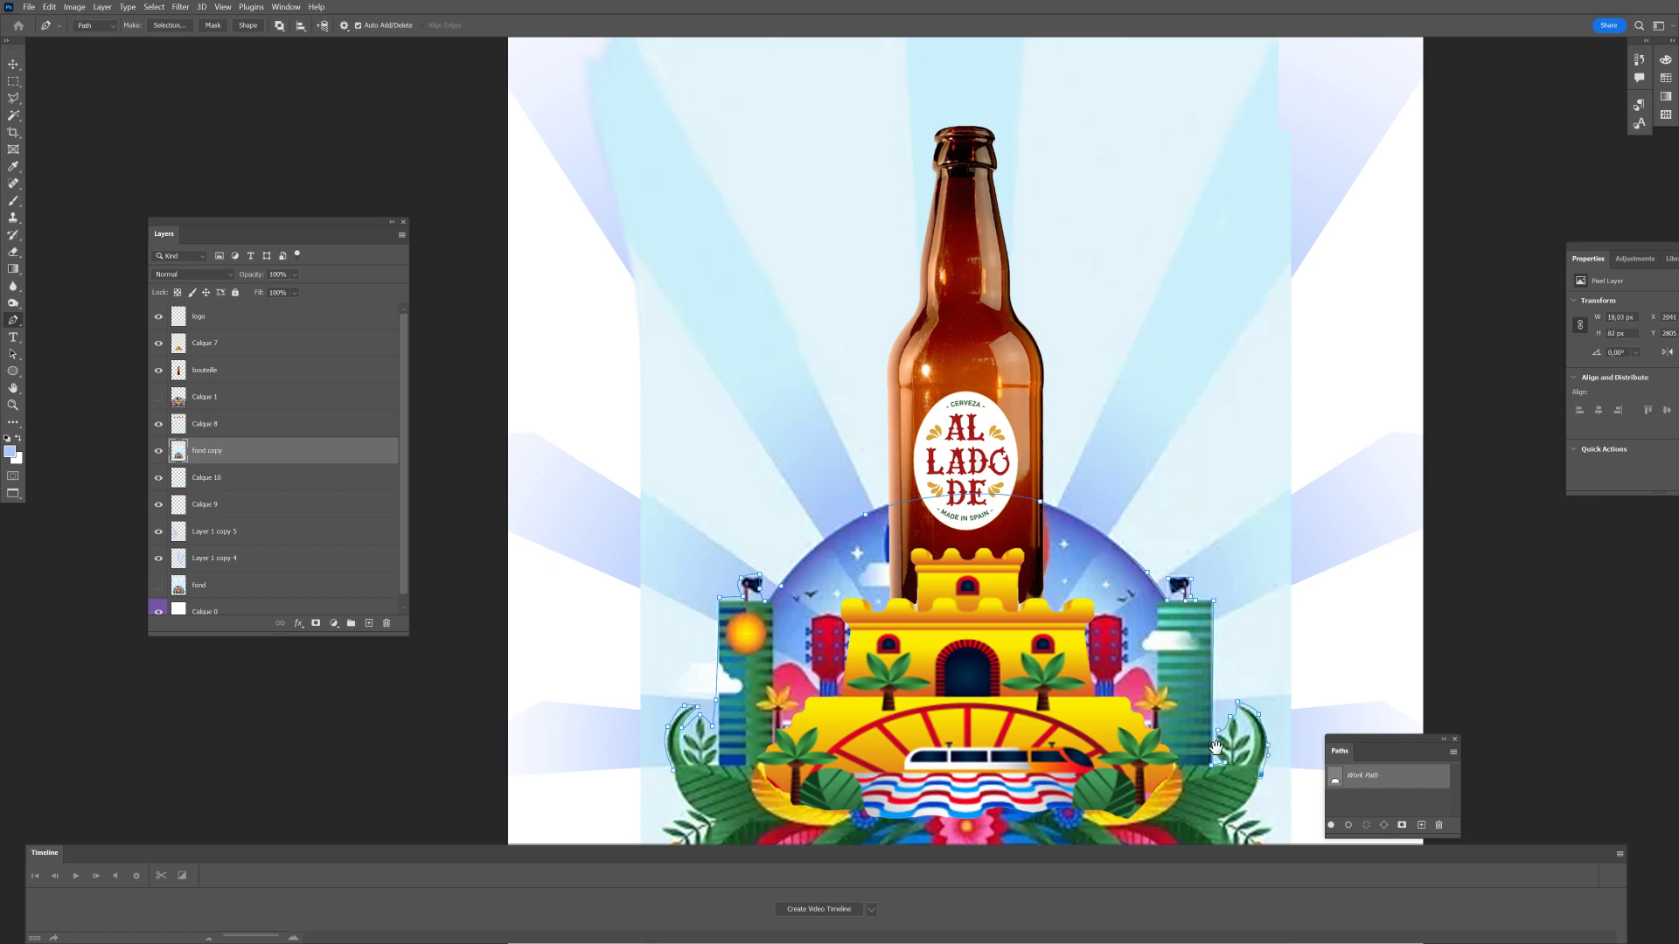
# Continue the path from the right leaf out past the poster's right edge, across its upper part and down the left side, closing it at the left leaf.
pyautogui.moveTo(1215, 748); pyautogui.dragTo(1135, 623)
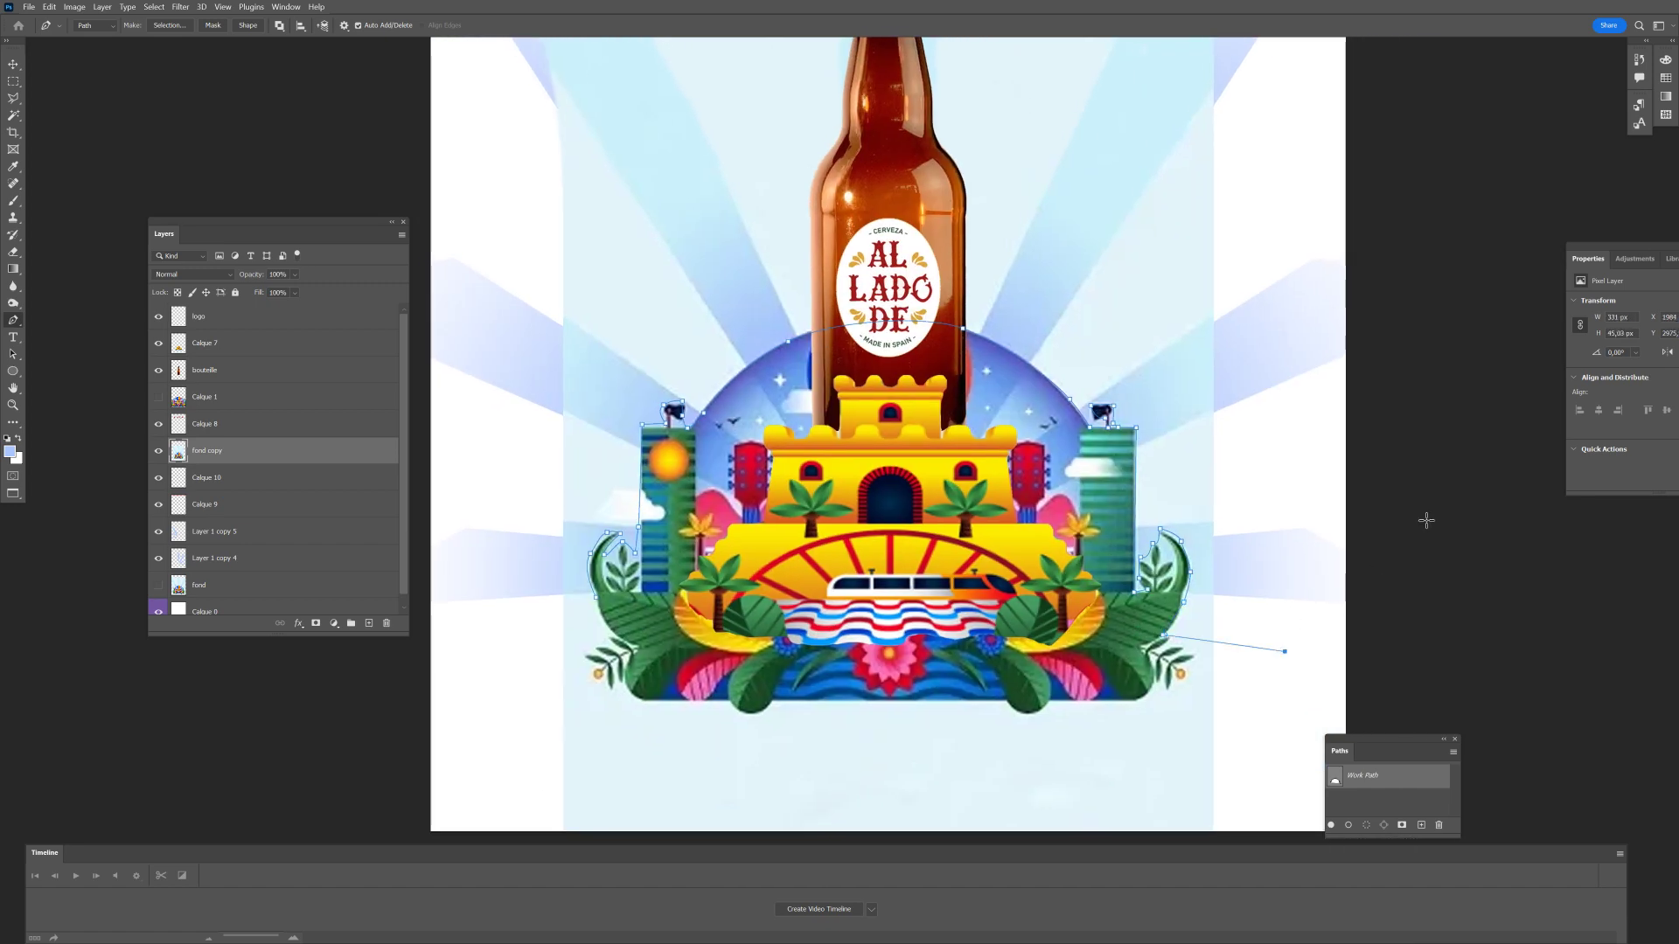
pyautogui.moveTo(1414, 283); pyautogui.dragTo(1333, 623)
pyautogui.click(1376, 403)
pyautogui.click(1343, 171)
pyautogui.moveTo(1055, 133); pyautogui.dragTo(1383, 191)
pyautogui.click(643, 189)
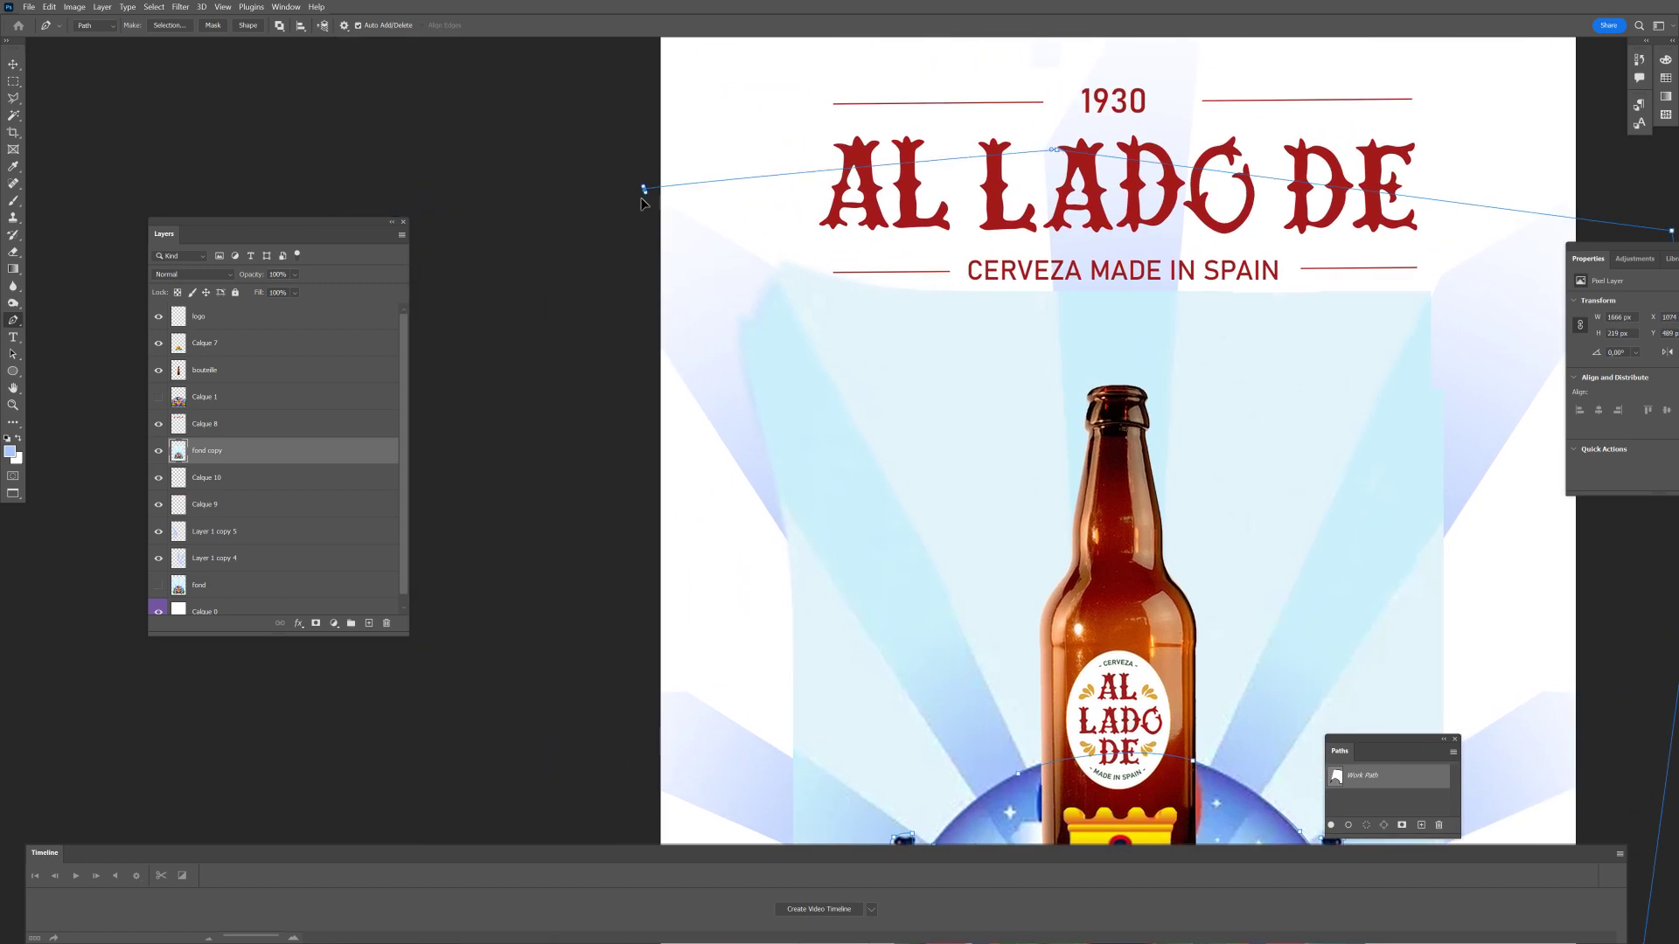
pyautogui.click(587, 380)
pyautogui.moveTo(661, 671); pyautogui.dragTo(687, 252)
pyautogui.click(649, 716)
pyautogui.click(781, 688)
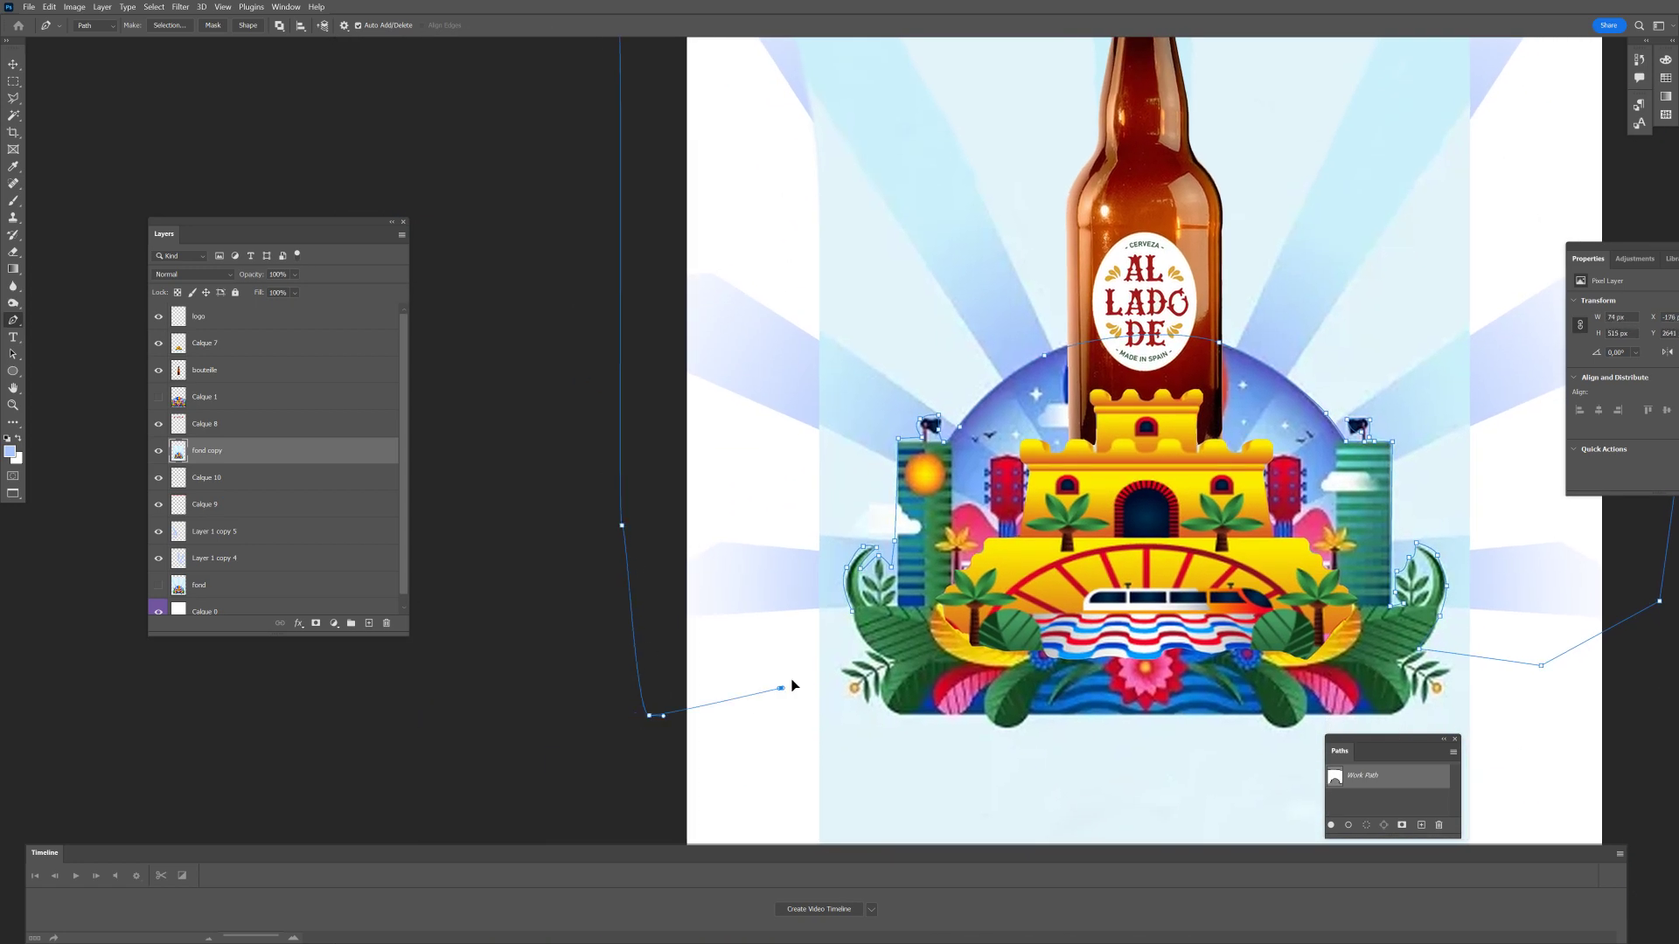
pyautogui.click(850, 612)
# Turn the path into a selection, remove the work path and delete the enclosed light-blue background from fond copy.
pyautogui.hotkey('ctrl', 'Return')
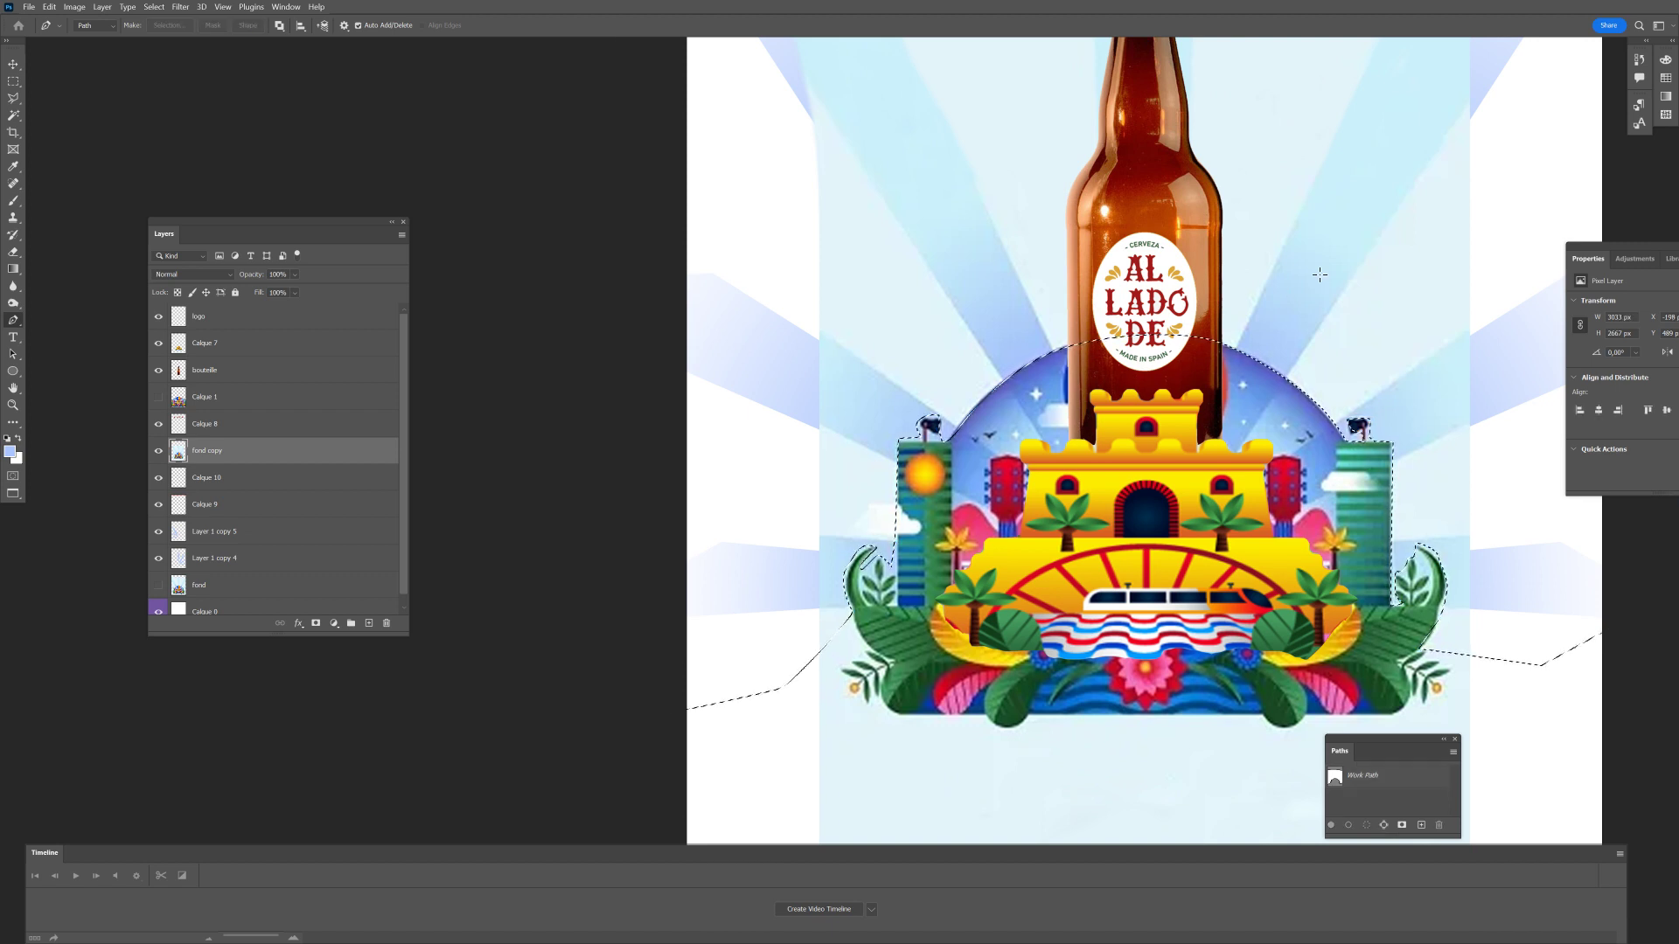
pyautogui.click(104, 552)
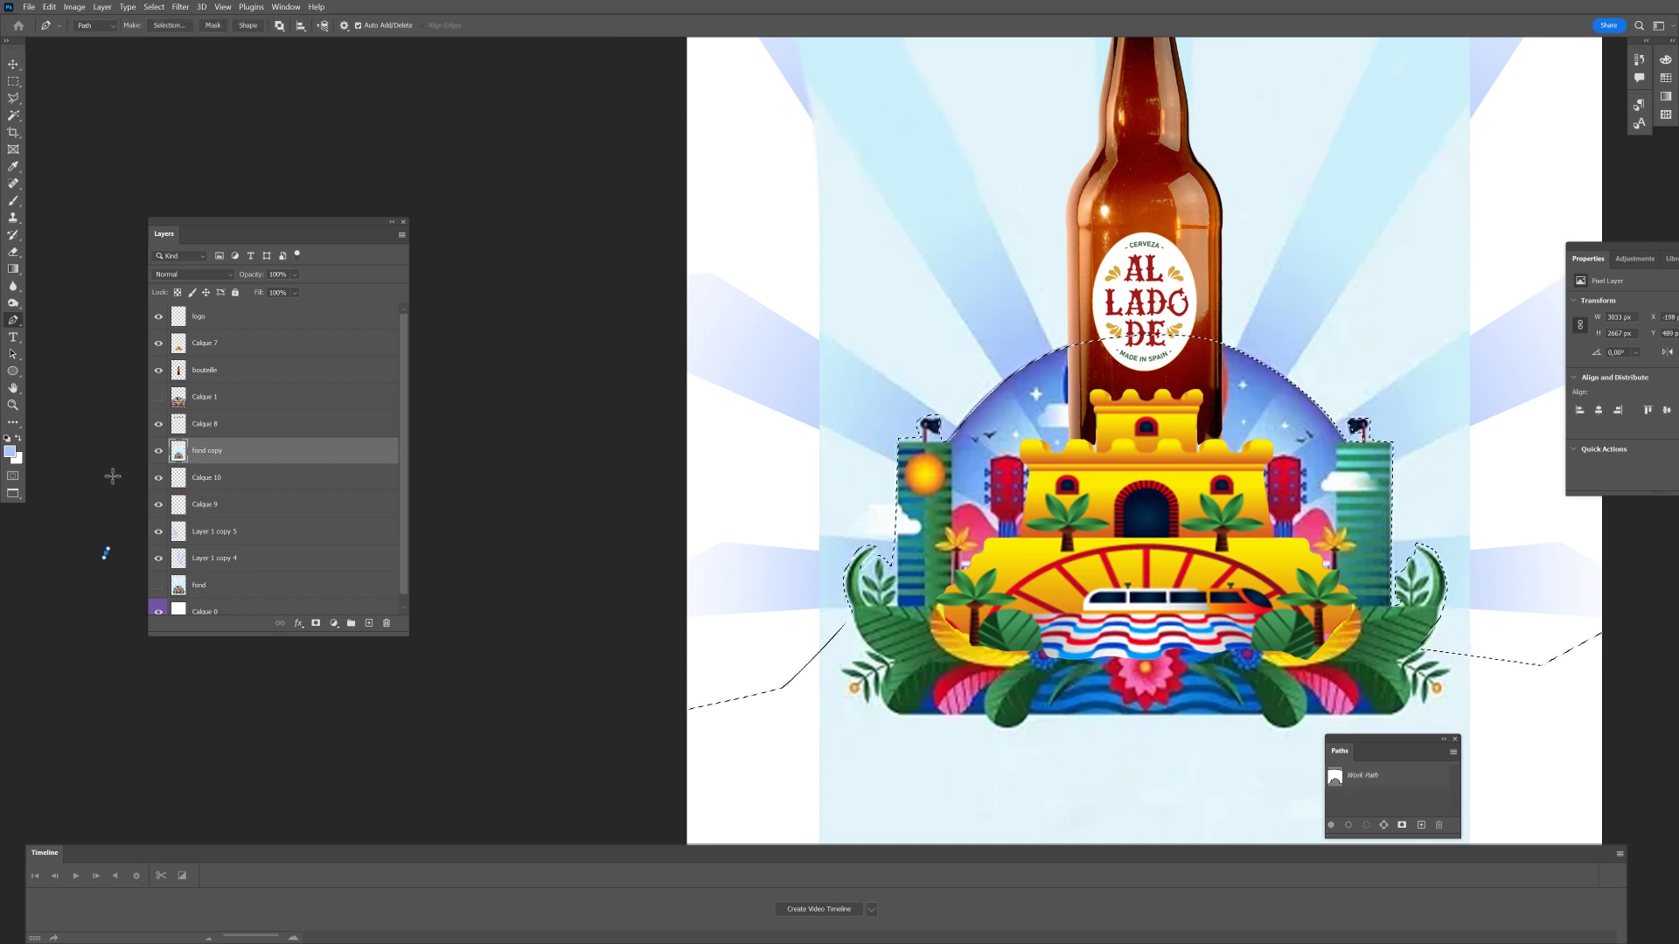
pyautogui.press('Delete')
pyautogui.press('Delete')
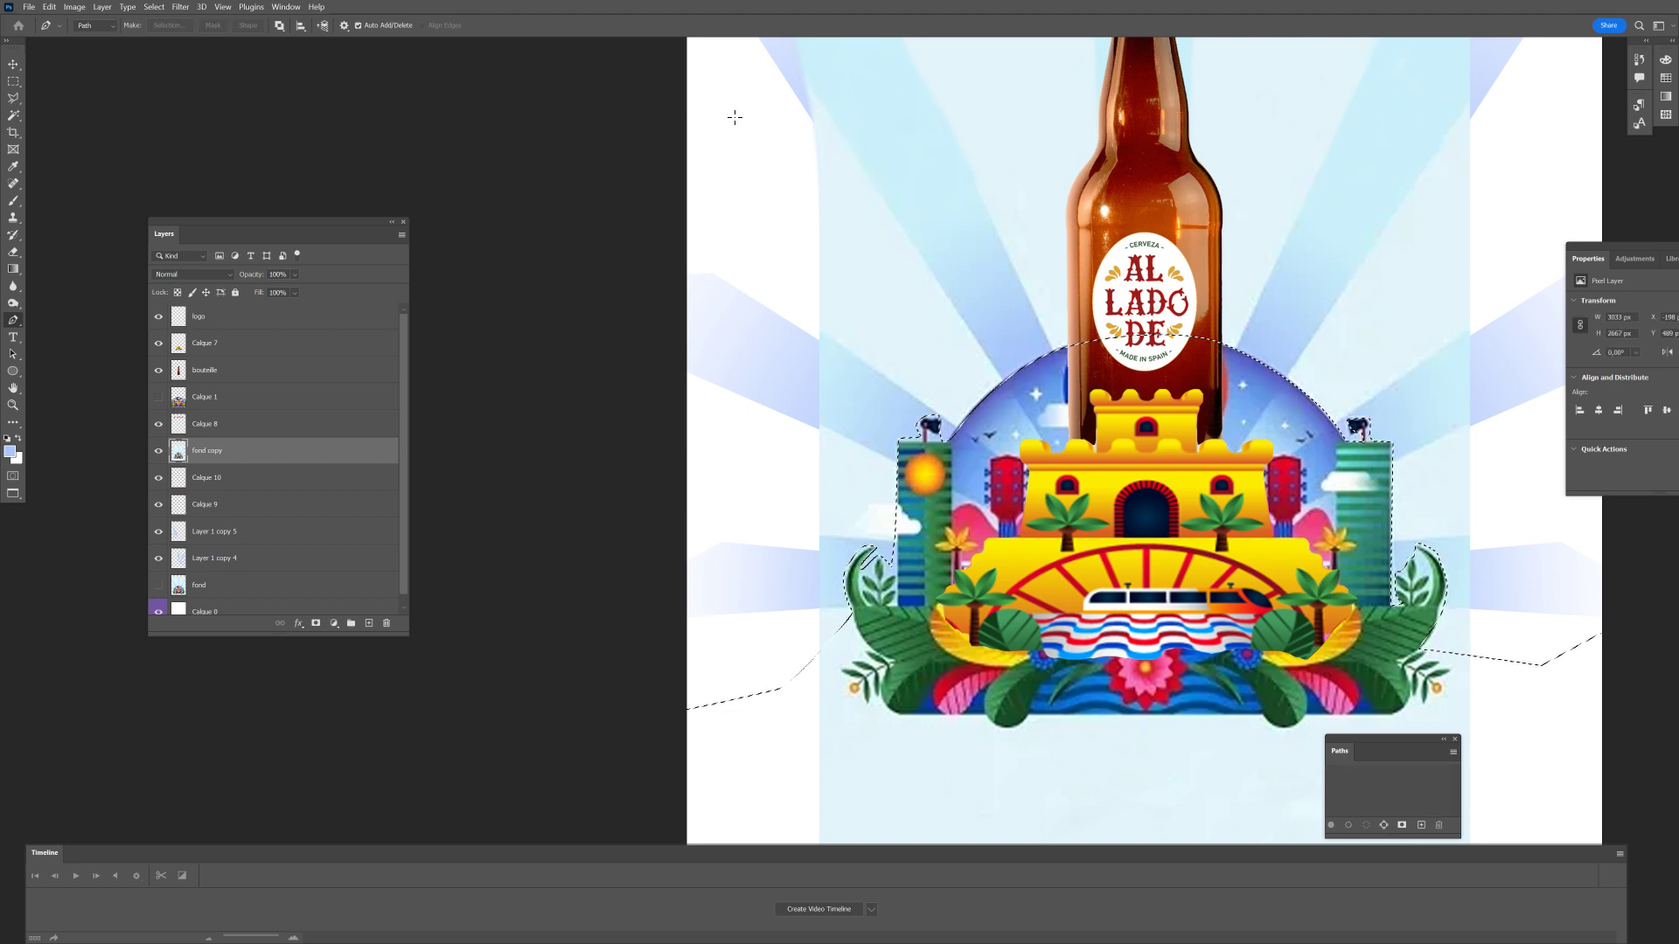
pyautogui.press('Delete')
pyautogui.hotkey('ctrl', 'd')
pyautogui.press('z')
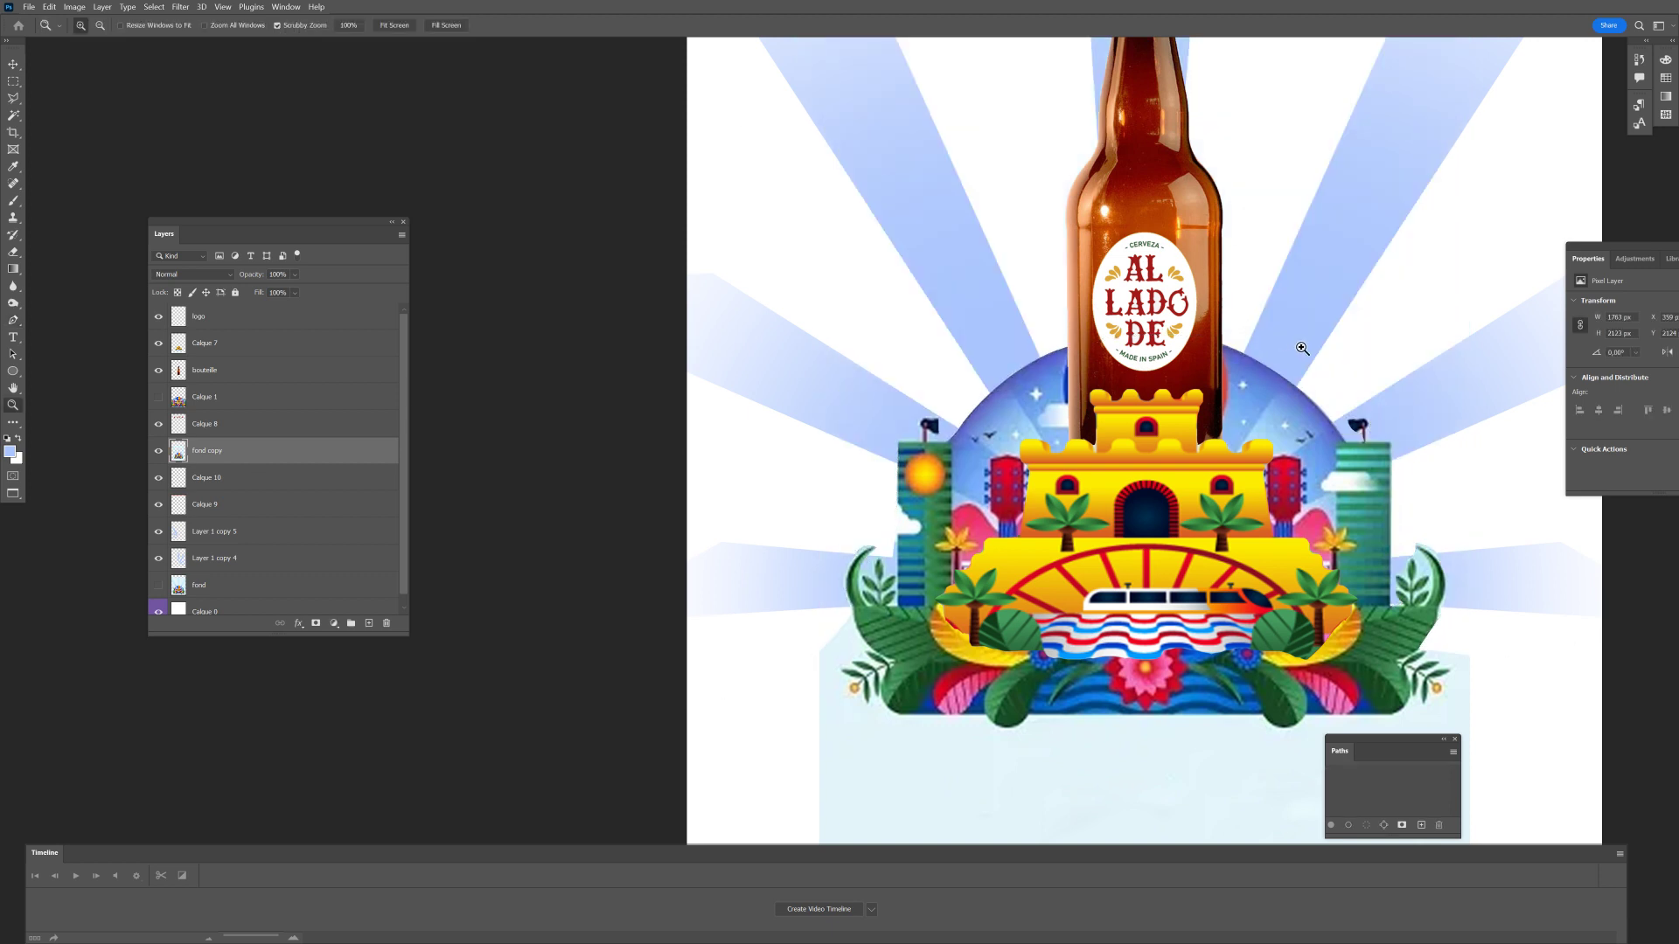
pyautogui.keyDown('alt'); pyautogui.click(1318, 349); pyautogui.keyUp('alt')
pyautogui.moveTo(1318, 341); pyautogui.dragTo(1124, 523)
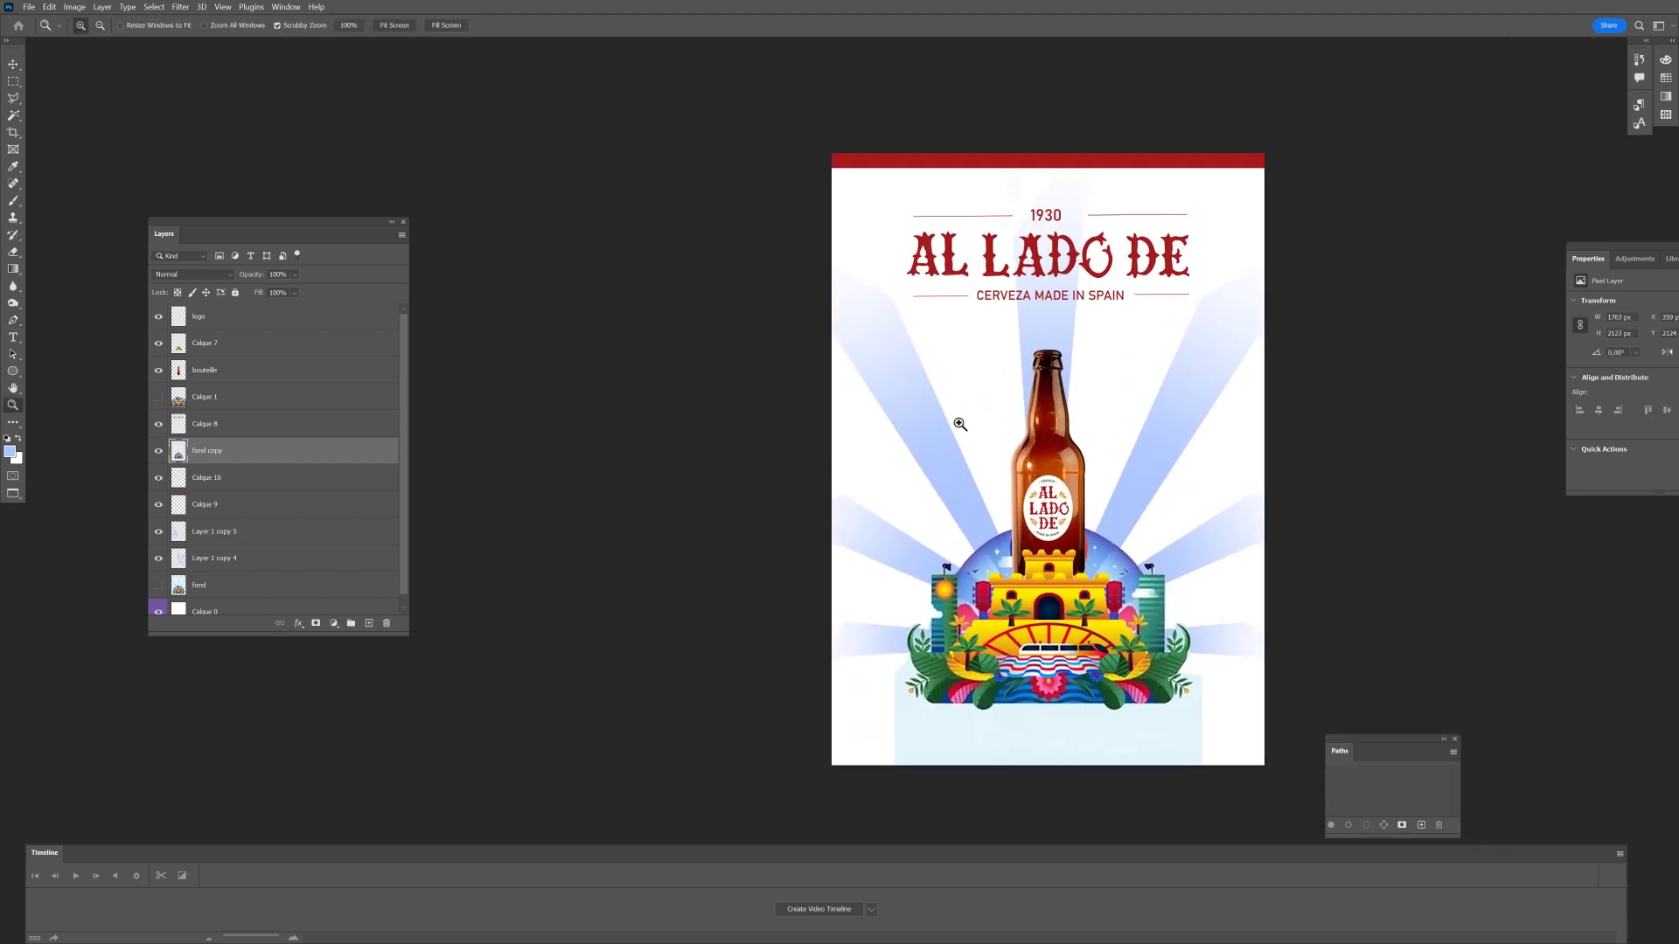
pyautogui.keyDown('alt'); pyautogui.click(1063, 464); pyautogui.keyUp('alt')
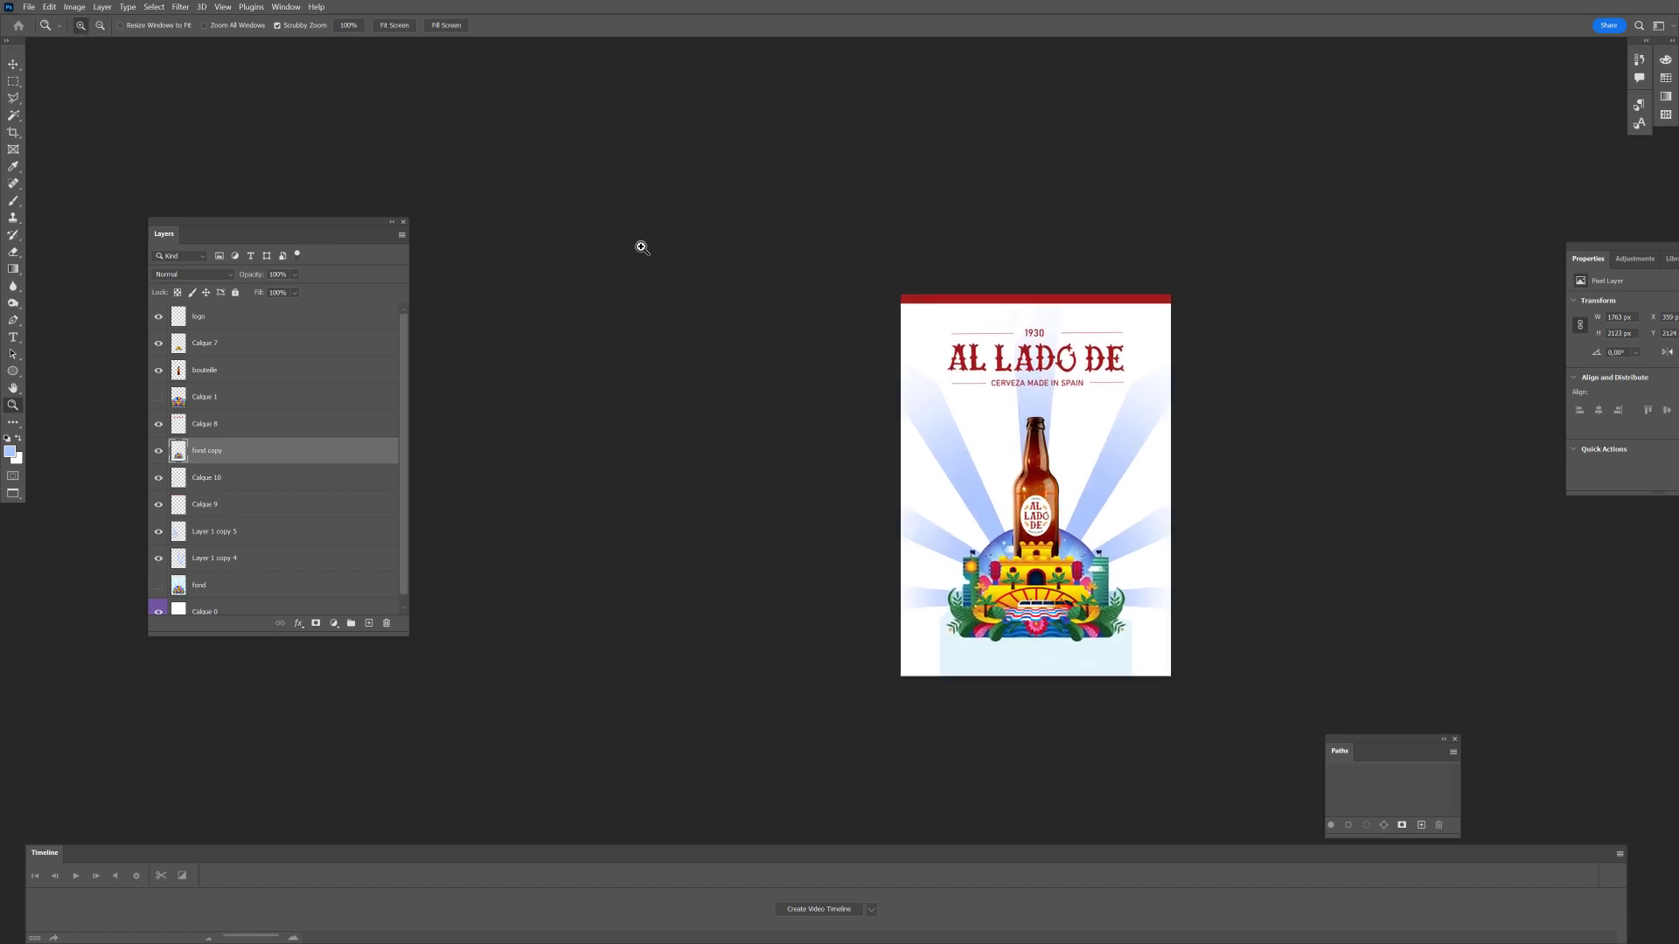
# Switch to After Effects and move the PL_005 layer earlier so its start slightly overlaps the end of PL_004.
pyautogui.hotkey('alt', 'Tab')
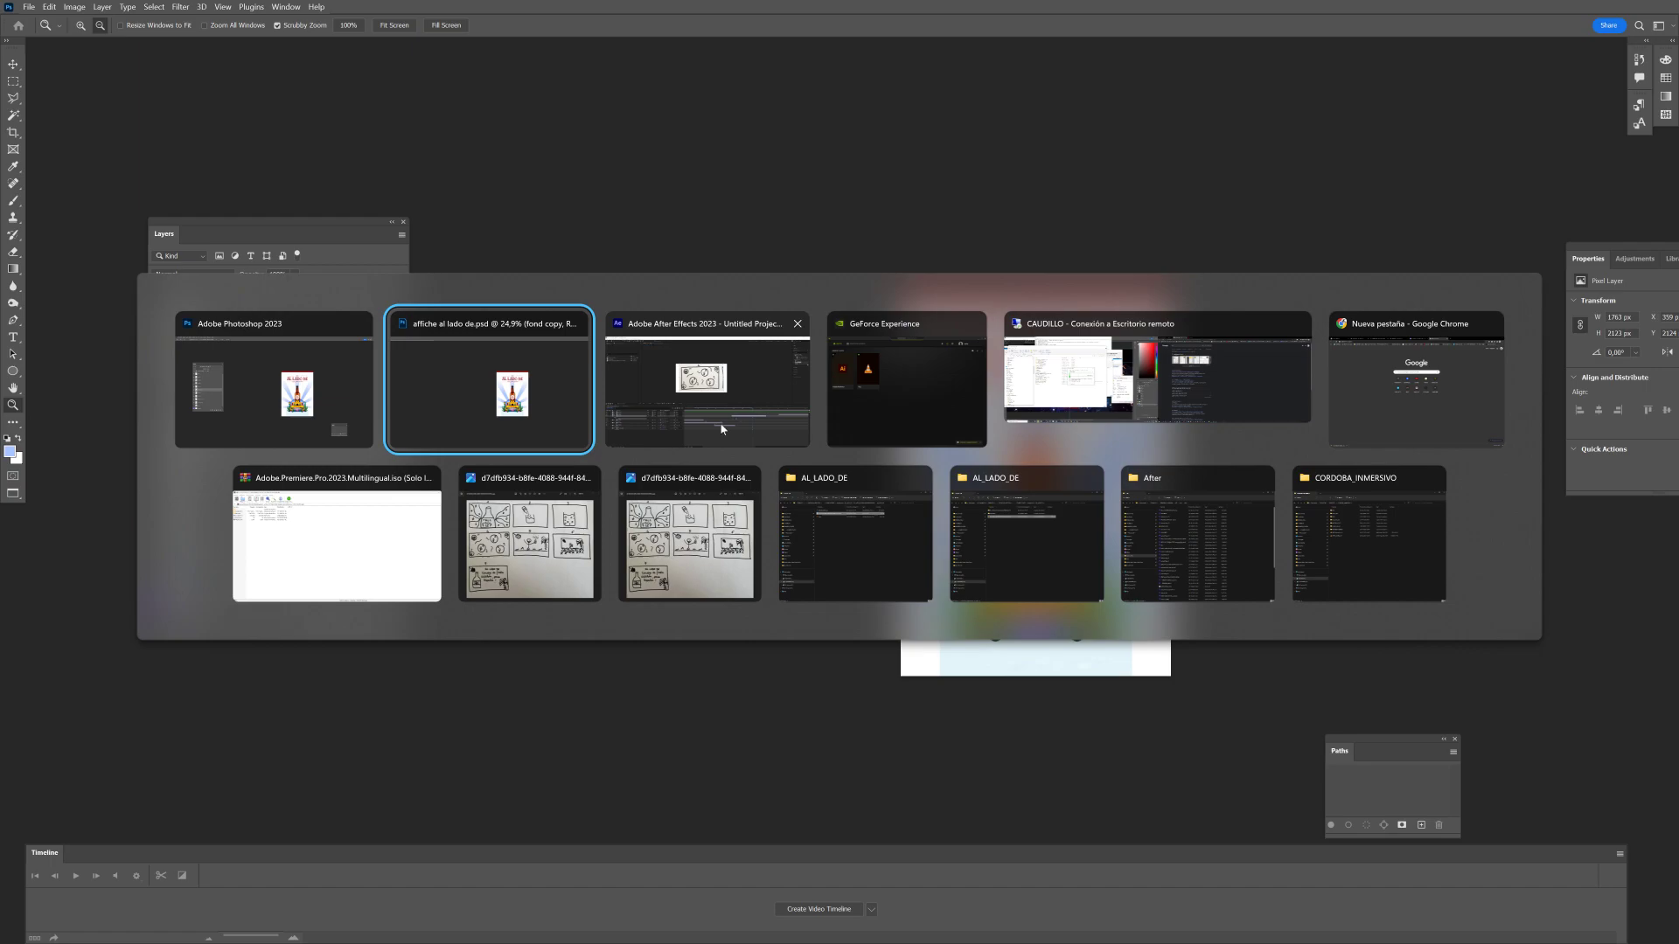
pyautogui.click(772, 403)
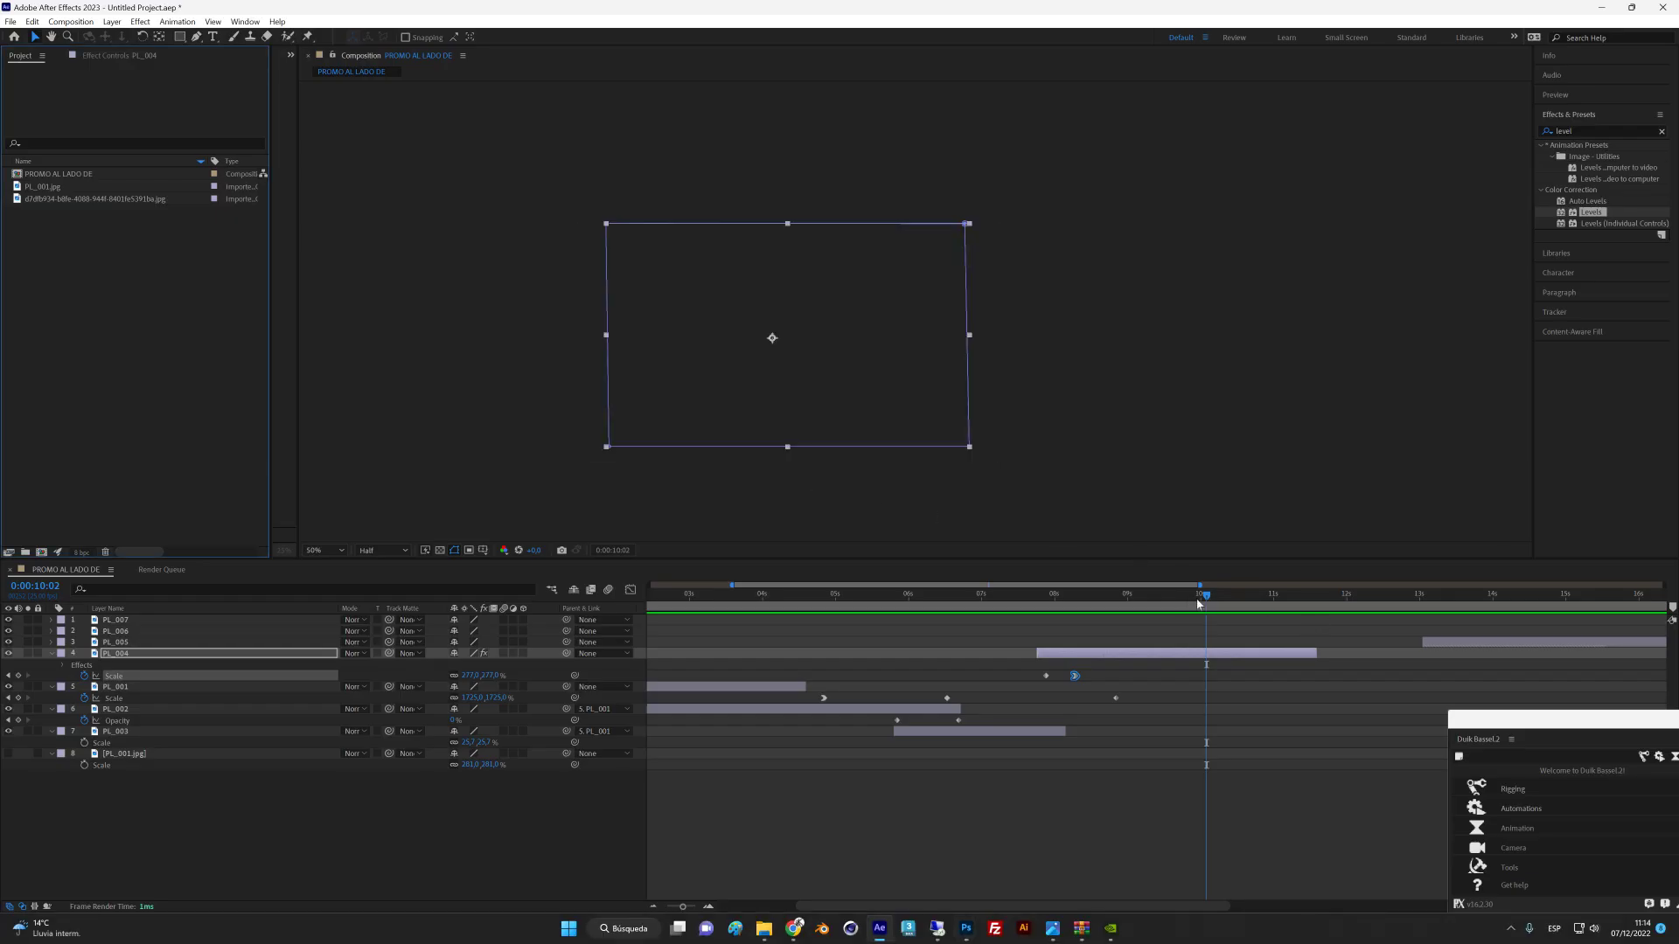
pyautogui.moveTo(1198, 604); pyautogui.dragTo(1447, 584)
pyautogui.moveTo(1444, 644); pyautogui.dragTo(1327, 649)
# Preview the animatic from 0:00:05:06 and move PL_005 earlier again to lengthen its overlap with PL_004.
pyautogui.moveTo(1225, 602); pyautogui.dragTo(853, 614)
pyautogui.press('space')
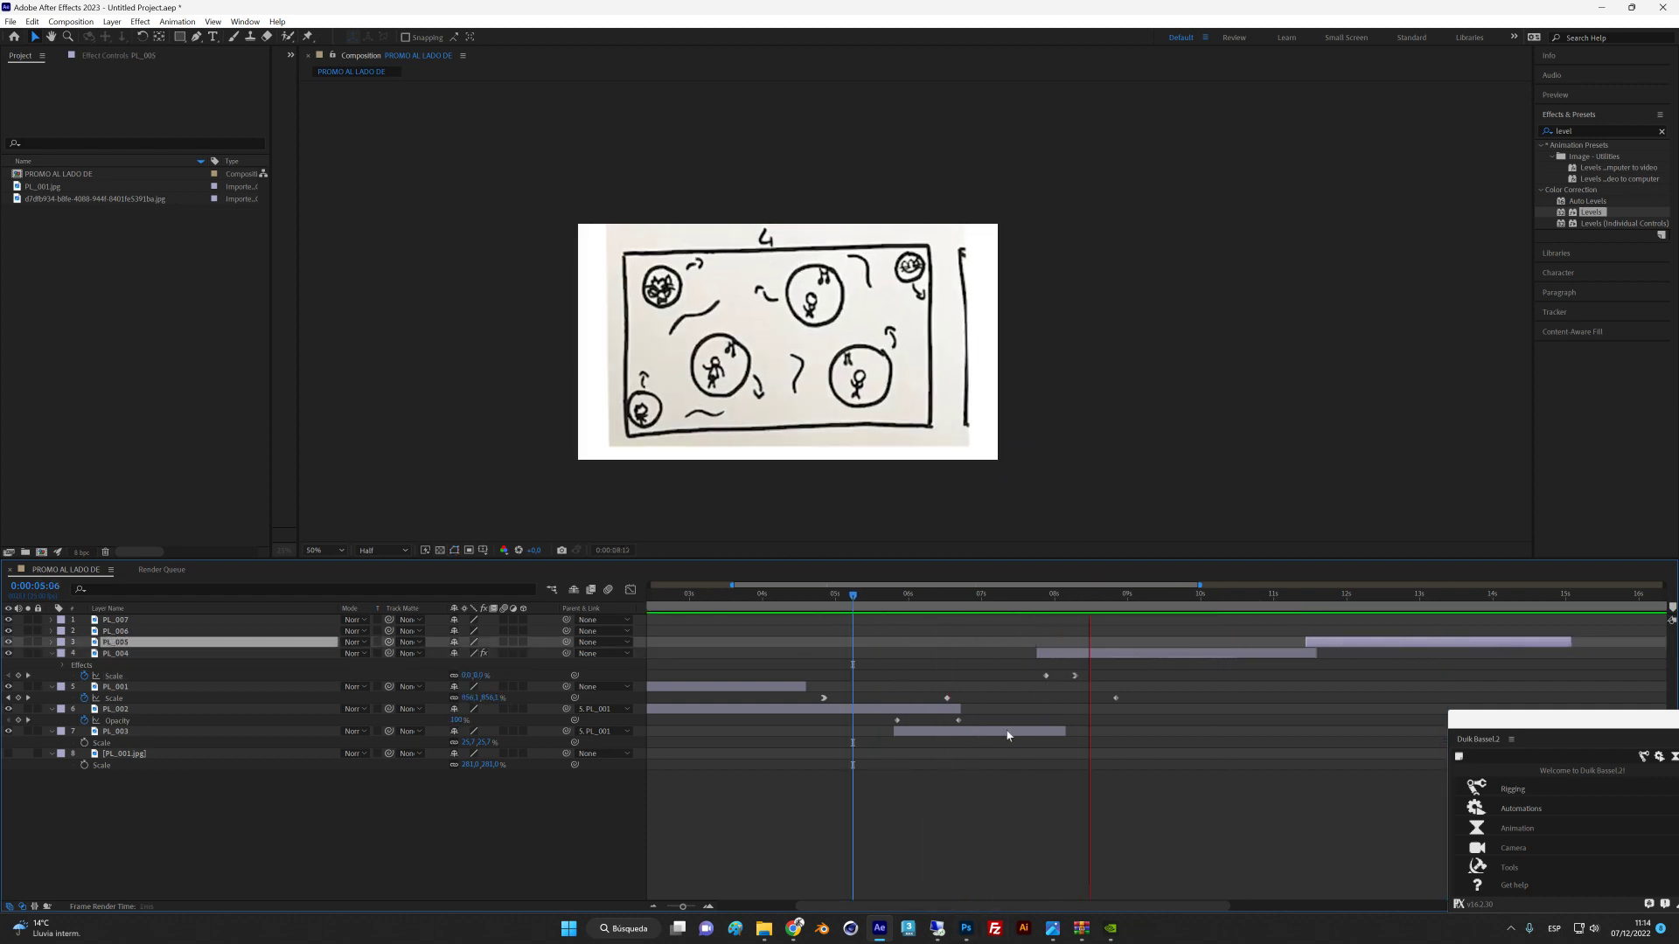
pyautogui.press('space')
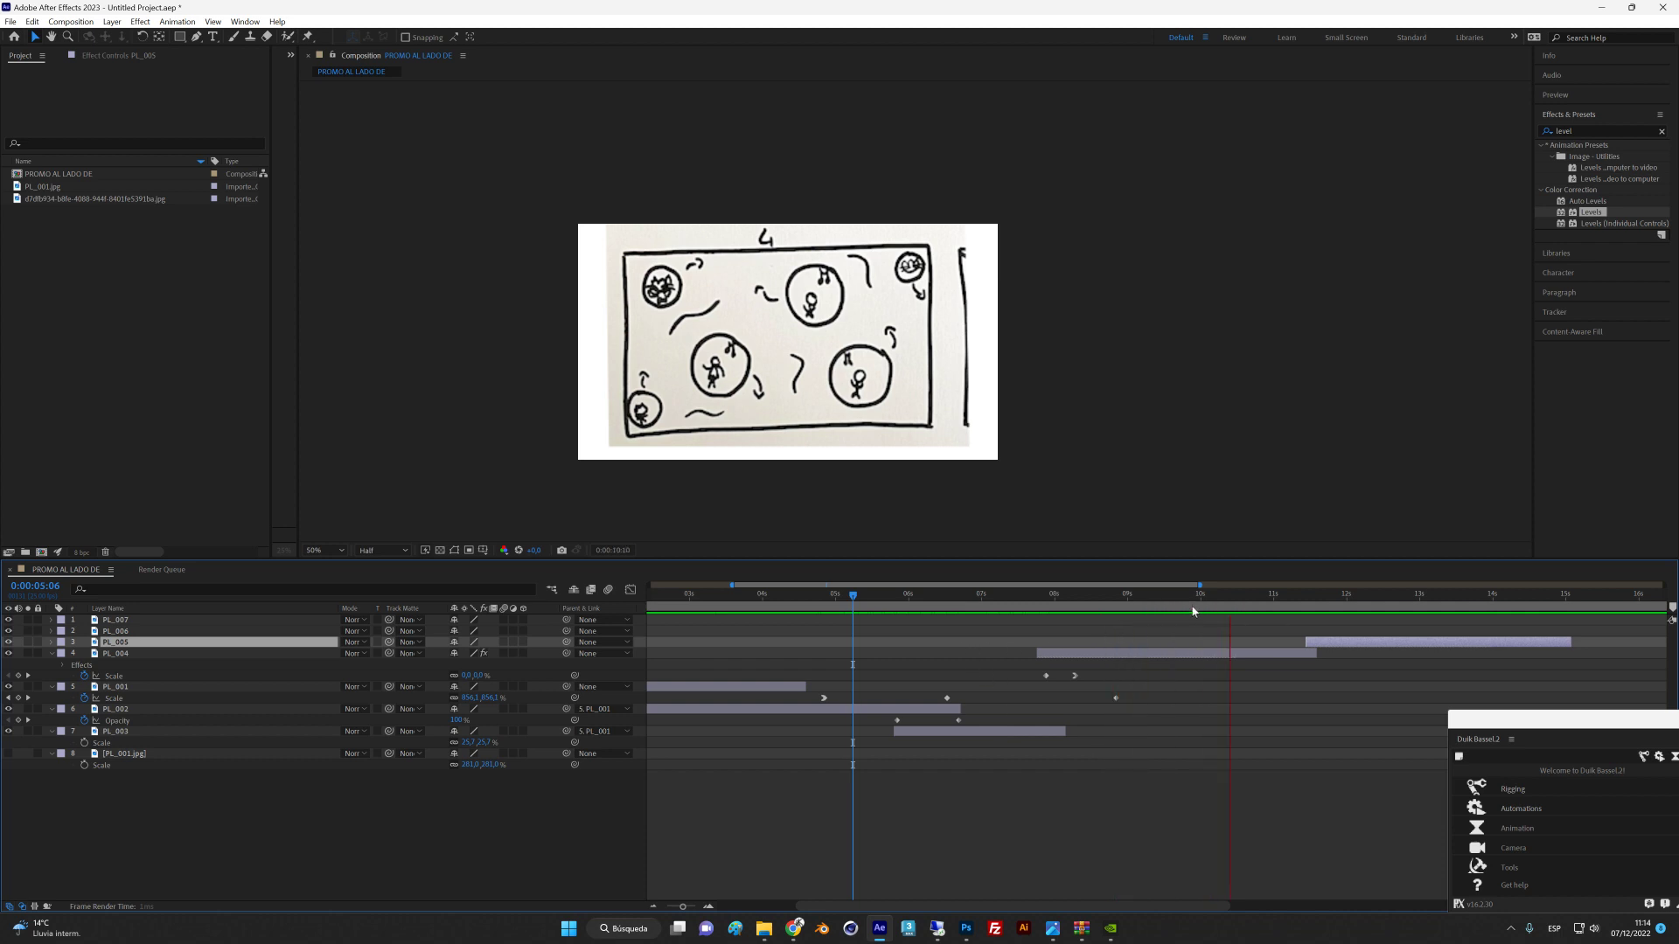
pyautogui.moveTo(1333, 648); pyautogui.dragTo(1286, 648)
# Play back the transition into PL_004 from 0:00:06:13 and again from 0:00:04:03 to check its timing.
pyautogui.click(947, 595)
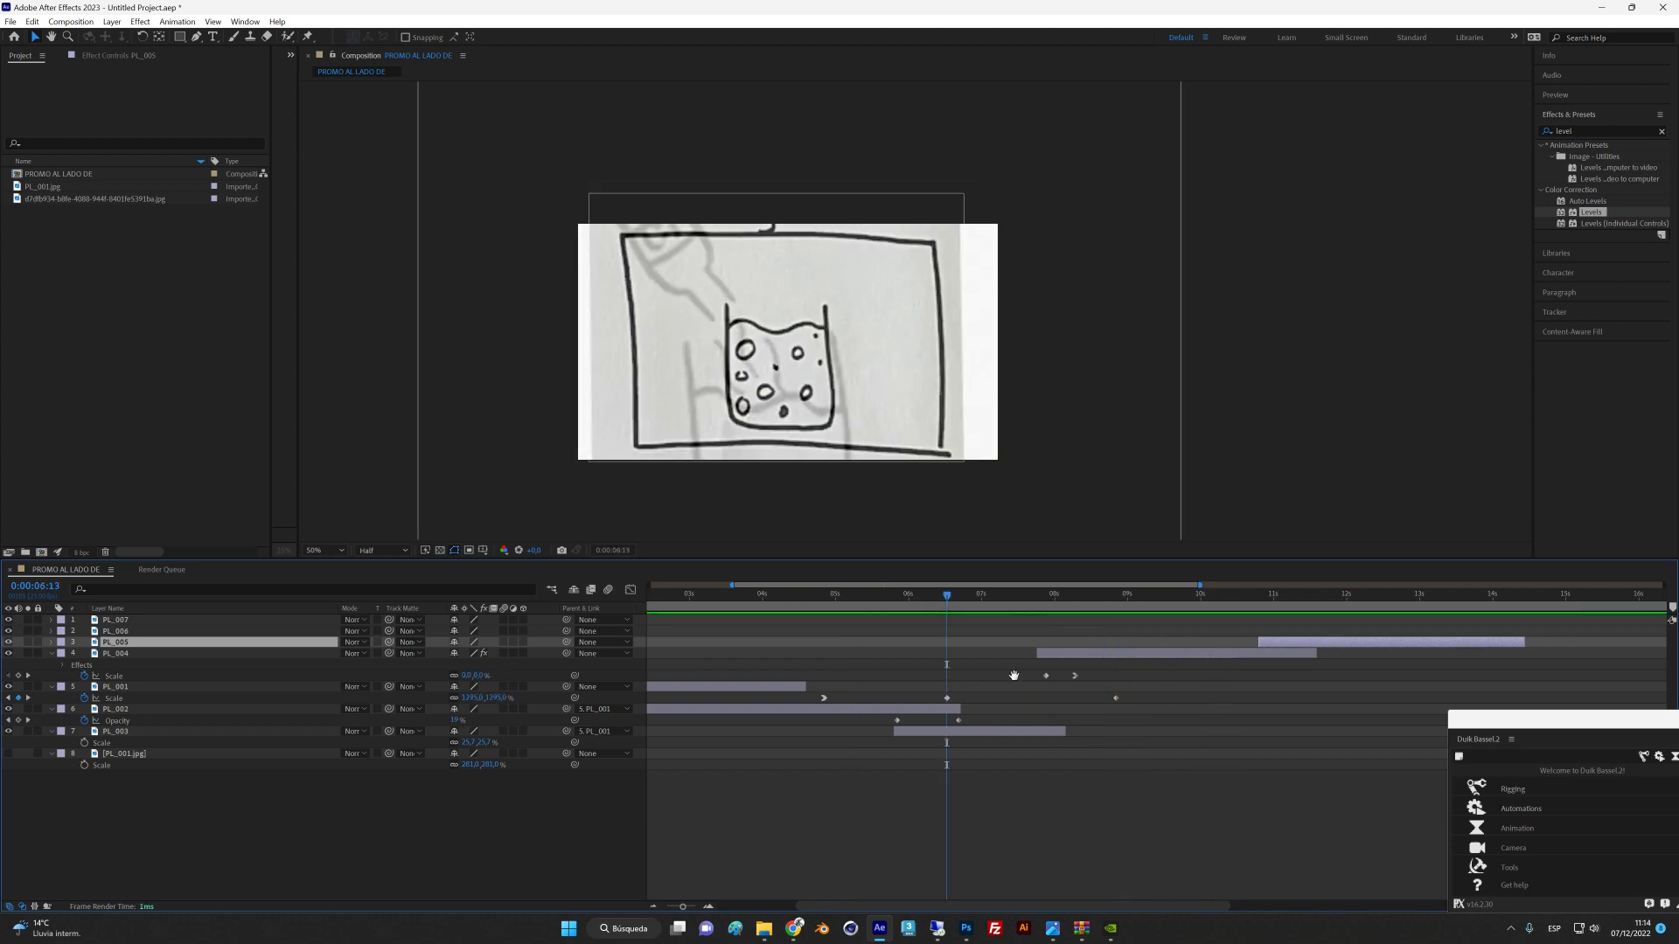
pyautogui.press('space')
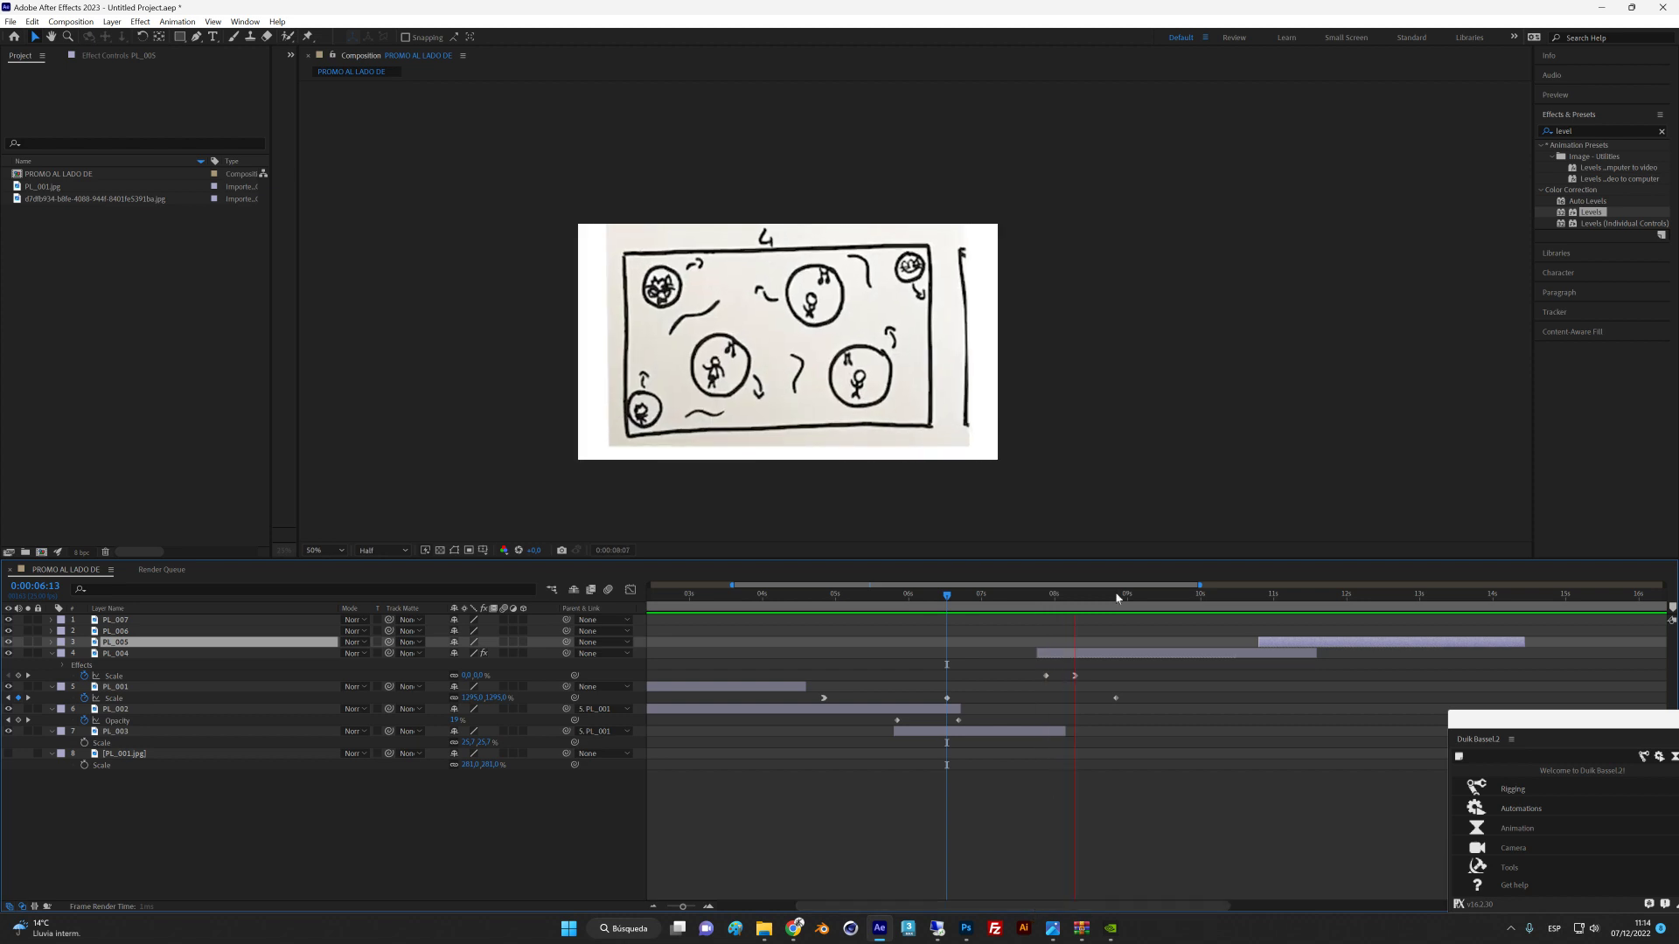
pyautogui.click(803, 596)
pyautogui.click(771, 595)
pyautogui.press('space')
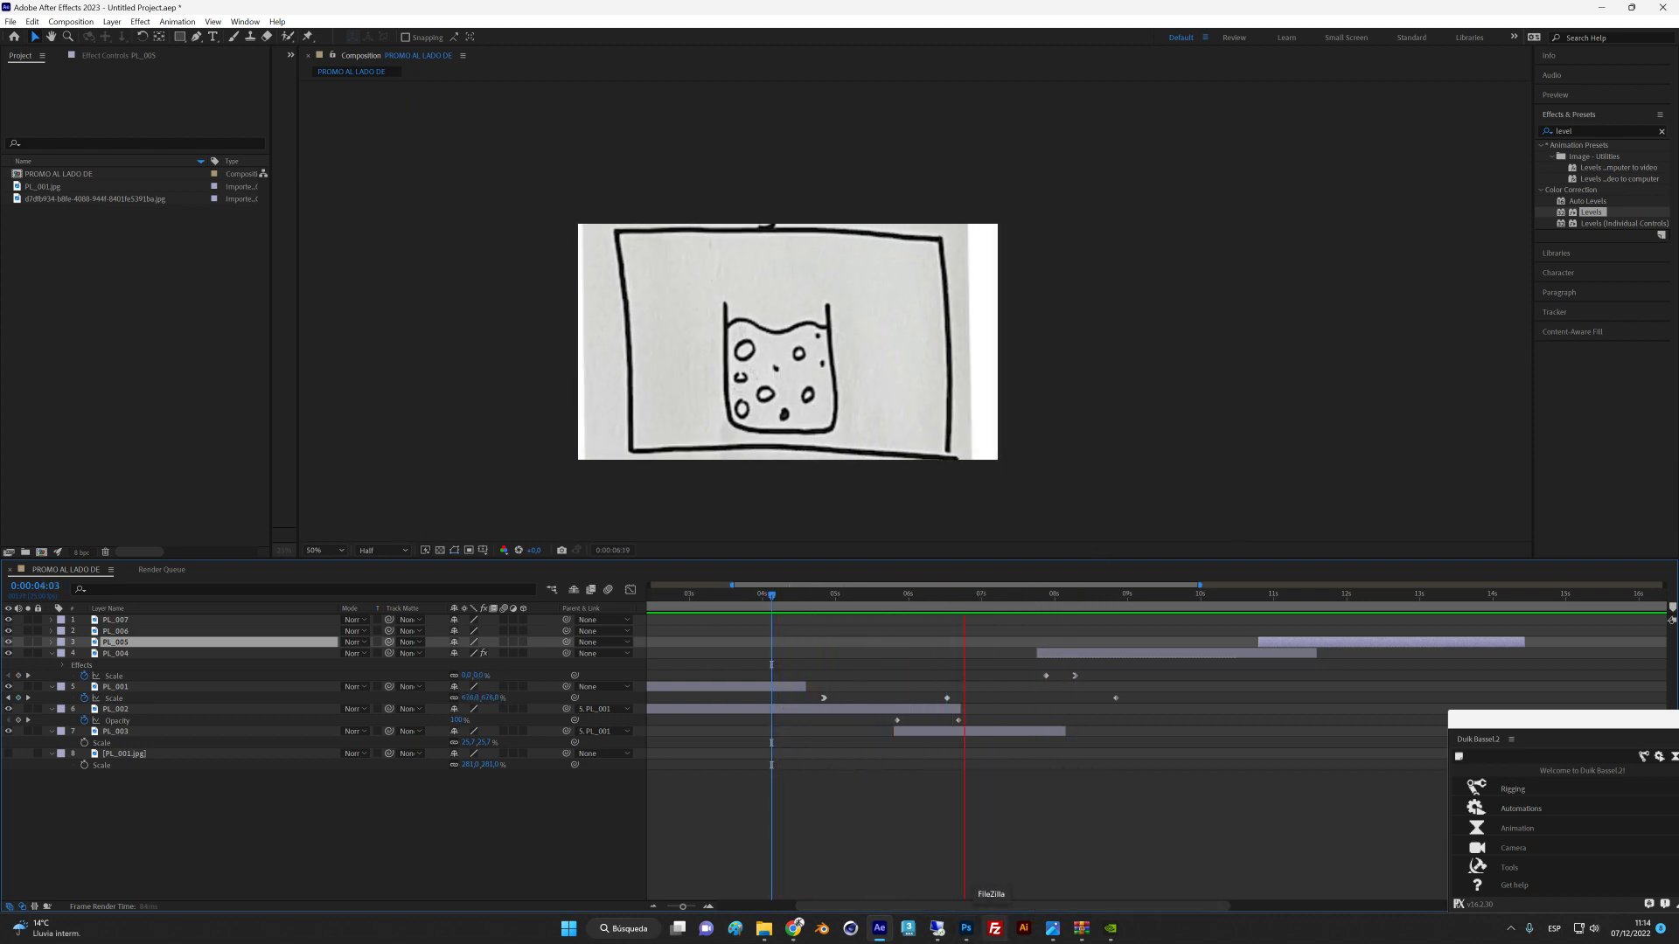
pyautogui.press('space')
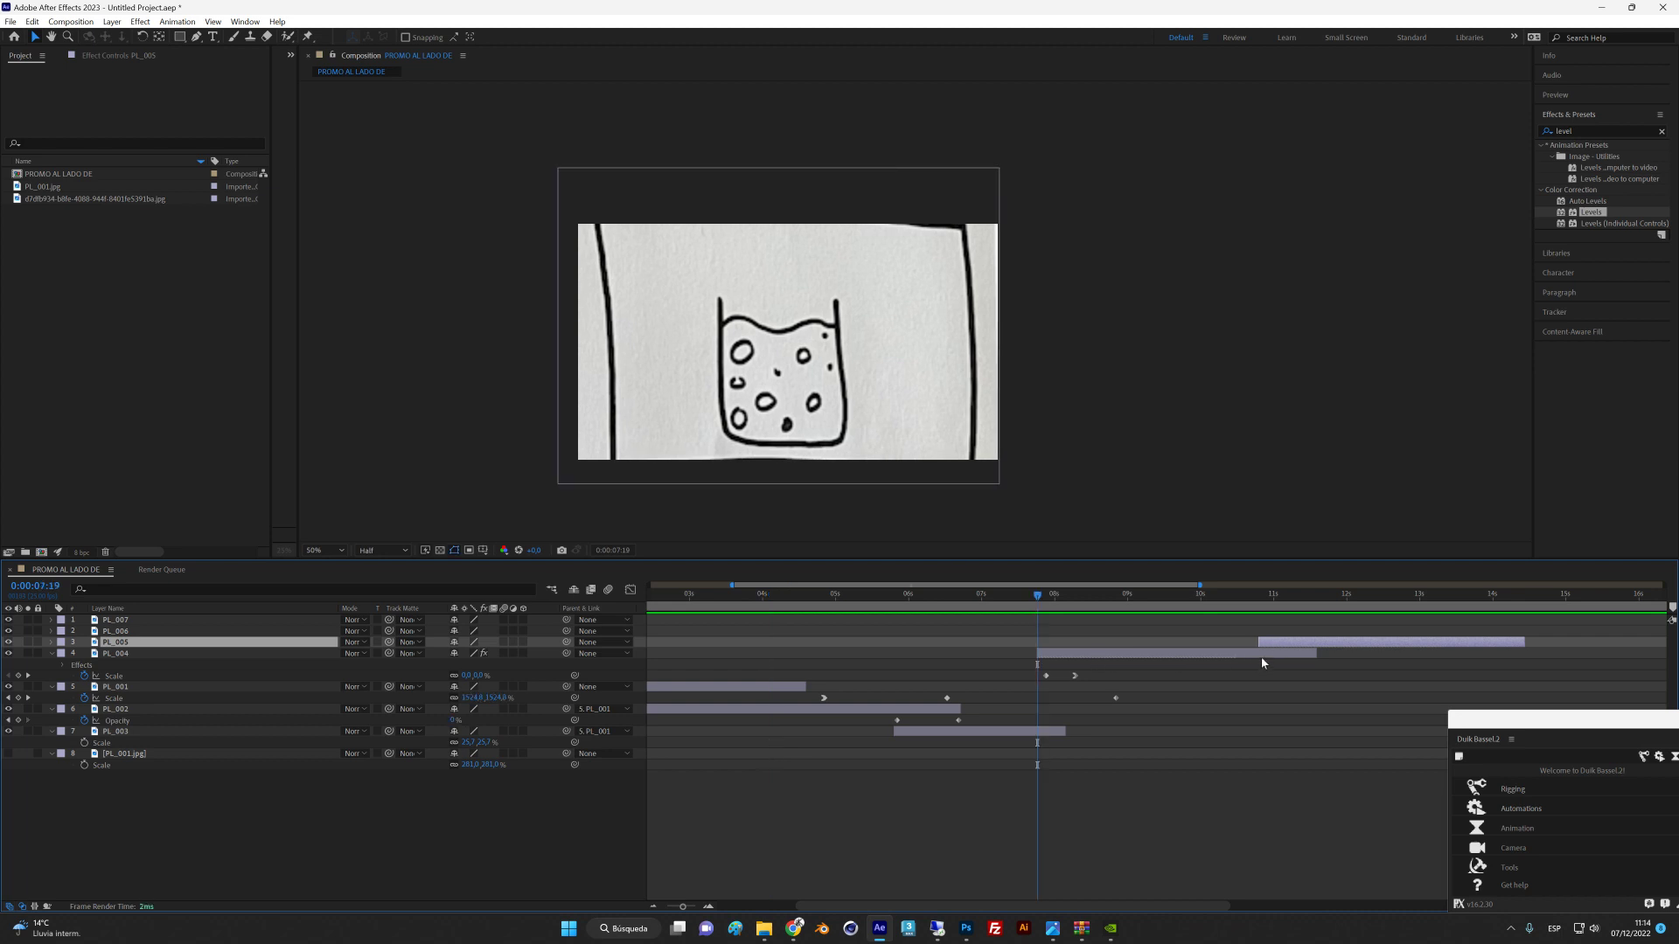
# Shift the PL_004 and PL_005 layers together slightly earlier and preview the transition.
pyautogui.keyDown('shift'); pyautogui.click(1261, 657); pyautogui.keyUp('shift')
pyautogui.moveTo(1238, 656); pyautogui.dragTo(1214, 656)
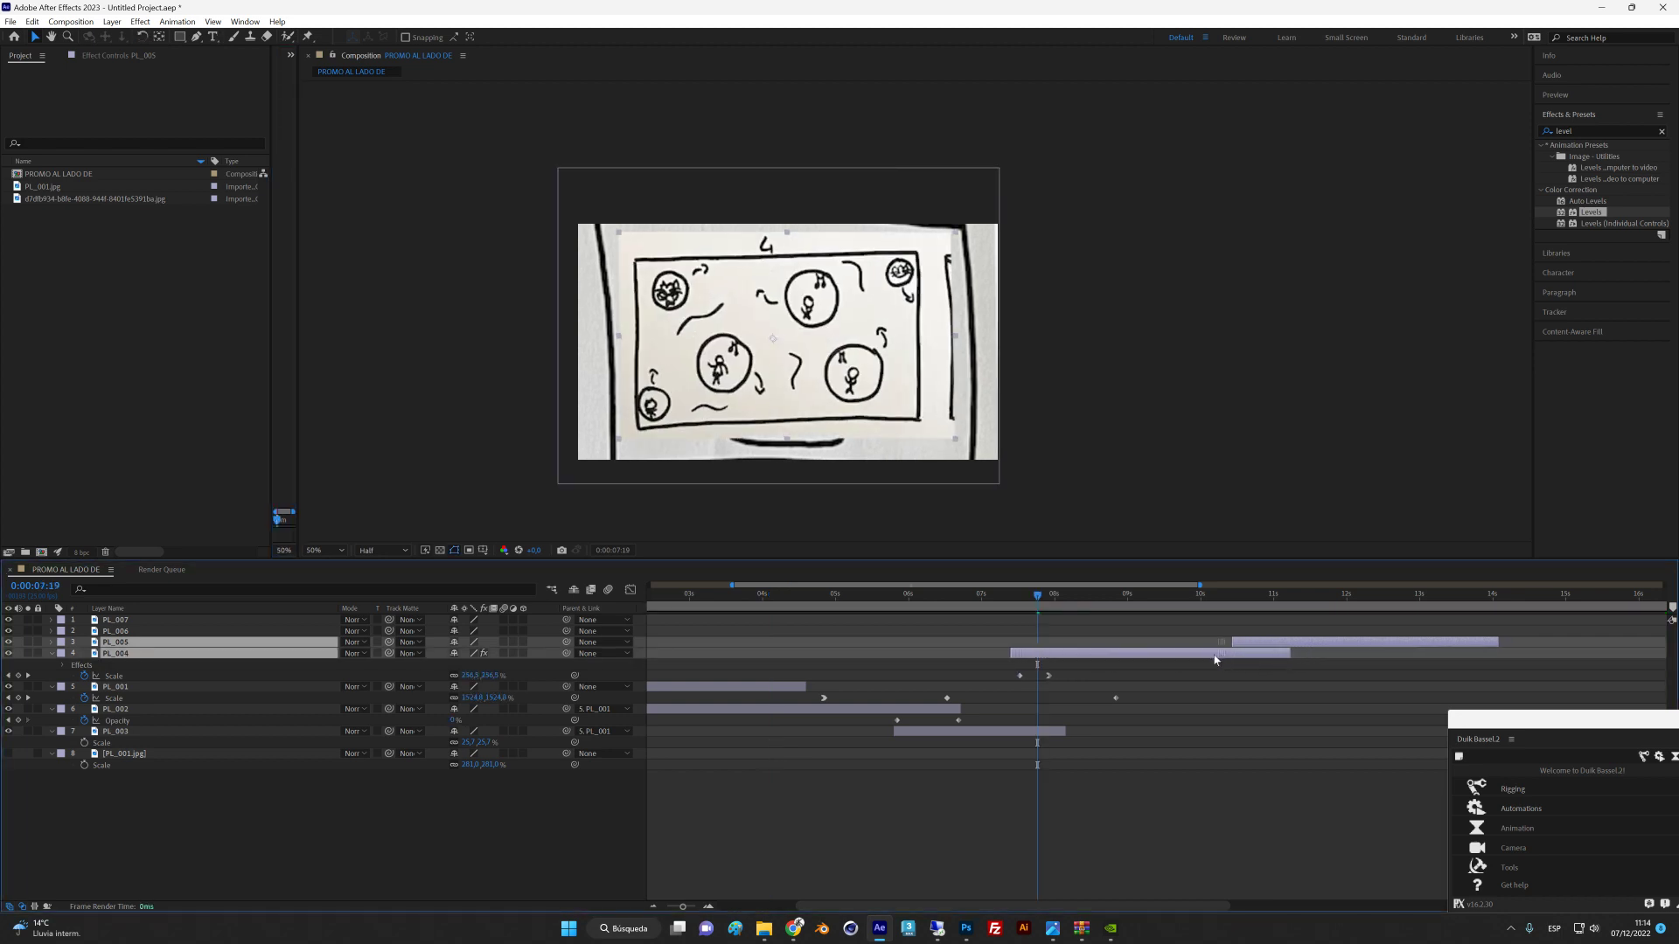
pyautogui.press('space')
pyautogui.press('space')
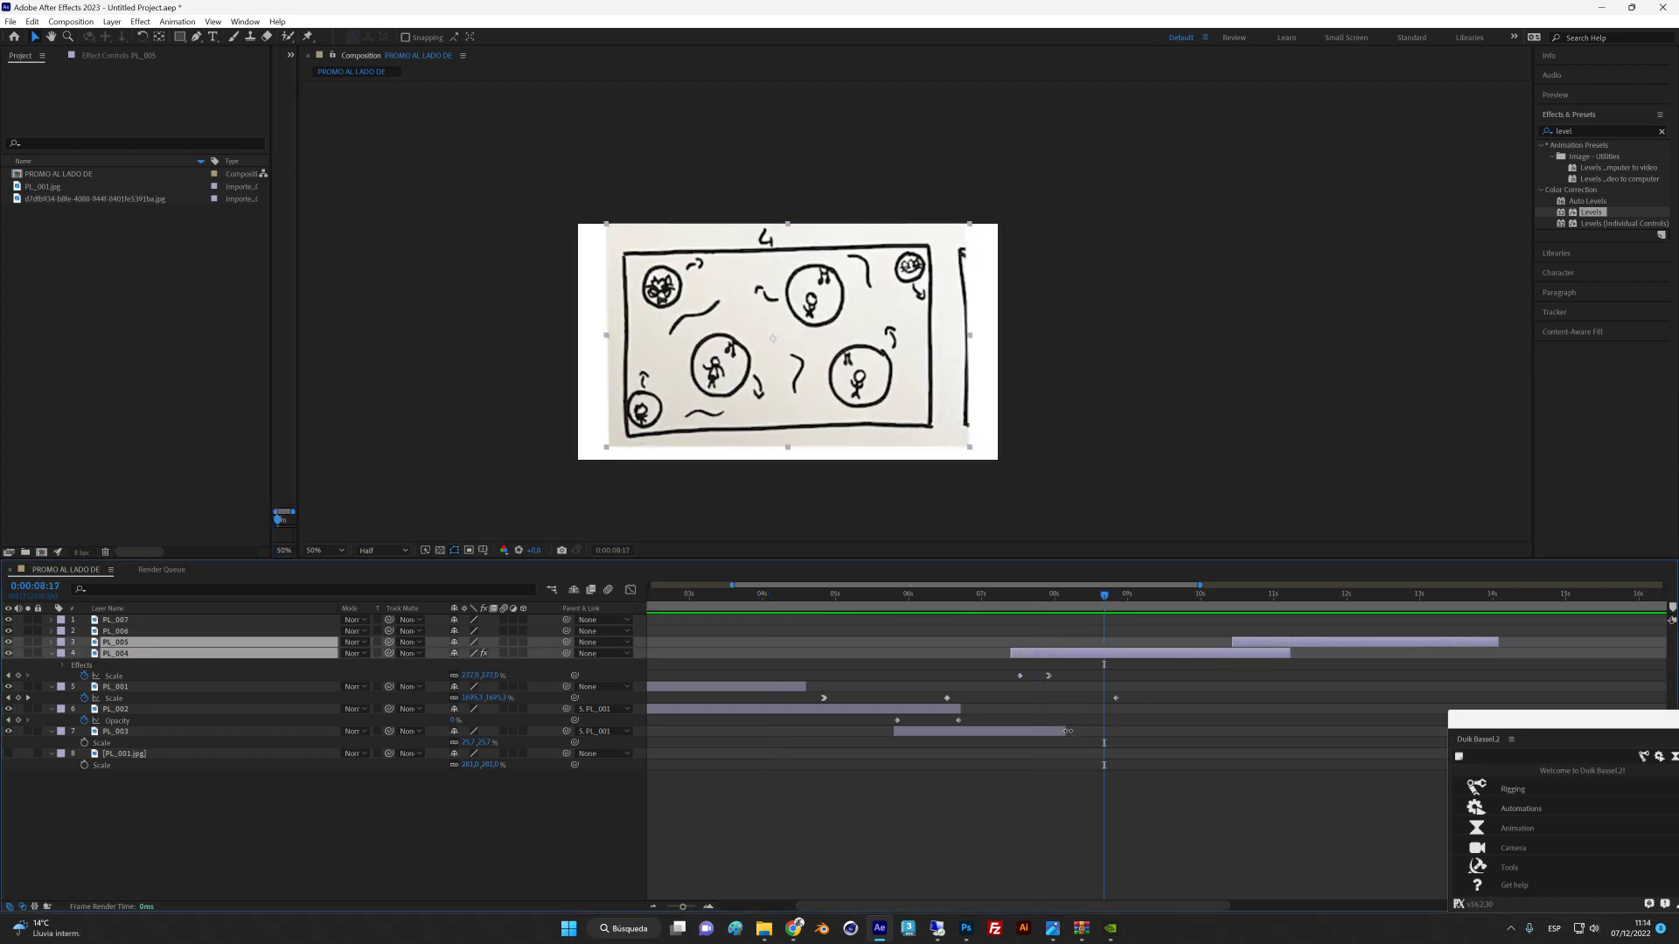
# Trim the end of PL_003 to where PL_004 starts and play back the cut from 0:00:07:05.
pyautogui.moveTo(1068, 731); pyautogui.dragTo(1010, 731)
pyautogui.moveTo(1019, 615); pyautogui.dragTo(997, 617)
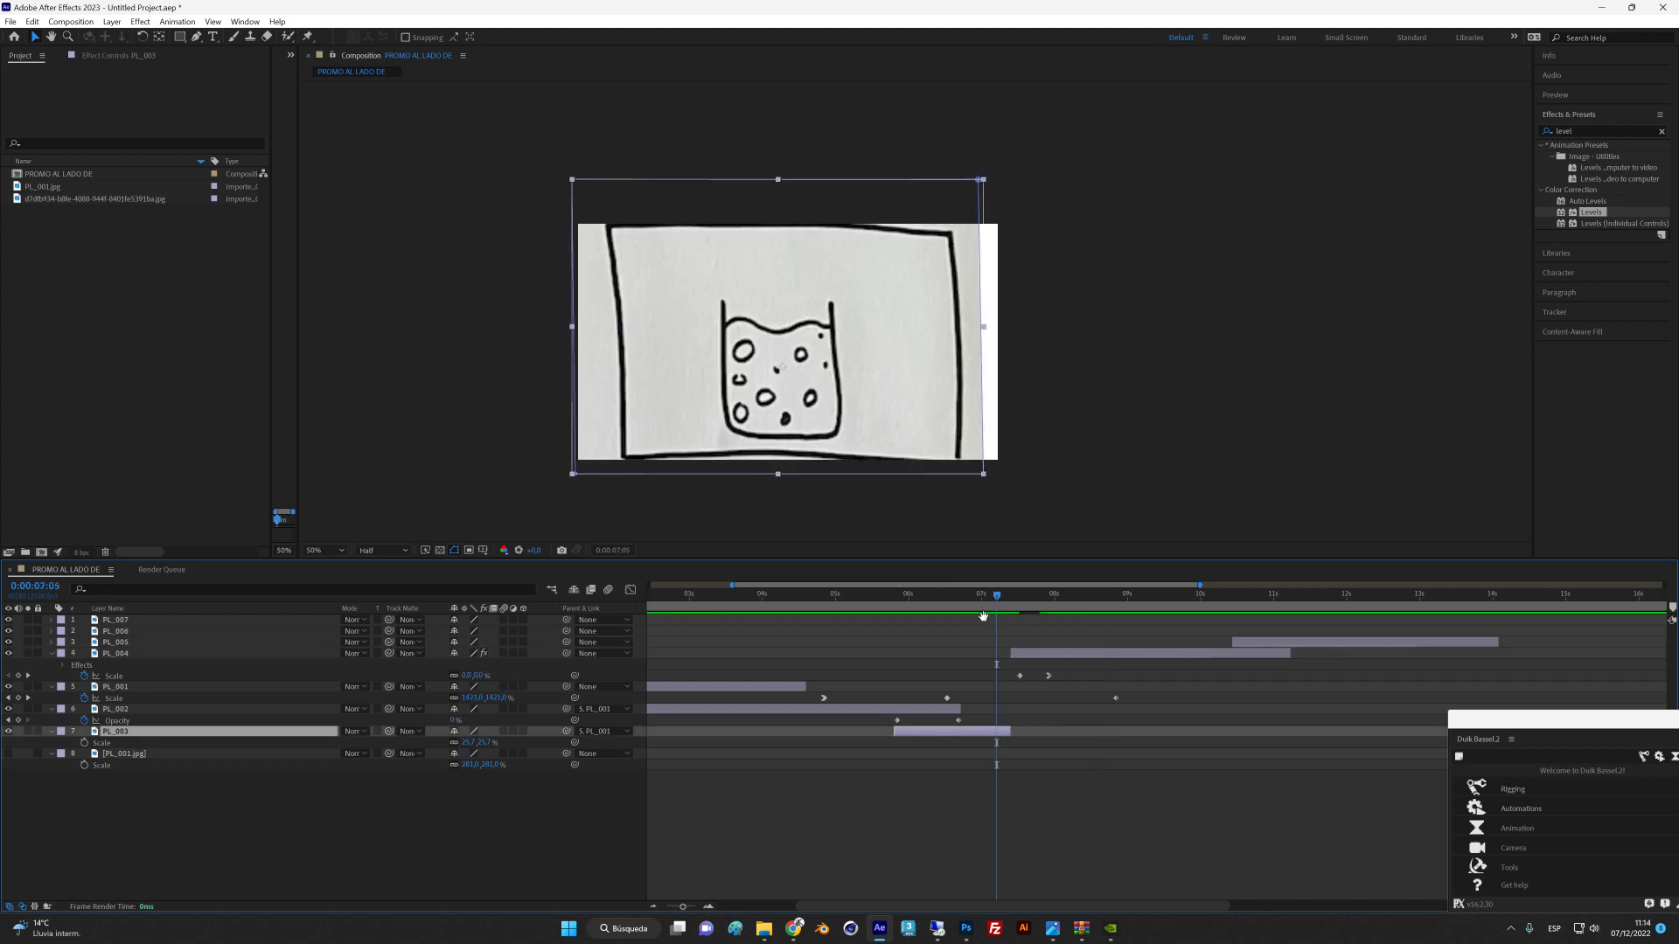
pyautogui.press('space')
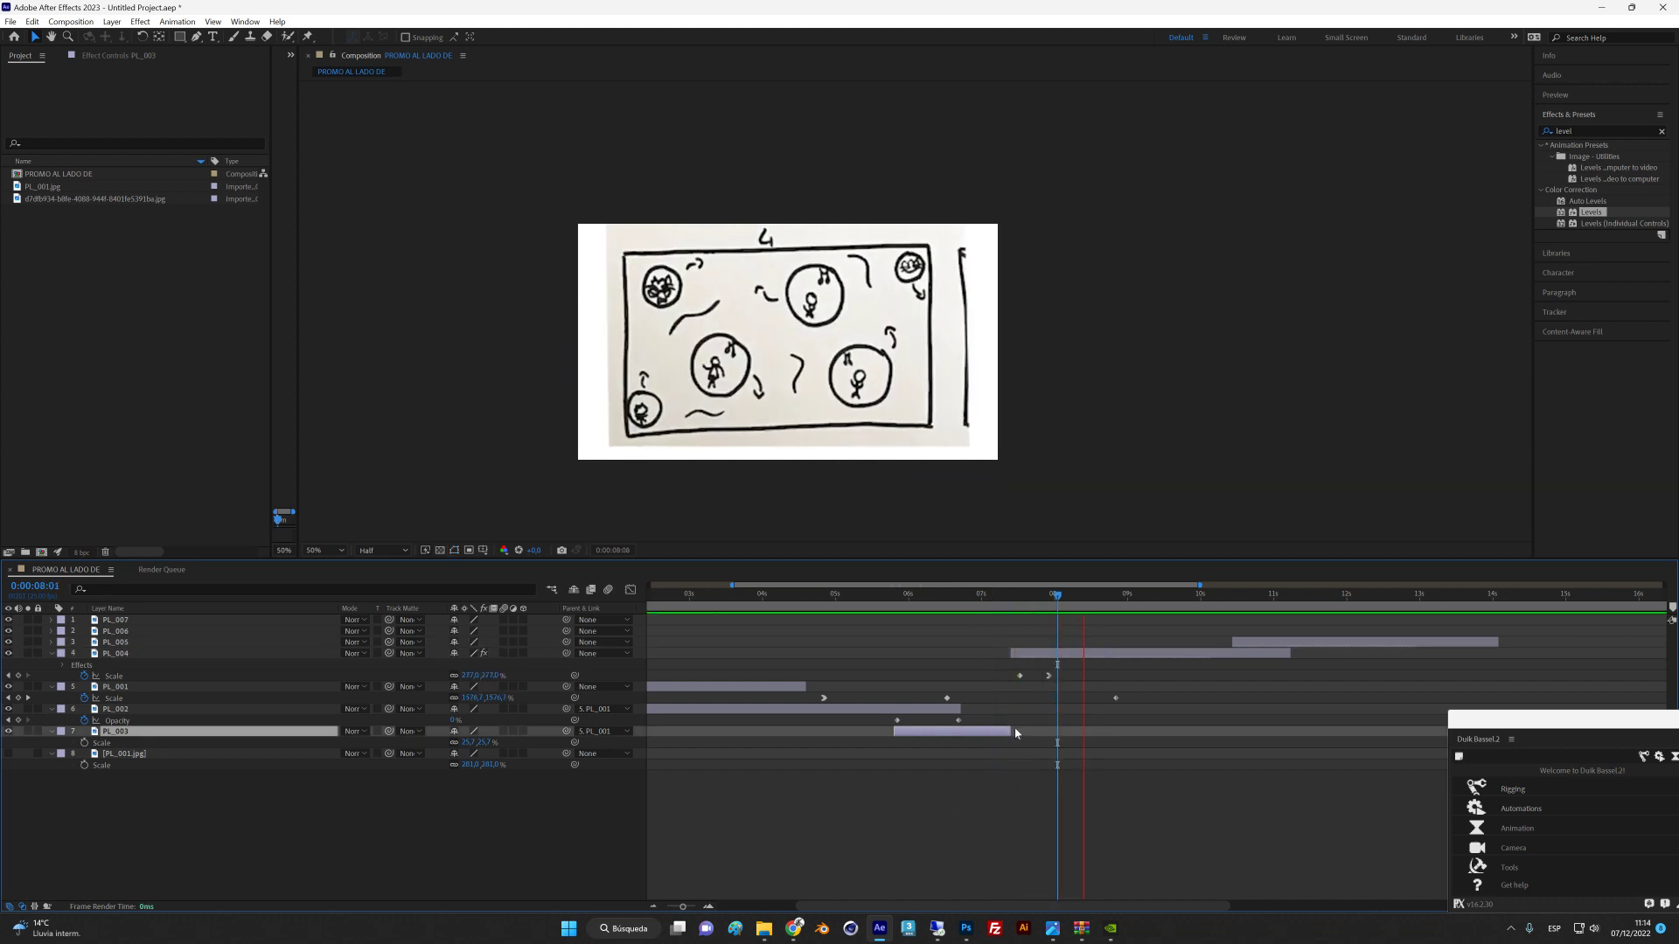
# Move PL_005 earlier to start just before 0:00:10:00 and add a Scale keyframe slightly after that time.
pyautogui.moveTo(1262, 642); pyautogui.dragTo(1202, 610)
pyautogui.click(1209, 632)
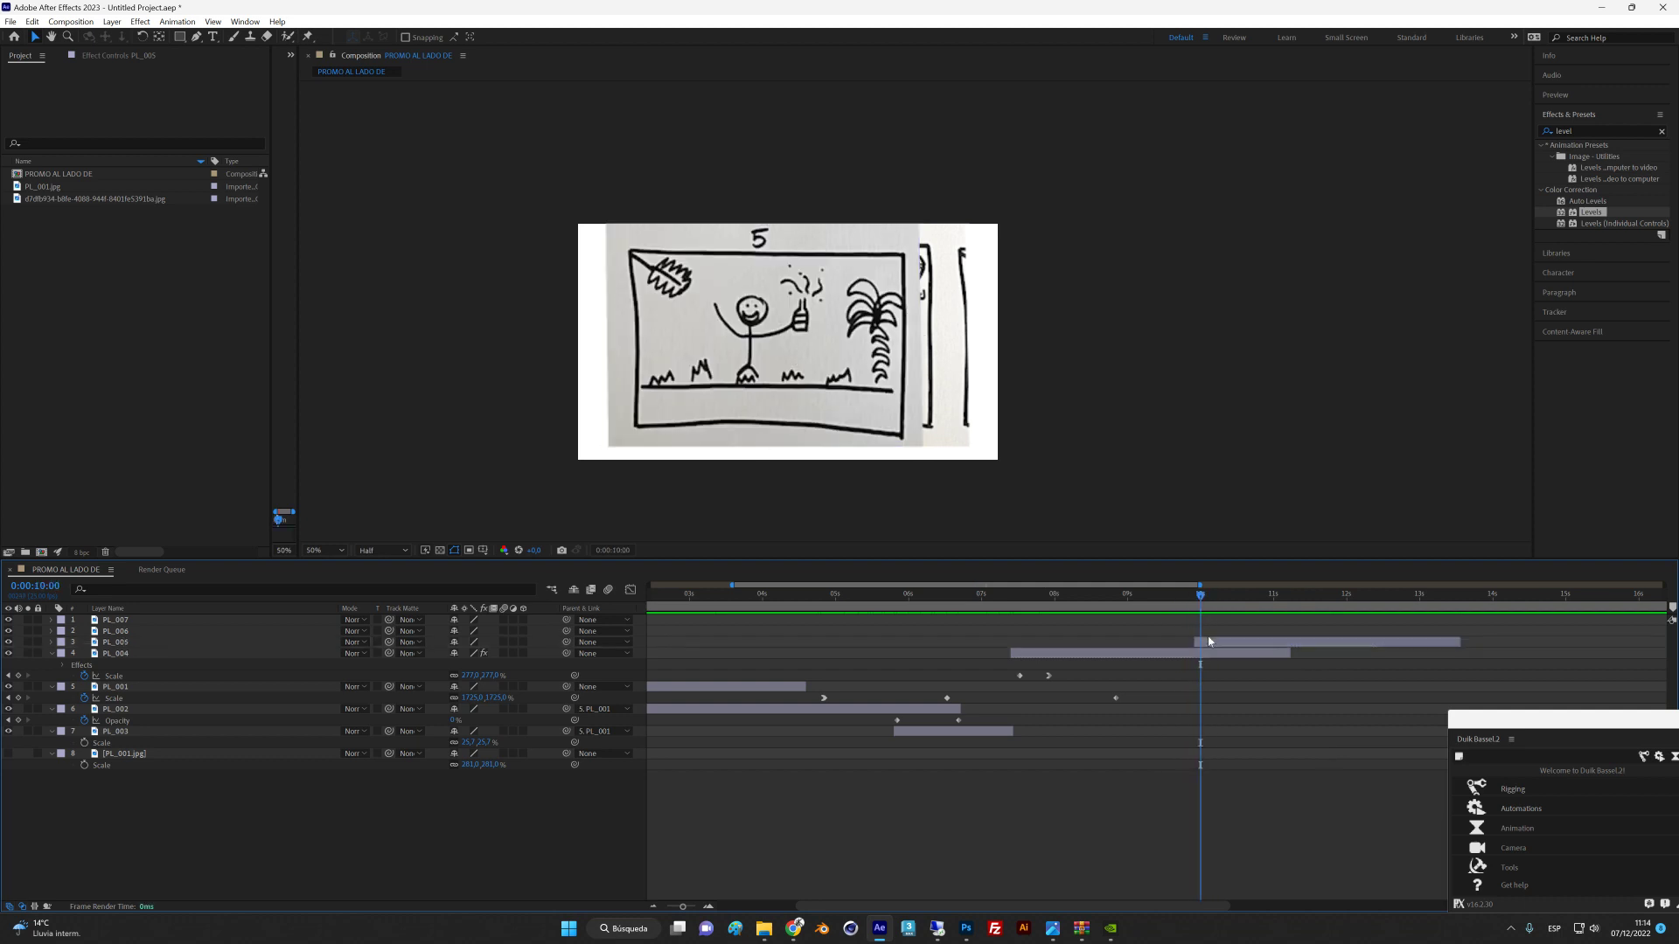
pyautogui.press('s')
pyautogui.click(249, 665)
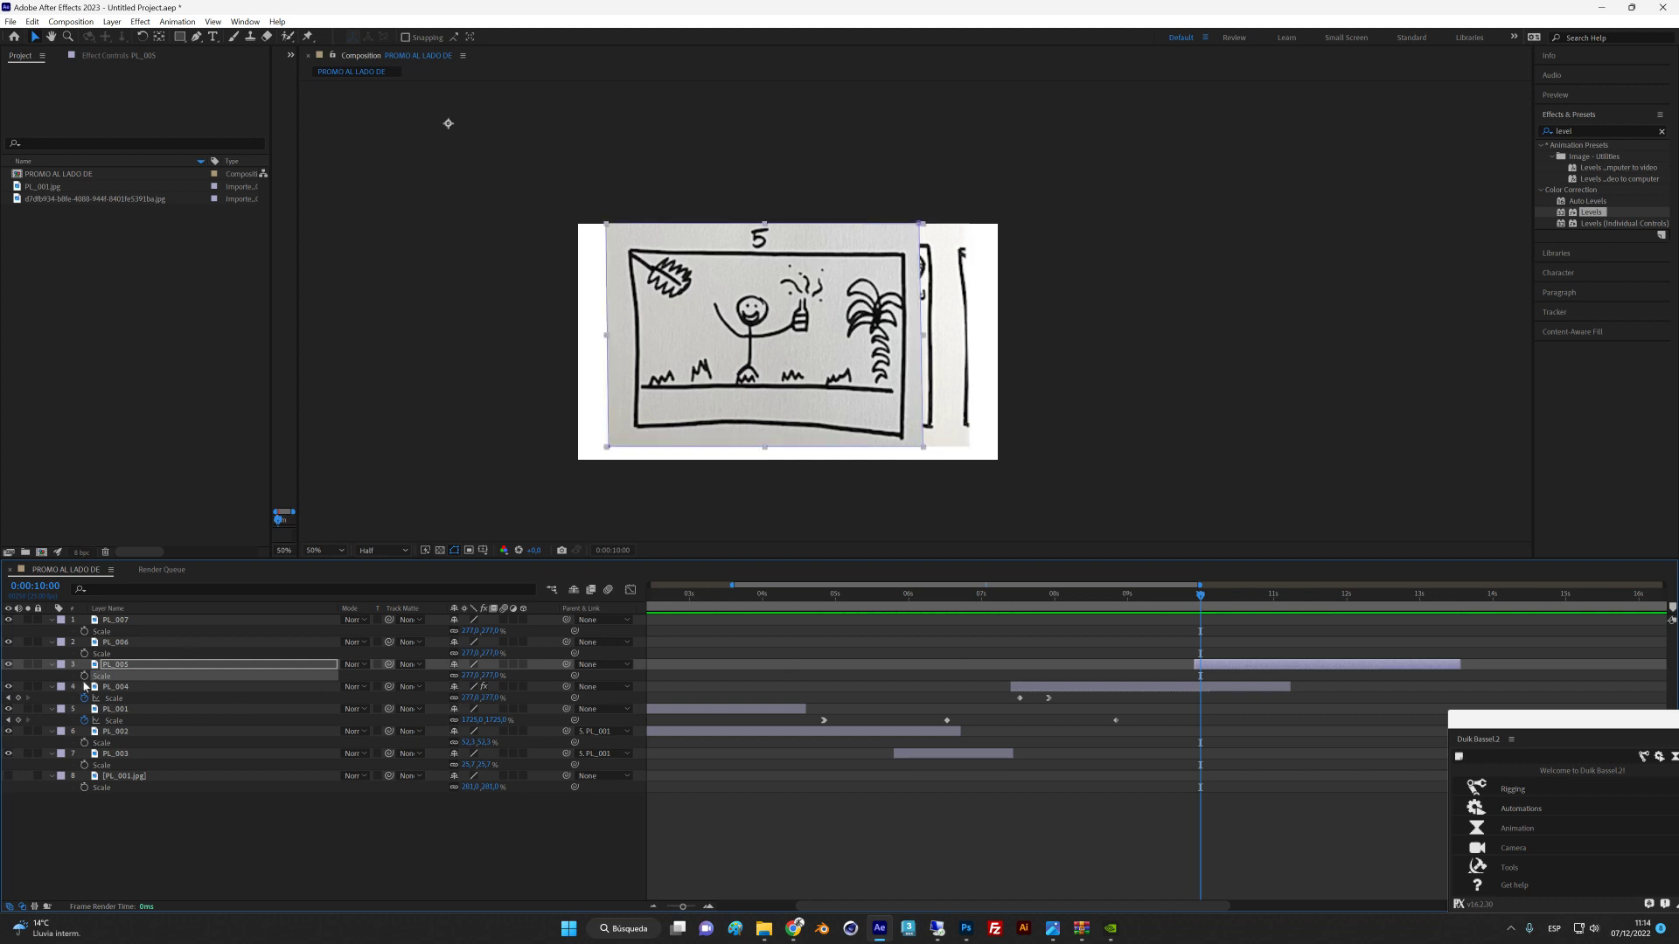
pyautogui.moveTo(1201, 676); pyautogui.dragTo(1212, 676)
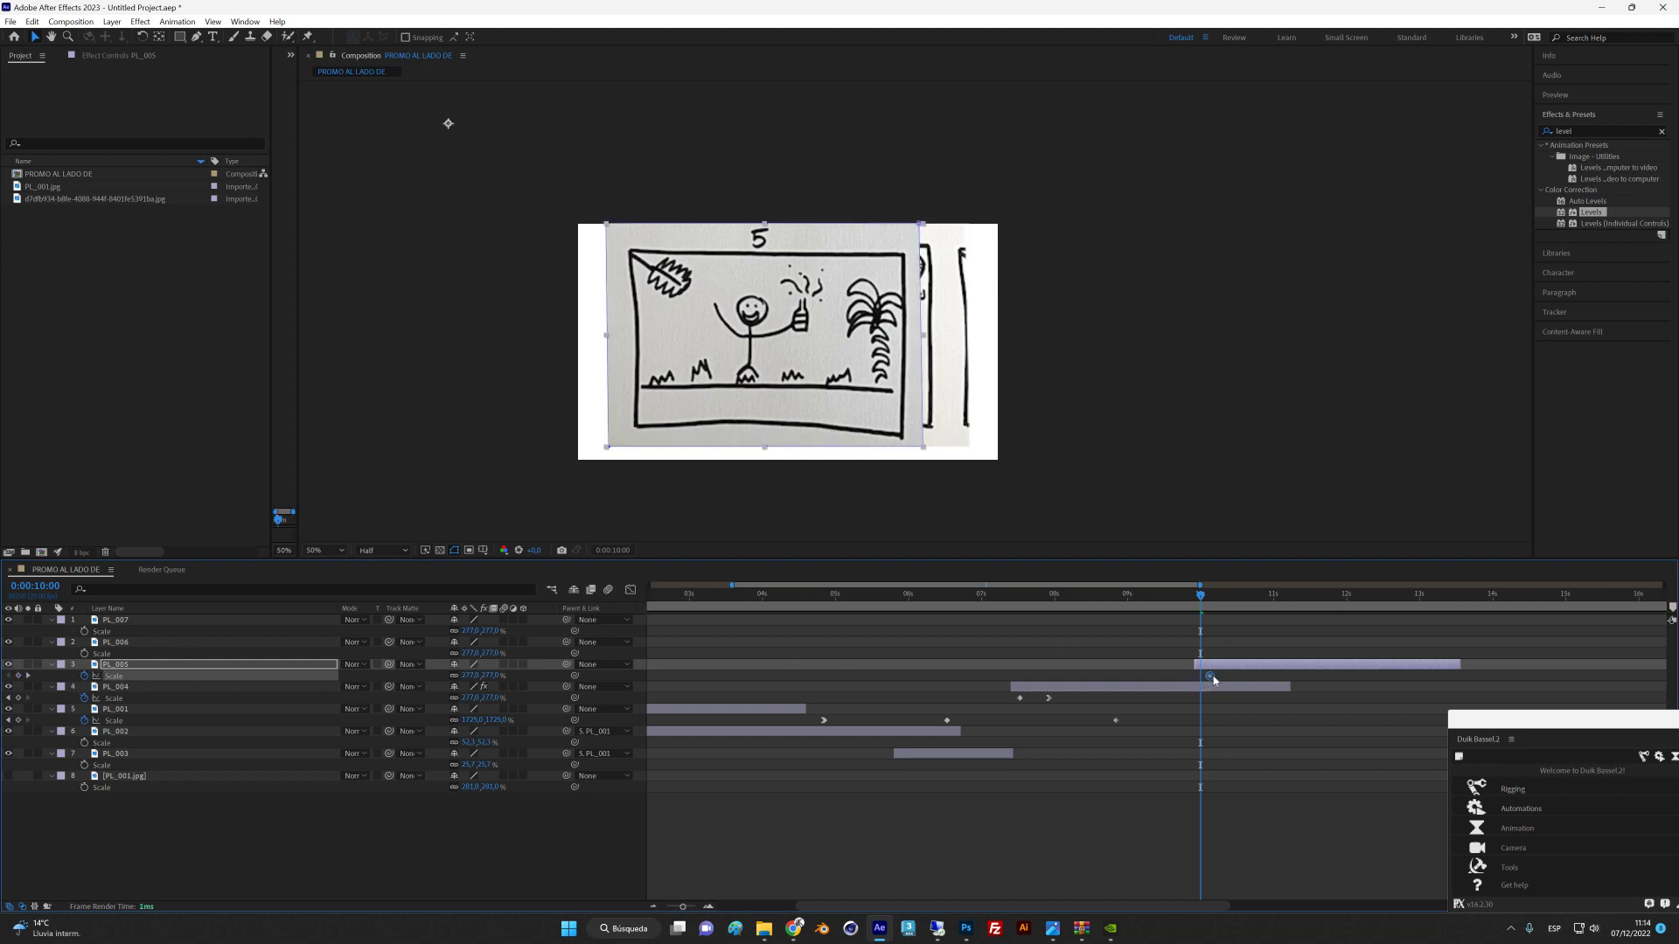
# Reposition PL_005's anchor point onto the drawn figure, testing the placement by scaling the layer down and undoing the scale changes.
pyautogui.press('y')
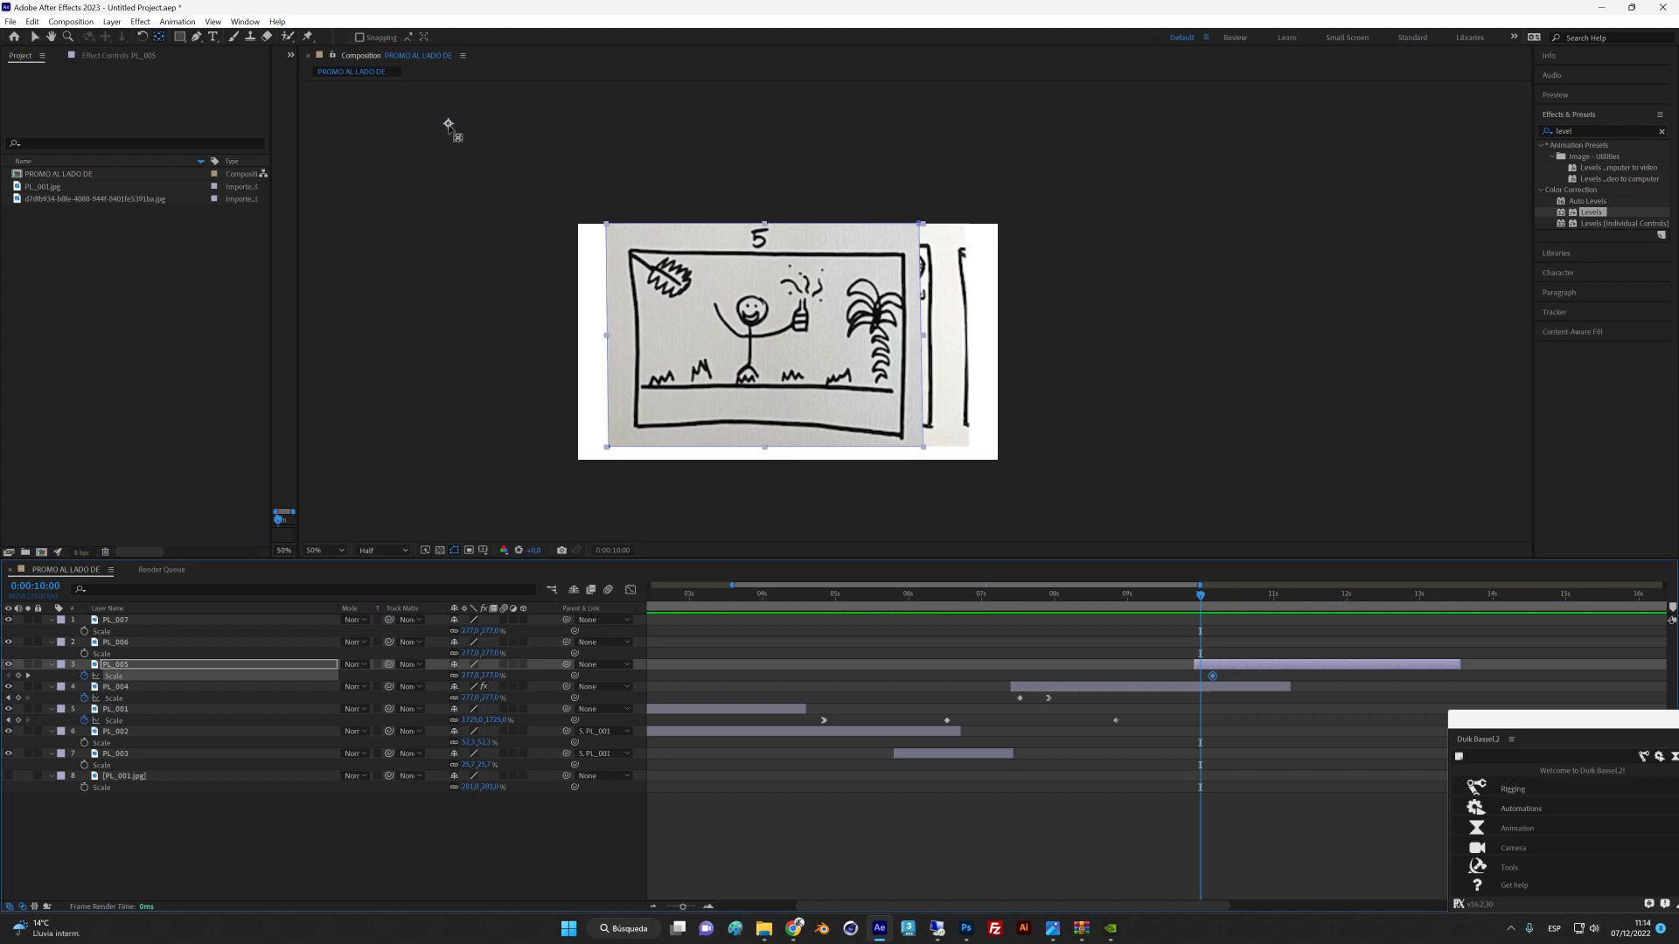
pyautogui.click(446, 131)
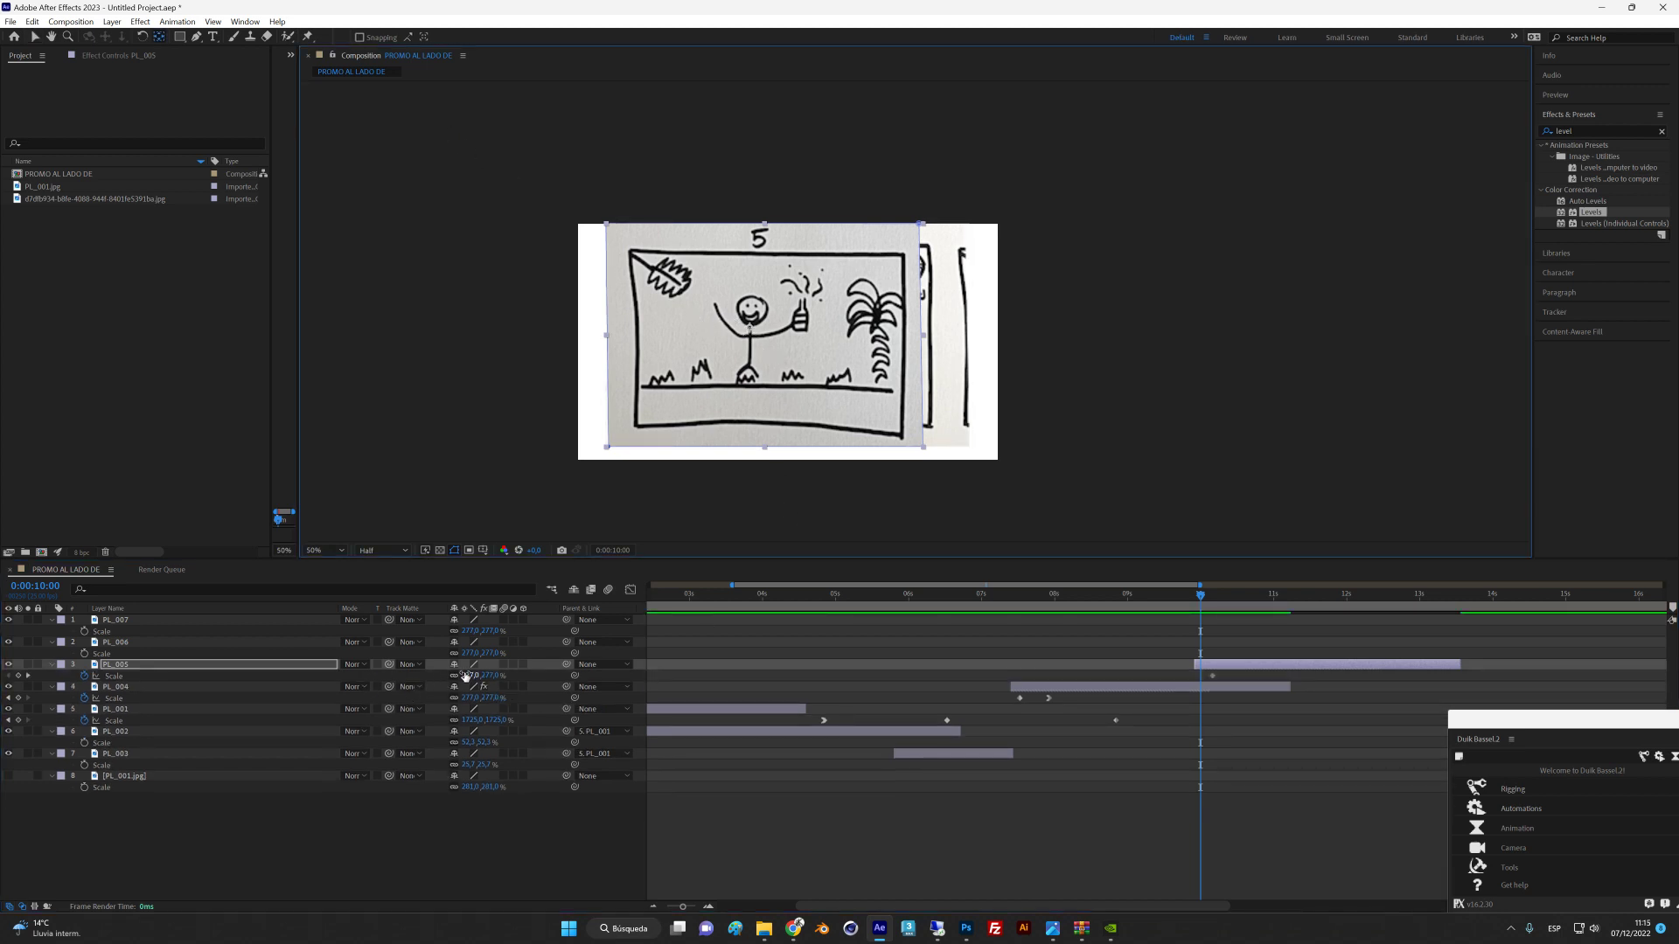
pyautogui.moveTo(470, 676); pyautogui.dragTo(347, 714)
pyautogui.hotkey('ctrl', 'z')
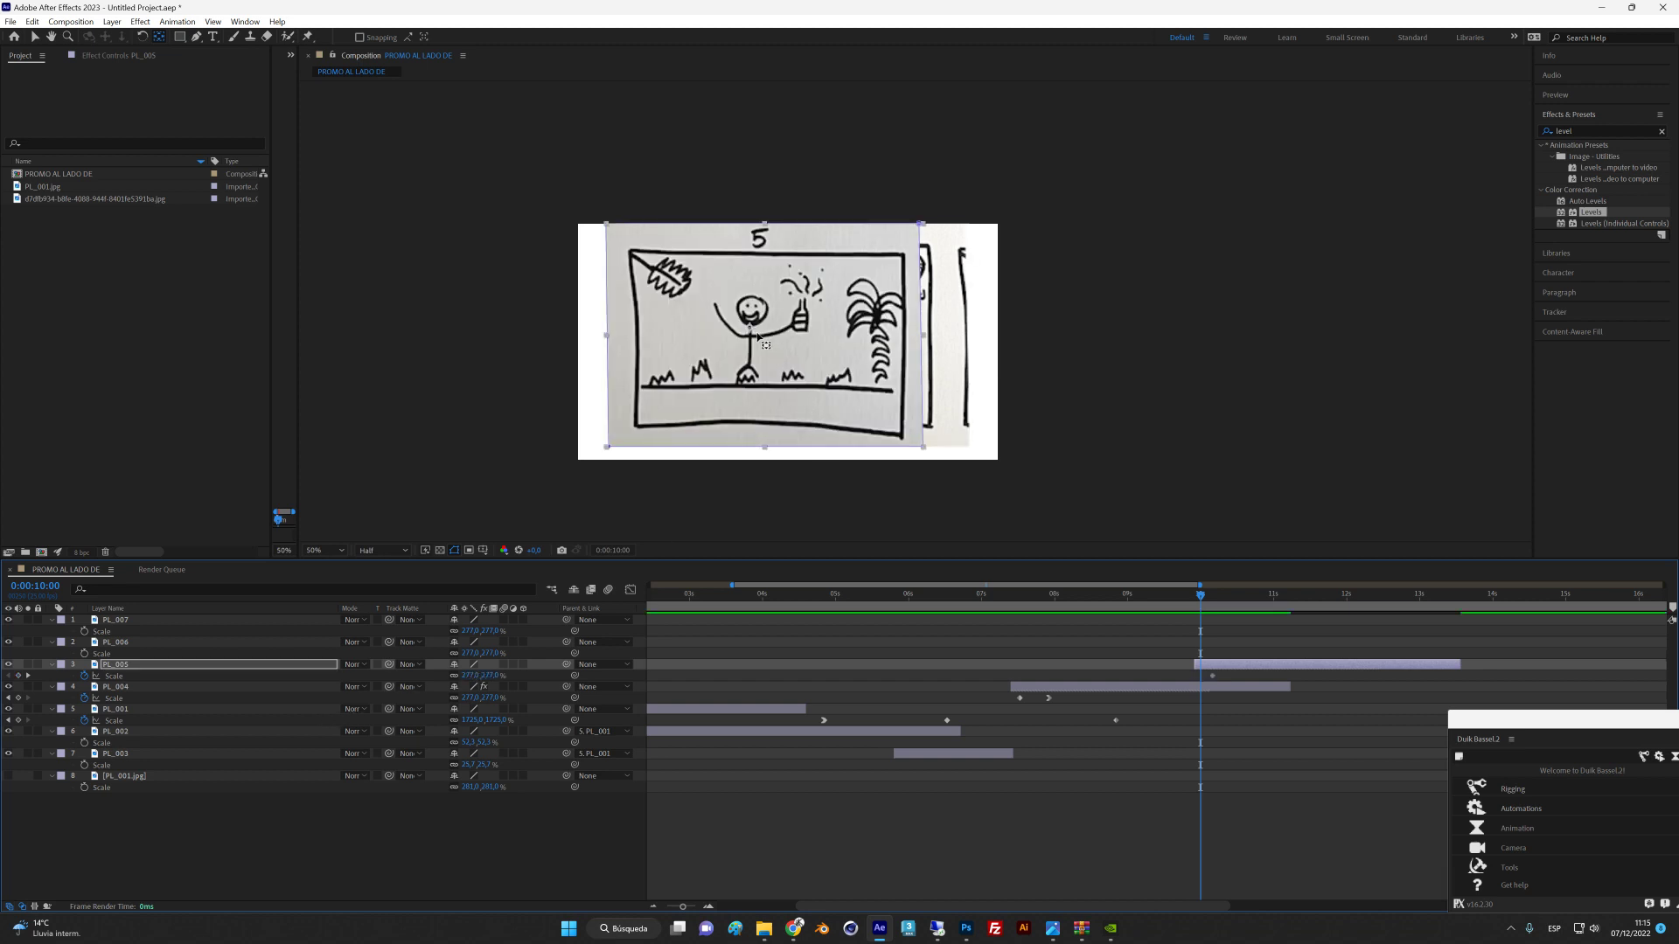
pyautogui.moveTo(746, 328); pyautogui.dragTo(743, 332)
pyautogui.hotkey('ctrl', 'z')
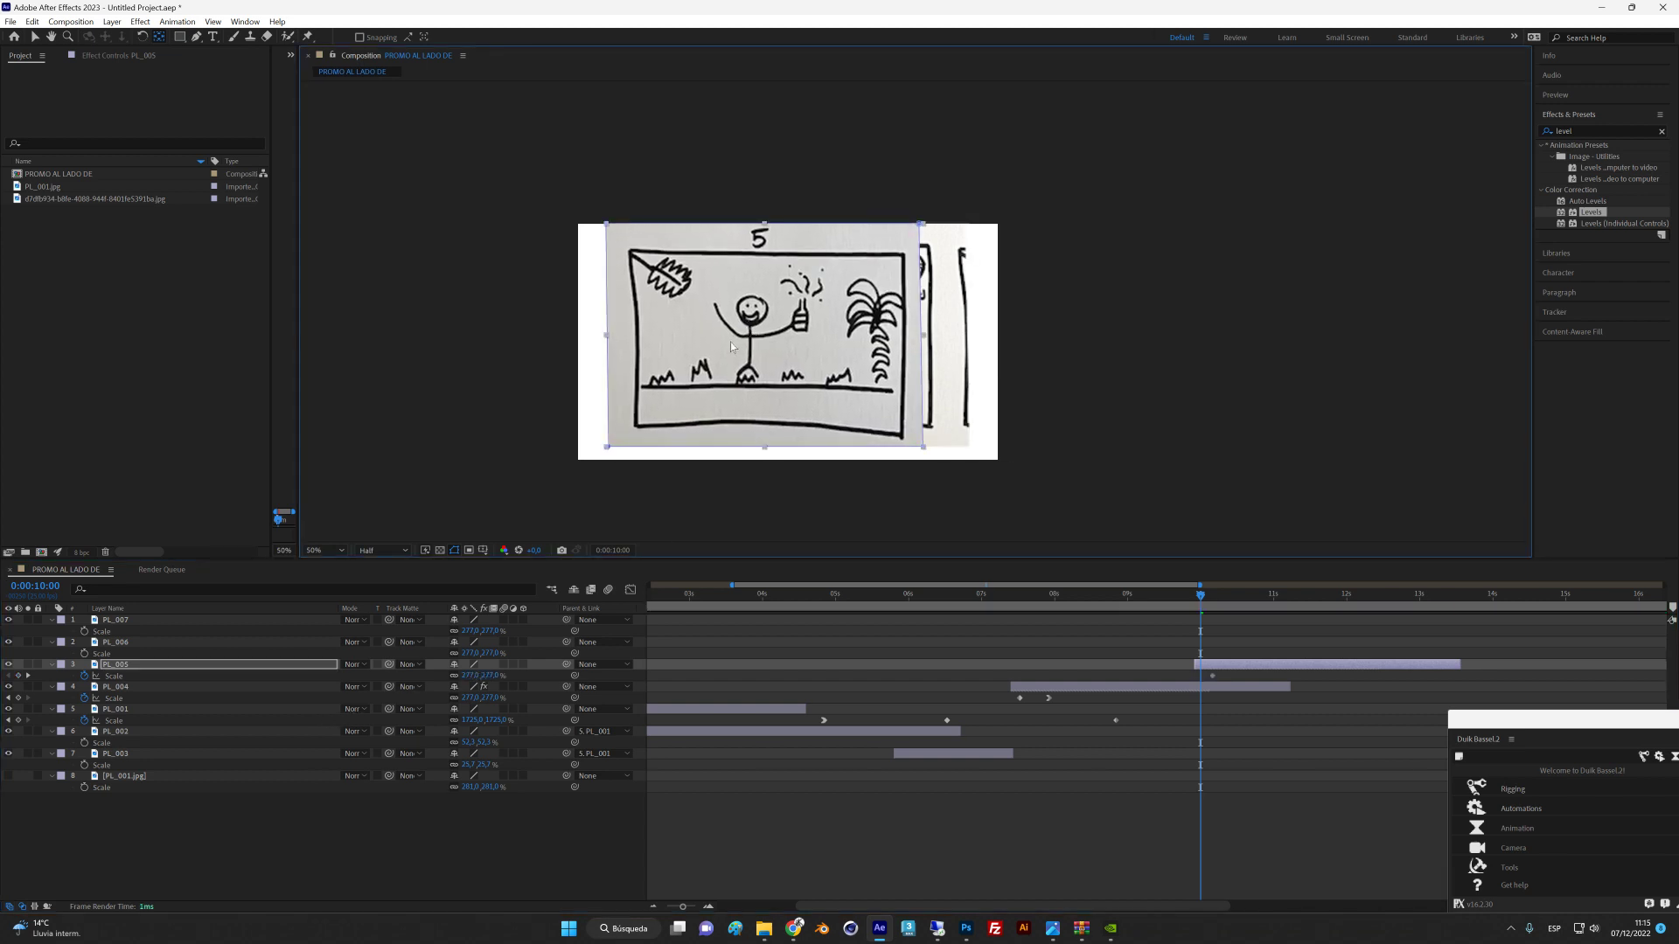
pyautogui.moveTo(469, 676); pyautogui.dragTo(385, 680)
pyautogui.click(732, 356)
pyautogui.hotkey('ctrl', 'z')
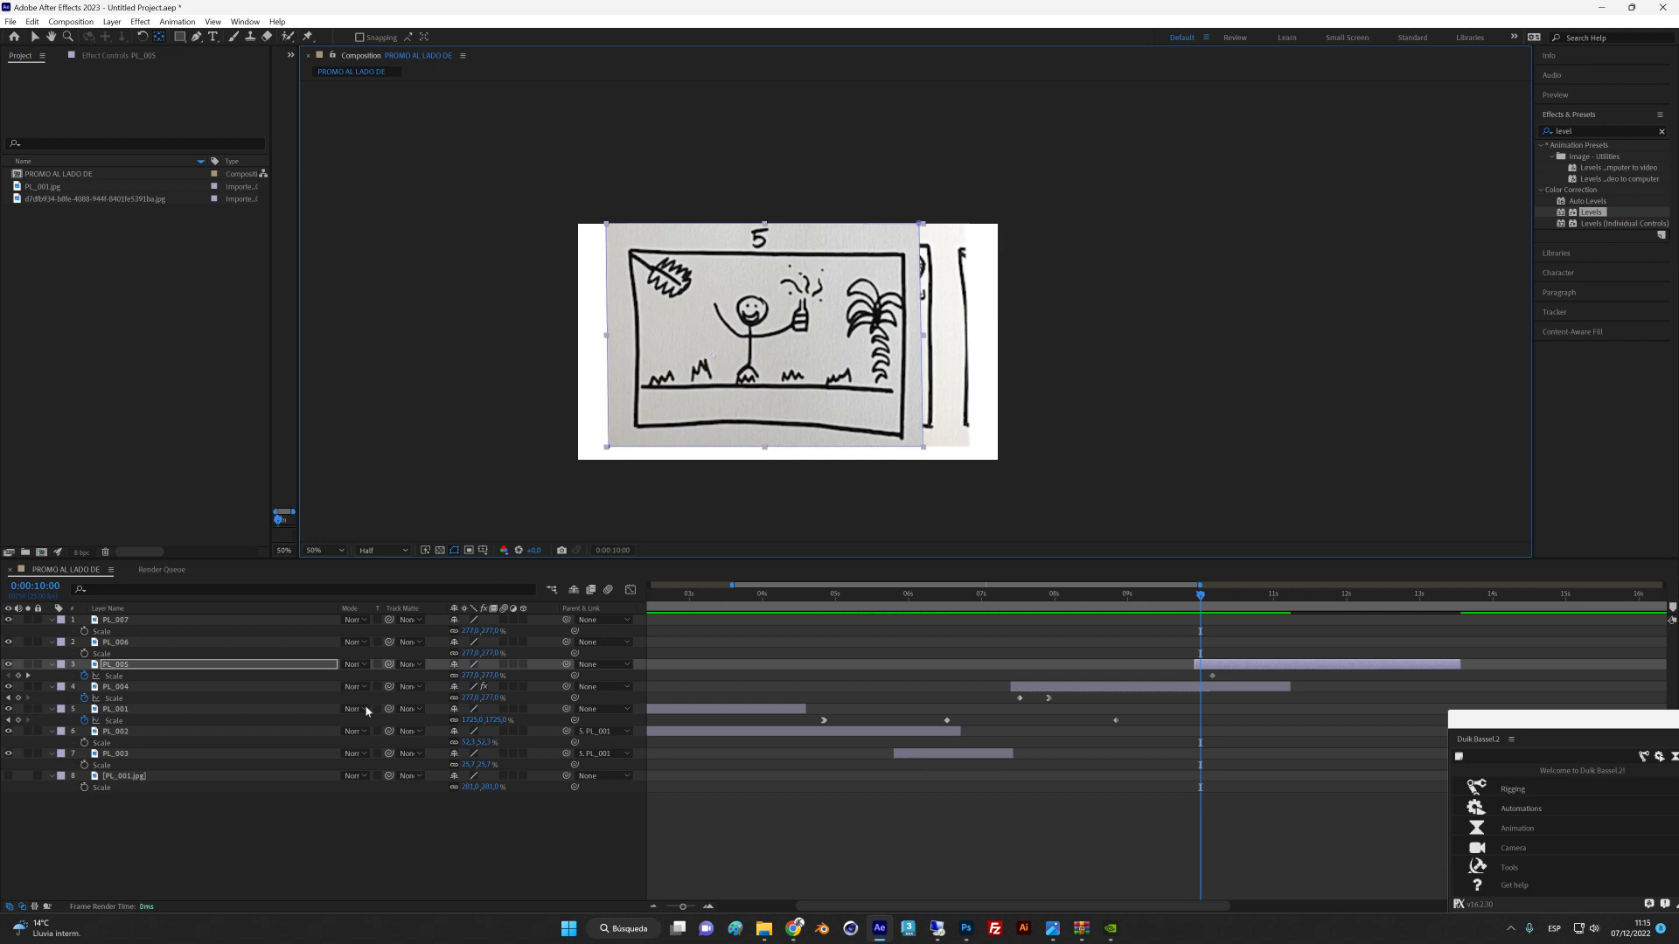
# Set PL_005's Scale to 0% at 0:00:10:00 and ease strongly into its ending keyframe with the speed graph.
pyautogui.moveTo(469, 680); pyautogui.dragTo(330, 710)
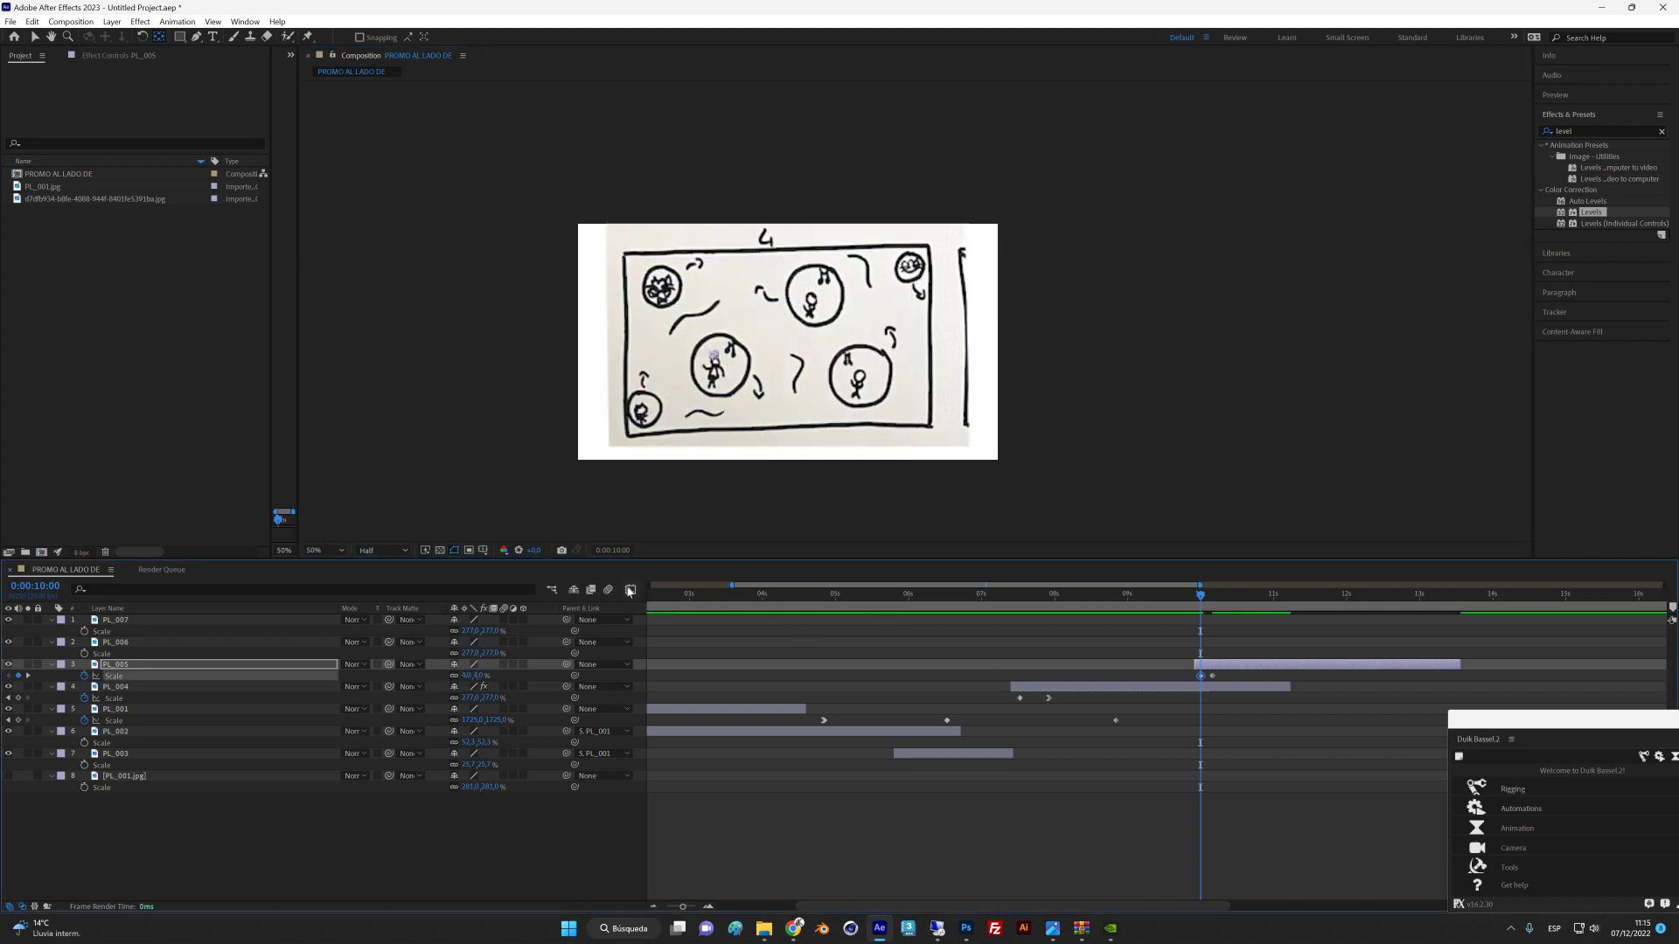
pyautogui.click(630, 590)
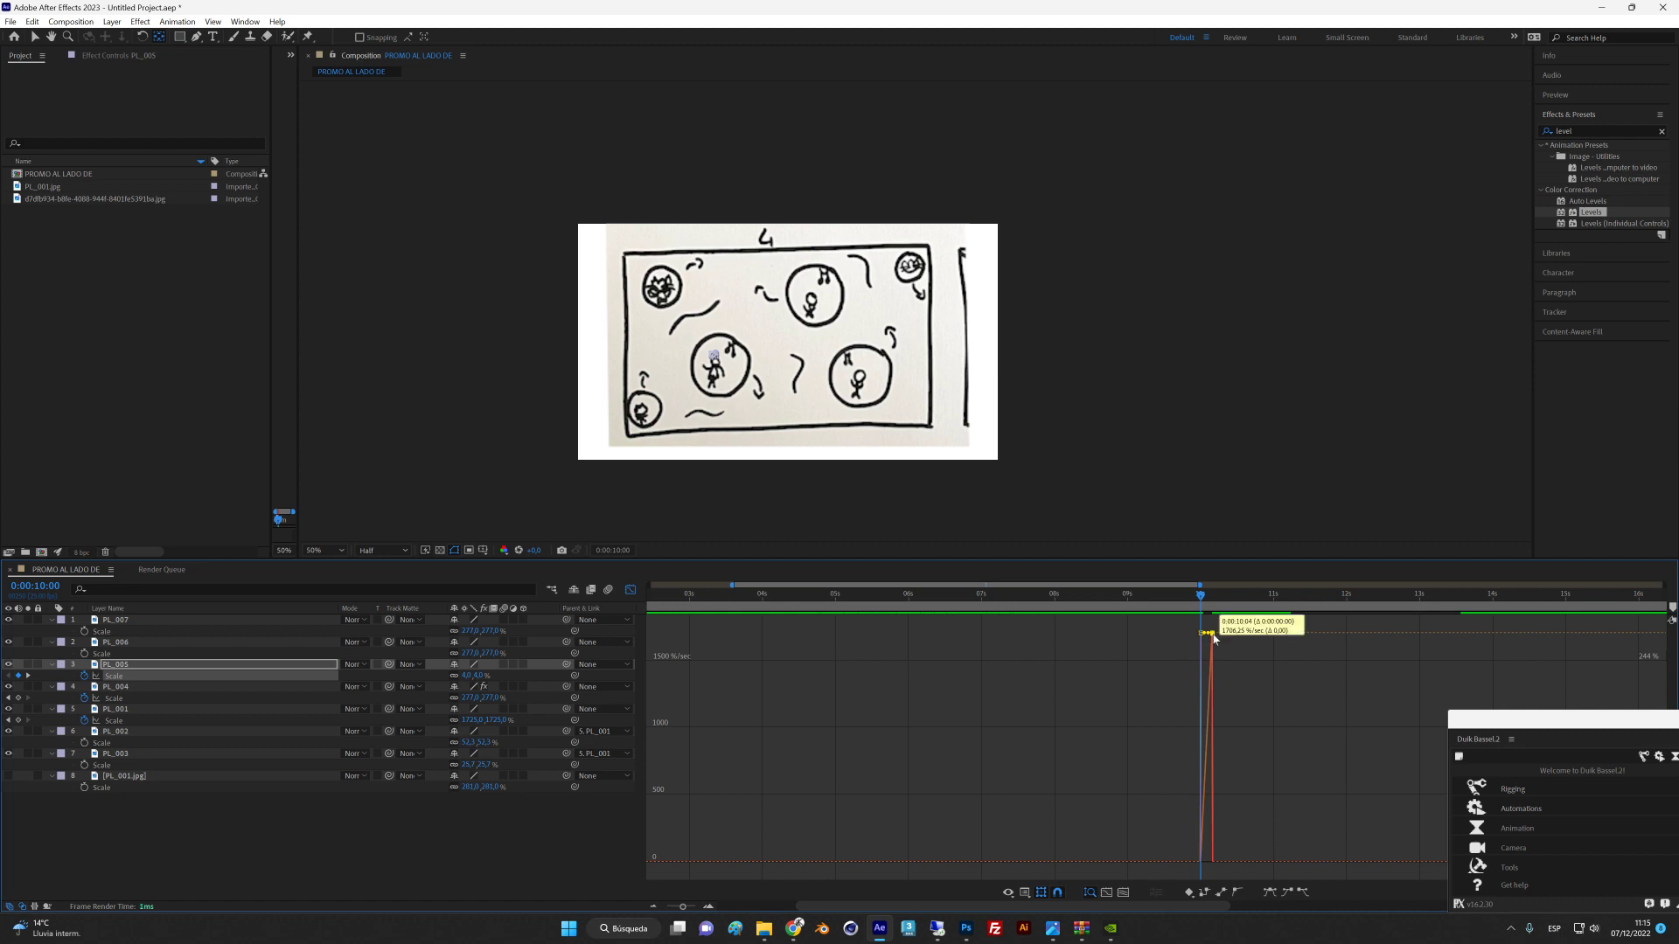
pyautogui.moveTo(1209, 636); pyautogui.dragTo(1205, 864)
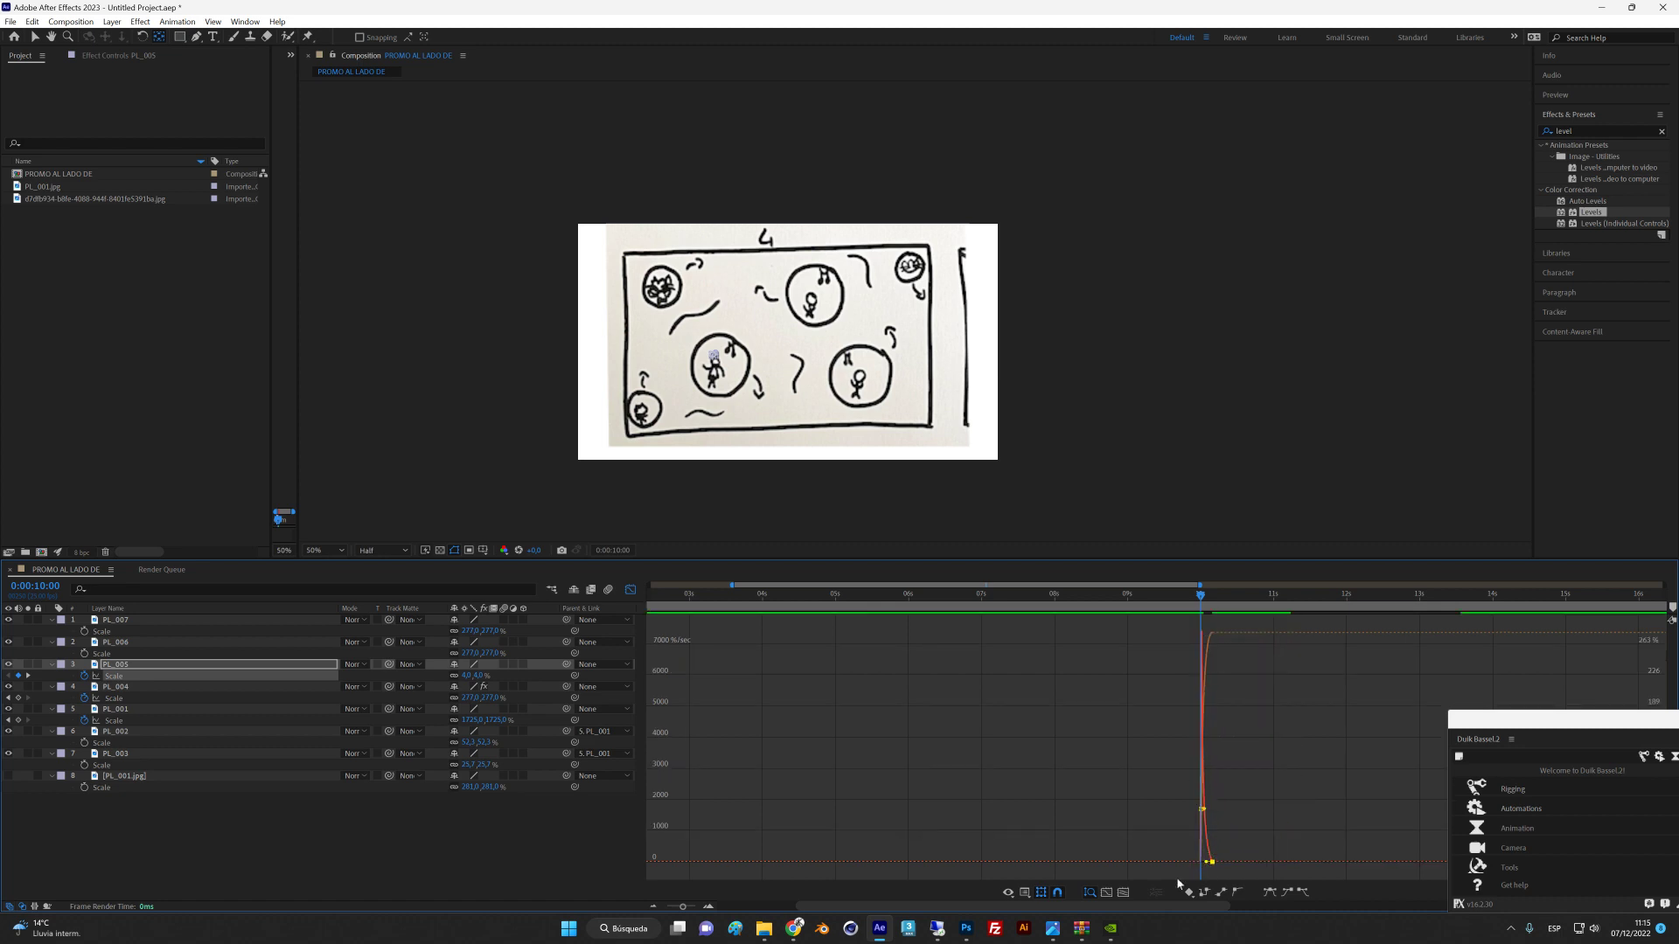
pyautogui.click(631, 589)
# Preview PL_005's scale-up and lengthen it by moving its first Scale keyframe earlier and its last one slightly later.
pyautogui.moveTo(1195, 598); pyautogui.dragTo(1180, 598)
pyautogui.press('space')
pyautogui.press('space')
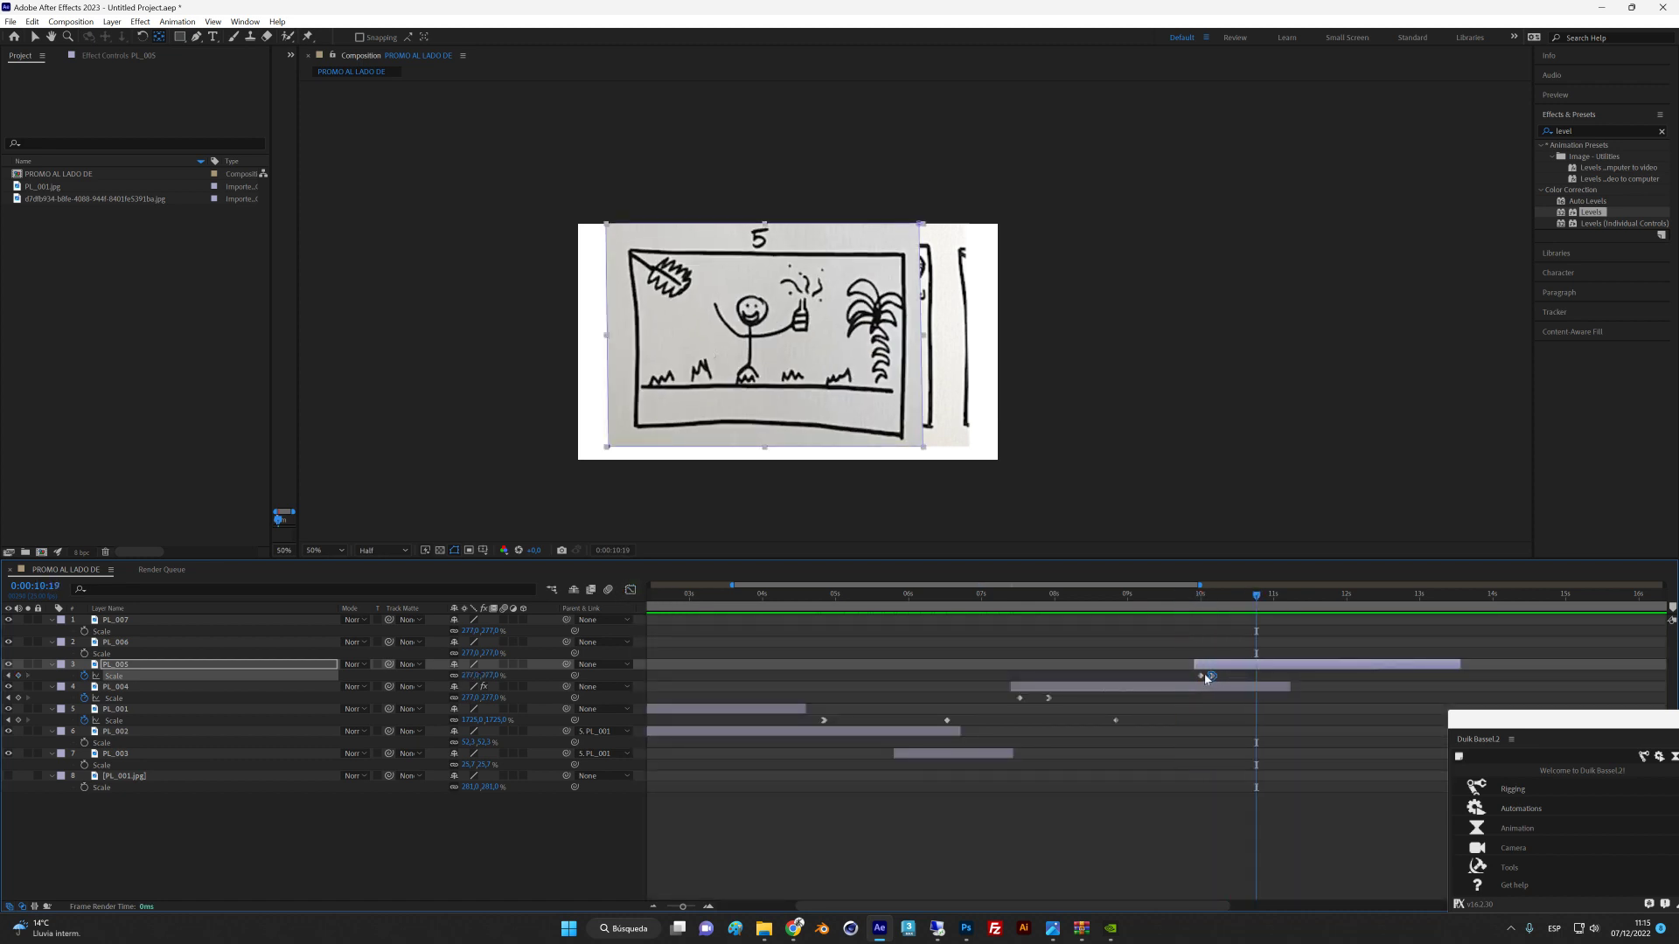
pyautogui.moveTo(1197, 678); pyautogui.dragTo(1189, 677)
pyautogui.click(1178, 598)
pyautogui.press('space')
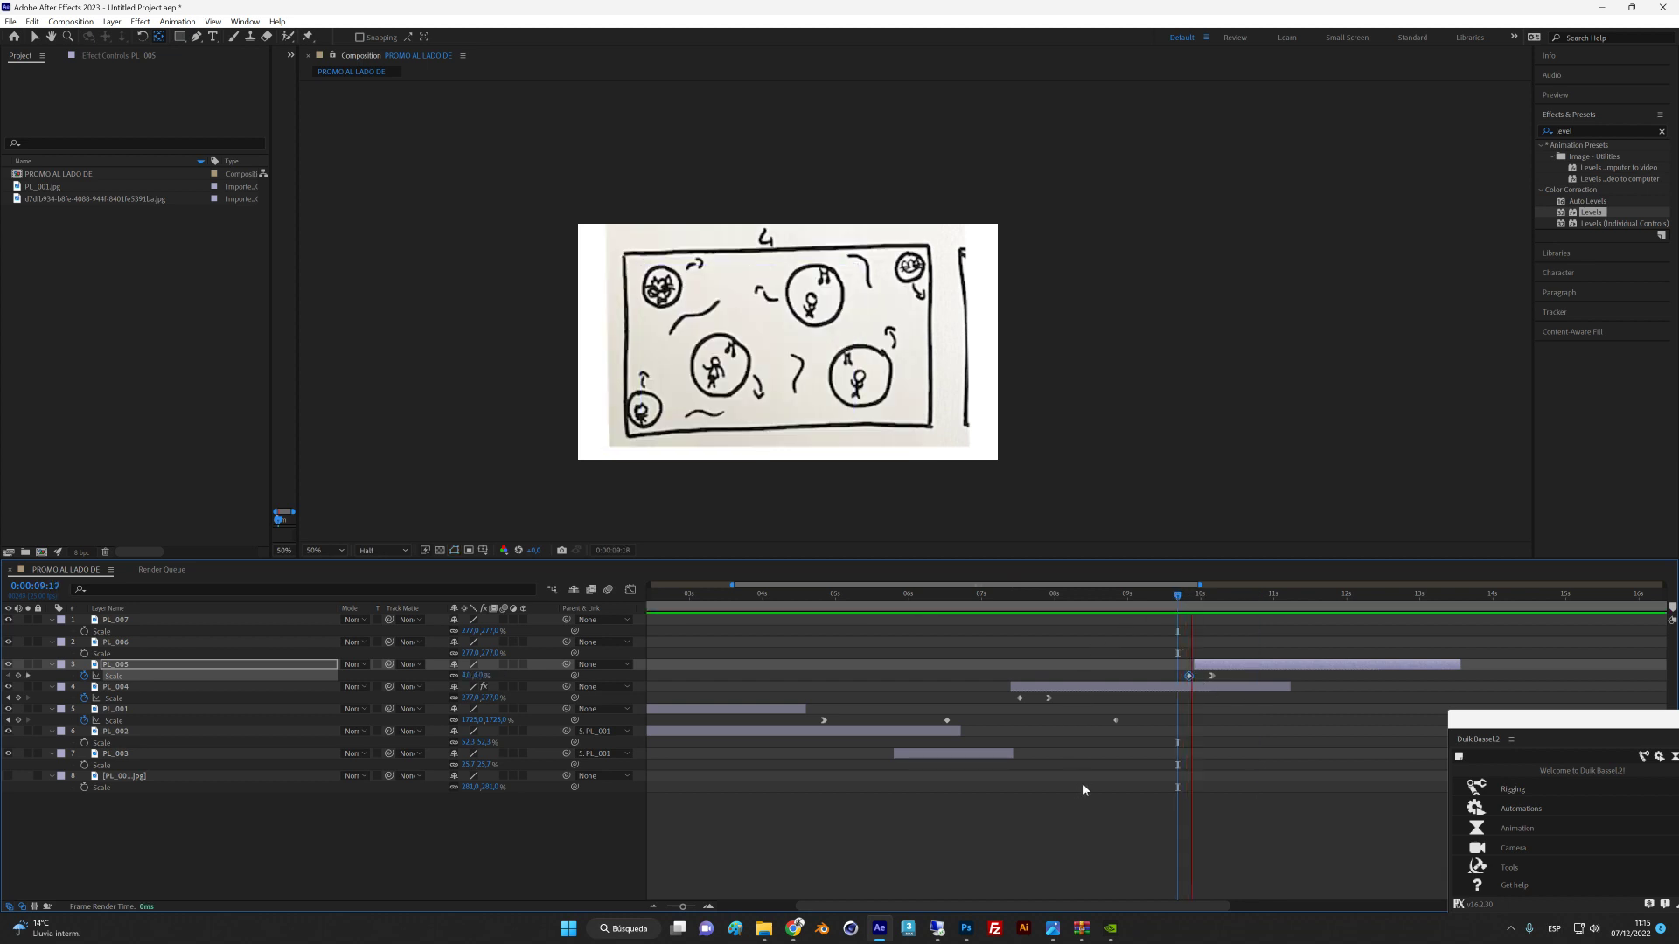
pyautogui.press('space')
pyautogui.click(1213, 680)
pyautogui.moveTo(1212, 677); pyautogui.dragTo(1218, 677)
pyautogui.moveTo(1192, 599)
pyautogui.mouseDown()
pyautogui.moveTo(1159, 600)
pyautogui.moveTo(1222, 603)
pyautogui.moveTo(1192, 610)
pyautogui.mouseUp()
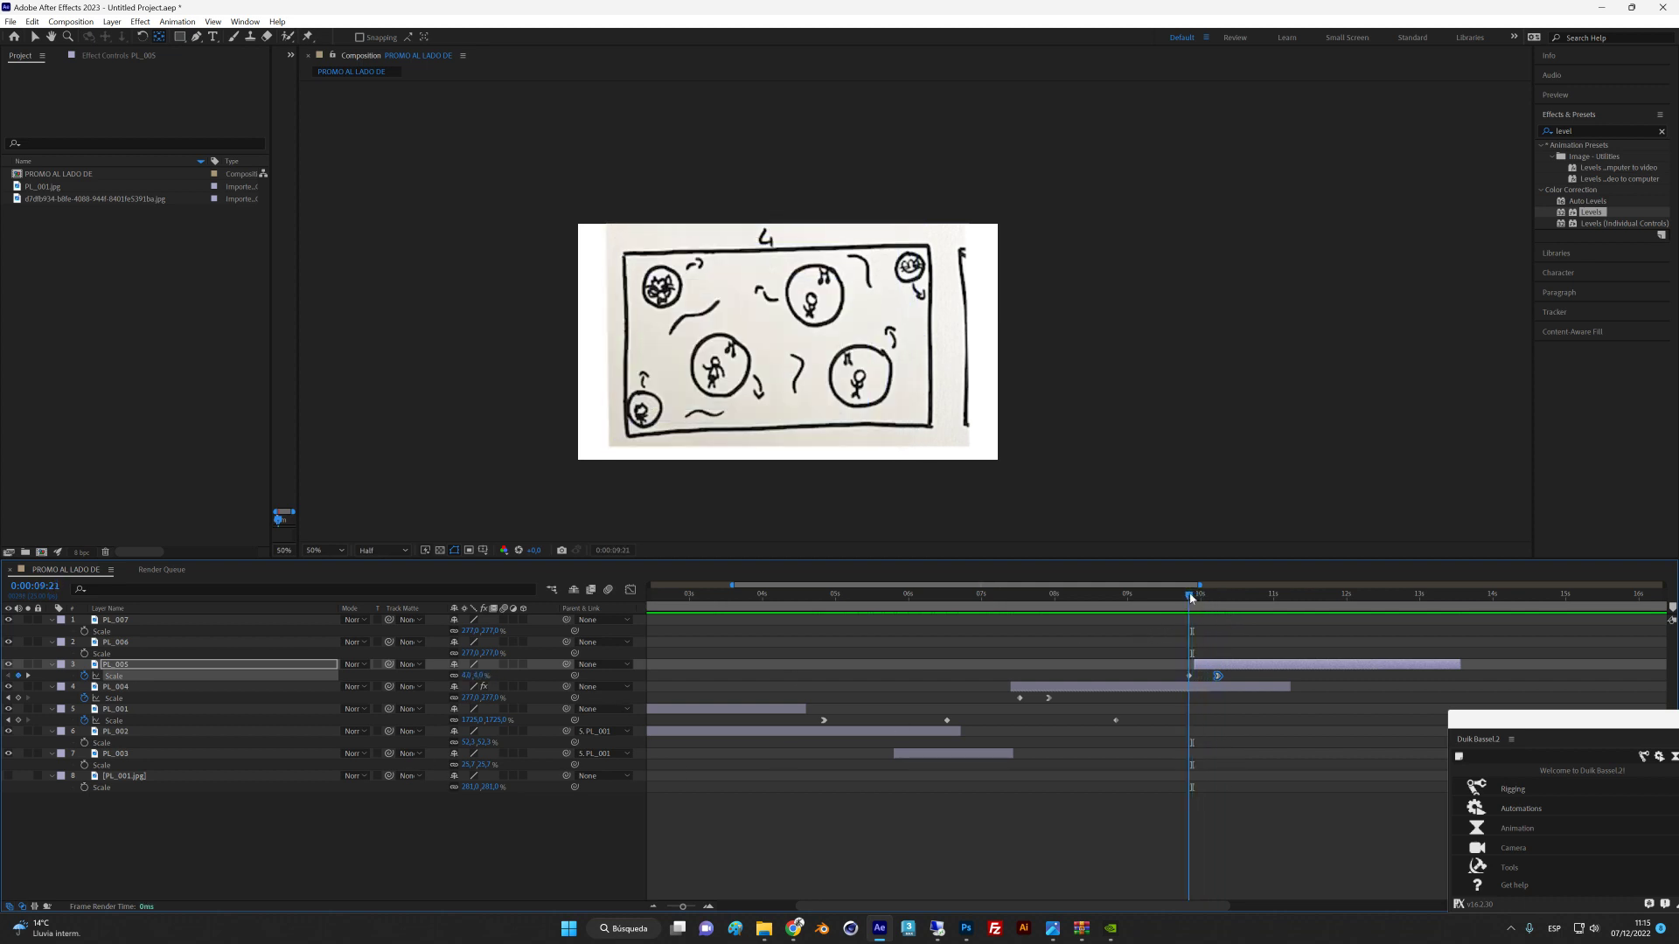
pyautogui.moveTo(1198, 602)
pyautogui.mouseDown()
pyautogui.moveTo(1214, 603)
pyautogui.moveTo(1188, 613)
pyautogui.moveTo(1206, 619)
pyautogui.moveTo(1174, 617)
pyautogui.mouseUp()
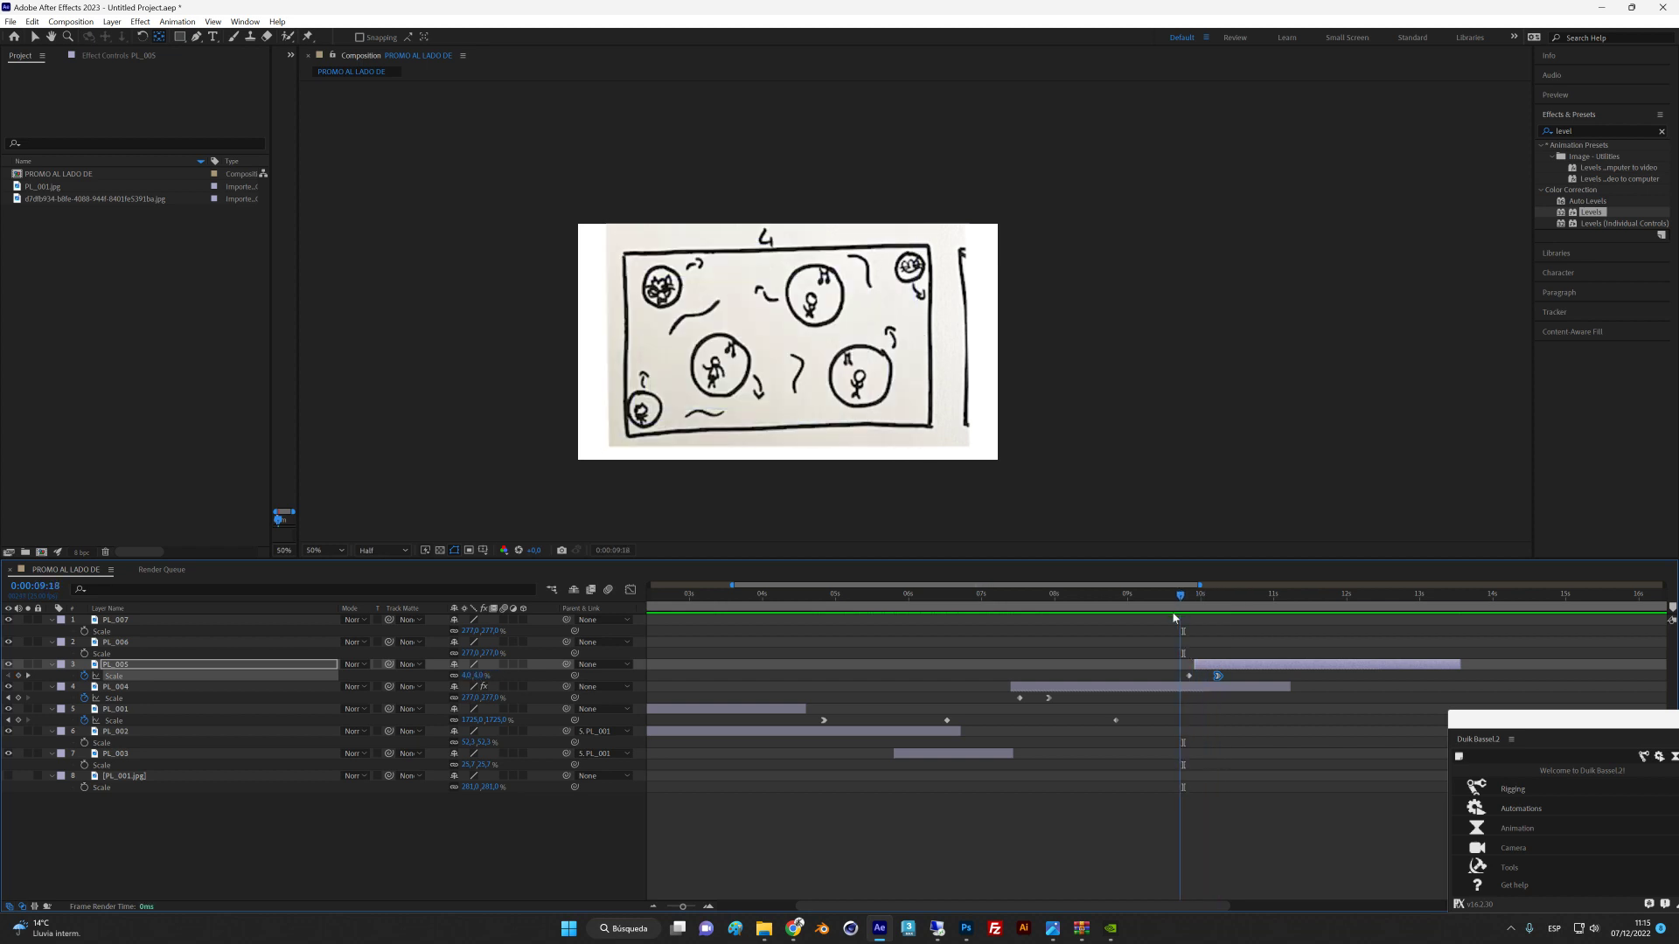
# Parent PL_004 to PL_005 and scrub through the transition around 0:00:10:03.
pyautogui.click(1152, 687)
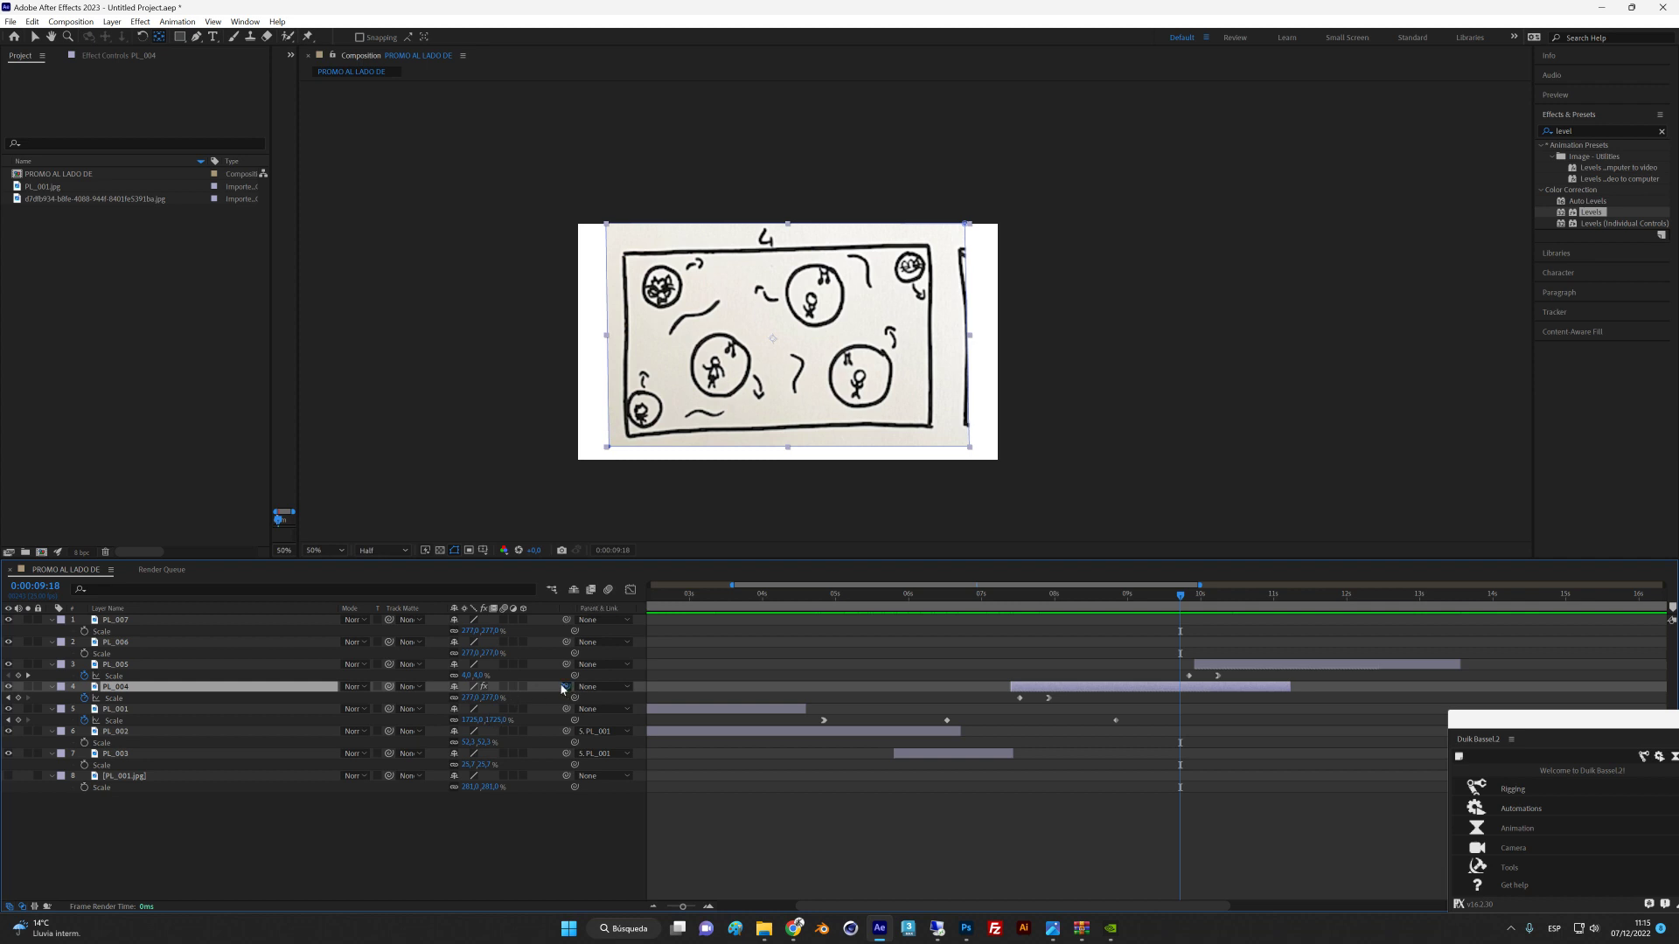
pyautogui.moveTo(563, 690); pyautogui.dragTo(193, 664)
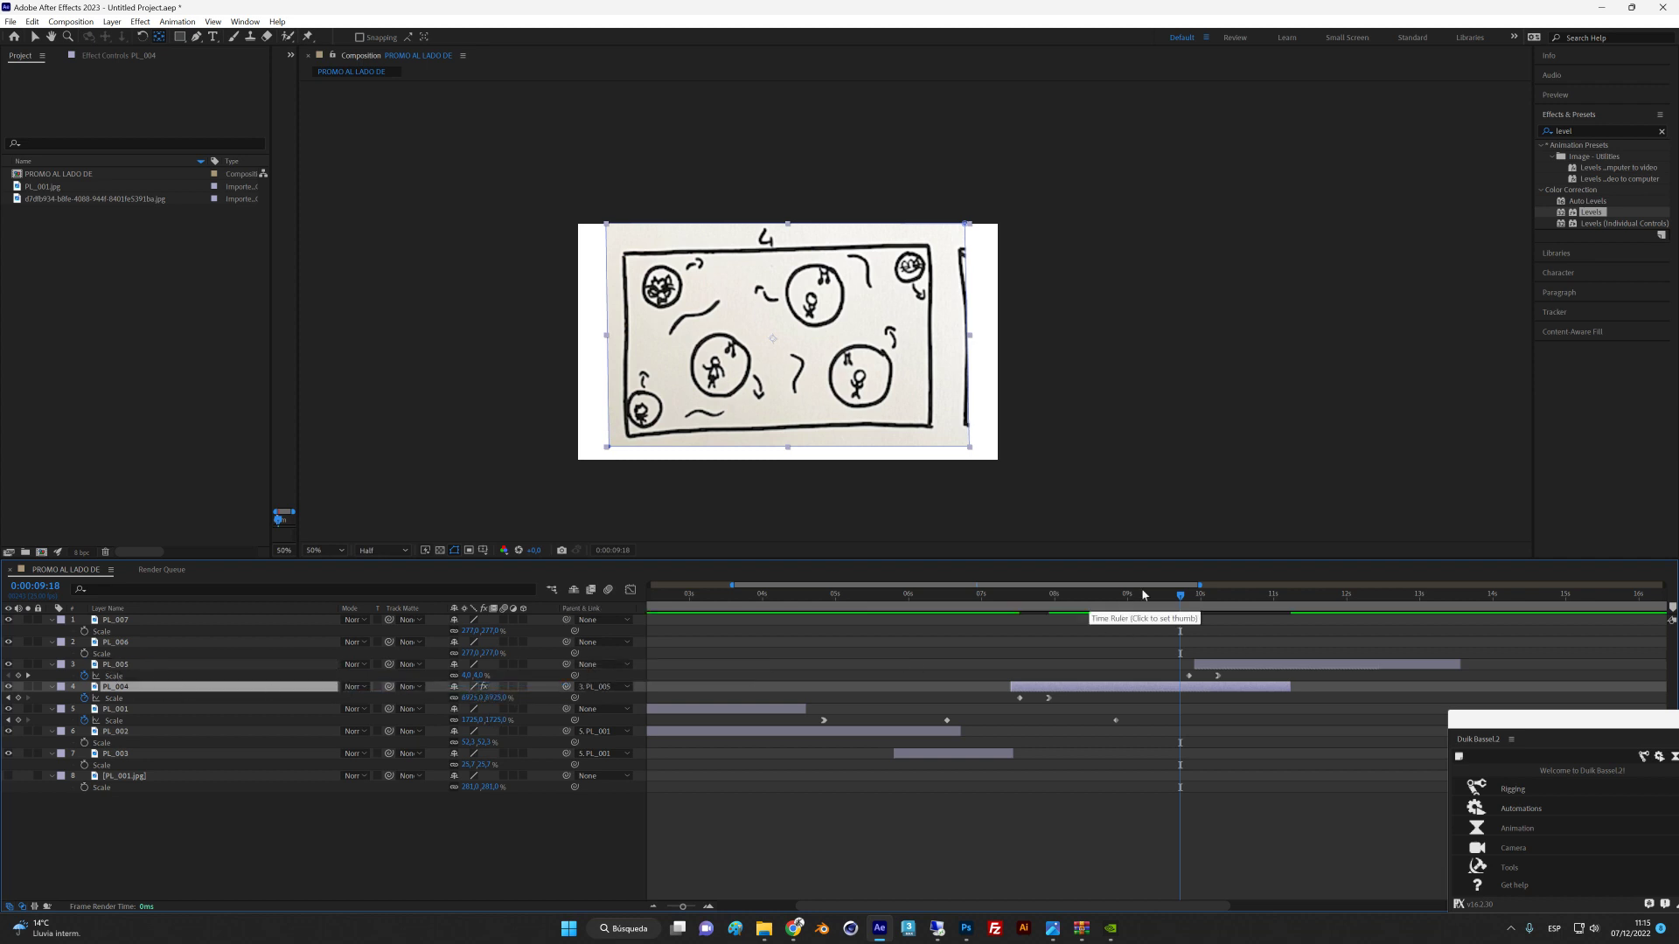
pyautogui.click(1210, 597)
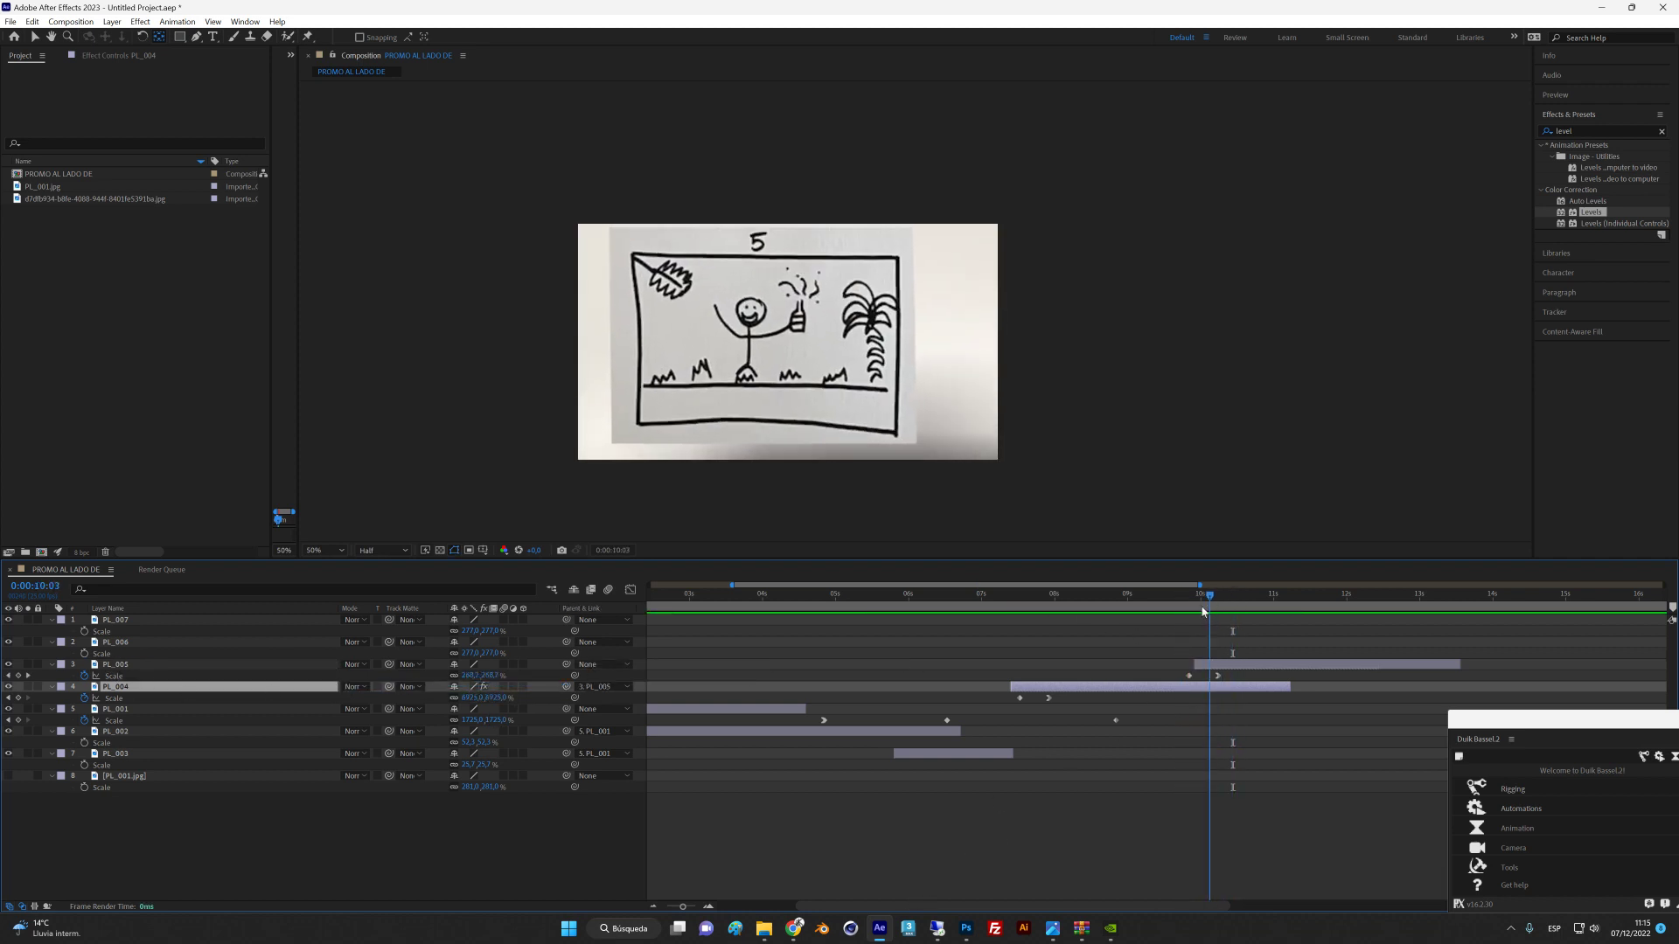
pyautogui.moveTo(1203, 610); pyautogui.dragTo(1168, 617)
# Ease out PL_005's first Scale keyframe to zero speed with the speed graph and play back the transition.
pyautogui.click(1188, 677)
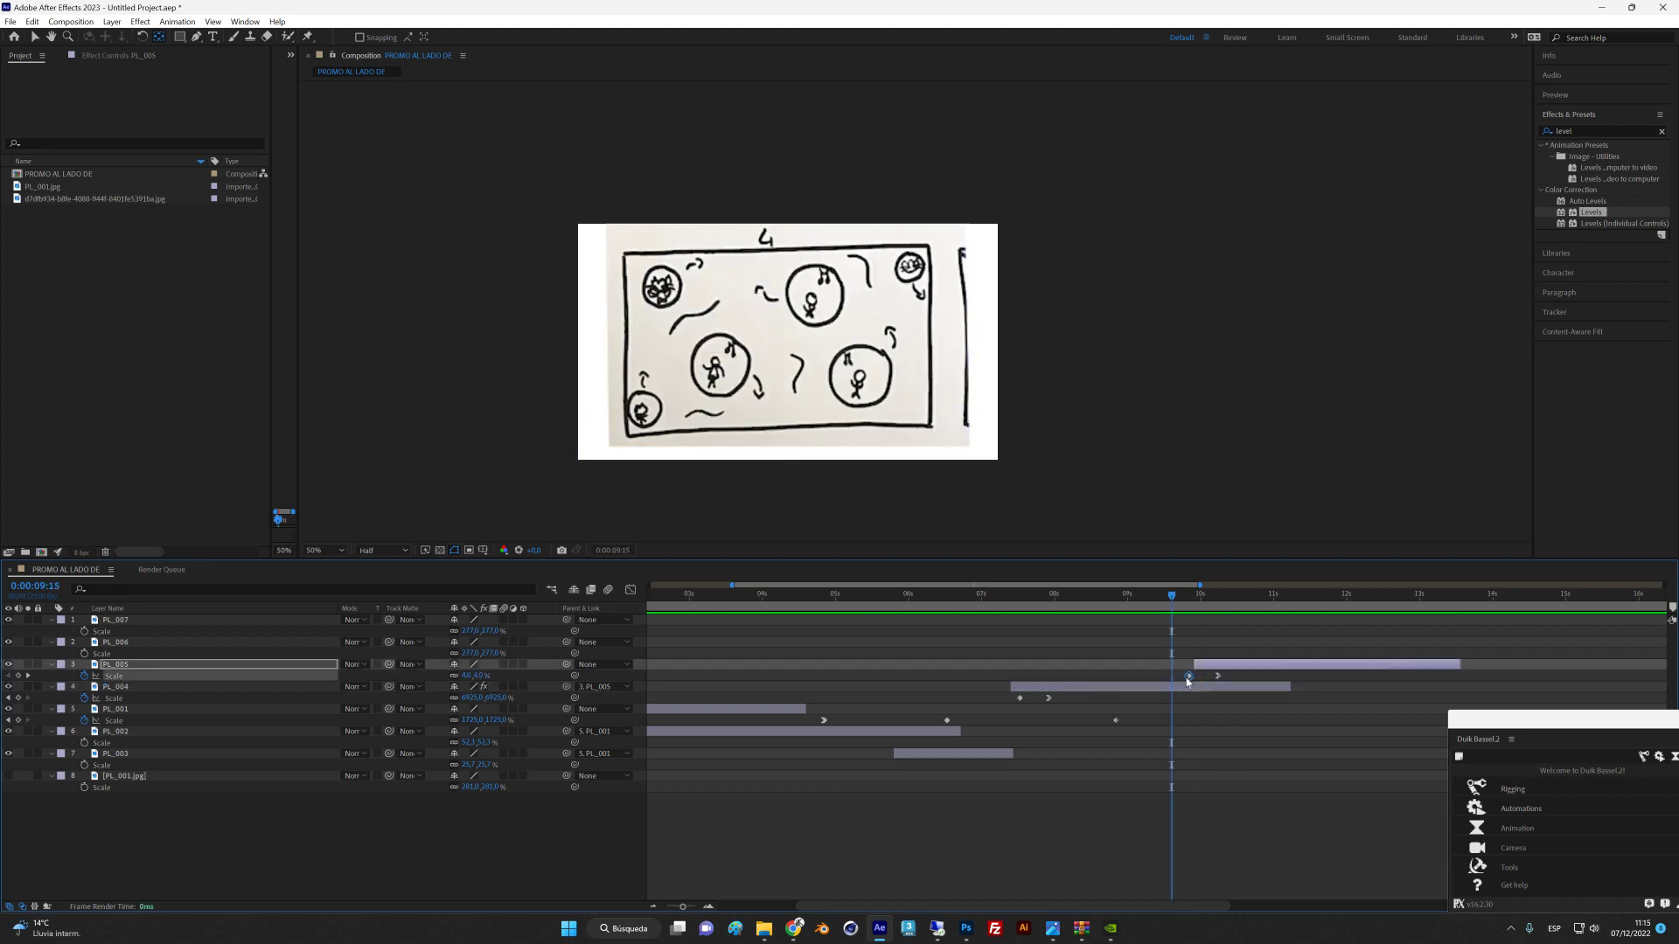
pyautogui.hotkey('shift', 'F3')
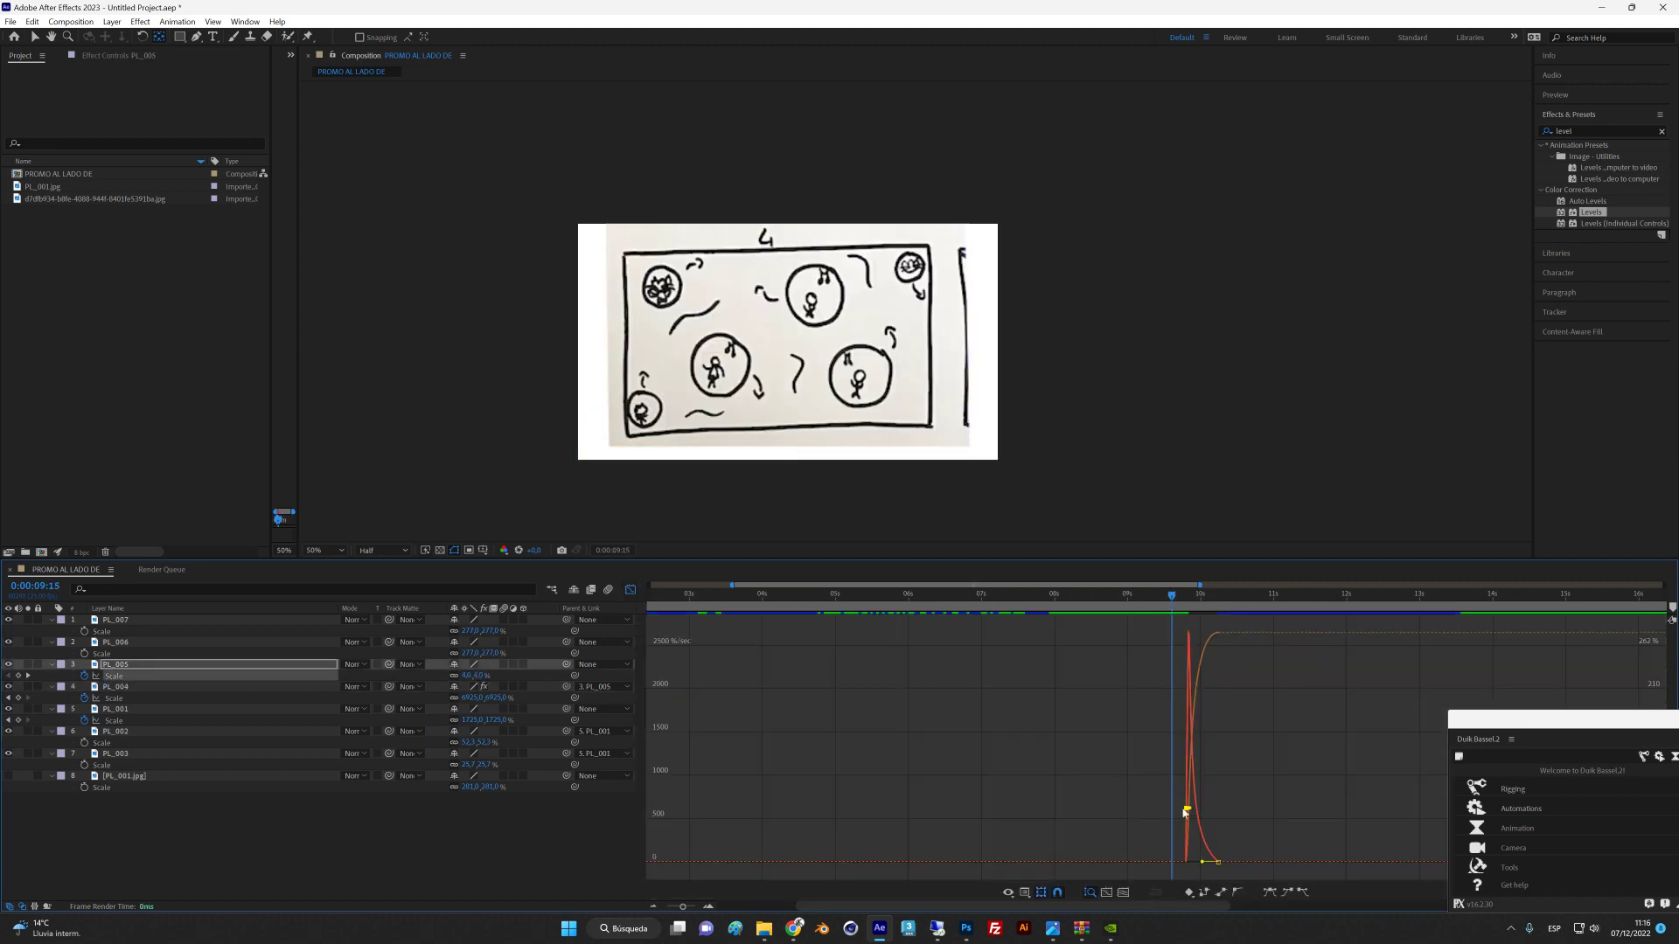
pyautogui.moveTo(1188, 810); pyautogui.dragTo(1205, 865)
pyautogui.press('space')
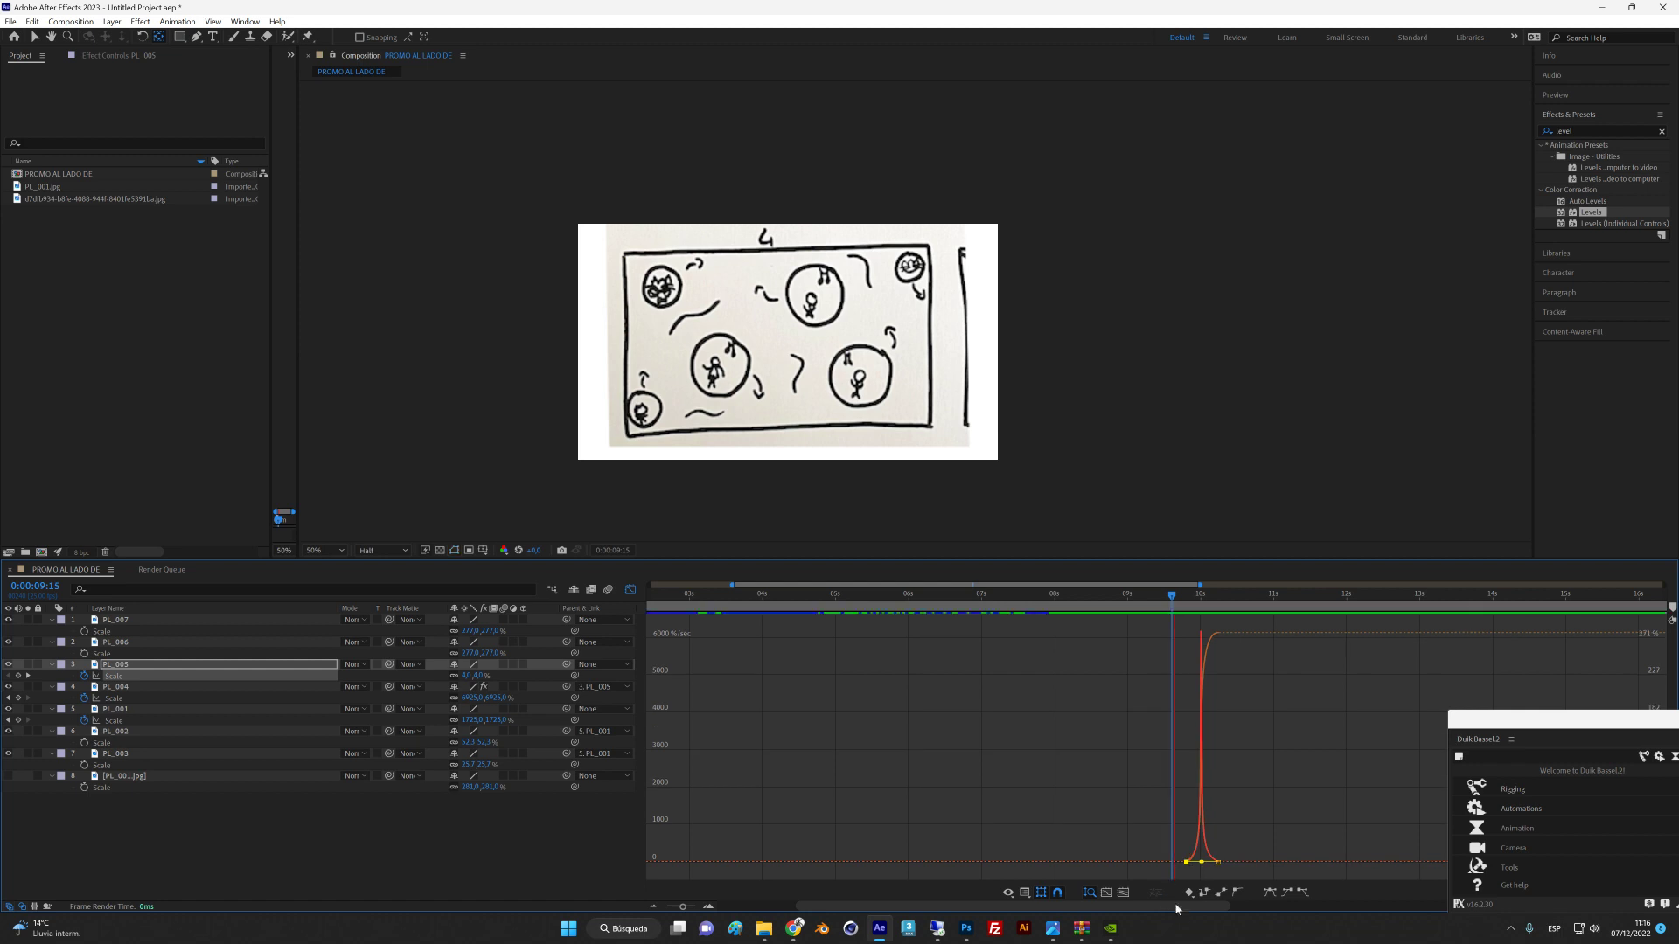
pyautogui.press('space')
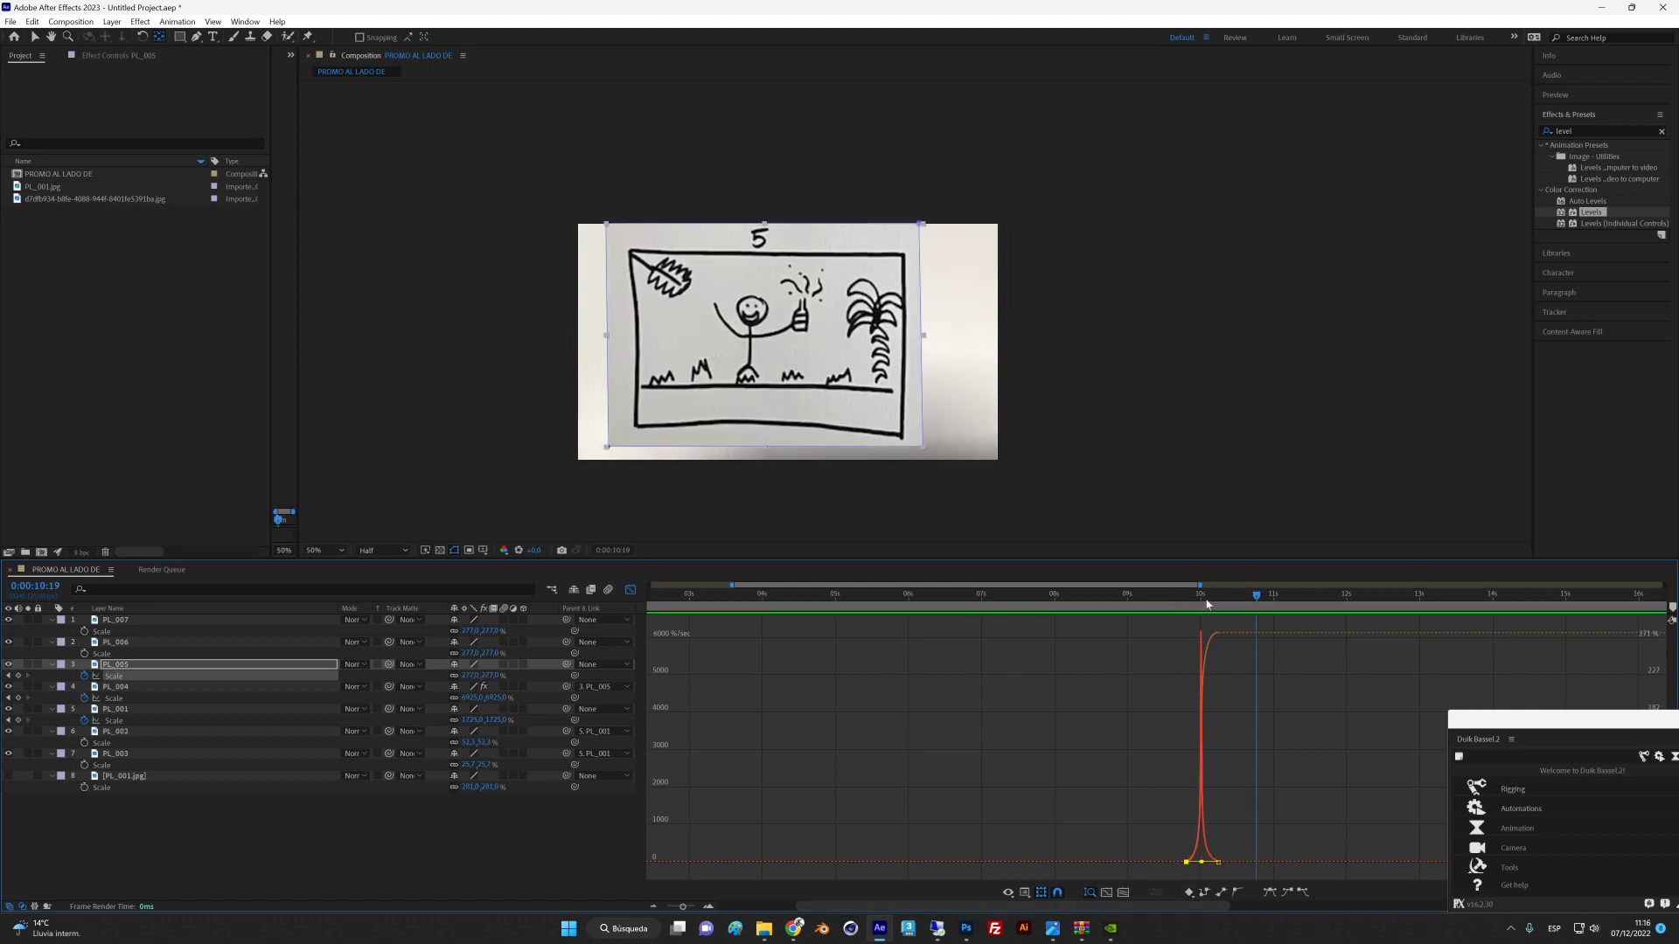
pyautogui.click(632, 589)
pyautogui.press('space')
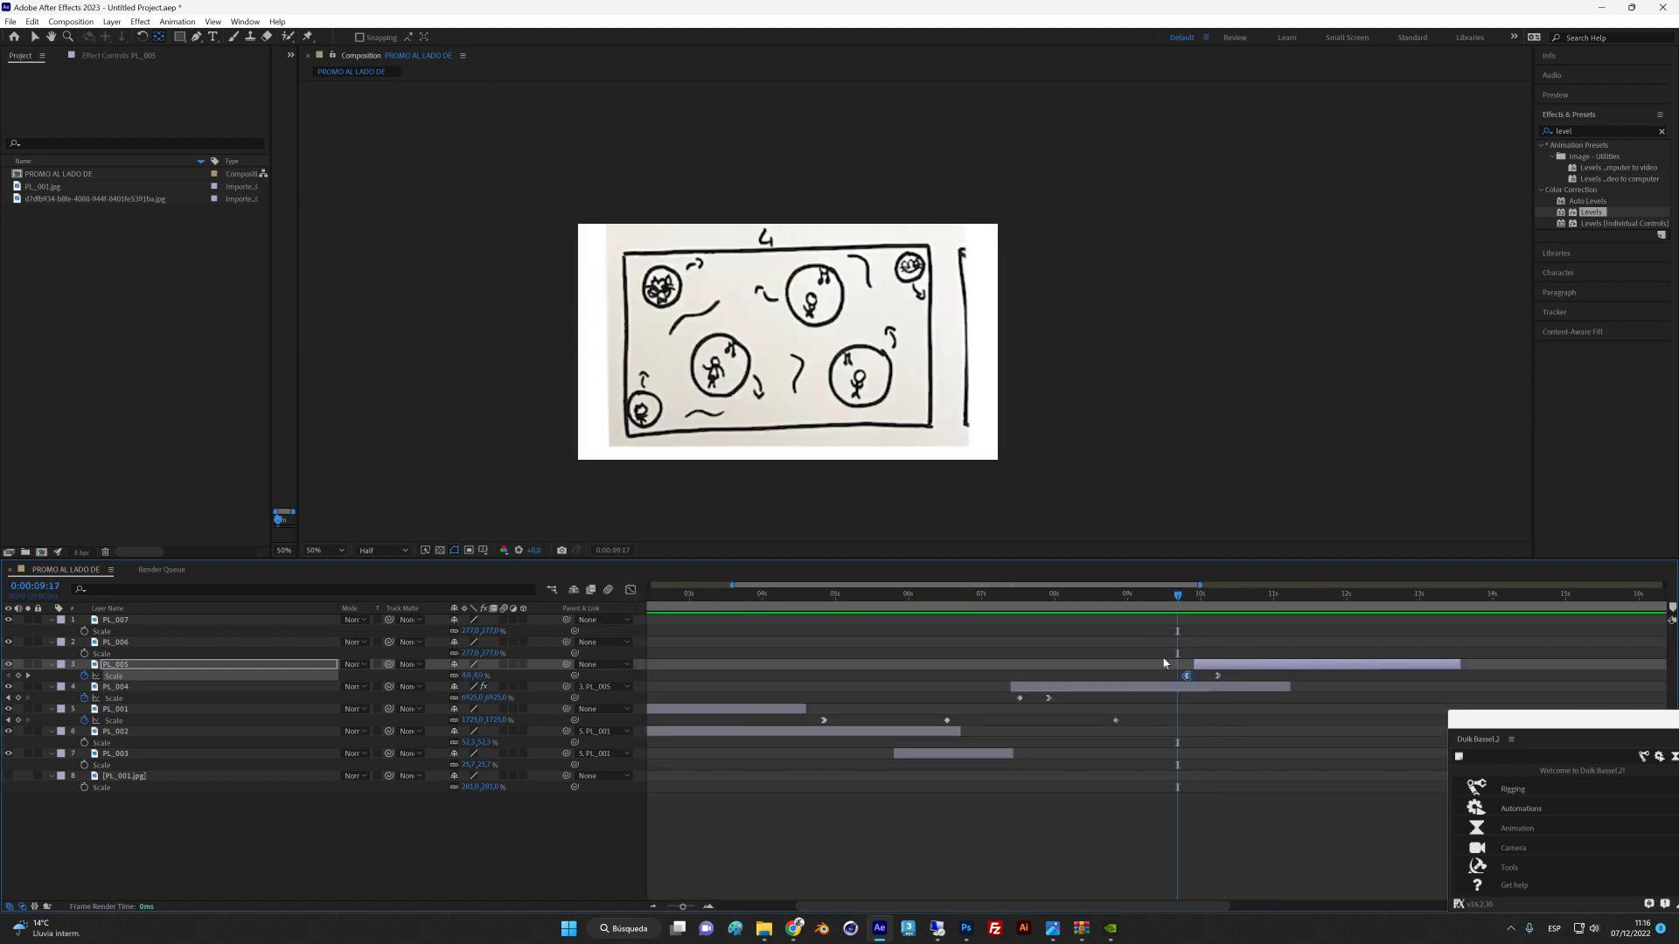
# Trim the end of PL_004 back to about 0:00:10:03 and play back the animatic past the cut.
pyautogui.click(1274, 603)
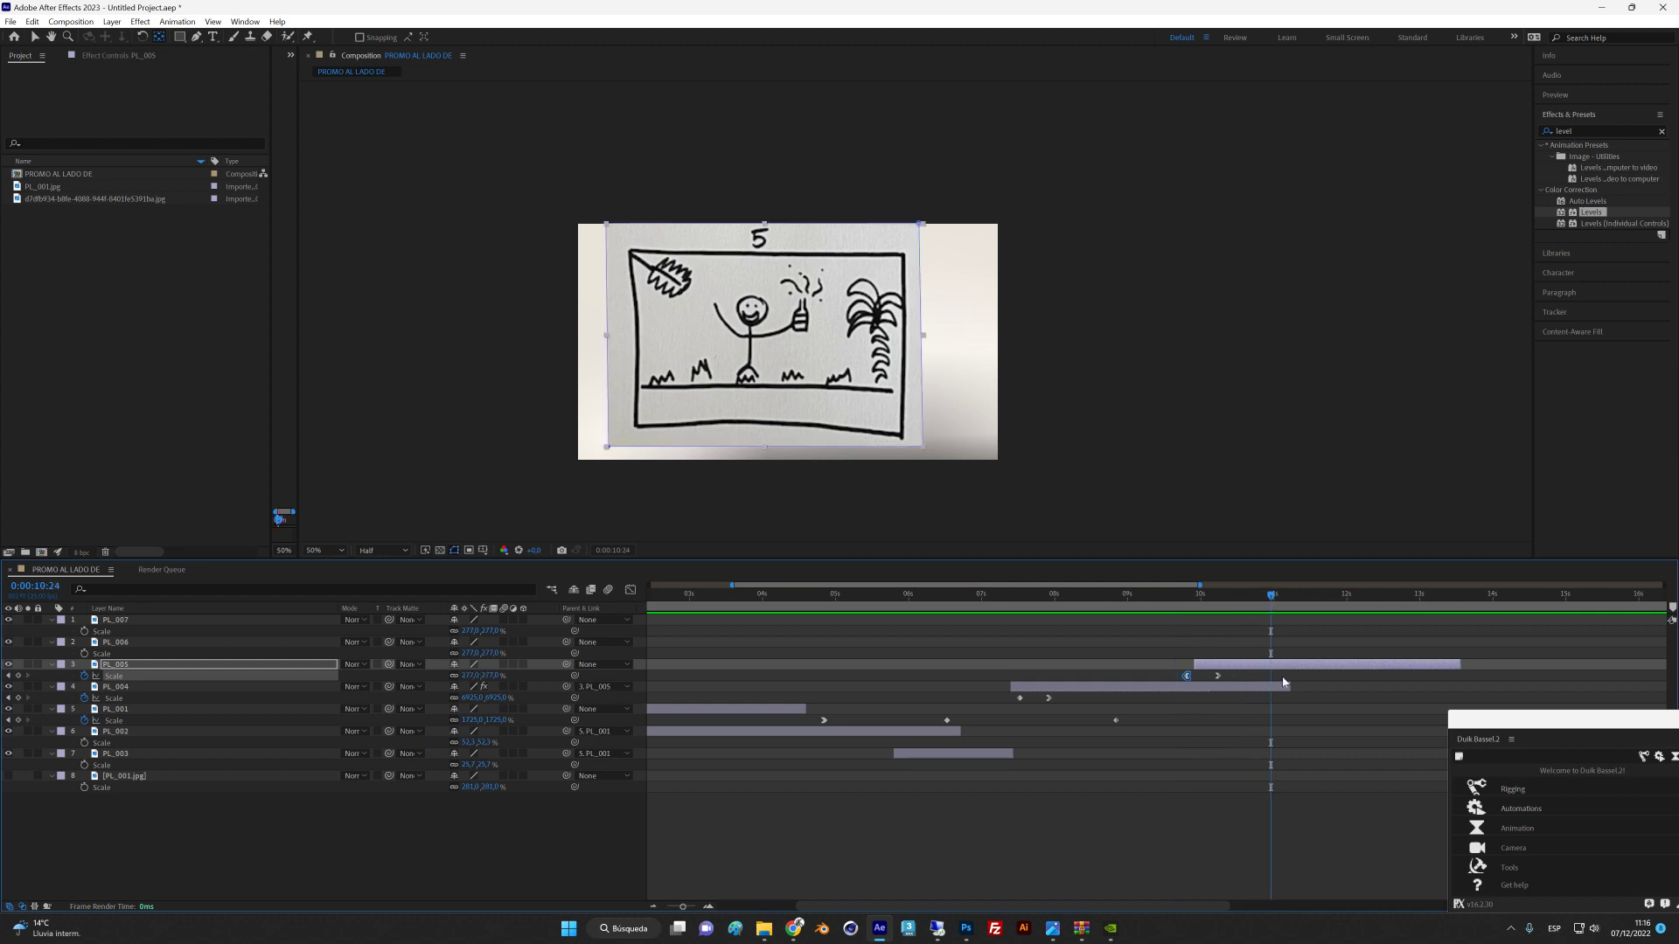
pyautogui.moveTo(1291, 688); pyautogui.dragTo(1210, 688)
pyautogui.moveTo(1212, 601)
pyautogui.mouseDown()
pyautogui.moveTo(1177, 606)
pyautogui.moveTo(1238, 586)
pyautogui.mouseUp()
pyautogui.press('space')
pyautogui.press('space')
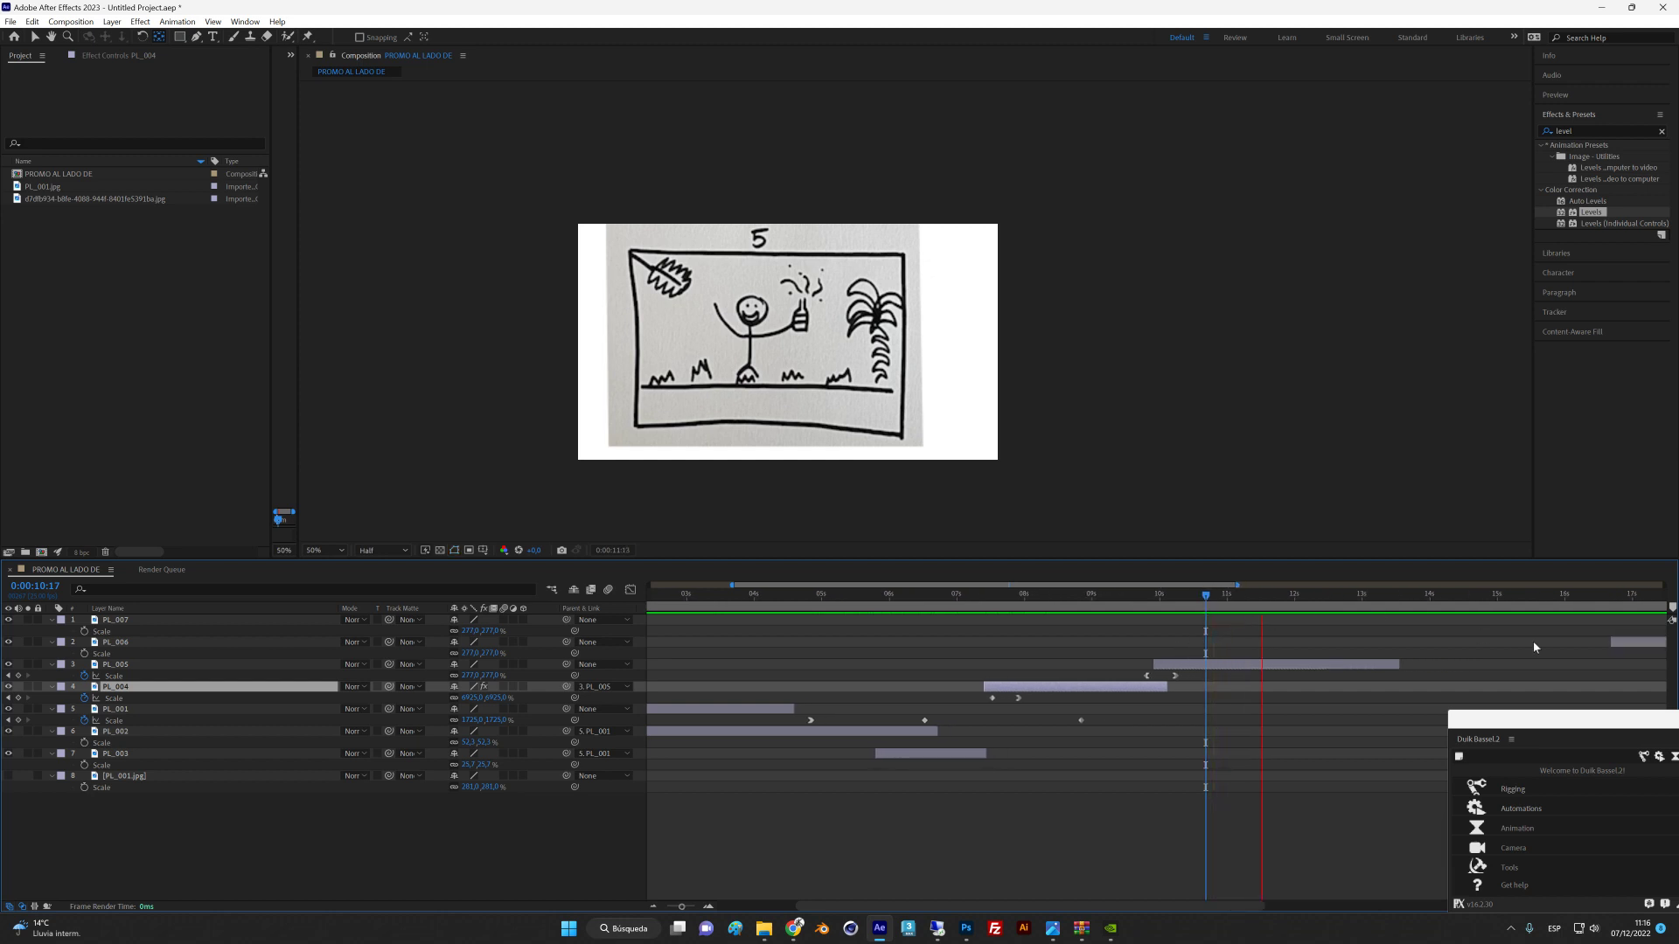
# Move PL_006 earlier to start at about 0:00:11:01 over PL_005 and preview the cut from 0:00:09:08.
pyautogui.press('space')
pyautogui.moveTo(1615, 643); pyautogui.dragTo(1265, 670)
pyautogui.press('v')
pyautogui.moveTo(1260, 599); pyautogui.dragTo(1113, 598)
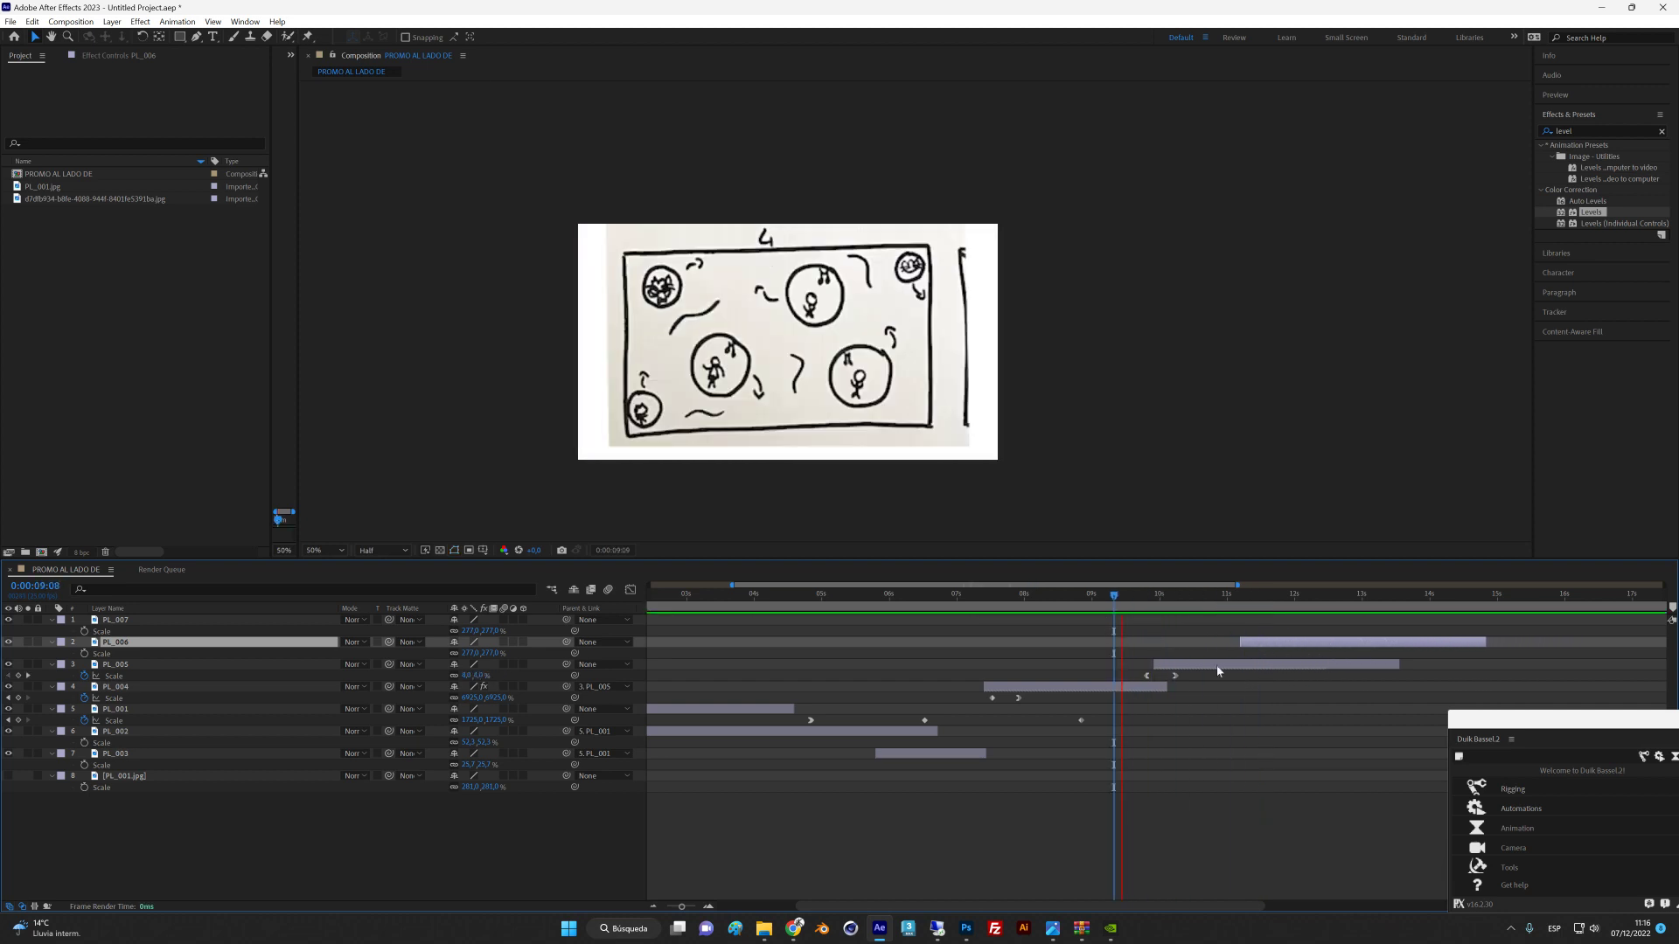
pyautogui.press('space')
pyautogui.moveTo(1259, 643); pyautogui.dragTo(1249, 643)
pyautogui.press('space')
pyautogui.press('space')
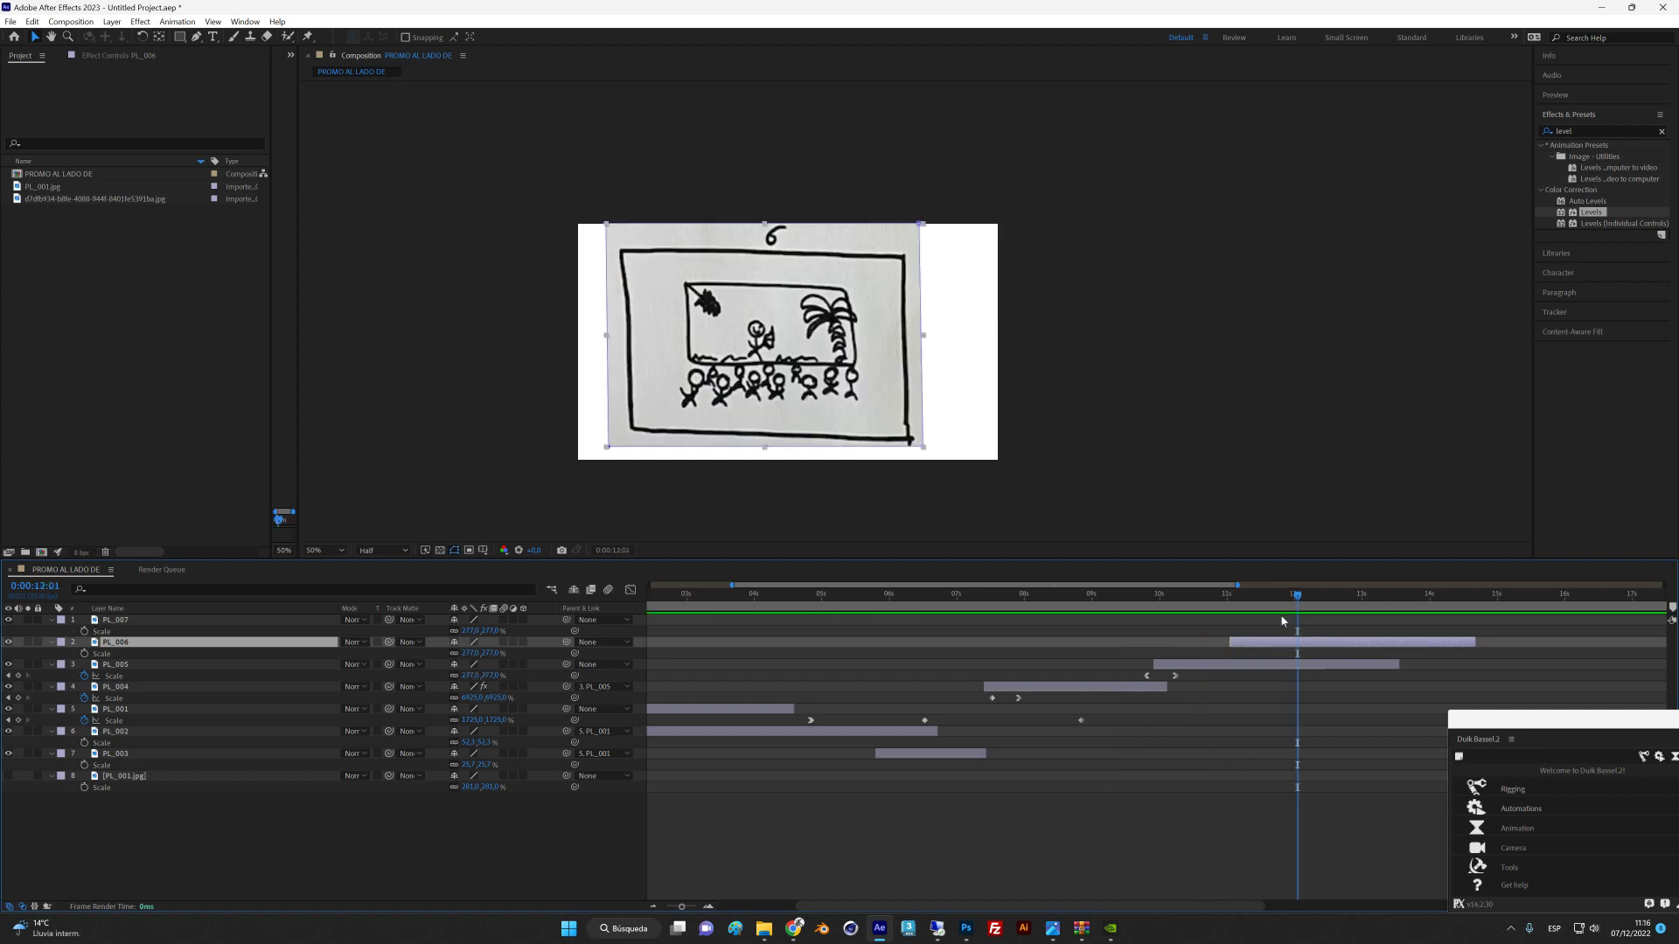
# Start saving the untitled project and browse to the CORRECCIONES folder inside EXPRESION_ARTISTICA.
pyautogui.hotkey('ctrl', 's')
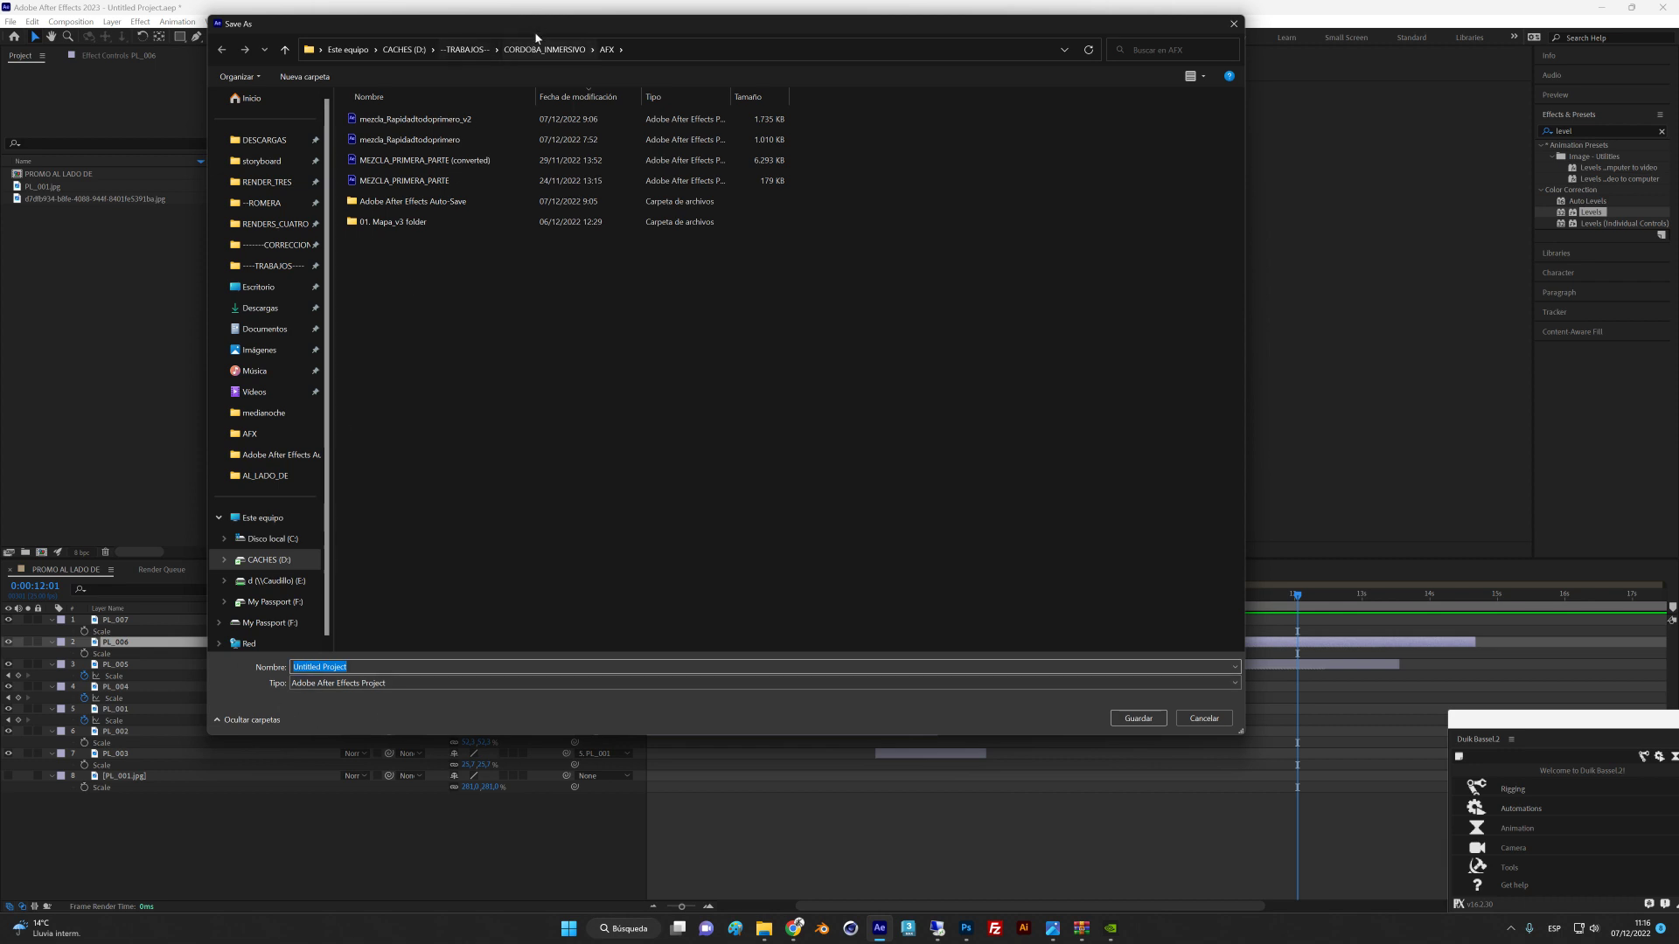
pyautogui.moveTo(534, 31); pyautogui.dragTo(599, 49)
pyautogui.click(348, 275)
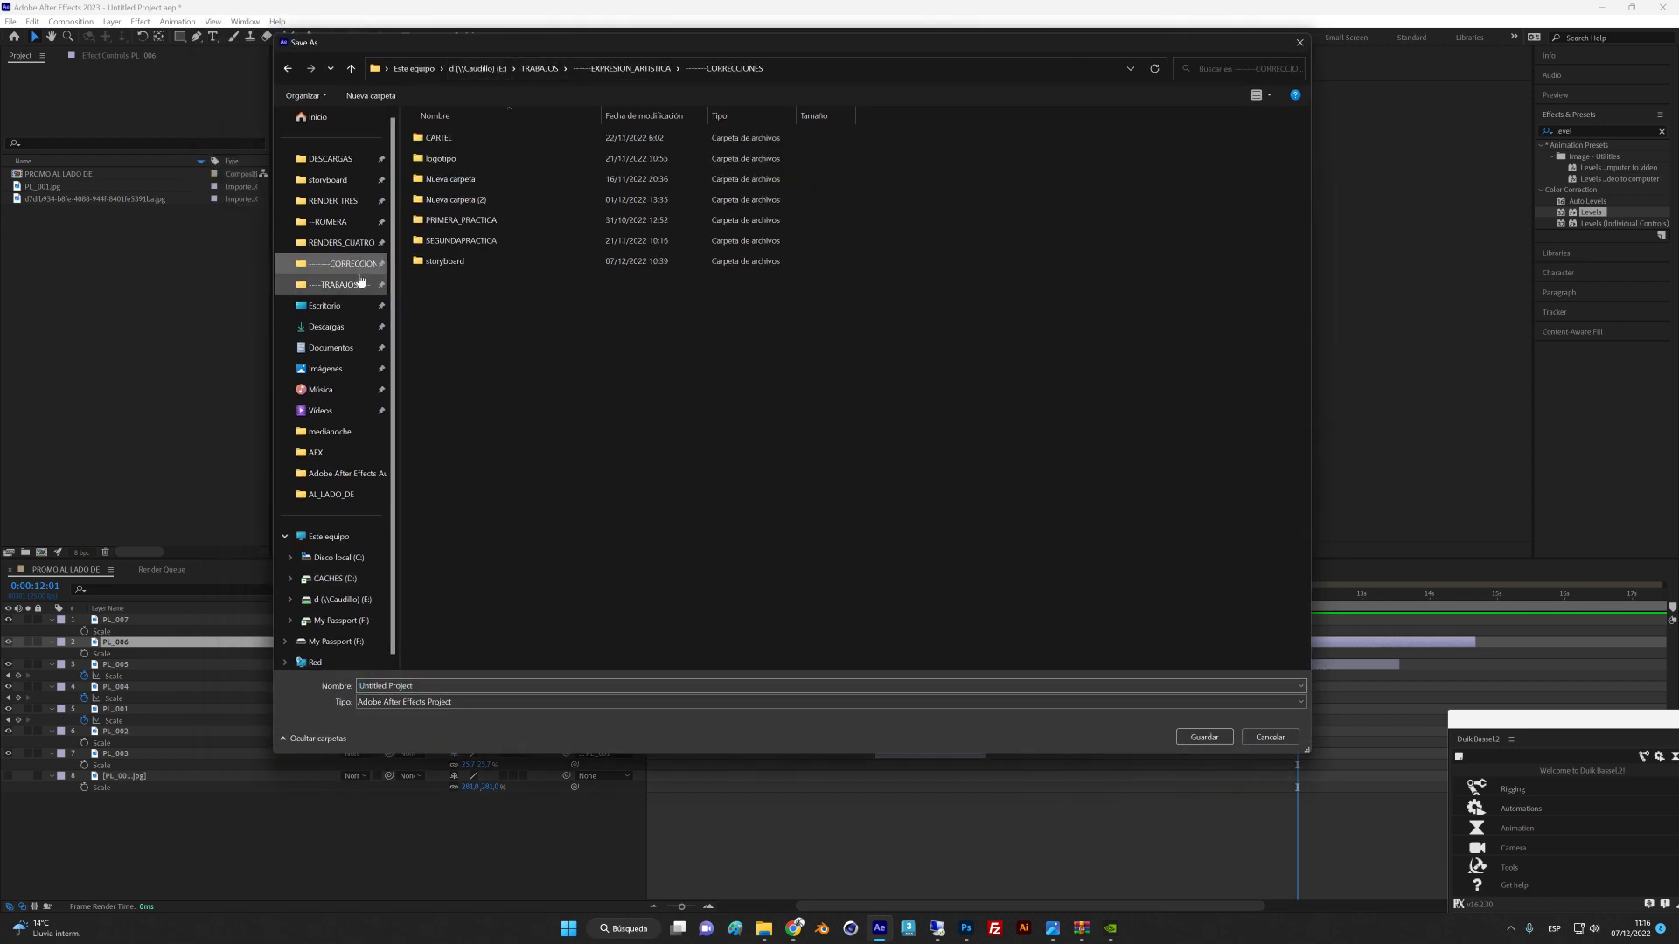
pyautogui.moveTo(619, 61); pyautogui.dragTo(726, 305)
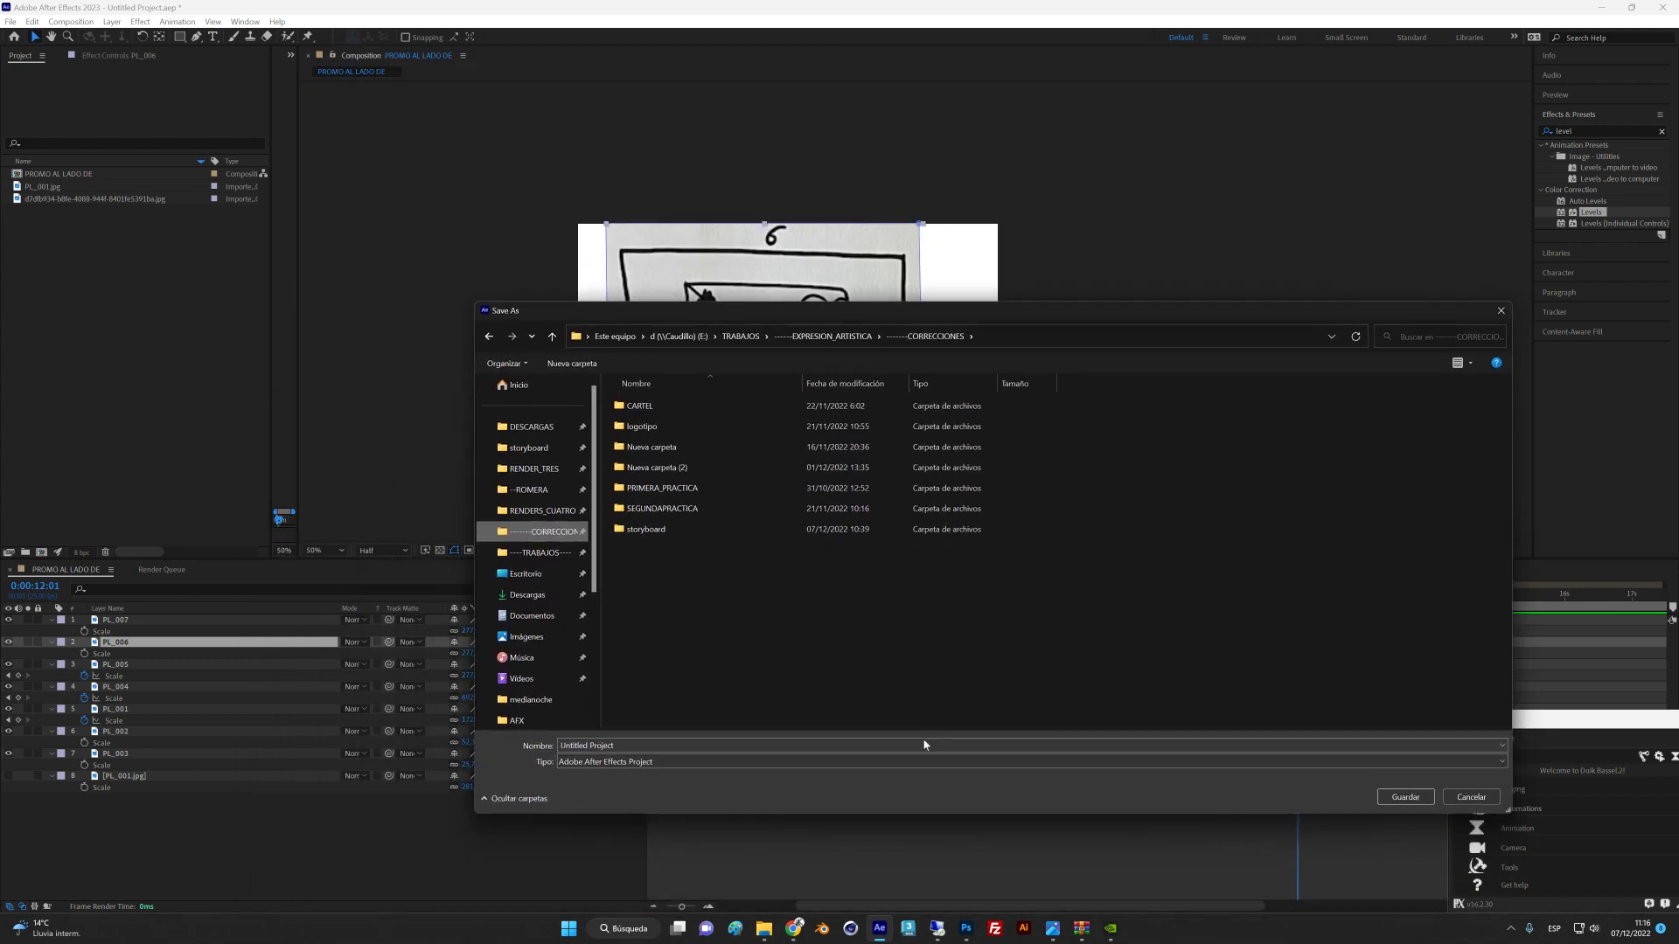
pyautogui.moveTo(968, 934)
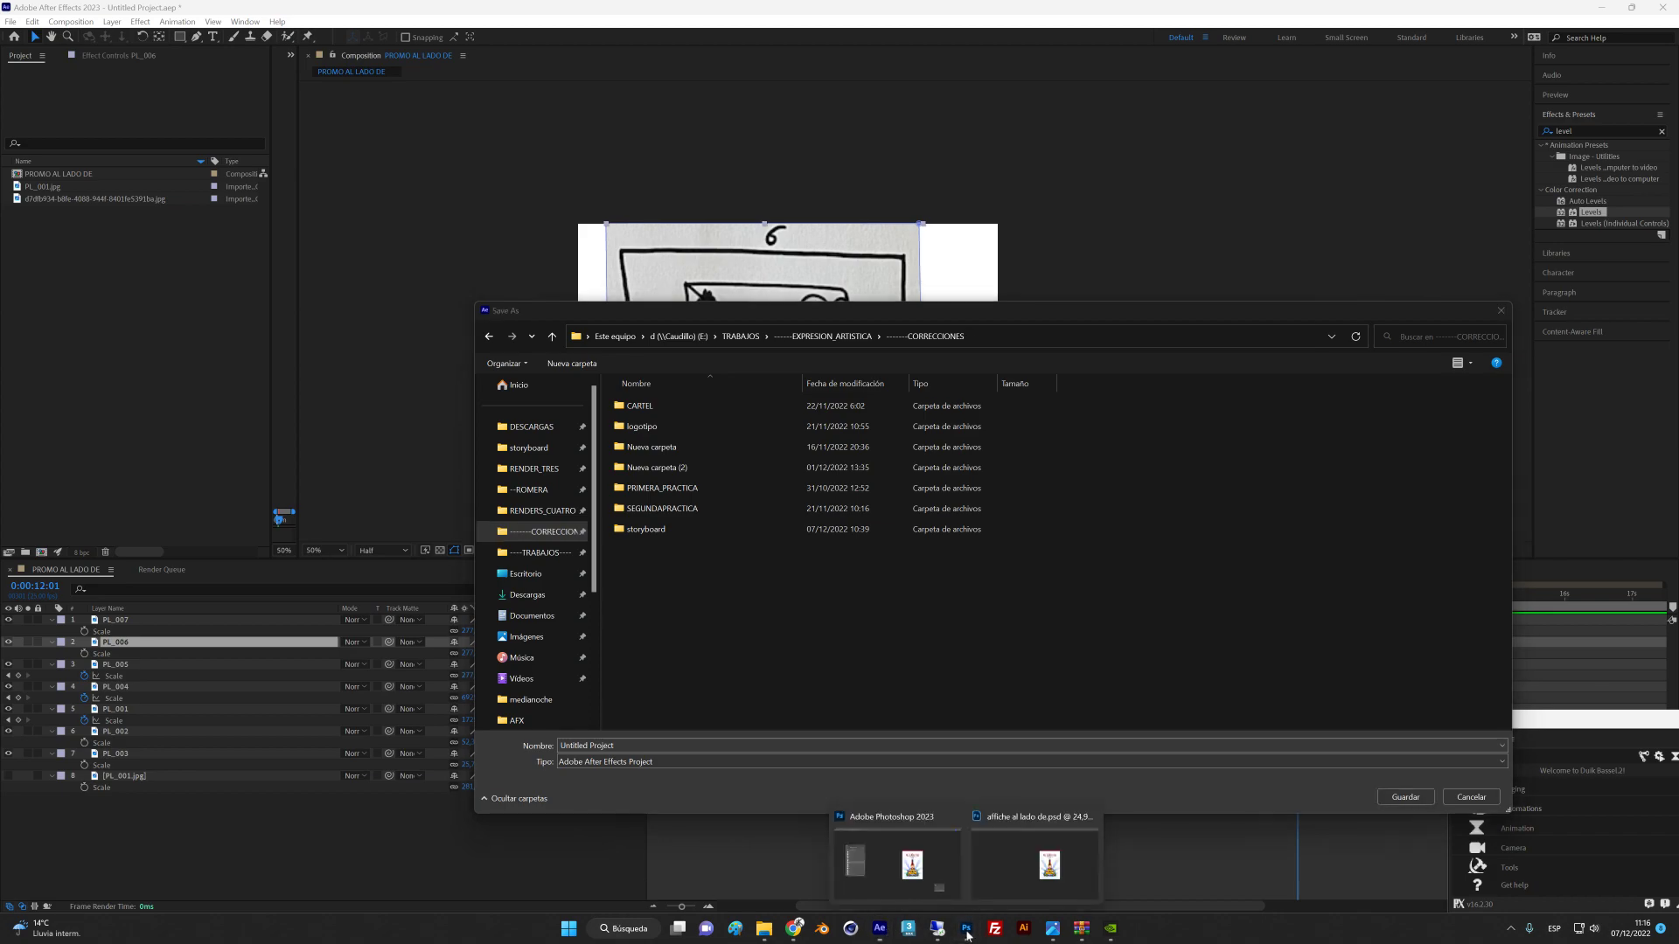
pyautogui.click(937, 878)
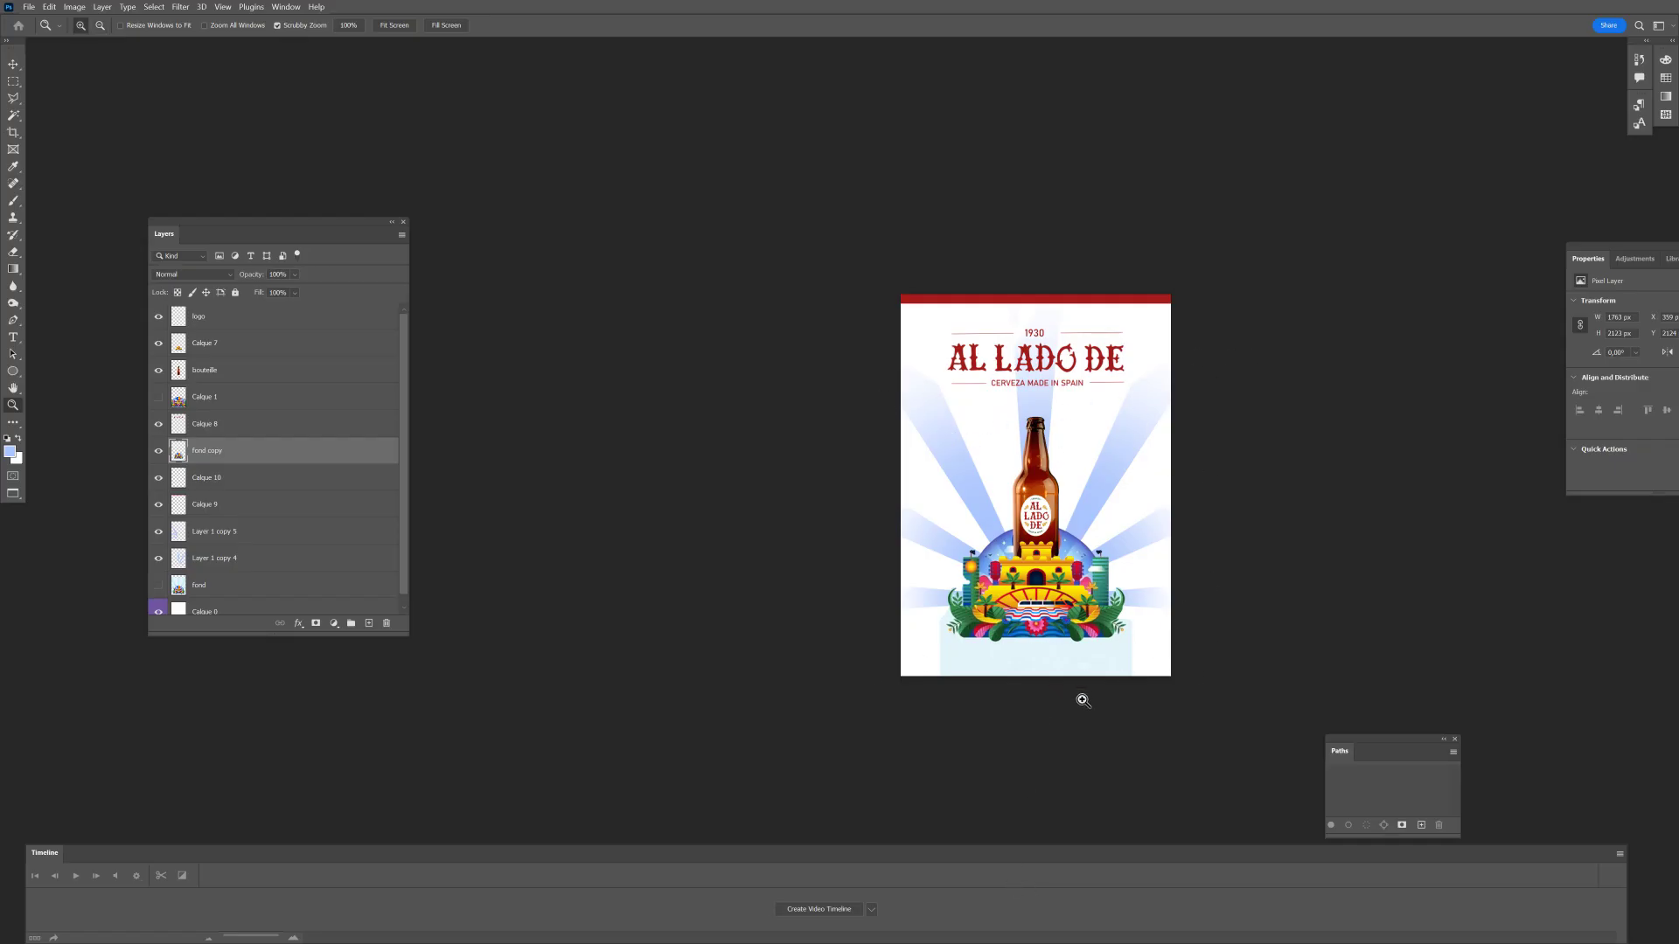
pyautogui.hotkey('alt', 'Tab')
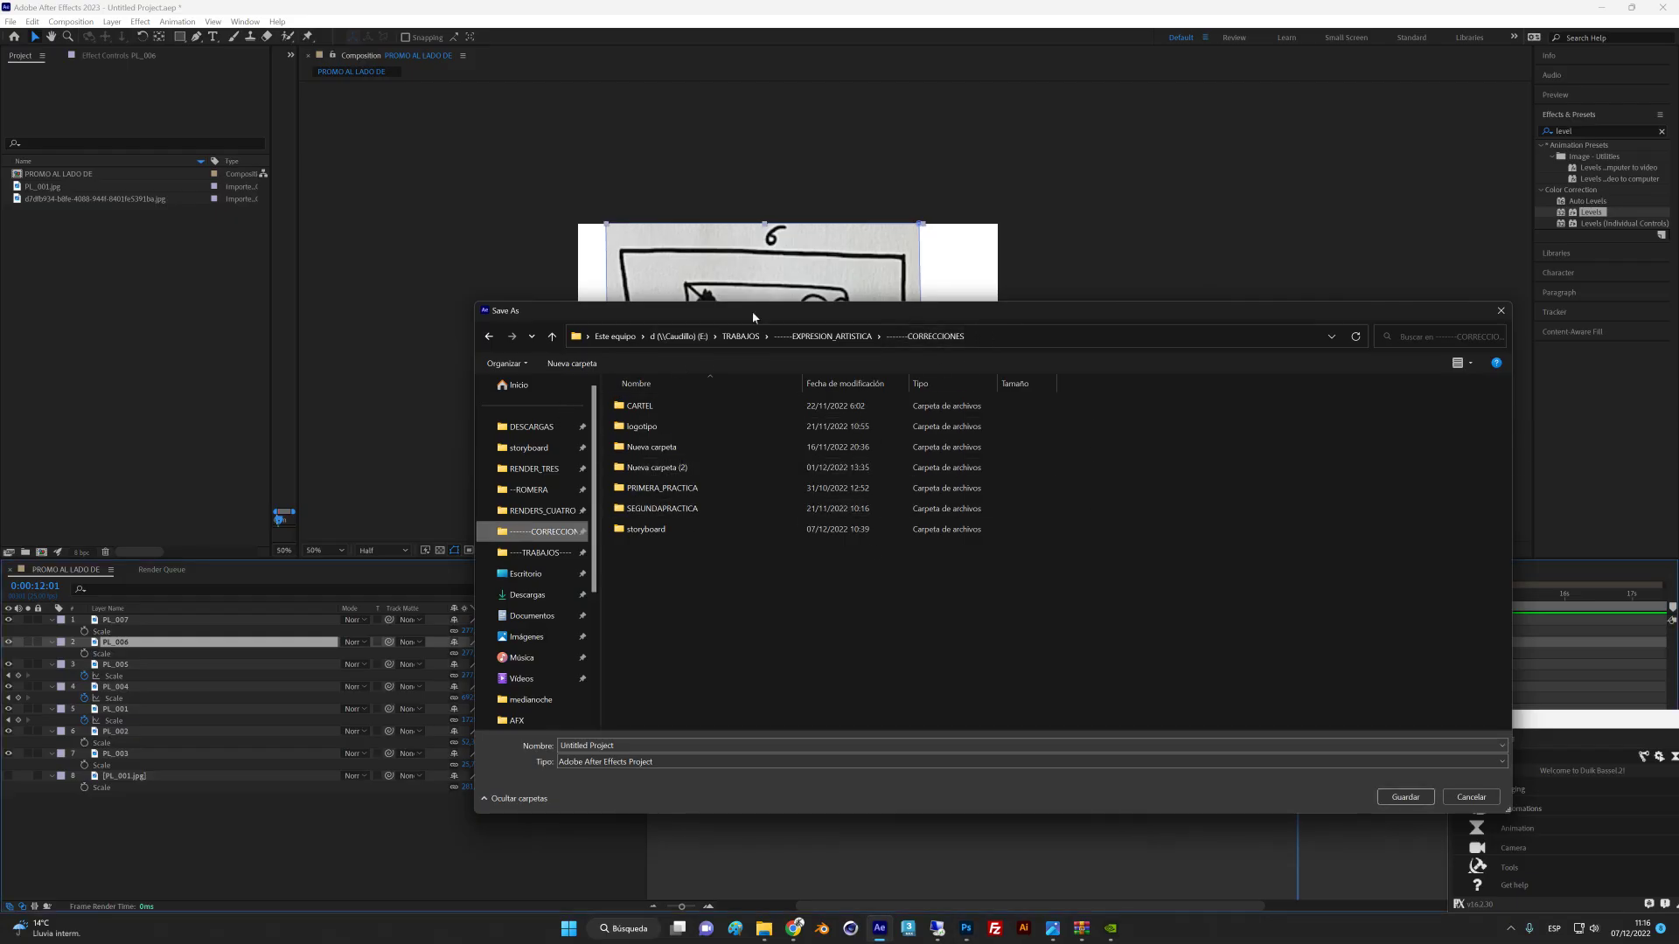
pyautogui.moveTo(752, 311); pyautogui.dragTo(875, 297)
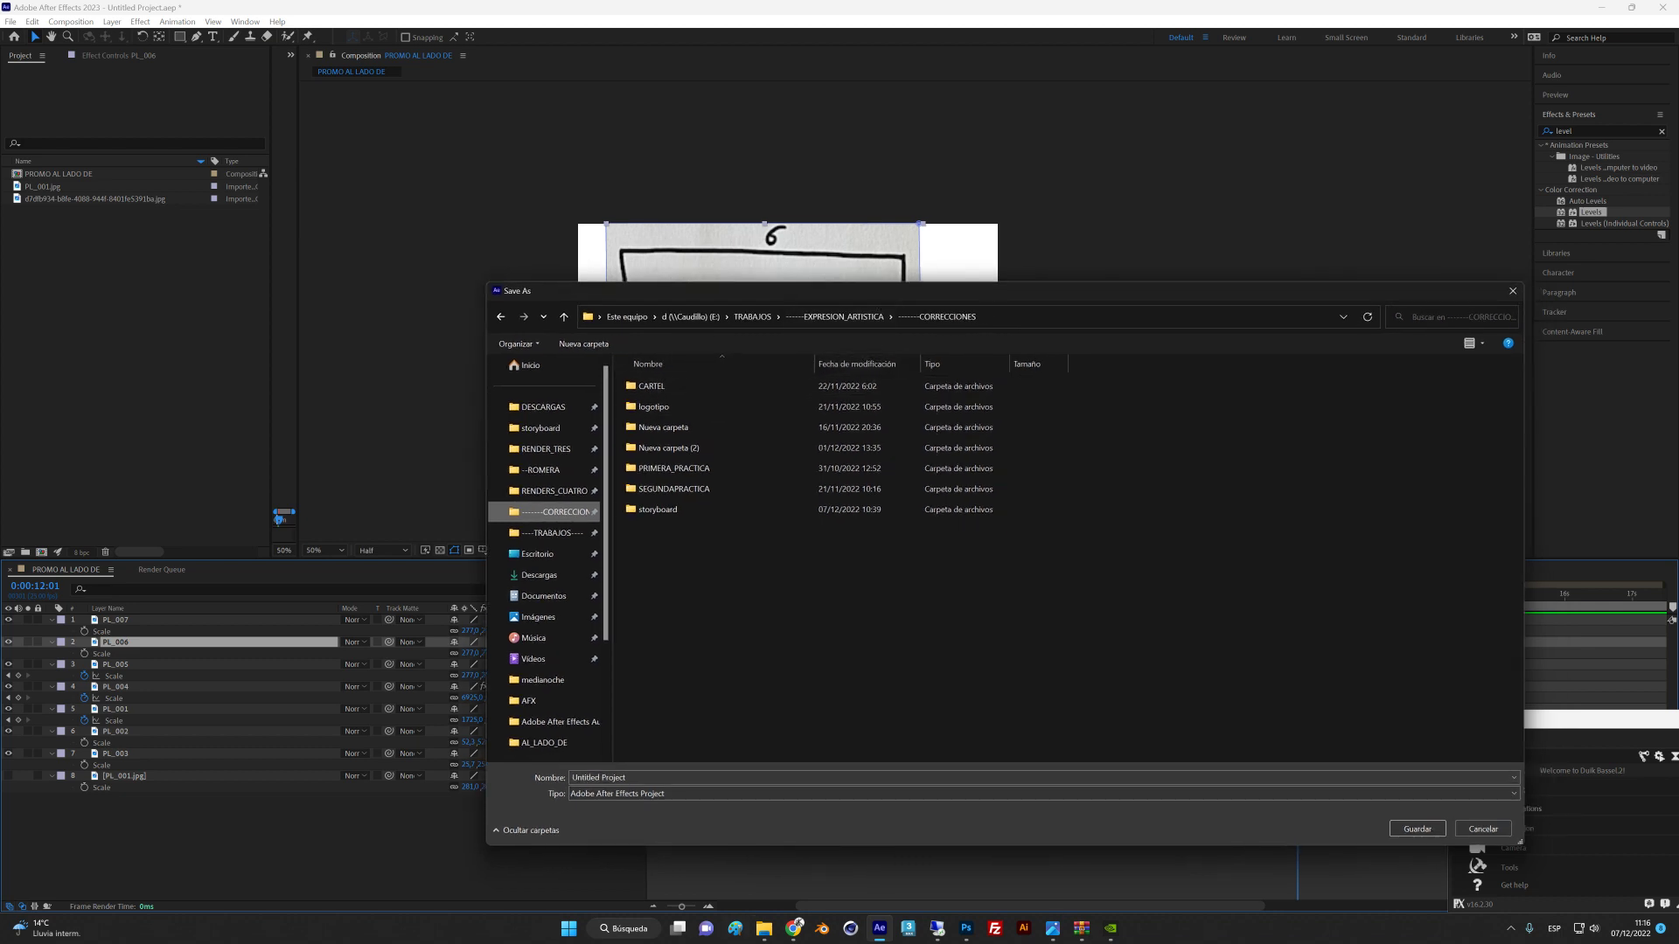
pyautogui.click(1109, 930)
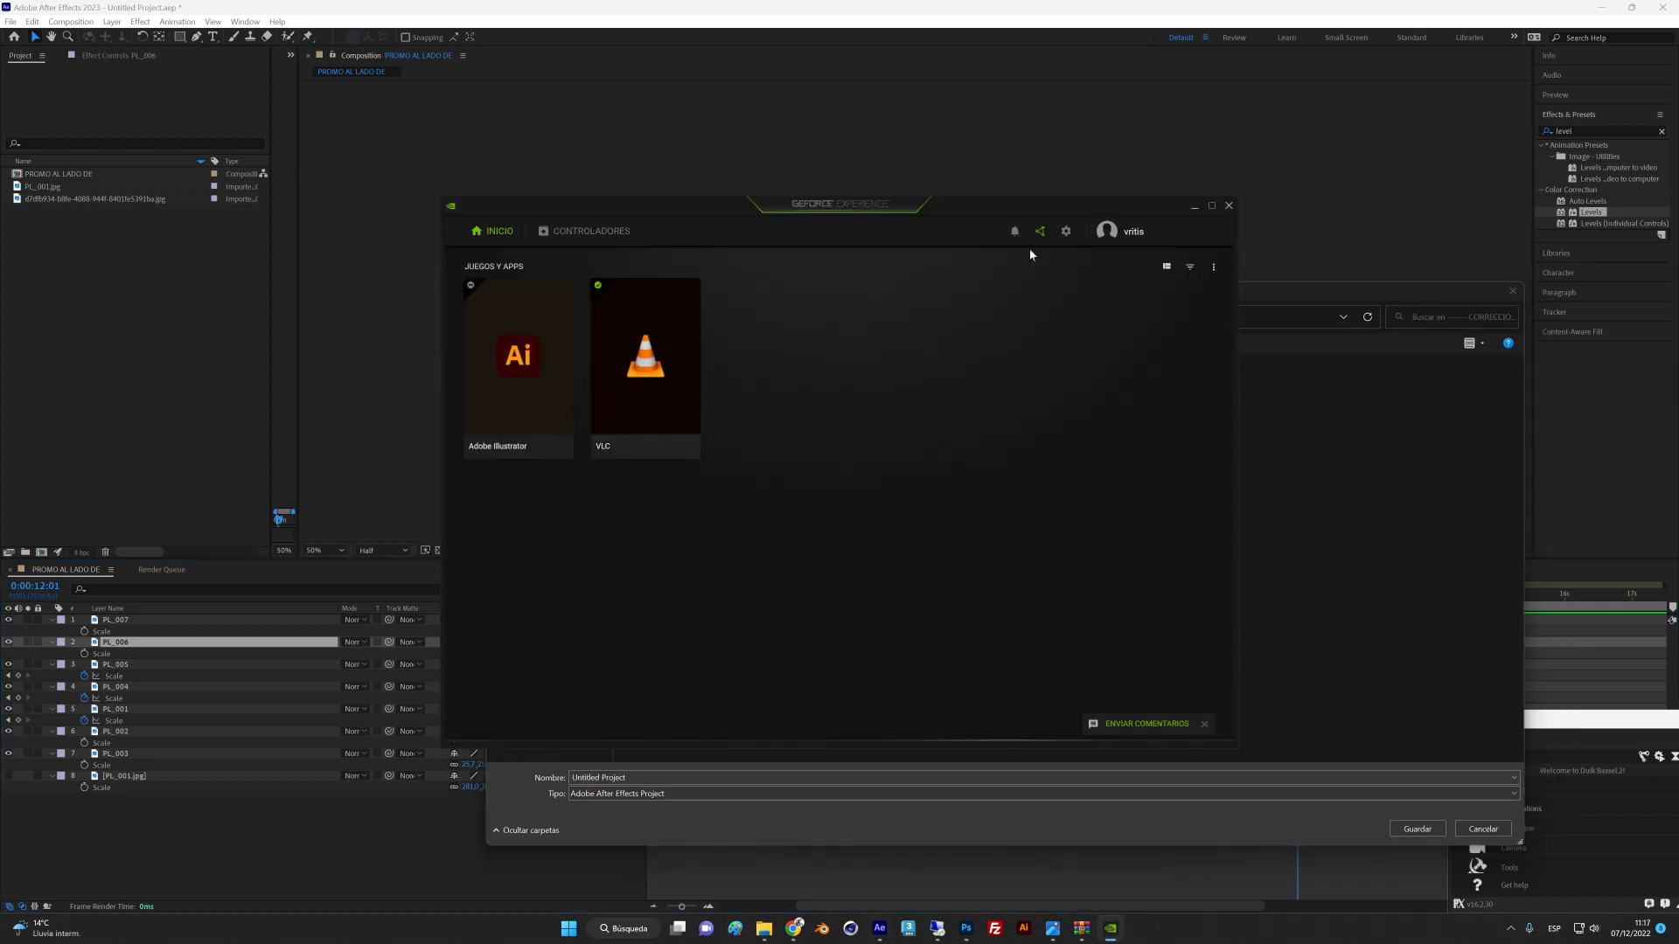
pyautogui.click(1041, 232)
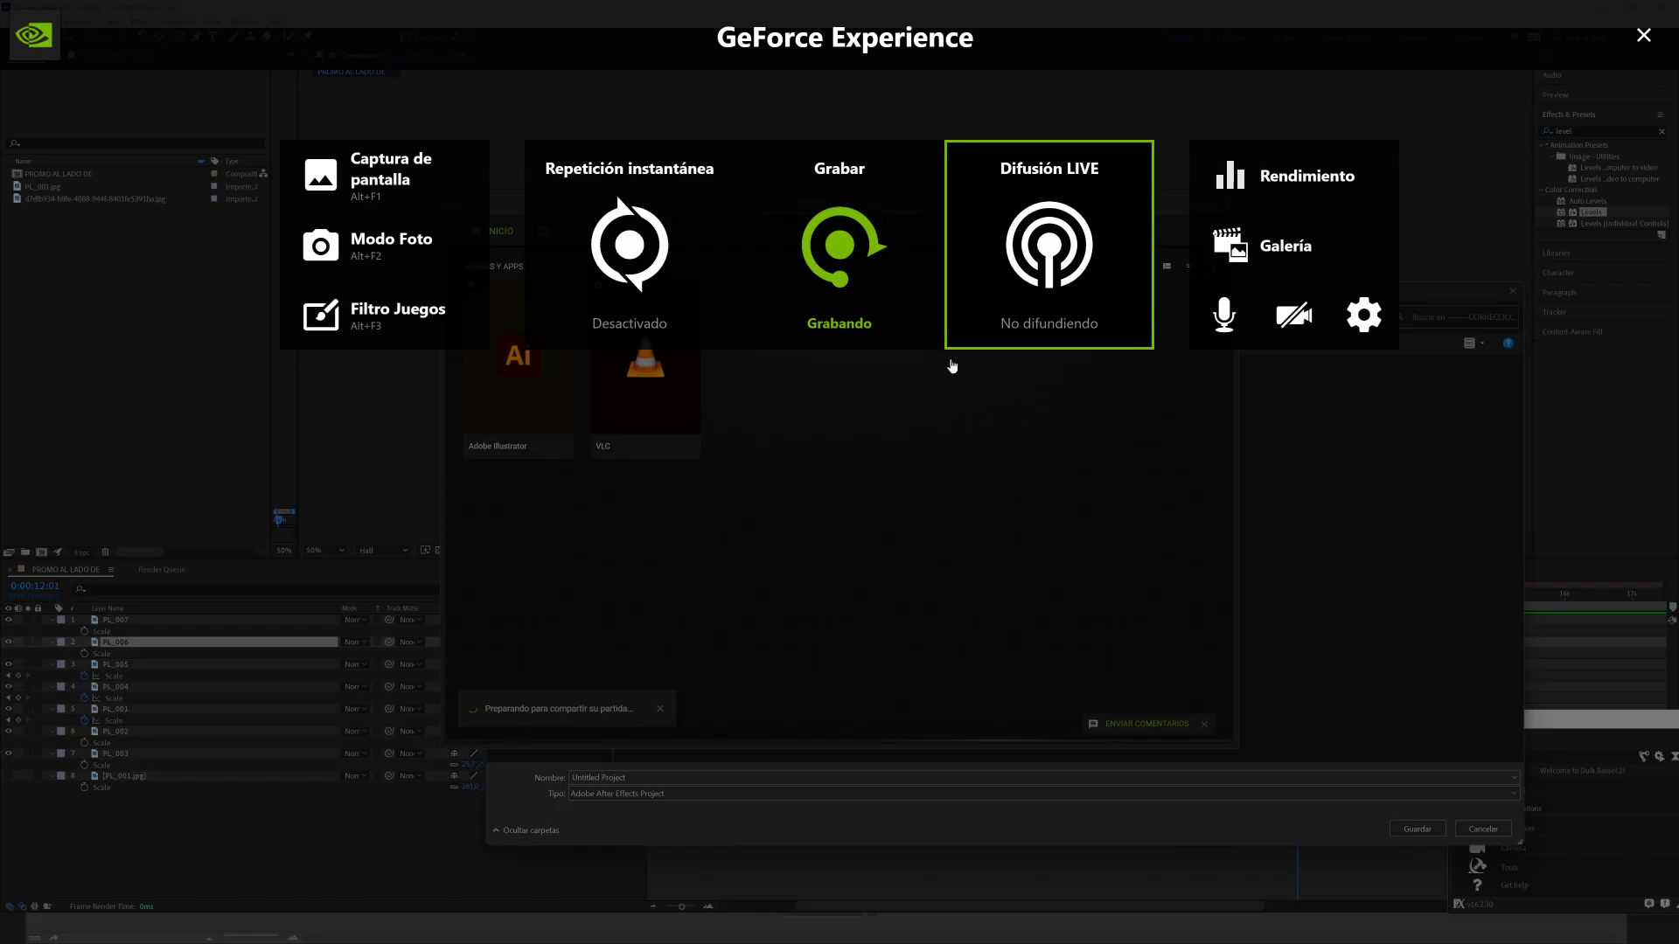